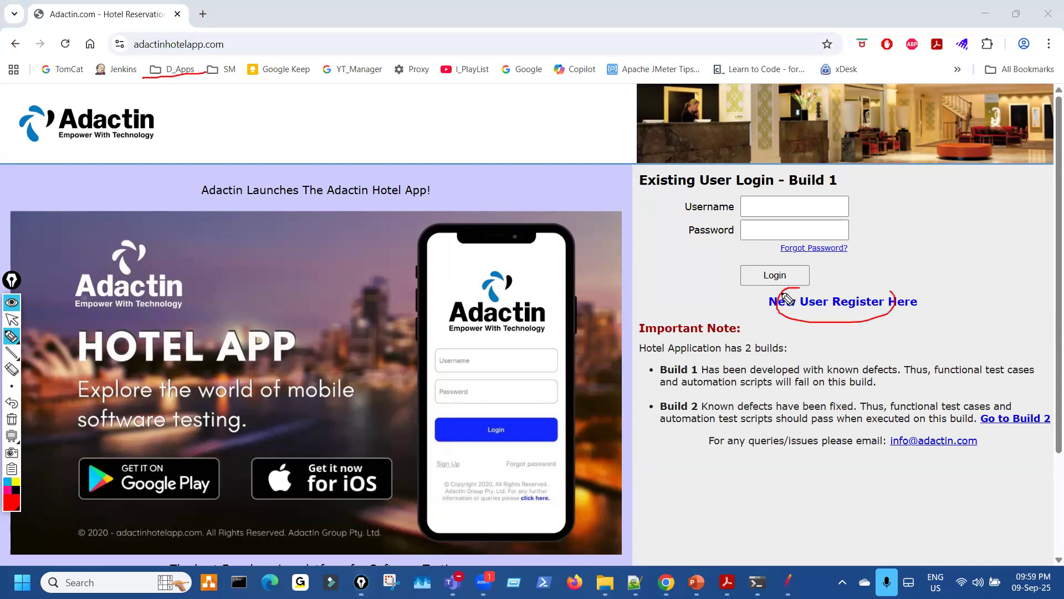
- Open the New User Registration form from the hotel login page and place the cursor in its username field
{"action": "left_click", "coordinate": [12, 319]}
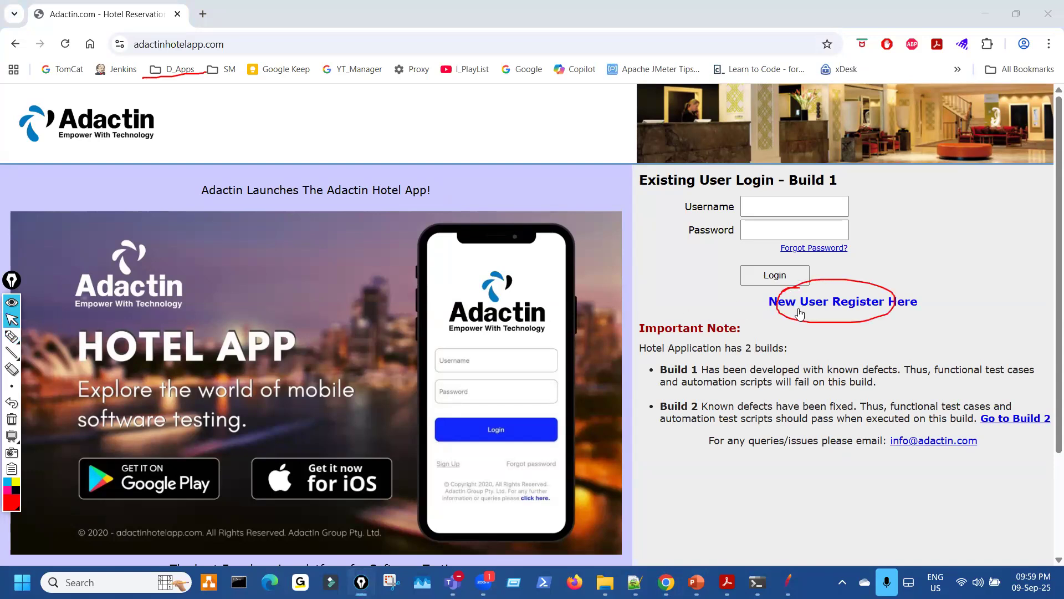
{"action": "left_click", "coordinate": [773, 304]}
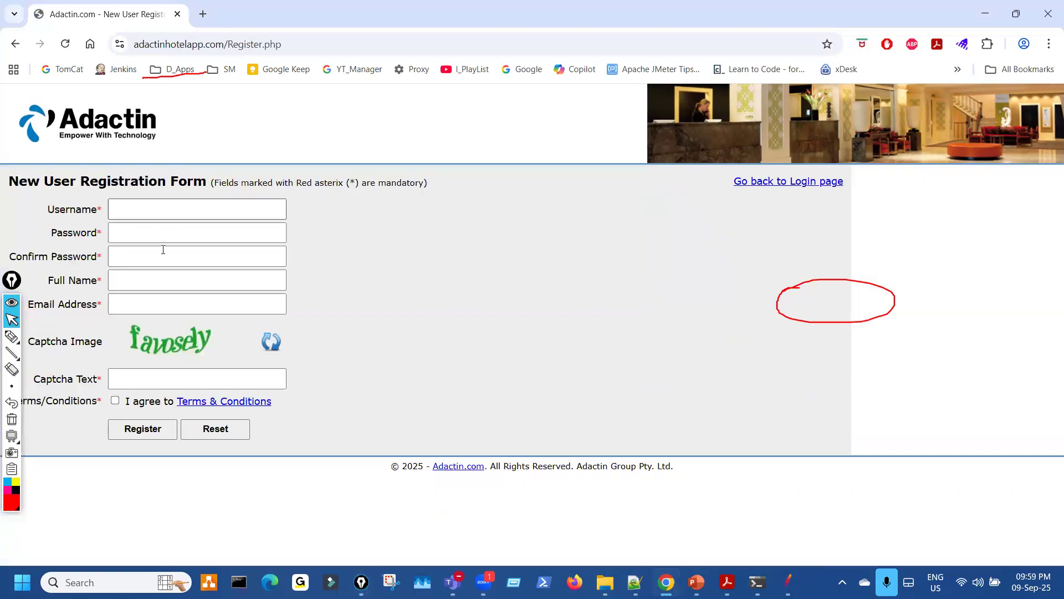
{"action": "left_click", "coordinate": [162, 251]}
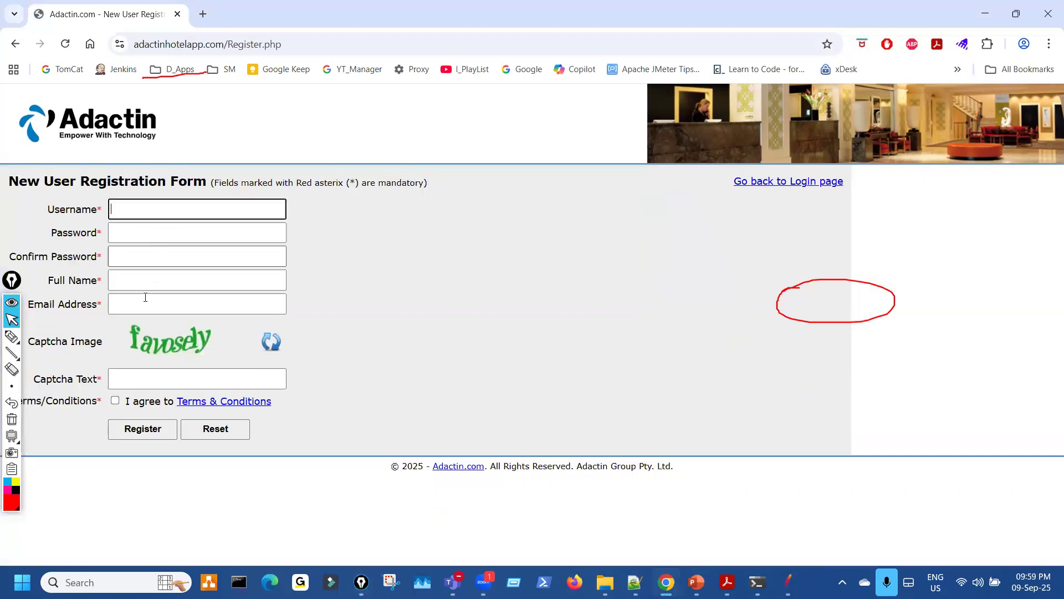
- Mark the Email Address field and the Username and Password fields of the registration form with the red annotation pen
{"action": "left_click", "coordinate": [28, 336]}
{"action": "left_click_drag", "start_coordinate": [113, 304], "coordinate": [125, 308]}
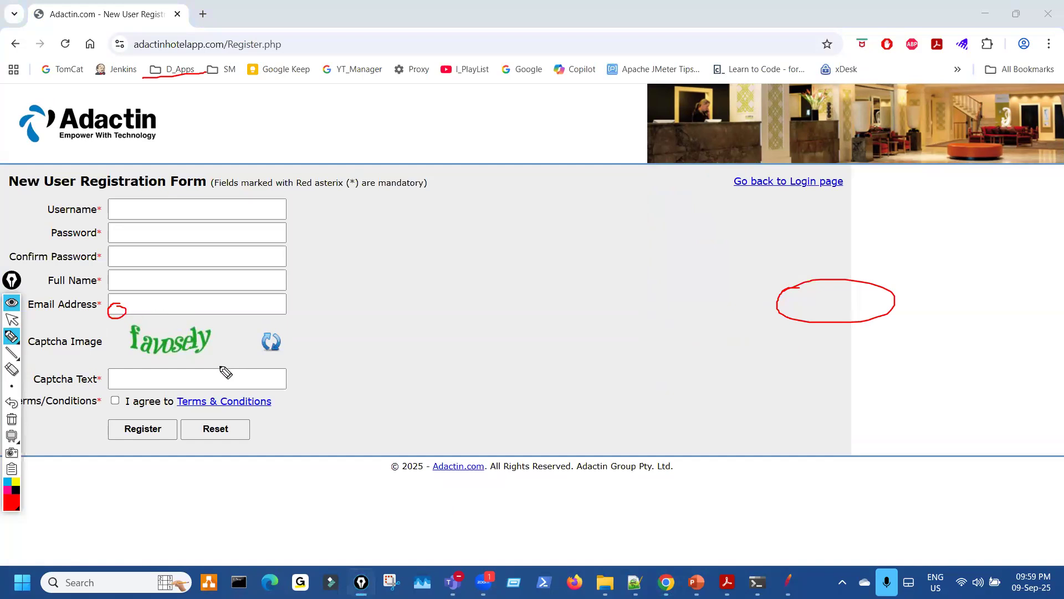
{"action": "mouse_move", "coordinate": [134, 208]}
{"action": "left_mouse_down"}
{"action": "mouse_move", "coordinate": [149, 210]}
{"action": "mouse_move", "coordinate": [153, 231]}
{"action": "left_mouse_up"}
- Clear the pen annotations and return to the Existing User Login page
{"action": "key", "text": "Escape"}
{"action": "left_click", "coordinate": [14, 43]}
{"action": "left_click", "coordinate": [769, 224]}
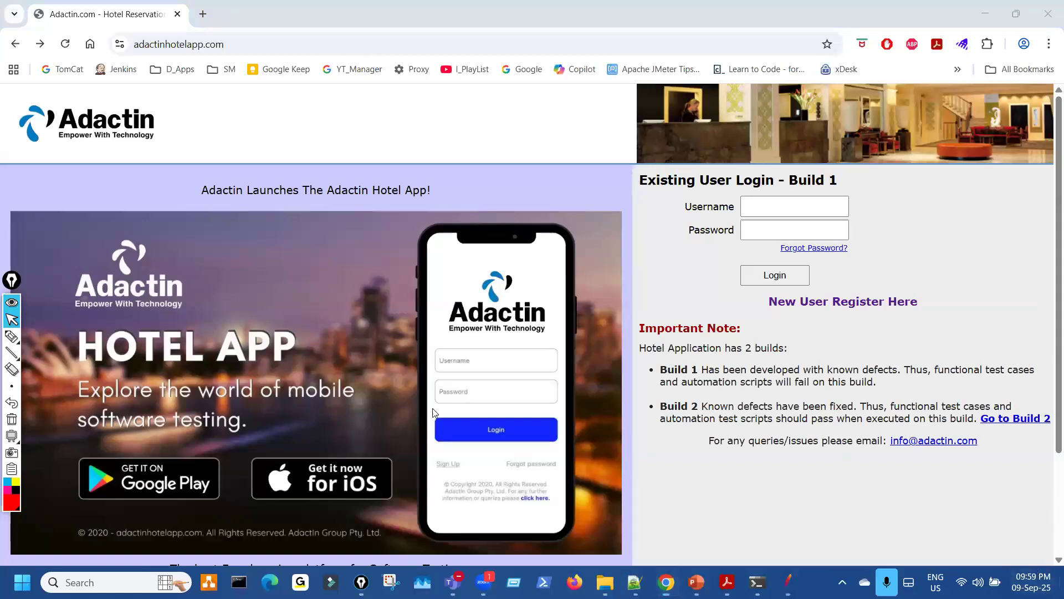
- Minimize the browser and open the Sample Test Cases Hotel Application PDF from the desktop in Acrobat
{"action": "key", "text": "super+Down"}
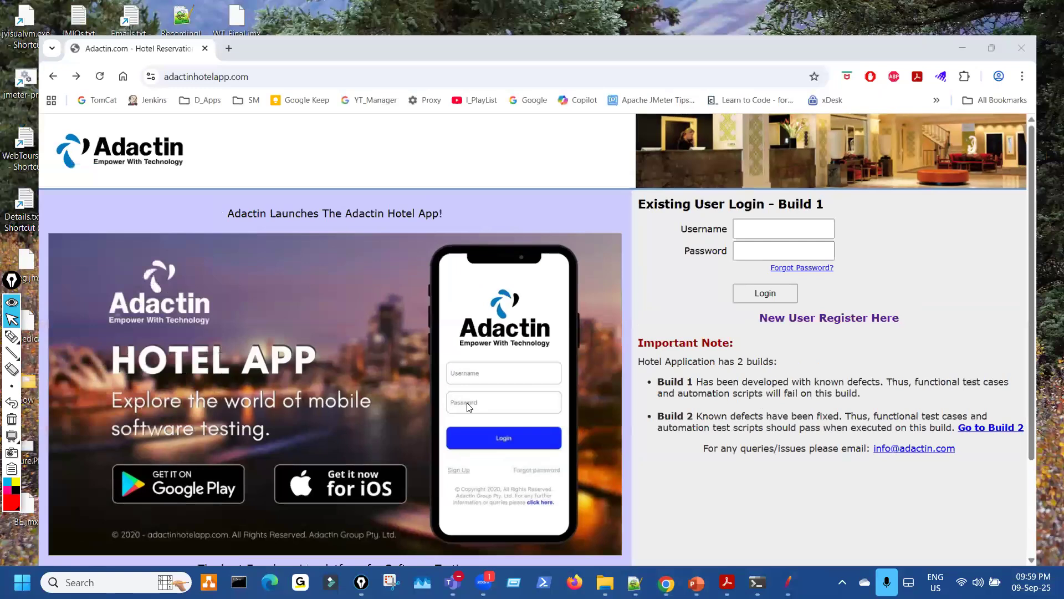
{"action": "key", "text": "super+Down"}
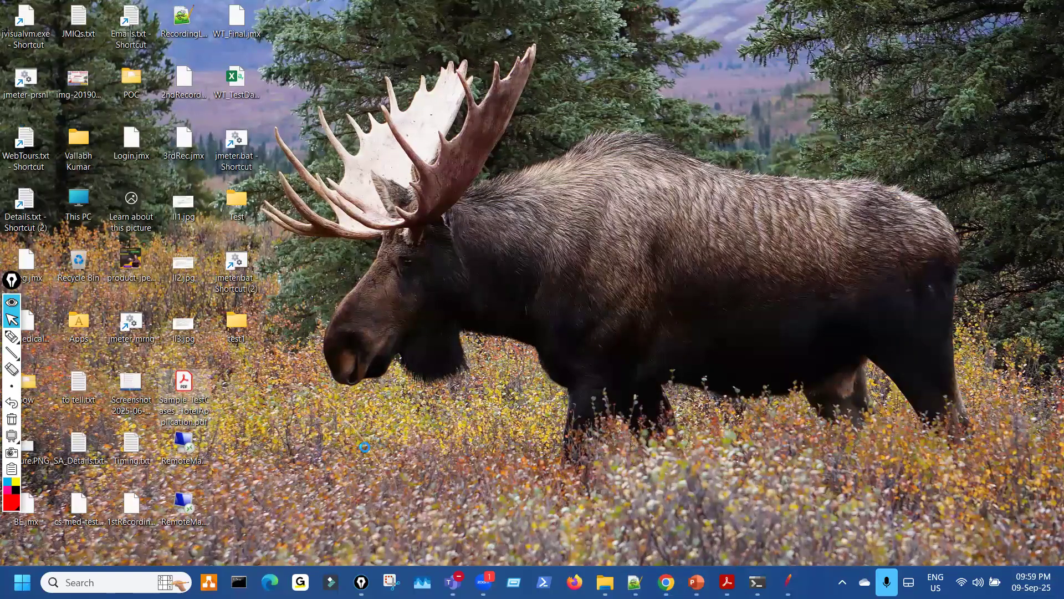
{"action": "key", "text": "ctrl+x"}
{"action": "key", "text": "alt+Tab"}
{"action": "key", "text": "alt+Tab"}
- Examine the title and the first test cases in the Sample Test Cases for Automation document
{"action": "scroll", "coordinate": [325, 350], "scroll_direction": "down", "scroll_amount": 1}
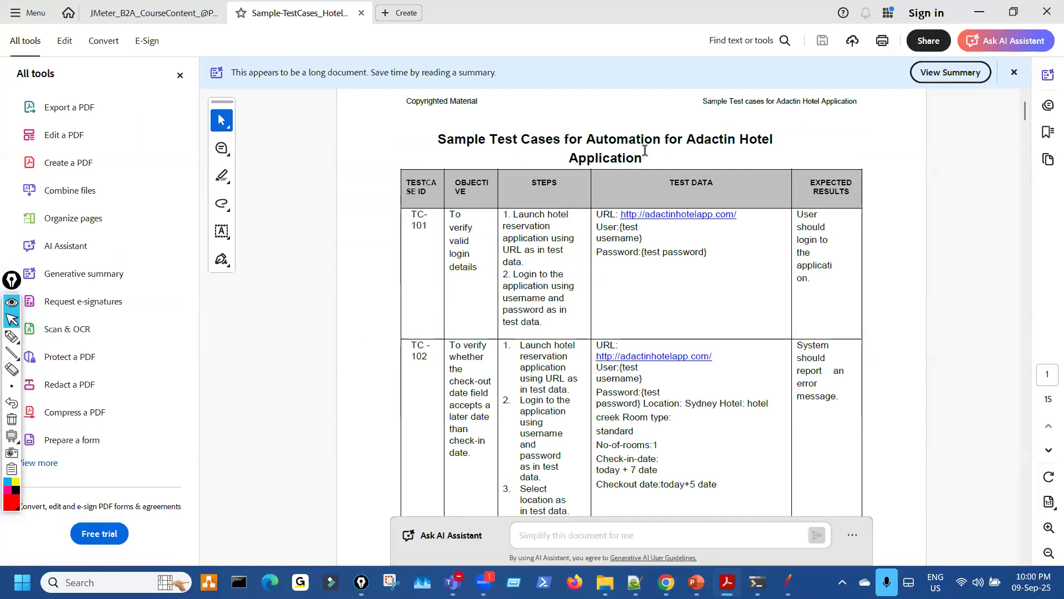
{"action": "left_click_drag", "start_coordinate": [644, 151], "coordinate": [686, 143]}
{"action": "left_click", "coordinate": [577, 286]}
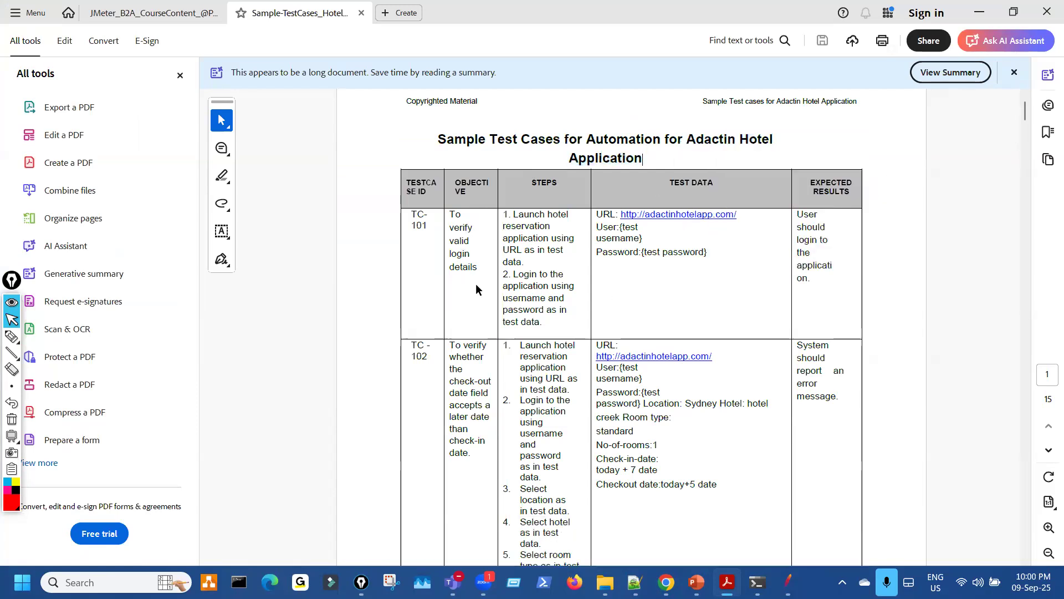
{"action": "scroll", "coordinate": [475, 289], "scroll_direction": "down", "scroll_amount": 10}
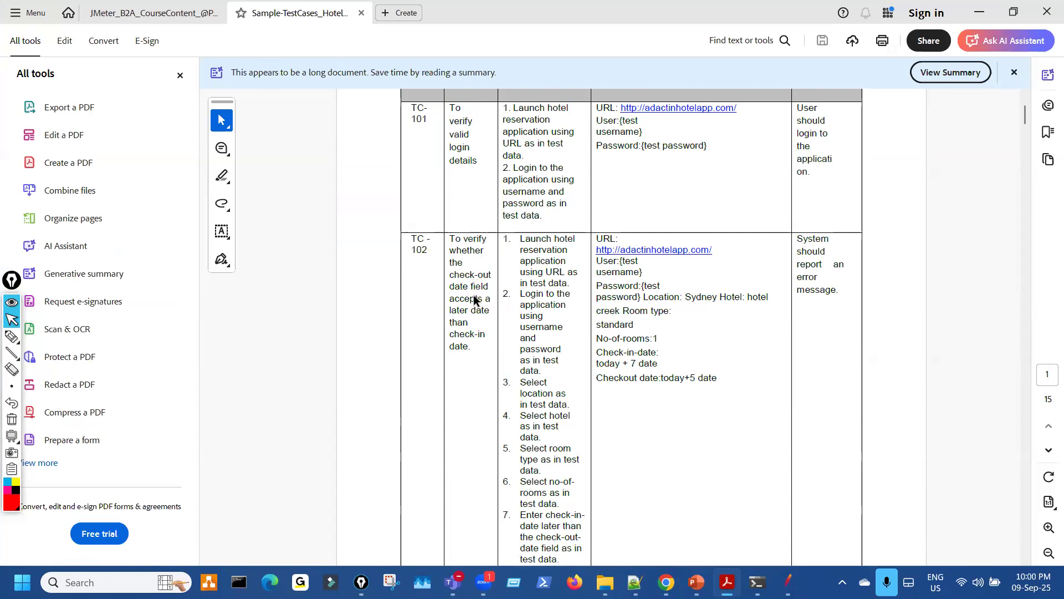
{"action": "scroll", "coordinate": [483, 293], "scroll_direction": "down", "scroll_amount": 3}
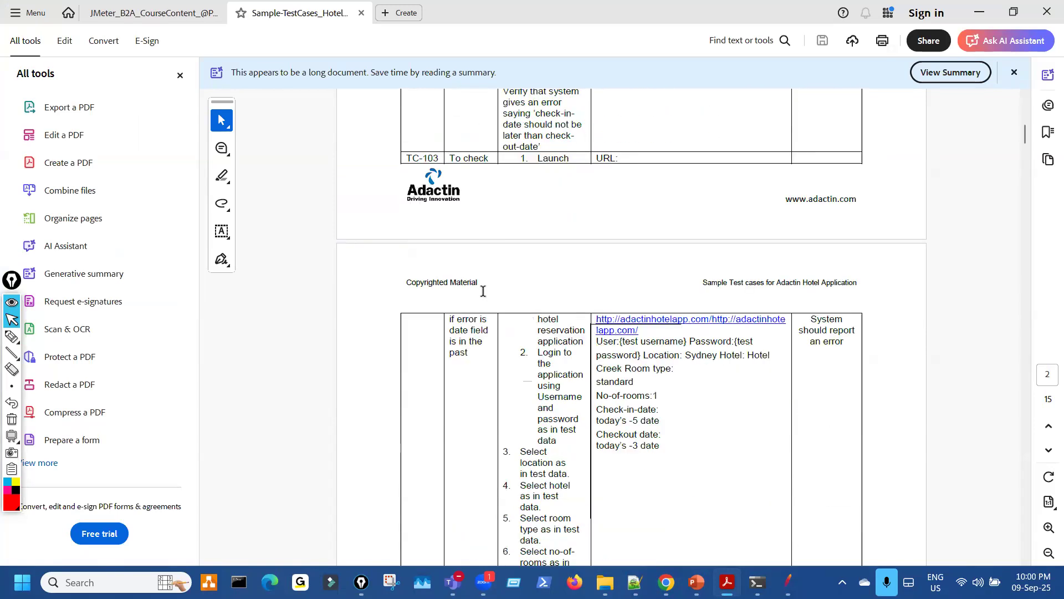
{"action": "scroll", "coordinate": [484, 294], "scroll_direction": "down", "scroll_amount": 15}
{"action": "scroll", "coordinate": [484, 306], "scroll_direction": "up", "scroll_amount": 13}
{"action": "scroll", "coordinate": [484, 306], "scroll_direction": "up", "scroll_amount": 10}
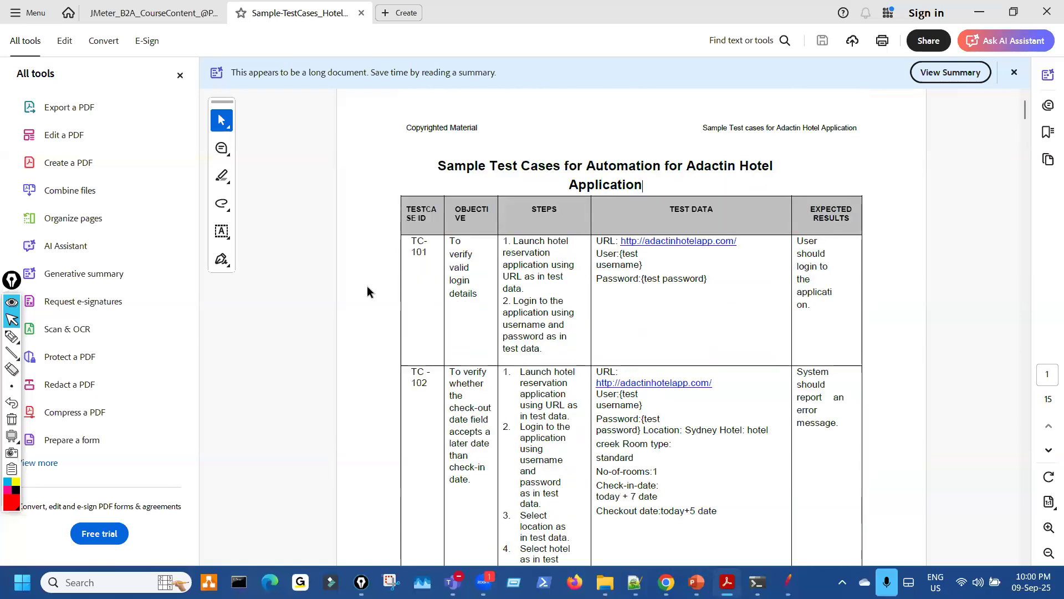
- Highlight the word "Automation" in the document title and review the test cases through TC-105
{"action": "left_click_drag", "start_coordinate": [590, 162], "coordinate": [662, 164]}
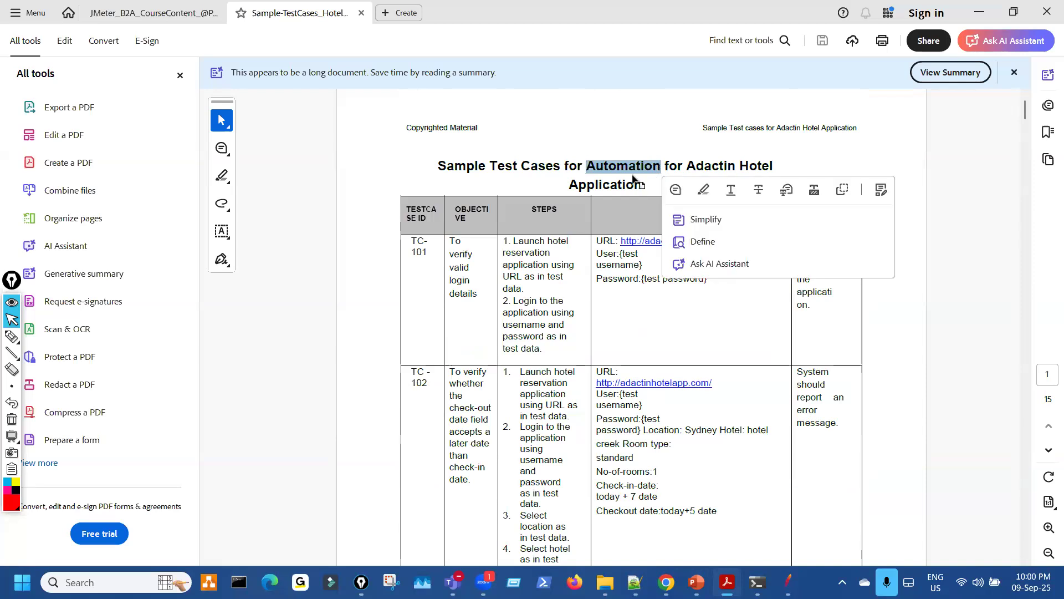
{"action": "left_click", "coordinate": [462, 234]}
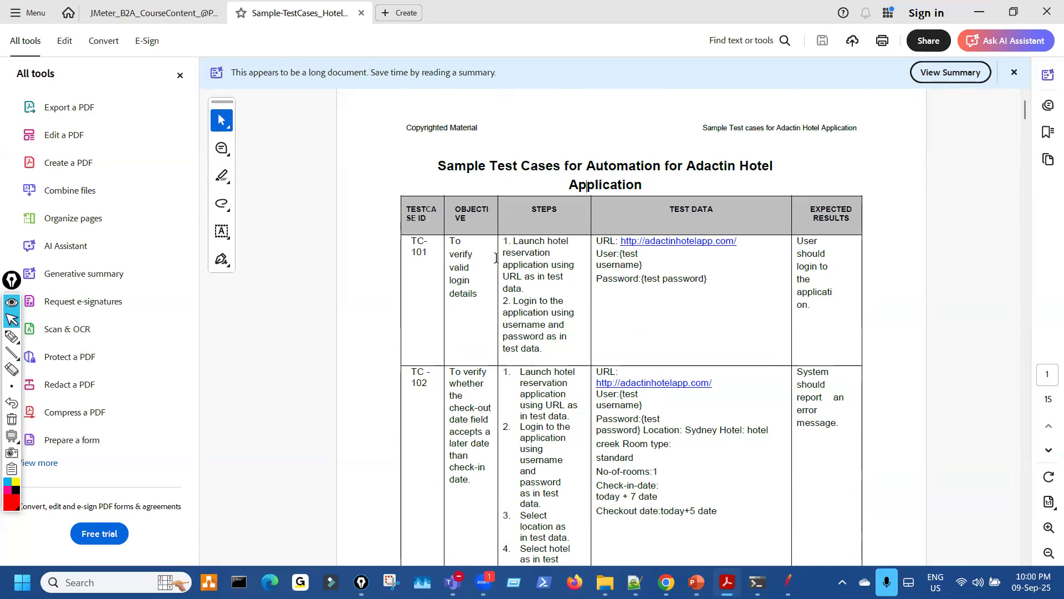
{"action": "scroll", "coordinate": [496, 258], "scroll_direction": "down", "scroll_amount": 10}
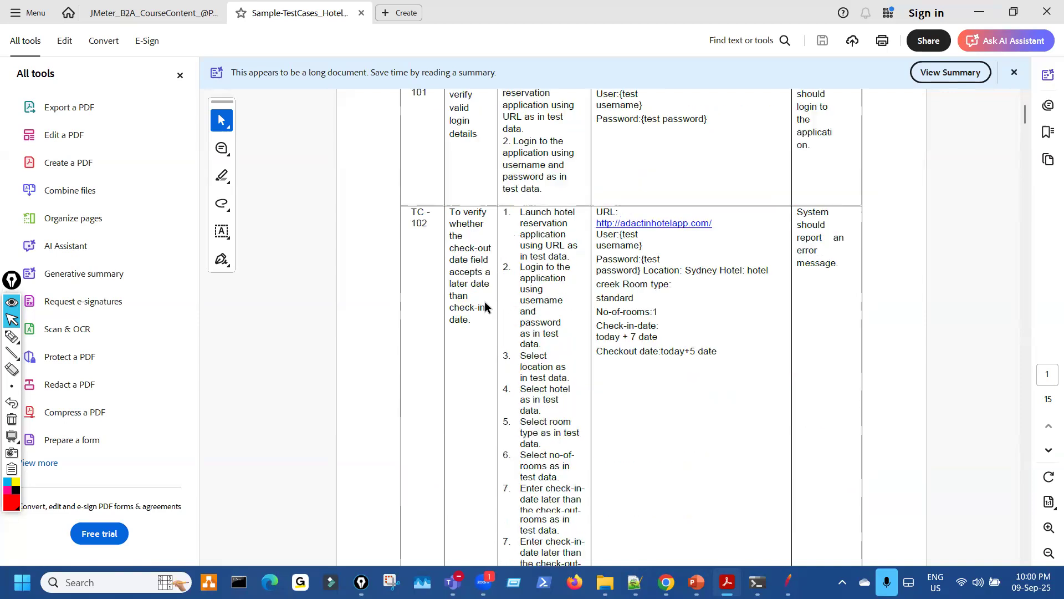
{"action": "scroll", "coordinate": [484, 307], "scroll_direction": "down", "scroll_amount": 10}
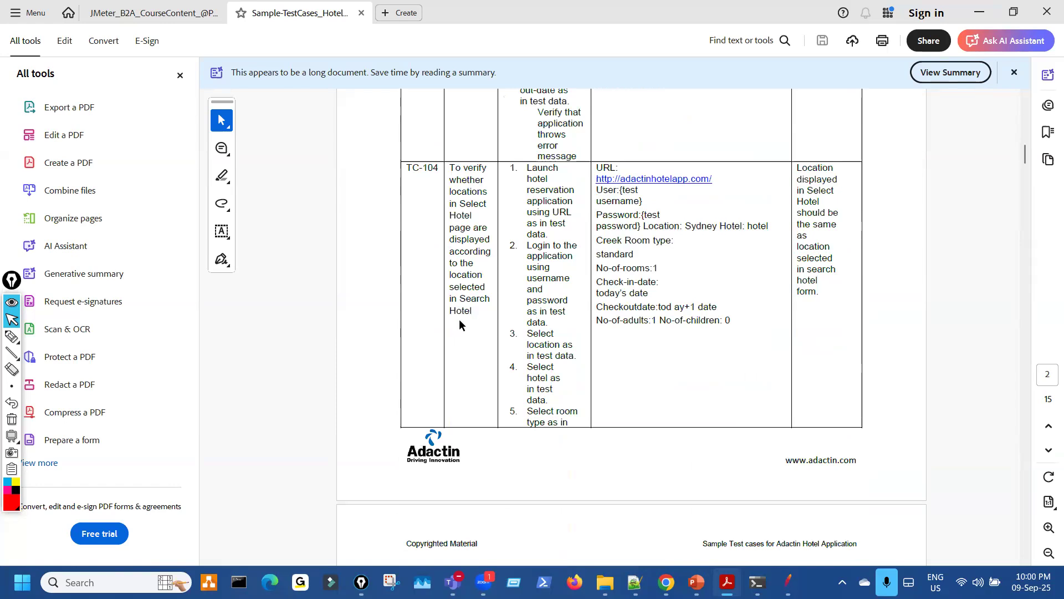
{"action": "scroll", "coordinate": [459, 325], "scroll_direction": "down", "scroll_amount": 8}
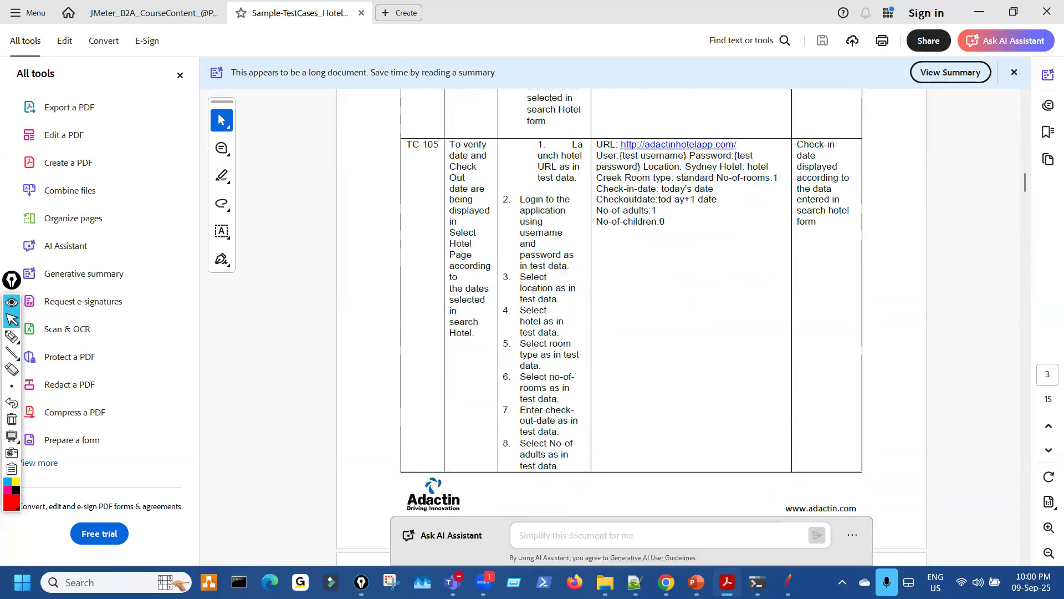
{"action": "left_click", "coordinate": [667, 581]}
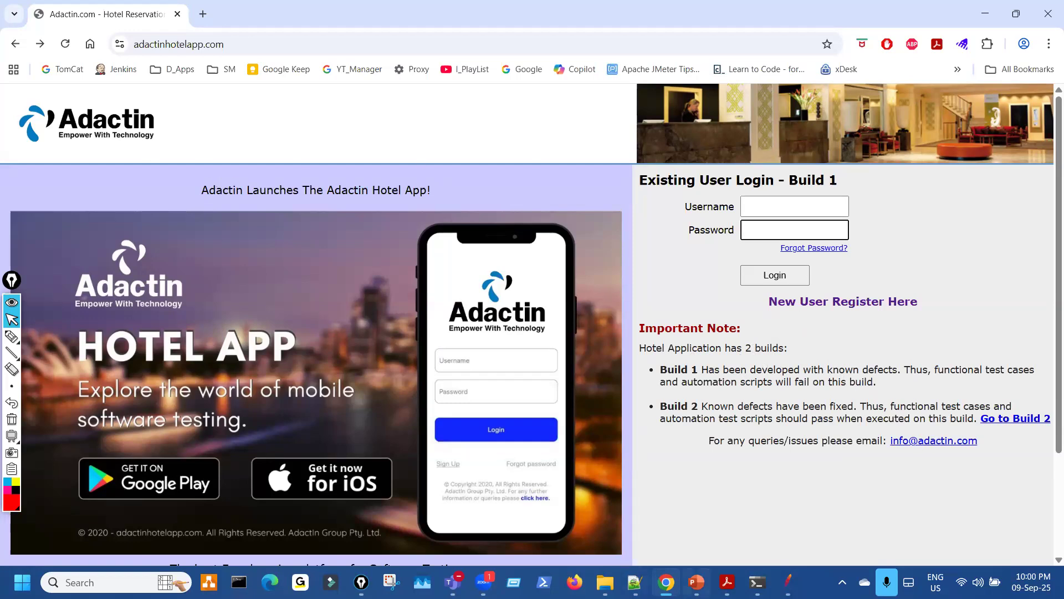
{"action": "left_click", "coordinate": [697, 582]}
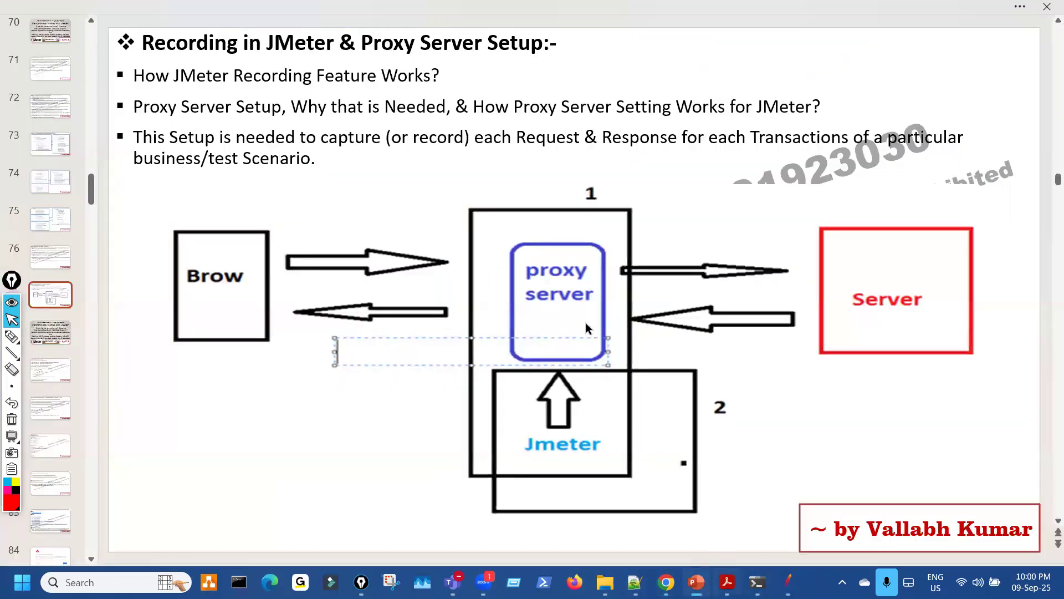
{"action": "key", "text": "alt+Tab"}
- Return to TC-101 in the PDF and highlight its launch and login steps
{"action": "scroll", "coordinate": [584, 326], "scroll_direction": "down", "scroll_amount": 10}
{"action": "scroll", "coordinate": [583, 322], "scroll_direction": "up", "scroll_amount": 12}
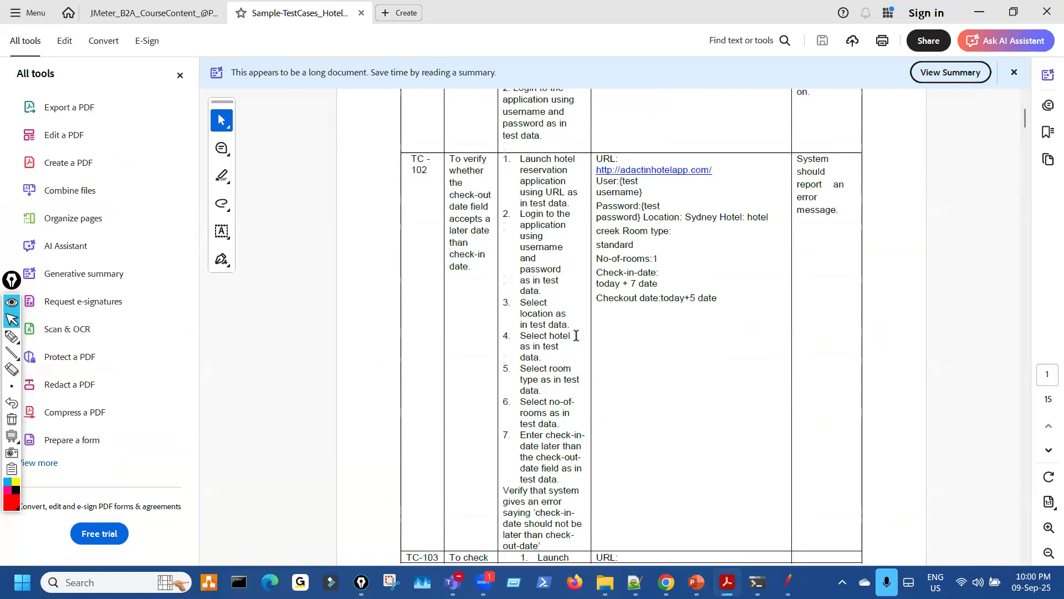
{"action": "scroll", "coordinate": [576, 335], "scroll_direction": "up", "scroll_amount": 4}
{"action": "left_click_drag", "start_coordinate": [511, 243], "coordinate": [536, 302]}
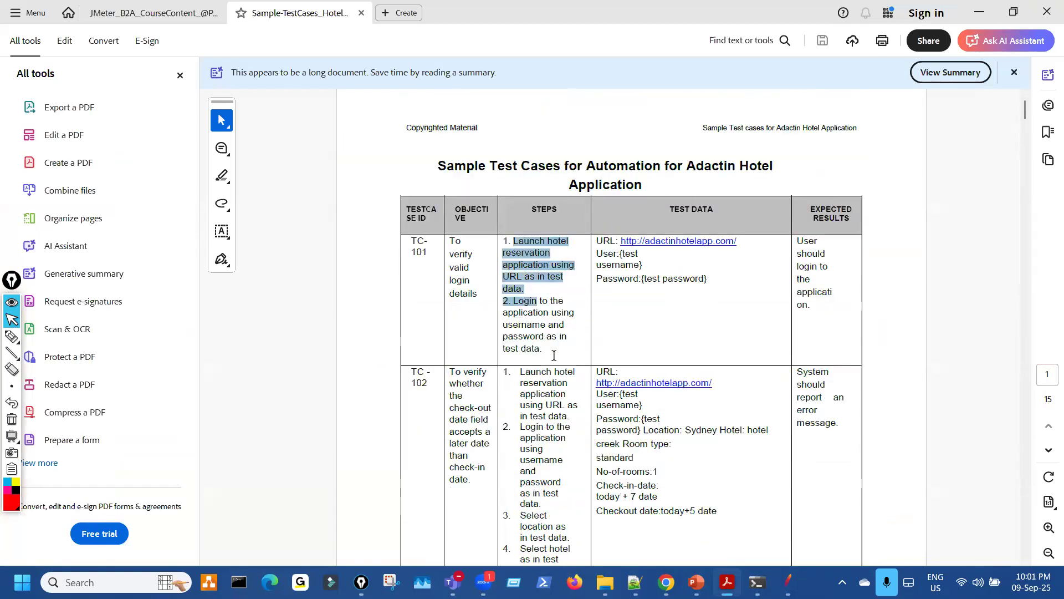
{"action": "left_click", "coordinate": [681, 306]}
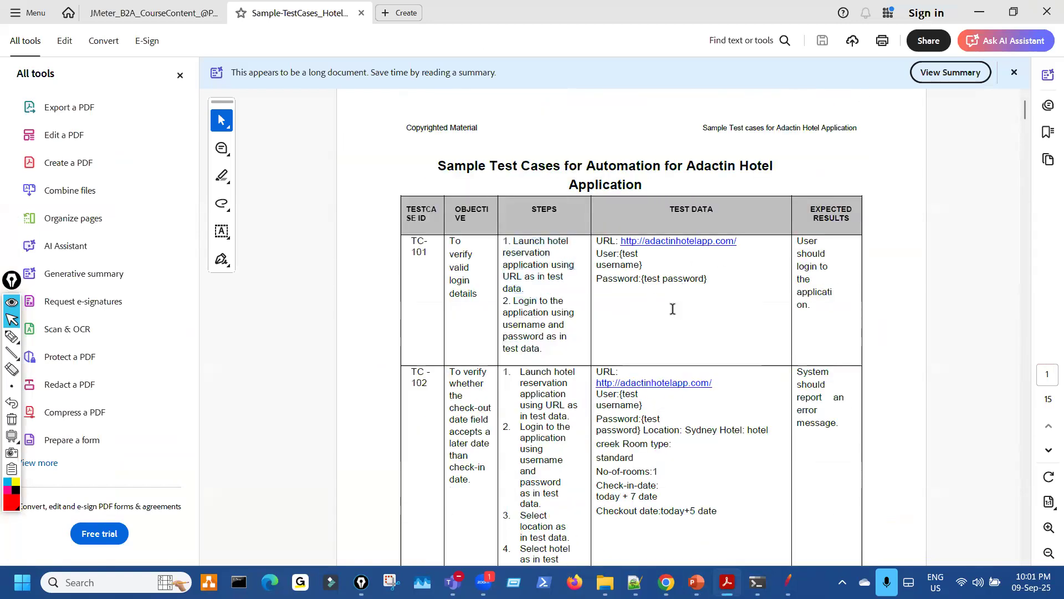
- Examine the steps and test data of TC-102 through TC-104, ending back at the start of the document
{"action": "scroll", "coordinate": [672, 308], "scroll_direction": "down", "scroll_amount": 3}
{"action": "scroll", "coordinate": [798, 299], "scroll_direction": "up", "scroll_amount": 1}
{"action": "scroll", "coordinate": [693, 310], "scroll_direction": "down", "scroll_amount": 4}
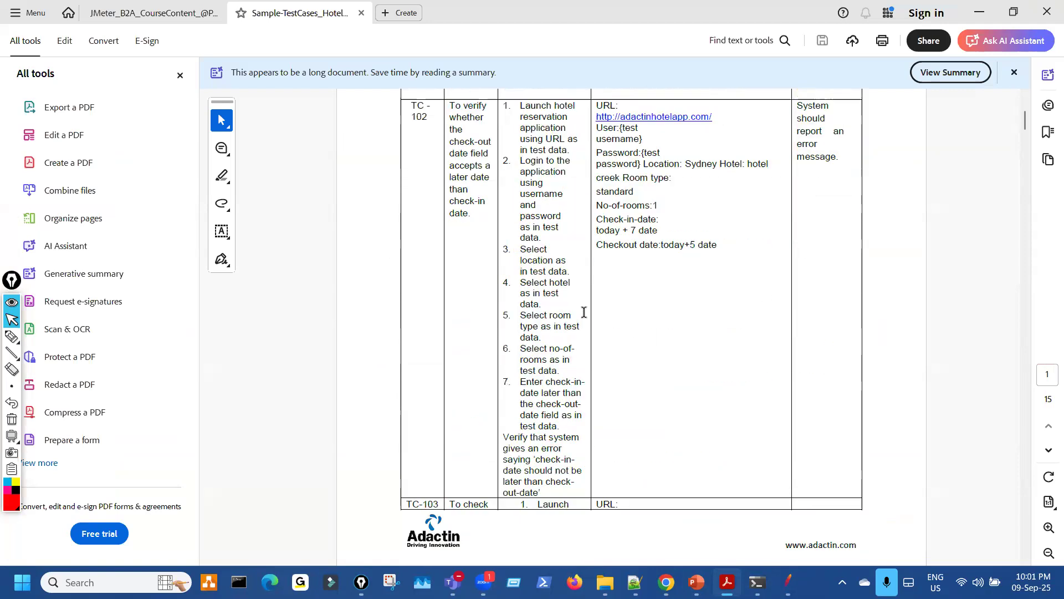
{"action": "scroll", "coordinate": [554, 349], "scroll_direction": "down", "scroll_amount": 4}
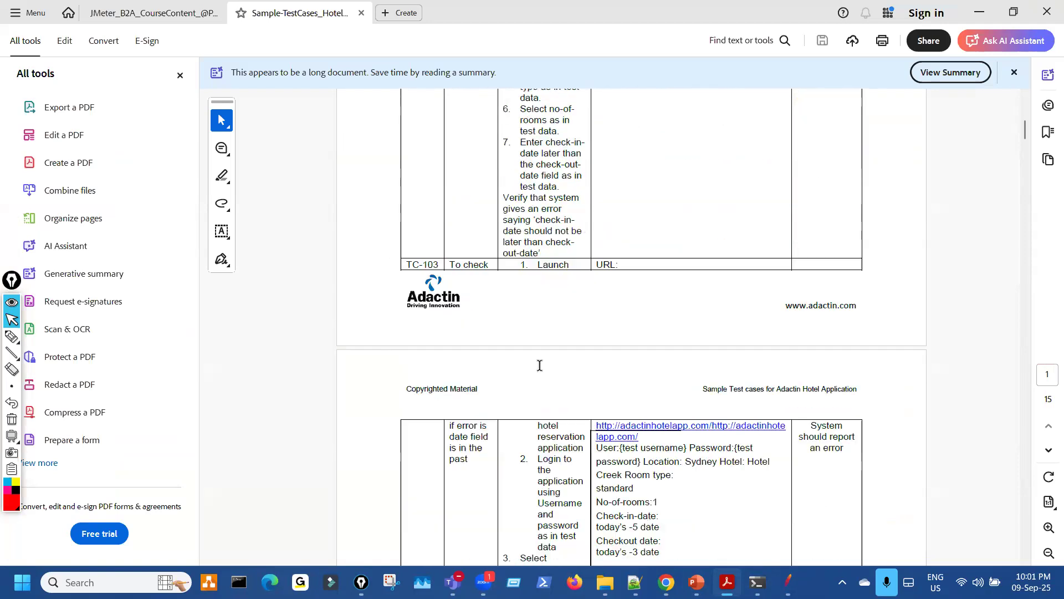
{"action": "scroll", "coordinate": [540, 366], "scroll_direction": "down", "scroll_amount": 10}
{"action": "scroll", "coordinate": [538, 381], "scroll_direction": "down", "scroll_amount": 2}
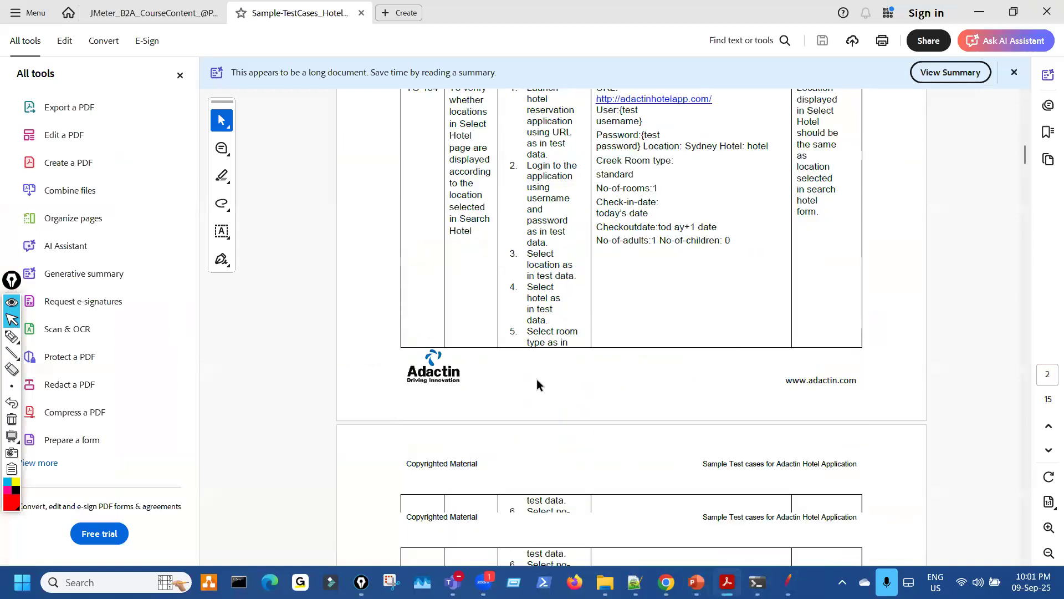
{"action": "scroll", "coordinate": [536, 384], "scroll_direction": "up", "scroll_amount": 14}
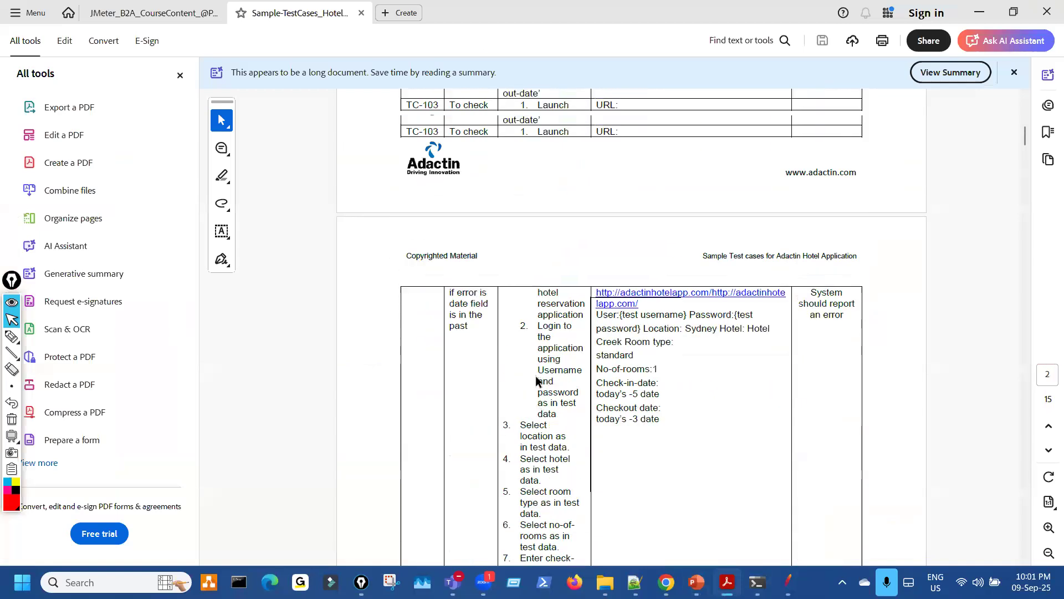
{"action": "scroll", "coordinate": [536, 372], "scroll_direction": "up", "scroll_amount": 5}
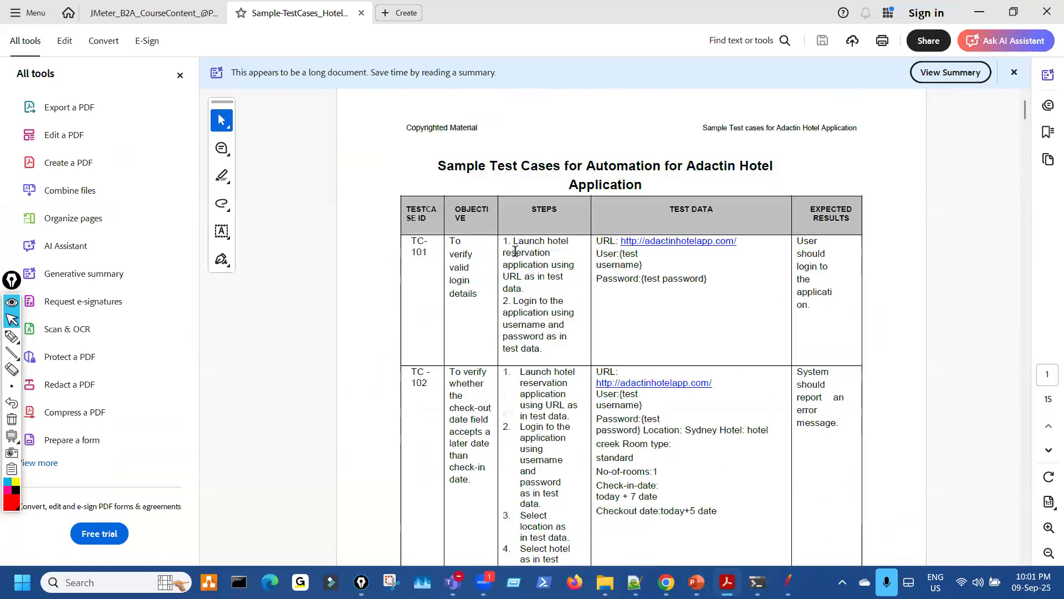
- Highlight the objective and the launch and login steps of TC-101
{"action": "left_click_drag", "start_coordinate": [508, 242], "coordinate": [567, 318]}
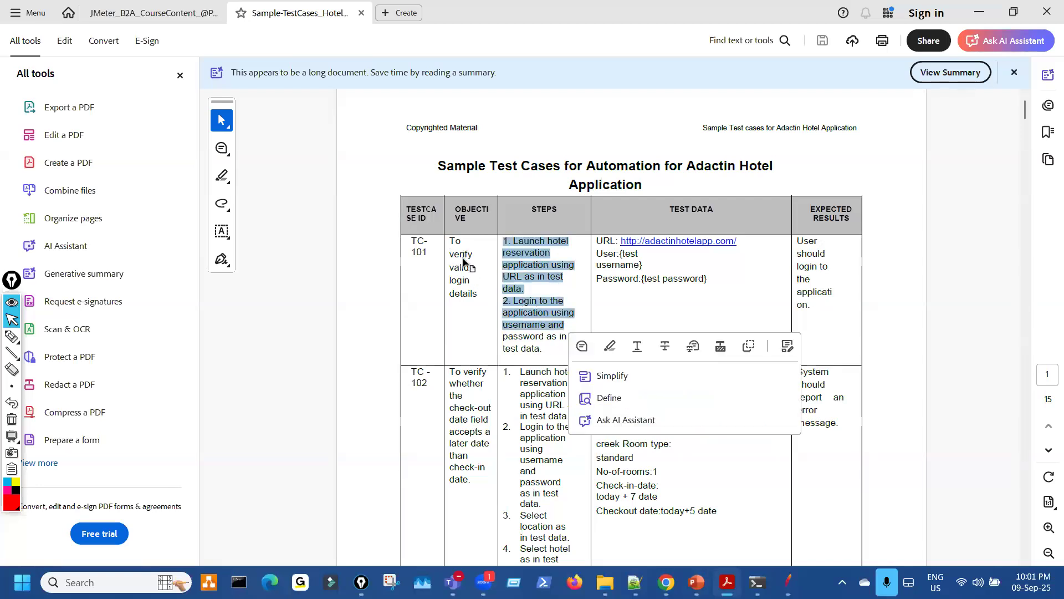
{"action": "left_click_drag", "start_coordinate": [450, 254], "coordinate": [476, 300]}
{"action": "left_click_drag", "start_coordinate": [513, 242], "coordinate": [546, 338]}
{"action": "scroll", "coordinate": [460, 366], "scroll_direction": "down", "scroll_amount": 1}
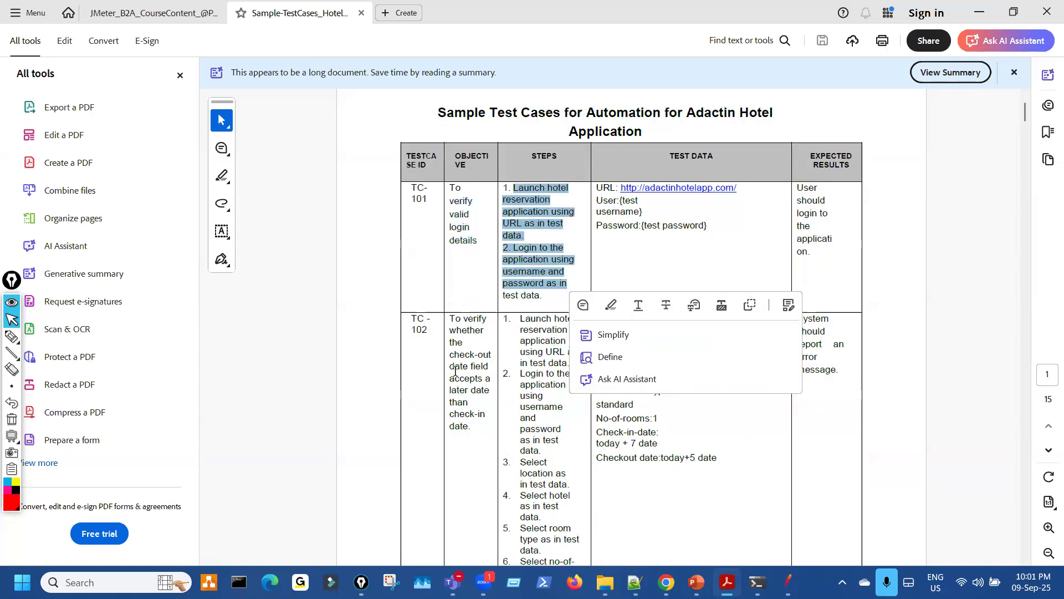
- Highlight the check-out date objective and the numbered steps of TC-102
{"action": "left_click_drag", "start_coordinate": [456, 328], "coordinate": [480, 411]}
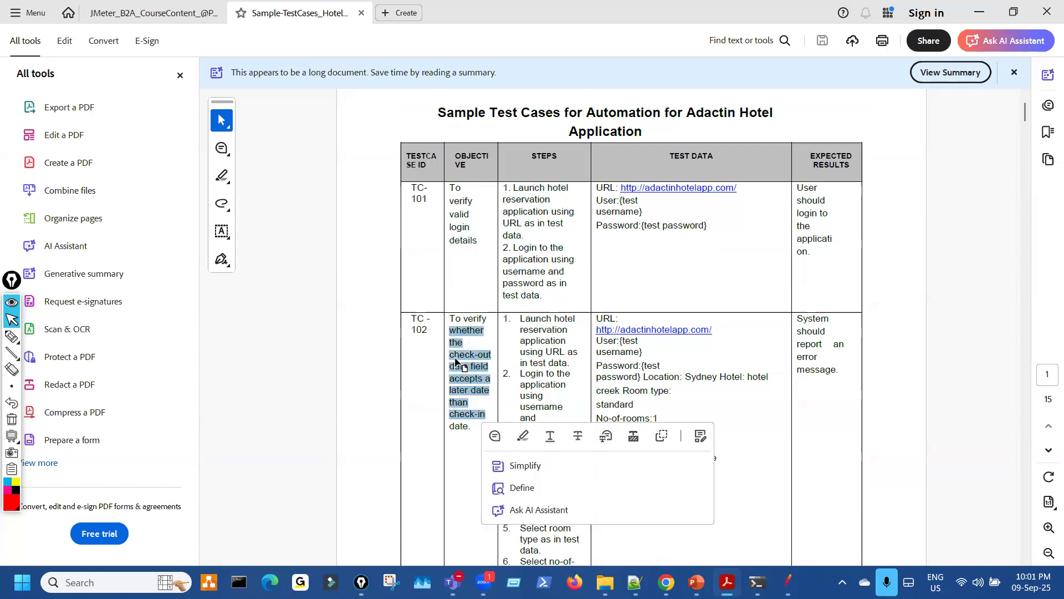
{"action": "left_click", "coordinate": [400, 417]}
{"action": "scroll", "coordinate": [498, 319], "scroll_direction": "down", "scroll_amount": 2}
{"action": "left_click_drag", "start_coordinate": [514, 242], "coordinate": [552, 368]}
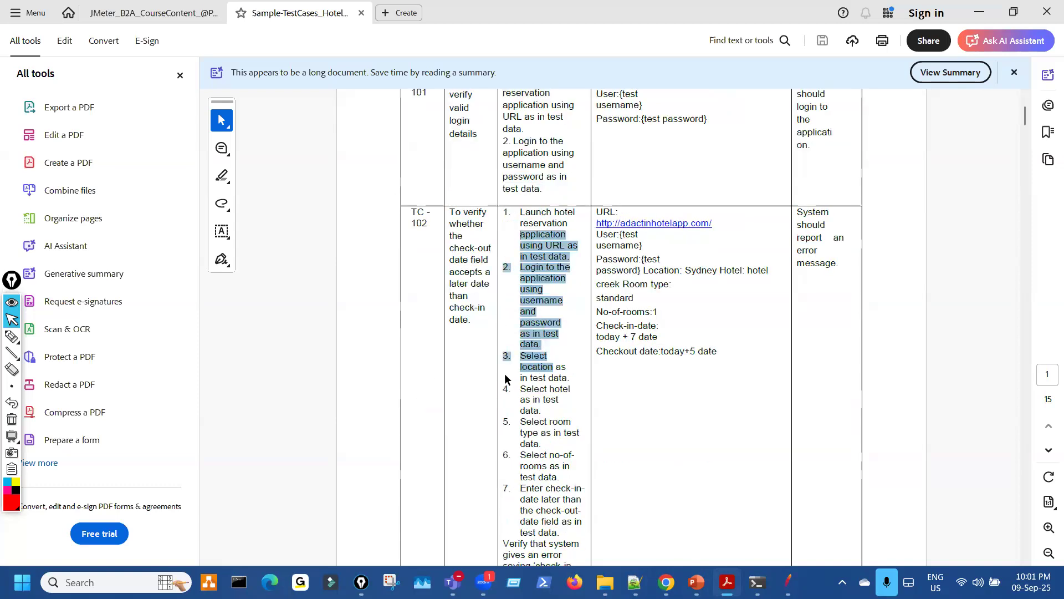
- Go to the last test case, TC-120 on page 15, and highlight its test case ID
{"action": "scroll", "coordinate": [552, 368], "scroll_direction": "down", "scroll_amount": 2}
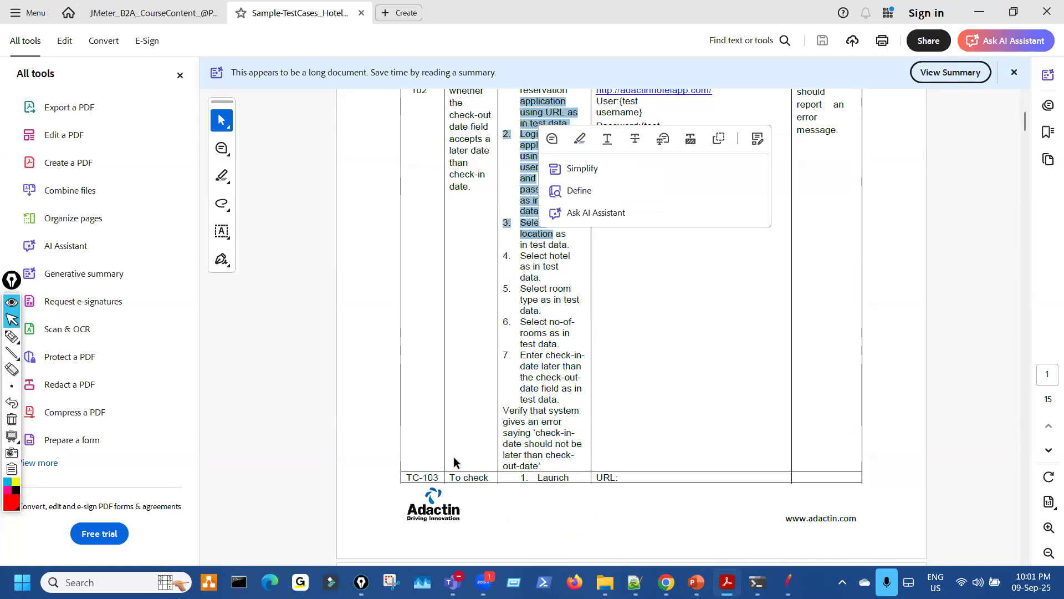
{"action": "scroll", "coordinate": [453, 459], "scroll_direction": "down", "scroll_amount": 6}
{"action": "scroll", "coordinate": [453, 457], "scroll_direction": "down", "scroll_amount": 6}
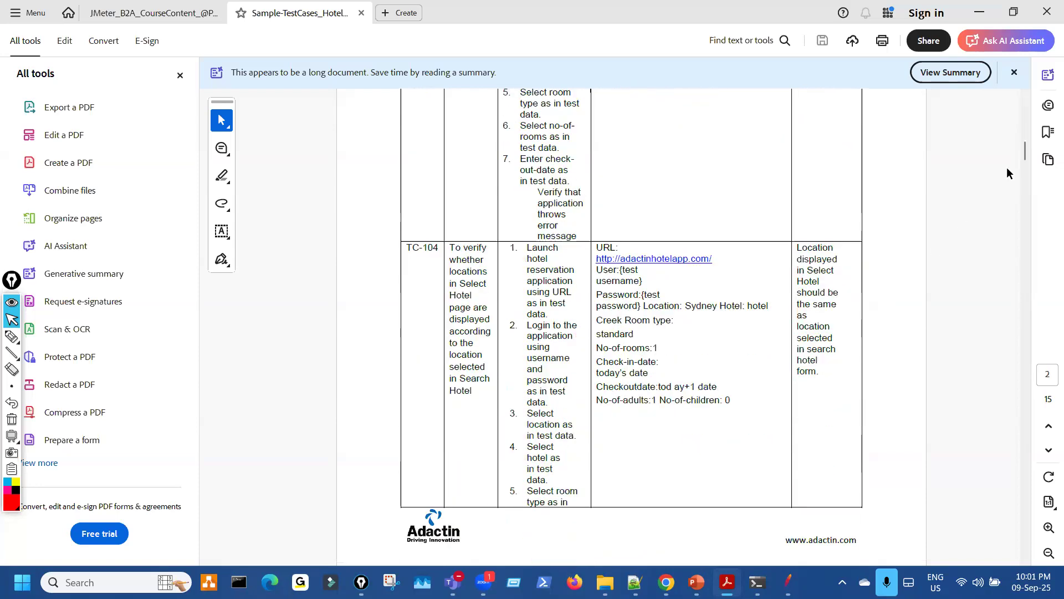
{"action": "left_click_drag", "start_coordinate": [1023, 180], "coordinate": [1020, 272]}
{"action": "left_click_drag", "start_coordinate": [1023, 231], "coordinate": [1010, 552]}
{"action": "scroll", "coordinate": [444, 271], "scroll_direction": "up", "scroll_amount": 3}
{"action": "scroll", "coordinate": [444, 271], "scroll_direction": "up", "scroll_amount": 2}
{"action": "left_click_drag", "start_coordinate": [419, 294], "coordinate": [456, 294]}
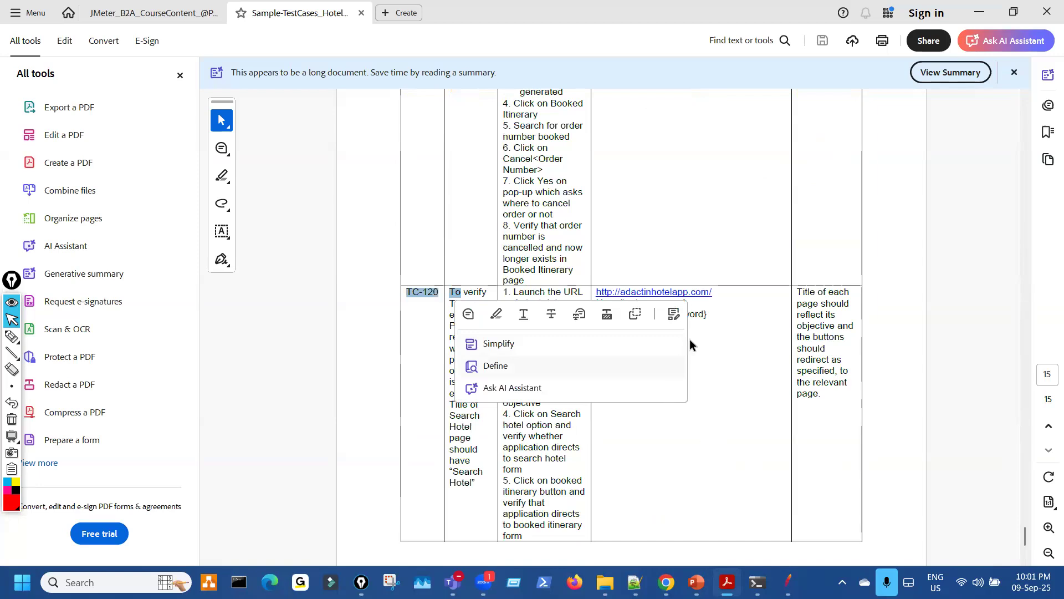
{"action": "left_click", "coordinate": [711, 267]}
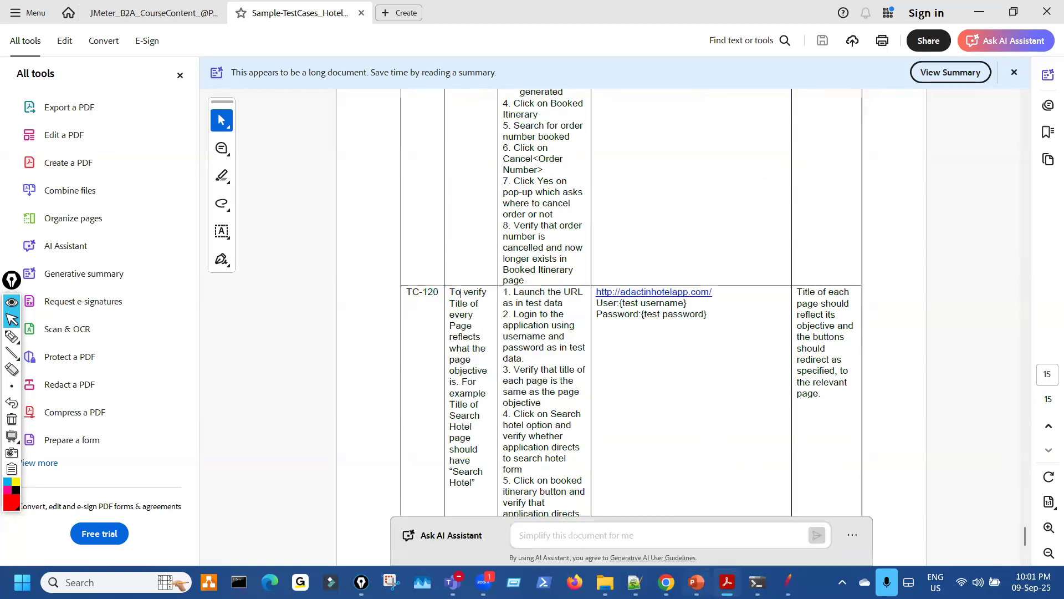
- Switch to the Adactin login page in Chrome, mark its username and password fields in red, and highlight the site address
{"action": "key", "text": "alt+Tab"}
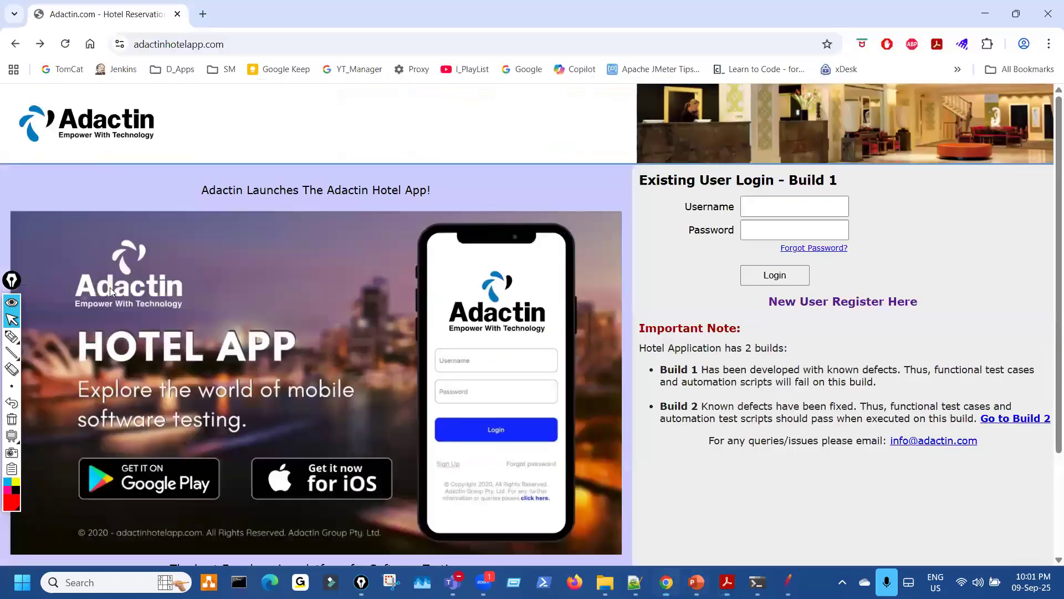
{"action": "left_click", "coordinate": [12, 335]}
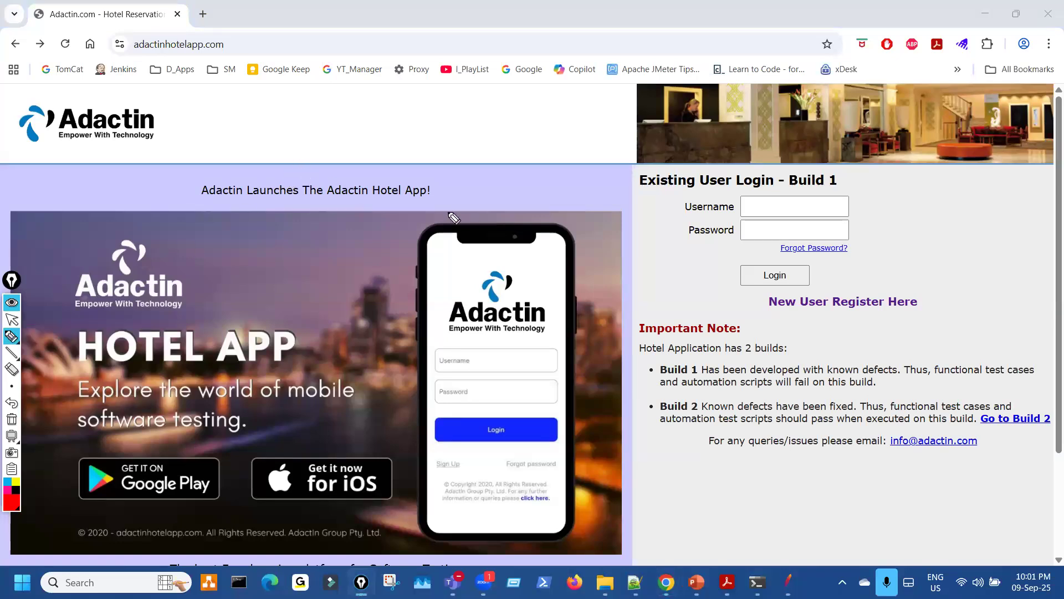
{"action": "left_click_drag", "start_coordinate": [762, 201], "coordinate": [824, 175]}
{"action": "left_click_drag", "start_coordinate": [785, 229], "coordinate": [829, 219]}
{"action": "left_click_drag", "start_coordinate": [453, 131], "coordinate": [453, 140]}
{"action": "left_click", "coordinate": [12, 319]}
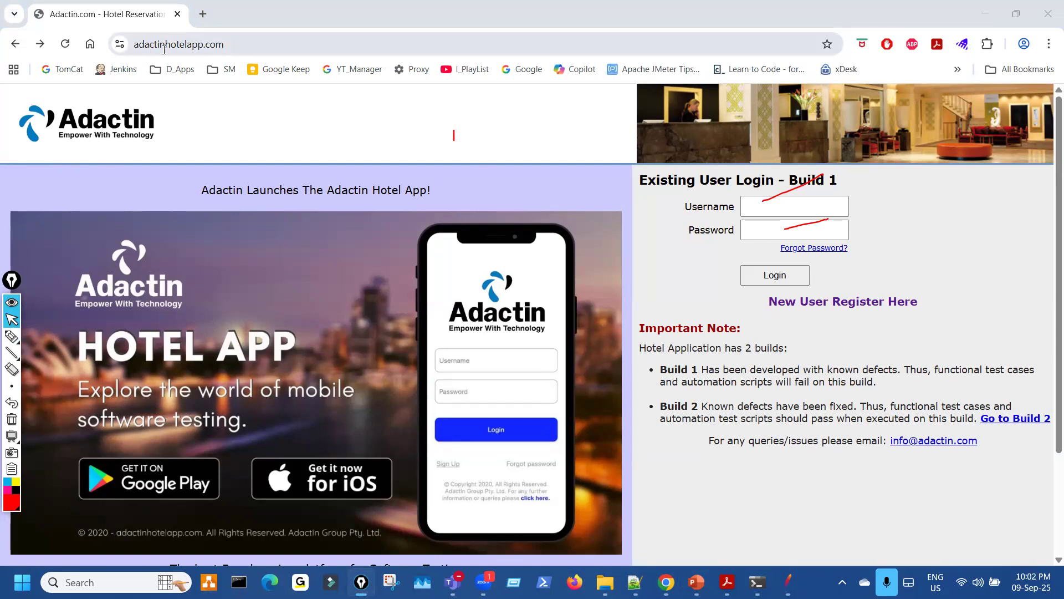
{"action": "left_click_drag", "start_coordinate": [164, 49], "coordinate": [248, 116]}
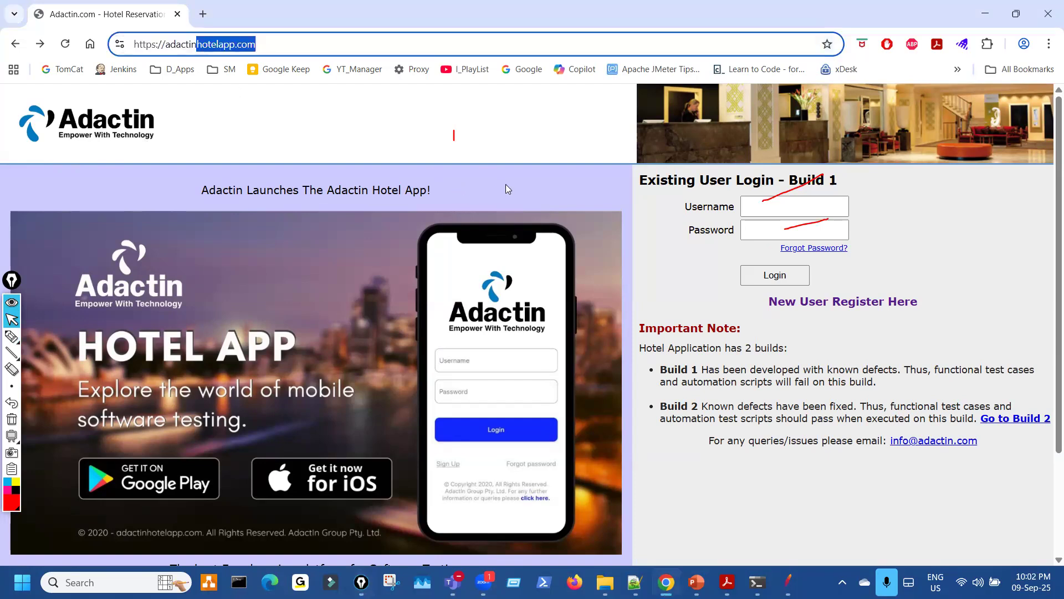
- Inspect the Adactin page with the developer tools and reload it to capture its network requests
{"action": "right_click", "coordinate": [289, 242]}
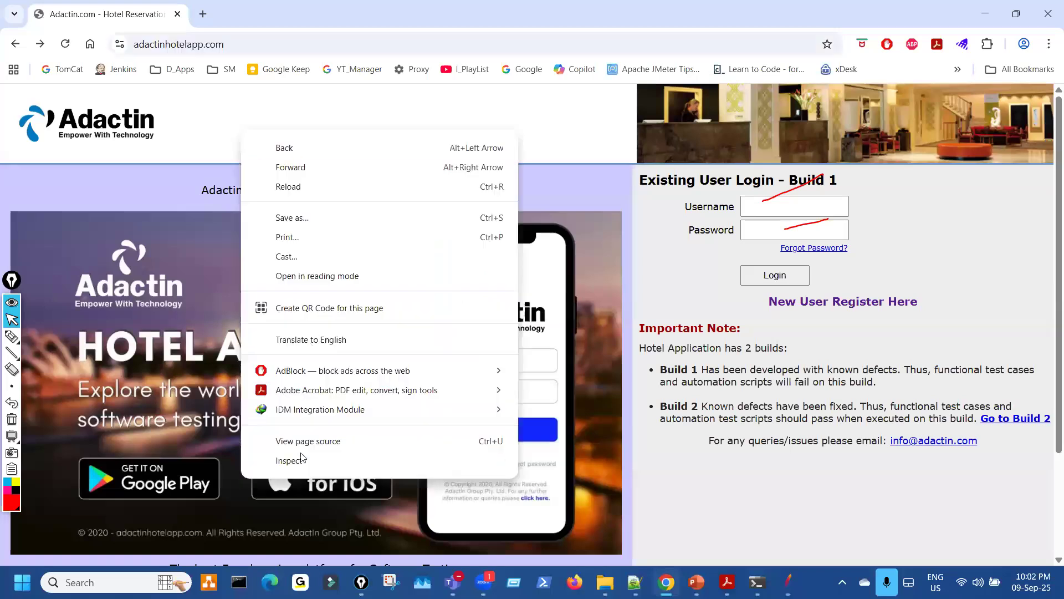
{"action": "left_click", "coordinate": [303, 463]}
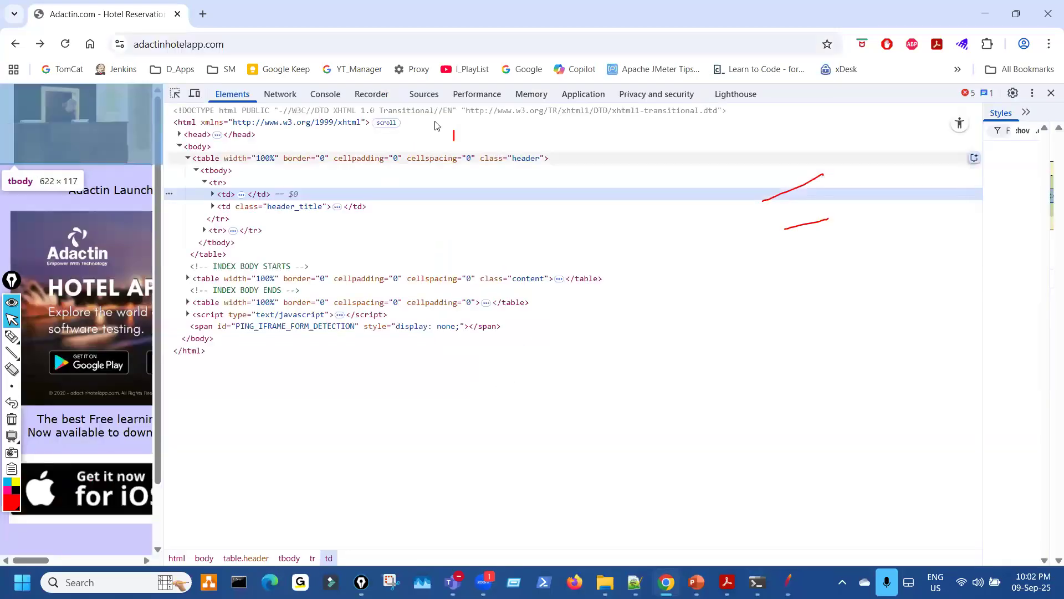
{"action": "left_click", "coordinate": [477, 94]}
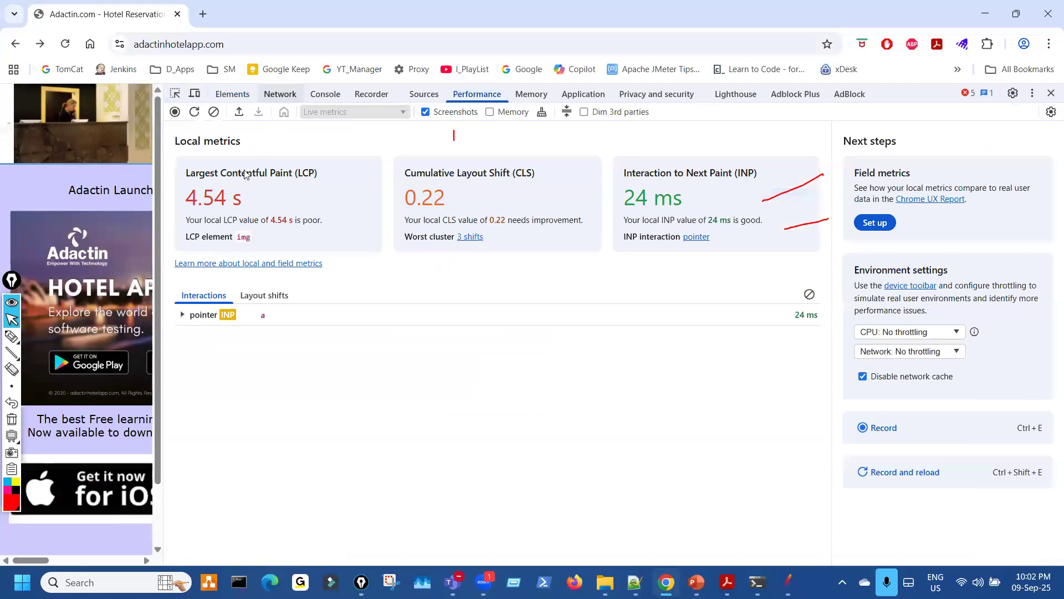
{"action": "left_click", "coordinate": [282, 96]}
{"action": "left_click_drag", "start_coordinate": [160, 226], "coordinate": [470, 193]}
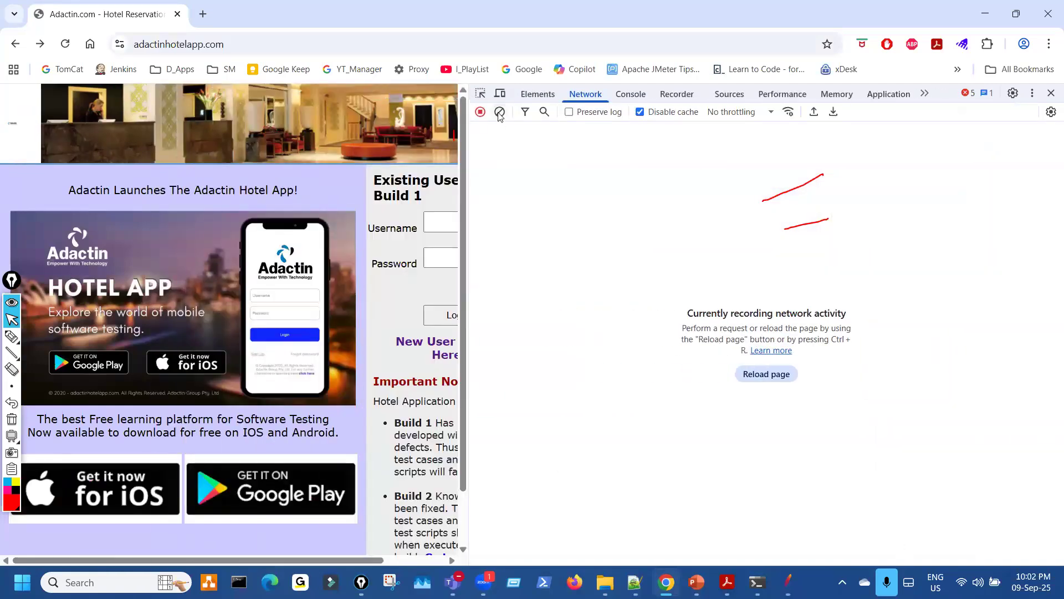
{"action": "left_click", "coordinate": [67, 45]}
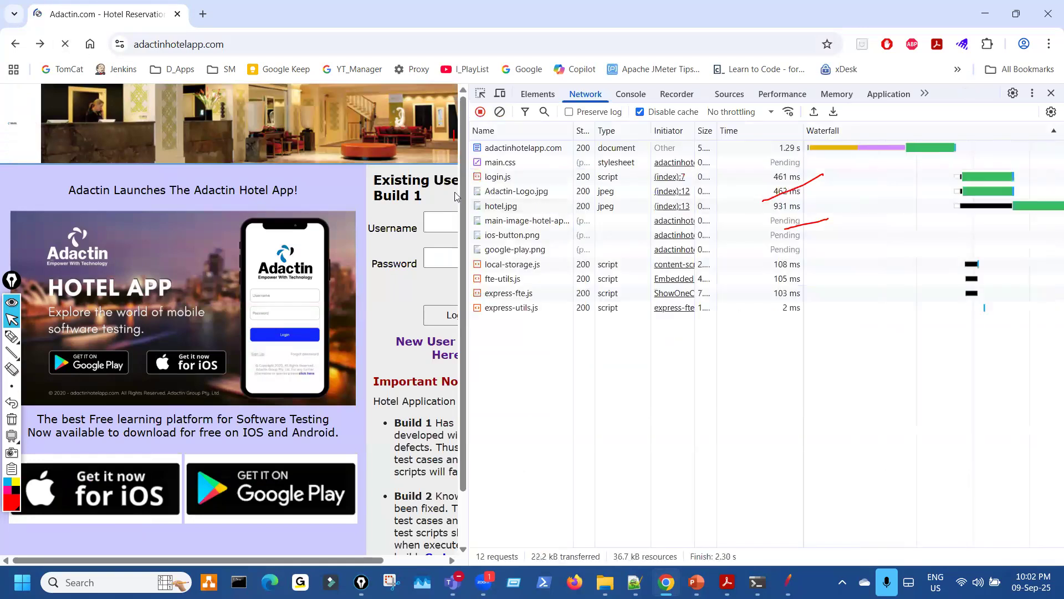
- Examine the request URL and the response of the adactinhotelapp.com document request
{"action": "left_click_drag", "start_coordinate": [469, 190], "coordinate": [244, 195]}
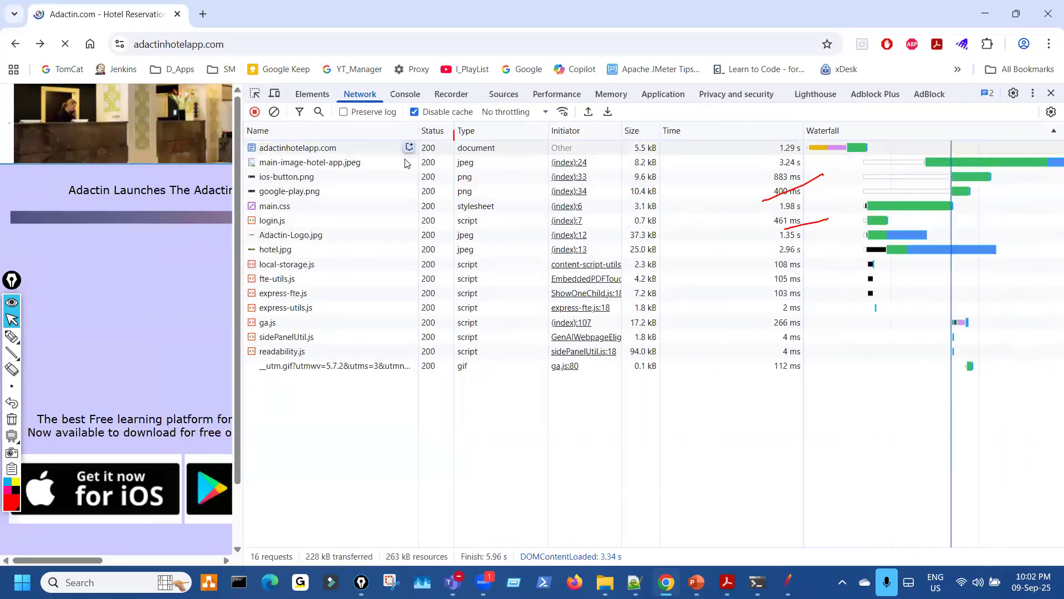
{"action": "left_click", "coordinate": [349, 149]}
{"action": "triple_click", "coordinate": [646, 170]}
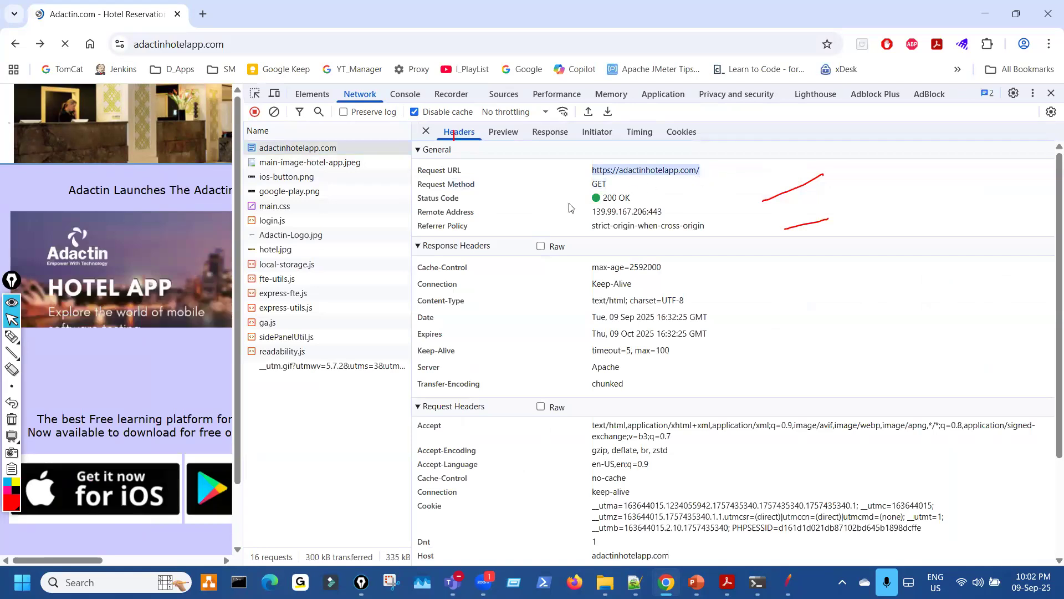
{"action": "left_click", "coordinate": [551, 135]}
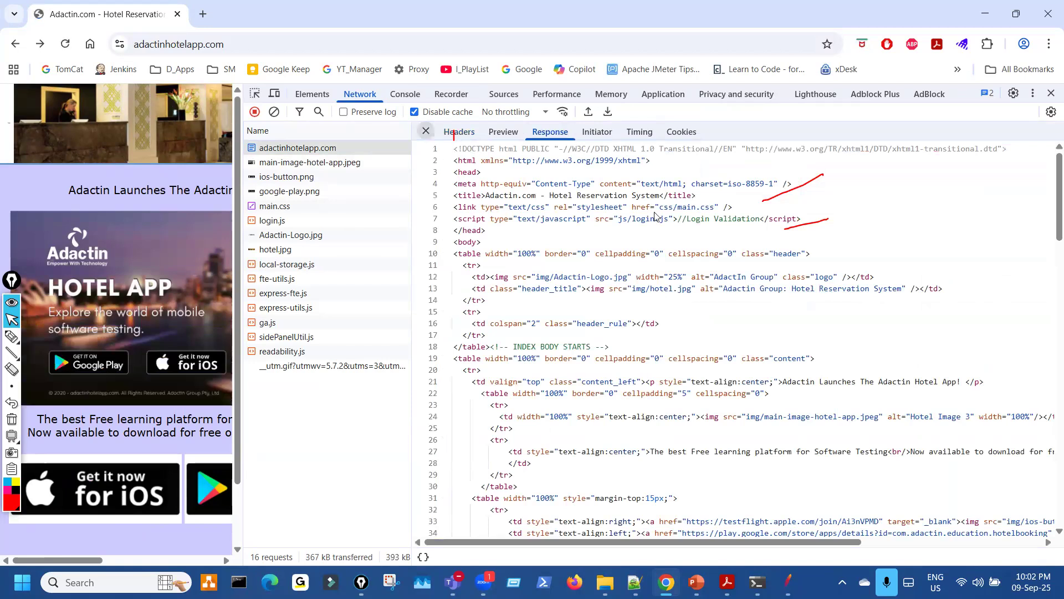
{"action": "left_click", "coordinate": [426, 131]}
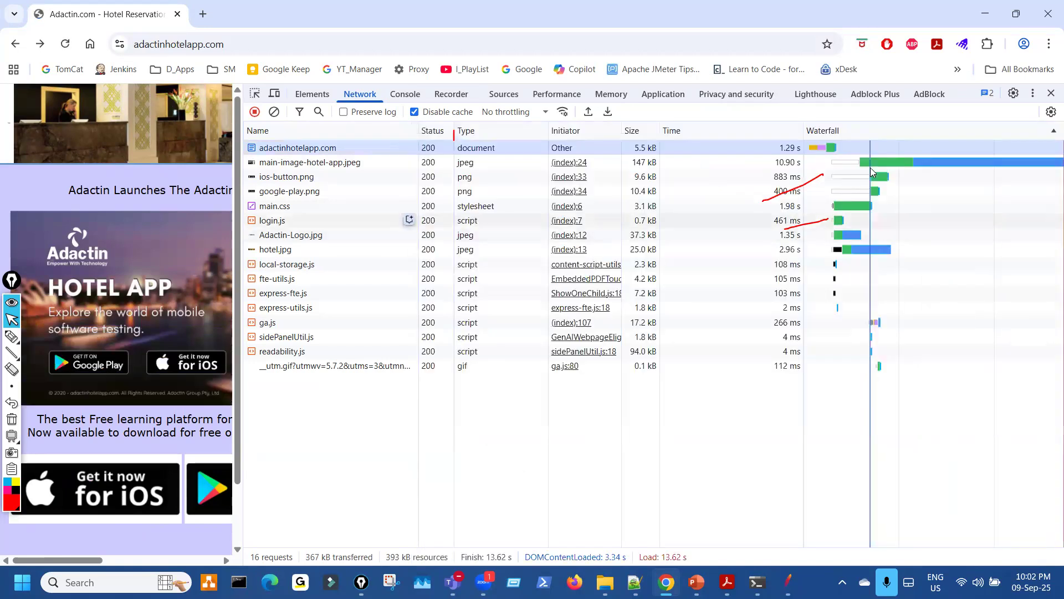
- Clear the network log and circle the beginning of the New User Register Here link in red
{"action": "left_click", "coordinate": [273, 112]}
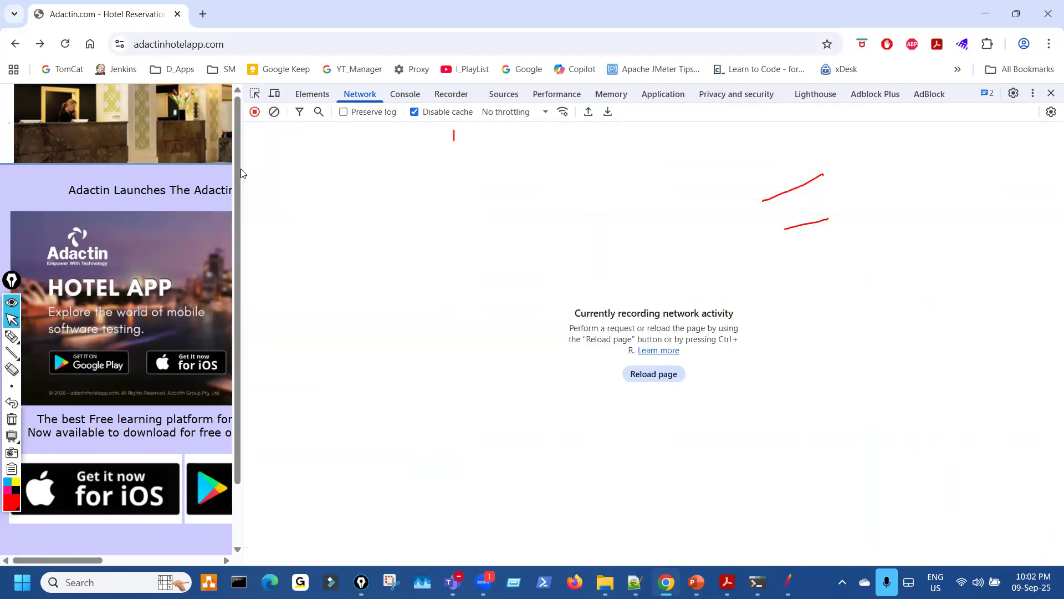
{"action": "left_click_drag", "start_coordinate": [248, 169], "coordinate": [833, 168]}
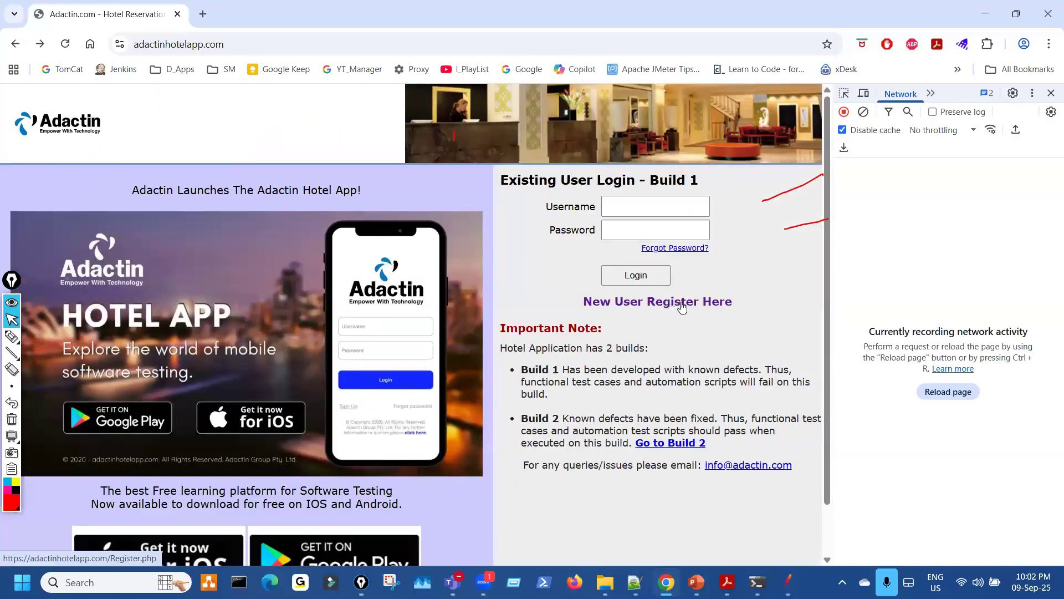
{"action": "mouse_move", "coordinate": [17, 336]}
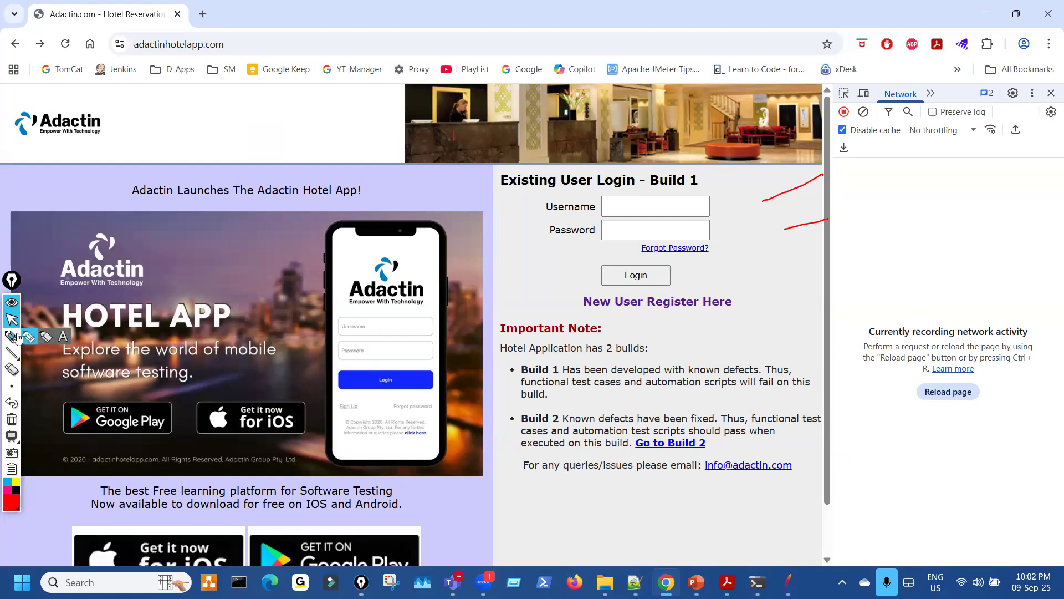
{"action": "mouse_move", "coordinate": [594, 288]}
{"action": "left_mouse_down"}
{"action": "mouse_move", "coordinate": [577, 311]}
{"action": "mouse_move", "coordinate": [607, 292]}
{"action": "left_mouse_up"}
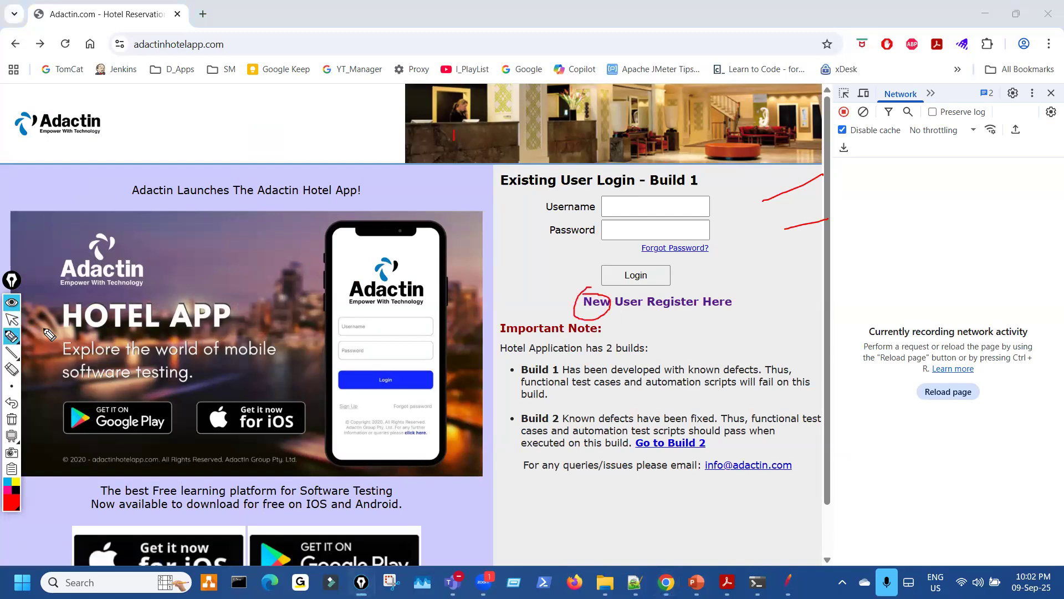
{"action": "left_click", "coordinate": [17, 321]}
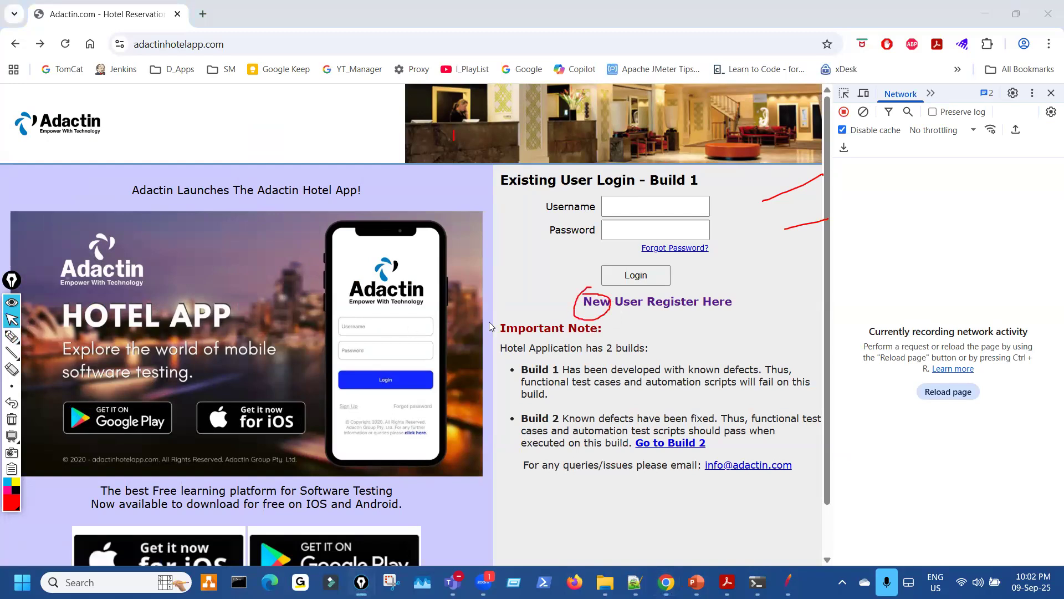
- Open the new user registration page and examine the URL and response of its Register.php request
{"action": "left_click", "coordinate": [646, 305]}
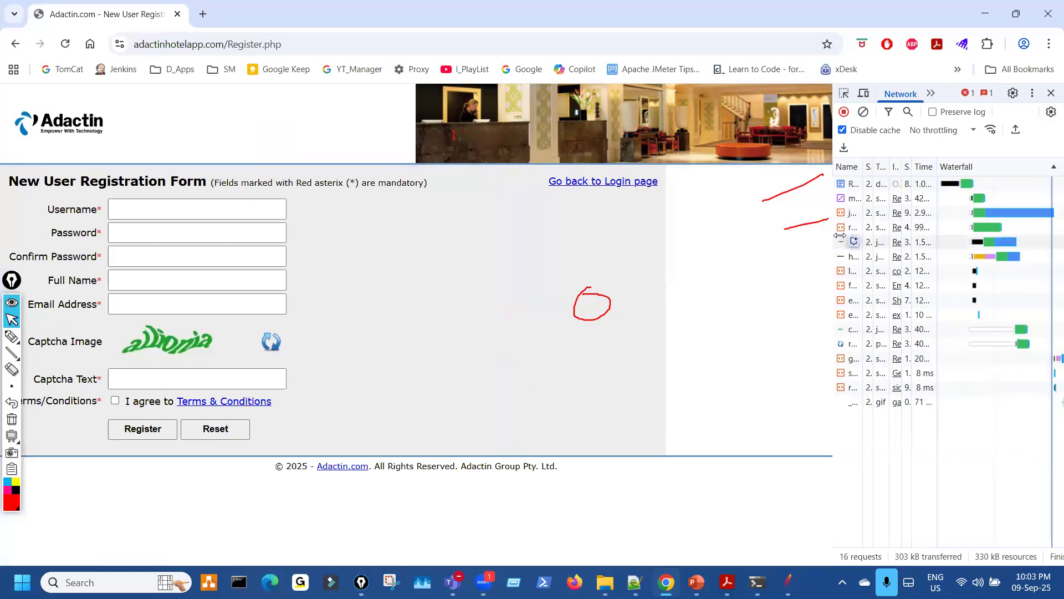
{"action": "left_click_drag", "start_coordinate": [834, 231], "coordinate": [294, 156]}
{"action": "left_click", "coordinate": [535, 148]}
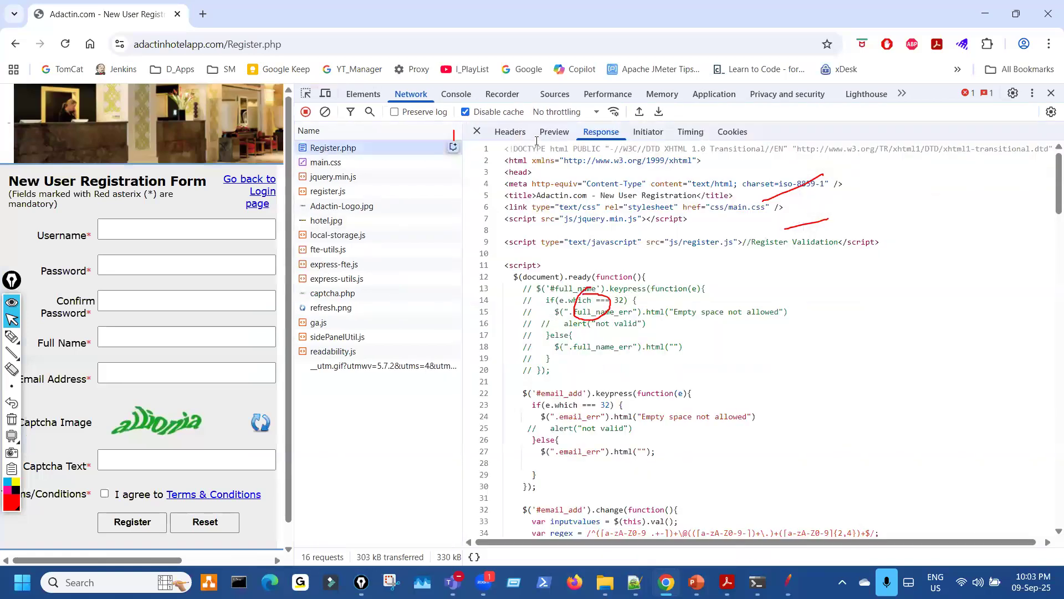
{"action": "left_click", "coordinate": [509, 133]}
{"action": "left_click_drag", "start_coordinate": [670, 175], "coordinate": [806, 174]}
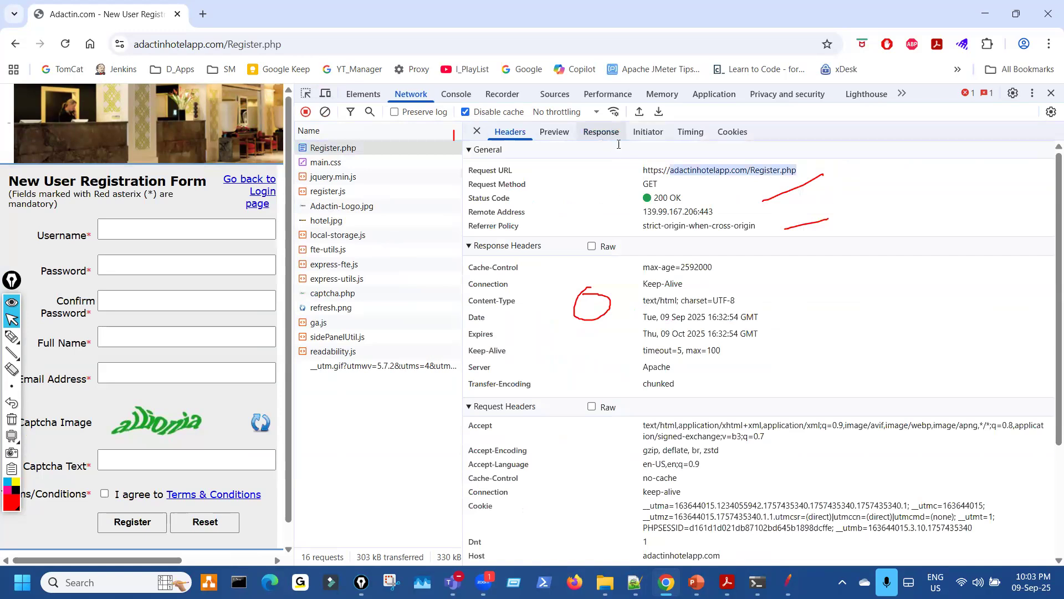
{"action": "left_click", "coordinate": [601, 131]}
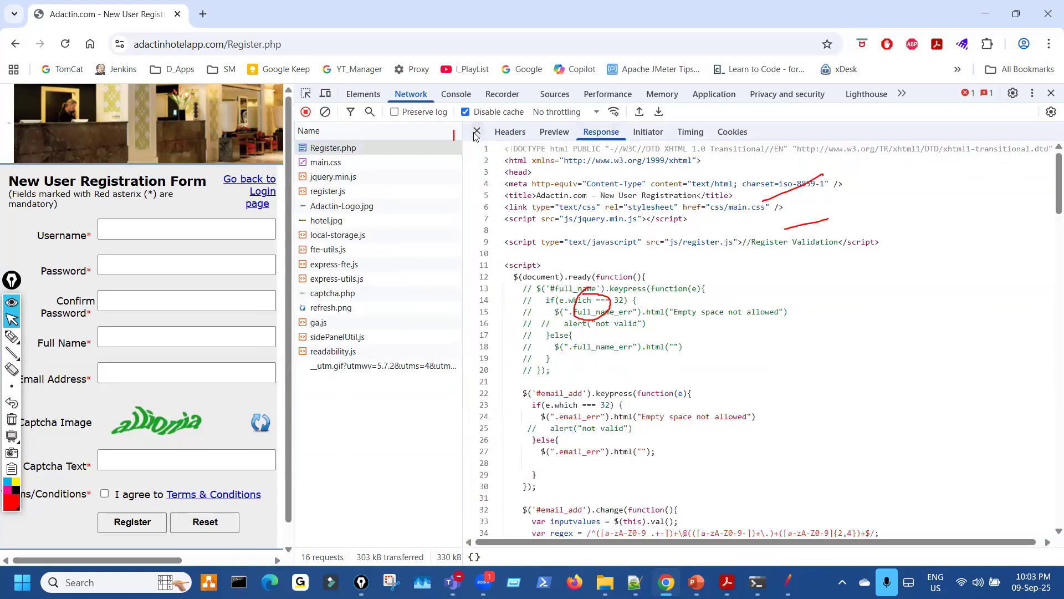
{"action": "key", "text": "Escape"}
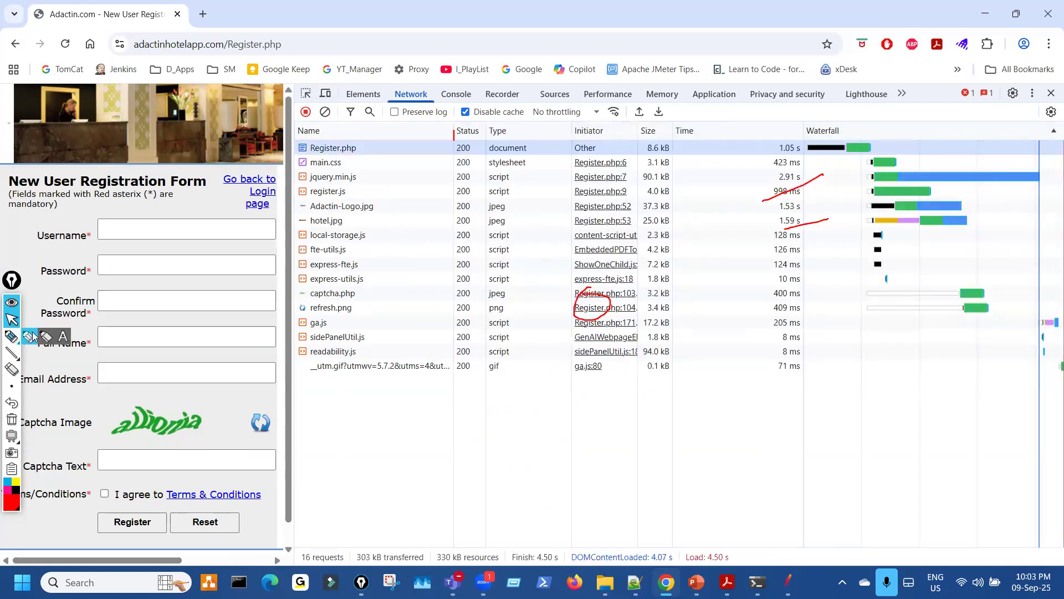
- Circle the resource requests below Register.php in the network log in red, and clear all annotations
{"action": "left_click", "coordinate": [30, 336]}
{"action": "mouse_move", "coordinate": [341, 175]}
{"action": "left_mouse_down"}
{"action": "mouse_move", "coordinate": [356, 200]}
{"action": "mouse_move", "coordinate": [326, 382]}
{"action": "mouse_move", "coordinate": [320, 199]}
{"action": "mouse_move", "coordinate": [367, 213]}
{"action": "mouse_move", "coordinate": [303, 259]}
{"action": "mouse_move", "coordinate": [364, 219]}
{"action": "left_mouse_up"}
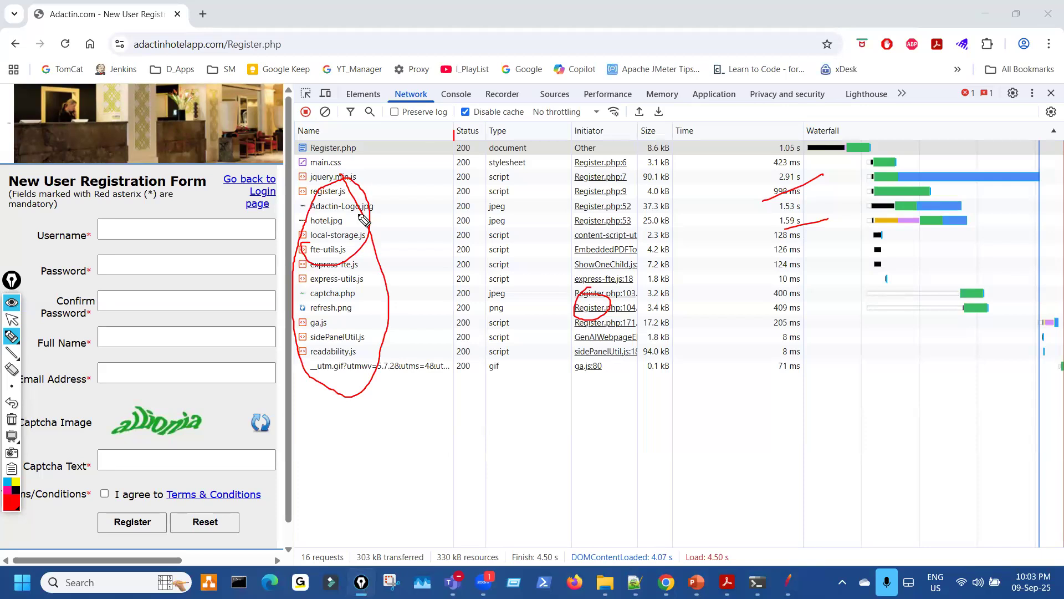
{"action": "key", "text": "ctrl+shift+7"}
{"action": "key", "text": "ctrl+shift+2"}
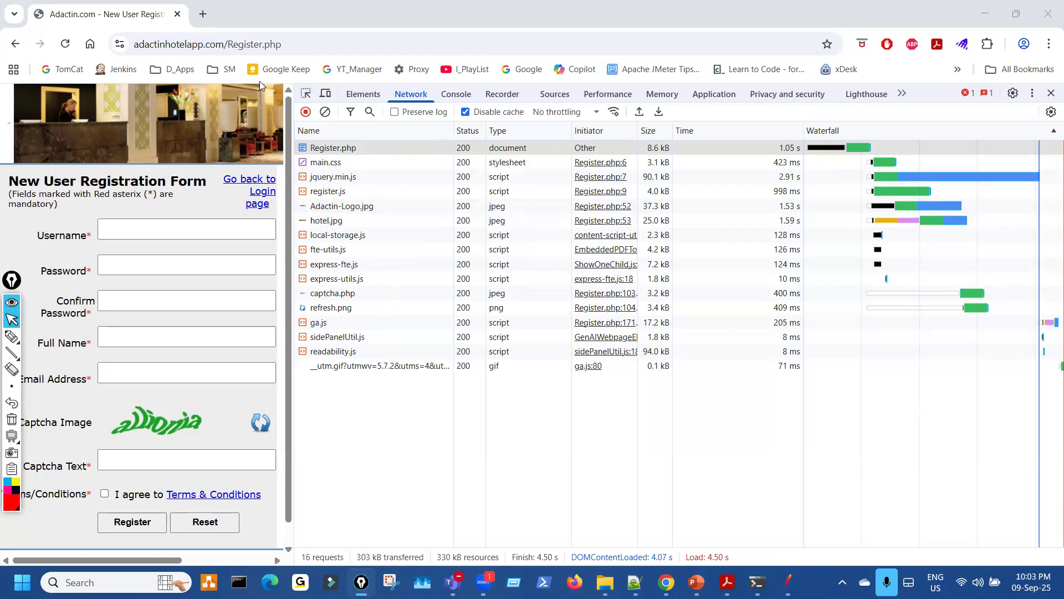
- Annotate the registration form, site address, network log and Register.php request with freehand red marks, and clear them all
{"action": "left_click", "coordinate": [12, 336]}
{"action": "left_click_drag", "start_coordinate": [152, 480], "coordinate": [198, 472]}
{"action": "mouse_move", "coordinate": [309, 488]}
{"action": "left_mouse_down"}
{"action": "mouse_move", "coordinate": [323, 530]}
{"action": "mouse_move", "coordinate": [313, 472]}
{"action": "mouse_move", "coordinate": [360, 495]}
{"action": "left_mouse_up"}
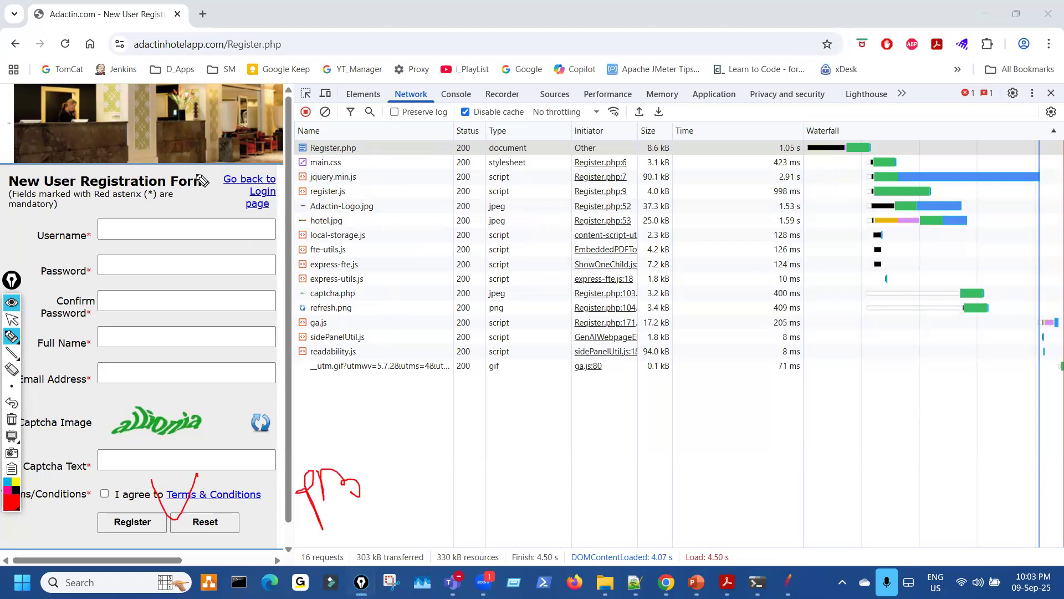
{"action": "mouse_move", "coordinate": [159, 34]}
{"action": "left_mouse_down"}
{"action": "mouse_move", "coordinate": [190, 51]}
{"action": "mouse_move", "coordinate": [167, 37]}
{"action": "left_mouse_up"}
{"action": "mouse_move", "coordinate": [455, 407]}
{"action": "left_mouse_down"}
{"action": "mouse_move", "coordinate": [501, 434]}
{"action": "mouse_move", "coordinate": [511, 426]}
{"action": "mouse_move", "coordinate": [540, 450]}
{"action": "left_mouse_up"}
{"action": "mouse_move", "coordinate": [613, 486]}
{"action": "left_mouse_down"}
{"action": "mouse_move", "coordinate": [700, 508]}
{"action": "mouse_move", "coordinate": [711, 500]}
{"action": "left_mouse_up"}
{"action": "left_click_drag", "start_coordinate": [868, 502], "coordinate": [947, 492]}
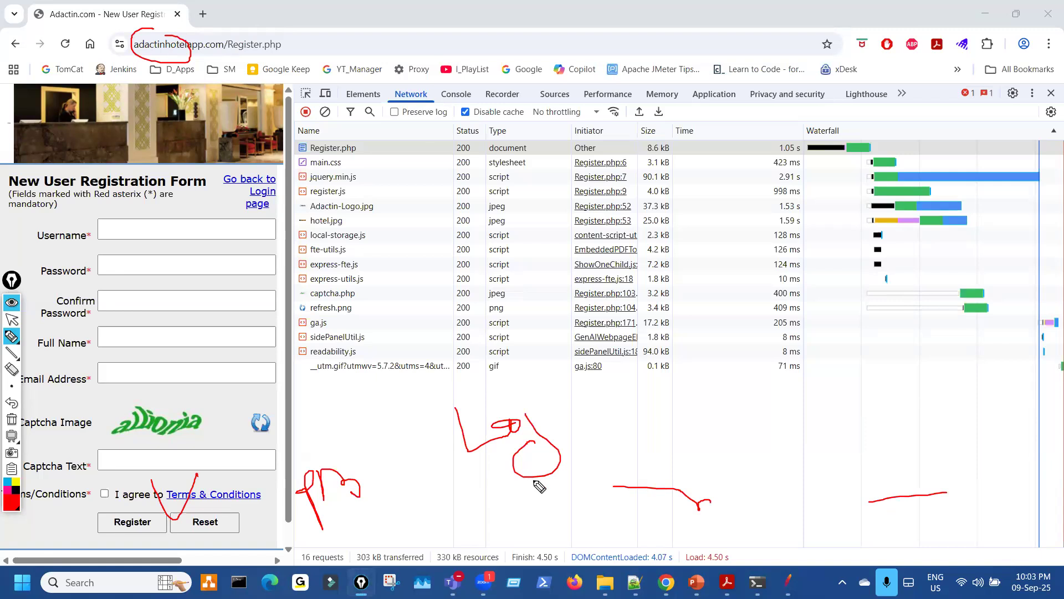
{"action": "left_click_drag", "start_coordinate": [332, 150], "coordinate": [399, 139]}
{"action": "key", "text": "ctrl+shift+7"}
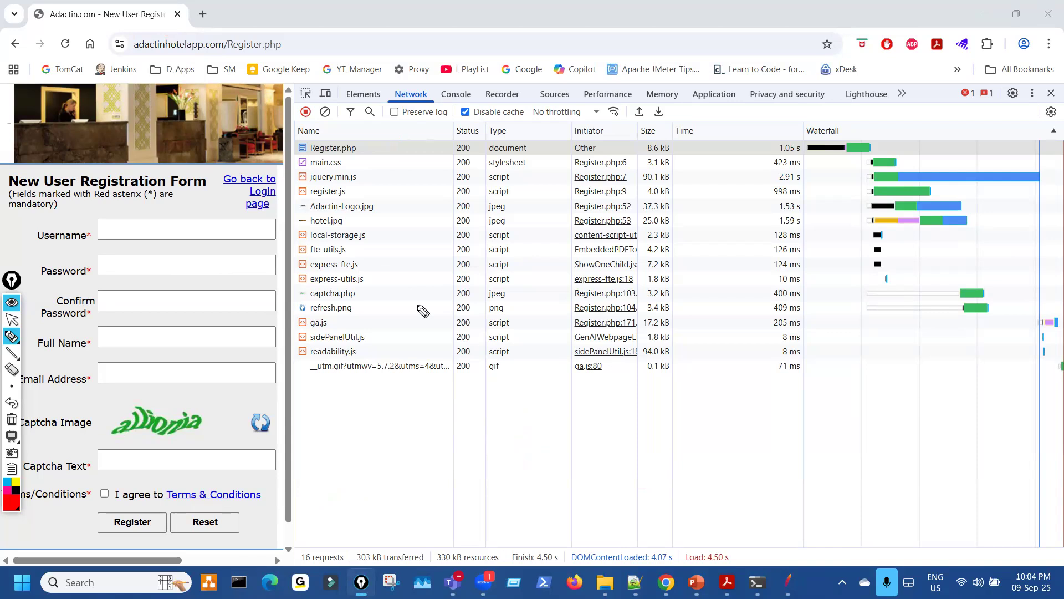
{"action": "key", "text": "ctrl+shift+2"}
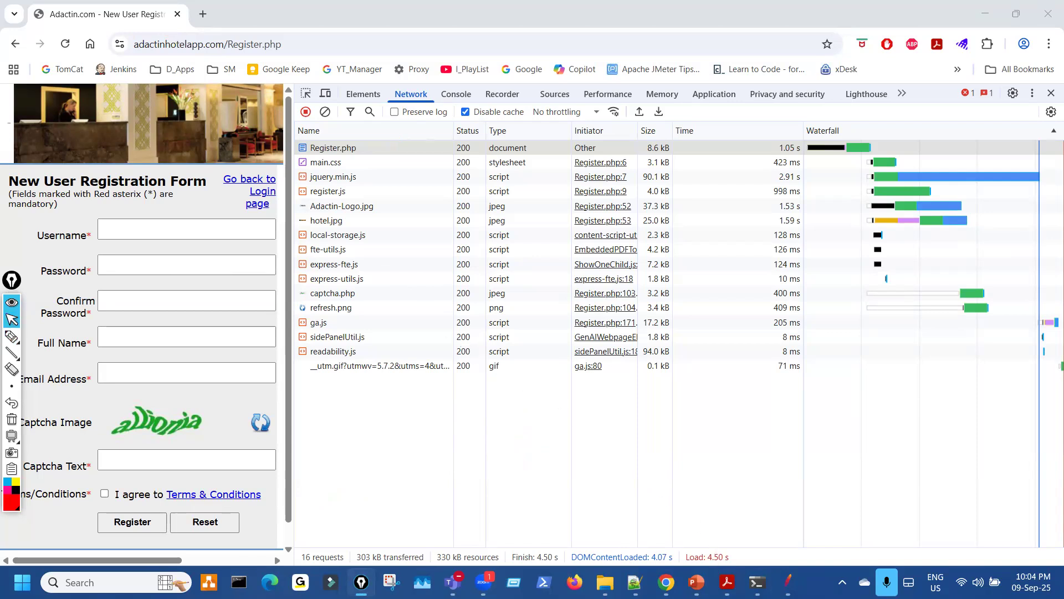
- Switch to the Recording in JMeter & Proxy Server Setup slide in PowerPoint, circle "Proxy Server Setting" in red, and clear the mark
{"action": "mouse_move", "coordinate": [696, 582]}
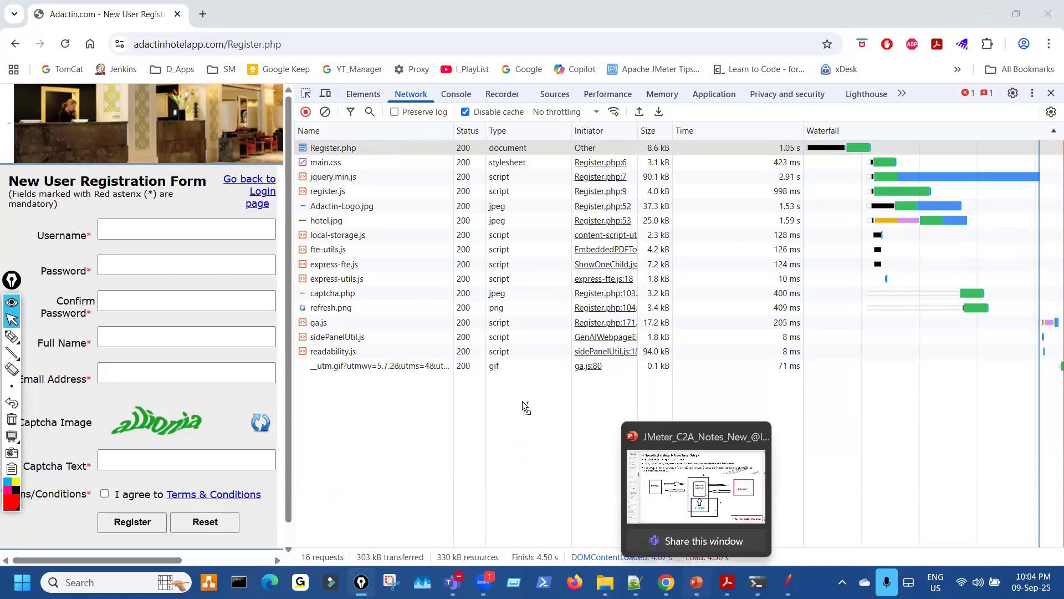
{"action": "key", "text": "ctrl+shift+3"}
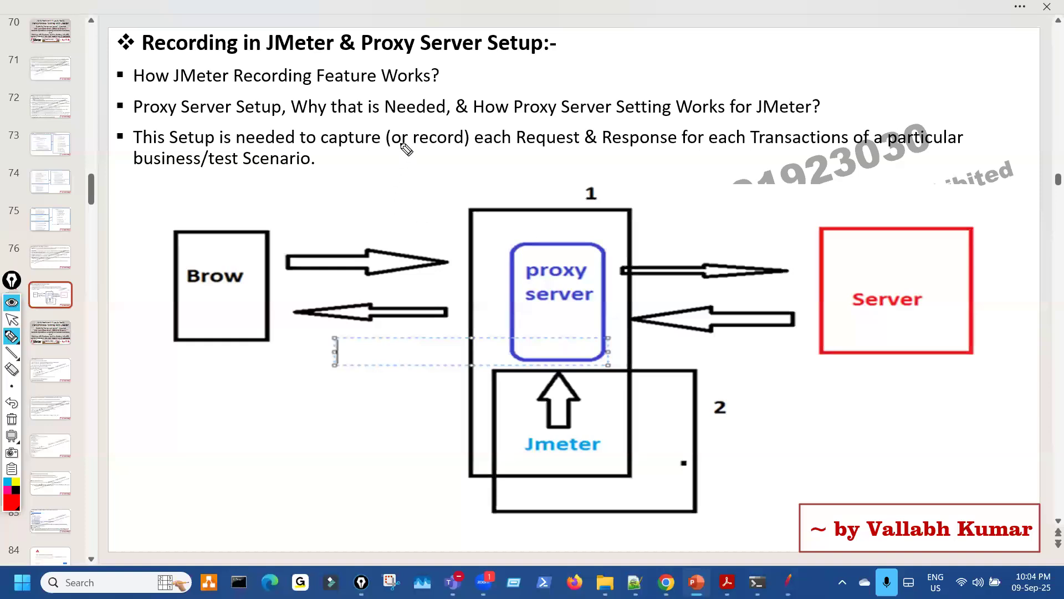
{"action": "mouse_move", "coordinate": [547, 124]}
{"action": "left_mouse_down"}
{"action": "mouse_move", "coordinate": [637, 122]}
{"action": "mouse_move", "coordinate": [610, 90]}
{"action": "mouse_move", "coordinate": [547, 107]}
{"action": "left_mouse_up"}
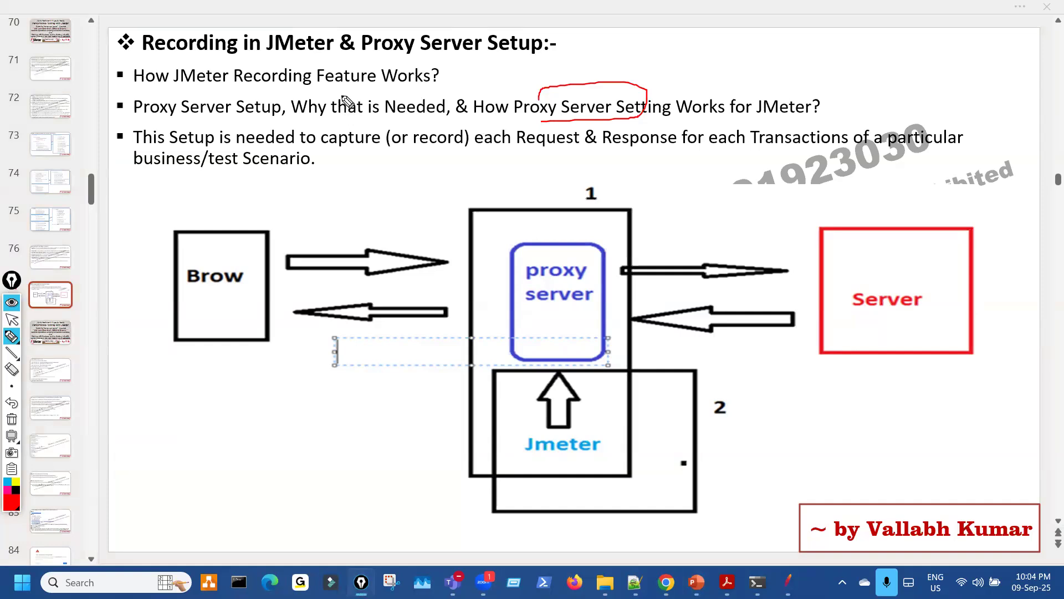
{"action": "key", "text": "ctrl+shift+7"}
{"action": "key", "text": "ctrl+shift+2"}
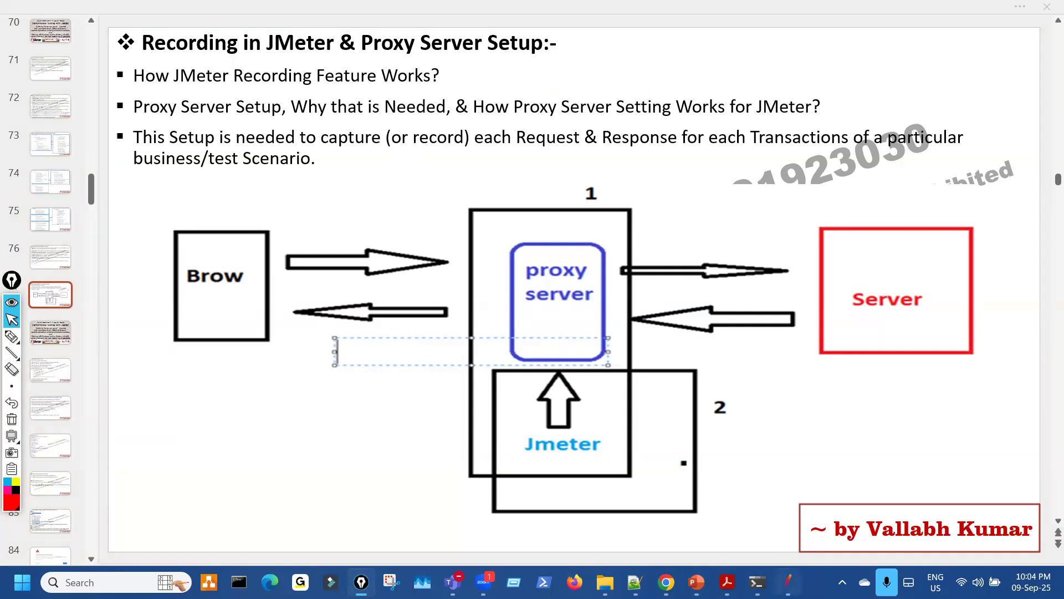
- Switch to Apache JMeter and show the settings of the Test Plan and its Thread Group
{"action": "left_click", "coordinate": [787, 580]}
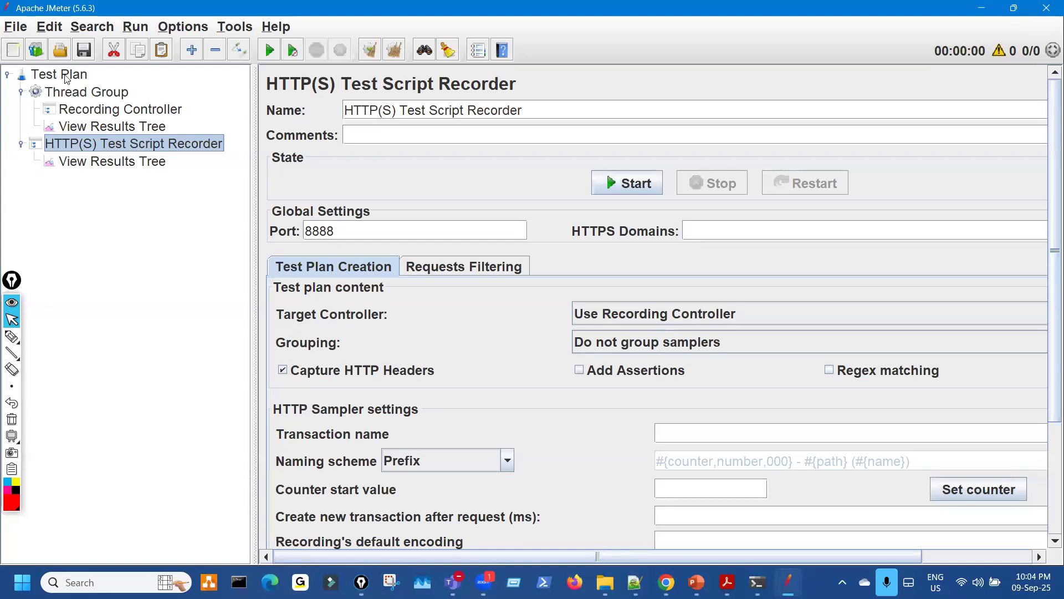
{"action": "left_click", "coordinate": [65, 77]}
{"action": "left_click", "coordinate": [81, 93]}
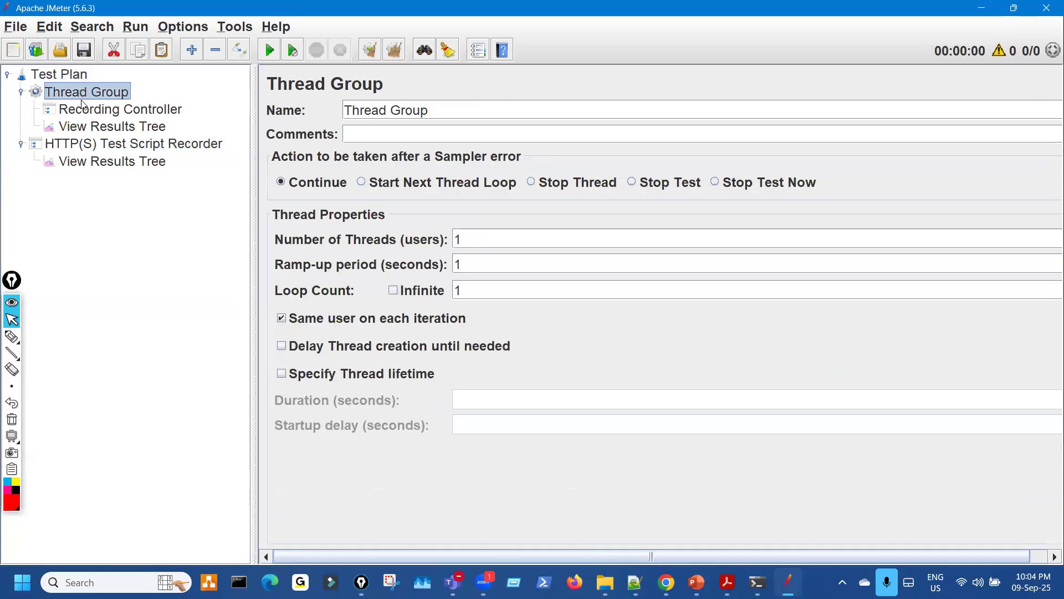
- Show the settings of the Recording Controller, the HTTP(S) Test Script Recorder and their View Results Tree listeners
{"action": "left_click", "coordinate": [87, 109]}
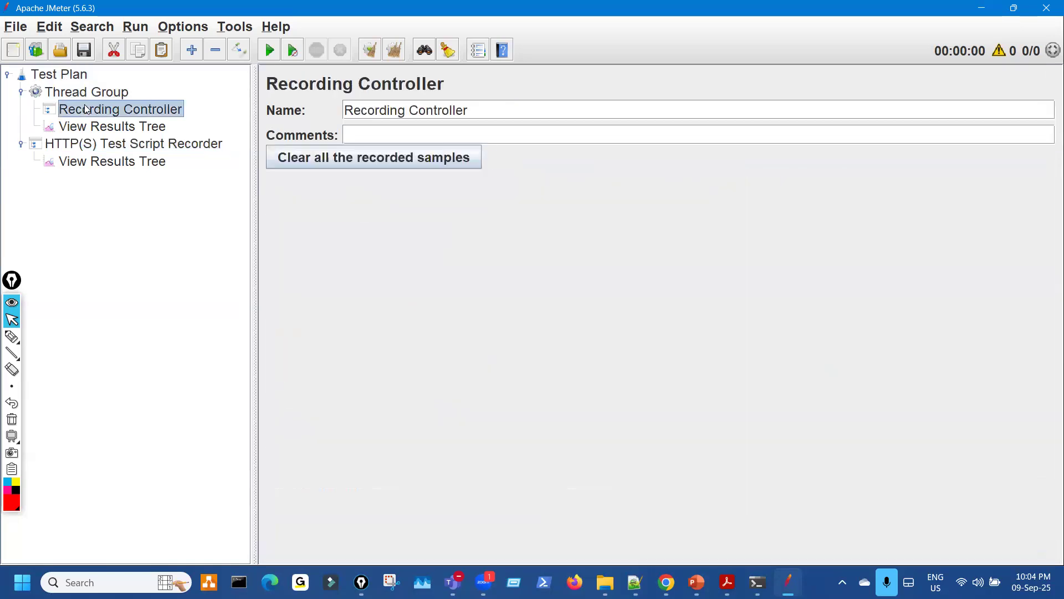
{"action": "left_click", "coordinate": [108, 127]}
{"action": "left_click", "coordinate": [22, 92]}
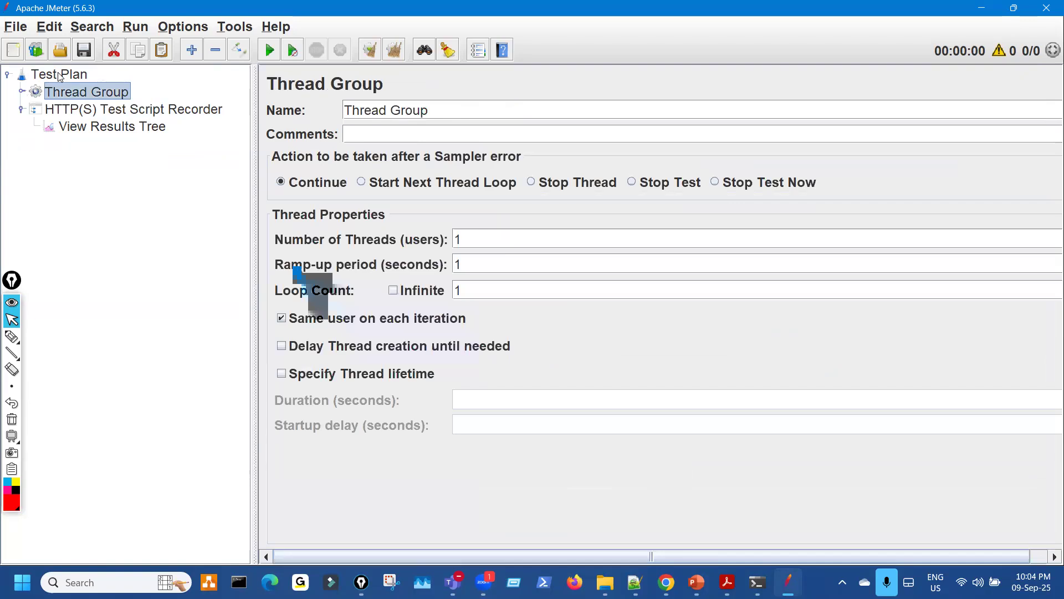
{"action": "left_click", "coordinate": [87, 110]}
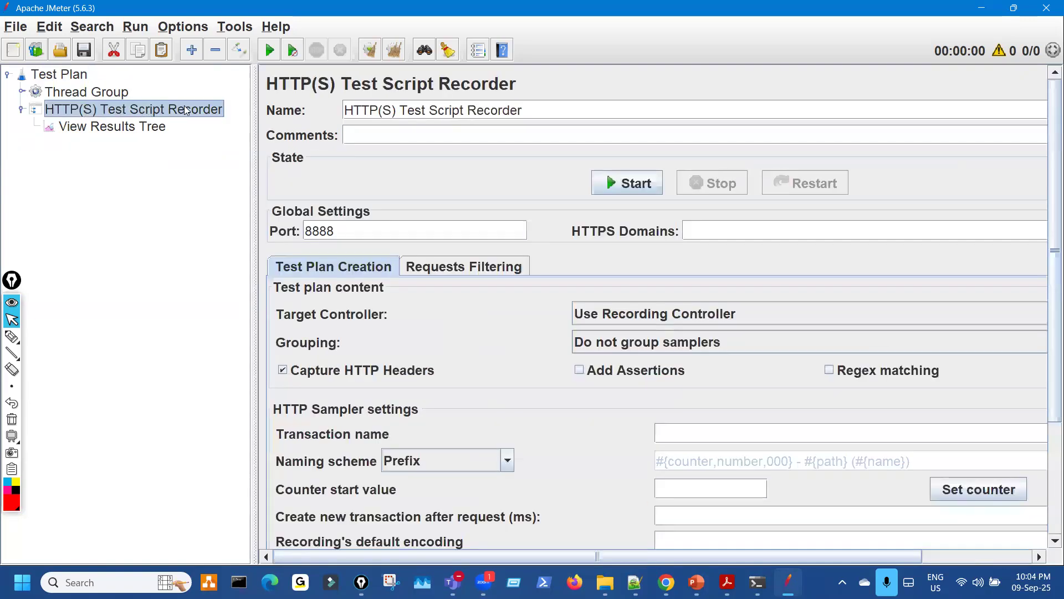
{"action": "left_click", "coordinate": [128, 127]}
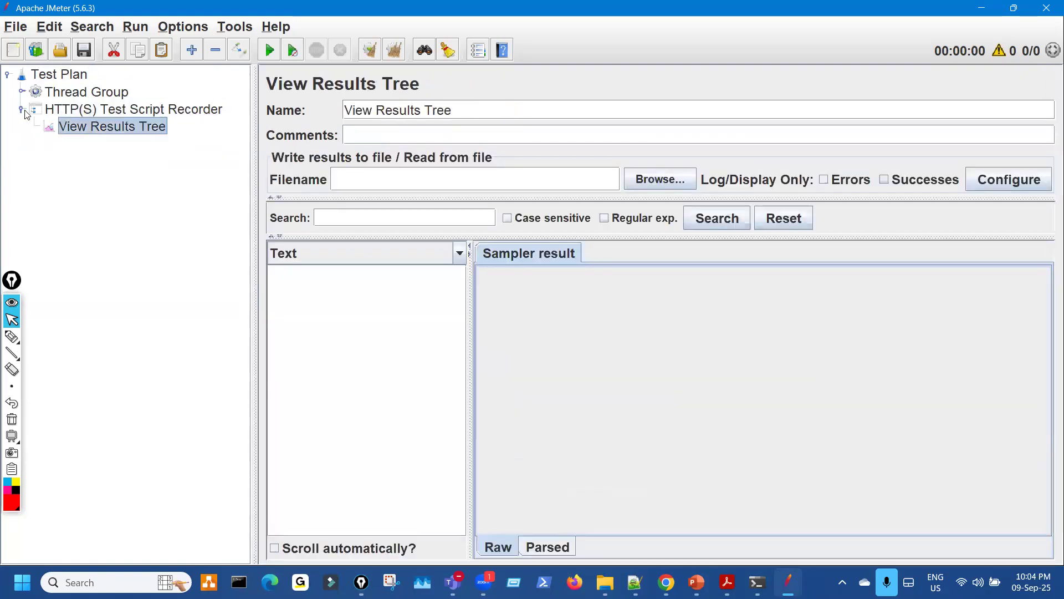
- Collapse and re-expand the Thread Group and HTTP(S) Test Script Recorder branches to review the test plan structure
{"action": "double_click", "coordinate": [53, 111]}
{"action": "left_click_drag", "start_coordinate": [256, 164], "coordinate": [209, 162]}
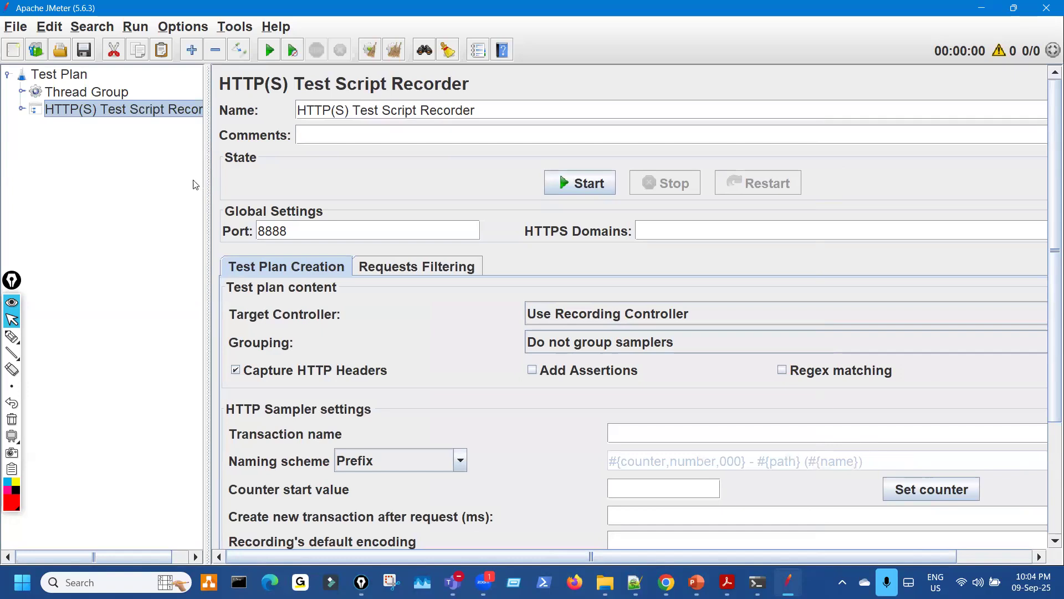
{"action": "left_click", "coordinate": [21, 92]}
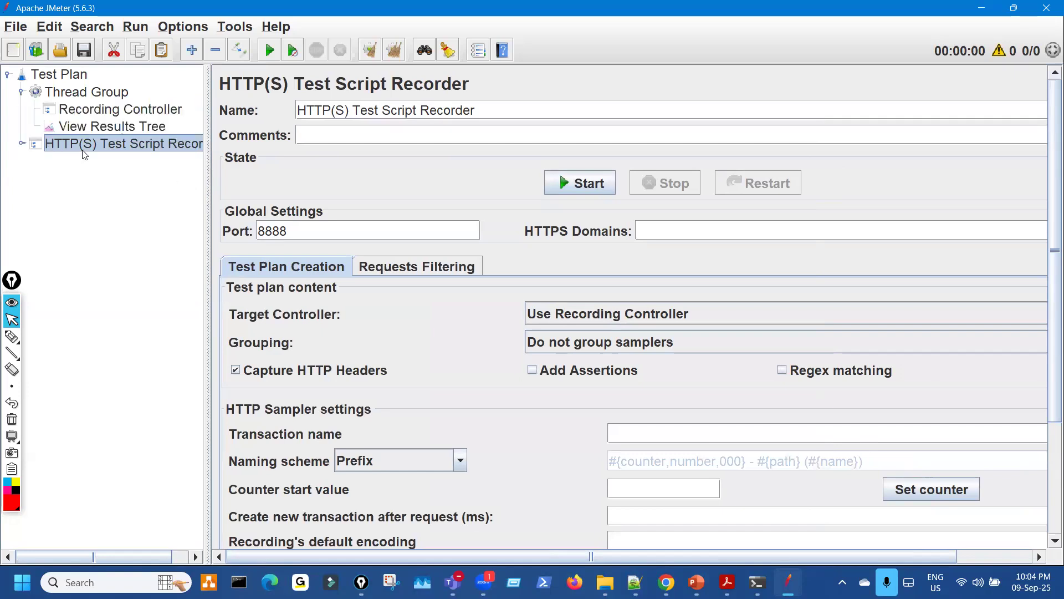
{"action": "left_click", "coordinate": [21, 144]}
{"action": "left_click_drag", "start_coordinate": [209, 152], "coordinate": [261, 147]}
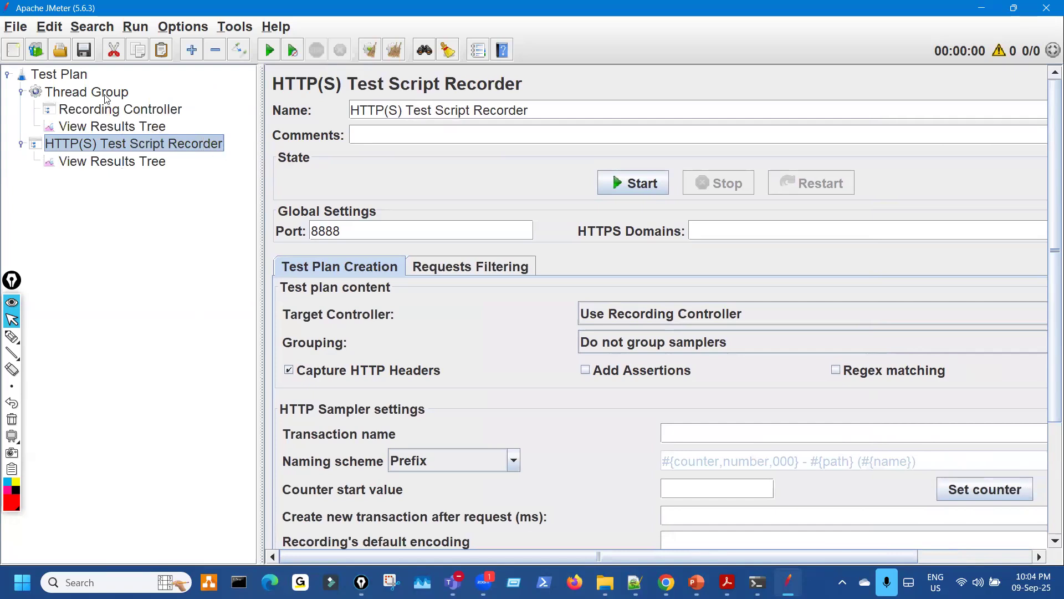
- Show the Test Plan settings and circle the Test Plan element, its heading and the settings area in red
{"action": "left_click", "coordinate": [77, 76]}
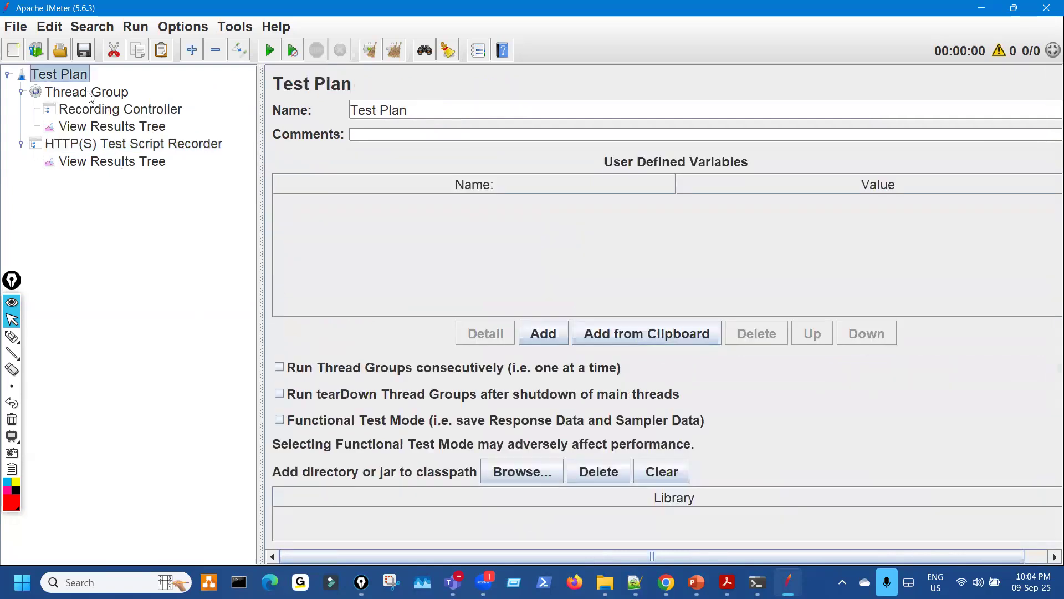
{"action": "left_click_drag", "start_coordinate": [87, 66], "coordinate": [73, 62]}
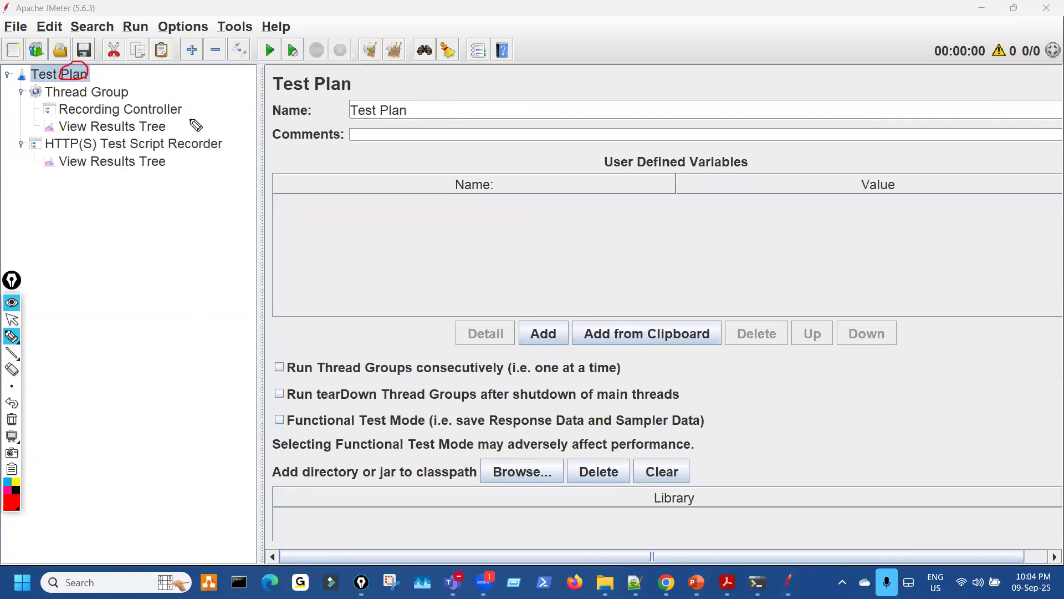
{"action": "mouse_move", "coordinate": [453, 147]}
{"action": "left_mouse_down"}
{"action": "mouse_move", "coordinate": [478, 147]}
{"action": "mouse_move", "coordinate": [412, 363]}
{"action": "mouse_move", "coordinate": [625, 163]}
{"action": "left_mouse_up"}
{"action": "left_click_drag", "start_coordinate": [303, 83], "coordinate": [325, 83]}
{"action": "left_click_drag", "start_coordinate": [434, 220], "coordinate": [568, 311]}
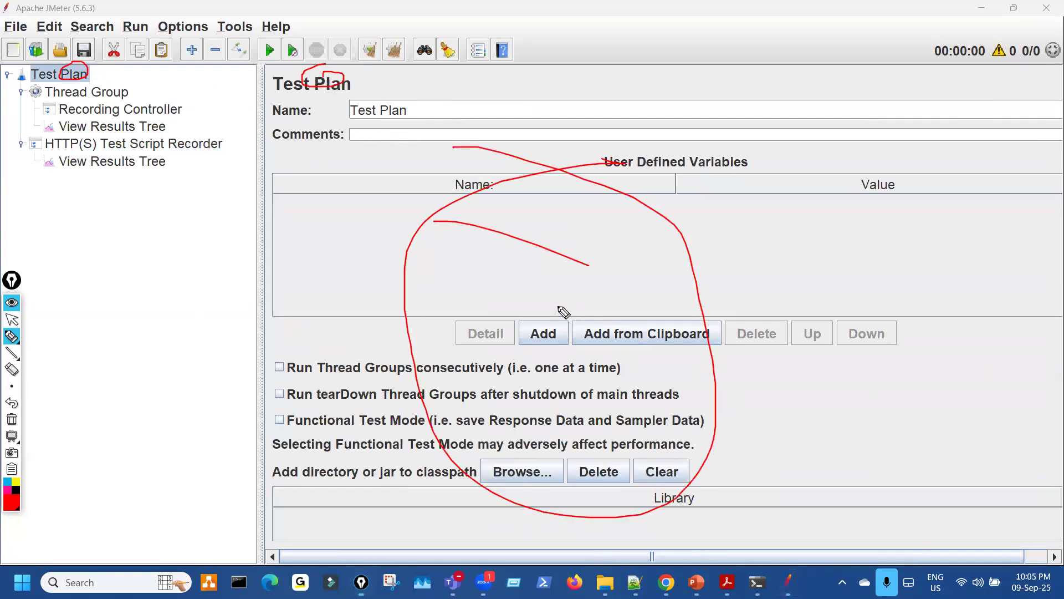
{"action": "left_click_drag", "start_coordinate": [573, 187], "coordinate": [596, 184]}
{"action": "left_click_drag", "start_coordinate": [479, 269], "coordinate": [599, 241]}
- Handwrite a red note beside the Test Plan settings and clear all annotations
{"action": "mouse_move", "coordinate": [773, 212]}
{"action": "left_mouse_down"}
{"action": "mouse_move", "coordinate": [750, 247]}
{"action": "mouse_move", "coordinate": [822, 209]}
{"action": "mouse_move", "coordinate": [853, 249]}
{"action": "left_mouse_up"}
{"action": "left_click_drag", "start_coordinate": [868, 238], "coordinate": [891, 206]}
{"action": "left_click_drag", "start_coordinate": [820, 324], "coordinate": [831, 344]}
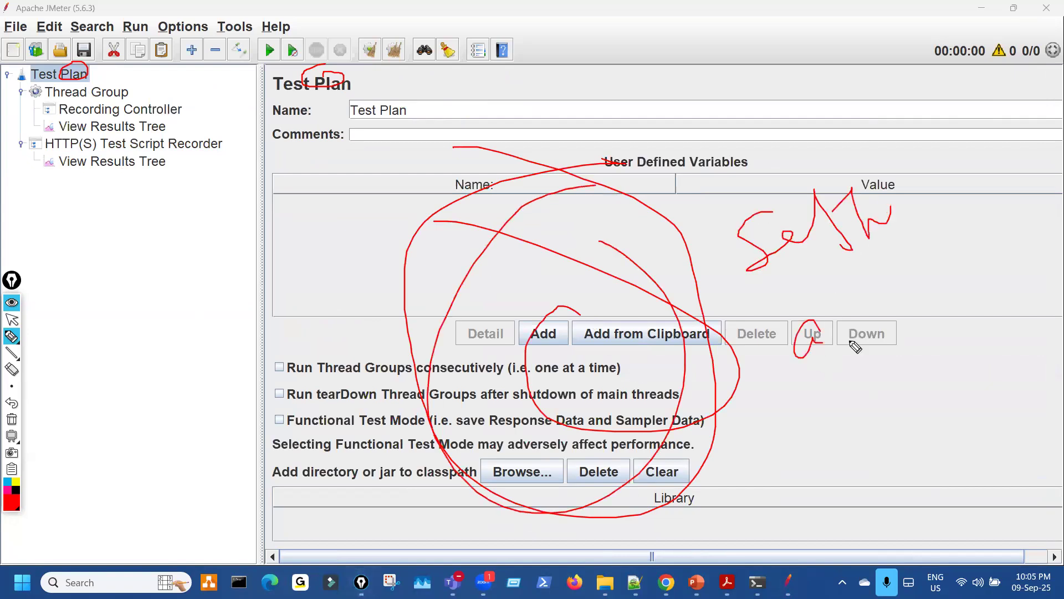
{"action": "left_click_drag", "start_coordinate": [828, 294], "coordinate": [839, 343]}
{"action": "mouse_move", "coordinate": [843, 298]}
{"action": "left_mouse_down"}
{"action": "mouse_move", "coordinate": [867, 349]}
{"action": "mouse_move", "coordinate": [907, 331]}
{"action": "left_mouse_up"}
{"action": "left_click_drag", "start_coordinate": [847, 383], "coordinate": [870, 502]}
{"action": "mouse_move", "coordinate": [875, 429]}
{"action": "left_mouse_down"}
{"action": "mouse_move", "coordinate": [904, 377]}
{"action": "mouse_move", "coordinate": [915, 410]}
{"action": "left_mouse_up"}
{"action": "left_click", "coordinate": [928, 374]}
{"action": "left_click_drag", "start_coordinate": [928, 375], "coordinate": [972, 391]}
{"action": "mouse_move", "coordinate": [915, 470]}
{"action": "left_mouse_down"}
{"action": "mouse_move", "coordinate": [981, 476]}
{"action": "mouse_move", "coordinate": [995, 418]}
{"action": "mouse_move", "coordinate": [994, 480]}
{"action": "left_mouse_up"}
{"action": "key", "text": "ctrl+shift+7"}
{"action": "mouse_move", "coordinate": [388, 127]}
{"action": "left_mouse_down"}
{"action": "mouse_move", "coordinate": [529, 277]}
{"action": "mouse_move", "coordinate": [301, 197]}
{"action": "mouse_move", "coordinate": [501, 159]}
{"action": "left_mouse_up"}
{"action": "key", "text": "ctrl+shift+7"}
- Show the Thread Group settings, circle its heading and thread properties in red, and clear the marks
{"action": "key", "text": "ctrl+shift+2"}
{"action": "left_click", "coordinate": [87, 92]}
{"action": "key", "text": "ctrl+shift+3"}
{"action": "left_click_drag", "start_coordinate": [299, 67], "coordinate": [346, 83]}
{"action": "left_click_drag", "start_coordinate": [434, 177], "coordinate": [535, 351]}
{"action": "mouse_move", "coordinate": [356, 344]}
{"action": "left_mouse_down"}
{"action": "mouse_move", "coordinate": [454, 153]}
{"action": "mouse_move", "coordinate": [358, 391]}
{"action": "mouse_move", "coordinate": [444, 183]}
{"action": "mouse_move", "coordinate": [520, 207]}
{"action": "left_mouse_up"}
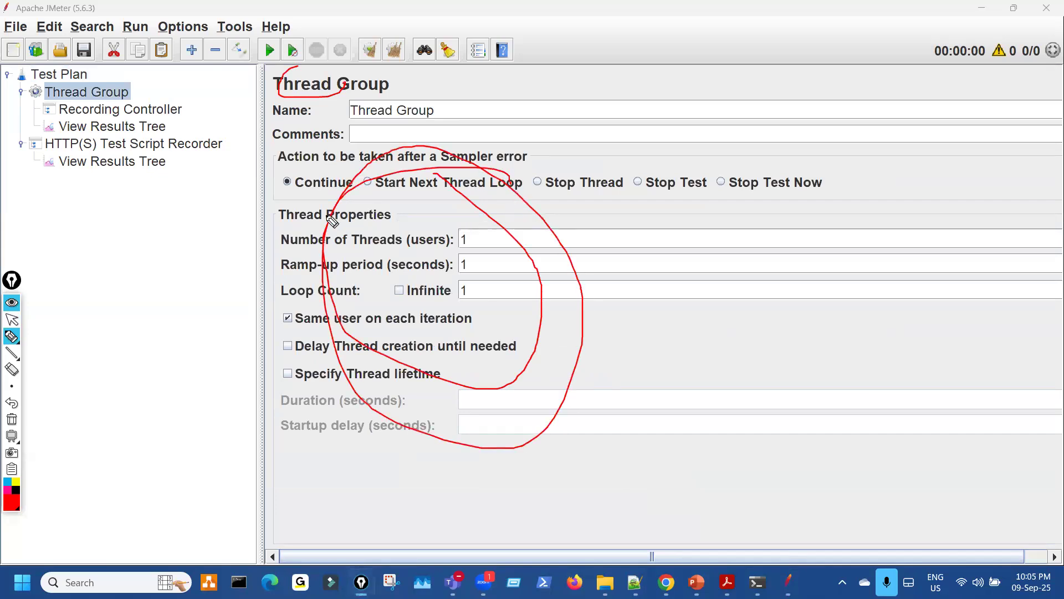
{"action": "key", "text": "ctrl+shift+7"}
- Show the Recording Controller settings, mark its name in red, and clear the mark
{"action": "key", "text": "ctrl+shift+2"}
{"action": "left_click", "coordinate": [175, 113]}
{"action": "key", "text": "ctrl+shift+3"}
{"action": "mouse_move", "coordinate": [445, 104]}
{"action": "left_mouse_down"}
{"action": "mouse_move", "coordinate": [488, 185]}
{"action": "mouse_move", "coordinate": [466, 111]}
{"action": "left_mouse_up"}
{"action": "key", "text": "ctrl+shift+7"}
{"action": "key", "text": "ctrl+shift+2"}
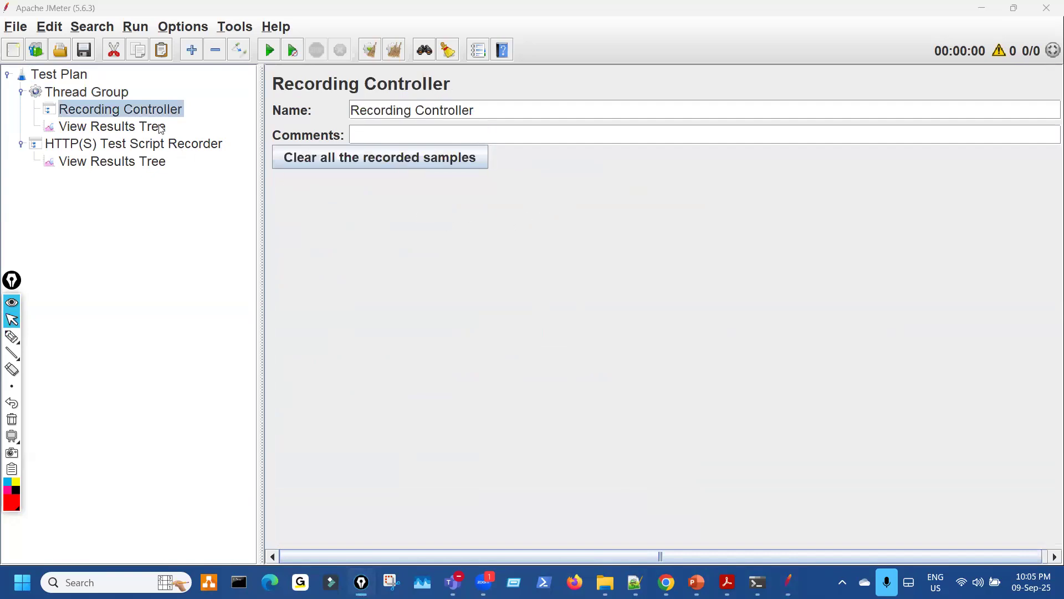
- Show the Thread Group's View Results Tree, circle its result area in red, and clear the marks
{"action": "left_click", "coordinate": [160, 127]}
{"action": "key", "text": "ctrl+shift+3"}
{"action": "left_click_drag", "start_coordinate": [499, 120], "coordinate": [434, 388]}
{"action": "mouse_move", "coordinate": [813, 242]}
{"action": "left_mouse_down"}
{"action": "mouse_move", "coordinate": [850, 266]}
{"action": "mouse_move", "coordinate": [734, 368]}
{"action": "mouse_move", "coordinate": [525, 360]}
{"action": "left_mouse_up"}
{"action": "key", "text": "ctrl+shift+7"}
- Show the HTTP(S) Test Script Recorder settings, underline its heading and circle the settings area in red, and clear the marks
{"action": "key", "text": "ctrl+shift+2"}
{"action": "key", "text": "Down"}
{"action": "key", "text": "ctrl+shift+3"}
{"action": "left_click_drag", "start_coordinate": [355, 86], "coordinate": [529, 82]}
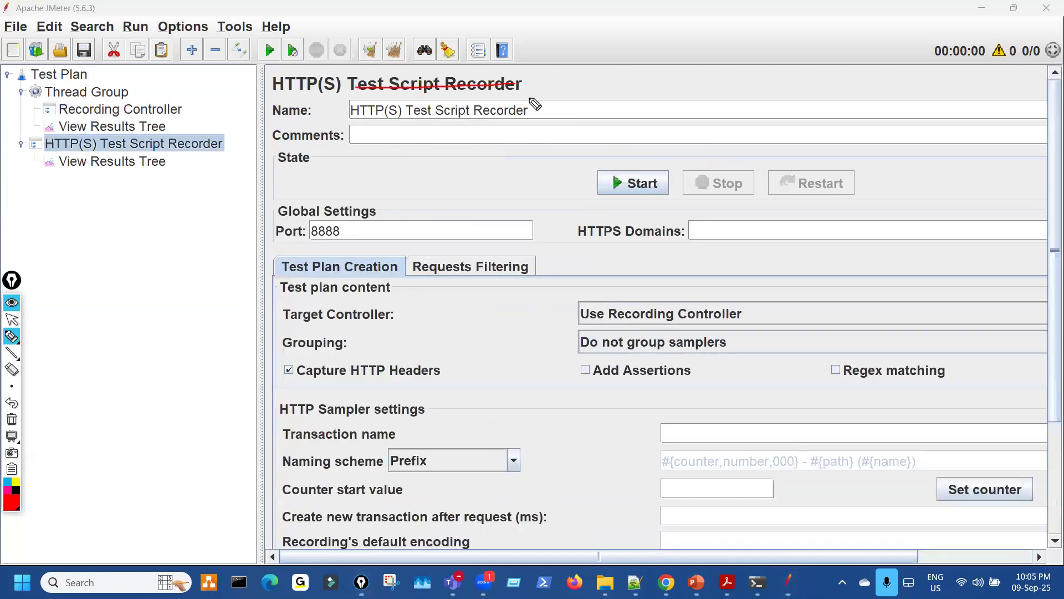
{"action": "left_click_drag", "start_coordinate": [454, 203], "coordinate": [382, 397]}
{"action": "left_click_drag", "start_coordinate": [692, 491], "coordinate": [543, 198]}
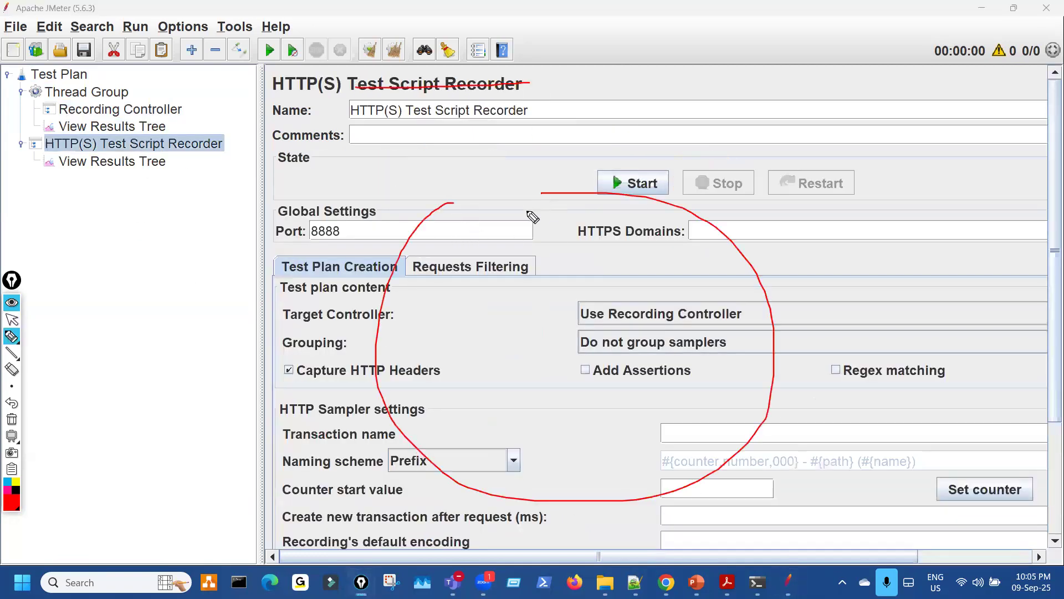
{"action": "key", "text": "ctrl+shift+7"}
{"action": "key", "text": "ctrl+shift+2"}
- Tick the recorder's port 8888 under Global Settings with a red mark
{"action": "left_click_drag", "start_coordinate": [261, 174], "coordinate": [161, 166]}
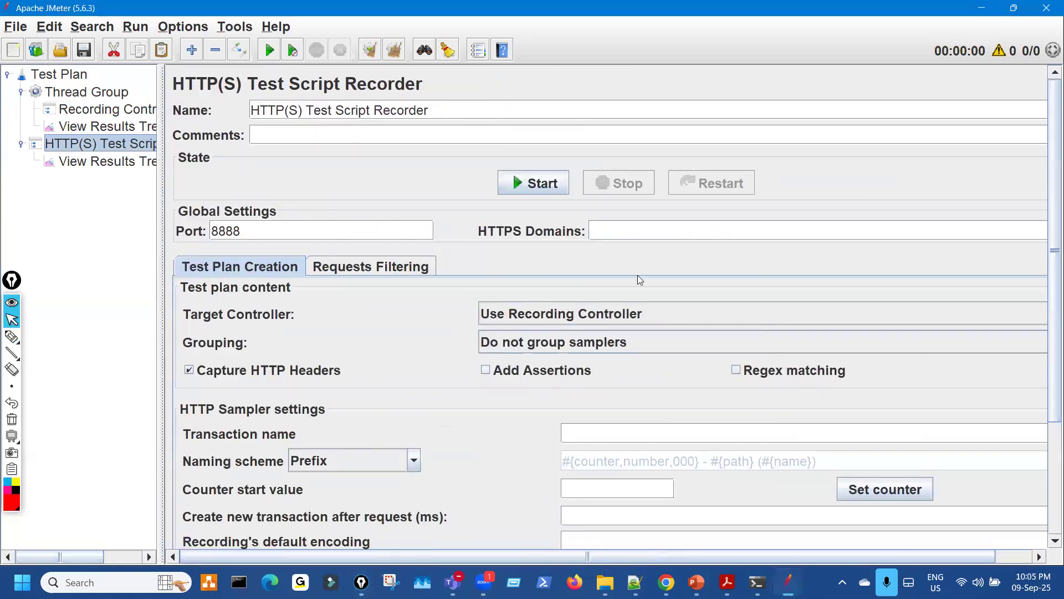
{"action": "scroll", "coordinate": [640, 280], "scroll_direction": "down", "scroll_amount": 1}
{"action": "scroll", "coordinate": [639, 282], "scroll_direction": "up", "scroll_amount": 1}
{"action": "left_click_drag", "start_coordinate": [168, 169], "coordinate": [195, 167]}
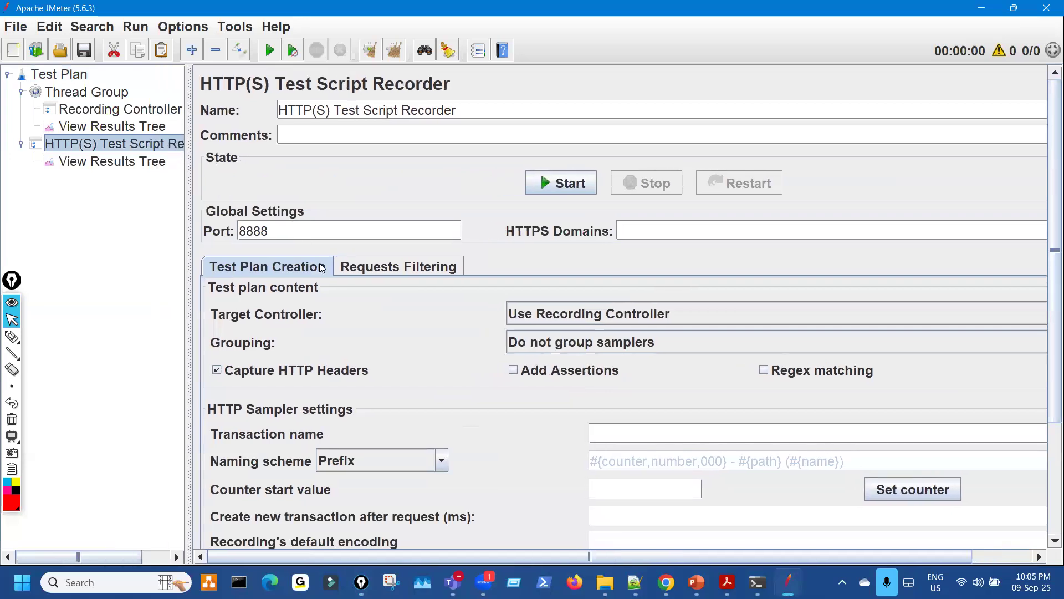
{"action": "key", "text": "ctrl+shift+3"}
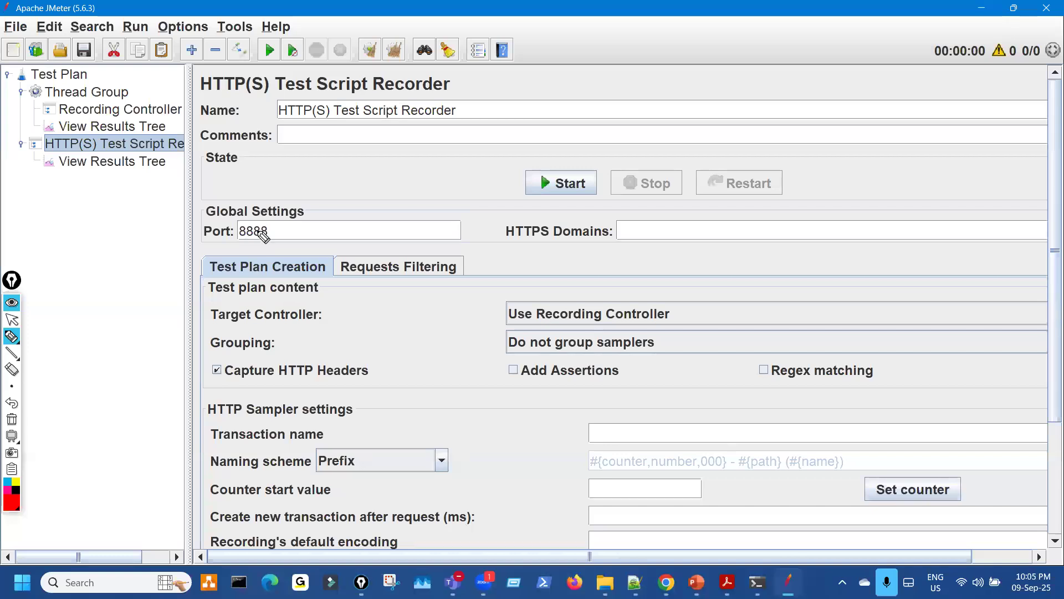
{"action": "left_click", "coordinate": [272, 221]}
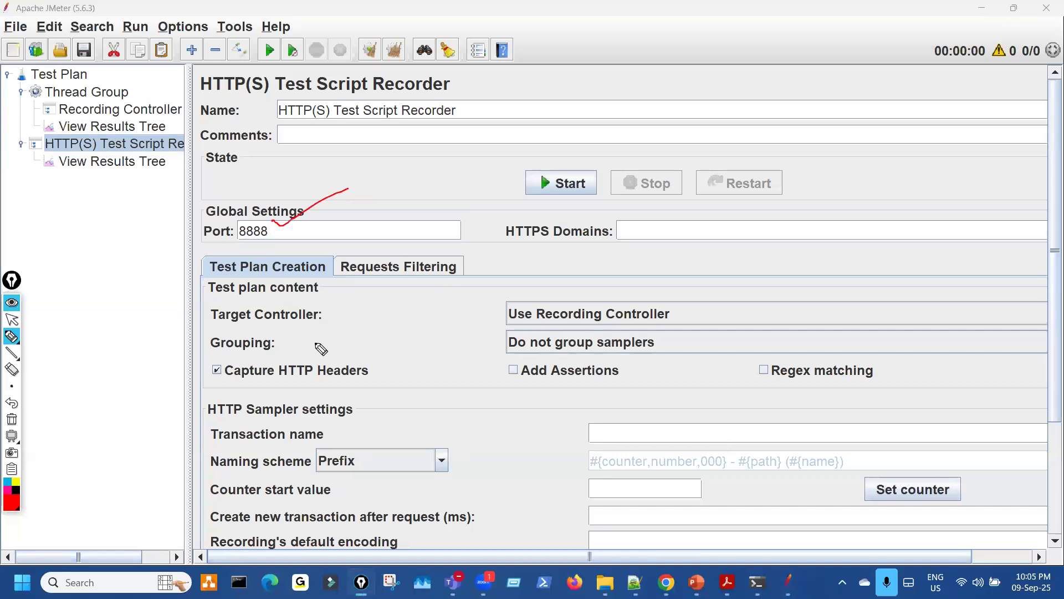
- Mark the recorder's Target Controller and Grouping values and the Recording Controller tree element with red lines, arrows and circles
{"action": "mouse_move", "coordinate": [293, 322]}
{"action": "left_mouse_down"}
{"action": "mouse_move", "coordinate": [489, 313]}
{"action": "mouse_move", "coordinate": [659, 325]}
{"action": "left_mouse_up"}
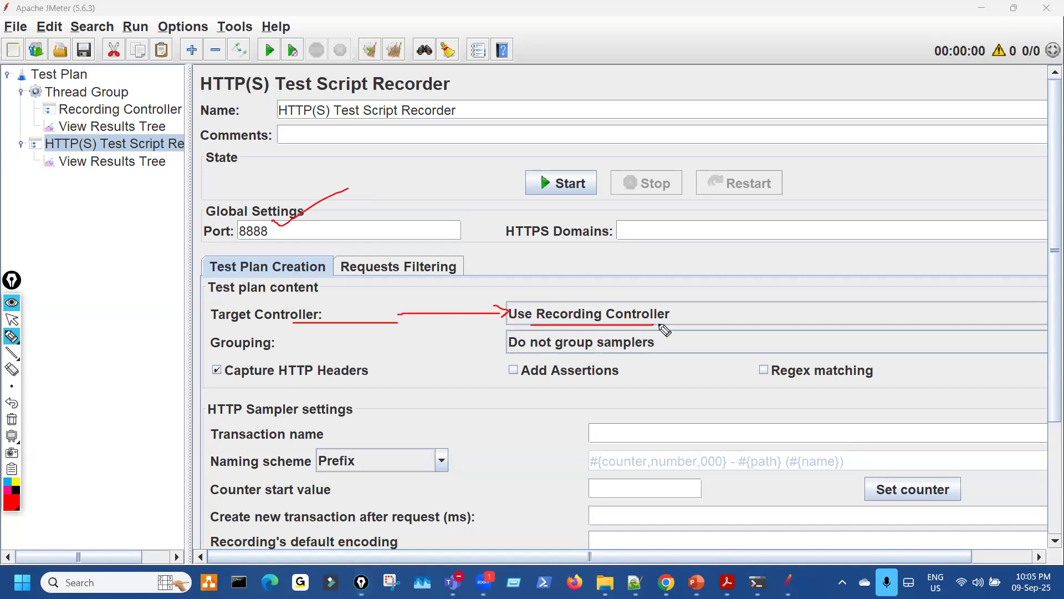
{"action": "left_click_drag", "start_coordinate": [142, 100], "coordinate": [153, 108]}
{"action": "mouse_move", "coordinate": [381, 302]}
{"action": "left_mouse_down"}
{"action": "mouse_move", "coordinate": [411, 314]}
{"action": "mouse_move", "coordinate": [502, 314]}
{"action": "mouse_move", "coordinate": [487, 306]}
{"action": "mouse_move", "coordinate": [490, 326]}
{"action": "left_mouse_up"}
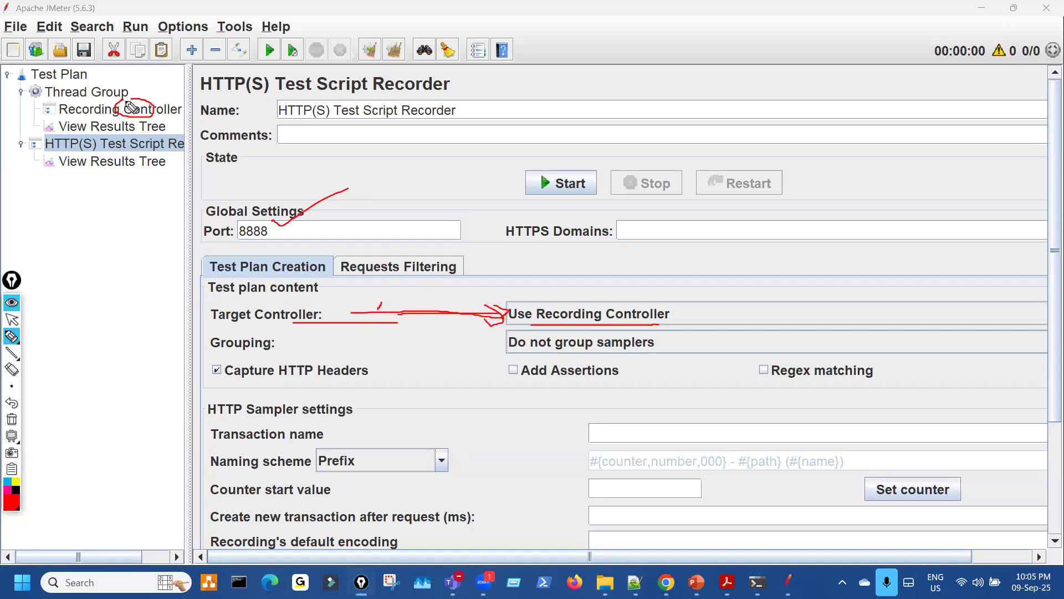
{"action": "left_click_drag", "start_coordinate": [143, 107], "coordinate": [136, 99]}
{"action": "mouse_move", "coordinate": [297, 345]}
{"action": "left_mouse_down"}
{"action": "mouse_move", "coordinate": [499, 348]}
{"action": "mouse_move", "coordinate": [483, 361]}
{"action": "left_mouse_up"}
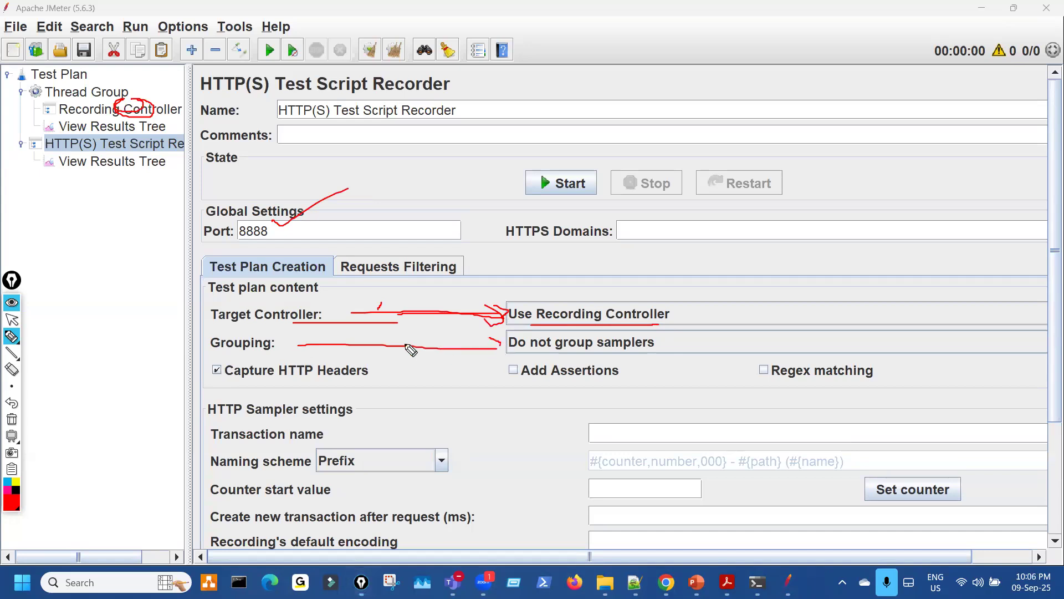
{"action": "left_click_drag", "start_coordinate": [675, 333], "coordinate": [688, 333]}
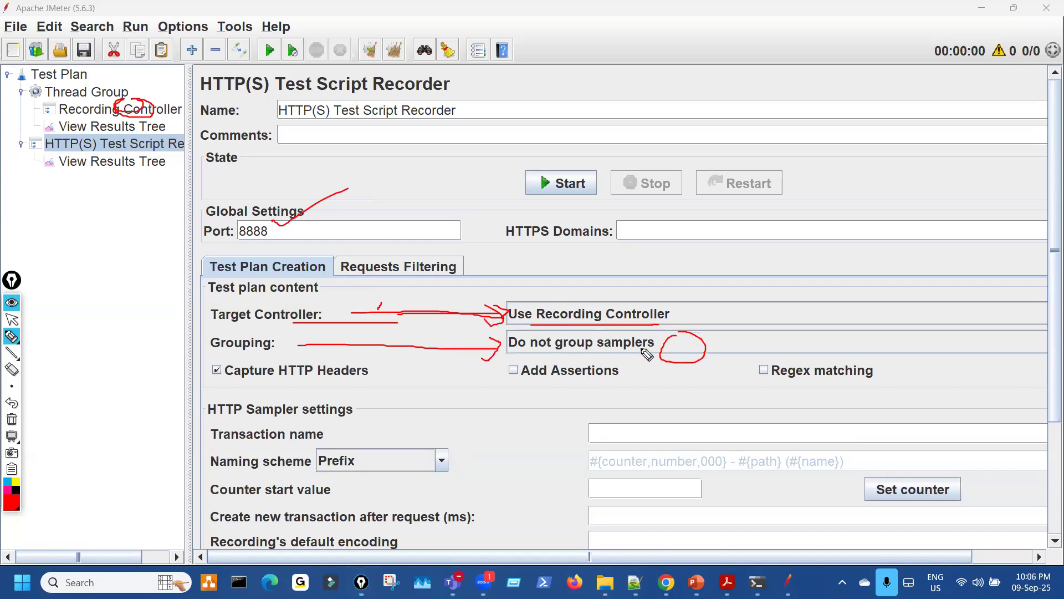
- Set the recorder's Grouping to "Put each group in a new transaction controller" and clear the red annotations
{"action": "left_click", "coordinate": [13, 321]}
{"action": "left_click_drag", "start_coordinate": [188, 331], "coordinate": [115, 330]}
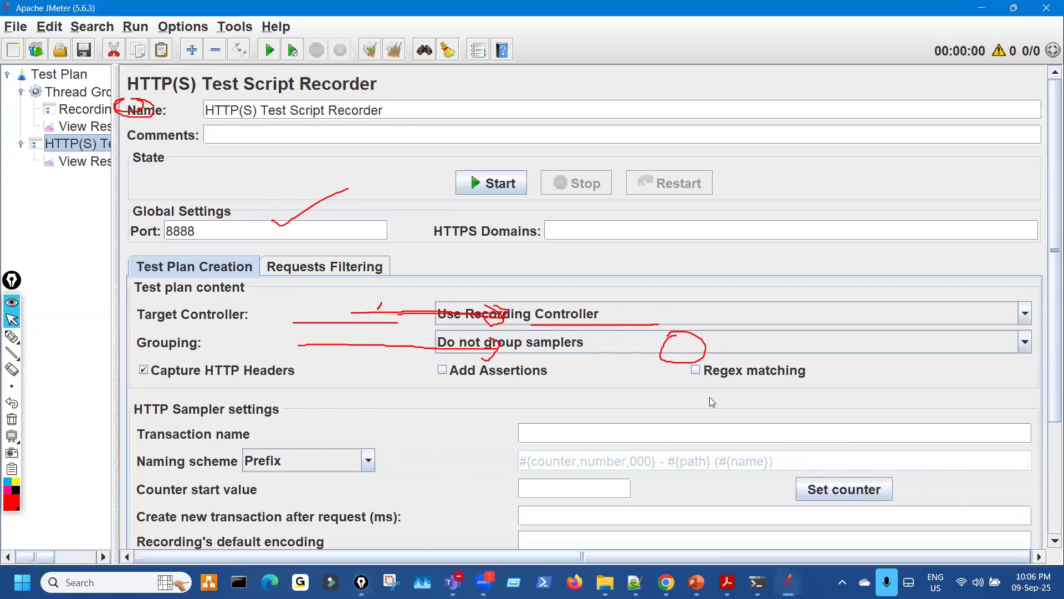
{"action": "left_click", "coordinate": [1025, 344]}
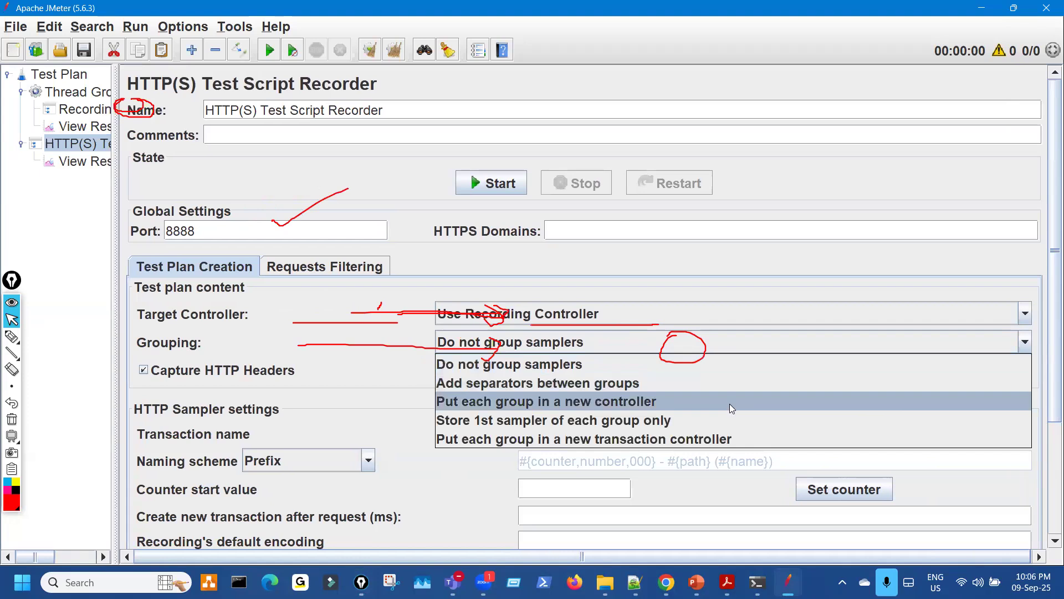
{"action": "left_click", "coordinate": [646, 432]}
{"action": "key", "text": "ctrl+shift+3"}
{"action": "key", "text": "ctrl+shift+7"}
- Point out the Grouping value with a red arrow and underline, handwrite a note beside it, and clear the marks
{"action": "mouse_move", "coordinate": [252, 345]}
{"action": "left_mouse_down"}
{"action": "mouse_move", "coordinate": [419, 344]}
{"action": "mouse_move", "coordinate": [410, 358]}
{"action": "left_mouse_up"}
{"action": "left_click_drag", "start_coordinate": [577, 355], "coordinate": [655, 353]}
{"action": "mouse_move", "coordinate": [807, 329]}
{"action": "left_mouse_down"}
{"action": "mouse_move", "coordinate": [831, 340]}
{"action": "mouse_move", "coordinate": [817, 350]}
{"action": "left_mouse_up"}
{"action": "mouse_move", "coordinate": [786, 331]}
{"action": "left_mouse_down"}
{"action": "mouse_move", "coordinate": [827, 320]}
{"action": "mouse_move", "coordinate": [863, 331]}
{"action": "left_mouse_up"}
{"action": "left_click_drag", "start_coordinate": [851, 324], "coordinate": [904, 300]}
{"action": "left_click_drag", "start_coordinate": [848, 348], "coordinate": [897, 338]}
{"action": "left_click_drag", "start_coordinate": [872, 351], "coordinate": [898, 347]}
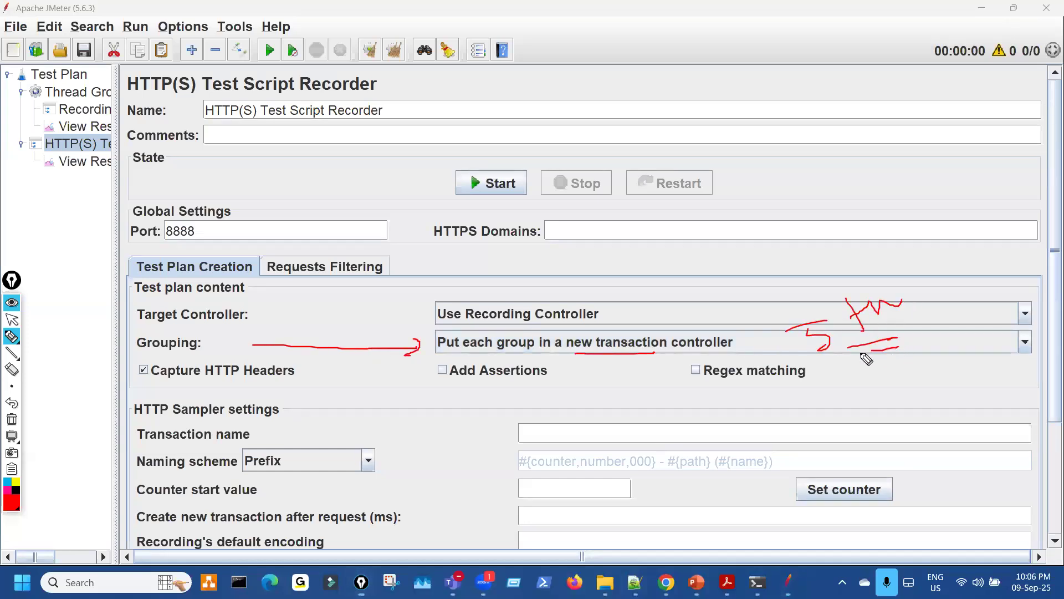
{"action": "key", "text": "Escape"}
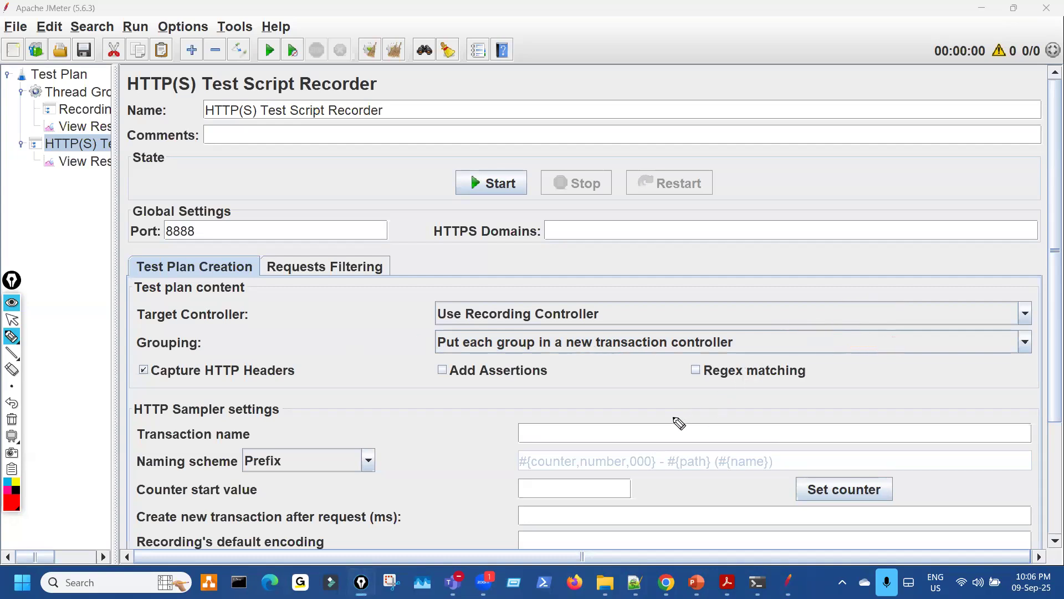
- Underline Naming scheme and circle its value in red, review its options, and keep Prefix selected
{"action": "left_click_drag", "start_coordinate": [1050, 396], "coordinate": [1047, 473]}
{"action": "scroll", "coordinate": [1049, 478], "scroll_direction": "down", "scroll_amount": 3}
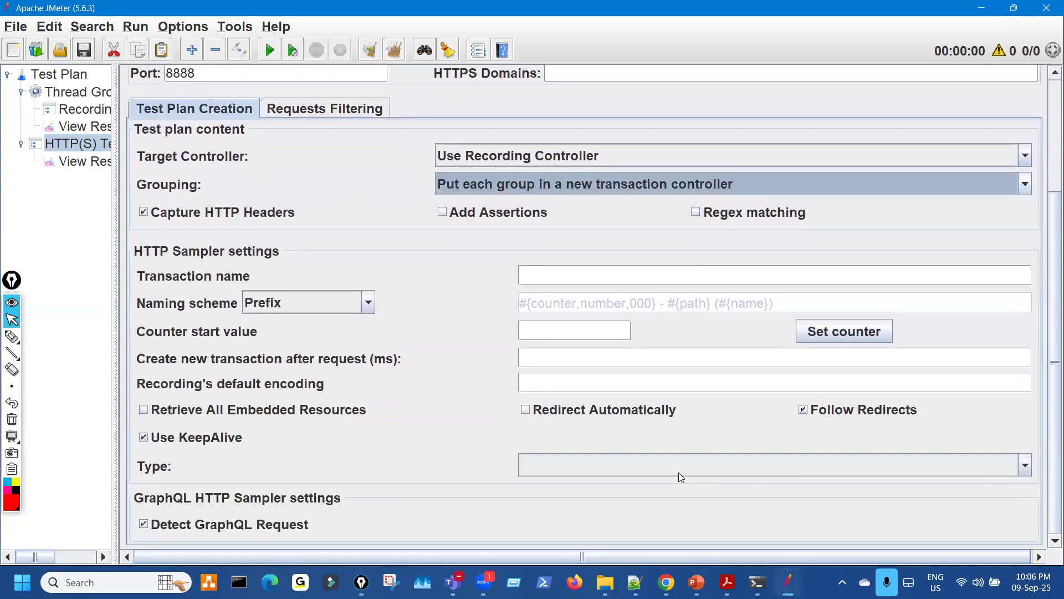
{"action": "key", "text": "ctrl+shift+3"}
{"action": "mouse_move", "coordinate": [217, 318]}
{"action": "left_mouse_down"}
{"action": "mouse_move", "coordinate": [259, 318]}
{"action": "mouse_move", "coordinate": [263, 286]}
{"action": "left_mouse_up"}
{"action": "left_click_drag", "start_coordinate": [253, 330], "coordinate": [273, 290]}
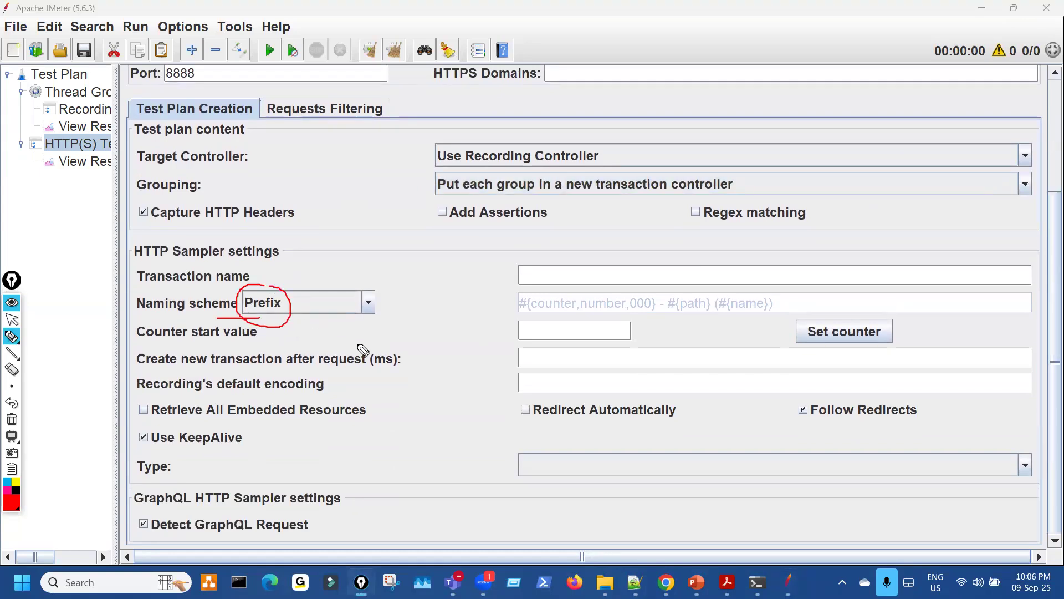
{"action": "key", "text": "ctrl+shift+2"}
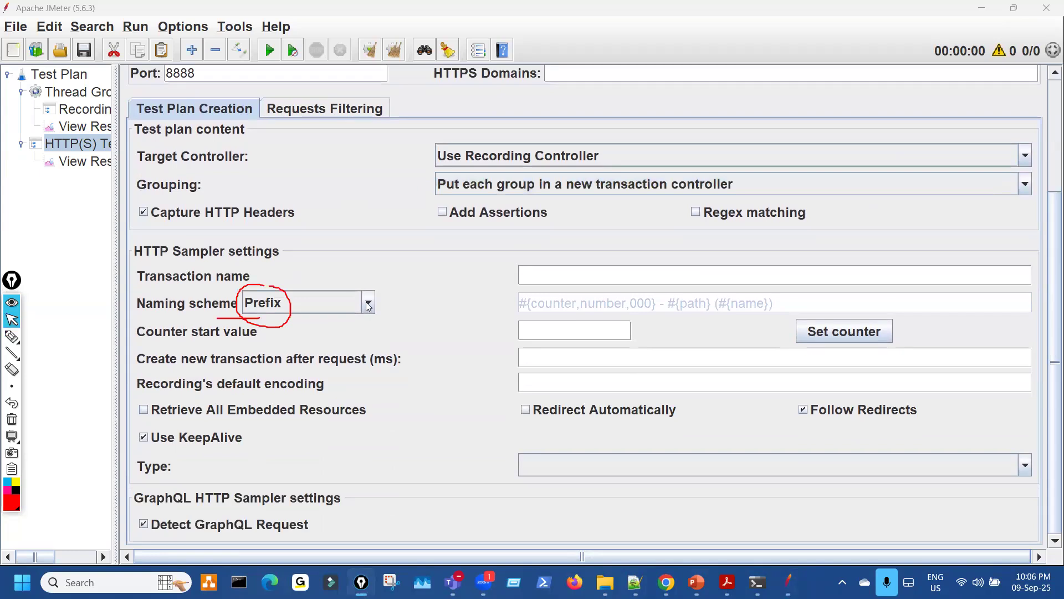
{"action": "left_click", "coordinate": [368, 306]}
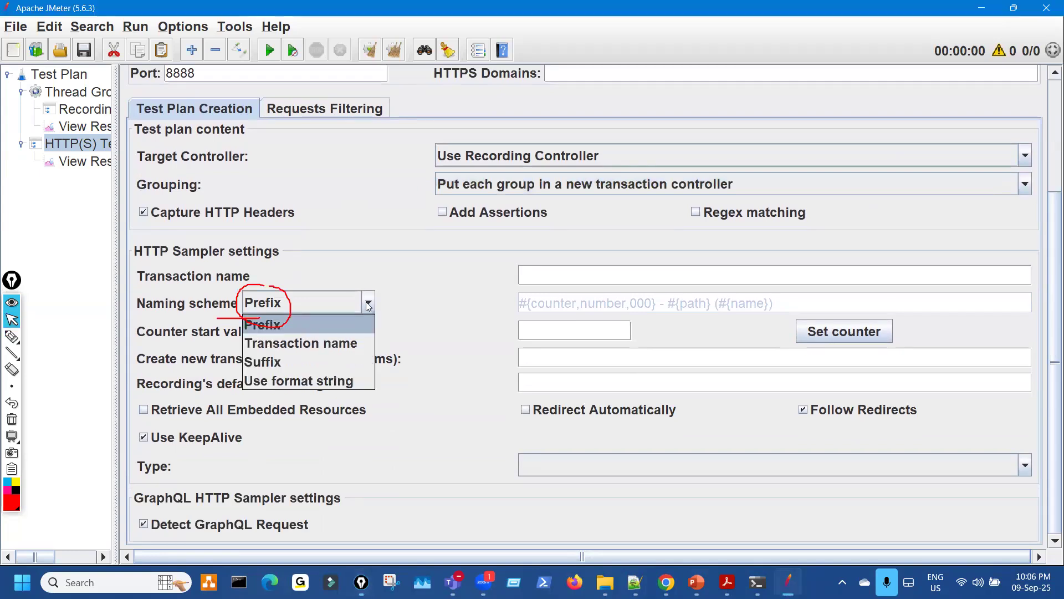
{"action": "left_click", "coordinate": [321, 324]}
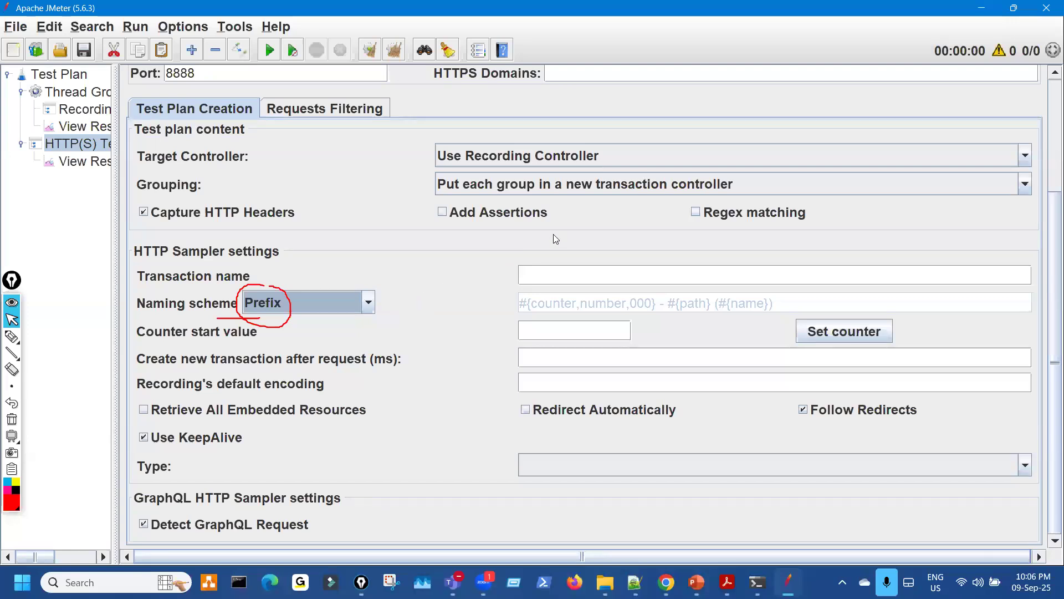
- Review the Grouping options, keep "Put each group in a new transaction controller", and get the annotation pen ready
{"action": "left_click", "coordinate": [575, 189]}
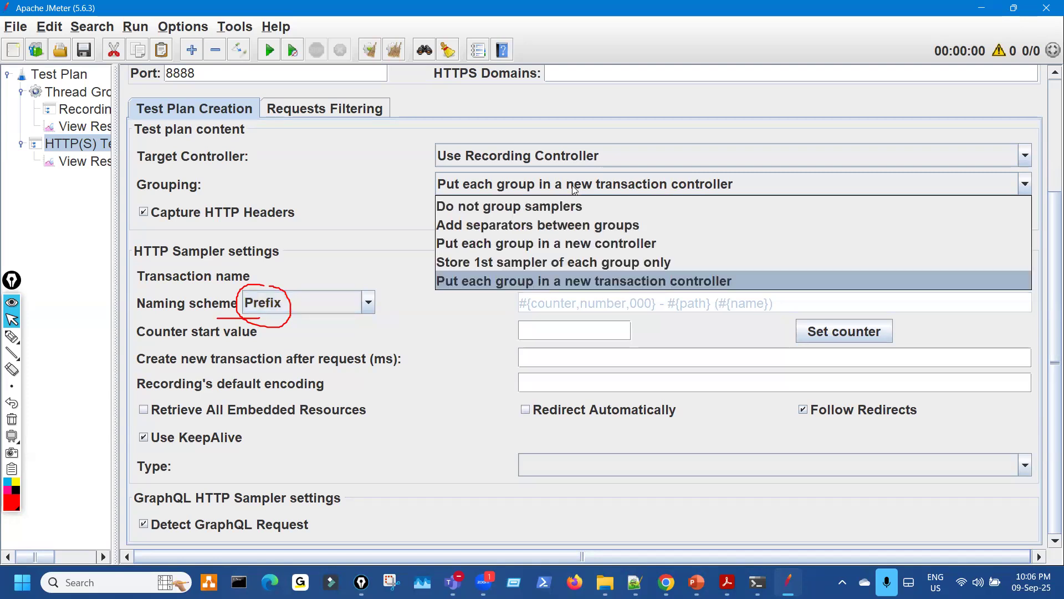
{"action": "left_click", "coordinate": [623, 279]}
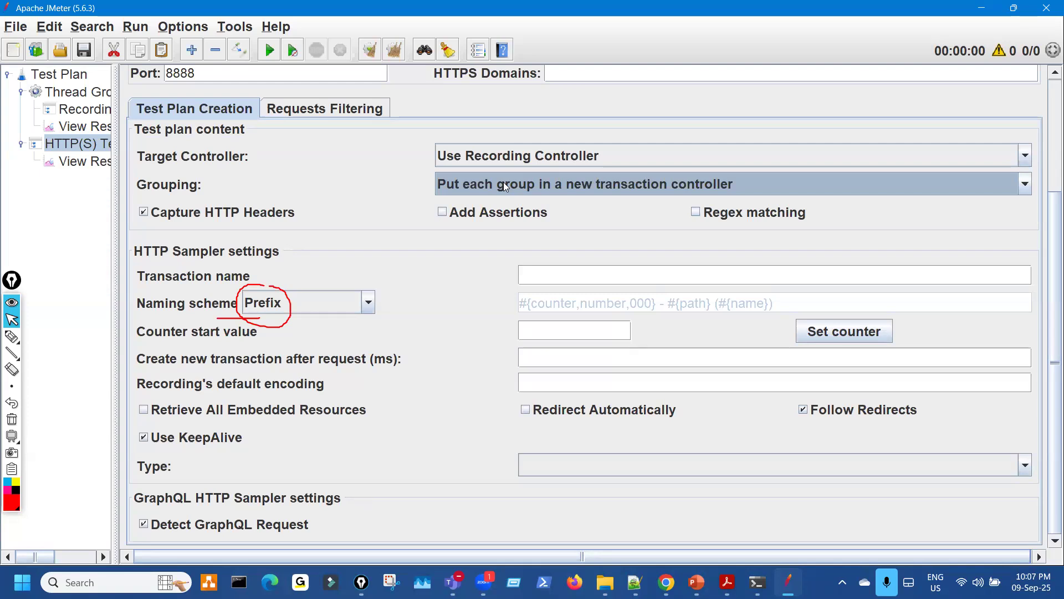
{"action": "left_click", "coordinate": [12, 336]}
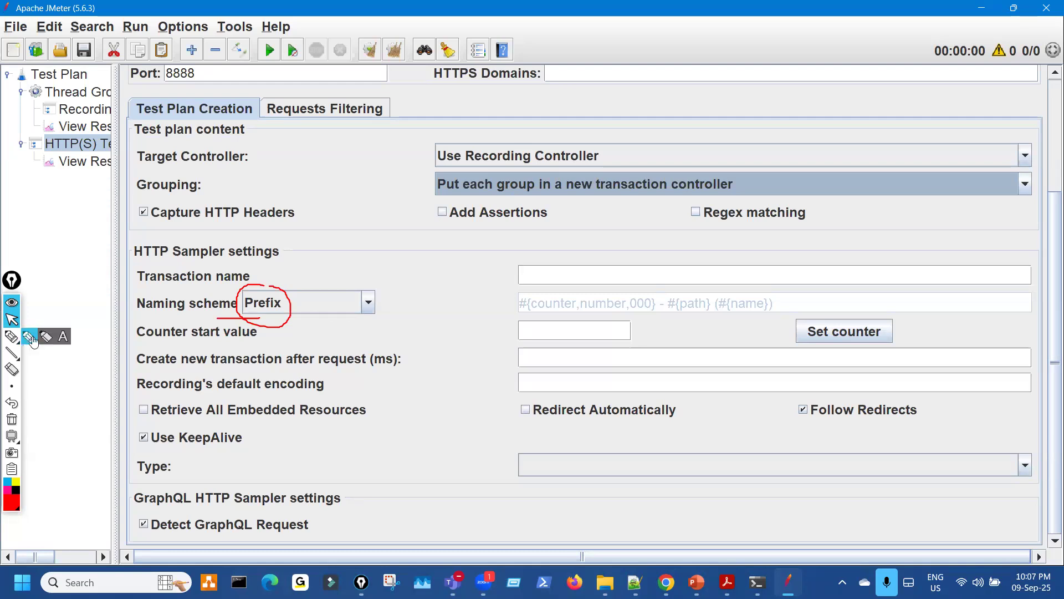
- Circle and clear the Grouping value, then mark Target Controller, Grouping, Naming scheme and Capture HTTP Headers in red
{"action": "mouse_move", "coordinate": [579, 178]}
{"action": "left_mouse_down"}
{"action": "mouse_move", "coordinate": [589, 176]}
{"action": "mouse_move", "coordinate": [565, 194]}
{"action": "left_mouse_up"}
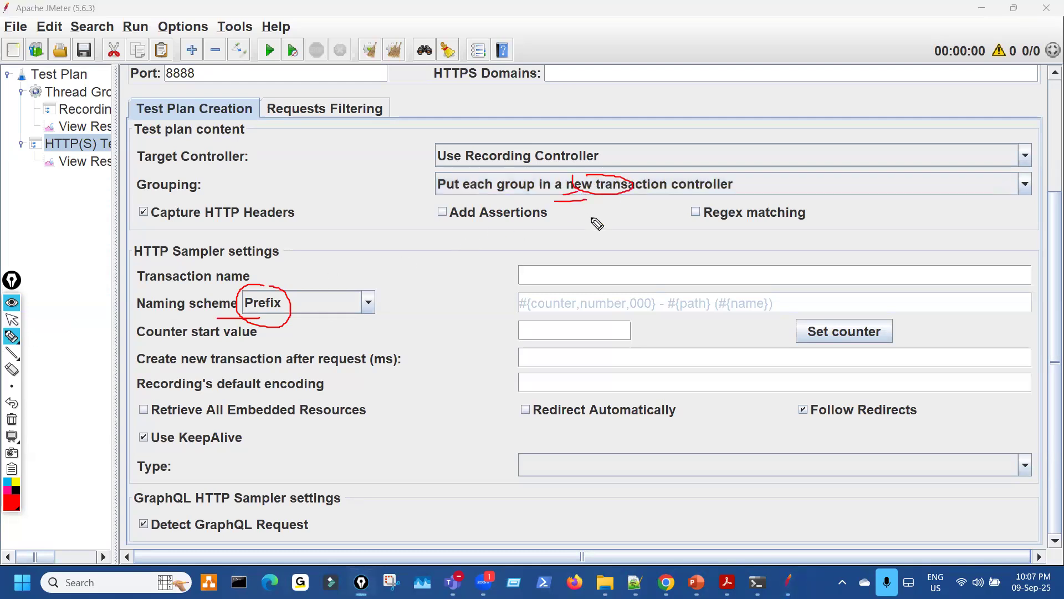
{"action": "key", "text": "Escape"}
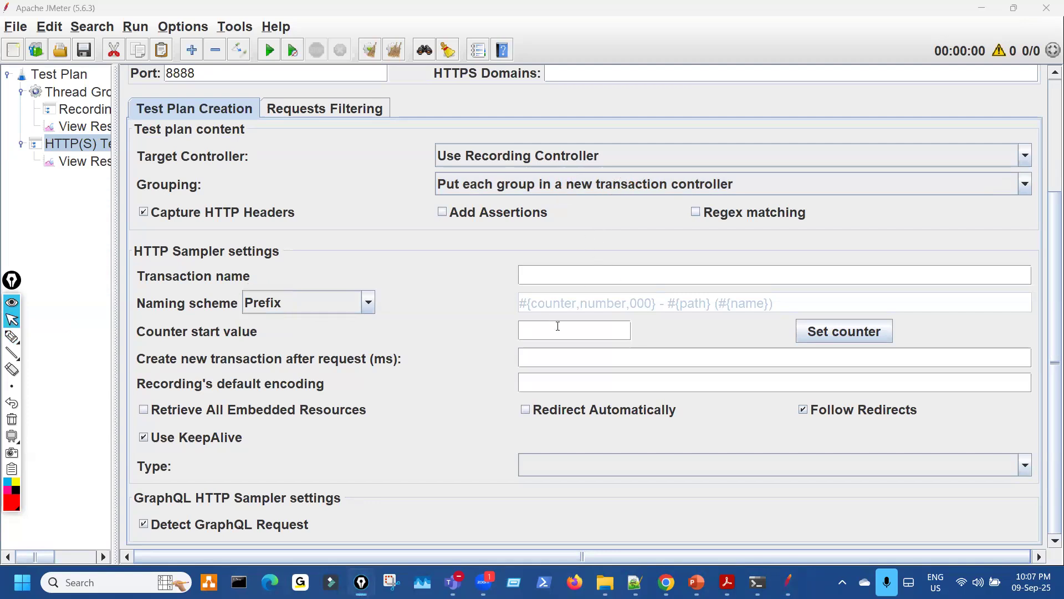
{"action": "left_click", "coordinate": [11, 336]}
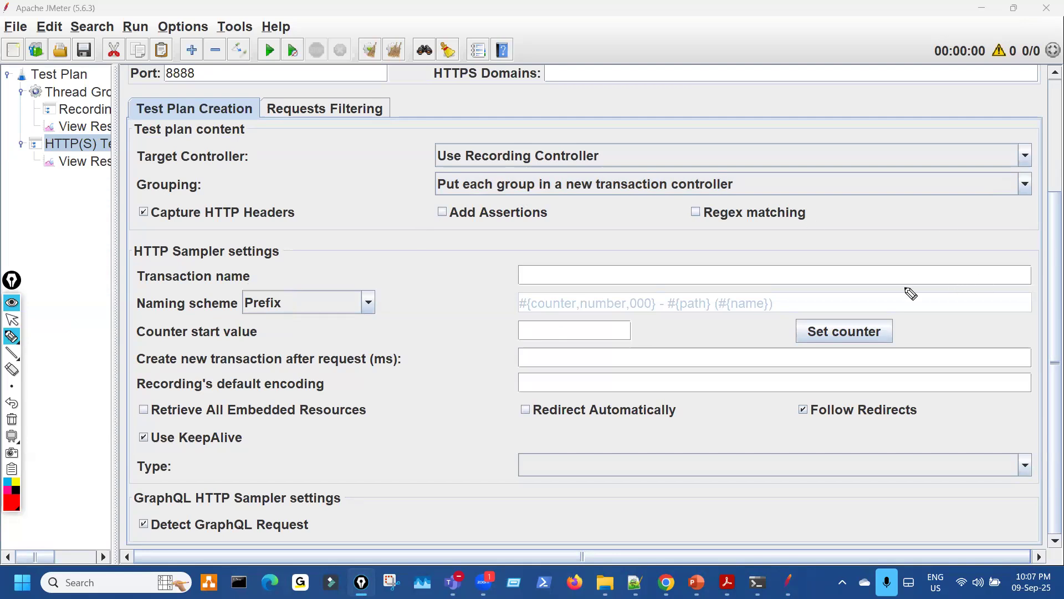
{"action": "mouse_move", "coordinate": [368, 183]}
{"action": "left_mouse_down"}
{"action": "mouse_move", "coordinate": [416, 183]}
{"action": "mouse_move", "coordinate": [418, 196]}
{"action": "left_mouse_up"}
{"action": "left_click_drag", "start_coordinate": [418, 146], "coordinate": [478, 120]}
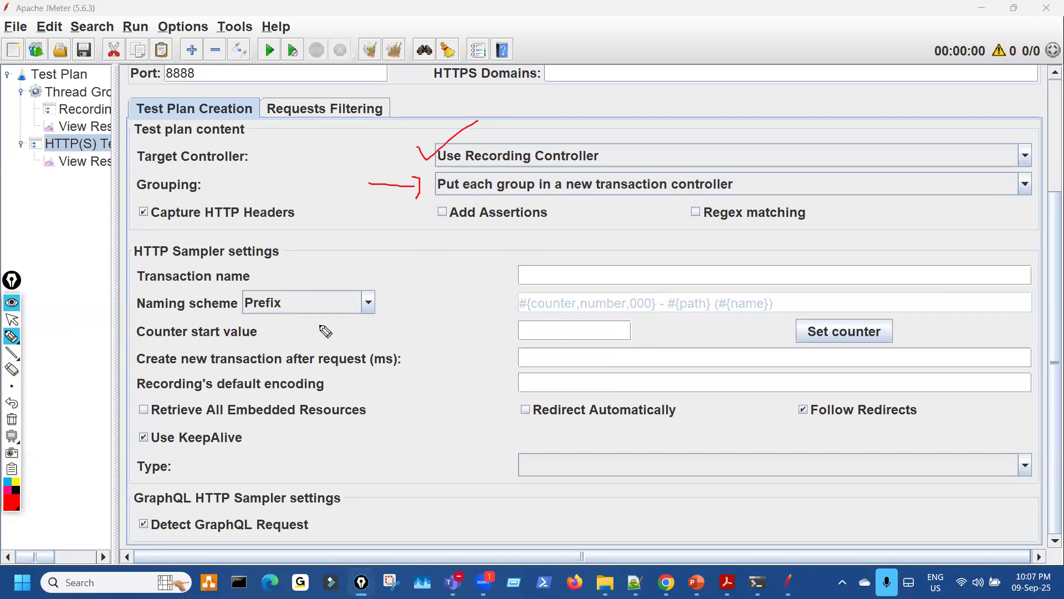
{"action": "left_click_drag", "start_coordinate": [289, 298], "coordinate": [331, 280]}
{"action": "left_click_drag", "start_coordinate": [146, 226], "coordinate": [199, 210]}
- Cross out Follow Redirects in red, disable that option for the recorder, and clear the annotations
{"action": "mouse_move", "coordinate": [802, 420]}
{"action": "left_mouse_down"}
{"action": "mouse_move", "coordinate": [814, 413]}
{"action": "mouse_move", "coordinate": [794, 434]}
{"action": "left_mouse_up"}
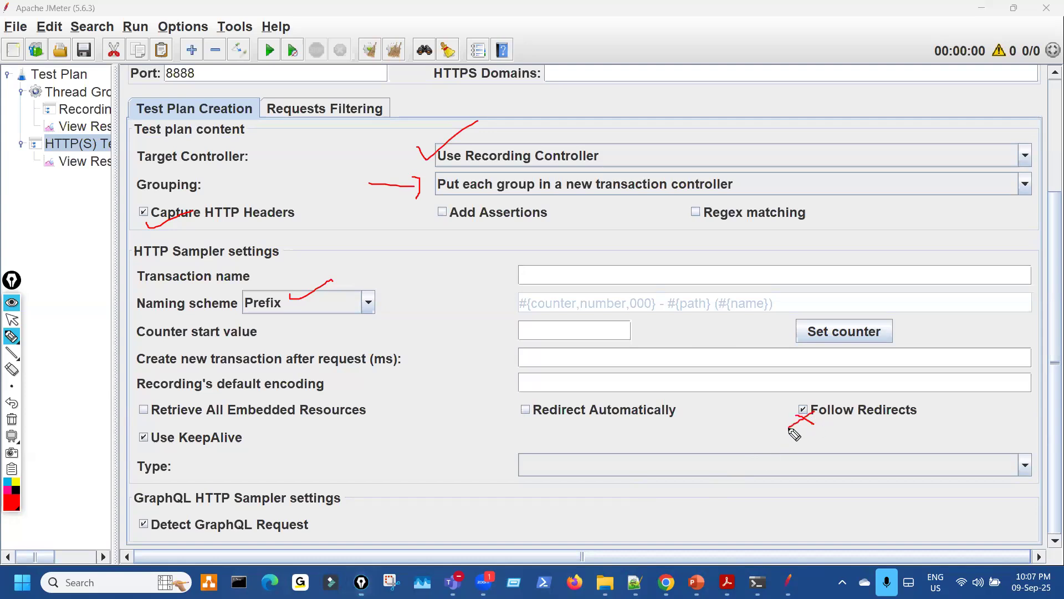
{"action": "key", "text": "ctrl+shift+7"}
{"action": "key", "text": "ctrl+shift+2"}
{"action": "left_click", "coordinate": [804, 412]}
{"action": "key", "text": "ctrl+shift+3"}
{"action": "mouse_move", "coordinate": [785, 395]}
{"action": "left_mouse_down"}
{"action": "mouse_move", "coordinate": [801, 415]}
{"action": "mouse_move", "coordinate": [762, 431]}
{"action": "mouse_move", "coordinate": [802, 439]}
{"action": "left_mouse_up"}
{"action": "mouse_move", "coordinate": [810, 393]}
{"action": "left_mouse_down"}
{"action": "mouse_move", "coordinate": [810, 424]}
{"action": "mouse_move", "coordinate": [797, 409]}
{"action": "left_mouse_up"}
{"action": "key", "text": "ctrl+shift+7"}
{"action": "key", "text": "ctrl+shift+2"}
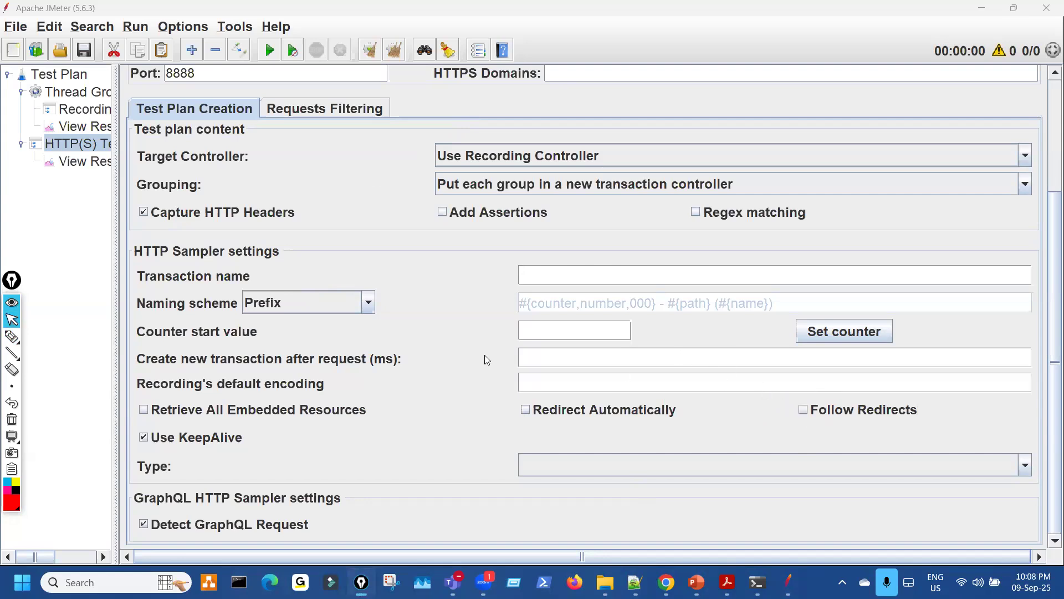
- Widen the test plan tree to fit the element names and return to the recorder's Global Settings
{"action": "left_click_drag", "start_coordinate": [114, 178], "coordinate": [201, 177]}
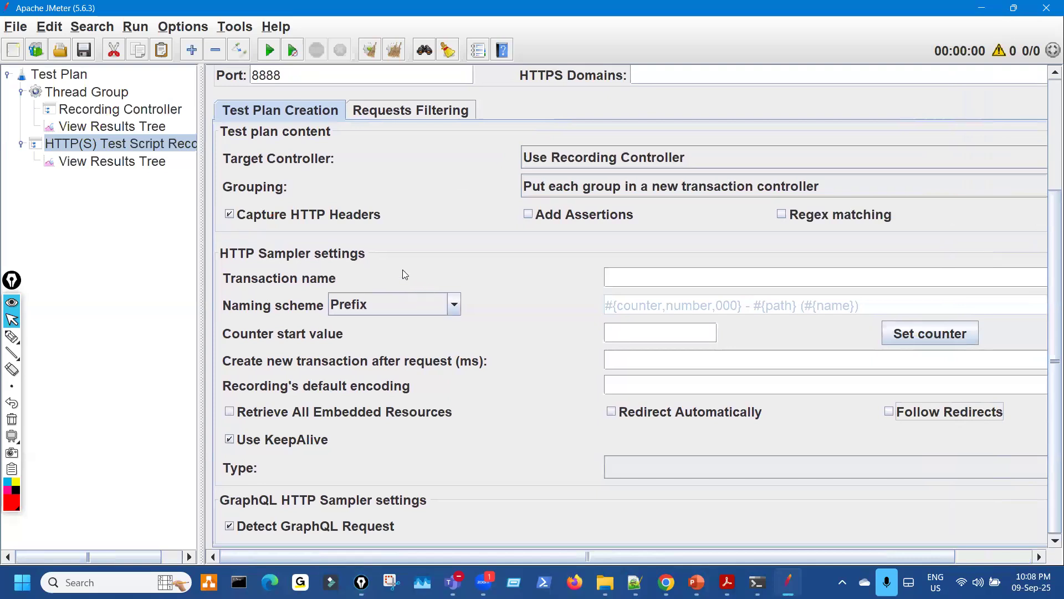
{"action": "scroll", "coordinate": [401, 260], "scroll_direction": "up", "scroll_amount": 1}
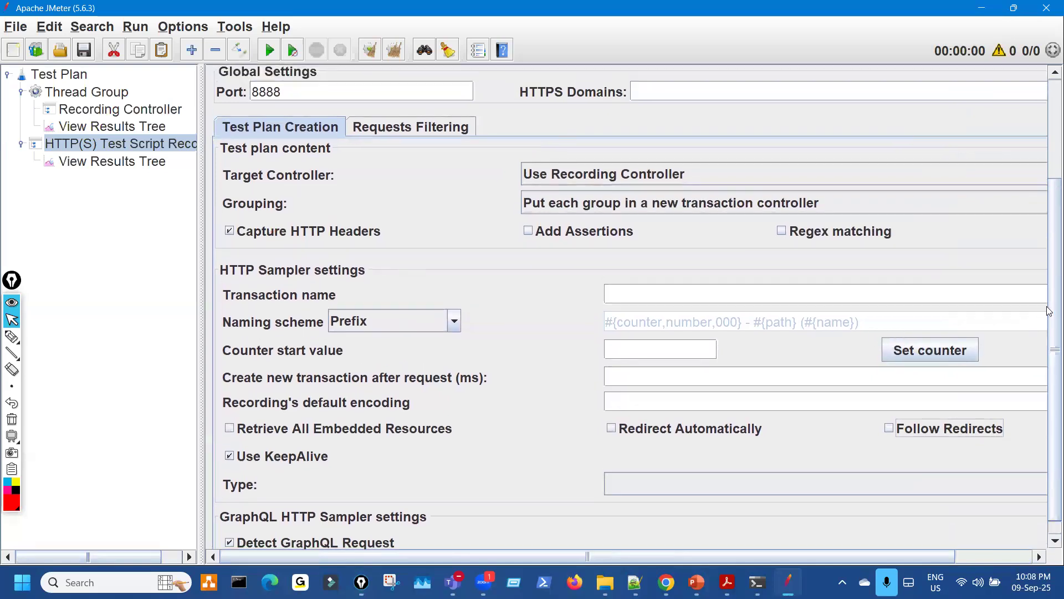
{"action": "scroll", "coordinate": [1049, 268], "scroll_direction": "up", "scroll_amount": 5}
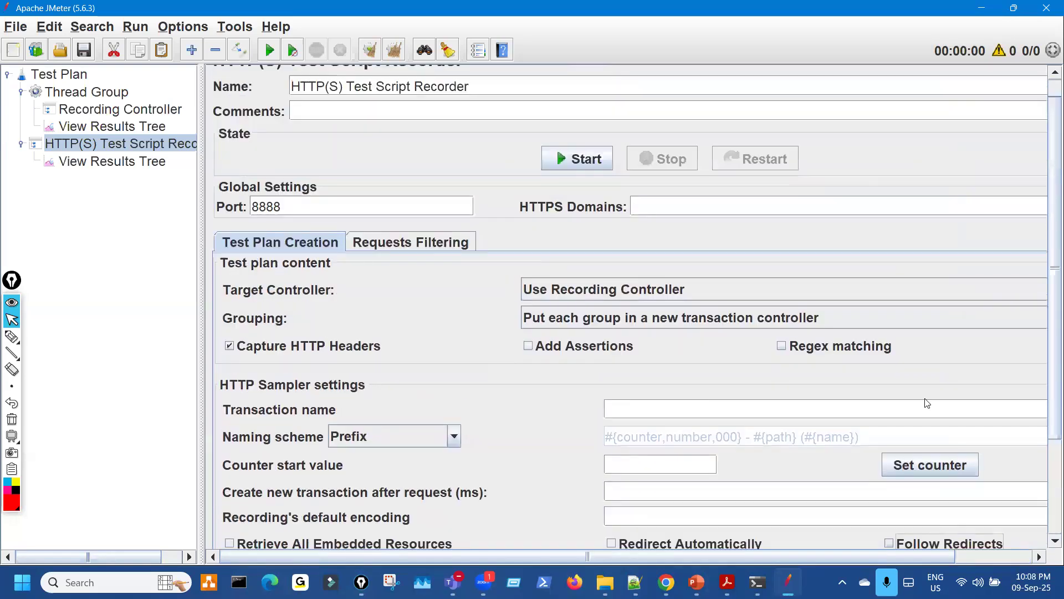
{"action": "scroll", "coordinate": [928, 403], "scroll_direction": "up", "scroll_amount": 1}
- Switch to Chrome, search its settings for "proxy", and open the computer's proxy settings
{"action": "mouse_move", "coordinate": [666, 579]}
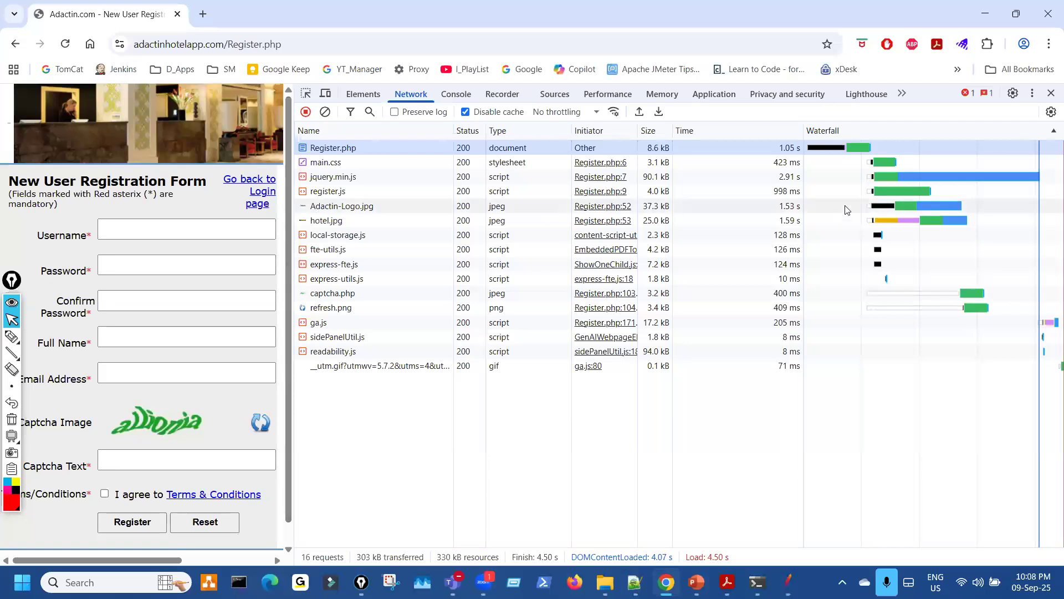
{"action": "left_click", "coordinate": [1049, 45]}
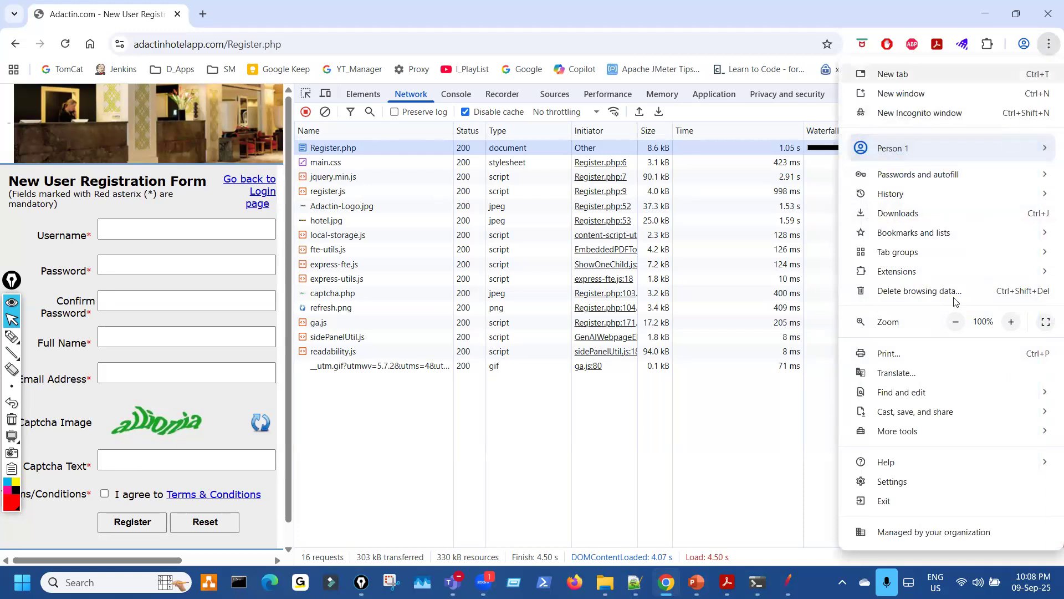
{"action": "left_click", "coordinate": [919, 478]}
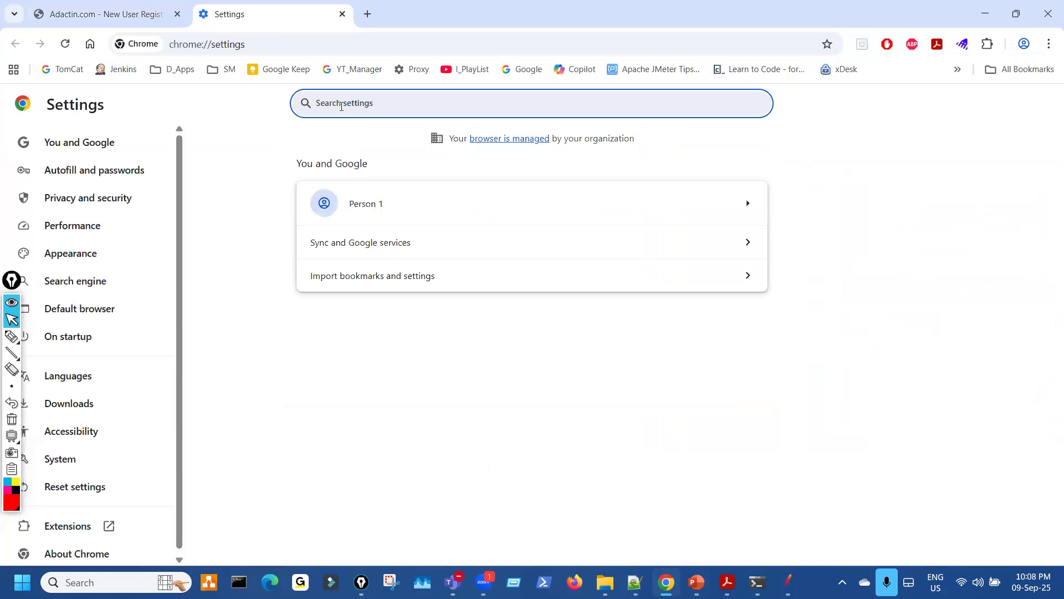
{"action": "type", "text": "proxy"}
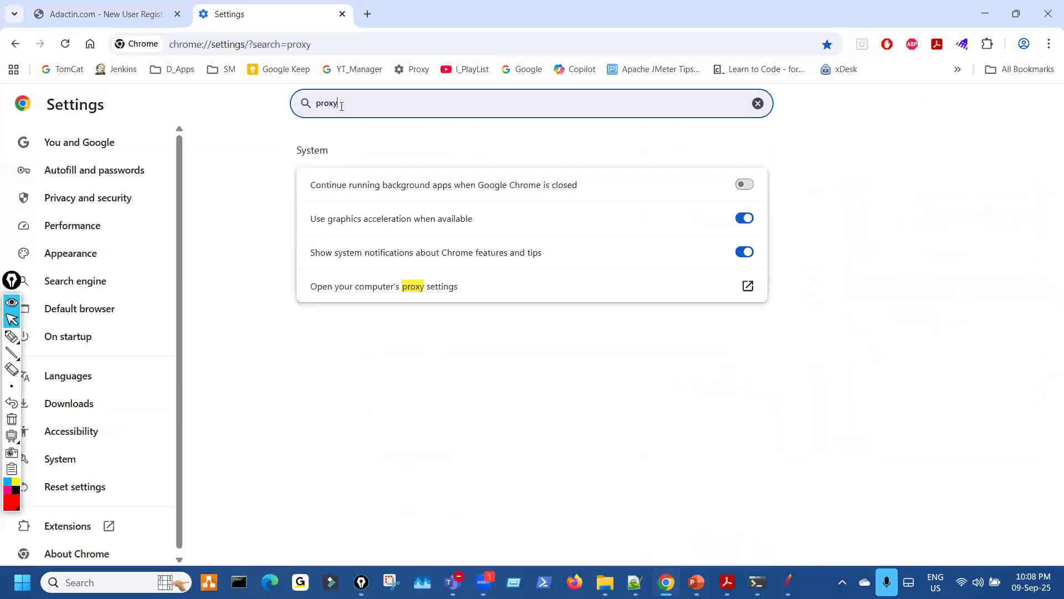
{"action": "left_click", "coordinate": [340, 293]}
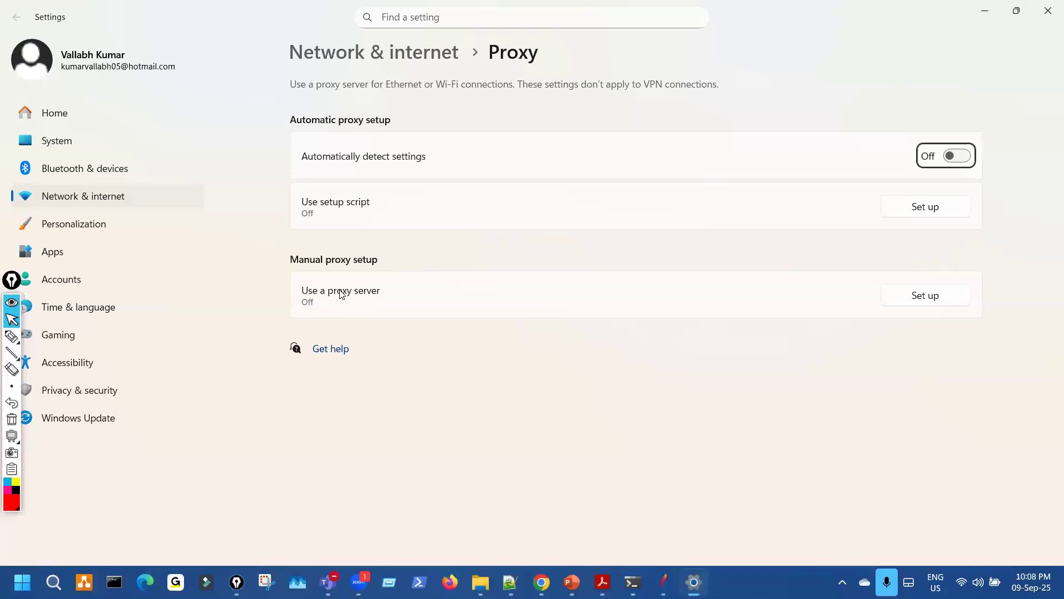
- Mark Manual proxy setup with red ticks, circle the Use a proxy server row and its setup option, and clear the marks
{"action": "left_click", "coordinate": [11, 336]}
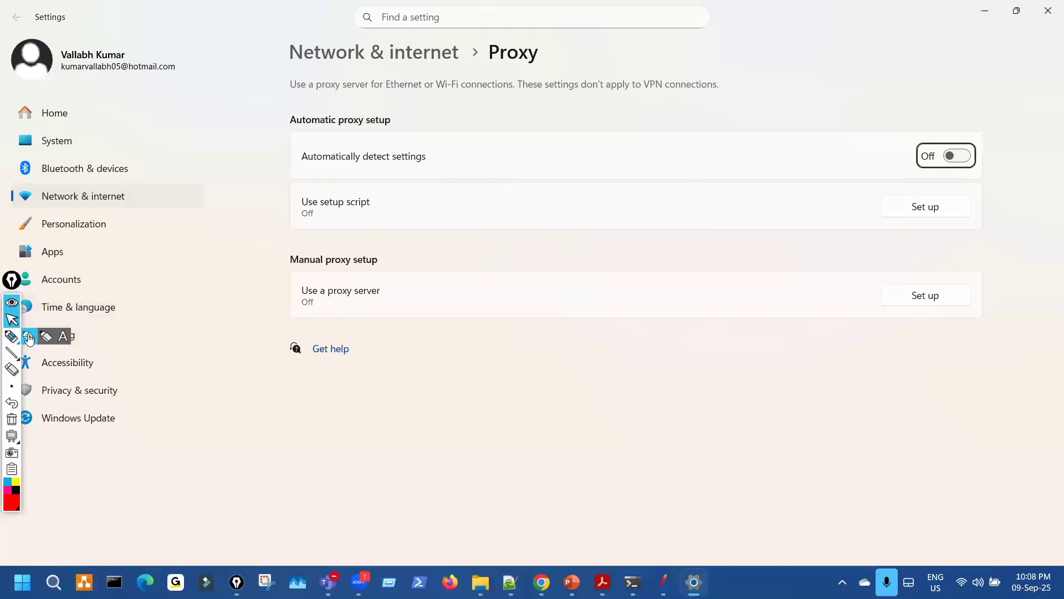
{"action": "mouse_move", "coordinate": [268, 256]}
{"action": "left_mouse_down"}
{"action": "mouse_move", "coordinate": [280, 271]}
{"action": "mouse_move", "coordinate": [342, 239]}
{"action": "mouse_move", "coordinate": [416, 251]}
{"action": "mouse_move", "coordinate": [430, 242]}
{"action": "left_mouse_up"}
{"action": "left_click", "coordinate": [397, 253]}
{"action": "mouse_move", "coordinate": [324, 280]}
{"action": "left_mouse_down"}
{"action": "mouse_move", "coordinate": [330, 297]}
{"action": "mouse_move", "coordinate": [318, 284]}
{"action": "left_mouse_up"}
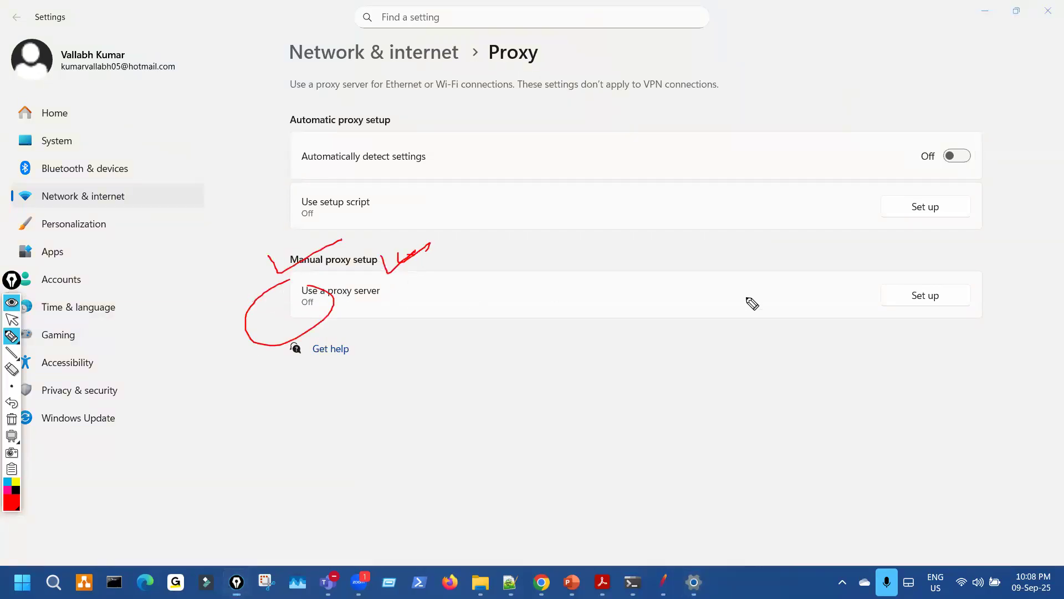
{"action": "left_click_drag", "start_coordinate": [874, 276], "coordinate": [891, 280]}
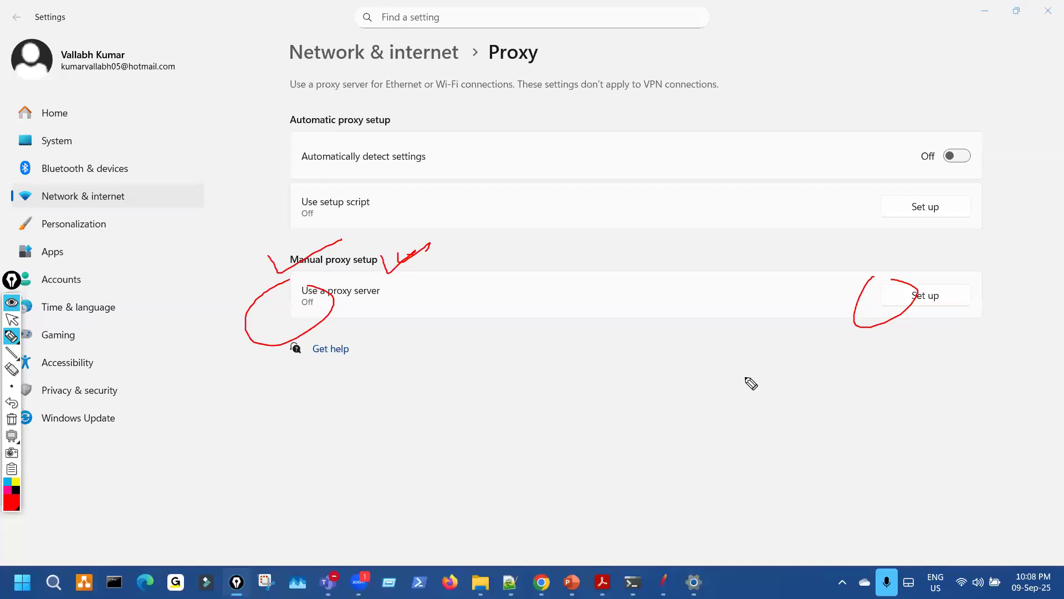
{"action": "key", "text": "Escape"}
- Open the manual proxy server setup, clear its IP address and port, and save it with the proxy turned off
{"action": "left_click", "coordinate": [934, 303]}
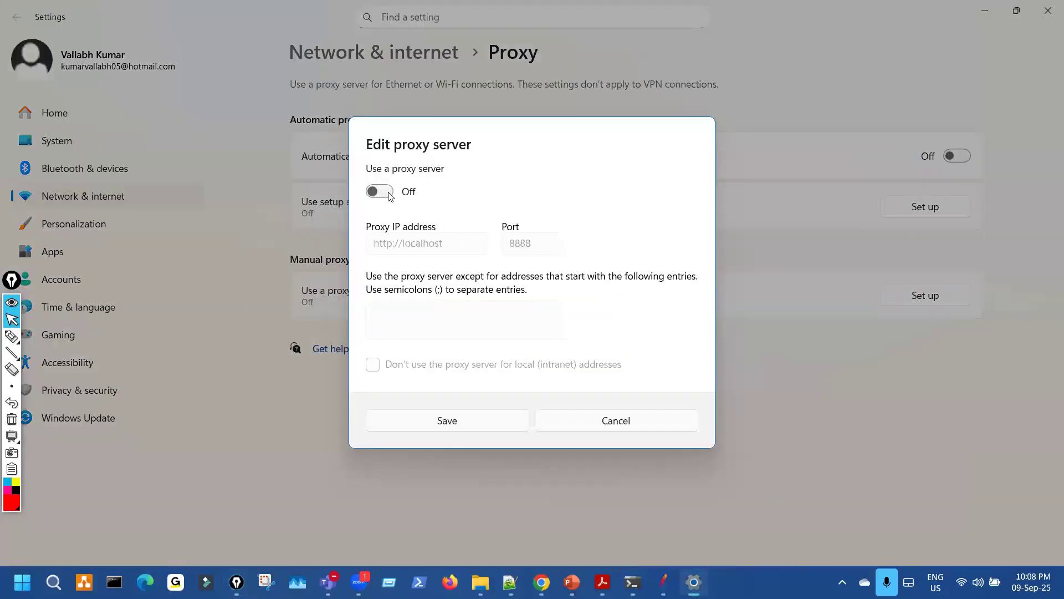
{"action": "left_click", "coordinate": [391, 195]}
{"action": "triple_click", "coordinate": [462, 250]}
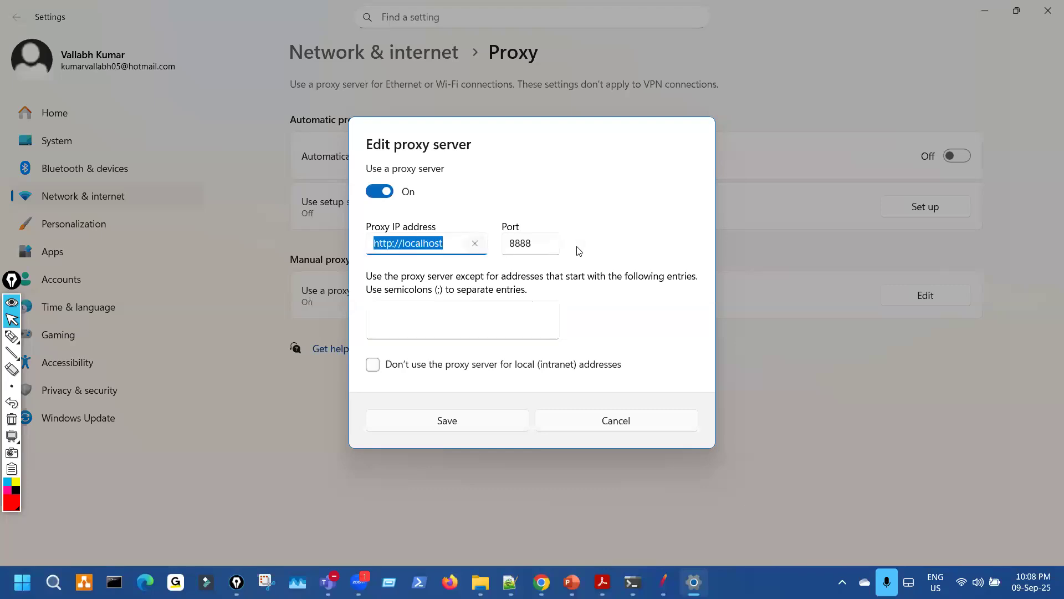
{"action": "key", "text": "BackSpace"}
{"action": "double_click", "coordinate": [540, 248]}
{"action": "key", "text": "BackSpace"}
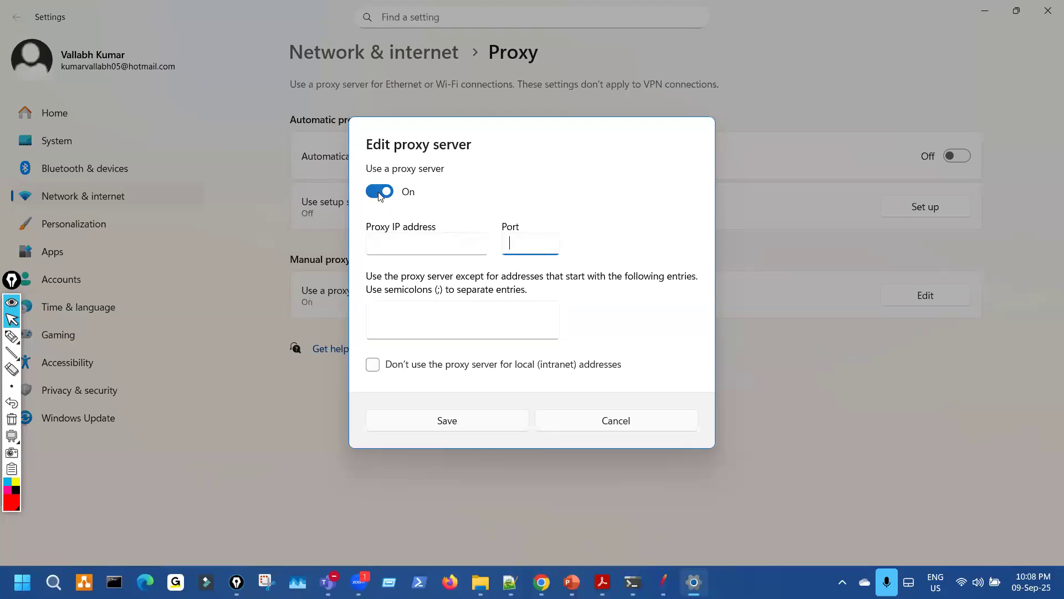
{"action": "left_click", "coordinate": [381, 192]}
{"action": "left_click", "coordinate": [492, 425]}
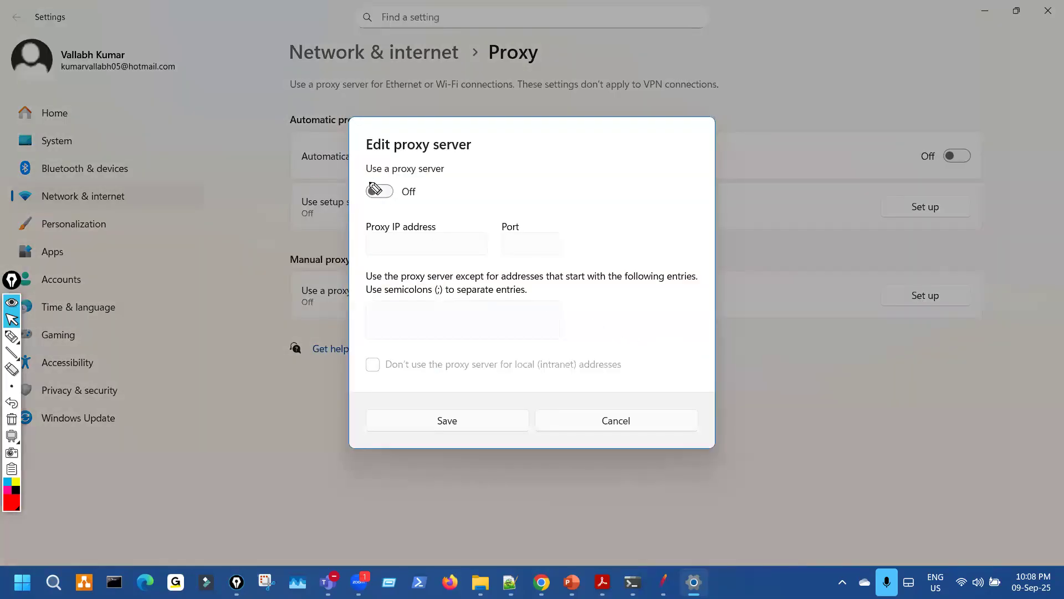
- Mark the Edit proxy server heading and the Use a proxy server switch in red, and clear the marks
{"action": "key", "text": "ctrl+shift+3"}
{"action": "left_click_drag", "start_coordinate": [342, 148], "coordinate": [393, 129]}
{"action": "mouse_move", "coordinate": [394, 194]}
{"action": "left_mouse_down"}
{"action": "mouse_move", "coordinate": [364, 209]}
{"action": "mouse_move", "coordinate": [362, 181]}
{"action": "left_mouse_up"}
{"action": "key", "text": "ctrl+shift+1"}
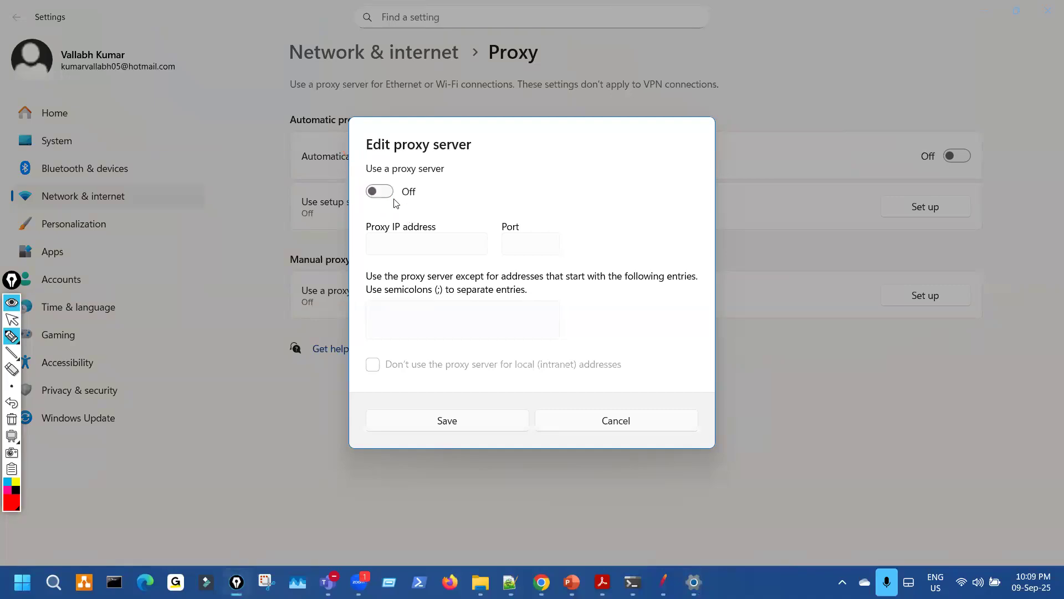
- Turn on the proxy server and set the proxy IP address to localhost
{"action": "left_click", "coordinate": [388, 194]}
{"action": "left_click", "coordinate": [419, 241]}
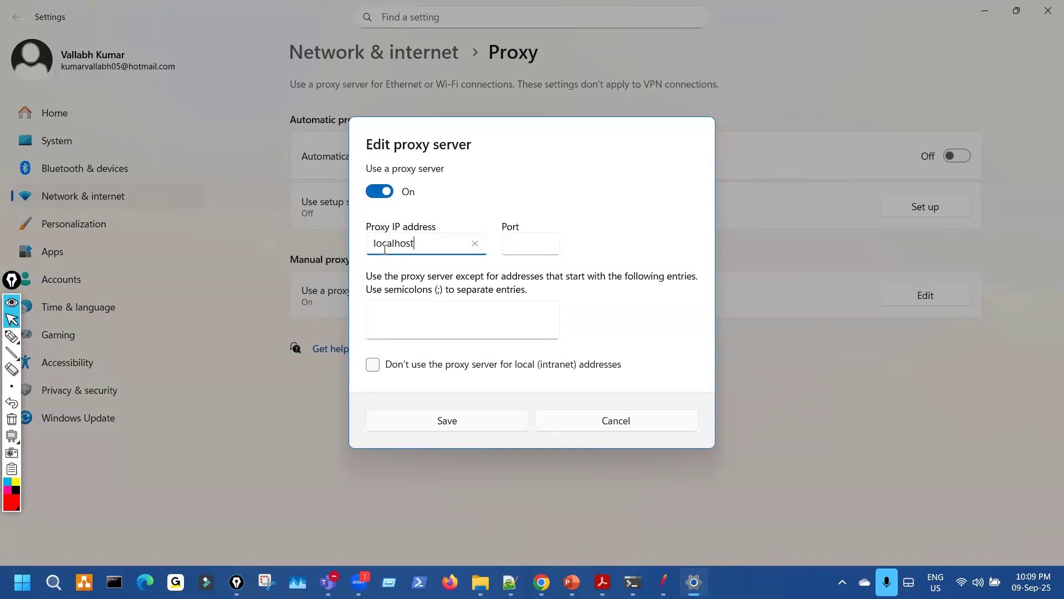
{"action": "left_click_drag", "start_coordinate": [421, 242], "coordinate": [360, 242]}
- Mark the proxy IP address and the Port field in red, and clear the marks
{"action": "key", "text": "ctrl+shift+3"}
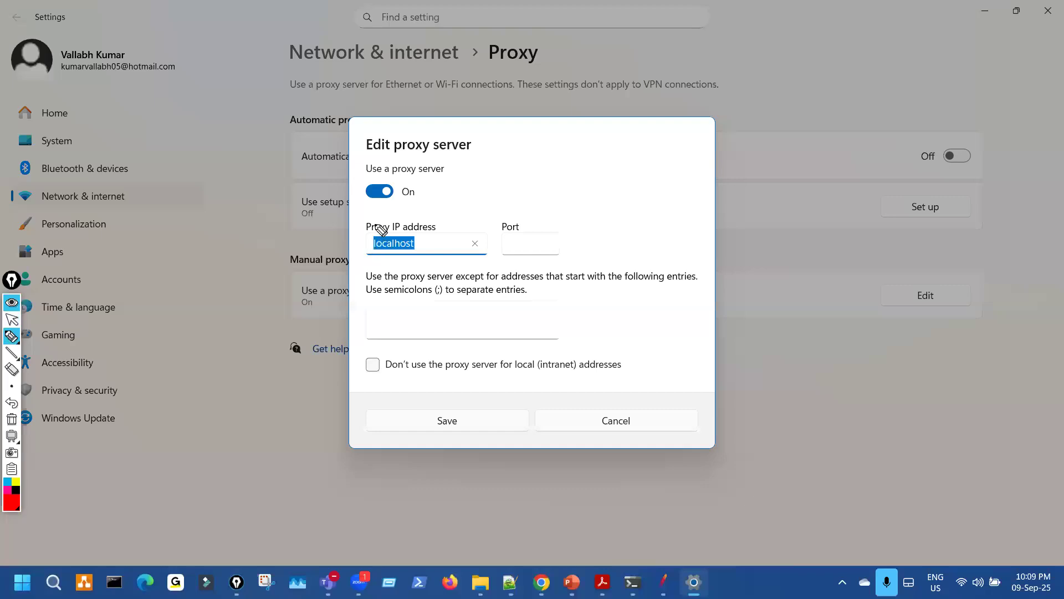
{"action": "left_click_drag", "start_coordinate": [437, 247], "coordinate": [404, 267]}
{"action": "mouse_move", "coordinate": [520, 235]}
{"action": "left_mouse_down"}
{"action": "mouse_move", "coordinate": [521, 244]}
{"action": "mouse_move", "coordinate": [602, 225]}
{"action": "left_mouse_up"}
{"action": "key", "text": "ctrl+shift+7"}
{"action": "key", "text": "ctrl+shift+2"}
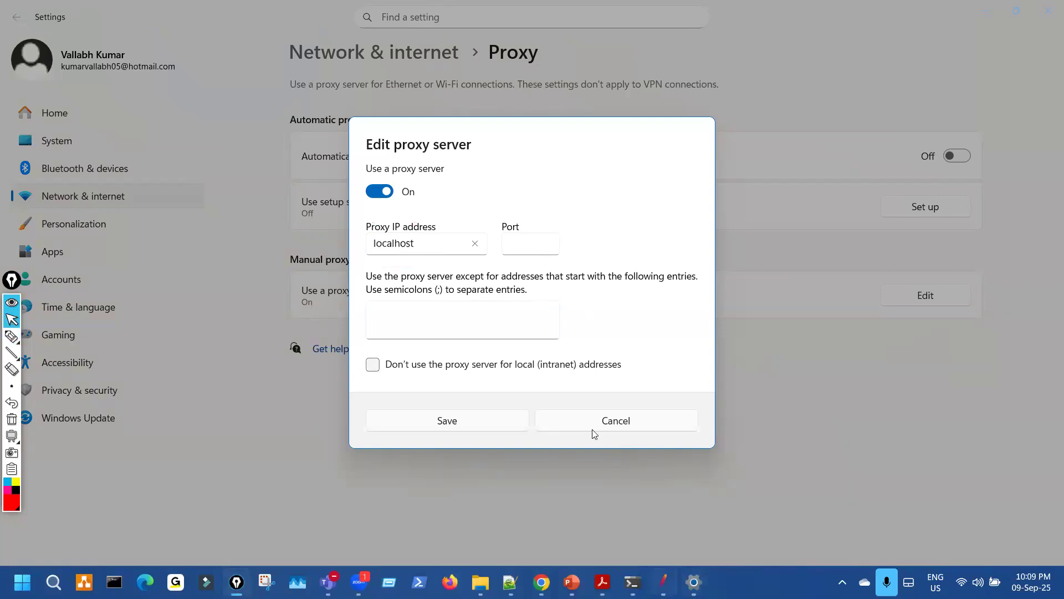
- Switch to JMeter, circle the recorder's Port value under Global Settings in red, and clear the mark
{"action": "key", "text": "alt+Tab"}
{"action": "key", "text": "ctrl+shift+3"}
{"action": "mouse_move", "coordinate": [253, 193]}
{"action": "left_mouse_down"}
{"action": "mouse_move", "coordinate": [237, 216]}
{"action": "mouse_move", "coordinate": [270, 192]}
{"action": "mouse_move", "coordinate": [253, 215]}
{"action": "left_mouse_up"}
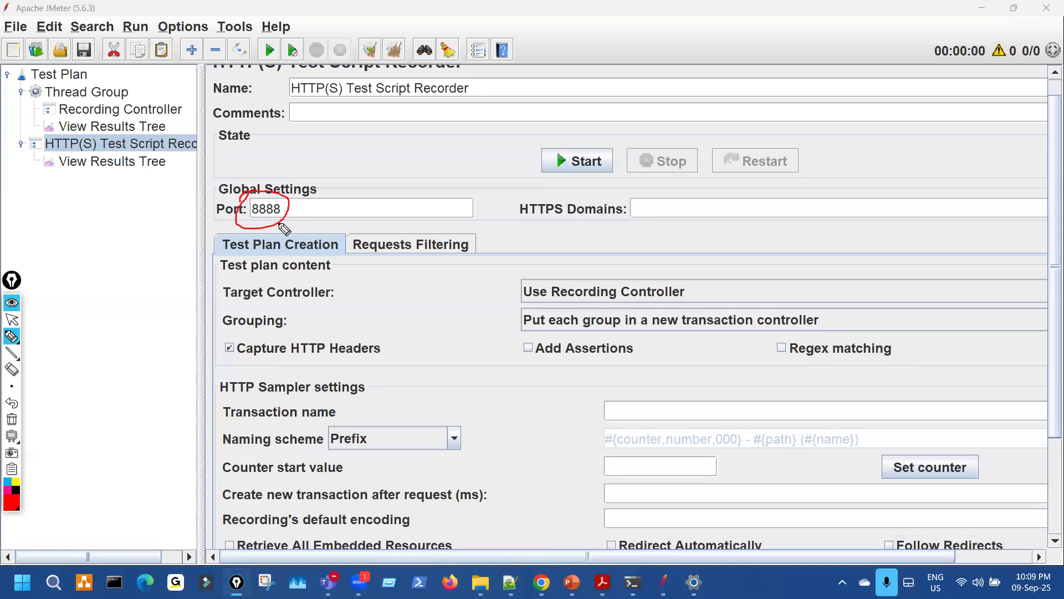
{"action": "key", "text": "ctrl+shift+7"}
{"action": "key", "text": "ctrl+shift+2"}
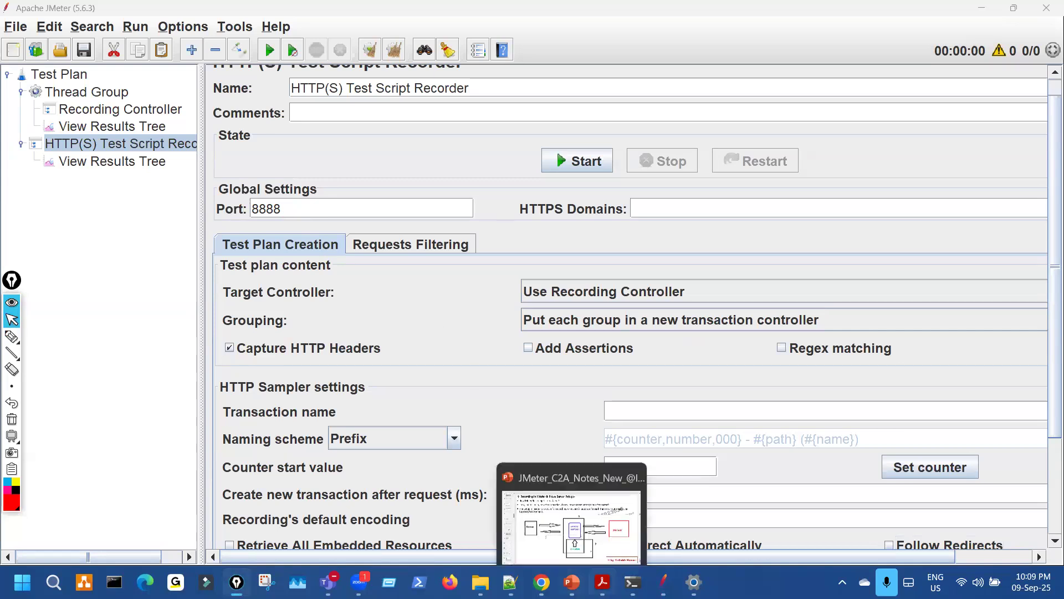
- Return to the Windows proxy settings and set the proxy server's port to 8888
{"action": "left_click", "coordinate": [542, 581]}
{"action": "left_click", "coordinate": [692, 582]}
{"action": "left_click", "coordinate": [509, 241]}
{"action": "type", "text": "8888"}
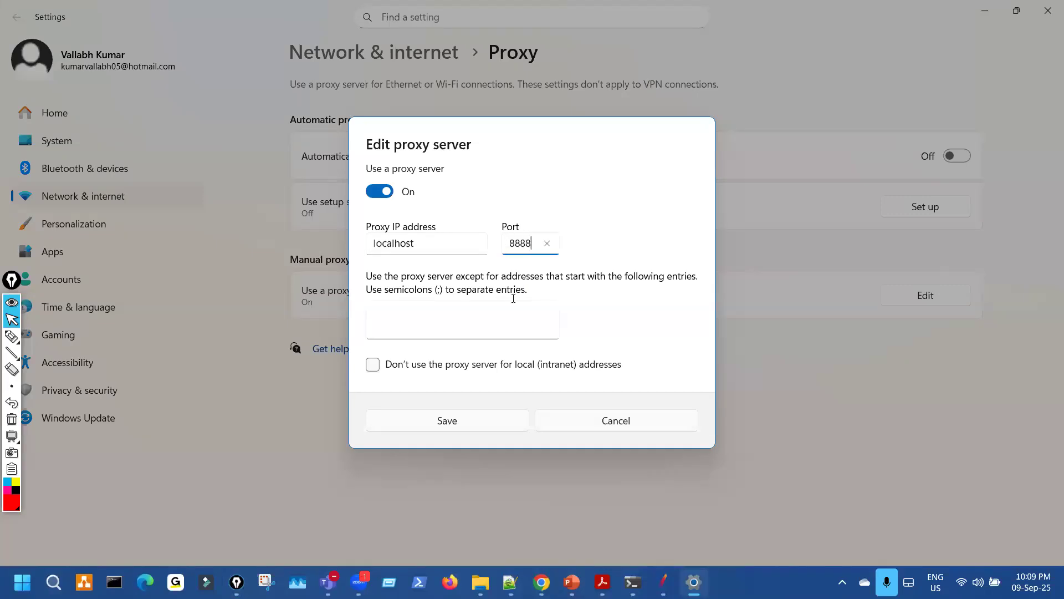
- Cross out the local addresses option and circle Save in red, clear the marks, and save the proxy settings
{"action": "key", "text": "ctrl+shift+3"}
{"action": "mouse_move", "coordinate": [348, 365]}
{"action": "left_mouse_down"}
{"action": "mouse_move", "coordinate": [376, 371]}
{"action": "mouse_move", "coordinate": [375, 359]}
{"action": "mouse_move", "coordinate": [349, 381]}
{"action": "left_mouse_up"}
{"action": "left_click_drag", "start_coordinate": [429, 393], "coordinate": [410, 403]}
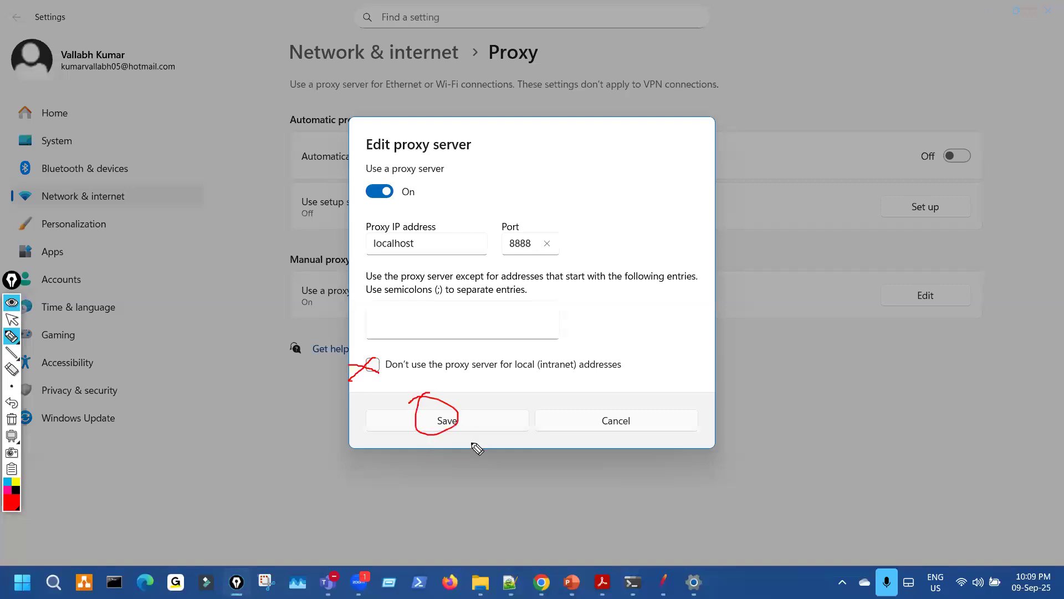
{"action": "key", "text": "ctrl+shift+1"}
{"action": "left_click", "coordinate": [475, 422]}
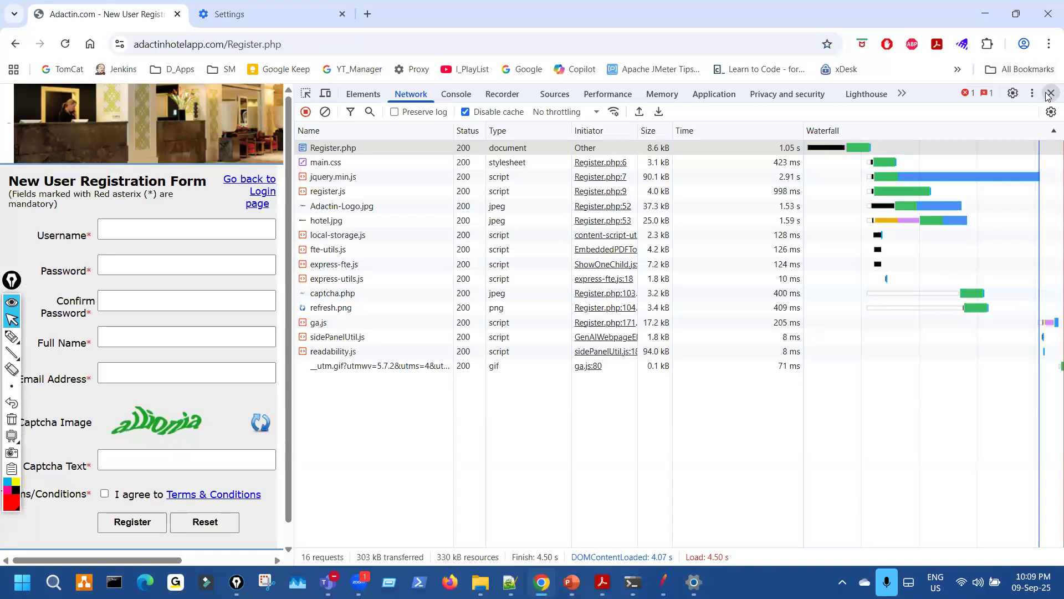
- Close Chrome's developer tools and reload the Adactin Register.php page
{"action": "key", "text": "F12"}
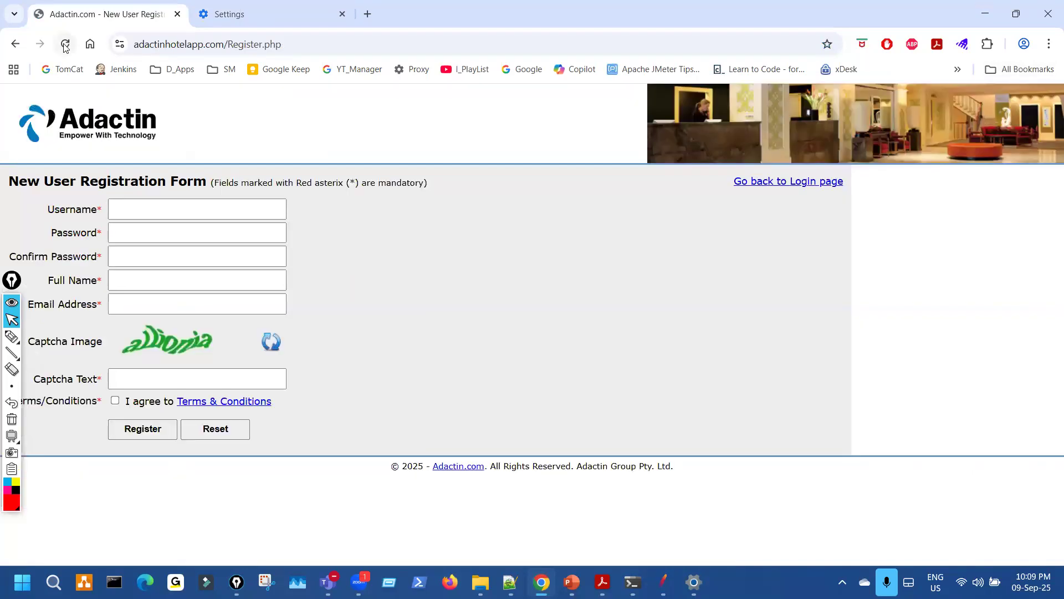
{"action": "left_click", "coordinate": [65, 48]}
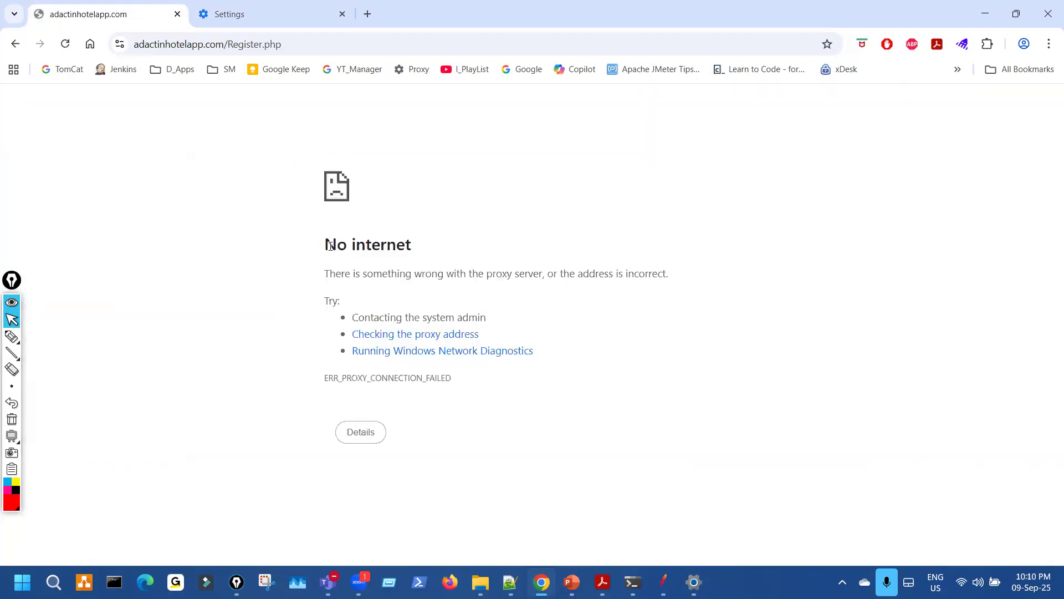
- Highlight the error page's heading, circle its error code in red, and clear the marks
{"action": "left_click_drag", "start_coordinate": [329, 245], "coordinate": [418, 249]}
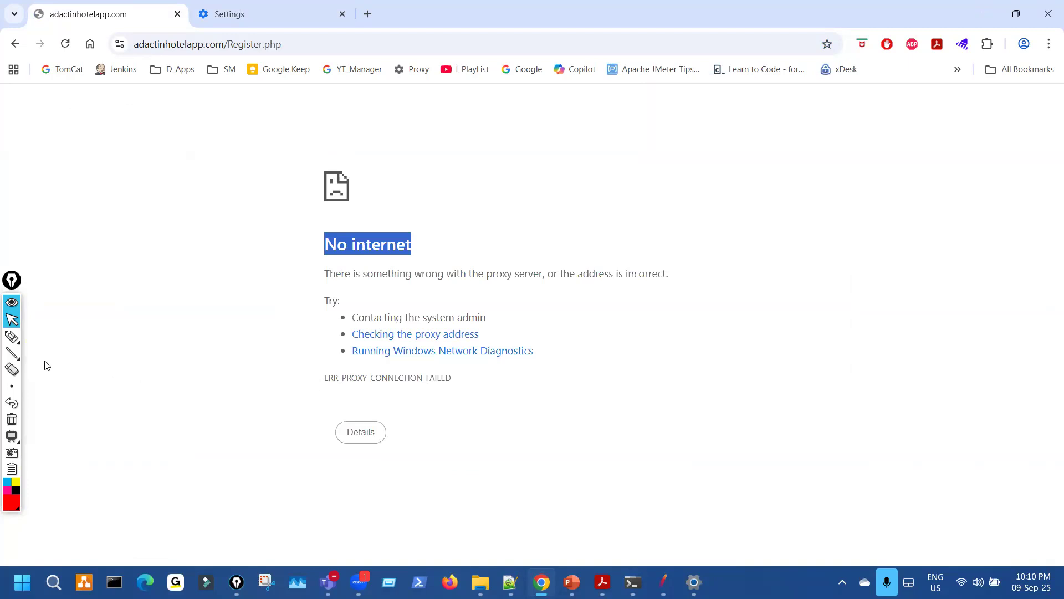
{"action": "left_click", "coordinate": [26, 339]}
{"action": "mouse_move", "coordinate": [327, 368]}
{"action": "left_mouse_down"}
{"action": "mouse_move", "coordinate": [316, 386]}
{"action": "mouse_move", "coordinate": [341, 394]}
{"action": "left_mouse_up"}
{"action": "mouse_move", "coordinate": [453, 401]}
{"action": "left_mouse_down"}
{"action": "mouse_move", "coordinate": [385, 364]}
{"action": "mouse_move", "coordinate": [330, 376]}
{"action": "left_mouse_up"}
{"action": "key", "text": "ctrl+shift+7"}
{"action": "key", "text": "ctrl+shift+2"}
- Review the manual proxy server details in Windows Settings, save them as they are, and return to Chrome
{"action": "left_click", "coordinate": [694, 582]}
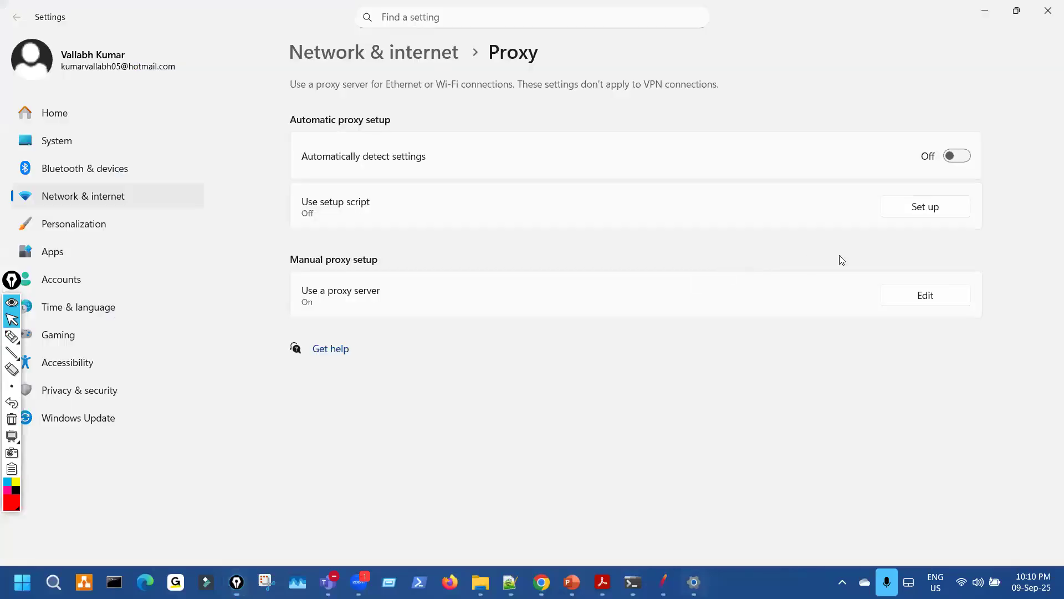
{"action": "left_click", "coordinate": [957, 301]}
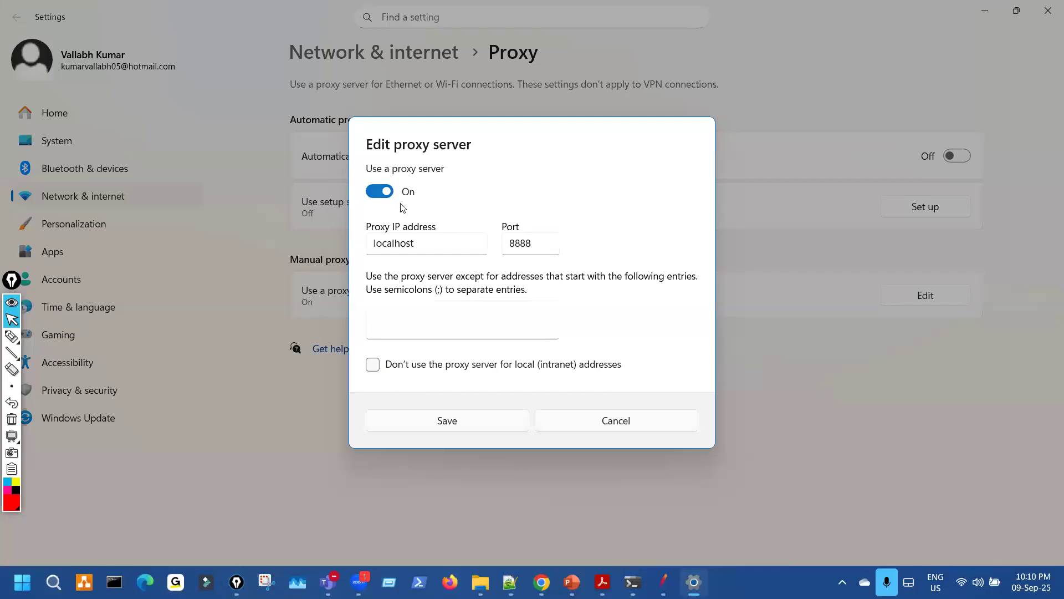
{"action": "left_click", "coordinate": [502, 424]}
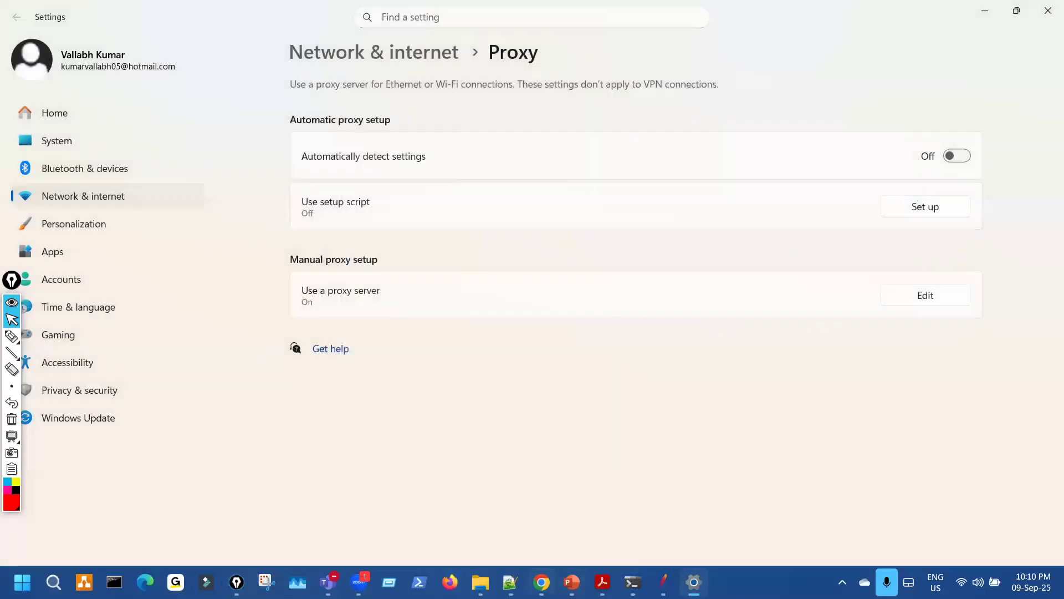
{"action": "left_click", "coordinate": [553, 581]}
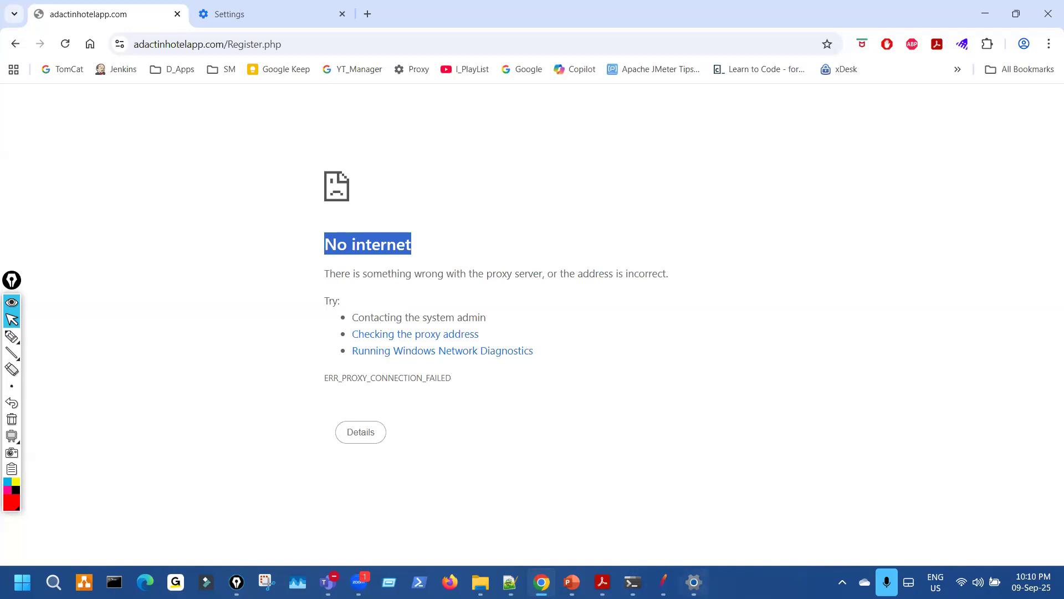
{"action": "key", "text": "alt+Tab"}
{"action": "left_click", "coordinate": [938, 296]}
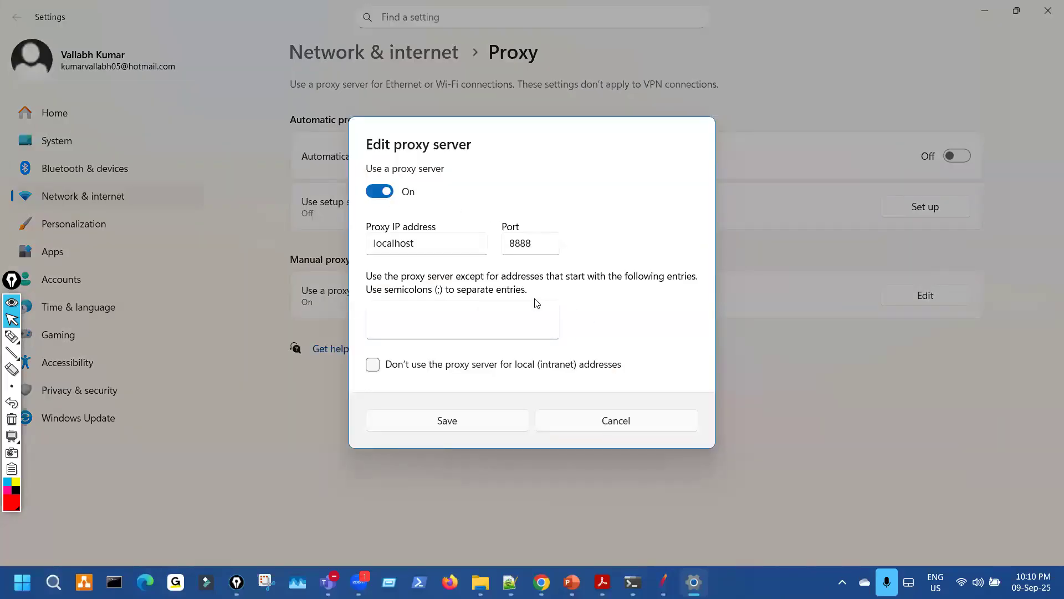
{"action": "left_click", "coordinate": [654, 424]}
{"action": "left_click", "coordinate": [468, 426]}
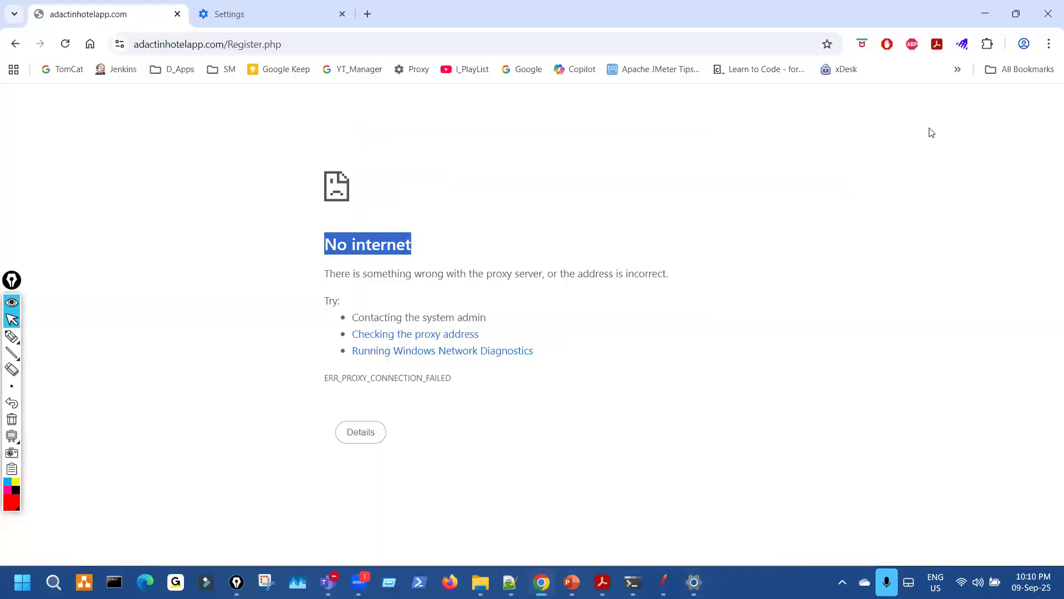
- Open a new Incognito window in Chrome and switch back to JMeter
{"action": "left_click", "coordinate": [1048, 43]}
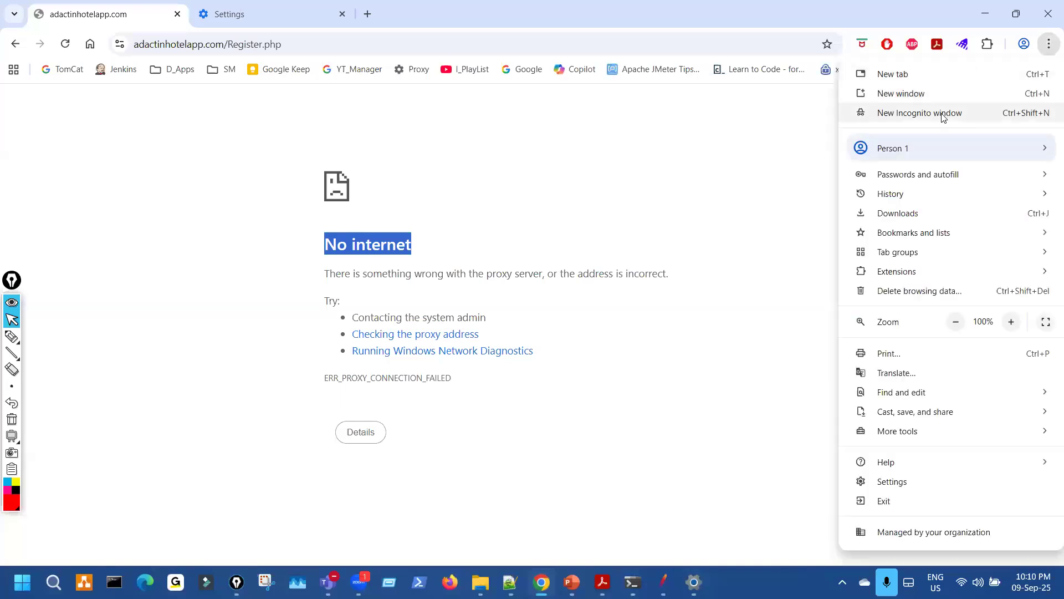
{"action": "left_click", "coordinate": [943, 115]}
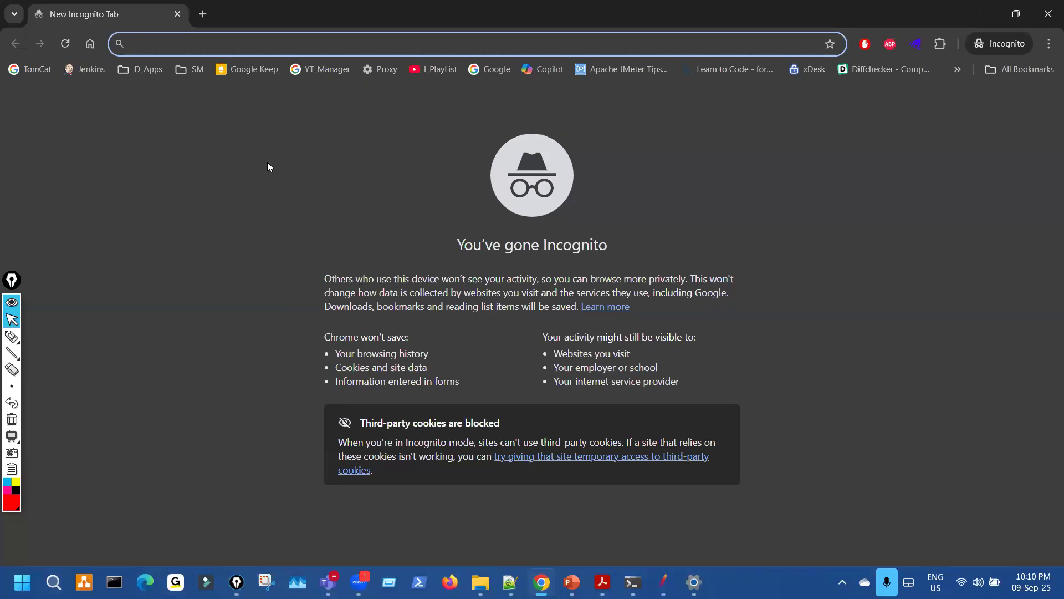
{"action": "key", "text": "alt+Tab"}
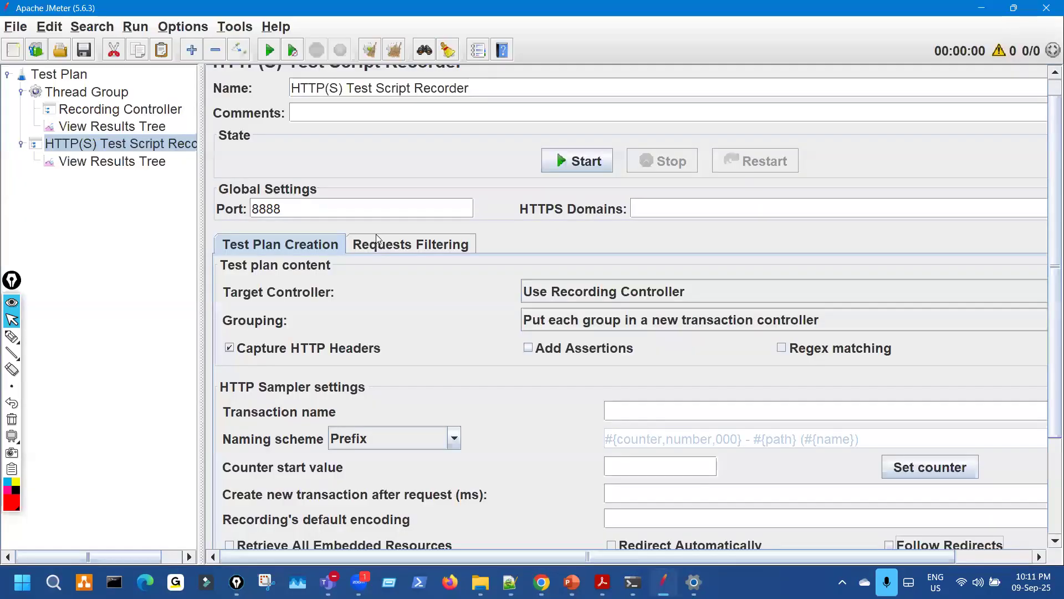
- Circle the test script recorder's Start button in red and clear the mark
{"action": "left_click", "coordinate": [11, 337]}
{"action": "left_click_drag", "start_coordinate": [568, 149], "coordinate": [557, 151]}
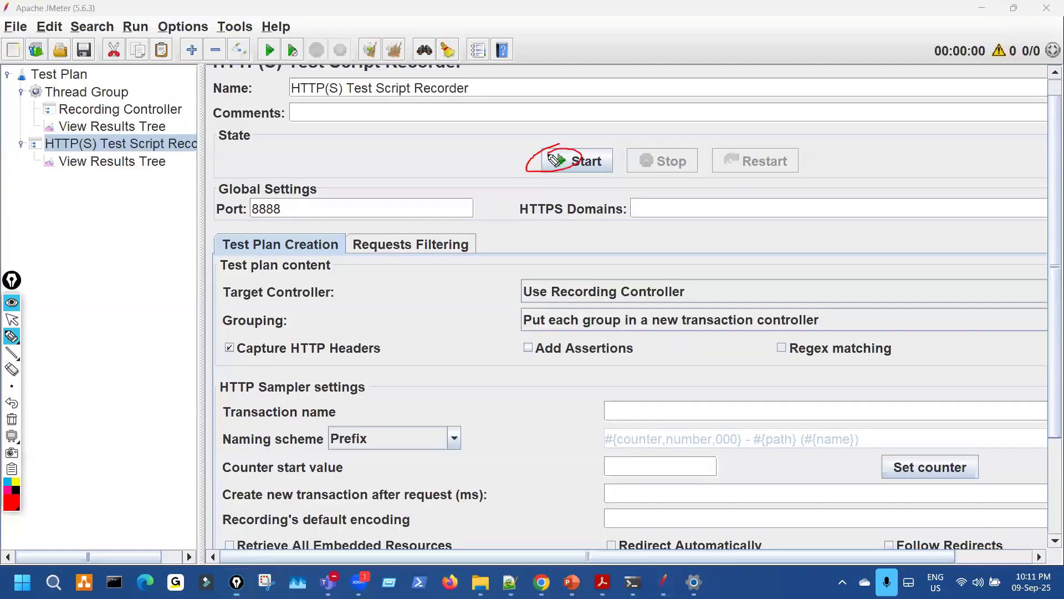
{"action": "key", "text": "Escape"}
- Start the HTTP(S) Test Script Recorder and allow the Java(TM) Platform SE binary through Windows Firewall
{"action": "left_click", "coordinate": [595, 160]}
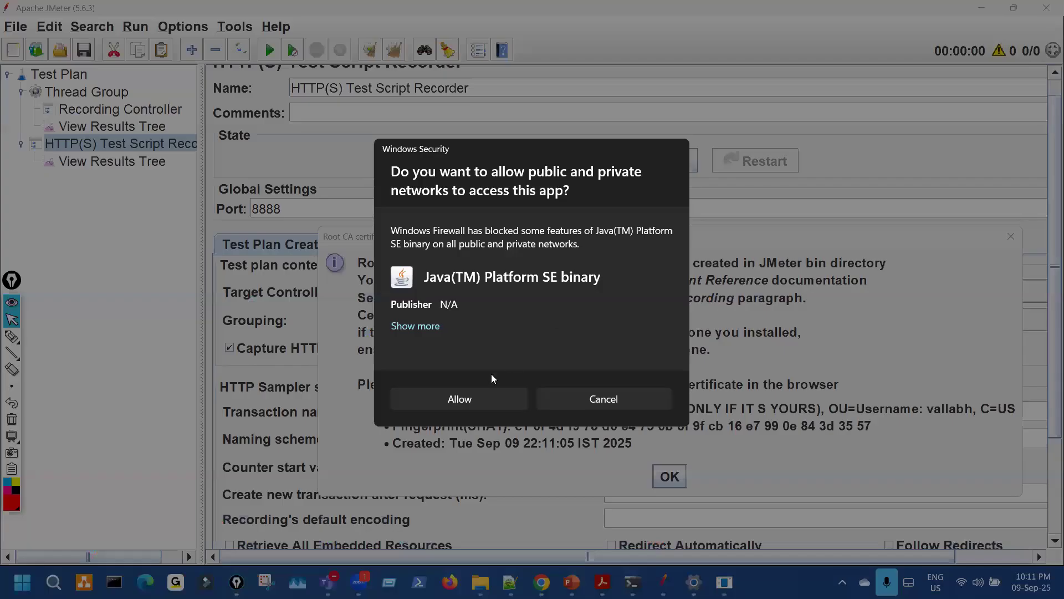
{"action": "left_click", "coordinate": [476, 394]}
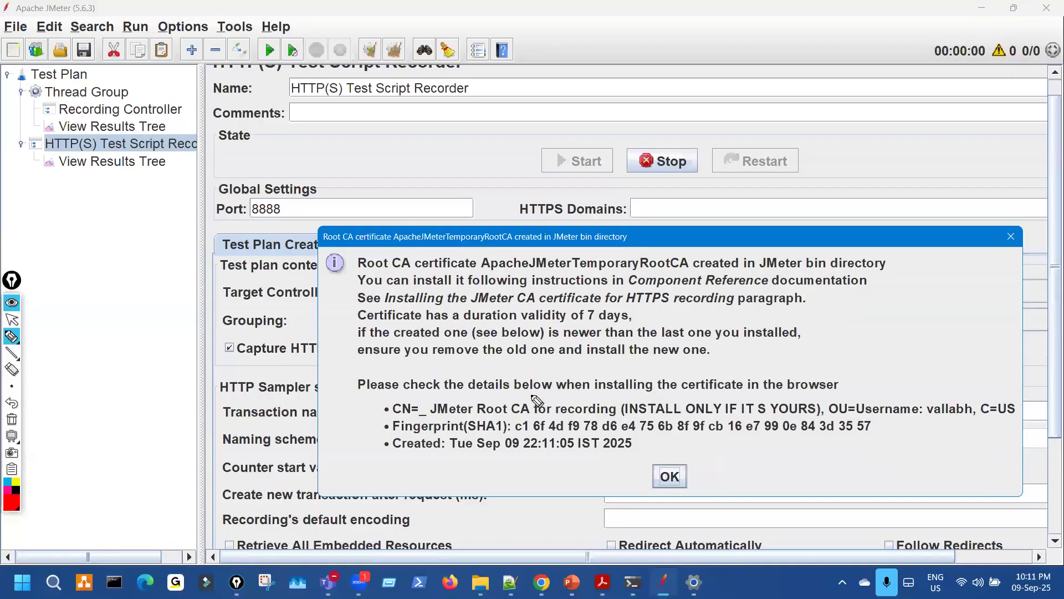
- Circle the root CA certificate message in red, clear the mark, and bring the message back to the front
{"action": "left_click_drag", "start_coordinate": [711, 244], "coordinate": [662, 261]}
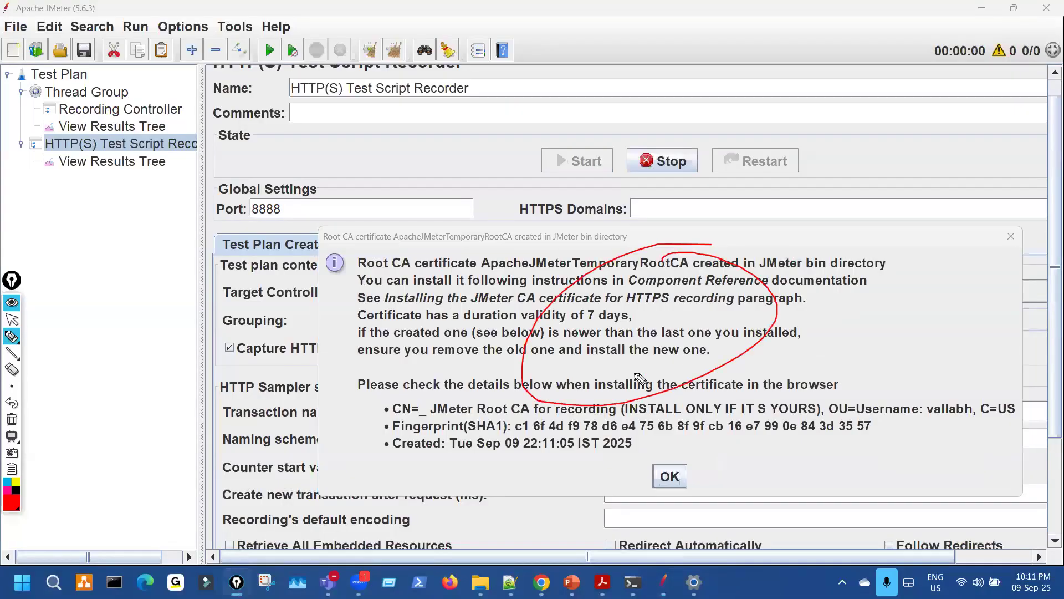
{"action": "key", "text": "ctrl+shift+7"}
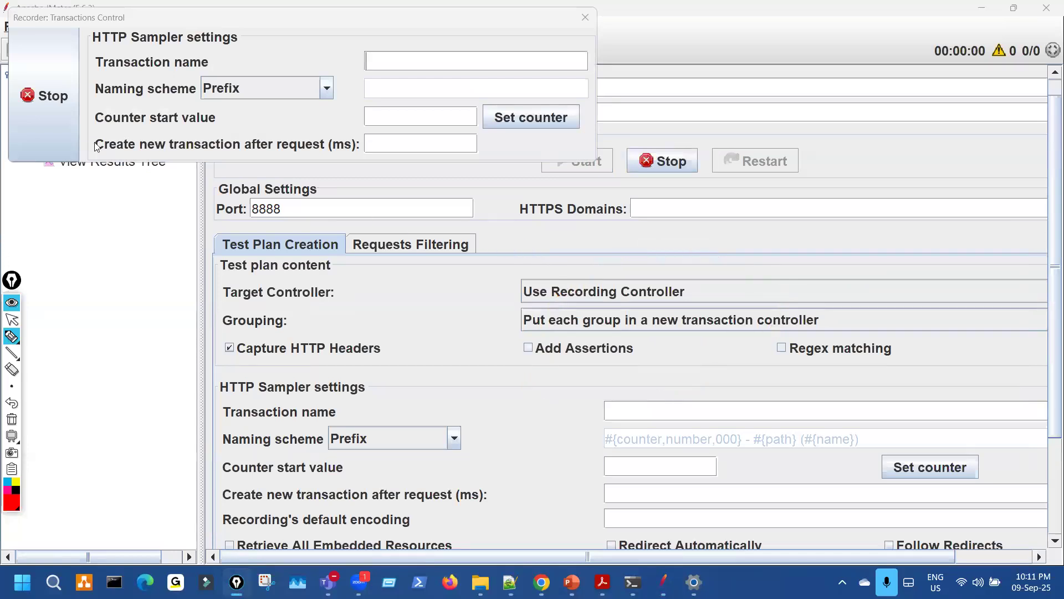
{"action": "key", "text": "ctrl+shift+2"}
{"action": "left_click", "coordinate": [53, 126]}
{"action": "left_click", "coordinate": [587, 160]}
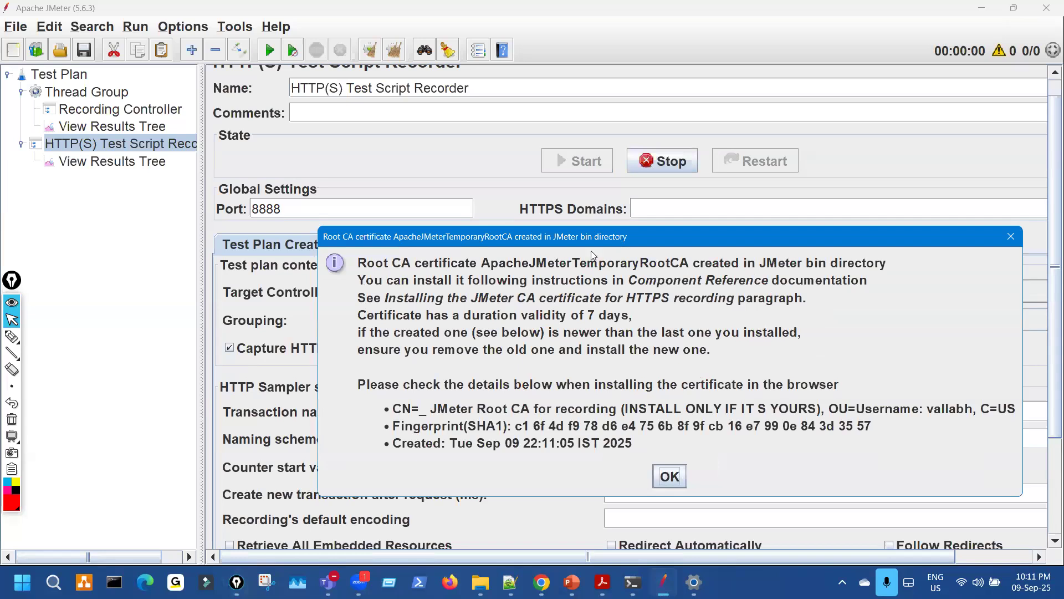
- Circle OK and the 7-day validity in the root CA certificate message, clear the marks, and acknowledge the message
{"action": "key", "text": "ctrl+shift+2"}
{"action": "mouse_move", "coordinate": [624, 359]}
{"action": "left_mouse_down"}
{"action": "mouse_move", "coordinate": [665, 388]}
{"action": "mouse_move", "coordinate": [618, 360]}
{"action": "mouse_move", "coordinate": [683, 352]}
{"action": "left_mouse_up"}
{"action": "left_click_drag", "start_coordinate": [532, 197], "coordinate": [579, 221]}
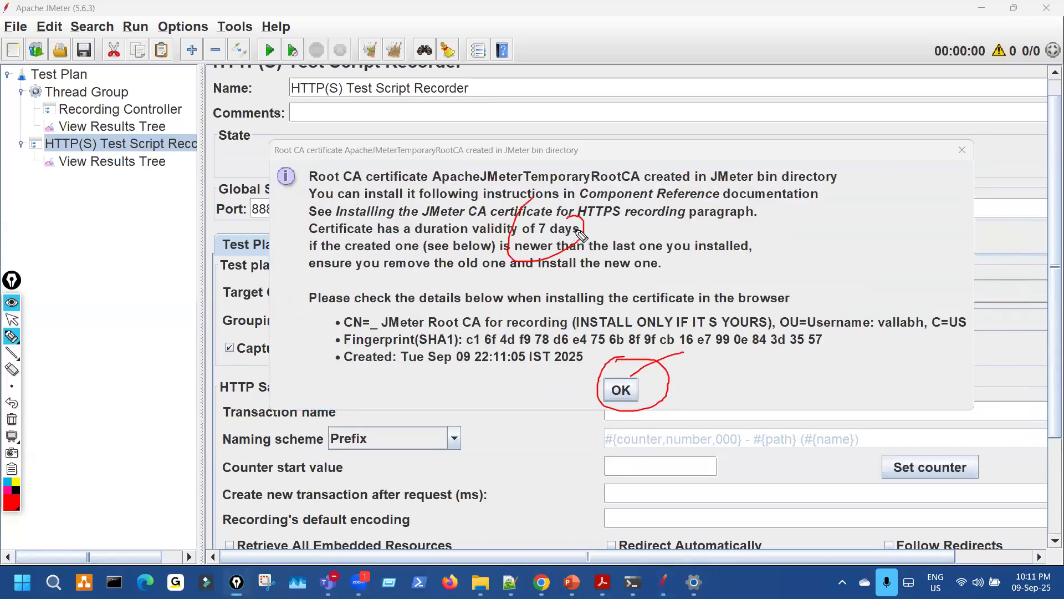
{"action": "key", "text": "ctrl+shift+7"}
{"action": "key", "text": "ctrl+shift+2"}
{"action": "left_click", "coordinate": [616, 391]}
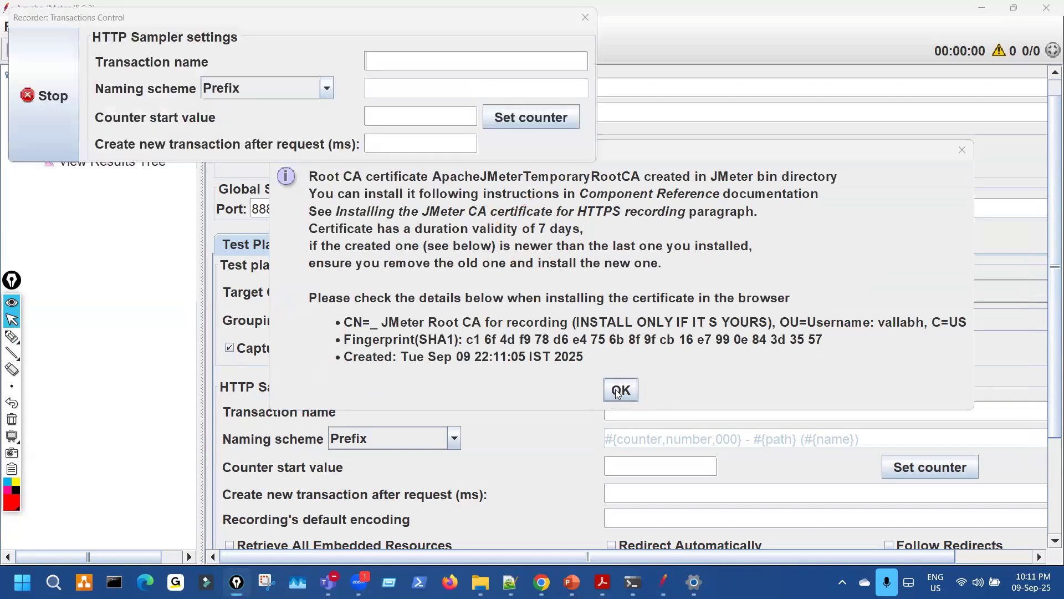
- Move the Recorder: Transactions Control window away from the screen corner, circle its Transaction name field in red, and clear the marks
{"action": "left_click", "coordinate": [330, 25]}
{"action": "left_click_drag", "start_coordinate": [332, 30], "coordinate": [732, 274]}
{"action": "key", "text": "ctrl+shift+1"}
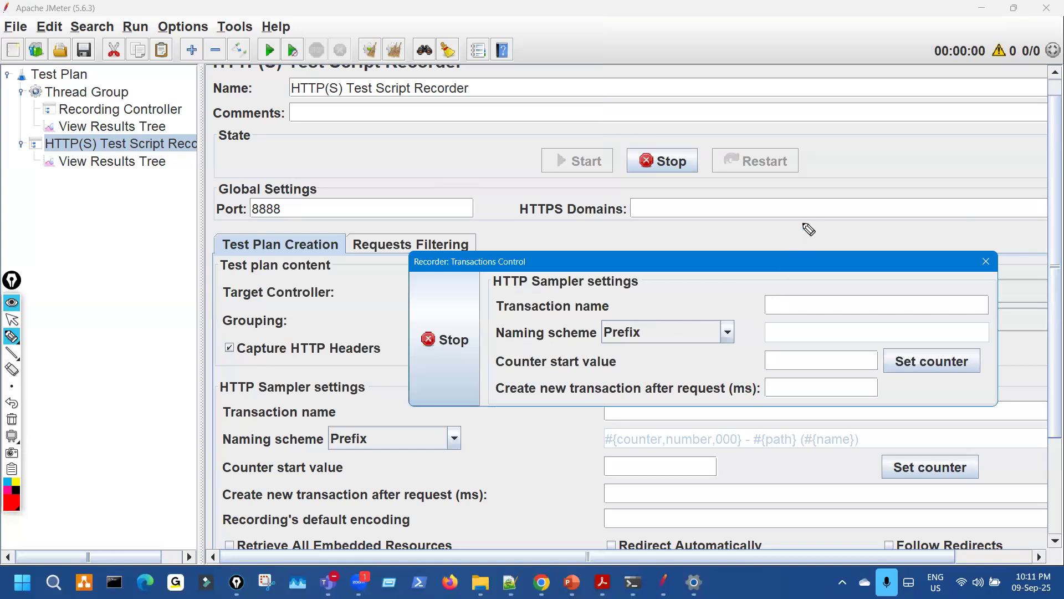
{"action": "left_click_drag", "start_coordinate": [805, 219], "coordinate": [797, 271]}
{"action": "left_click_drag", "start_coordinate": [871, 323], "coordinate": [781, 292]}
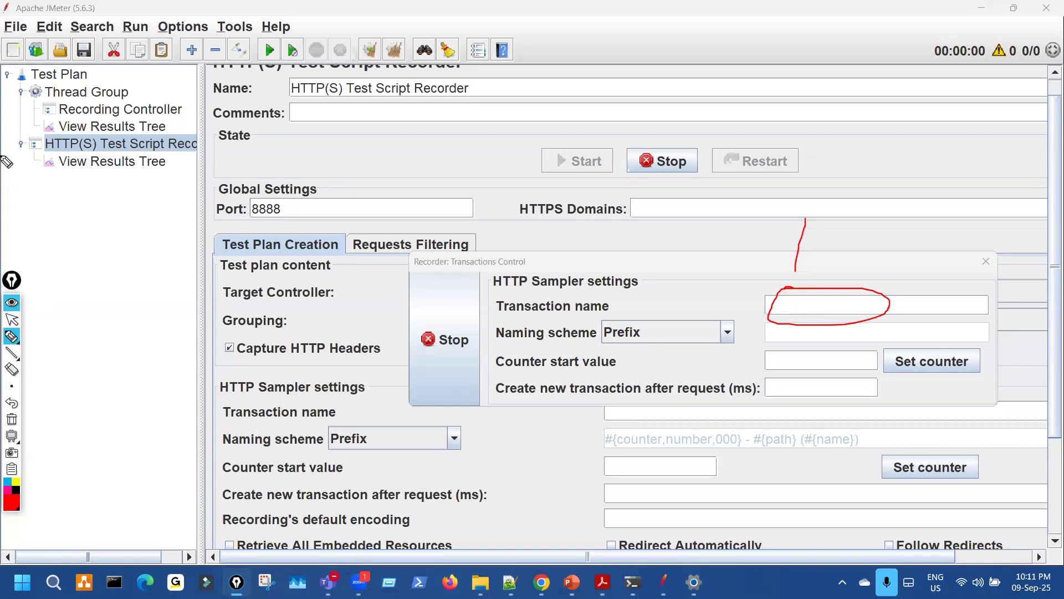
{"action": "key", "text": "Escape"}
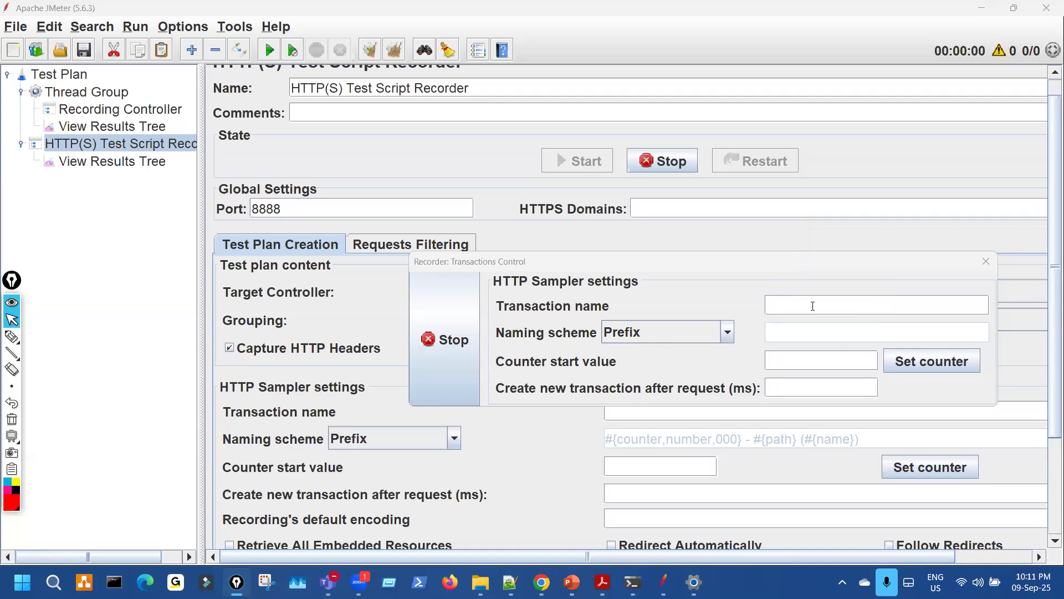
- Switch to Chrome's Incognito window, keeping the Transactions Control window in front of it
{"action": "left_click", "coordinate": [812, 306]}
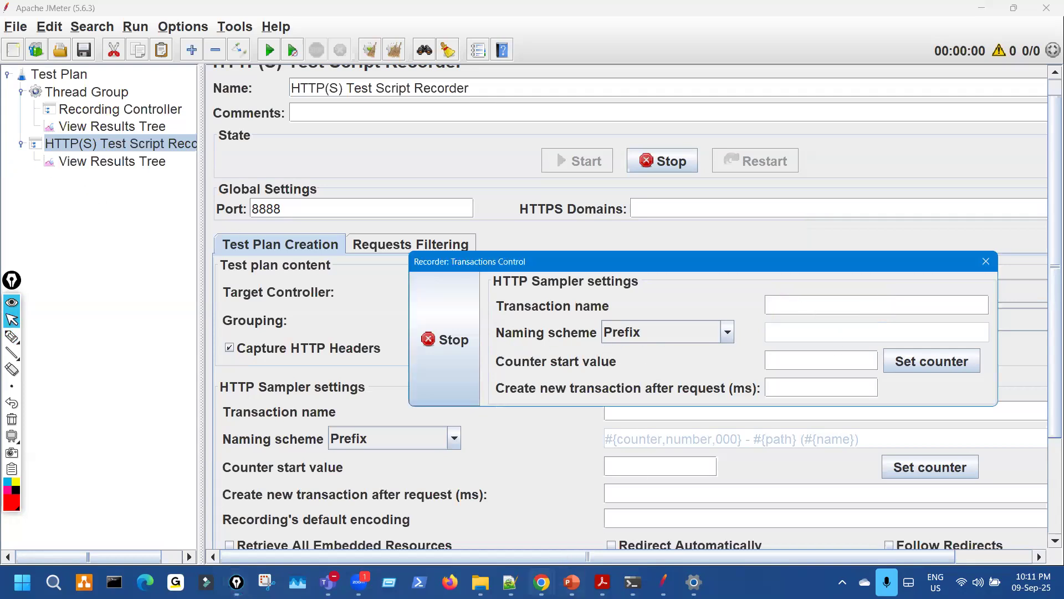
{"action": "left_click", "coordinate": [542, 581]}
{"action": "left_click", "coordinate": [562, 503]}
- Mark the Incognito address bar, handwrite transaction numbering notes starting with T01 in red, and clear the drawings
{"action": "key", "text": "ctrl+shift+3"}
{"action": "mouse_move", "coordinate": [167, 33]}
{"action": "left_mouse_down"}
{"action": "mouse_move", "coordinate": [164, 57]}
{"action": "mouse_move", "coordinate": [159, 43]}
{"action": "left_mouse_up"}
{"action": "left_click_drag", "start_coordinate": [112, 236], "coordinate": [153, 218]}
{"action": "mouse_move", "coordinate": [142, 221]}
{"action": "left_mouse_down"}
{"action": "mouse_move", "coordinate": [140, 264]}
{"action": "mouse_move", "coordinate": [161, 224]}
{"action": "mouse_move", "coordinate": [199, 225]}
{"action": "left_mouse_up"}
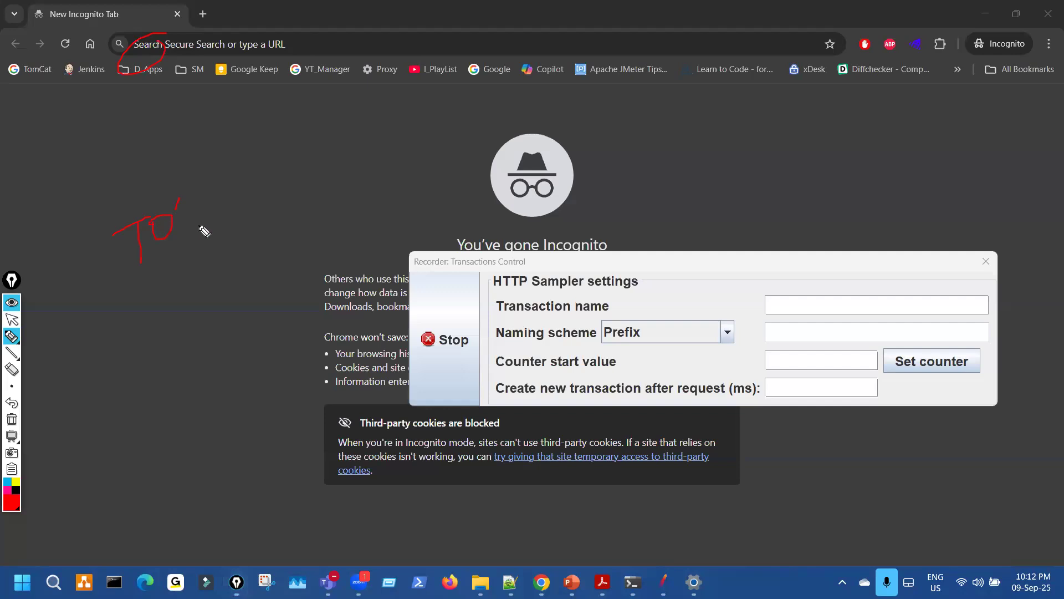
{"action": "left_click_drag", "start_coordinate": [141, 277], "coordinate": [182, 249]}
{"action": "left_click_drag", "start_coordinate": [186, 228], "coordinate": [221, 212]}
{"action": "left_click_drag", "start_coordinate": [129, 211], "coordinate": [120, 217]}
{"action": "left_click_drag", "start_coordinate": [155, 271], "coordinate": [286, 203]}
{"action": "mouse_move", "coordinate": [292, 148]}
{"action": "left_mouse_down"}
{"action": "mouse_move", "coordinate": [307, 198]}
{"action": "mouse_move", "coordinate": [309, 189]}
{"action": "left_mouse_up"}
{"action": "mouse_move", "coordinate": [313, 139]}
{"action": "left_mouse_down"}
{"action": "mouse_move", "coordinate": [319, 168]}
{"action": "mouse_move", "coordinate": [347, 167]}
{"action": "mouse_move", "coordinate": [409, 107]}
{"action": "left_mouse_up"}
{"action": "key", "text": "Escape"}
- Set the recorder's transaction name to T01_HomePage and reposition the Transactions Control window over the Incognito page
{"action": "left_click", "coordinate": [781, 305]}
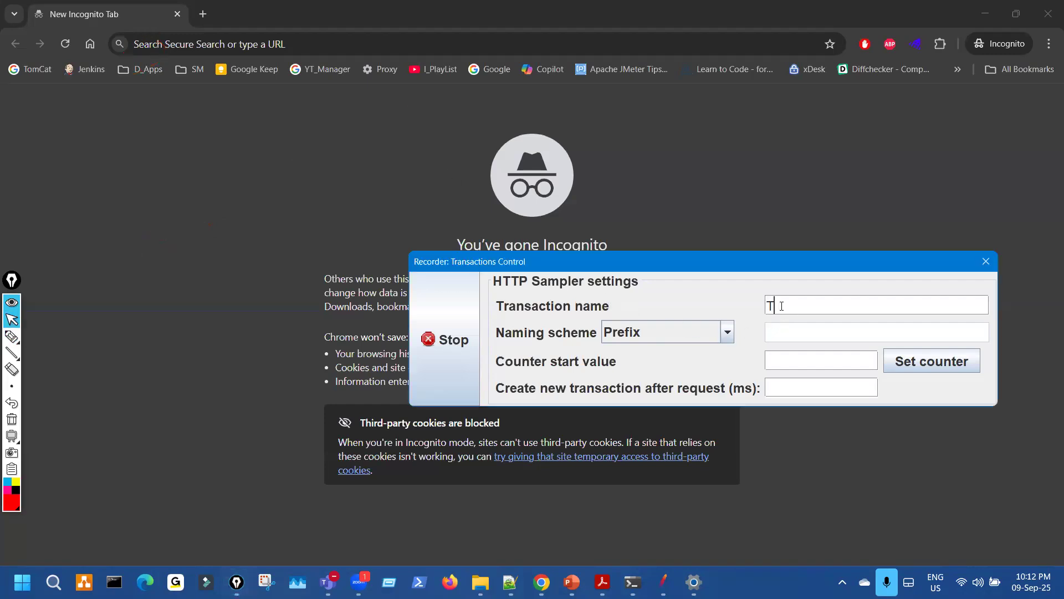
{"action": "type", "text": "T01_HomePag"}
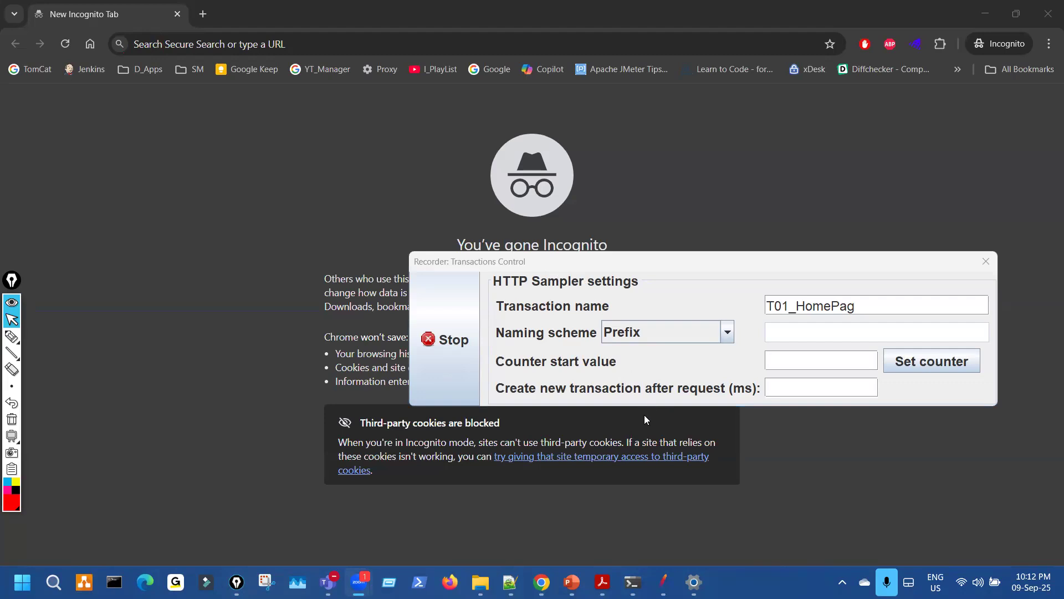
{"action": "left_click", "coordinate": [875, 309]}
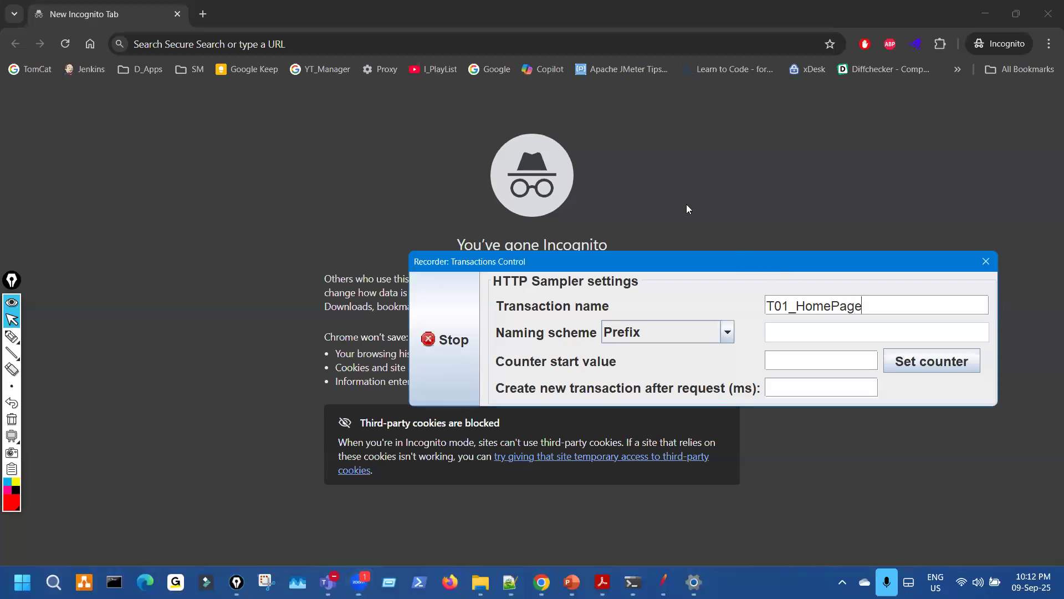
{"action": "left_click_drag", "start_coordinate": [781, 253], "coordinate": [687, 206]}
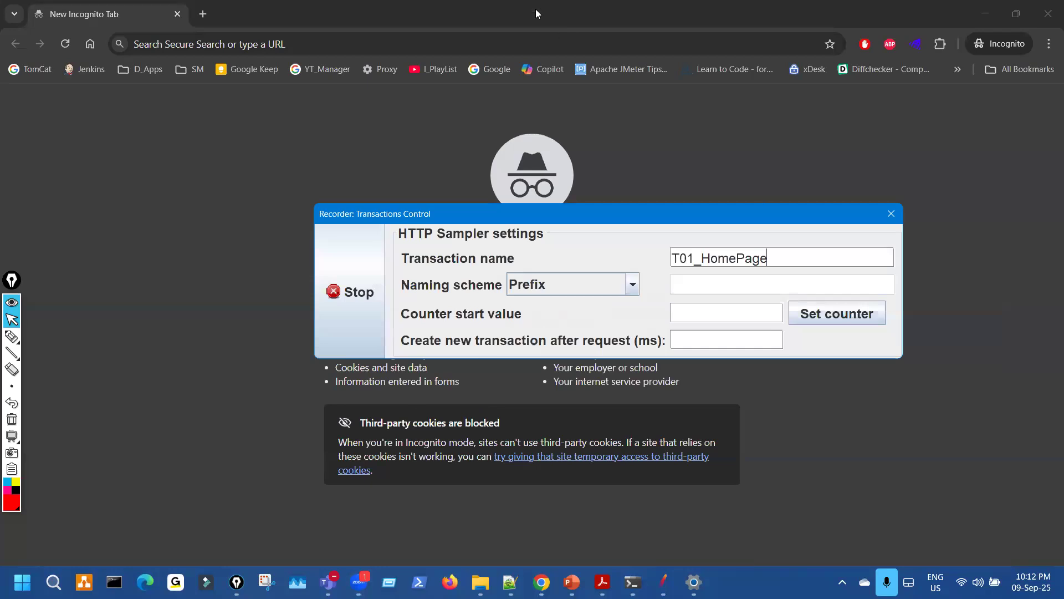
{"action": "left_click", "coordinate": [732, 114]}
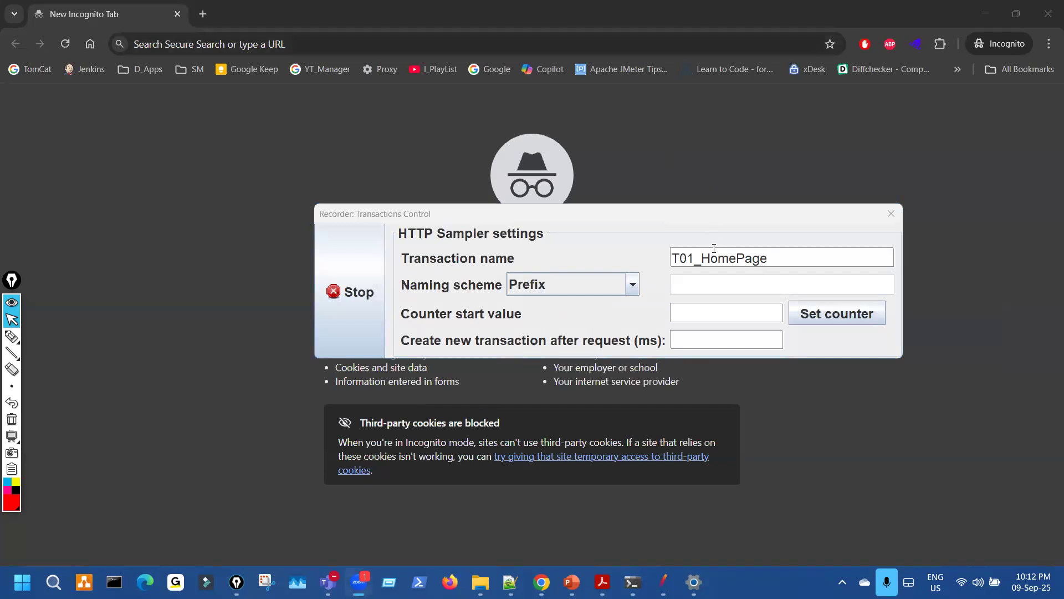
- Highlight the transaction name T01_HomePage, mark it in red, and clear the marks
{"action": "left_click", "coordinate": [676, 250]}
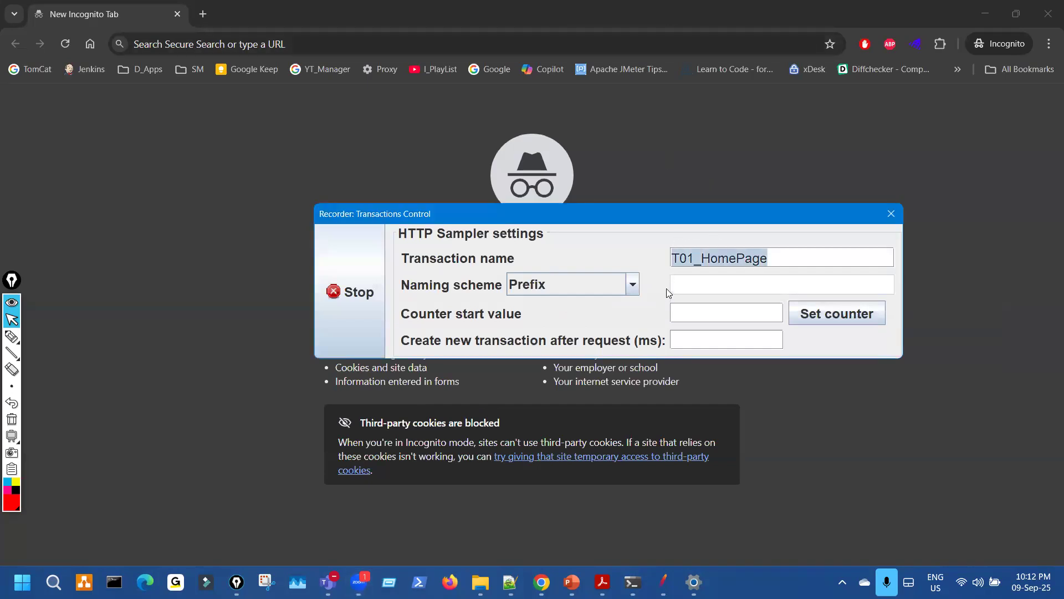
{"action": "key", "text": "p"}
{"action": "mouse_move", "coordinate": [704, 137]}
{"action": "left_mouse_down"}
{"action": "mouse_move", "coordinate": [709, 210]}
{"action": "mouse_move", "coordinate": [672, 297]}
{"action": "left_mouse_up"}
{"action": "left_click_drag", "start_coordinate": [707, 224], "coordinate": [673, 236]}
{"action": "left_click_drag", "start_coordinate": [666, 284], "coordinate": [752, 276]}
{"action": "key", "text": "Escape"}
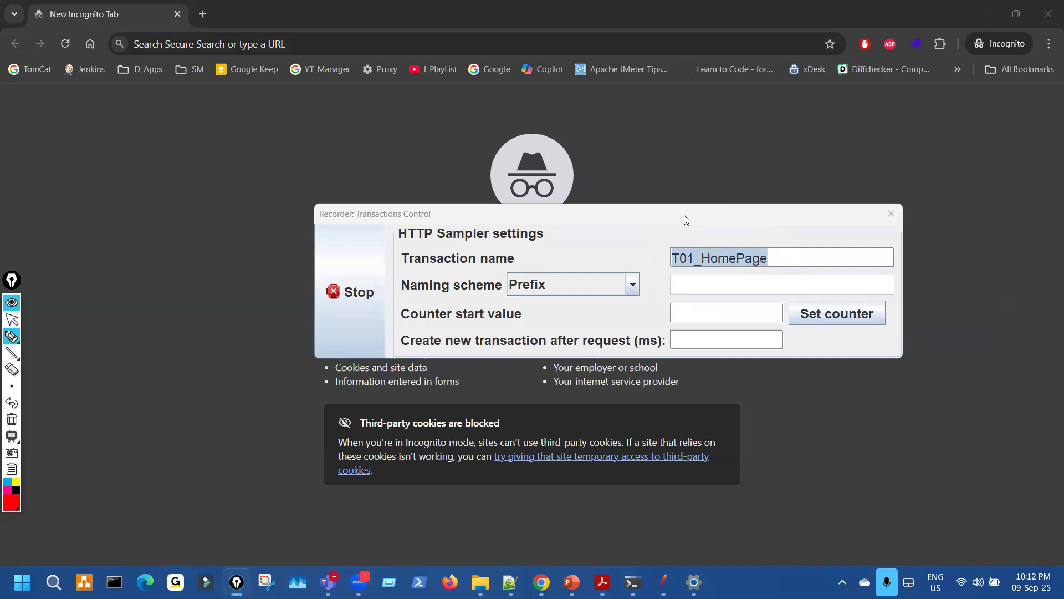
- Move the Transactions Control window off the Incognito page's centre, mark the address bar in red, and clear the mark
{"action": "left_click_drag", "start_coordinate": [686, 223], "coordinate": [838, 298]}
{"action": "key", "text": "p"}
{"action": "left_click_drag", "start_coordinate": [175, 36], "coordinate": [307, 59]}
{"action": "key", "text": "Escape"}
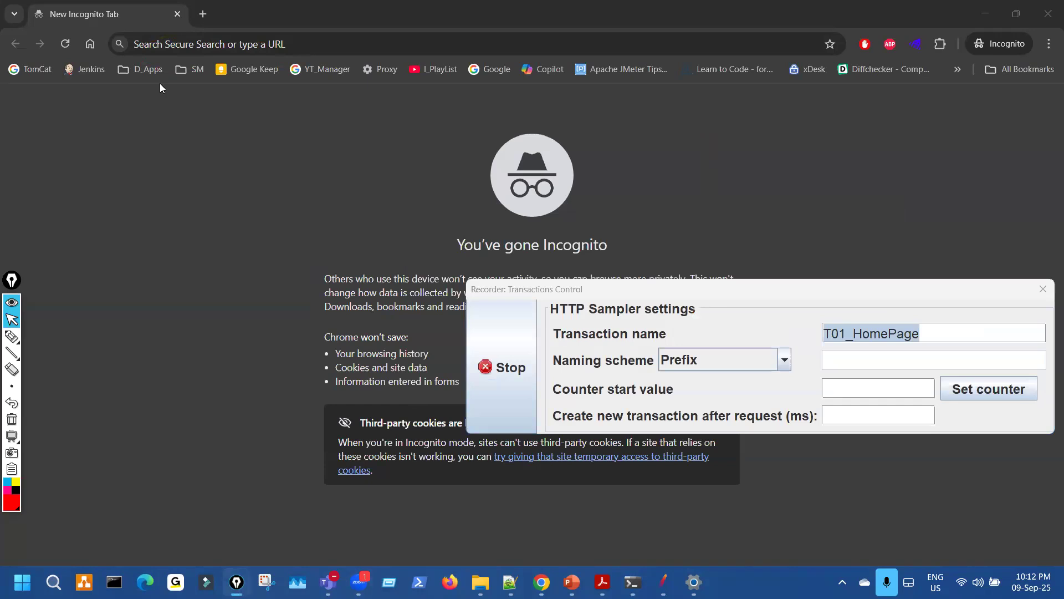
- Check the D_Apps bookmark folder, close it, and switch to the regular Chrome window with the Adactin Register.php page
{"action": "left_click", "coordinate": [152, 74]}
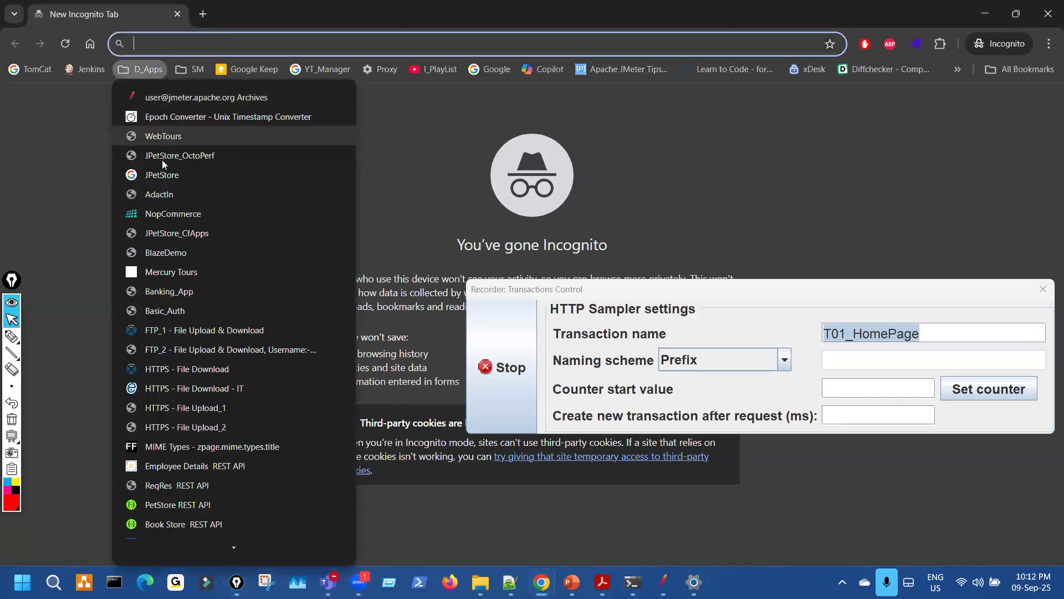
{"action": "left_click", "coordinate": [78, 165]}
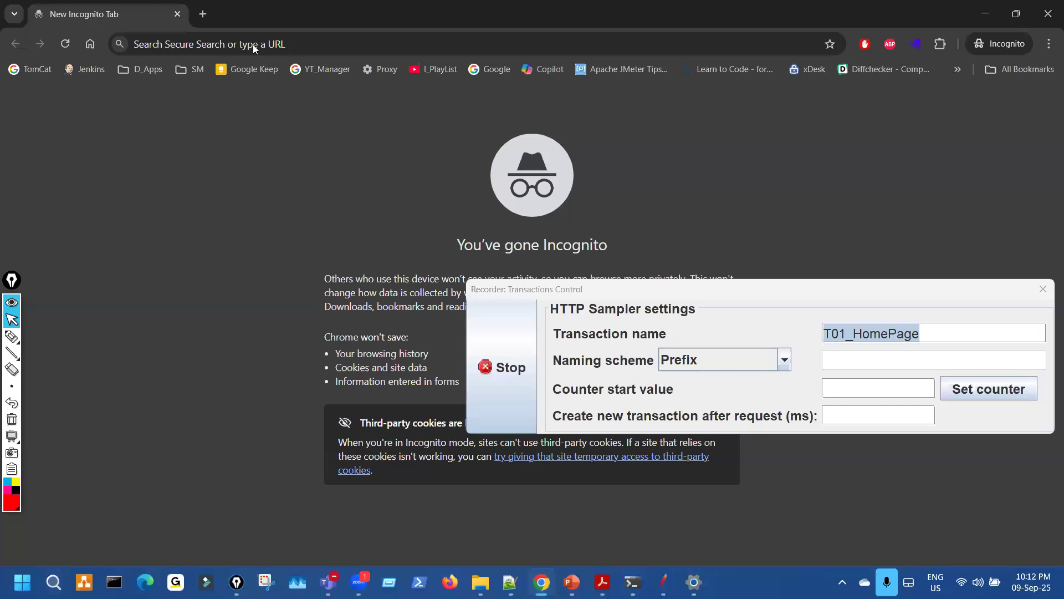
{"action": "double_click", "coordinate": [298, 24]}
{"action": "double_click", "coordinate": [298, 24]}
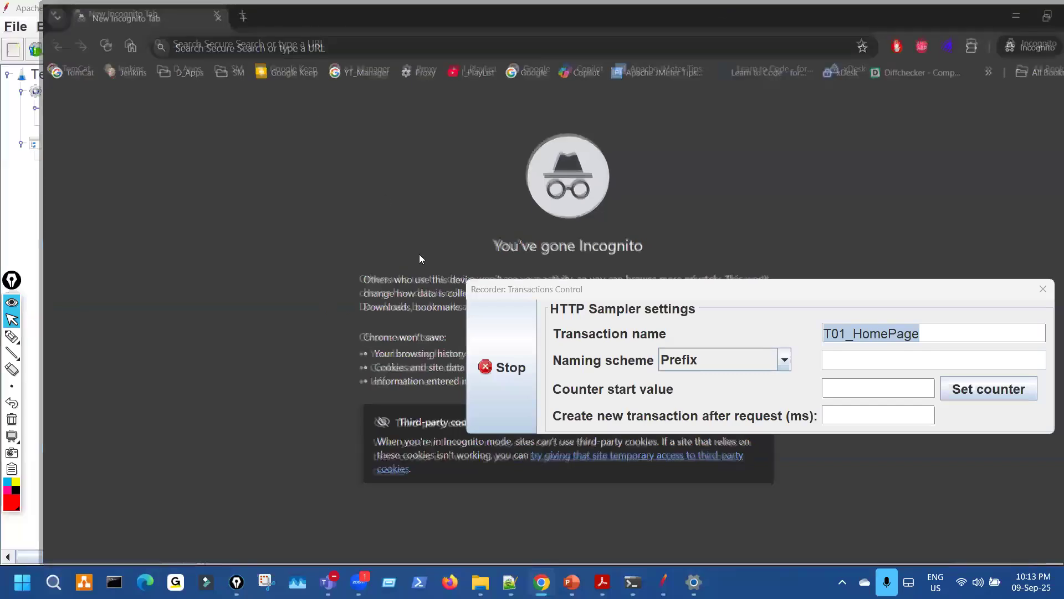
{"action": "mouse_move", "coordinate": [544, 580]}
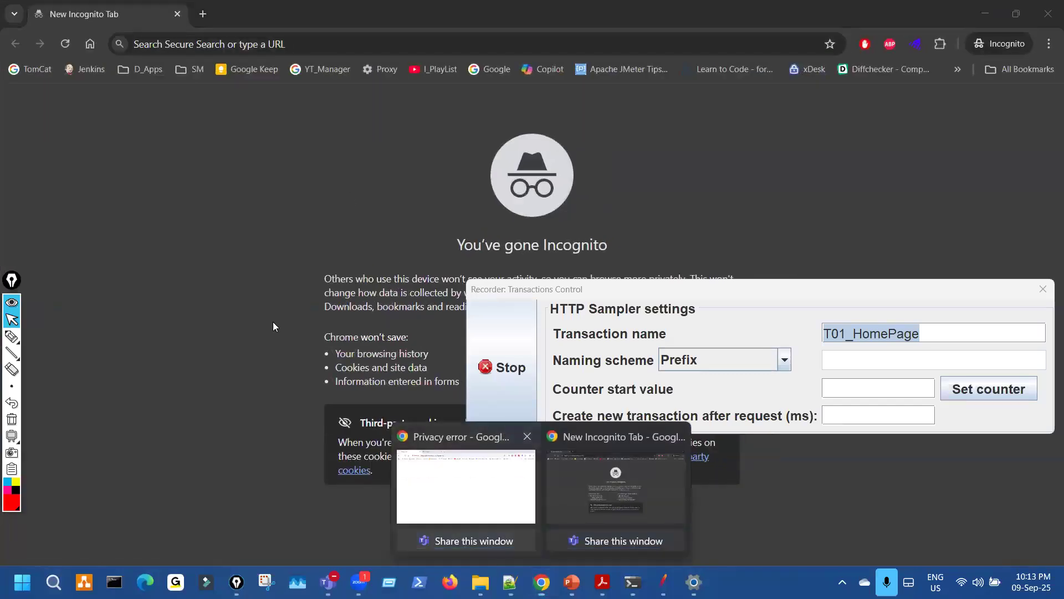
{"action": "left_click", "coordinate": [467, 487]}
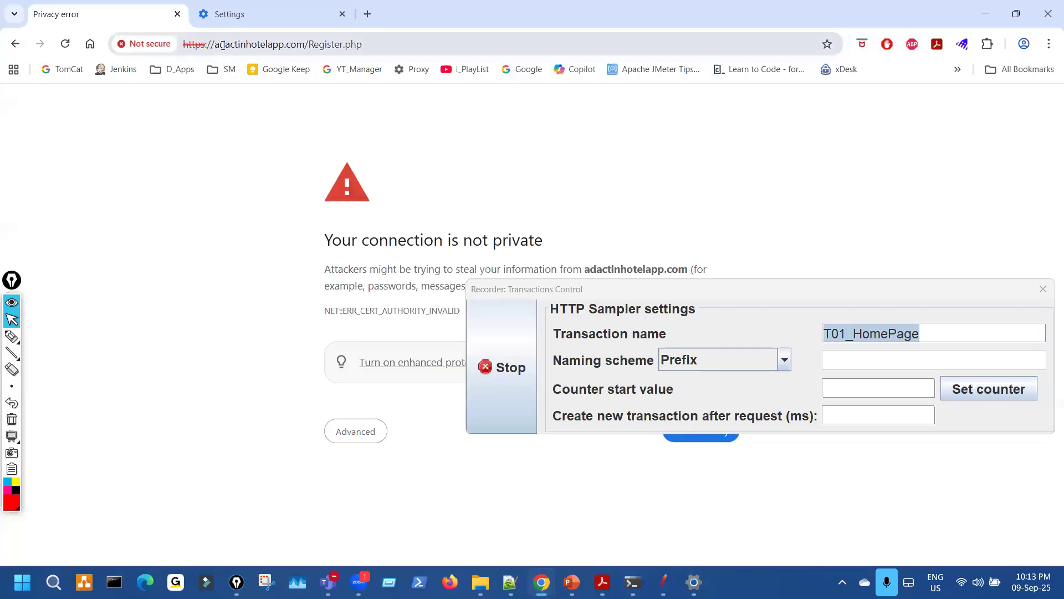
- Copy the domain adactinhotelapp.com from the Register.php page's address
{"action": "double_click", "coordinate": [284, 45]}
{"action": "left_click_drag", "start_coordinate": [304, 45], "coordinate": [218, 46]}
{"action": "key", "text": "ctrl+c"}
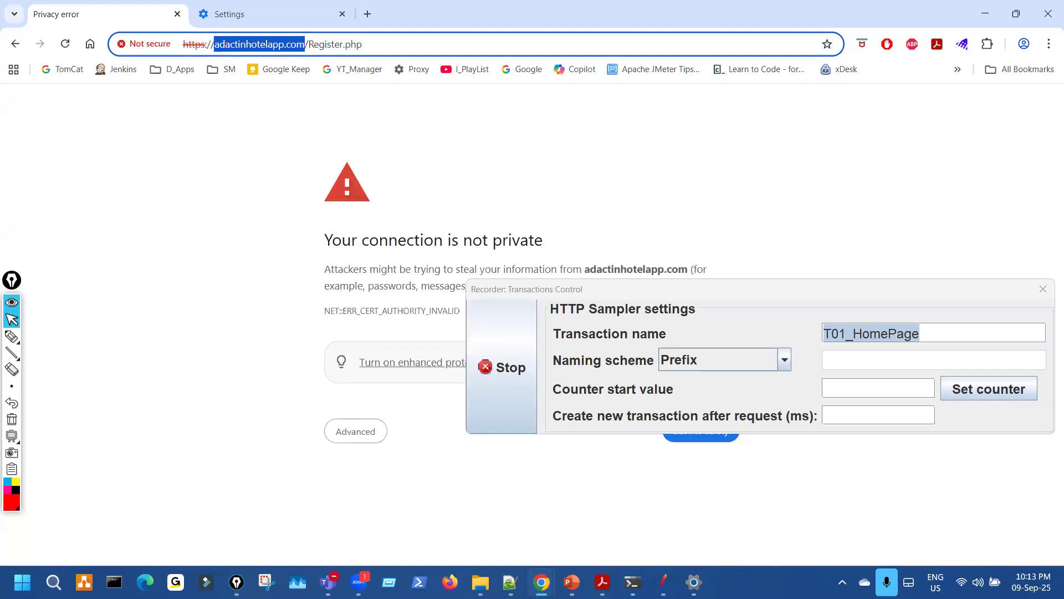
- Review the running recorder in JMeter, then the proxy server setup slide in the JMeter notes in PowerPoint
{"action": "mouse_move", "coordinate": [638, 575]}
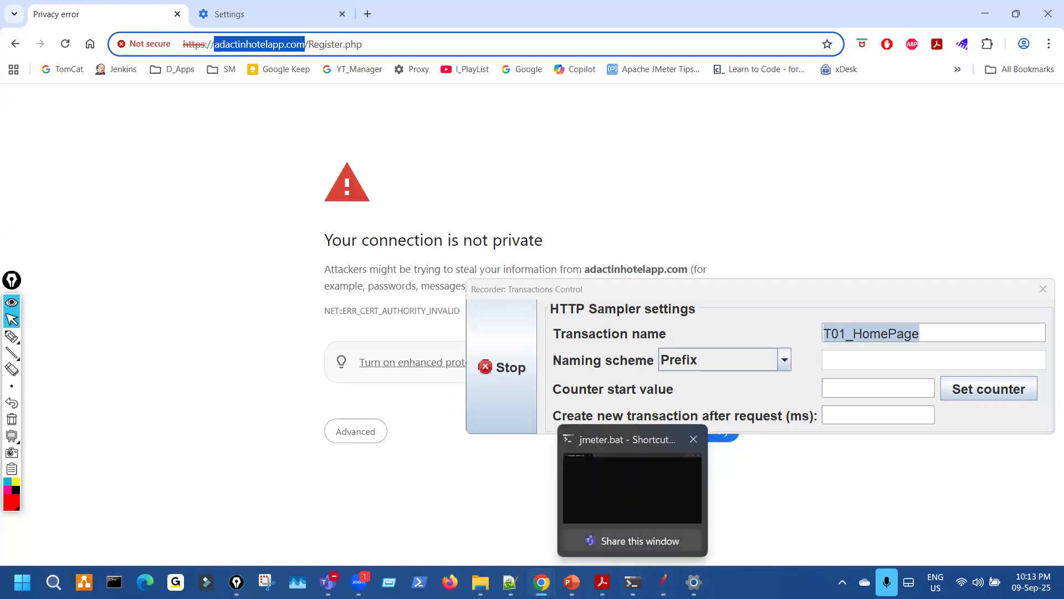
{"action": "mouse_move", "coordinate": [693, 581]}
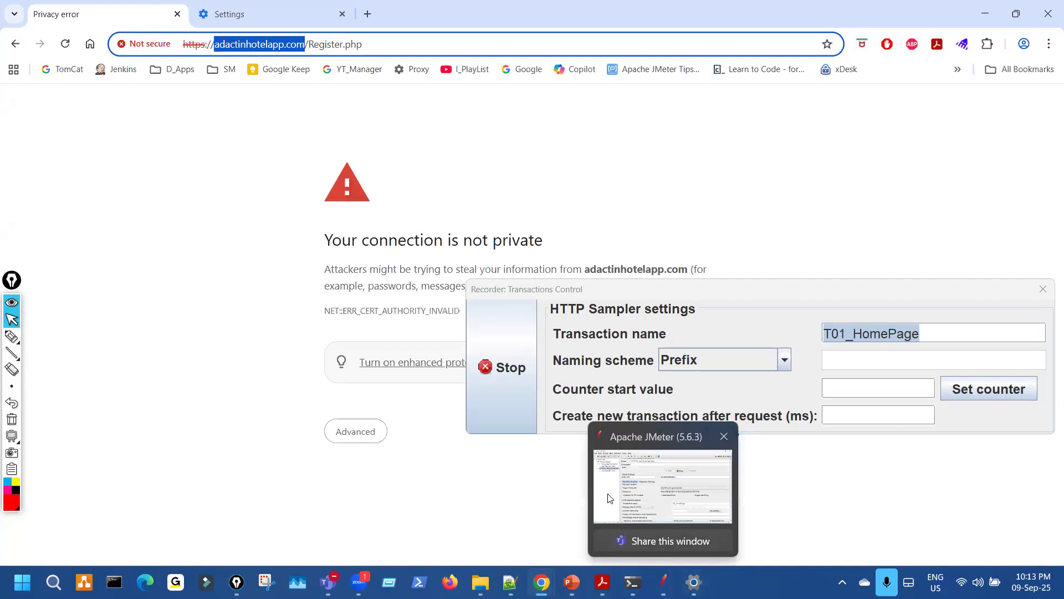
{"action": "left_click", "coordinate": [608, 494]}
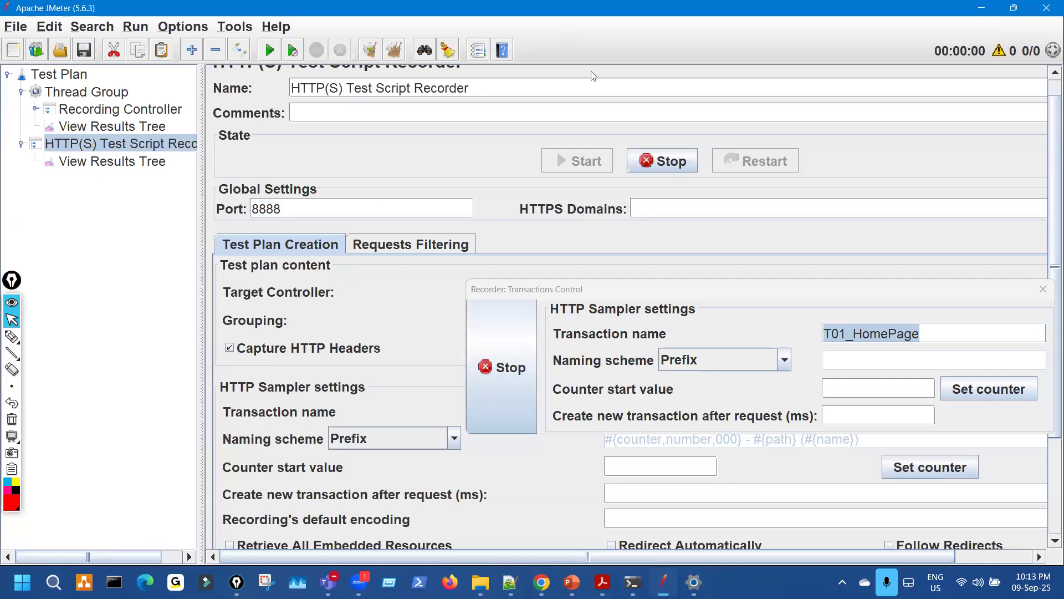
{"action": "left_click", "coordinate": [507, 379]}
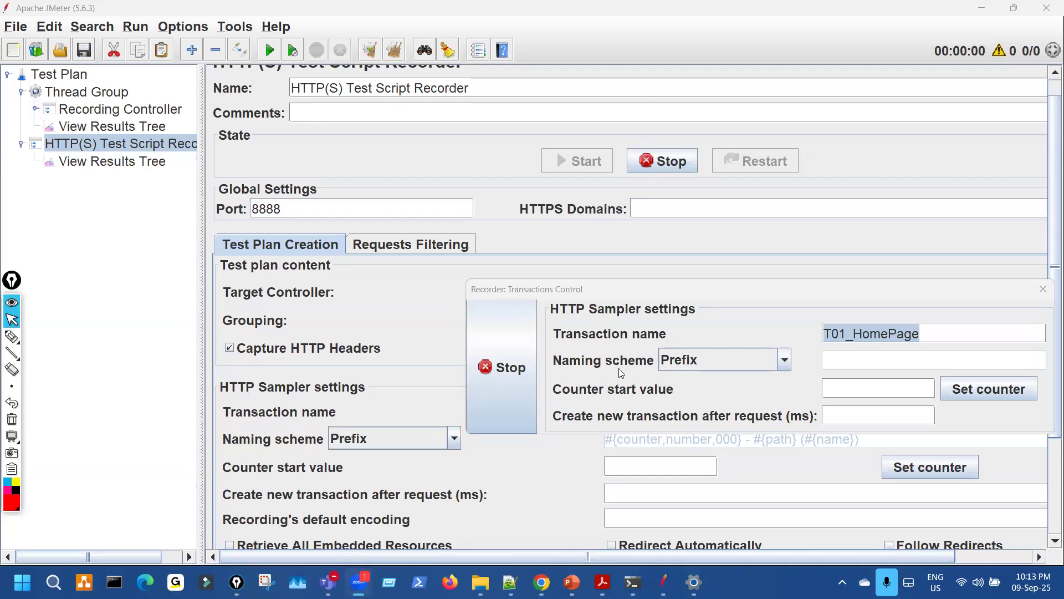
{"action": "left_click_drag", "start_coordinate": [516, 292], "coordinate": [490, 306]}
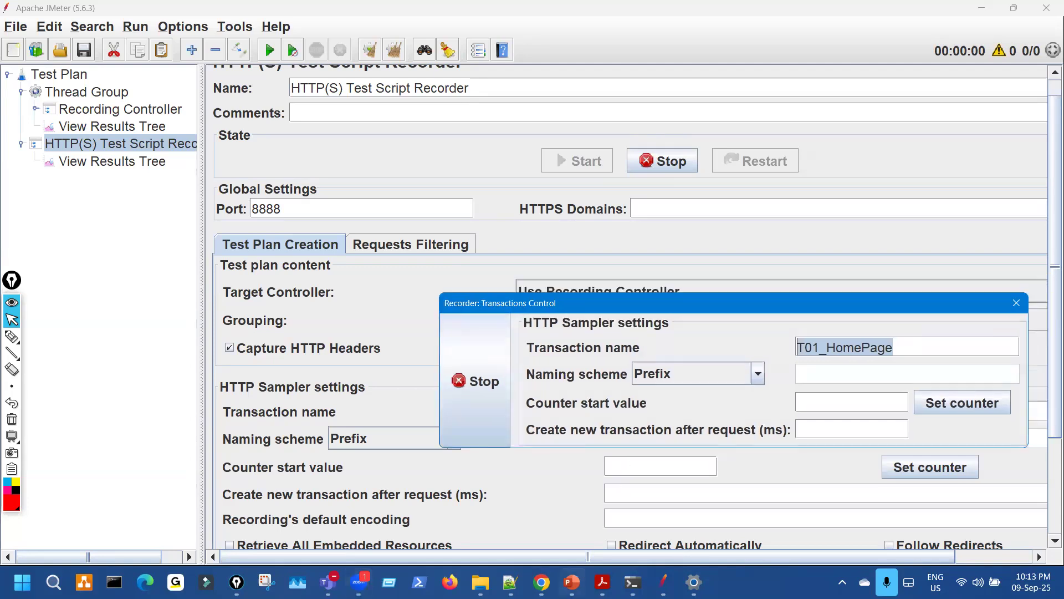
{"action": "mouse_move", "coordinate": [579, 580]}
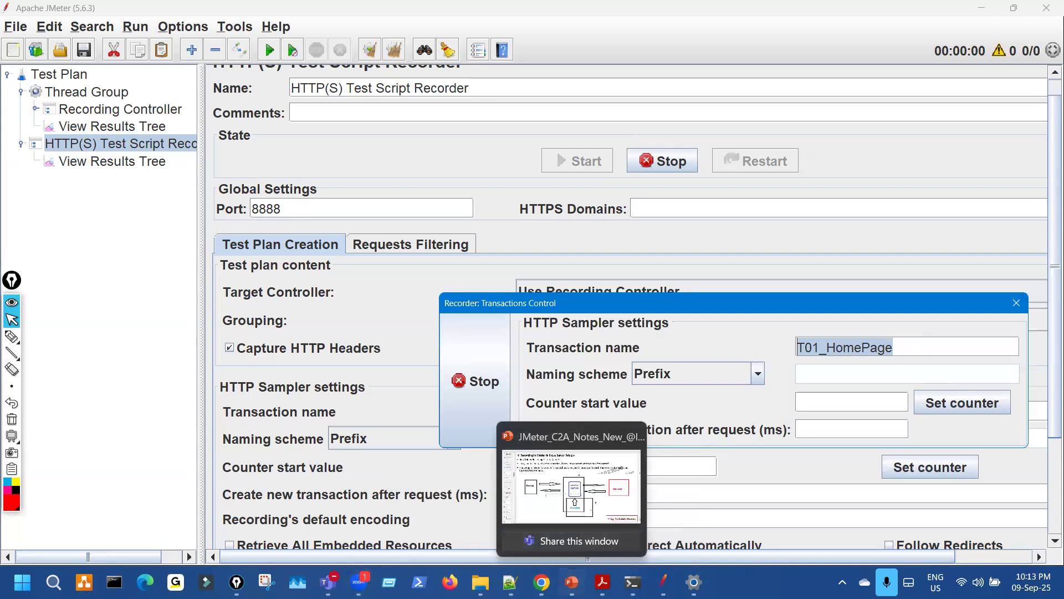
{"action": "left_click", "coordinate": [571, 486]}
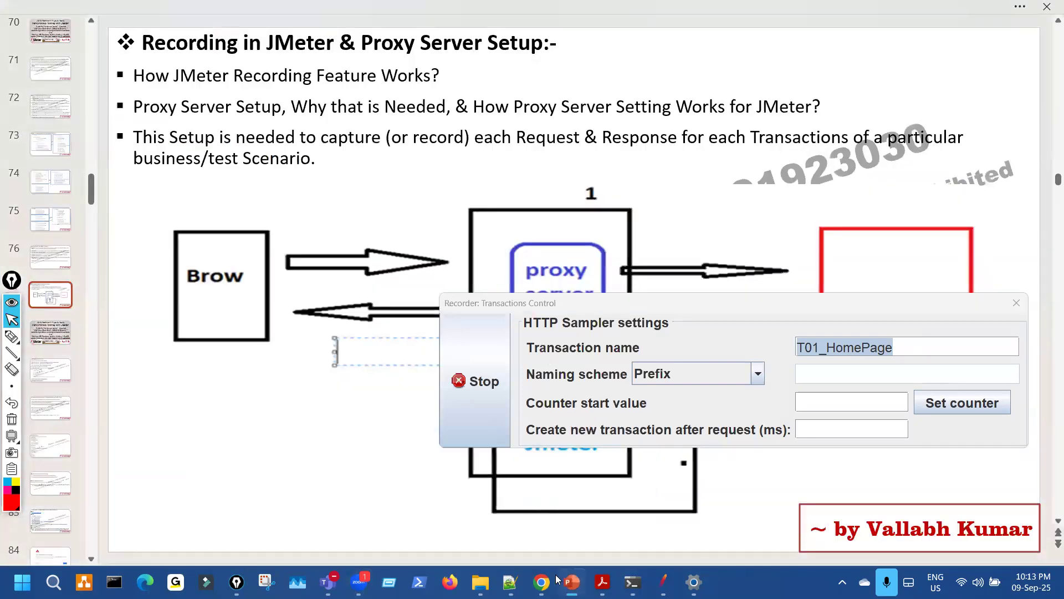
- Switch to the Incognito Chrome window, shift the Transactions Control window down, and load the copied address adactinhotelapp.com
{"action": "mouse_move", "coordinate": [555, 570]}
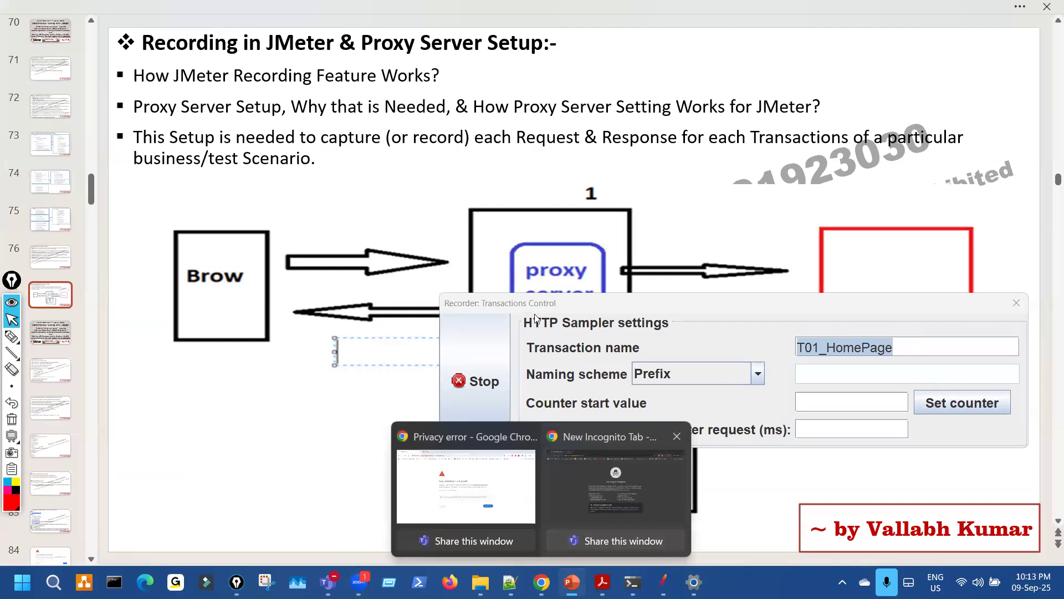
{"action": "left_click", "coordinate": [614, 485]}
{"action": "left_click_drag", "start_coordinate": [560, 301], "coordinate": [458, 369]}
{"action": "left_click", "coordinate": [825, 412]}
{"action": "left_click_drag", "start_coordinate": [791, 415], "coordinate": [733, 416]}
{"action": "left_click", "coordinate": [208, 42]}
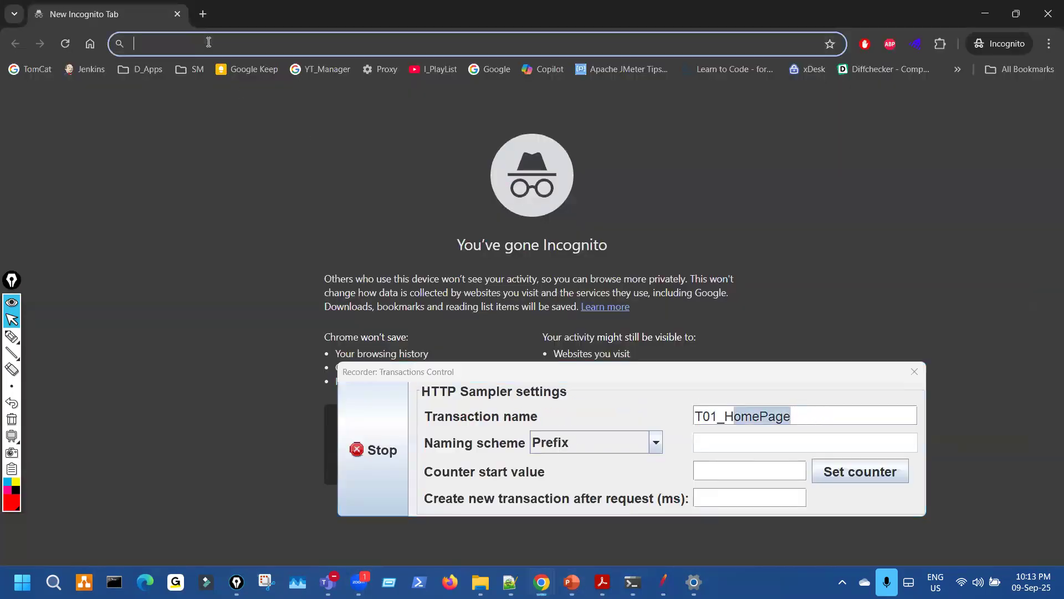
{"action": "key", "text": "ctrl+v"}
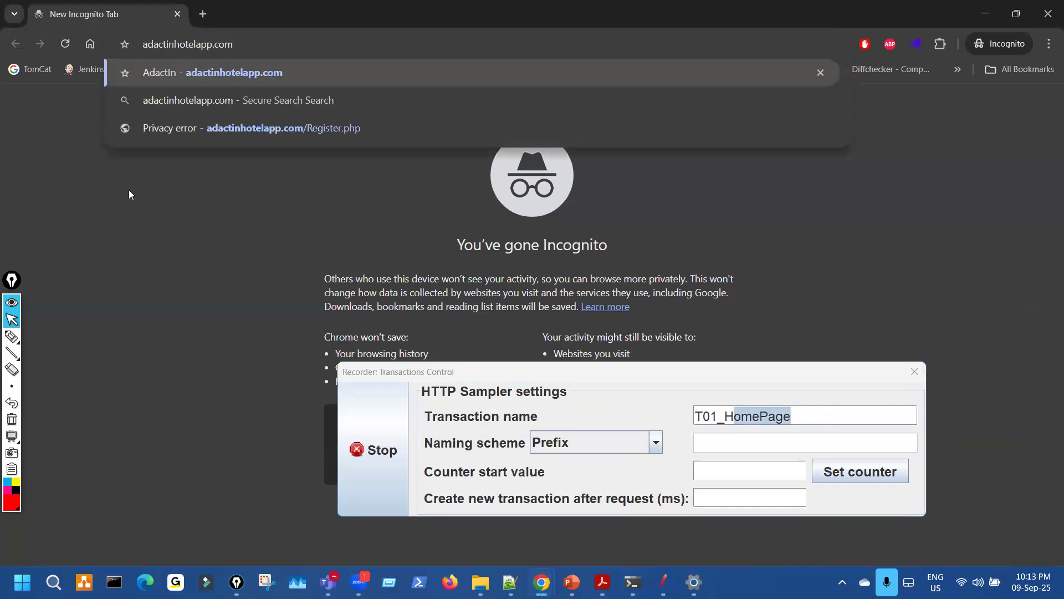
{"action": "key", "text": "Return"}
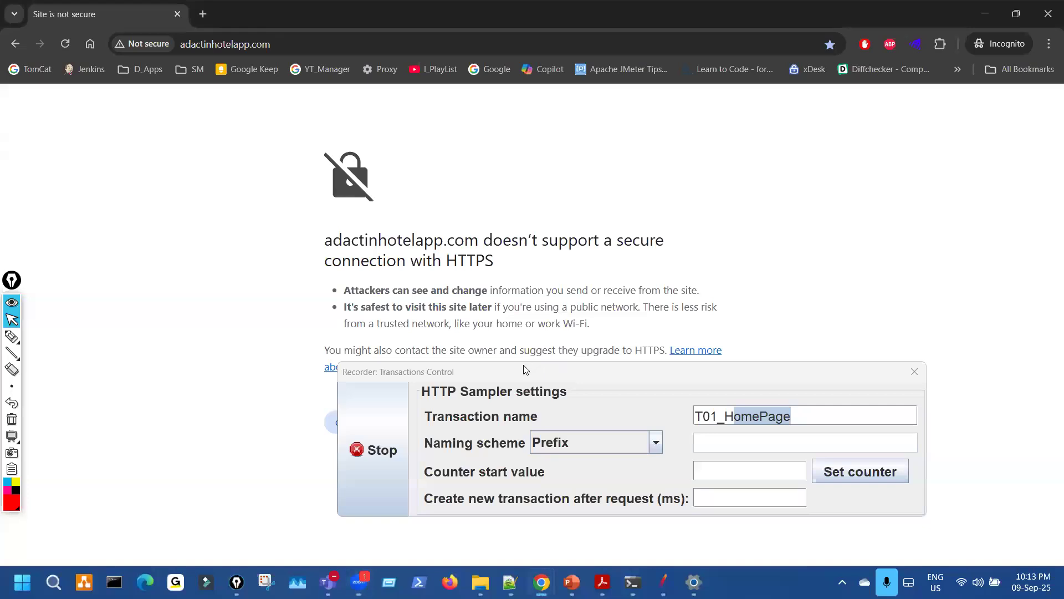
- Move the Transactions Control window off the HTTPS warning and continue to the Adactin site
{"action": "left_click_drag", "start_coordinate": [523, 365], "coordinate": [541, 346]}
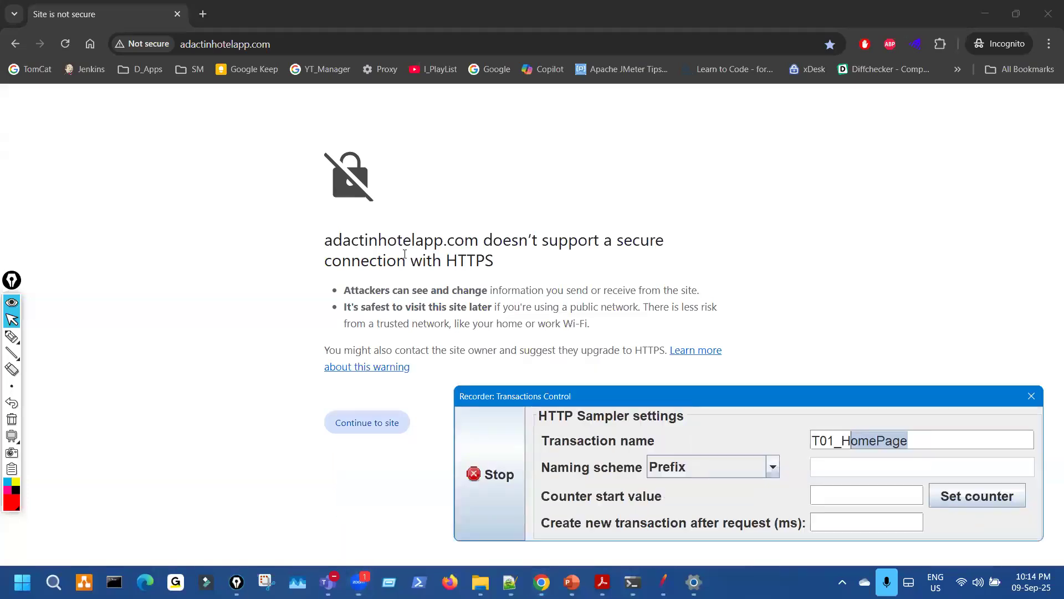
{"action": "left_click_drag", "start_coordinate": [358, 241], "coordinate": [445, 261]}
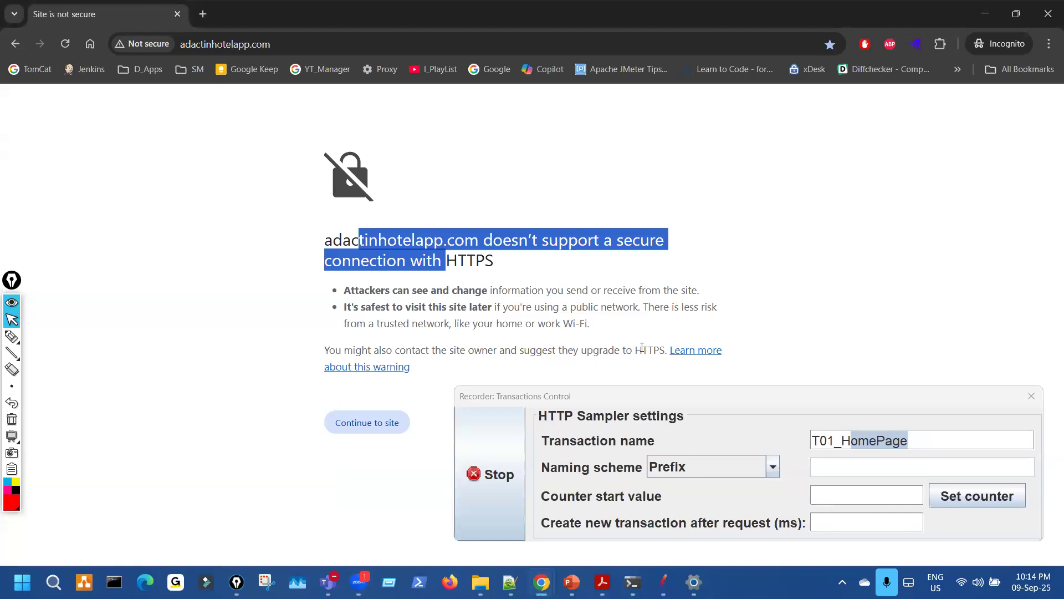
{"action": "left_click_drag", "start_coordinate": [651, 348], "coordinate": [643, 349]}
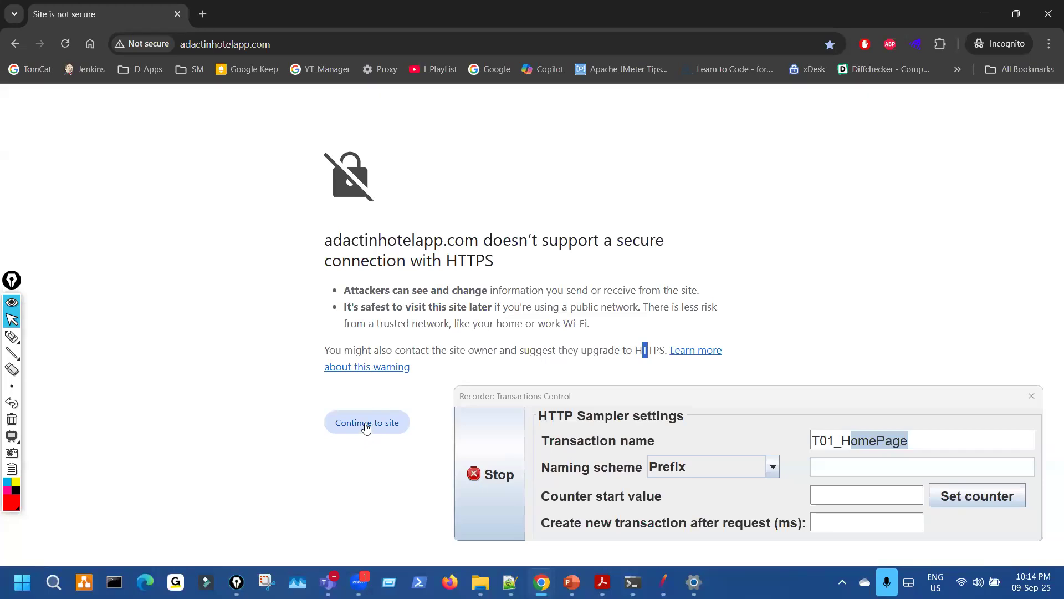
{"action": "left_click", "coordinate": [386, 425]}
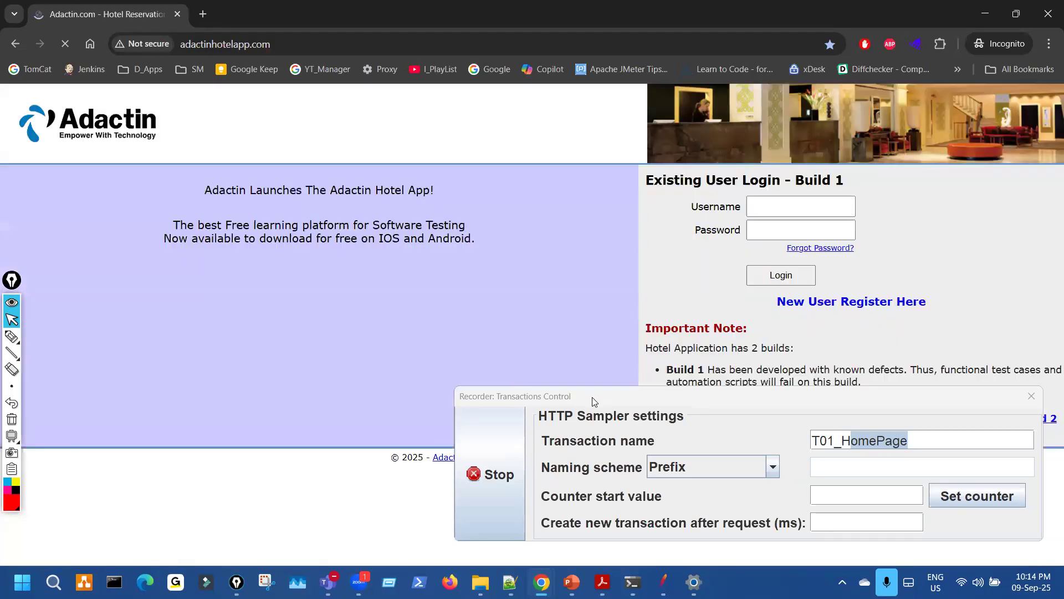
- Move the Transactions Control window aside, mark the tab's loading indicator with a red circle and arrow, and clear the marks
{"action": "left_click_drag", "start_coordinate": [594, 400], "coordinate": [376, 275]}
{"action": "key", "text": "ctrl+shift+3"}
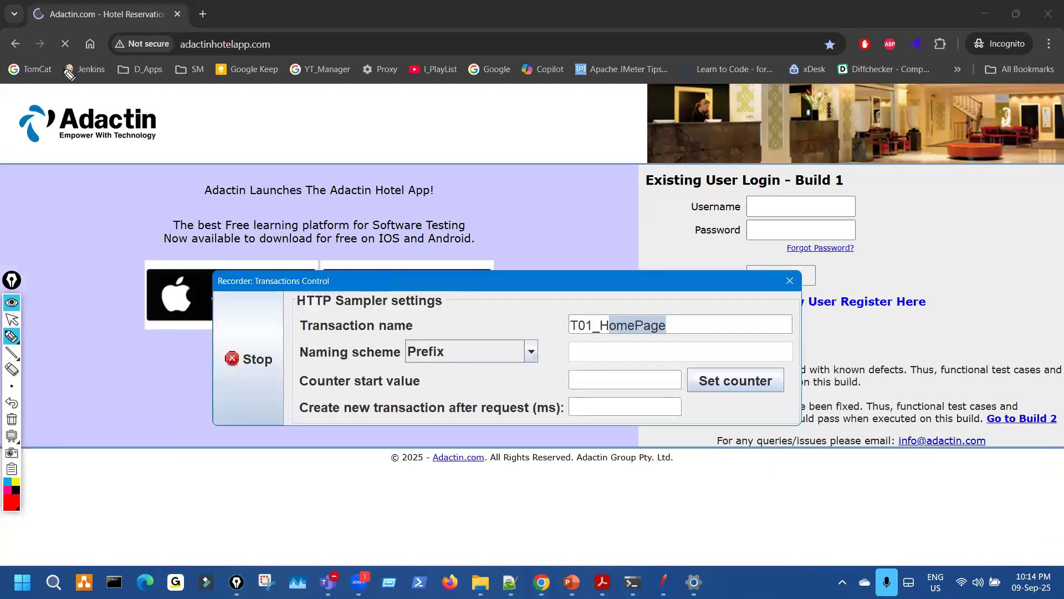
{"action": "mouse_move", "coordinate": [34, 1]}
{"action": "left_mouse_down"}
{"action": "mouse_move", "coordinate": [78, 1]}
{"action": "mouse_move", "coordinate": [36, 1]}
{"action": "left_mouse_up"}
{"action": "left_click_drag", "start_coordinate": [51, 180], "coordinate": [46, 38]}
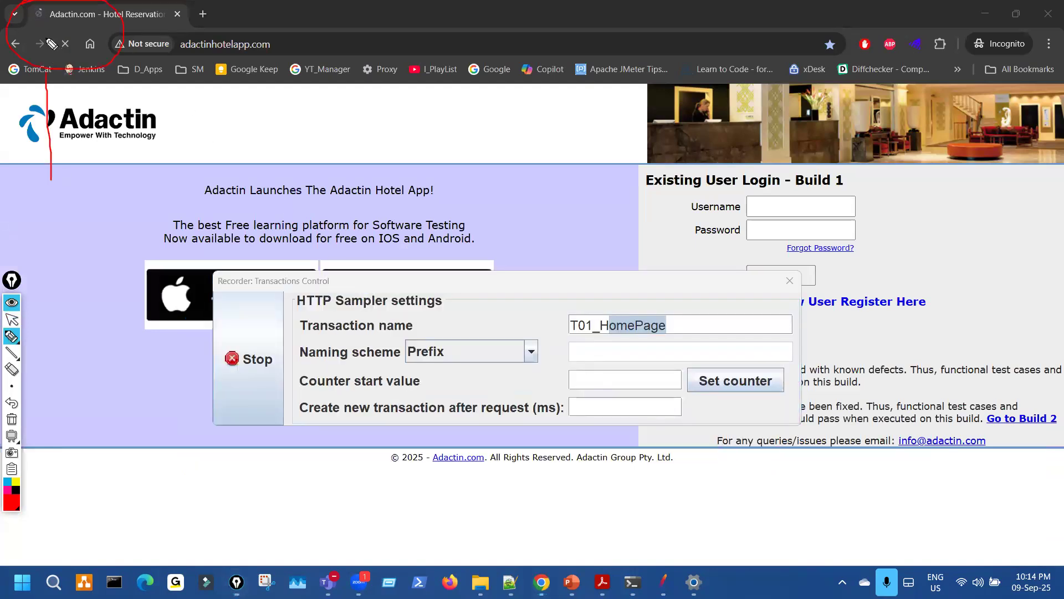
{"action": "key", "text": "ctrl+shift+1"}
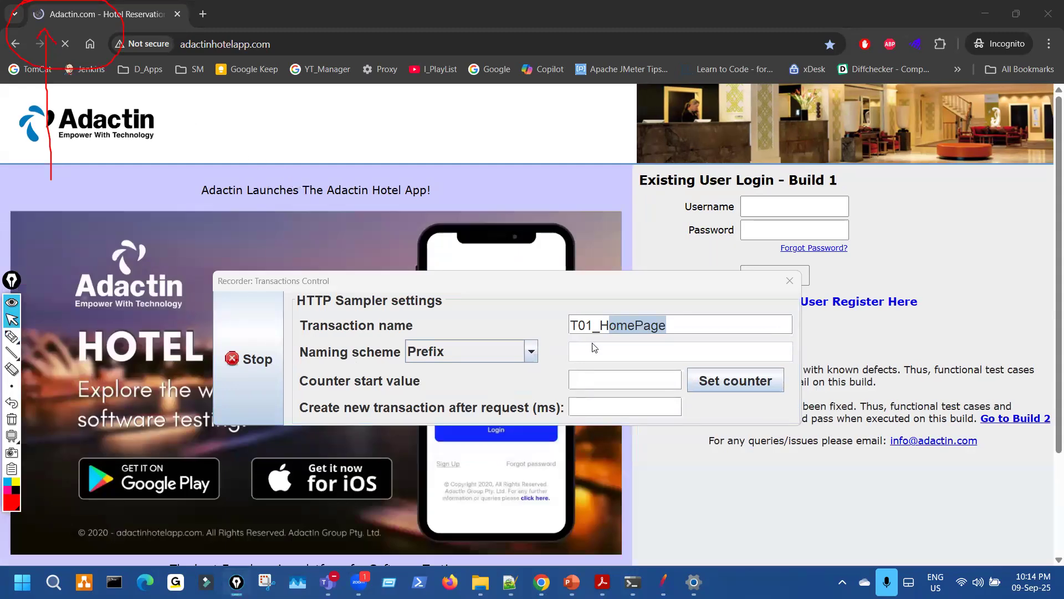
{"action": "key", "text": "ctrl+shift+3"}
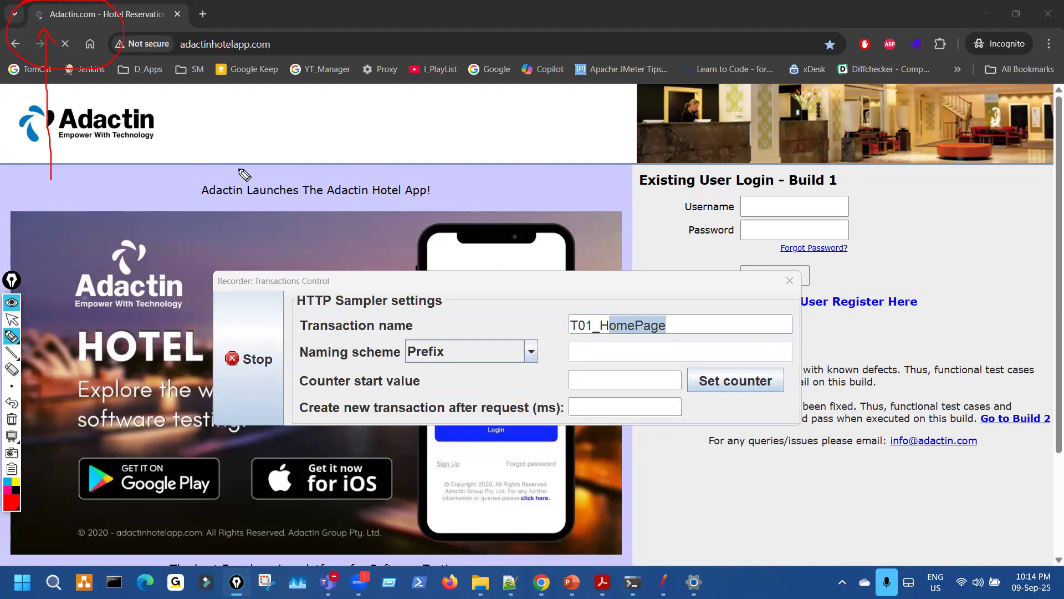
{"action": "key", "text": "ctrl+shift+2"}
{"action": "key", "text": "ctrl+shift+1"}
{"action": "left_click_drag", "start_coordinate": [50, 187], "coordinate": [42, 46]}
{"action": "key", "text": "ctrl+shift+7"}
{"action": "key", "text": "ctrl+shift+2"}
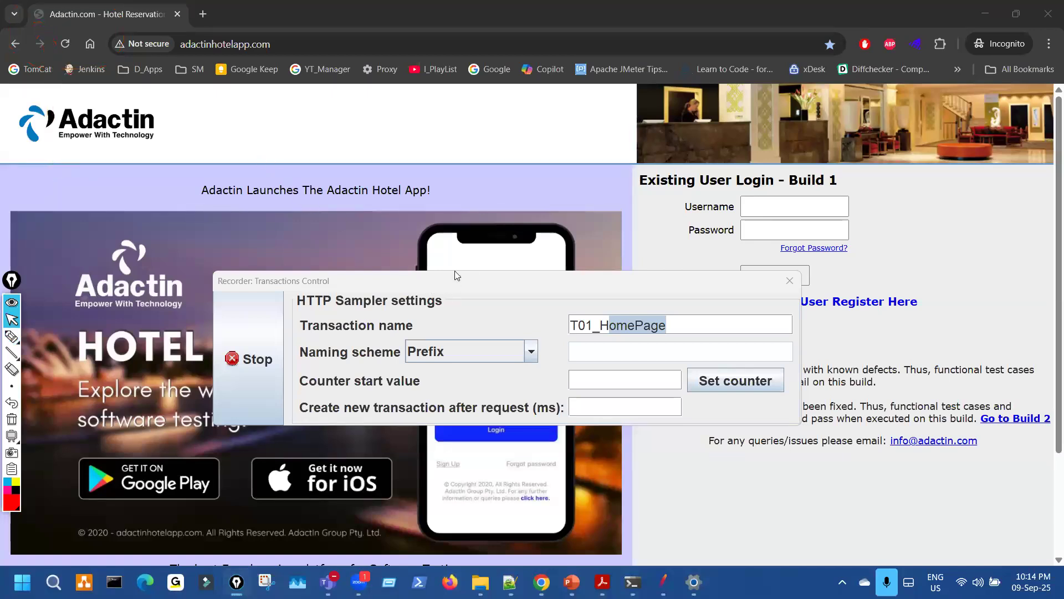
- Switch to JMeter, expand the Recording Controller, and widen the test plan tree
{"action": "left_click_drag", "start_coordinate": [472, 283], "coordinate": [684, 329]}
{"action": "mouse_move", "coordinate": [664, 582]}
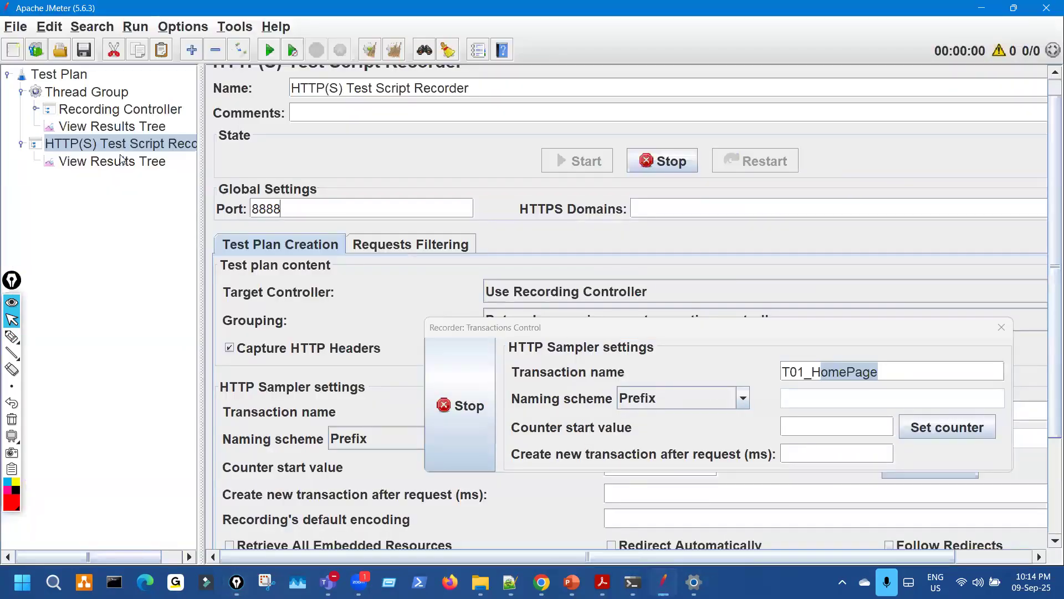
{"action": "left_click", "coordinate": [122, 160]}
{"action": "left_click_drag", "start_coordinate": [319, 298], "coordinate": [343, 355]}
{"action": "key", "text": "Escape"}
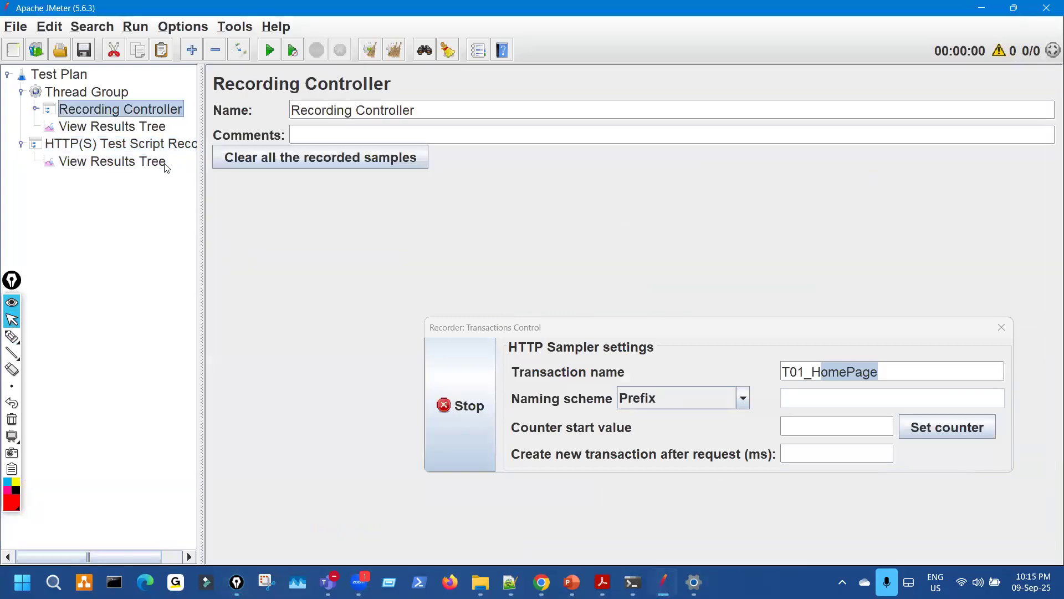
{"action": "key", "text": "ctrl+shift+3"}
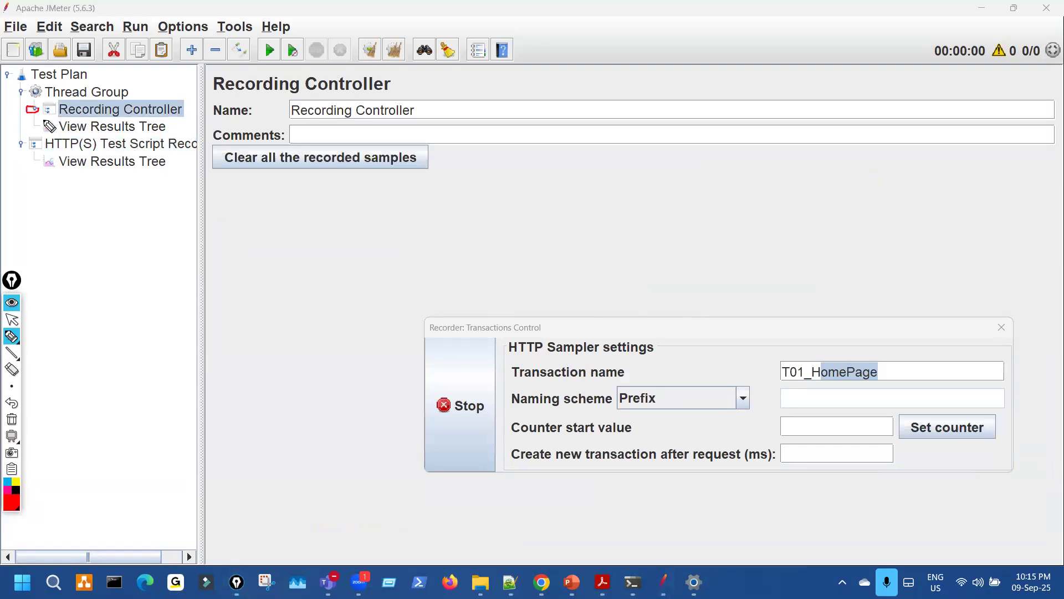
{"action": "key", "text": "Escape"}
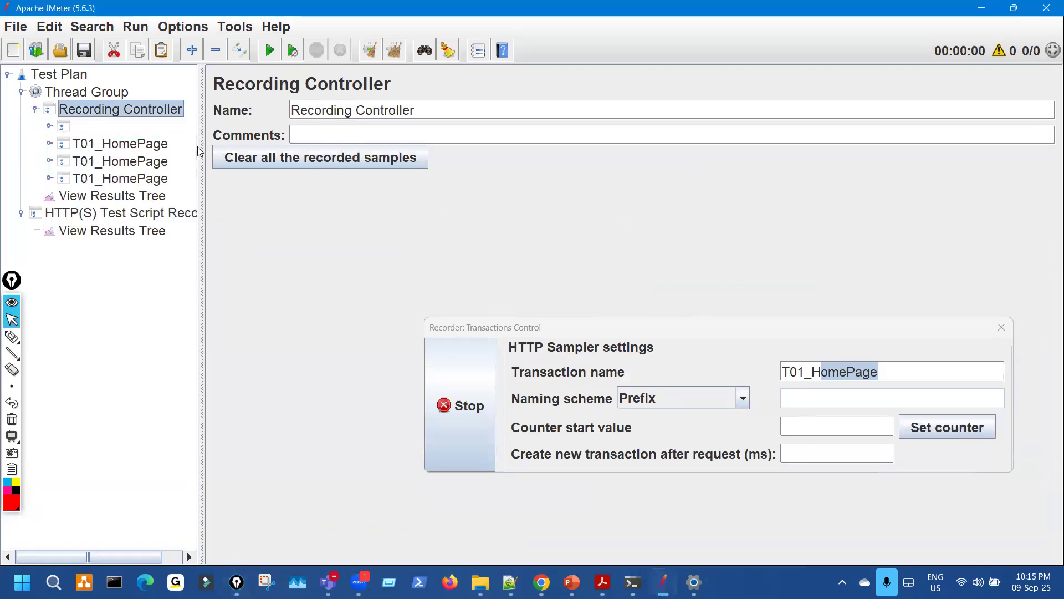
{"action": "left_click_drag", "start_coordinate": [201, 140], "coordinate": [251, 140]}
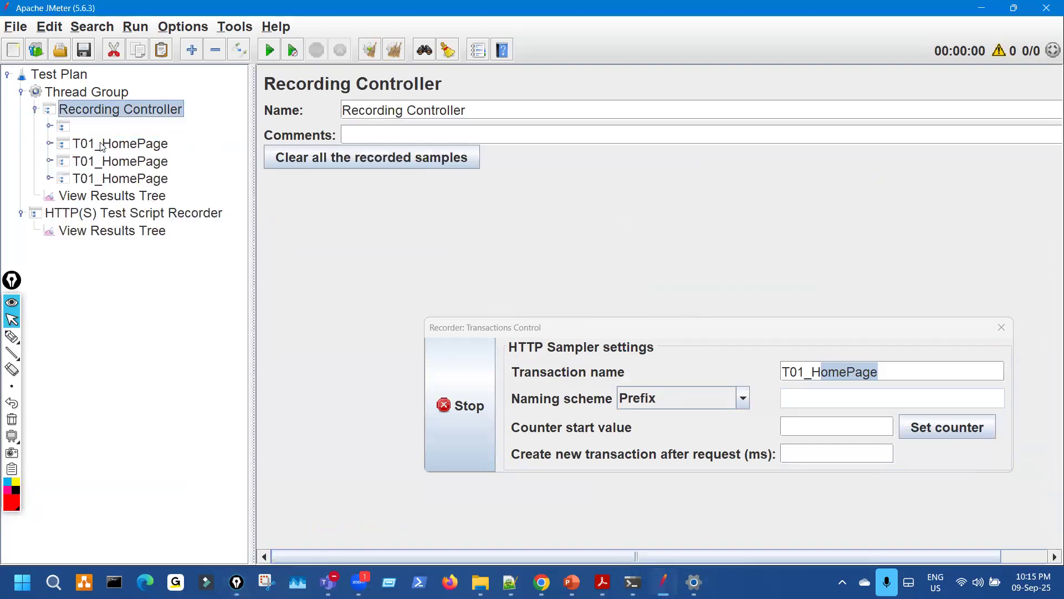
- Examine the T01_HomePage/-2 request under the first T01_HomePage transaction, marking its protocol and server name in red and clearing the marks
{"action": "left_click", "coordinate": [49, 145]}
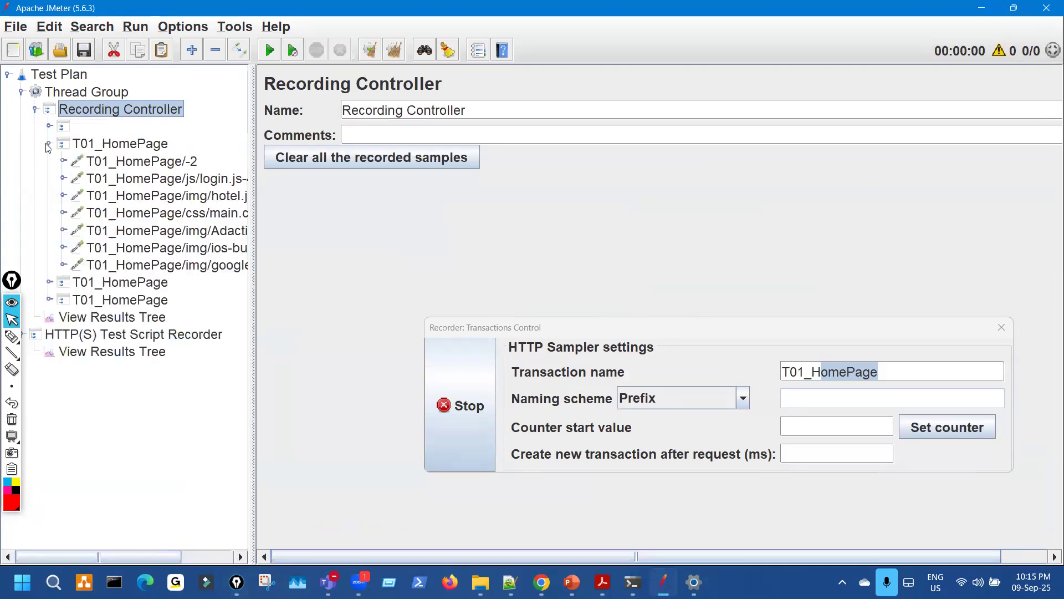
{"action": "left_click", "coordinate": [135, 145]}
{"action": "left_click", "coordinate": [152, 162]}
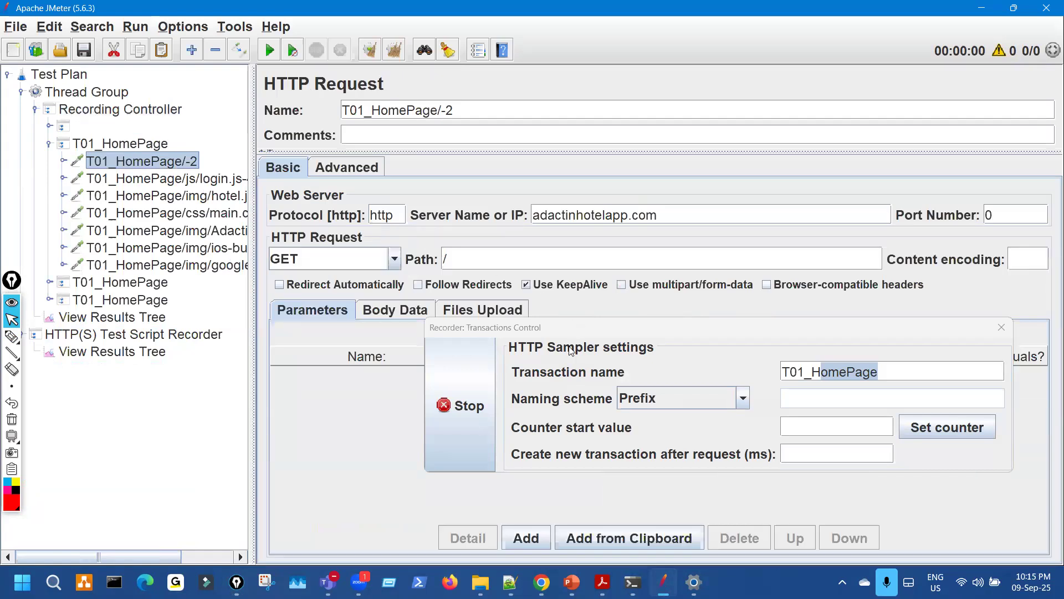
{"action": "left_click_drag", "start_coordinate": [567, 328], "coordinate": [509, 408]}
{"action": "key", "text": "ctrl+shift+3"}
{"action": "mouse_move", "coordinate": [379, 204]}
{"action": "left_mouse_down"}
{"action": "mouse_move", "coordinate": [360, 226]}
{"action": "mouse_move", "coordinate": [409, 208]}
{"action": "left_mouse_up"}
{"action": "left_click_drag", "start_coordinate": [591, 222], "coordinate": [711, 224]}
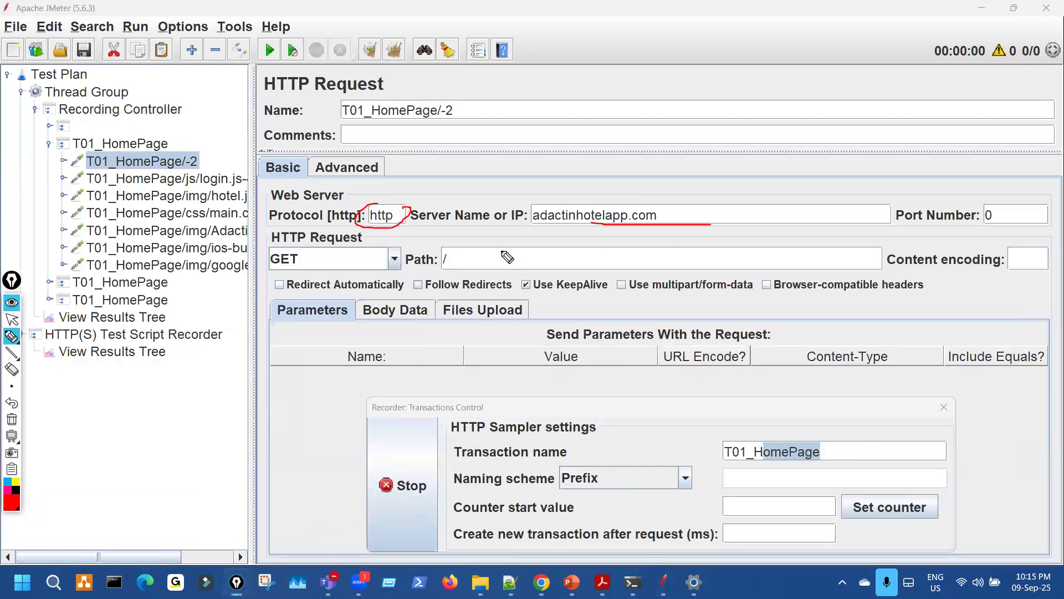
{"action": "key", "text": "ctrl+shift+7"}
{"action": "key", "text": "ctrl+shift+1"}
- Open the recorder's View Results Tree, move the Transactions Control window aside, and select the T01_HomePage/-2 sample
{"action": "left_click", "coordinate": [158, 351]}
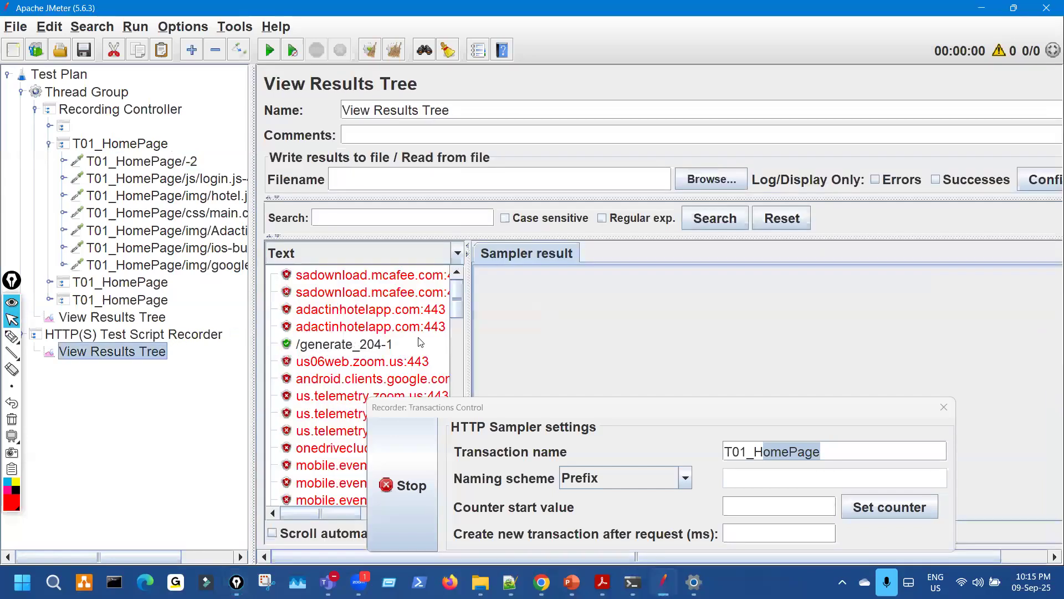
{"action": "left_click_drag", "start_coordinate": [459, 412], "coordinate": [662, 422]}
{"action": "scroll", "coordinate": [396, 344], "scroll_direction": "down", "scroll_amount": 3}
{"action": "scroll", "coordinate": [397, 344], "scroll_direction": "up", "scroll_amount": 2}
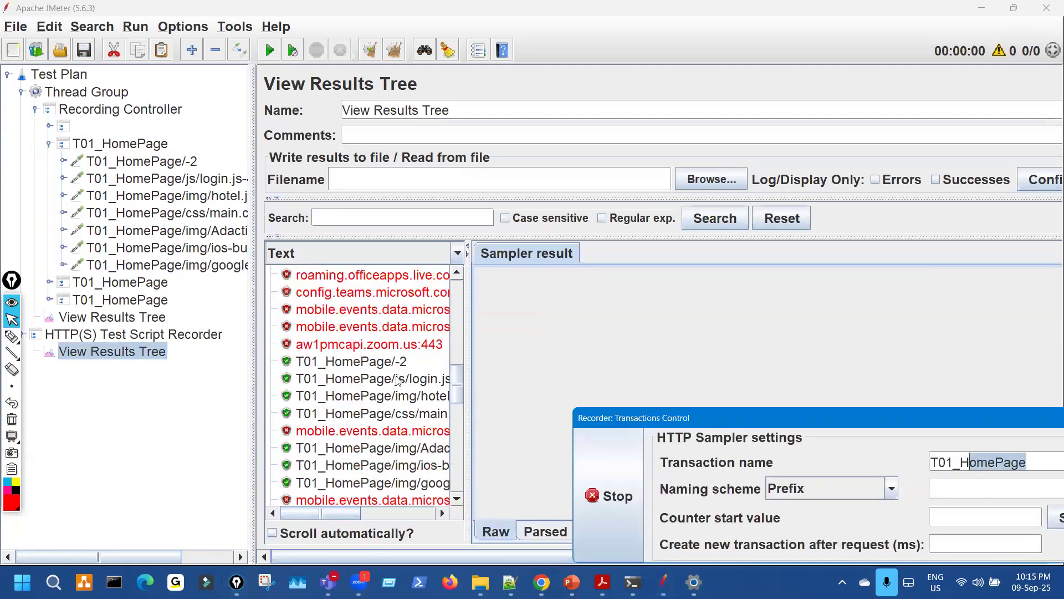
{"action": "left_click", "coordinate": [408, 362]}
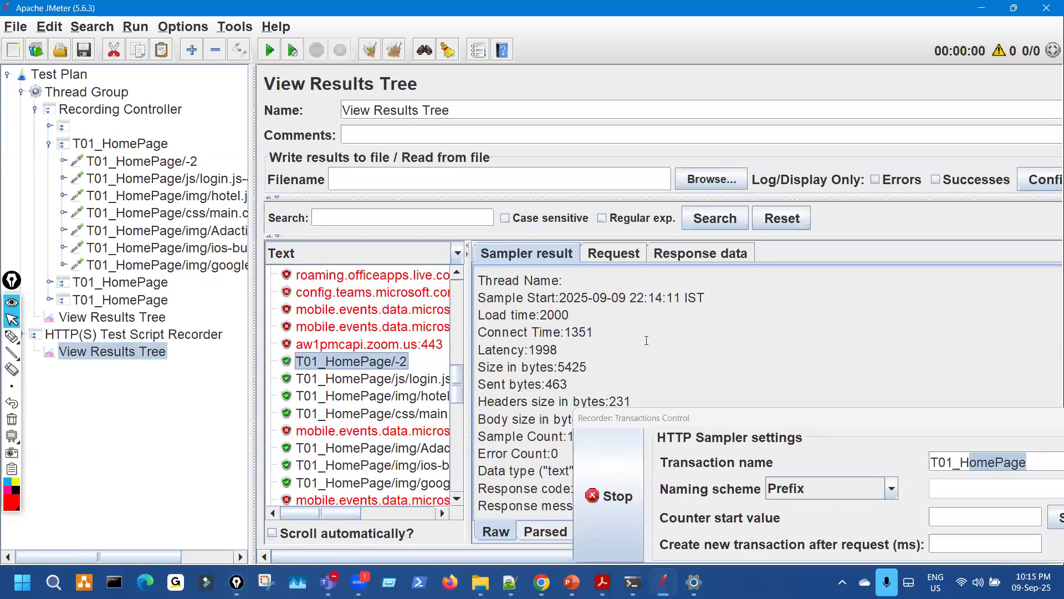
- Inspect the T01_HomePage/-2 sample's request and response data, and collapse the first T01_HomePage transaction and the Recording Controller
{"action": "left_click", "coordinate": [614, 253]}
{"action": "key", "text": "ctrl+shift+3"}
{"action": "mouse_move", "coordinate": [582, 309]}
{"action": "left_mouse_down"}
{"action": "mouse_move", "coordinate": [639, 340]}
{"action": "mouse_move", "coordinate": [654, 329]}
{"action": "mouse_move", "coordinate": [617, 362]}
{"action": "left_mouse_up"}
{"action": "key", "text": "ctrl+shift+7"}
{"action": "left_click", "coordinate": [699, 254]}
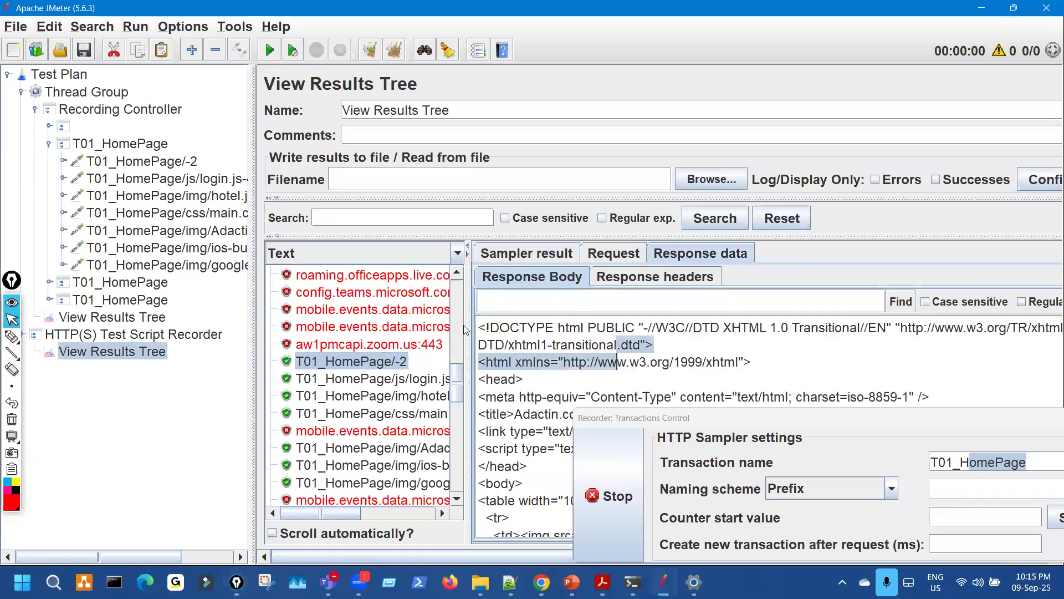
{"action": "left_click", "coordinate": [49, 144]}
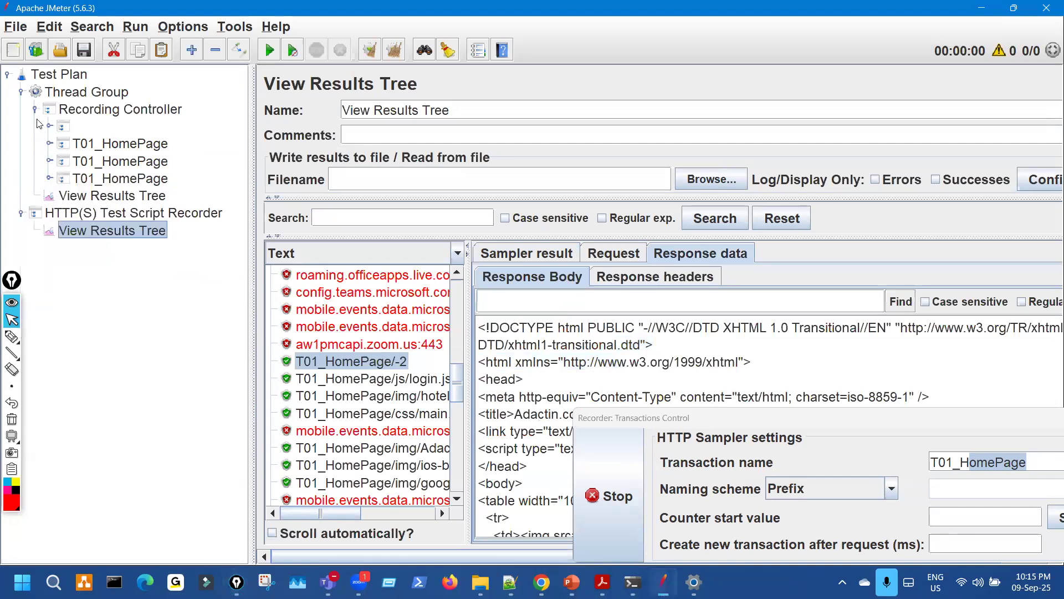
{"action": "left_click", "coordinate": [35, 110]}
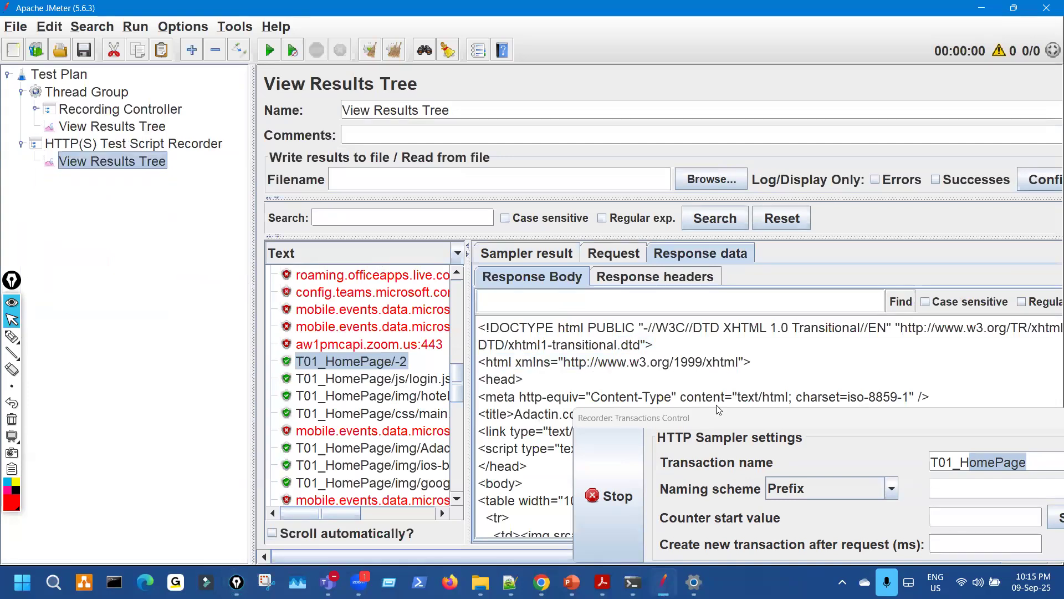
- Move the Transactions Control window up over the results and switch to the incognito Chrome window with the Adactin home page
{"action": "left_click_drag", "start_coordinate": [671, 418], "coordinate": [563, 223]}
{"action": "left_click", "coordinate": [541, 582]}
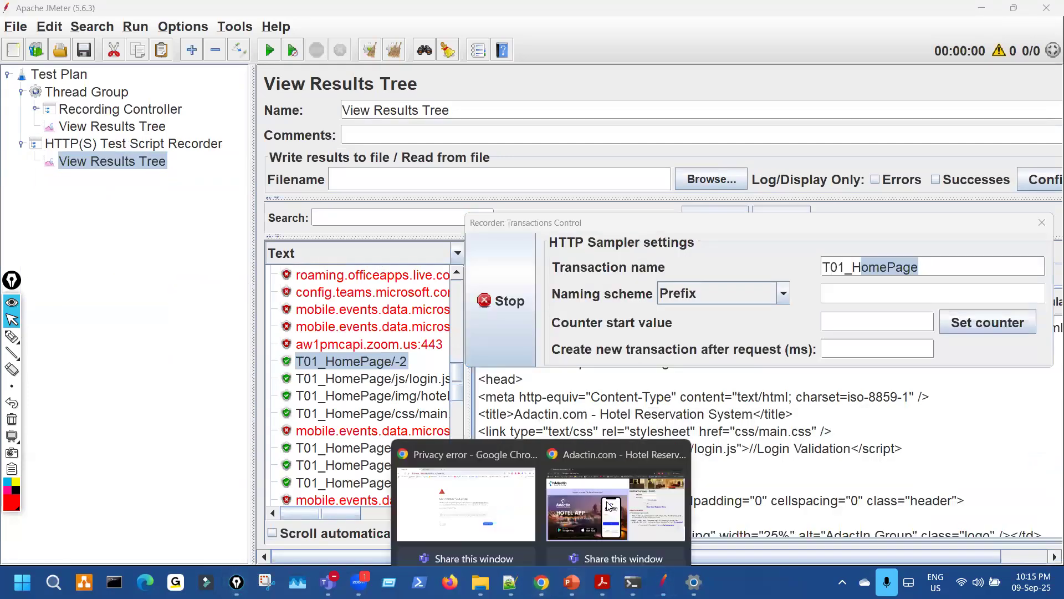
{"action": "left_click", "coordinate": [604, 477]}
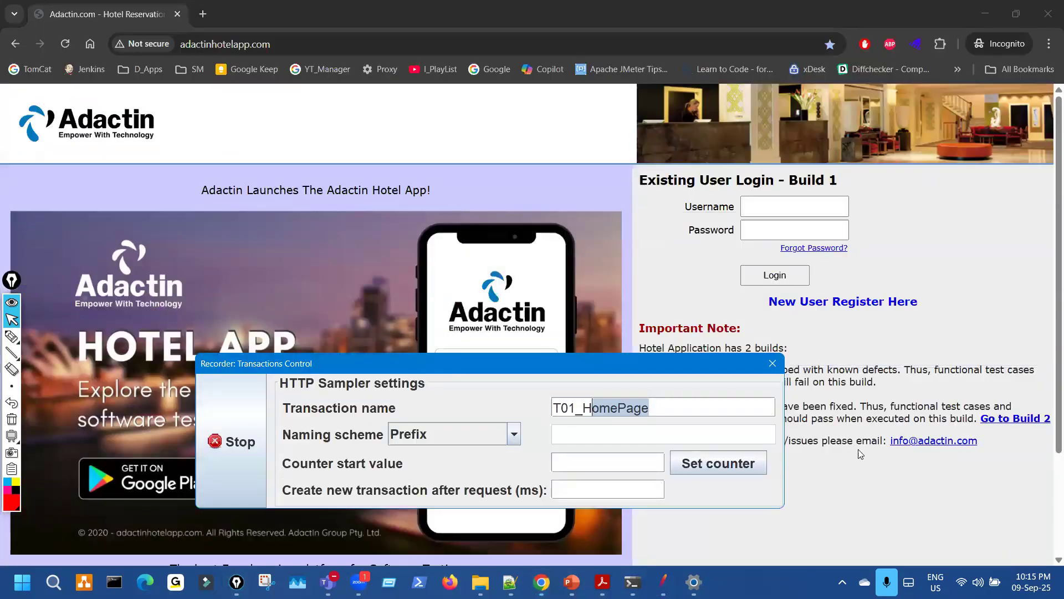
- Circle the New User Register Here link and the recorder's transaction name in red, and clear the marks
{"action": "key", "text": "ctrl+shift+3"}
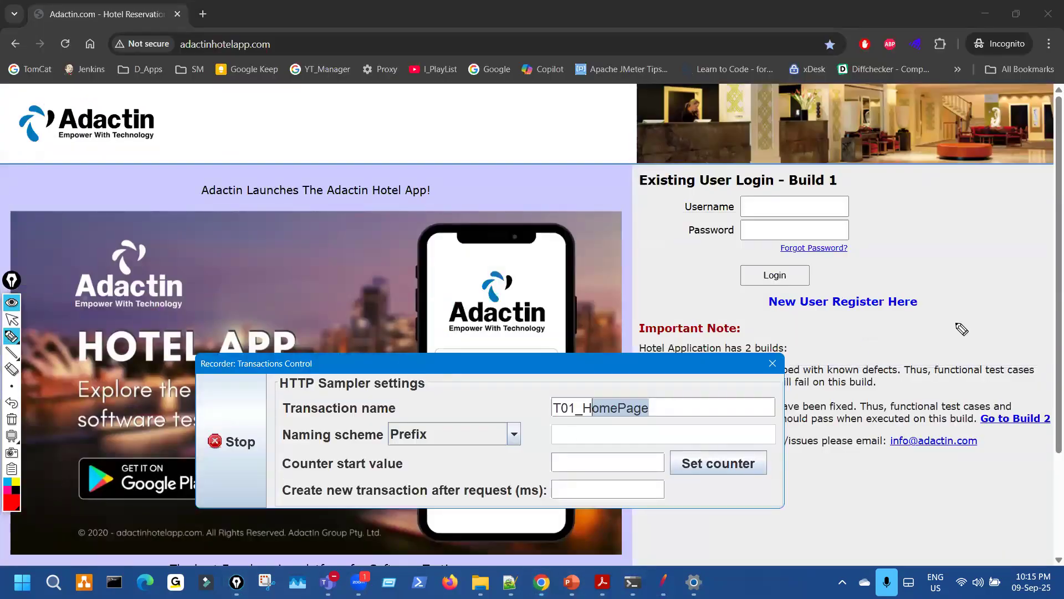
{"action": "left_click_drag", "start_coordinate": [815, 287], "coordinate": [819, 294]}
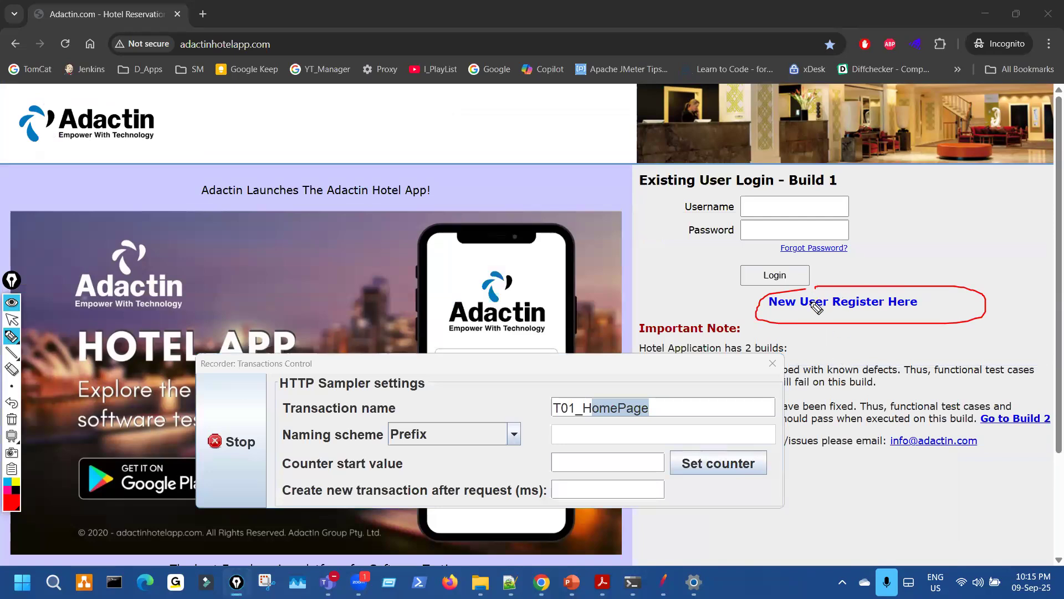
{"action": "left_click_drag", "start_coordinate": [563, 405], "coordinate": [566, 392]}
{"action": "left_click_drag", "start_coordinate": [626, 439], "coordinate": [622, 394]}
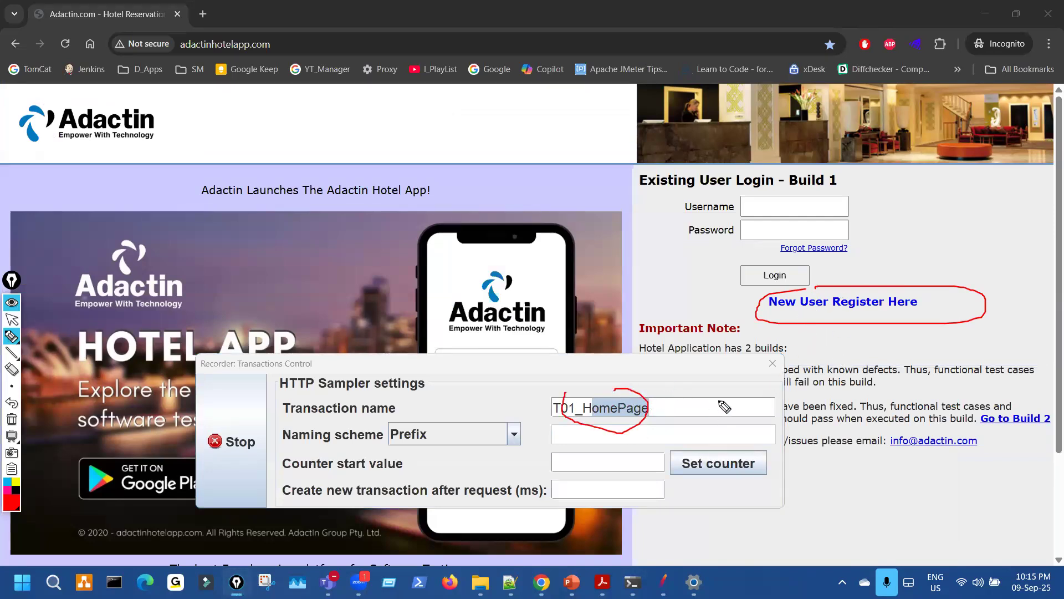
{"action": "key", "text": "ctrl+shift+7"}
{"action": "key", "text": "ctrl+shift+2"}
- Change the recorder's transaction name to T02_NewUserRegister
{"action": "left_click", "coordinate": [586, 410]}
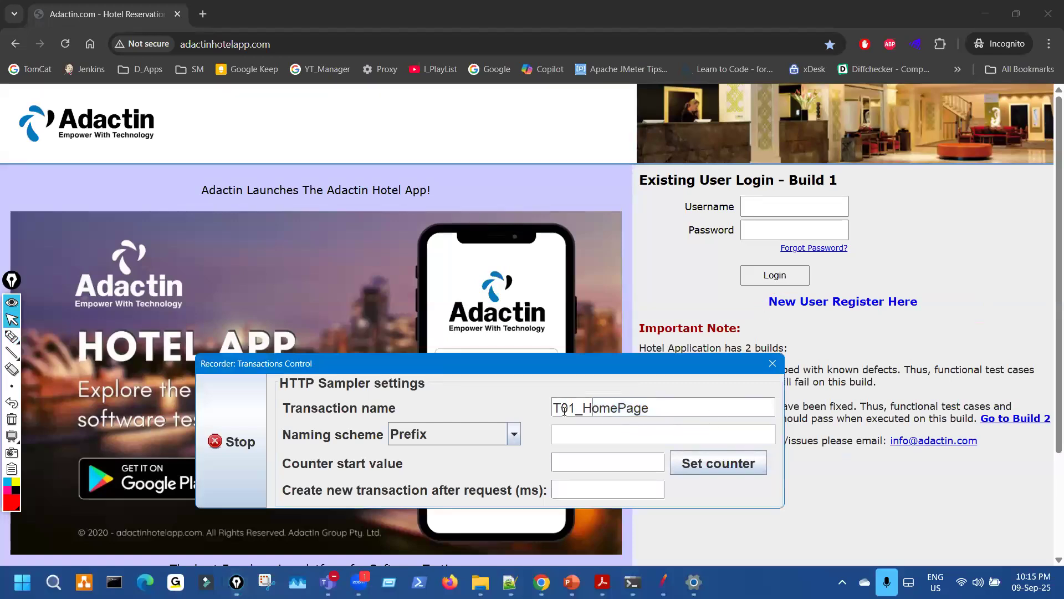
{"action": "left_click_drag", "start_coordinate": [567, 408], "coordinate": [656, 407]}
{"action": "type", "text": "2"}
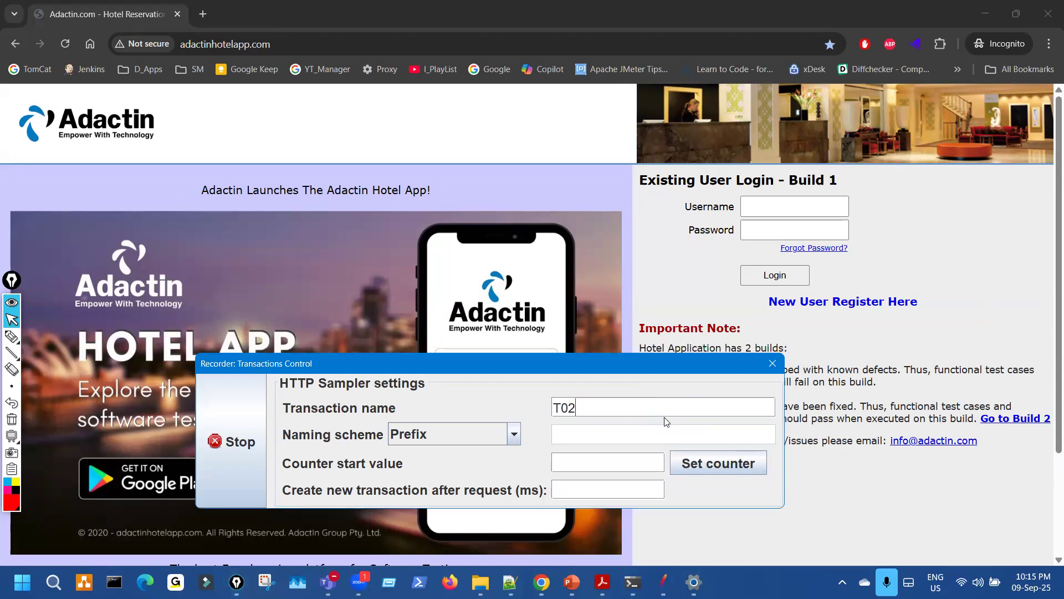
{"action": "type", "text": "_"}
{"action": "type", "text": "NewUser"}
{"action": "type", "text": "Page"}
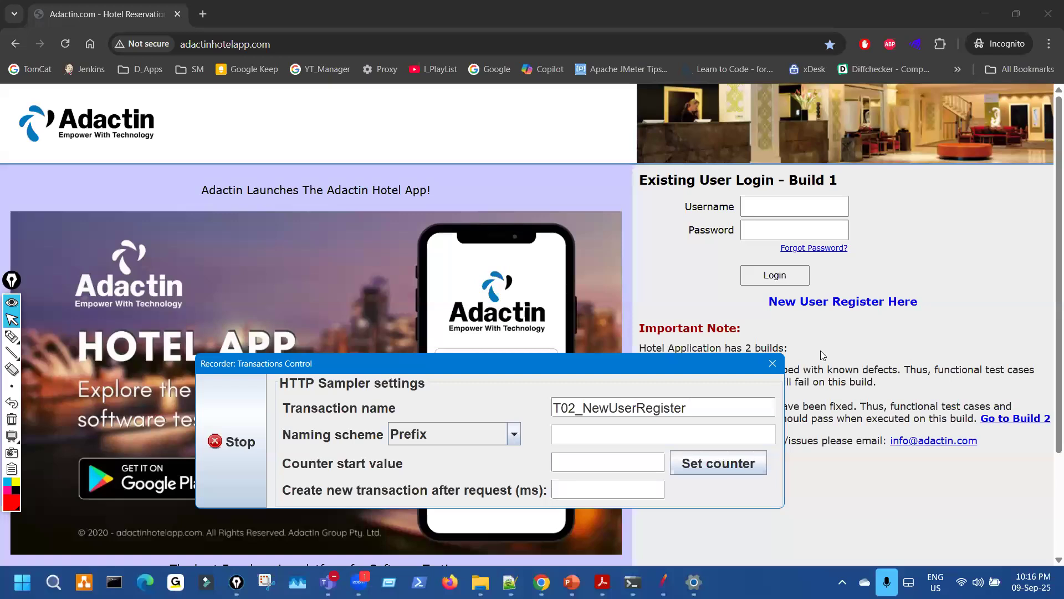
- Mark the transaction name and the registration link in red, clear the marks, and open the New User Register Here page
{"action": "left_click_drag", "start_coordinate": [695, 410], "coordinate": [609, 403]}
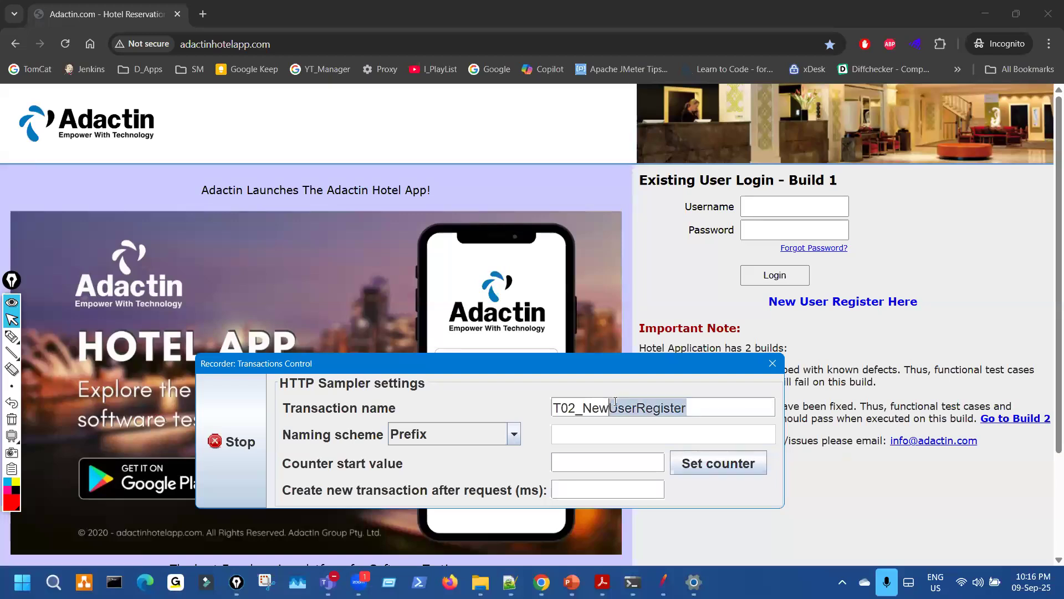
{"action": "key", "text": "ctrl+shift+3"}
{"action": "mouse_move", "coordinate": [586, 312]}
{"action": "left_mouse_down"}
{"action": "mouse_move", "coordinate": [565, 385]}
{"action": "mouse_move", "coordinate": [542, 391]}
{"action": "mouse_move", "coordinate": [564, 382]}
{"action": "left_mouse_up"}
{"action": "mouse_move", "coordinate": [819, 291]}
{"action": "left_mouse_down"}
{"action": "mouse_move", "coordinate": [798, 311]}
{"action": "mouse_move", "coordinate": [821, 307]}
{"action": "left_mouse_up"}
{"action": "key", "text": "ctrl+shift+7"}
{"action": "left_click", "coordinate": [846, 303]}
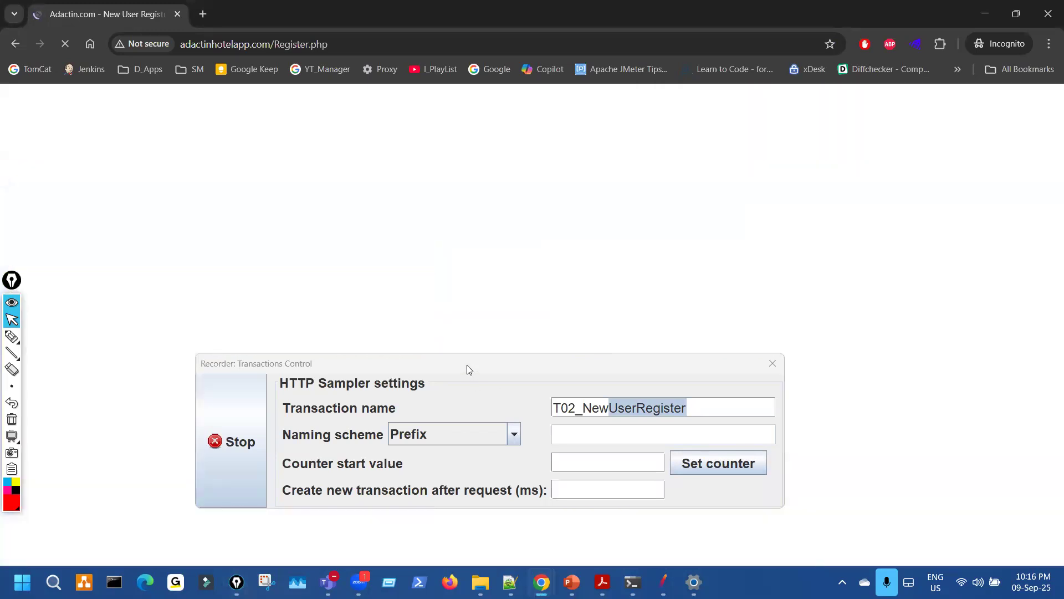
- Move the Transactions Control window off the registration form, circle the browser tab's loading icon in red, and clear the marks
{"action": "left_click_drag", "start_coordinate": [507, 358], "coordinate": [861, 339]}
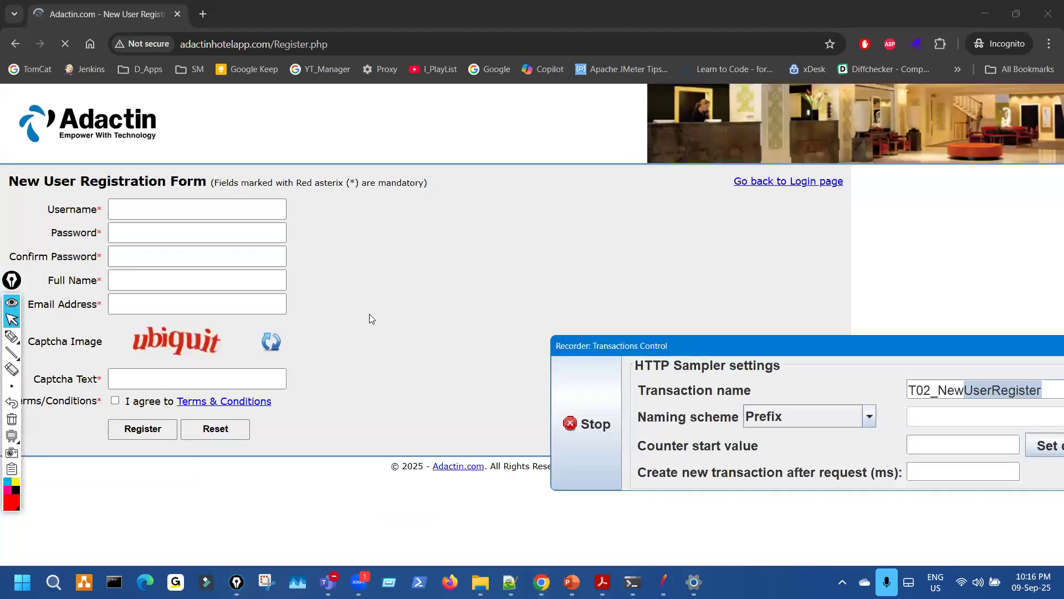
{"action": "left_click", "coordinate": [12, 336]}
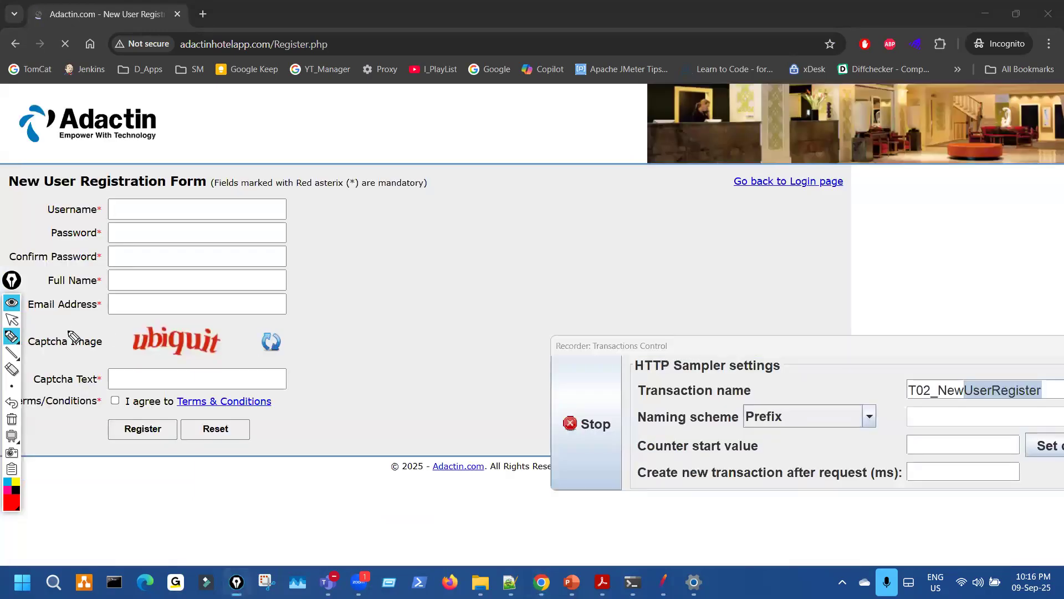
{"action": "left_click_drag", "start_coordinate": [27, 2], "coordinate": [52, 56]}
{"action": "mouse_move", "coordinate": [49, 147]}
{"action": "left_mouse_down"}
{"action": "mouse_move", "coordinate": [37, 26]}
{"action": "mouse_move", "coordinate": [54, 45]}
{"action": "left_mouse_up"}
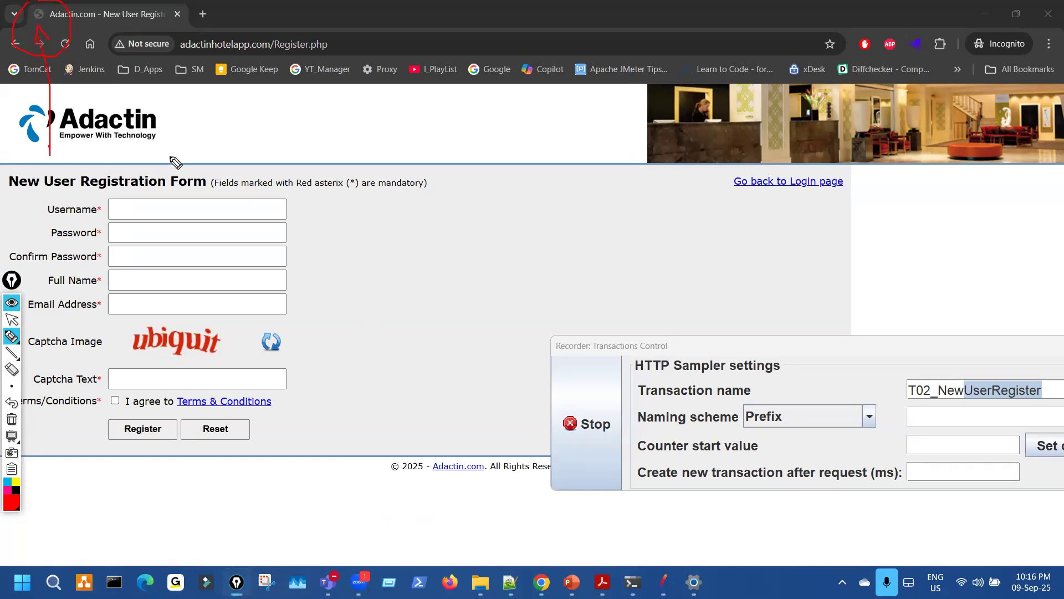
{"action": "key", "text": "ctrl+shift+7"}
{"action": "key", "text": "ctrl+shift+2"}
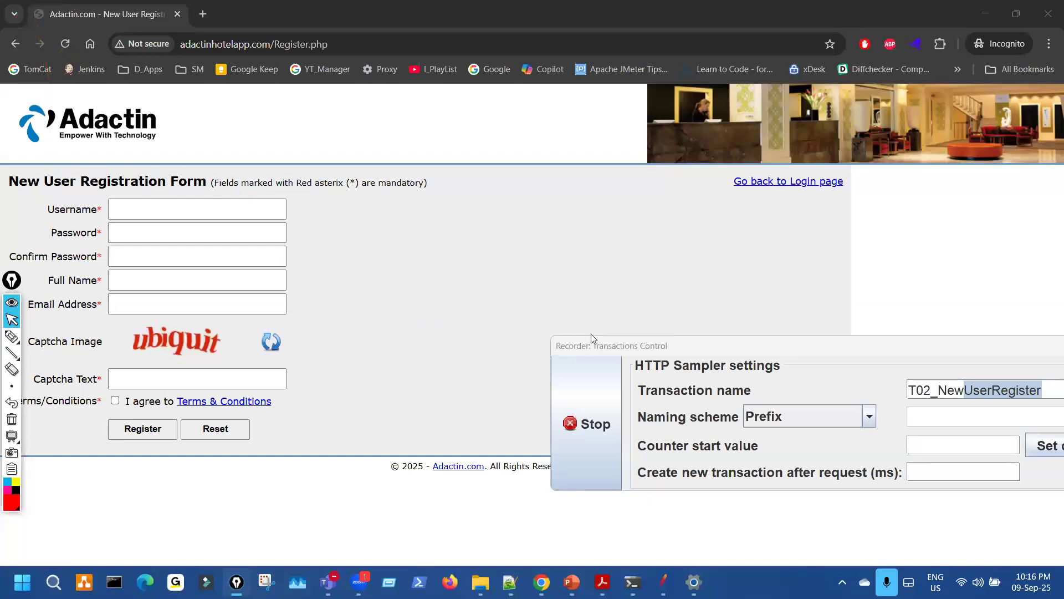
- Stop the recorder from the Transactions Control window, glance at JMeter, and return to the registration page in Chrome
{"action": "left_click_drag", "start_coordinate": [592, 341], "coordinate": [404, 212]}
{"action": "left_click", "coordinate": [419, 272]}
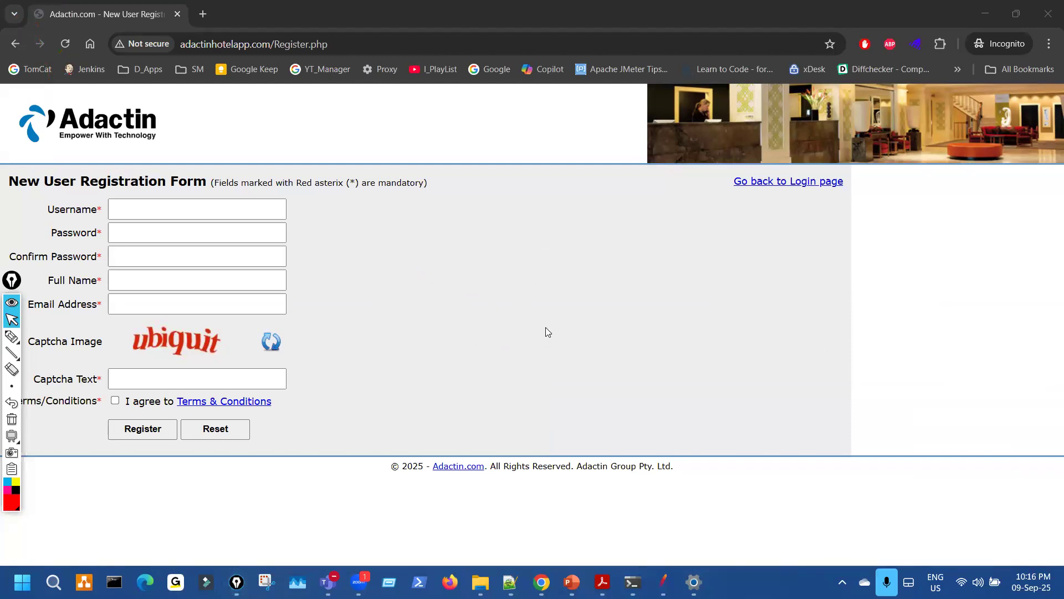
{"action": "mouse_move", "coordinate": [663, 582]}
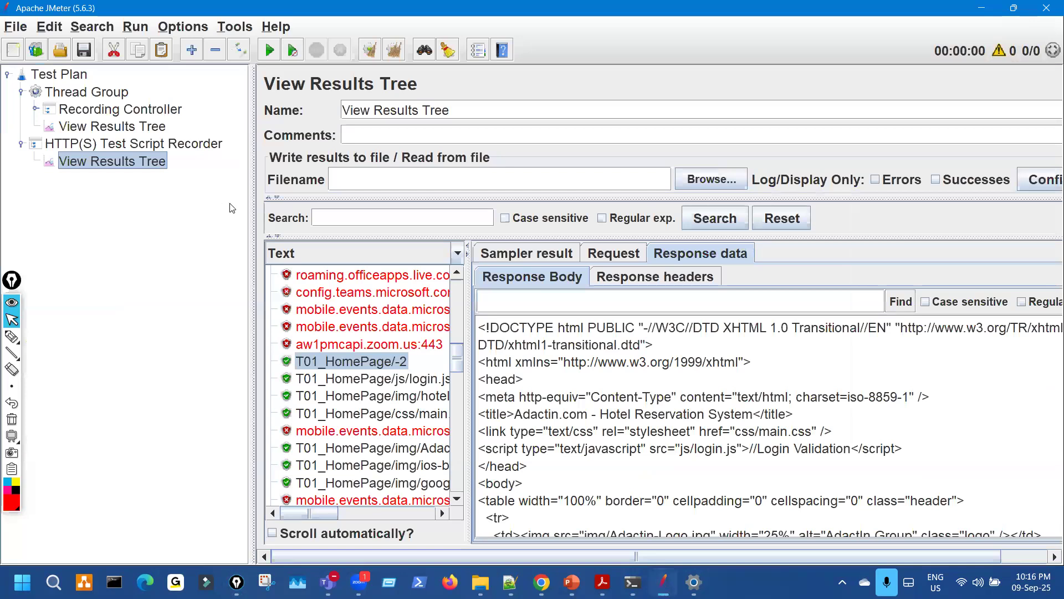
{"action": "mouse_move", "coordinate": [542, 582]}
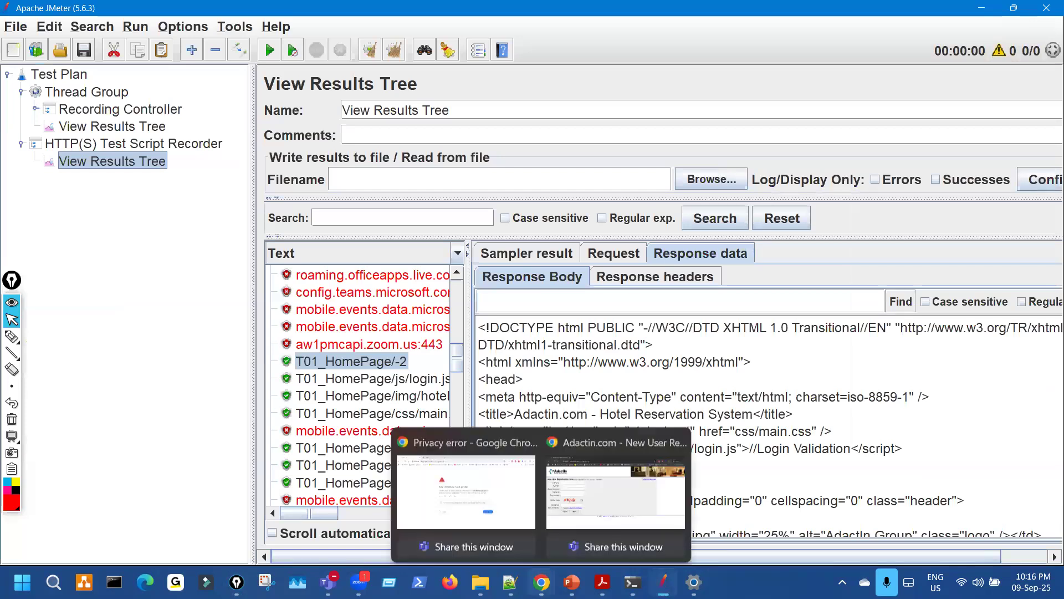
{"action": "left_click", "coordinate": [575, 504]}
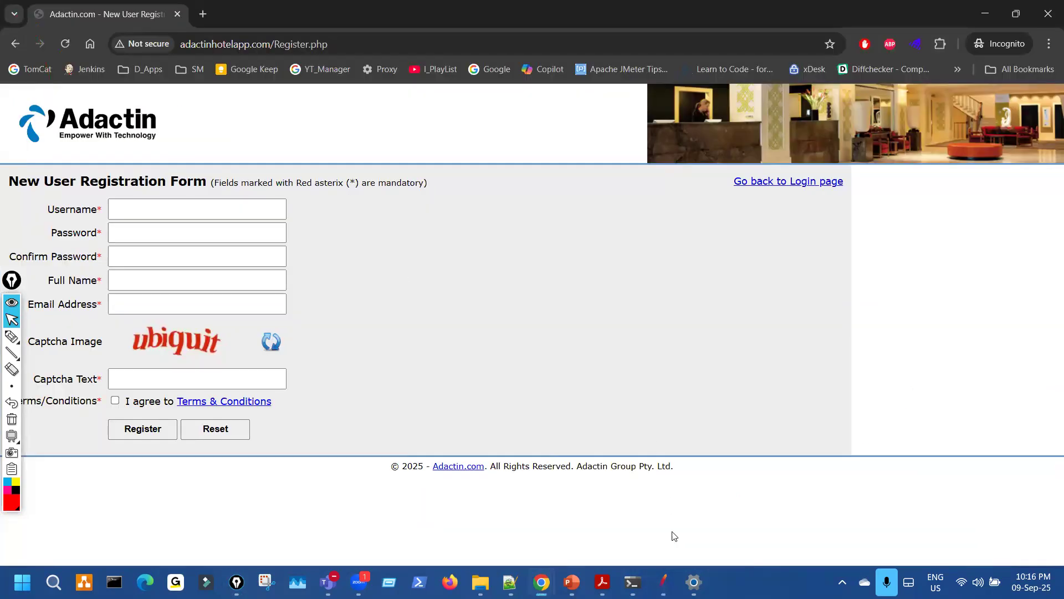
- Check the manual proxy server configuration in Windows Settings, cancel without changes, and return to the incognito registration page
{"action": "mouse_move", "coordinate": [693, 582]}
{"action": "left_click", "coordinate": [687, 435]}
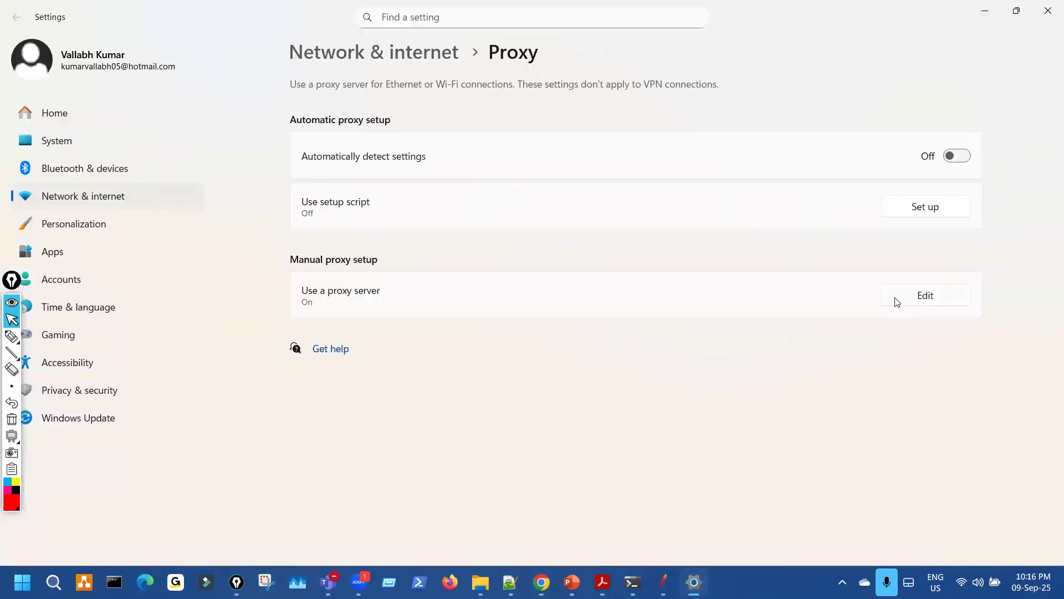
{"action": "left_click", "coordinate": [897, 302]}
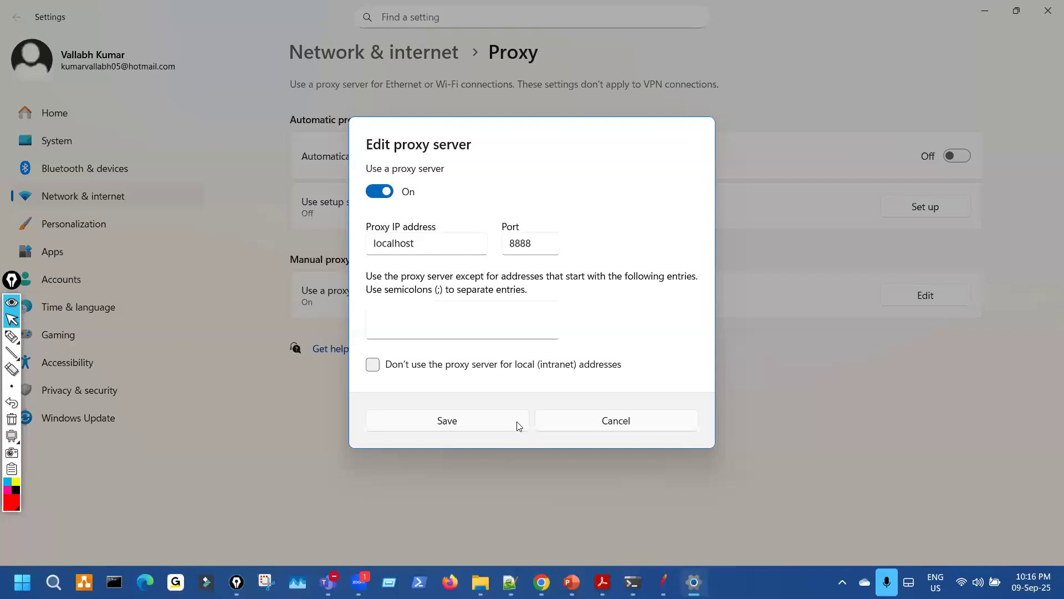
{"action": "left_click", "coordinate": [615, 420]}
{"action": "mouse_move", "coordinate": [541, 582]}
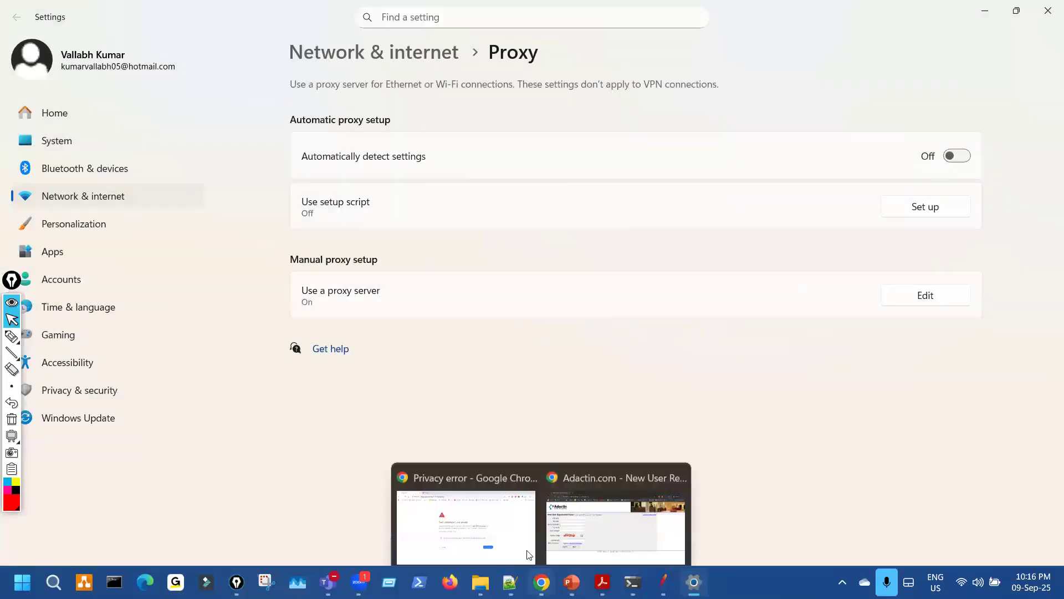
{"action": "left_click", "coordinate": [565, 501]}
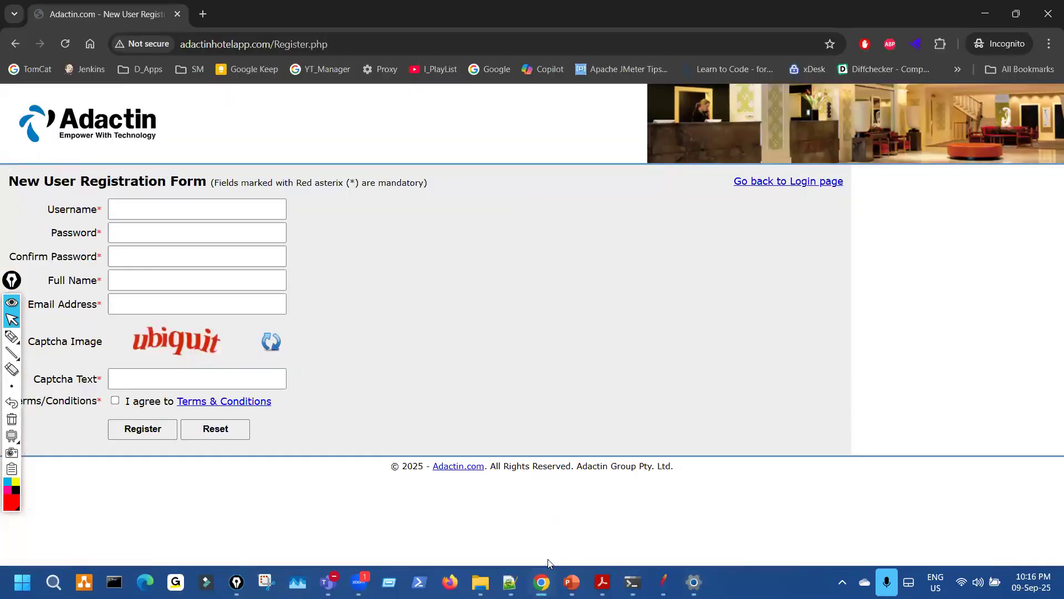
- Switch to the regular Chrome window, open Google in a new tab, and highlight the error code on the page
{"action": "mouse_move", "coordinate": [541, 580]}
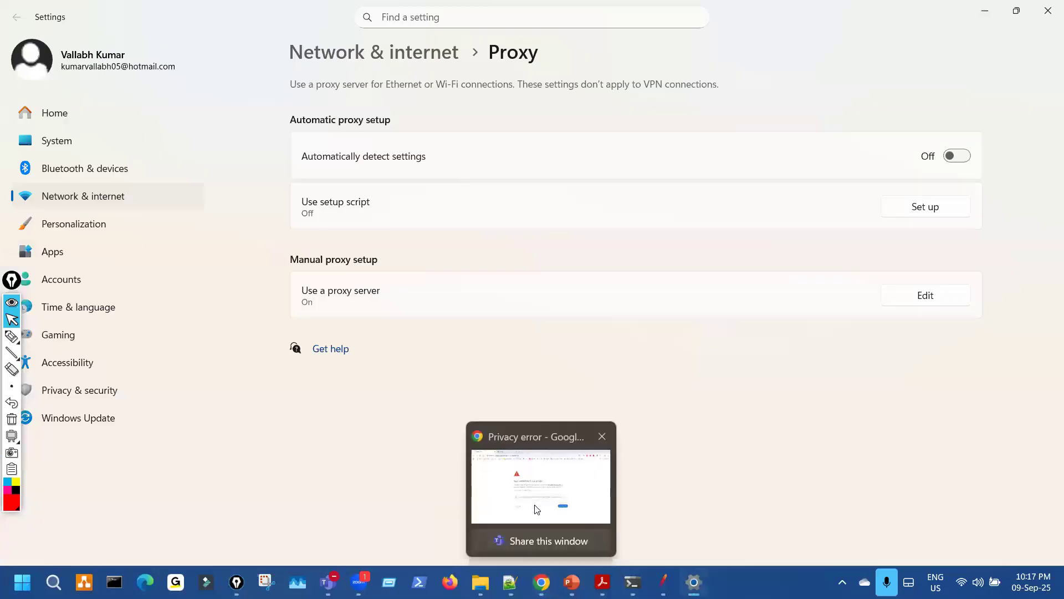
{"action": "left_click", "coordinate": [536, 506]}
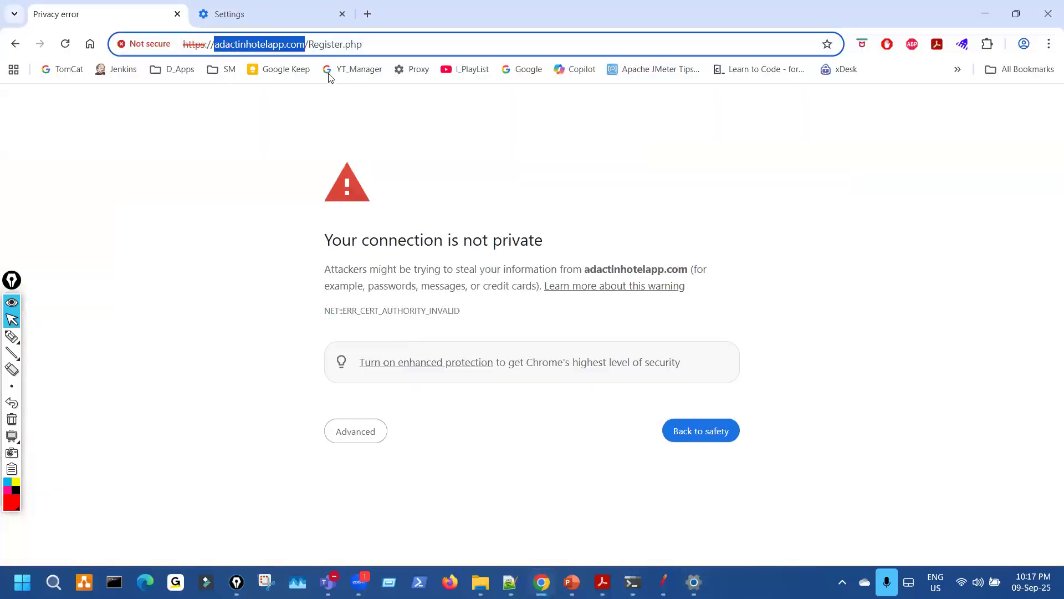
{"action": "left_click", "coordinate": [367, 14]}
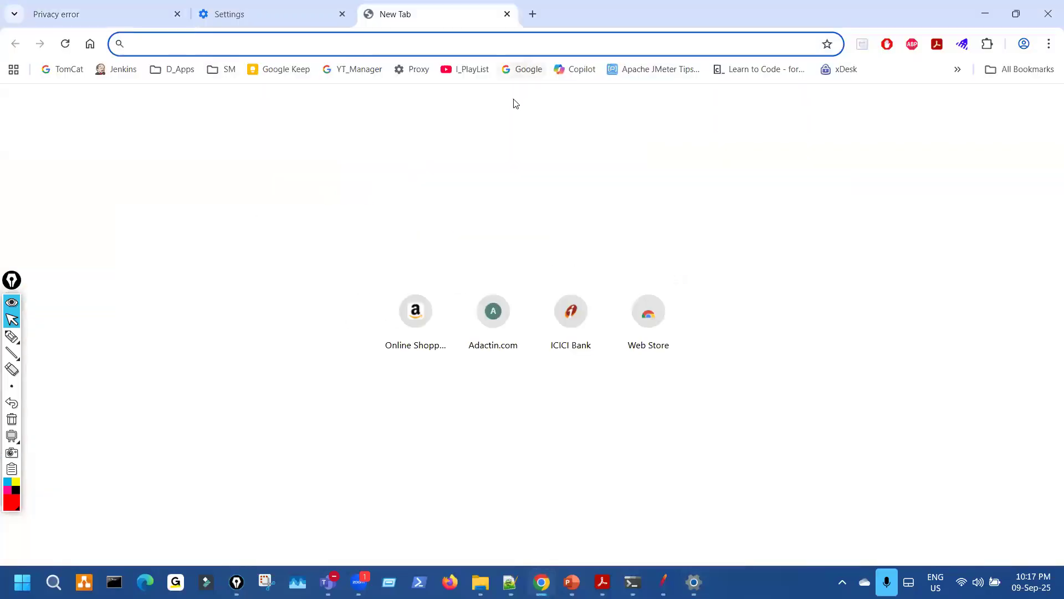
{"action": "left_click", "coordinate": [516, 68]}
{"action": "left_click", "coordinate": [198, 44]}
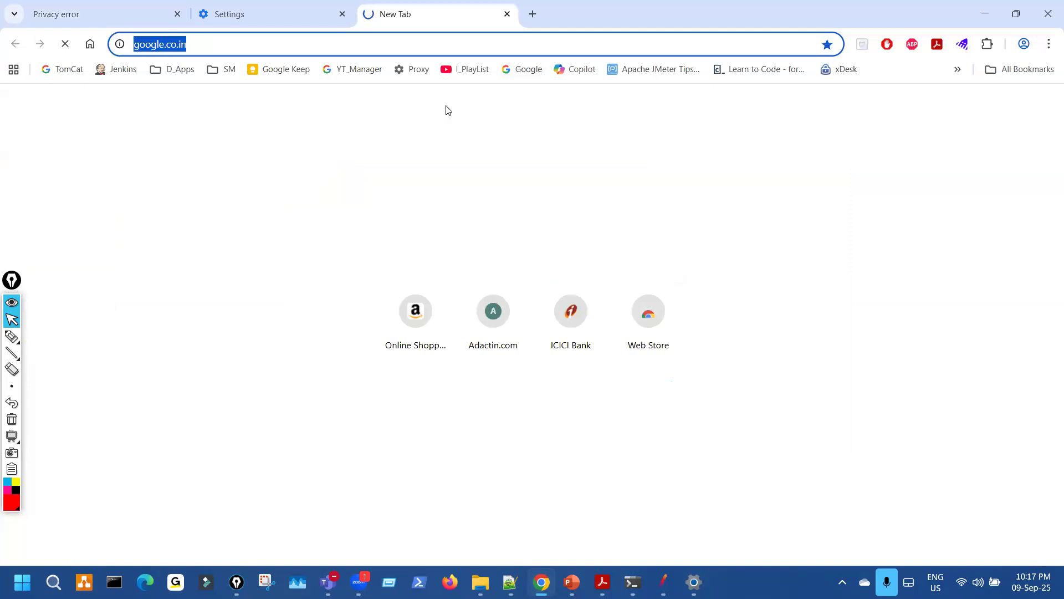
{"action": "left_click_drag", "start_coordinate": [325, 246], "coordinate": [371, 245]}
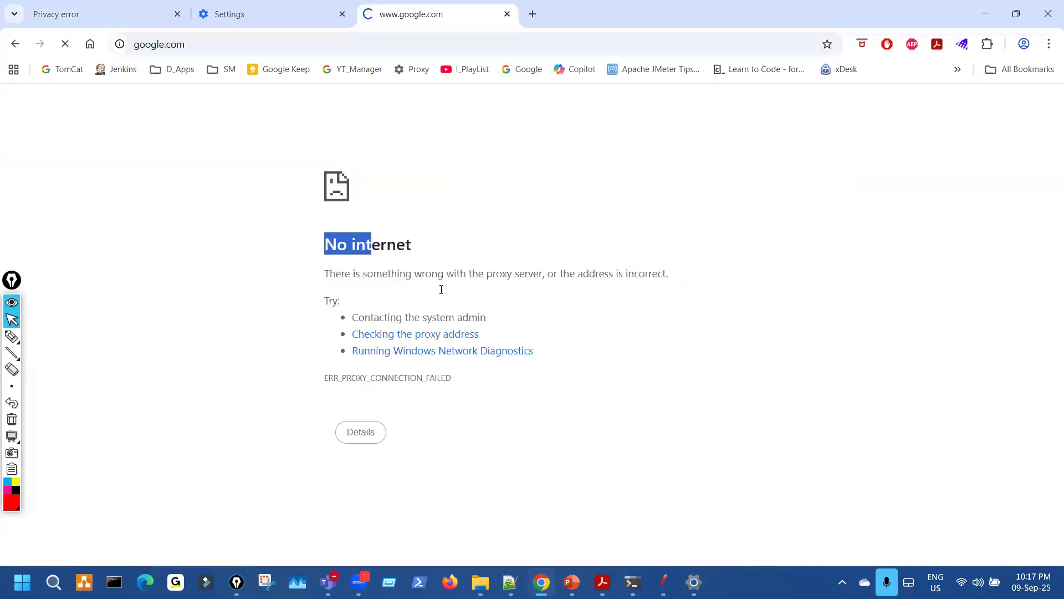
{"action": "left_click_drag", "start_coordinate": [452, 377], "coordinate": [299, 373]}
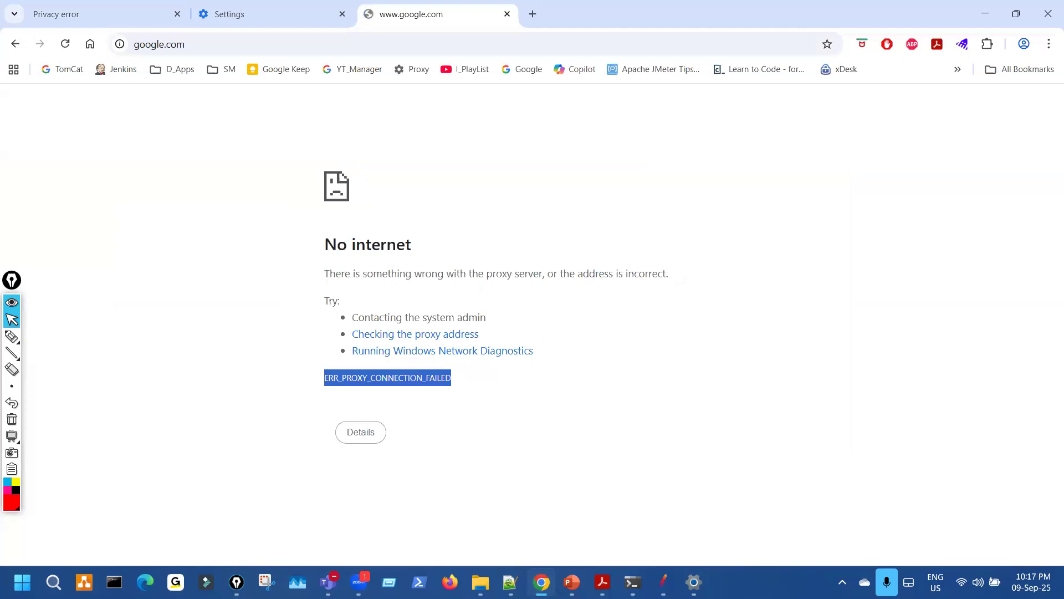
- Turn off Use a proxy server in the Windows manual proxy setup and save, rechecking the Chrome error page in between
{"action": "key", "text": "alt+Tab"}
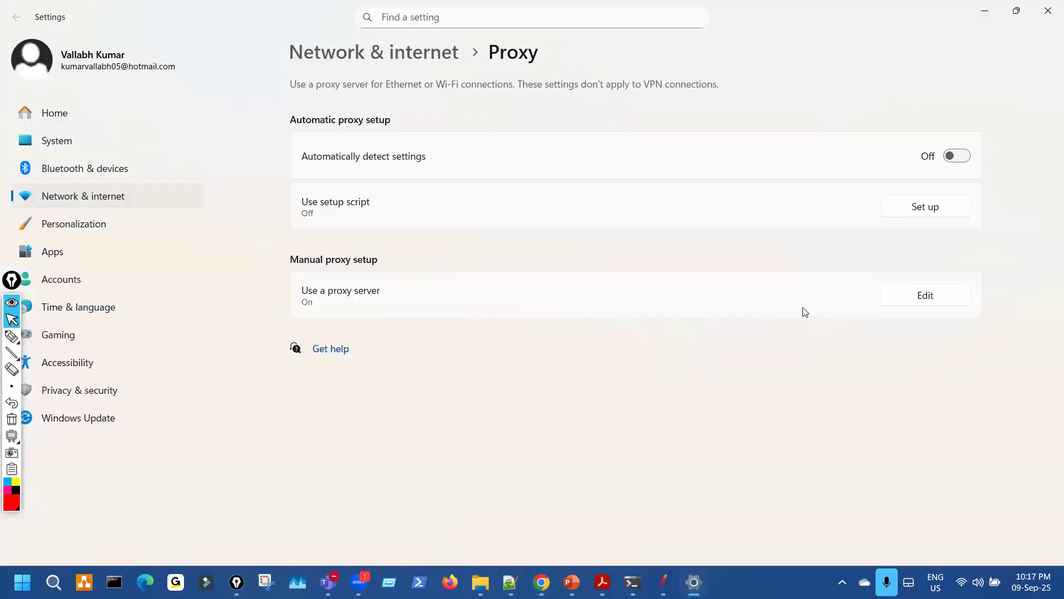
{"action": "left_click", "coordinate": [905, 300]}
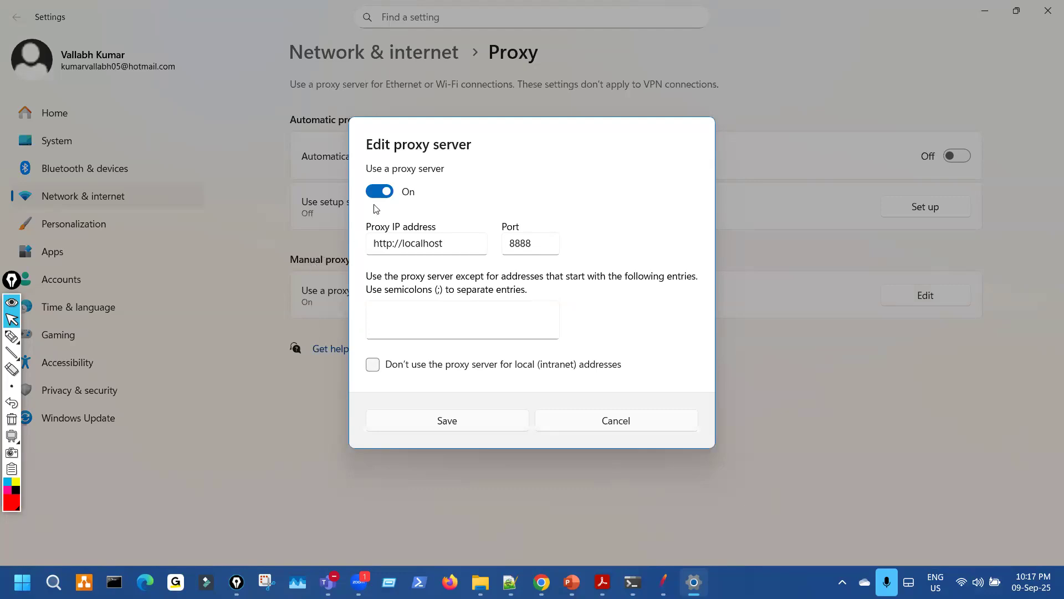
{"action": "left_click", "coordinate": [541, 581]}
{"action": "left_click", "coordinate": [493, 395]}
{"action": "left_click_drag", "start_coordinate": [454, 374], "coordinate": [277, 373]}
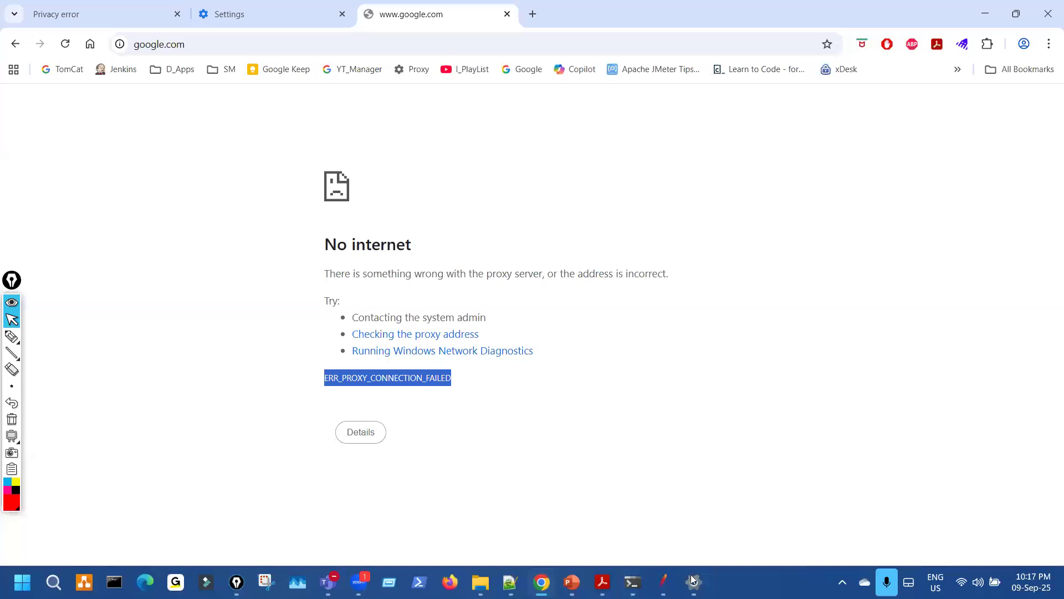
{"action": "key", "text": "alt+Tab"}
{"action": "left_click", "coordinate": [382, 192]}
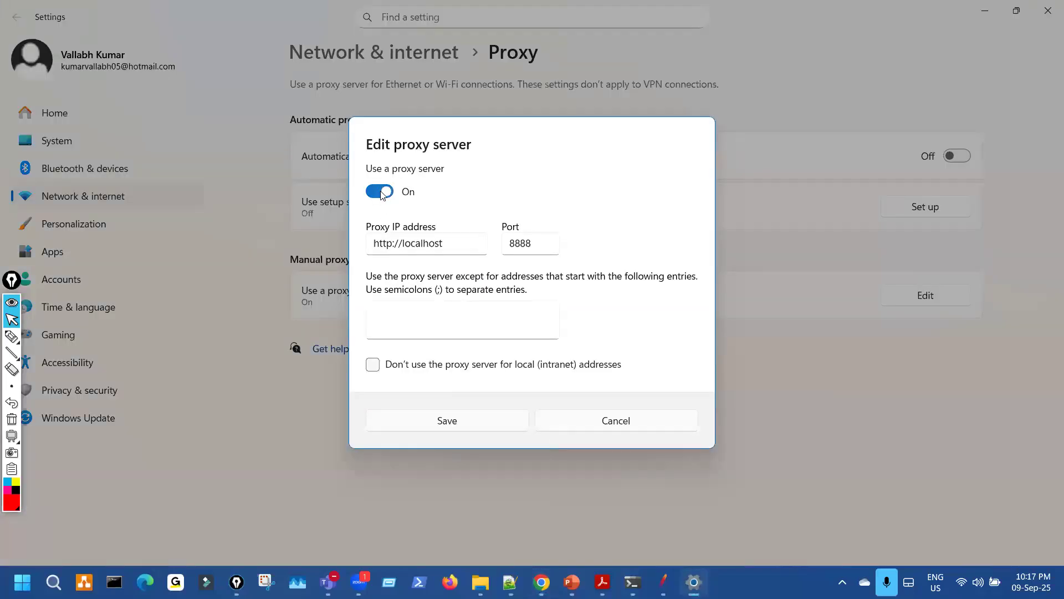
{"action": "left_click", "coordinate": [447, 422]}
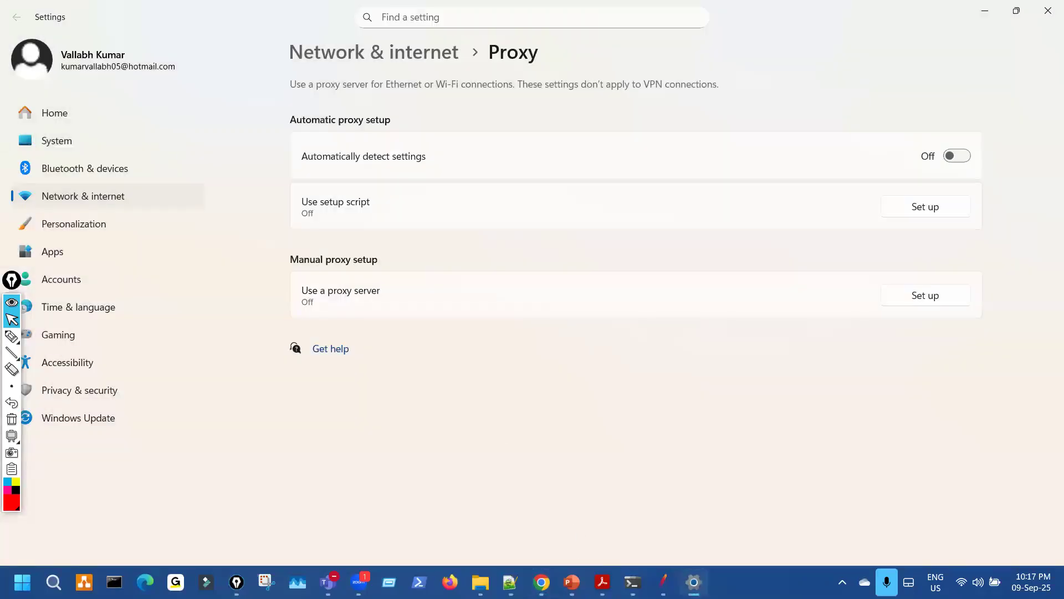
- Return to Chrome and reload the Google tab and the Adactin registration tab to test direct internet access
{"action": "left_click", "coordinate": [542, 581]}
{"action": "left_click", "coordinate": [65, 45]}
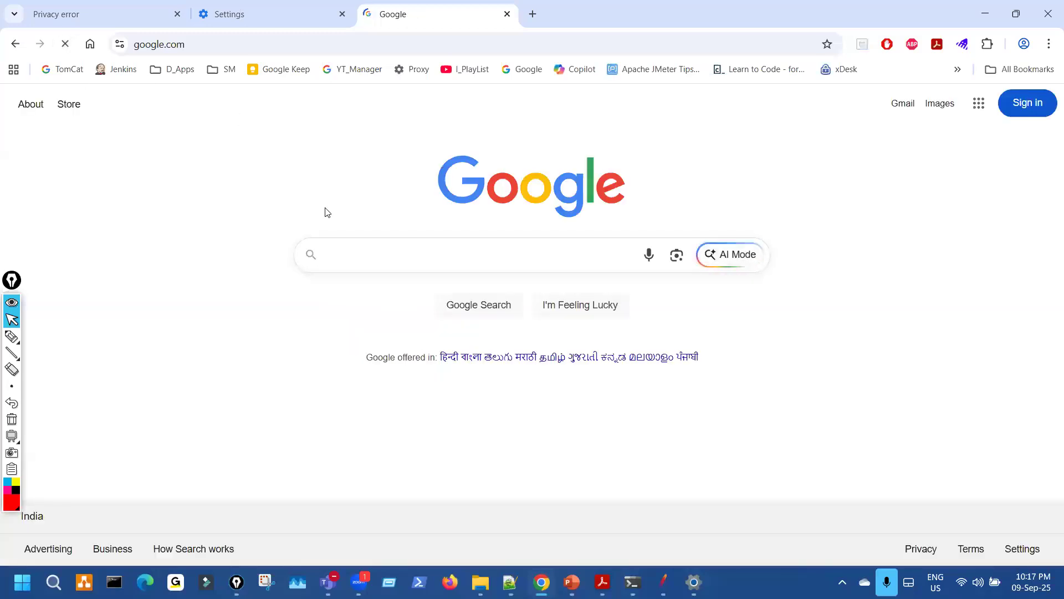
{"action": "left_click", "coordinate": [78, 8]}
{"action": "left_click", "coordinate": [64, 45]}
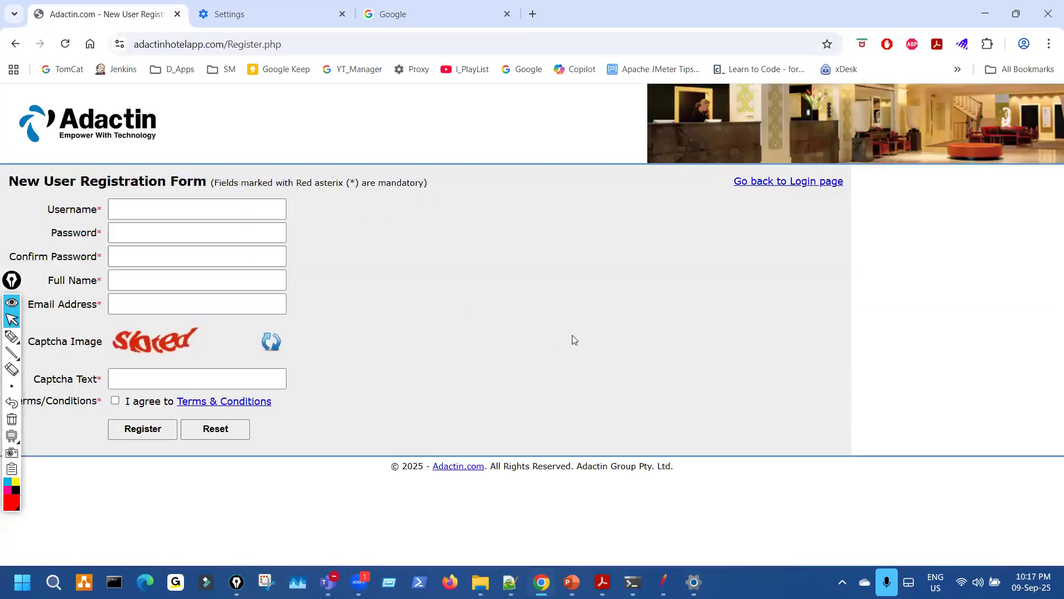
- Look at the Recording in JMeter & Proxy Server Setup slide in PowerPoint, then return to Chrome and go back to the Adactin home page
{"action": "mouse_move", "coordinate": [571, 582]}
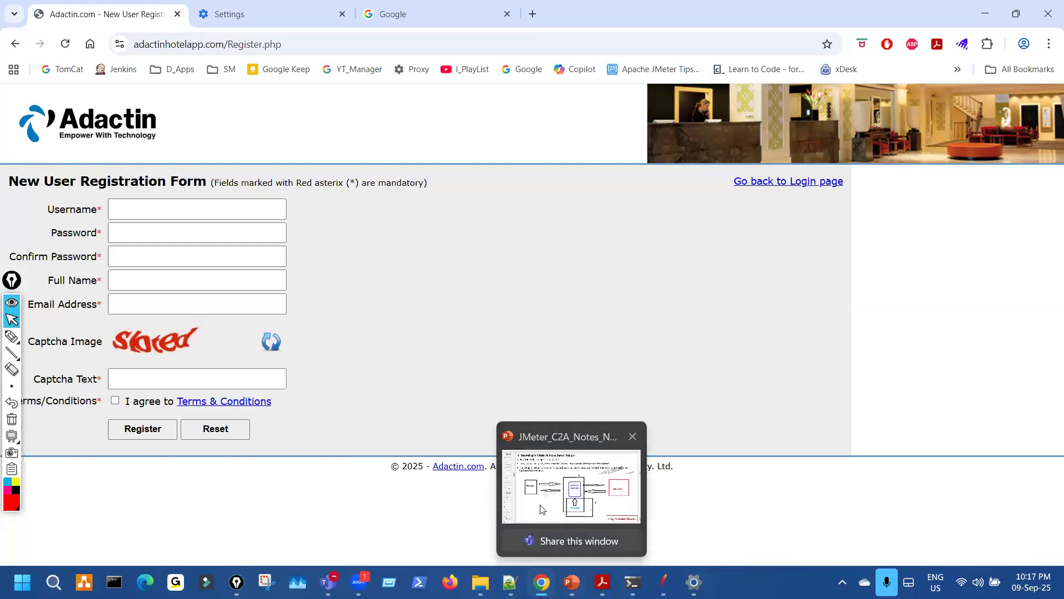
{"action": "left_click", "coordinate": [544, 481]}
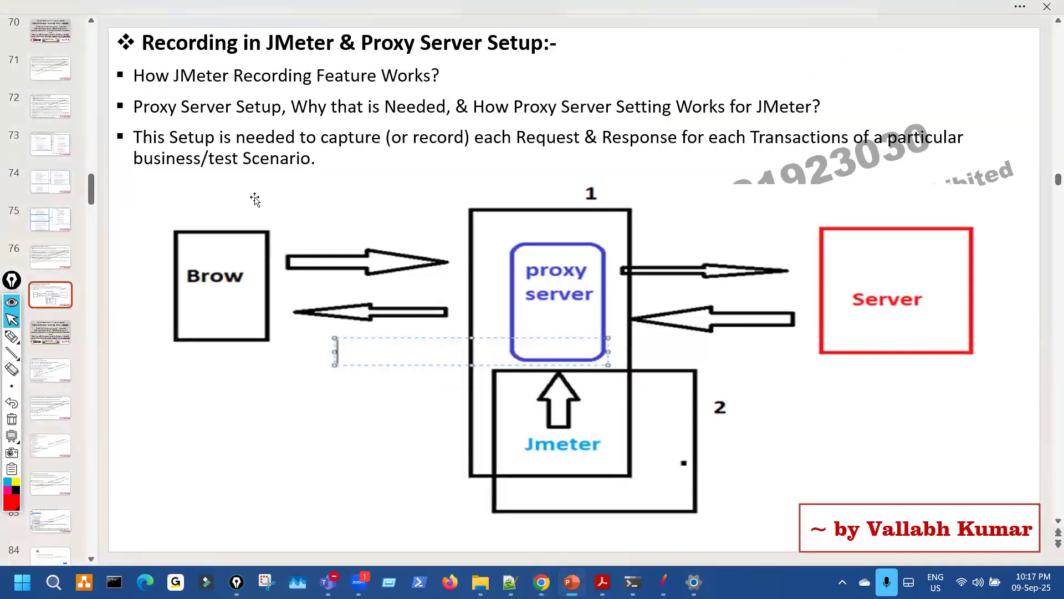
{"action": "mouse_move", "coordinate": [19, 344]}
{"action": "left_click", "coordinate": [27, 337]}
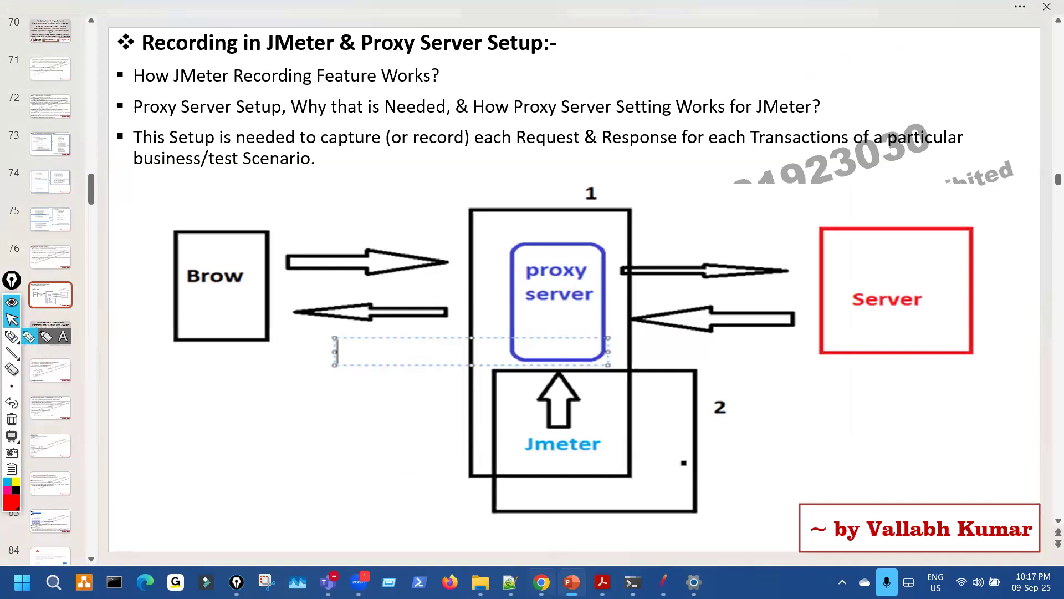
{"action": "left_click", "coordinate": [542, 582]}
{"action": "left_click", "coordinate": [15, 43]}
{"action": "left_click", "coordinate": [27, 337]}
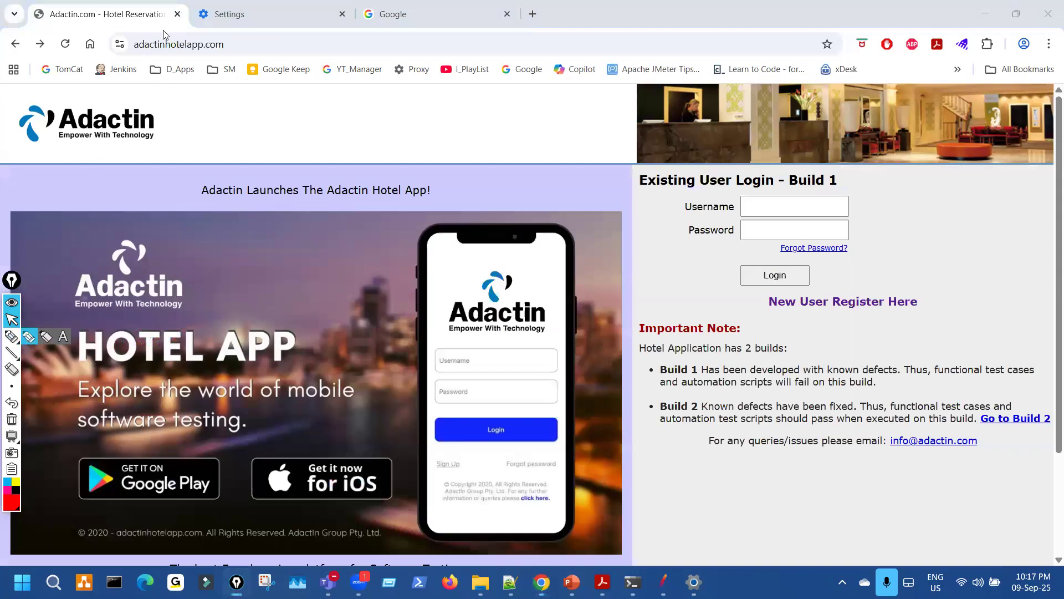
- Circle the home page address with the pen and sketch a browser box, a circled S for server, and request and response arrows
{"action": "mouse_move", "coordinate": [129, 73]}
{"action": "left_mouse_down"}
{"action": "mouse_move", "coordinate": [141, 36]}
{"action": "mouse_move", "coordinate": [161, 77]}
{"action": "mouse_move", "coordinate": [435, 104]}
{"action": "mouse_move", "coordinate": [413, 120]}
{"action": "left_mouse_up"}
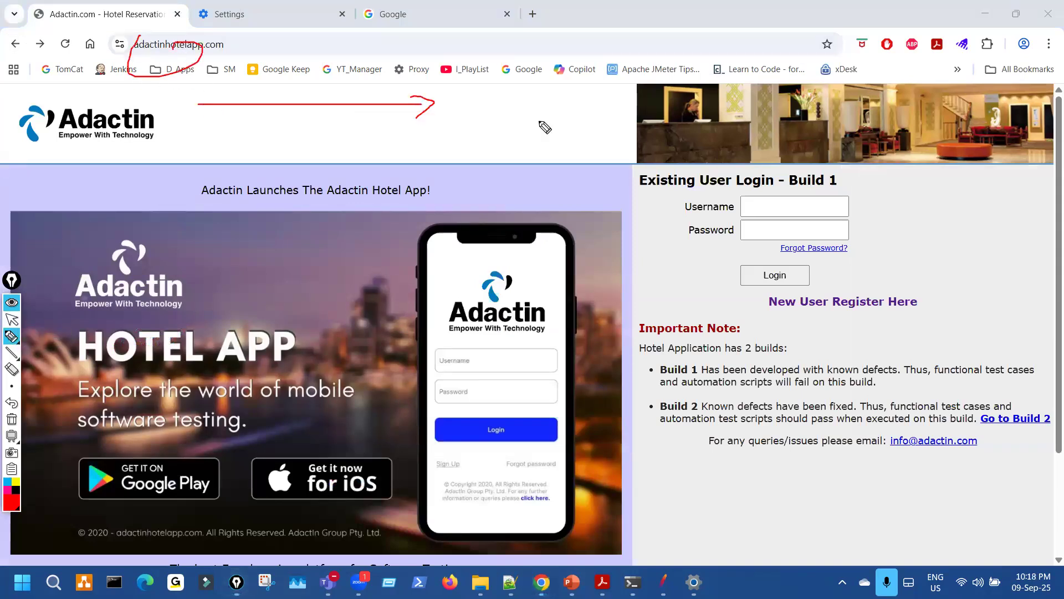
{"action": "mouse_move", "coordinate": [643, 119]}
{"action": "left_mouse_down"}
{"action": "mouse_move", "coordinate": [629, 111]}
{"action": "mouse_move", "coordinate": [632, 148]}
{"action": "mouse_move", "coordinate": [664, 109]}
{"action": "left_mouse_up"}
{"action": "mouse_move", "coordinate": [607, 175]}
{"action": "left_mouse_down"}
{"action": "mouse_move", "coordinate": [409, 191]}
{"action": "mouse_move", "coordinate": [434, 215]}
{"action": "left_mouse_up"}
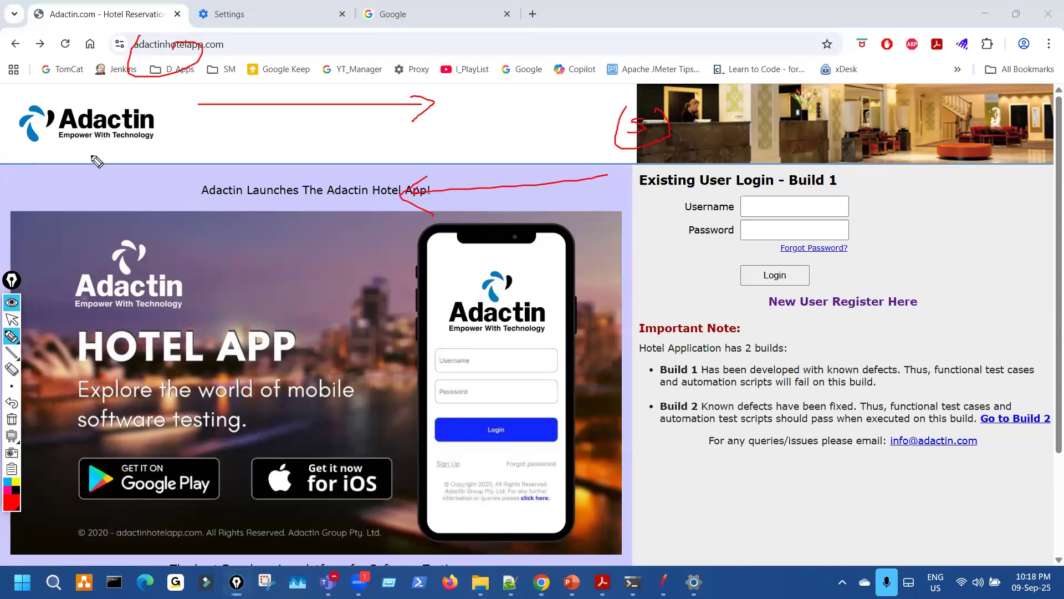
{"action": "left_click_drag", "start_coordinate": [88, 155], "coordinate": [65, 217]}
{"action": "left_click_drag", "start_coordinate": [44, 149], "coordinate": [55, 249]}
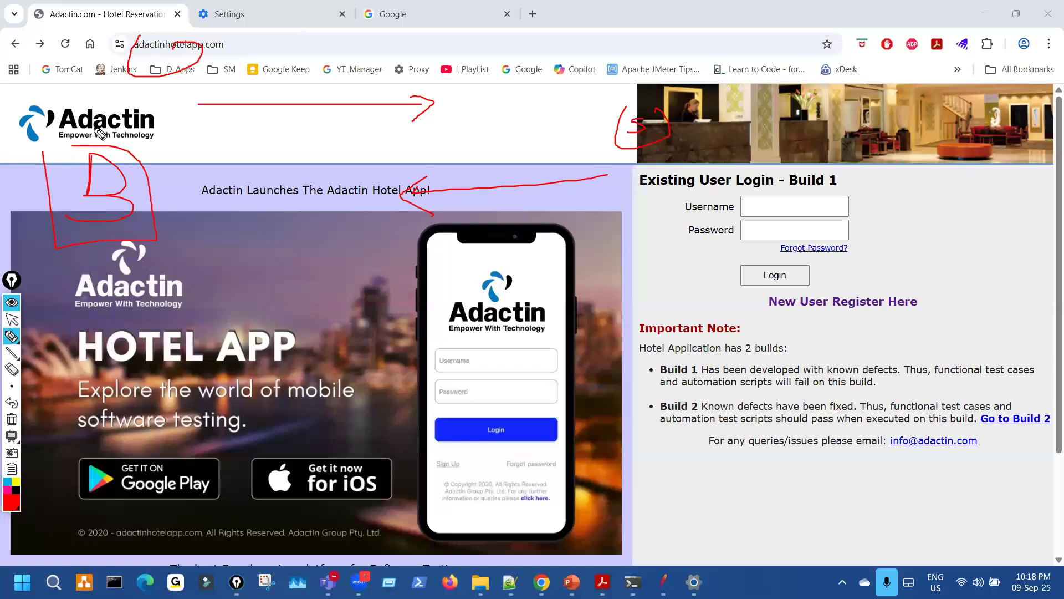
{"action": "left_click_drag", "start_coordinate": [164, 56], "coordinate": [186, 55]}
{"action": "mouse_move", "coordinate": [418, 370]}
{"action": "left_mouse_down"}
{"action": "mouse_move", "coordinate": [610, 422]}
{"action": "mouse_move", "coordinate": [438, 510]}
{"action": "mouse_move", "coordinate": [502, 459]}
{"action": "left_mouse_up"}
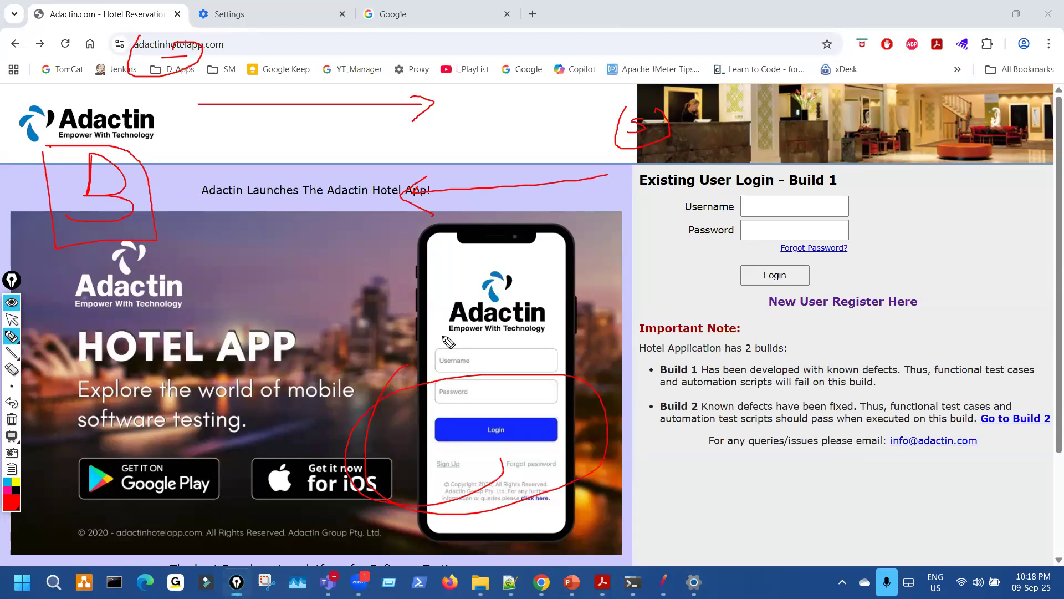
- Draw further request and response arrows between browser and server, circle them together, and erase all the pen marks
{"action": "mouse_move", "coordinate": [460, 108]}
{"action": "left_mouse_down"}
{"action": "mouse_move", "coordinate": [435, 91]}
{"action": "mouse_move", "coordinate": [456, 119]}
{"action": "left_mouse_up"}
{"action": "mouse_move", "coordinate": [540, 165]}
{"action": "left_mouse_down"}
{"action": "mouse_move", "coordinate": [443, 180]}
{"action": "mouse_move", "coordinate": [437, 219]}
{"action": "left_mouse_up"}
{"action": "left_click_drag", "start_coordinate": [442, 164], "coordinate": [434, 215]}
{"action": "left_click_drag", "start_coordinate": [303, 383], "coordinate": [318, 438]}
{"action": "left_click_drag", "start_coordinate": [290, 428], "coordinate": [322, 425]}
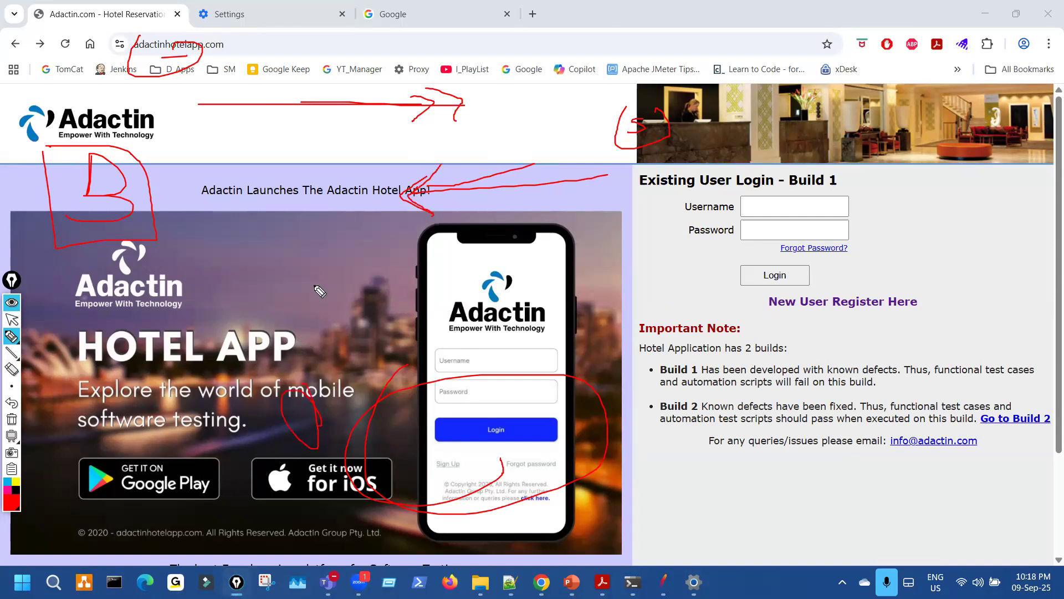
{"action": "left_click_drag", "start_coordinate": [192, 153], "coordinate": [400, 143]}
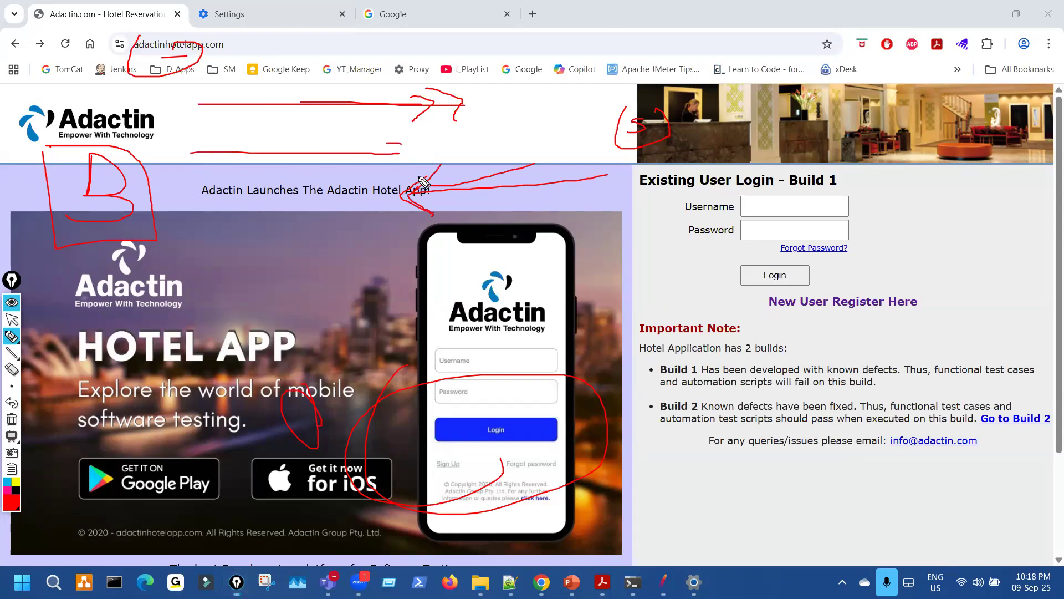
{"action": "left_click_drag", "start_coordinate": [476, 187], "coordinate": [378, 205]}
{"action": "mouse_move", "coordinate": [403, 89]}
{"action": "left_mouse_down"}
{"action": "mouse_move", "coordinate": [328, 130]}
{"action": "mouse_move", "coordinate": [359, 84]}
{"action": "mouse_move", "coordinate": [390, 109]}
{"action": "left_mouse_up"}
{"action": "mouse_move", "coordinate": [301, 104]}
{"action": "left_mouse_down"}
{"action": "mouse_move", "coordinate": [470, 104]}
{"action": "mouse_move", "coordinate": [462, 116]}
{"action": "left_mouse_up"}
{"action": "mouse_move", "coordinate": [558, 158]}
{"action": "left_mouse_down"}
{"action": "mouse_move", "coordinate": [434, 180]}
{"action": "mouse_move", "coordinate": [446, 193]}
{"action": "left_mouse_up"}
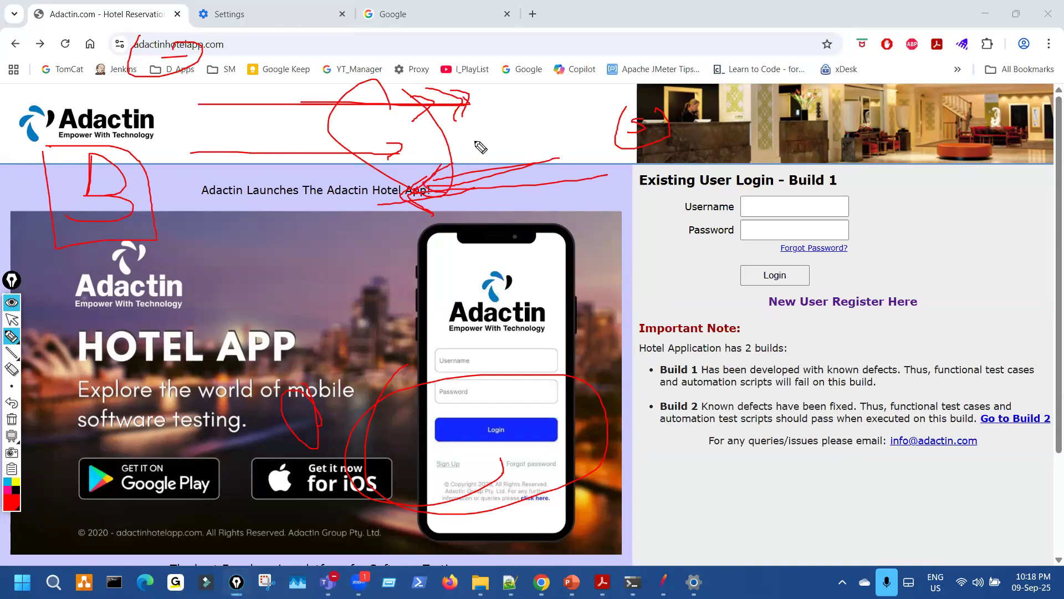
{"action": "key", "text": "ctrl+shift+7"}
{"action": "key", "text": "ctrl+shift+2"}
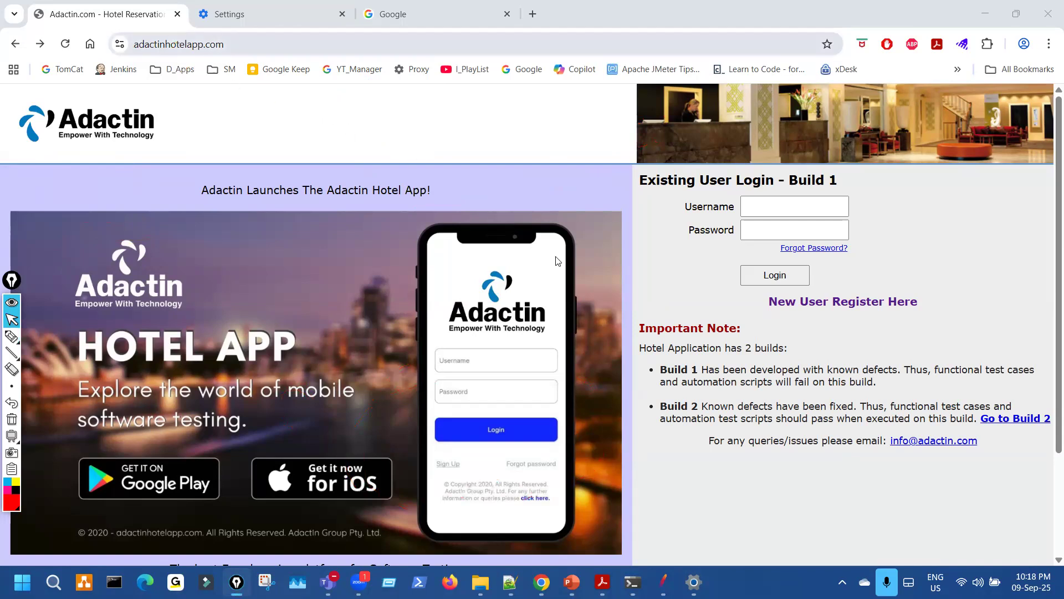
- Open the New User Register page, sketch its request and response arrows with the pen, and clear the drawing
{"action": "left_click", "coordinate": [747, 298]}
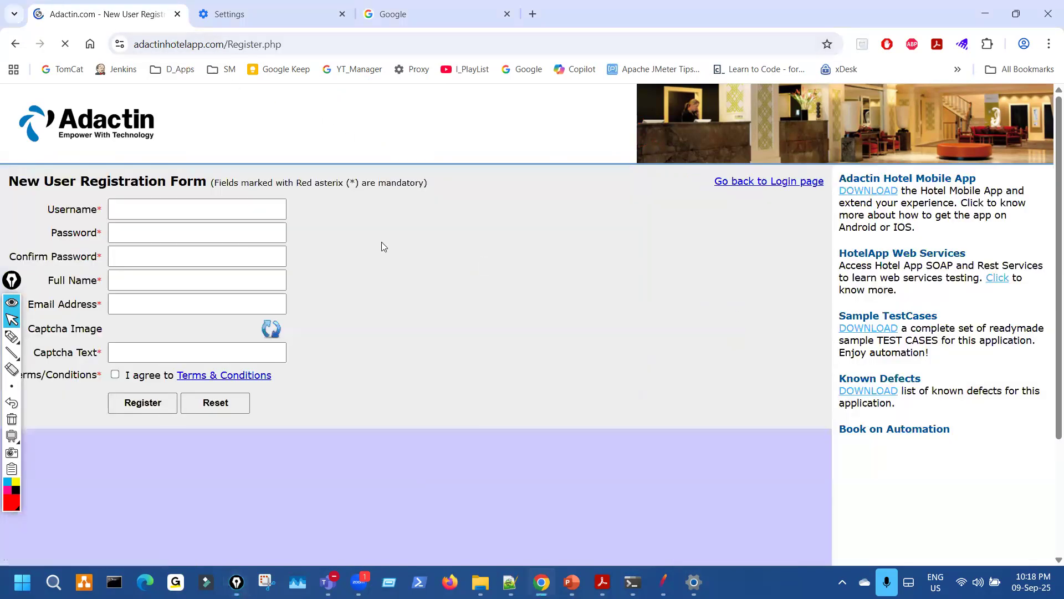
{"action": "key", "text": "ctrl+shift+3"}
{"action": "left_click_drag", "start_coordinate": [284, 224], "coordinate": [289, 184]}
{"action": "left_click_drag", "start_coordinate": [258, 129], "coordinate": [592, 125]}
{"action": "left_click_drag", "start_coordinate": [564, 117], "coordinate": [577, 140]}
{"action": "left_click_drag", "start_coordinate": [747, 193], "coordinate": [456, 214]}
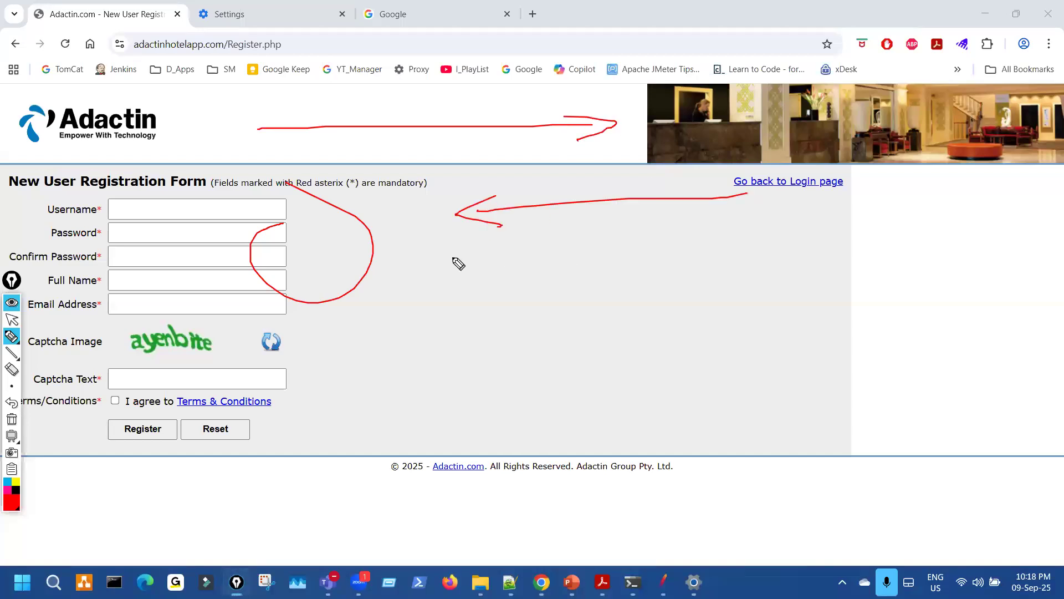
{"action": "key", "text": "ctrl+shift+7"}
{"action": "key", "text": "ctrl+shift+1"}
- Switch to the proxy server setup slide, draw a short pen line under its title, and clear the mark
{"action": "key", "text": "alt+Tab"}
{"action": "key", "text": "ctrl+shift+2"}
{"action": "left_click_drag", "start_coordinate": [396, 71], "coordinate": [505, 75]}
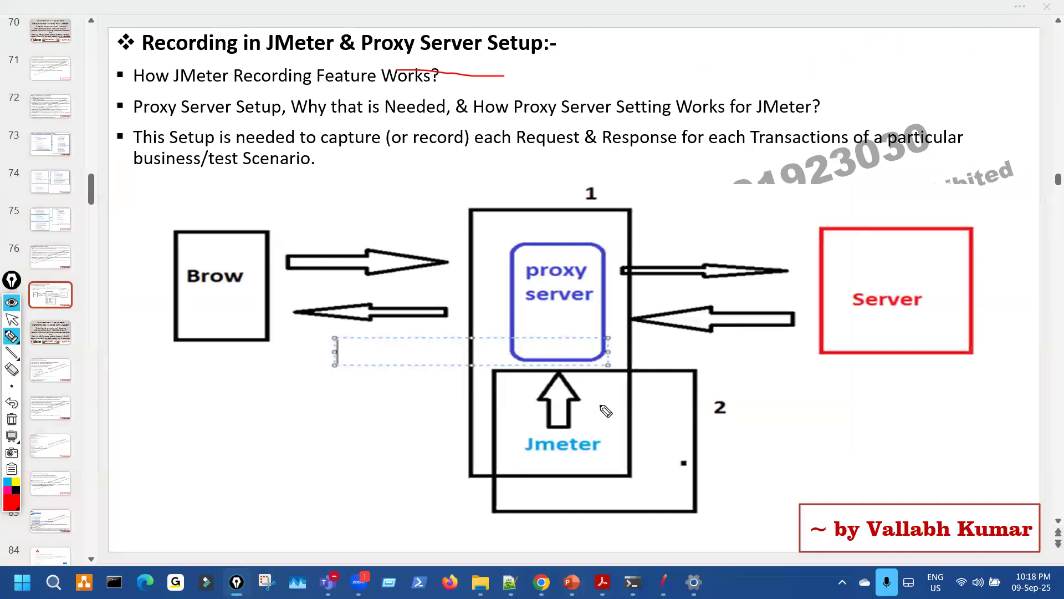
{"action": "key", "text": "ctrl+shift+7"}
- Open the HTTP(S) Test Script Recorder in JMeter, mark the element and its port with the pen, and clear the marks
{"action": "left_click", "coordinate": [658, 579]}
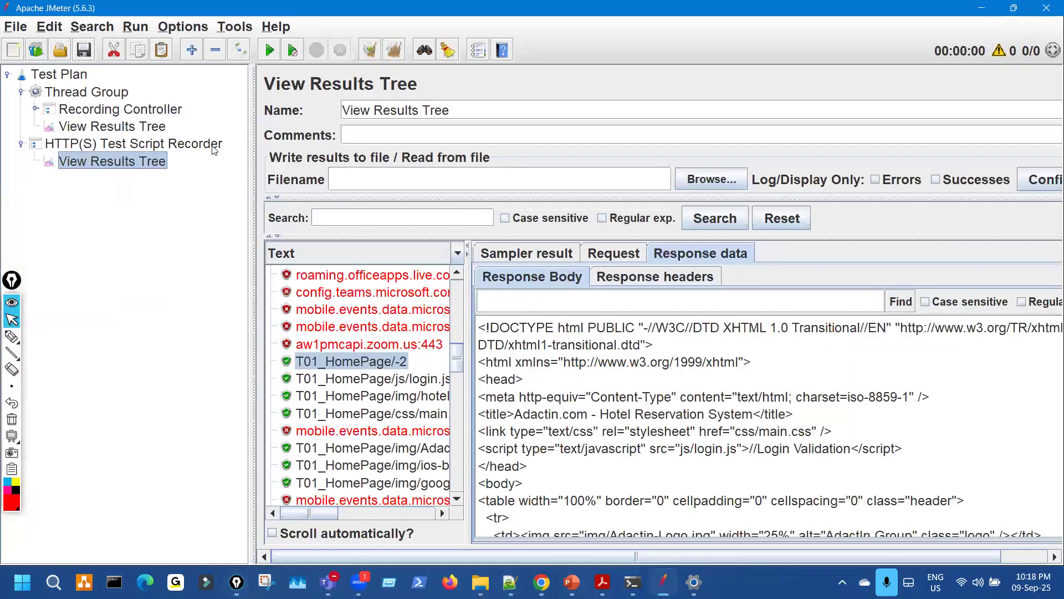
{"action": "left_click", "coordinate": [198, 148]}
{"action": "key", "text": "ctrl+shift+3"}
{"action": "mouse_move", "coordinate": [258, 146]}
{"action": "left_mouse_down"}
{"action": "mouse_move", "coordinate": [187, 158]}
{"action": "mouse_move", "coordinate": [220, 136]}
{"action": "left_mouse_up"}
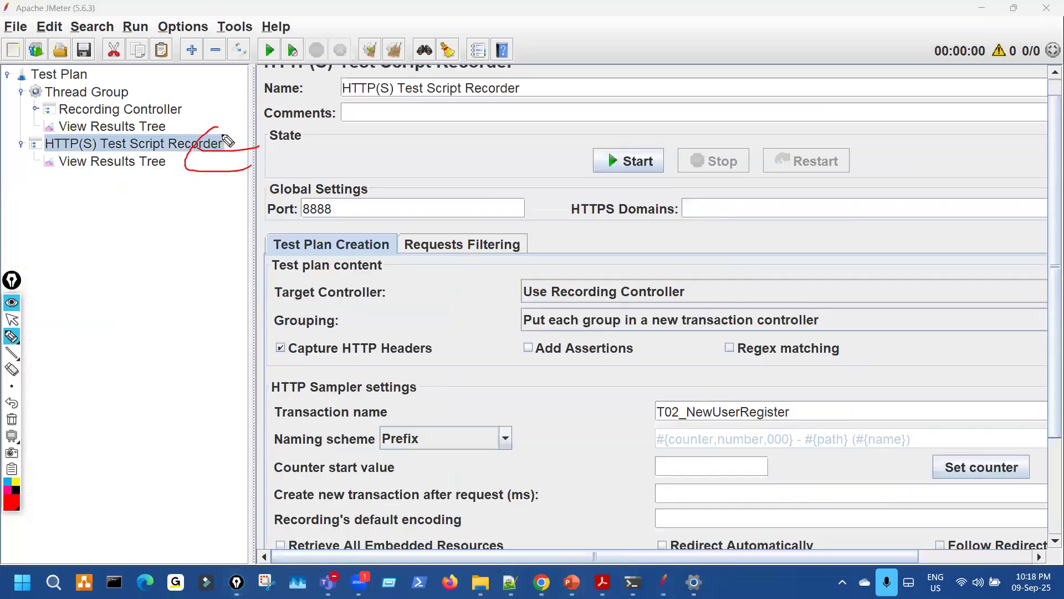
{"action": "left_click_drag", "start_coordinate": [298, 221], "coordinate": [344, 208]}
{"action": "key", "text": "ctrl+shift+7"}
{"action": "key", "text": "ctrl+shift+2"}
- Return to Chrome, search its settings for "proxy", and open the computer's proxy settings
{"action": "mouse_move", "coordinate": [541, 582]}
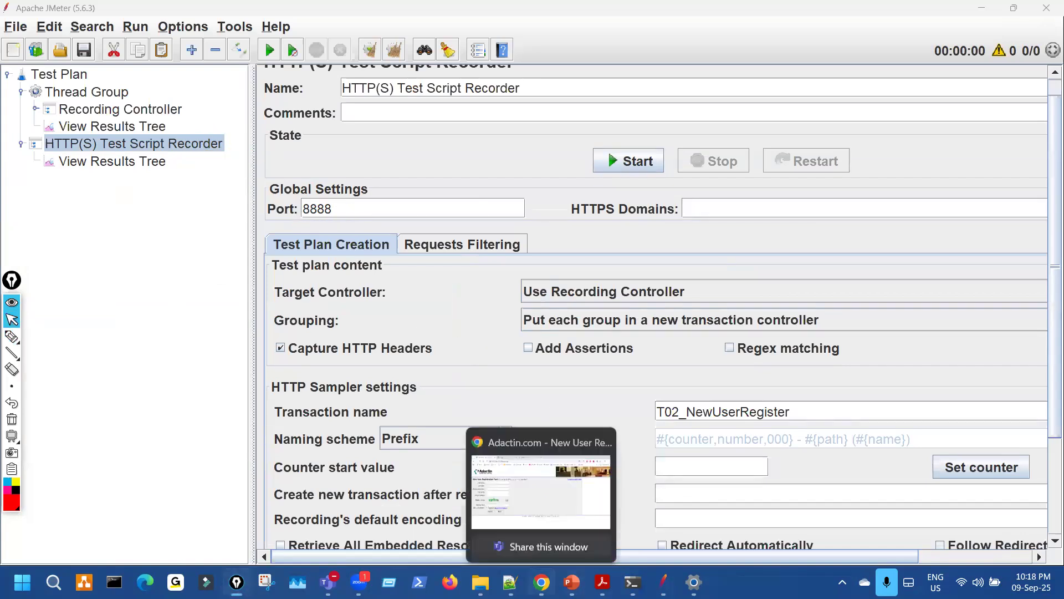
{"action": "left_click", "coordinate": [557, 501]}
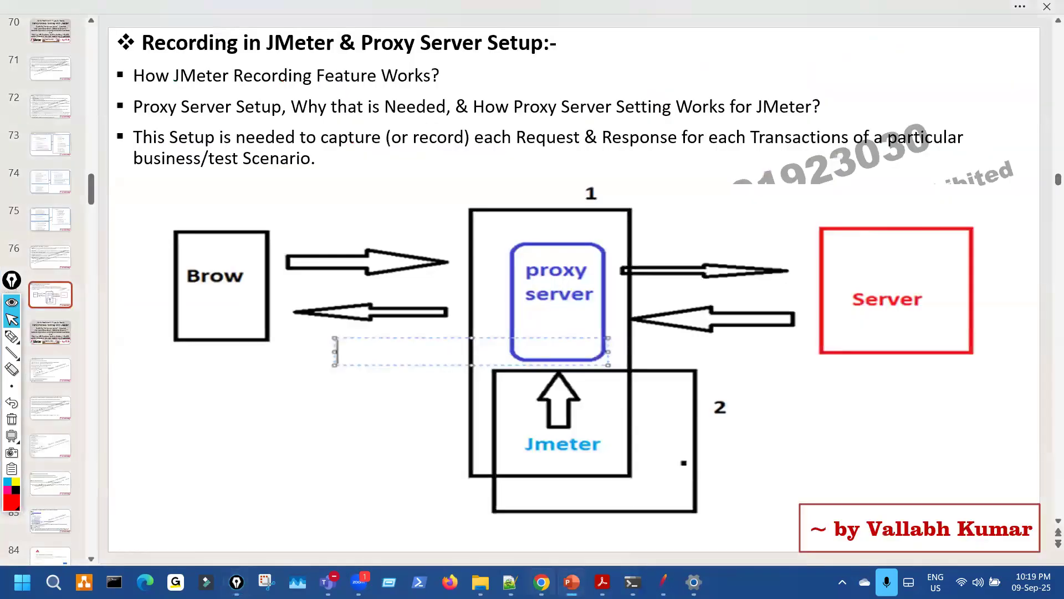
{"action": "key", "text": "alt+Tab"}
{"action": "left_click", "coordinate": [1048, 48]}
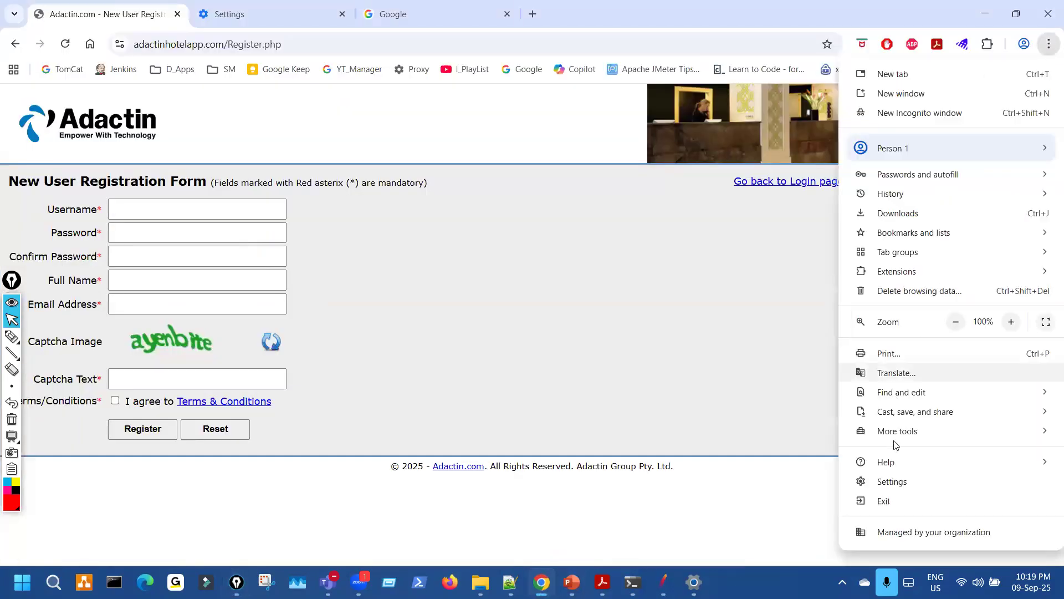
{"action": "left_click", "coordinate": [892, 481]}
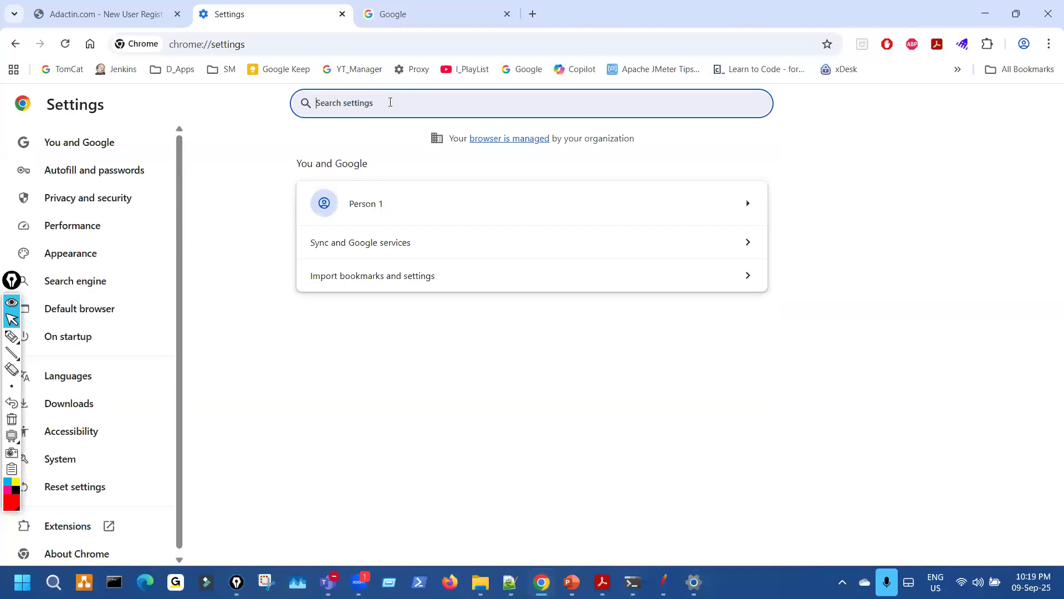
{"action": "type", "text": "proxy"}
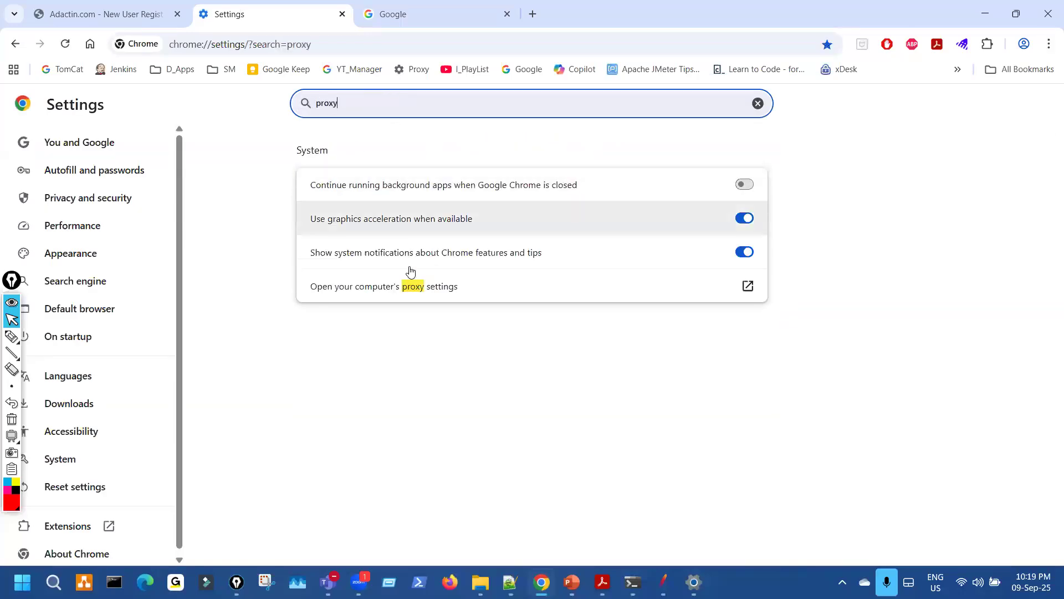
{"action": "left_click", "coordinate": [410, 285]}
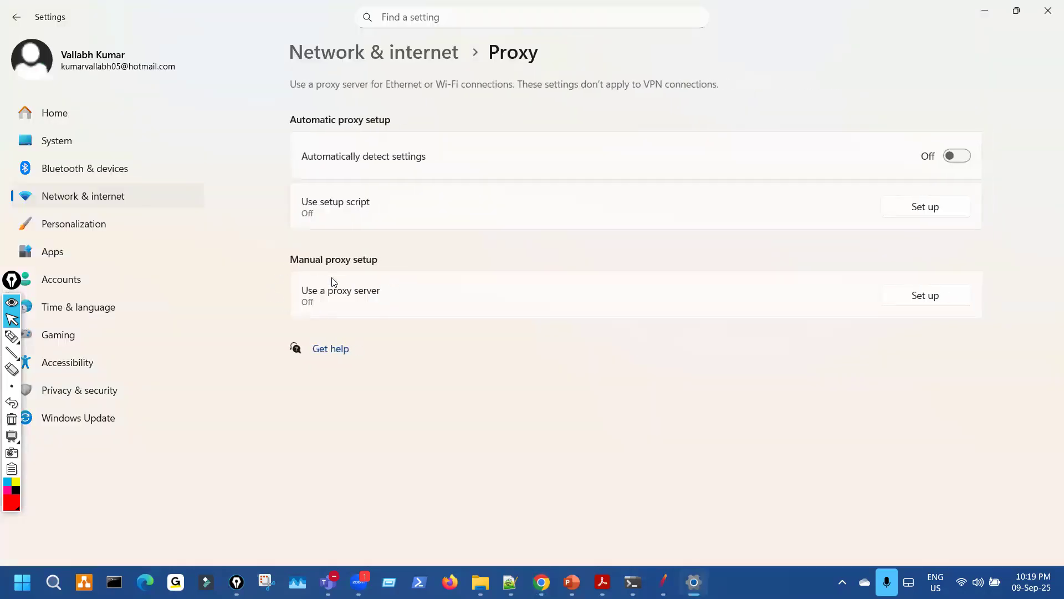
- Open the manual proxy server setup, mark up its settings with the pen, erase the marks, and close the dialog
{"action": "left_click", "coordinate": [950, 302]}
{"action": "key", "text": "p"}
{"action": "left_click_drag", "start_coordinate": [388, 179], "coordinate": [410, 192]}
{"action": "left_click_drag", "start_coordinate": [398, 252], "coordinate": [444, 255]}
{"action": "left_click_drag", "start_coordinate": [521, 224], "coordinate": [535, 244]}
{"action": "left_click_drag", "start_coordinate": [438, 420], "coordinate": [450, 426]}
{"action": "key", "text": "Escape"}
{"action": "left_click", "coordinate": [601, 424]}
- Return to Chrome and open a new Incognito window
{"action": "key", "text": "alt+Tab"}
{"action": "left_click", "coordinate": [1048, 45]}
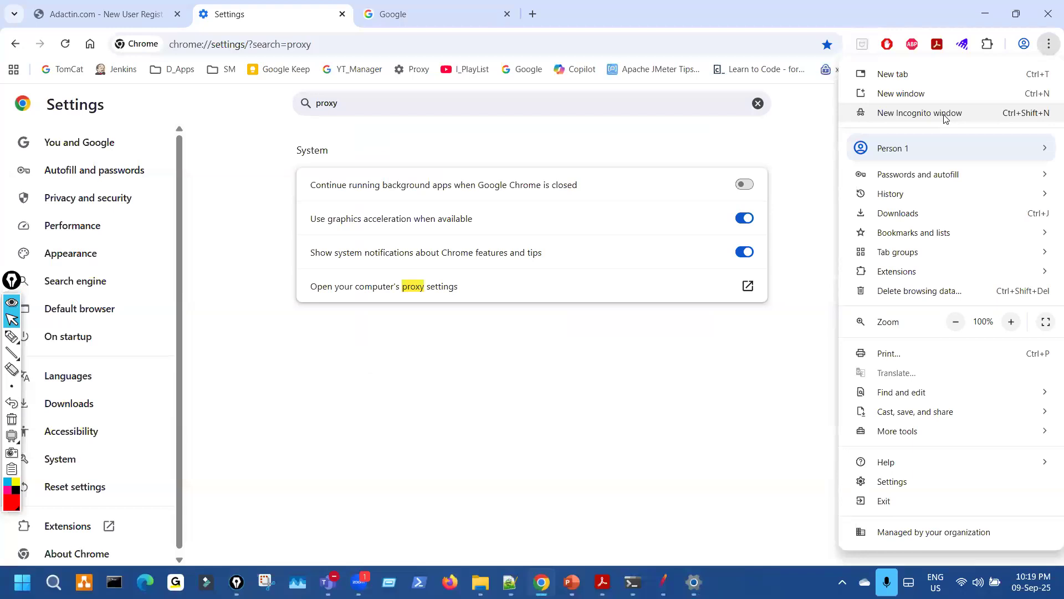
{"action": "key", "text": "ctrl+shift+n"}
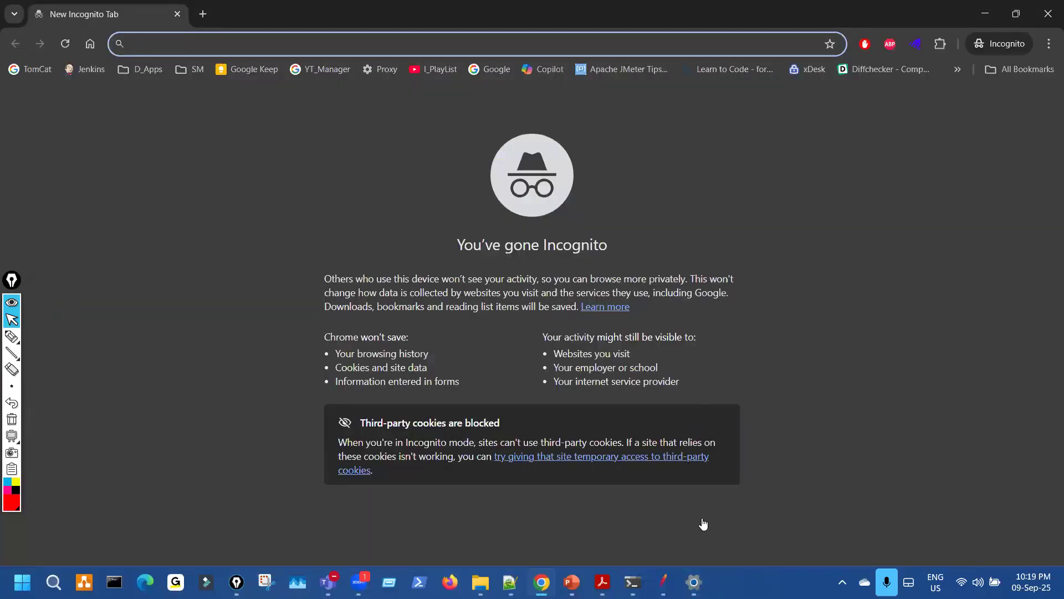
- Return to the proxy server setup slide and draw a curved pen line from the browser box over the proxy to the server
{"action": "key", "text": "alt+Tab"}
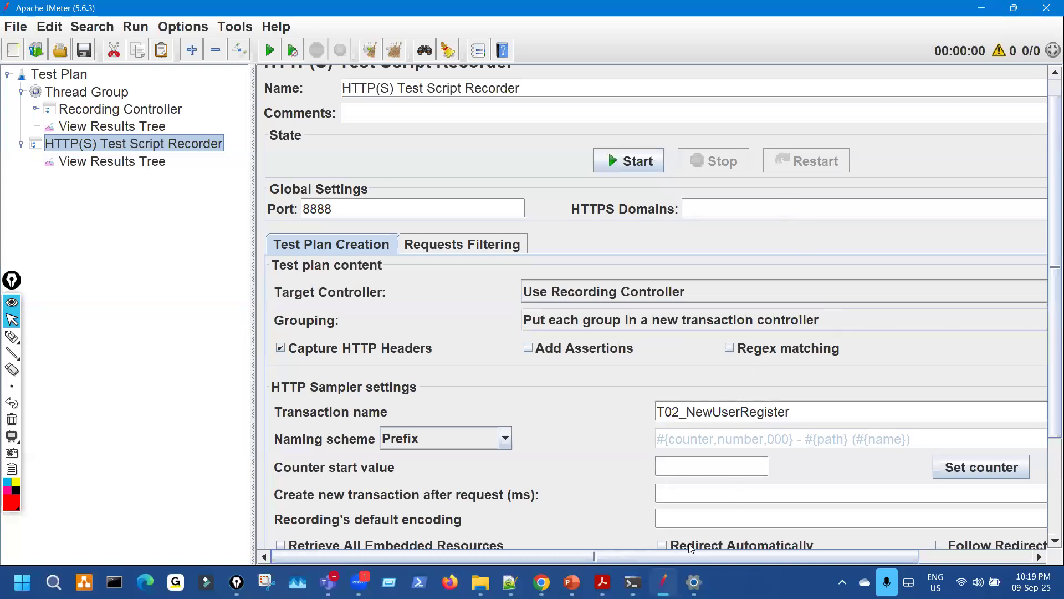
{"action": "left_click", "coordinate": [571, 501]}
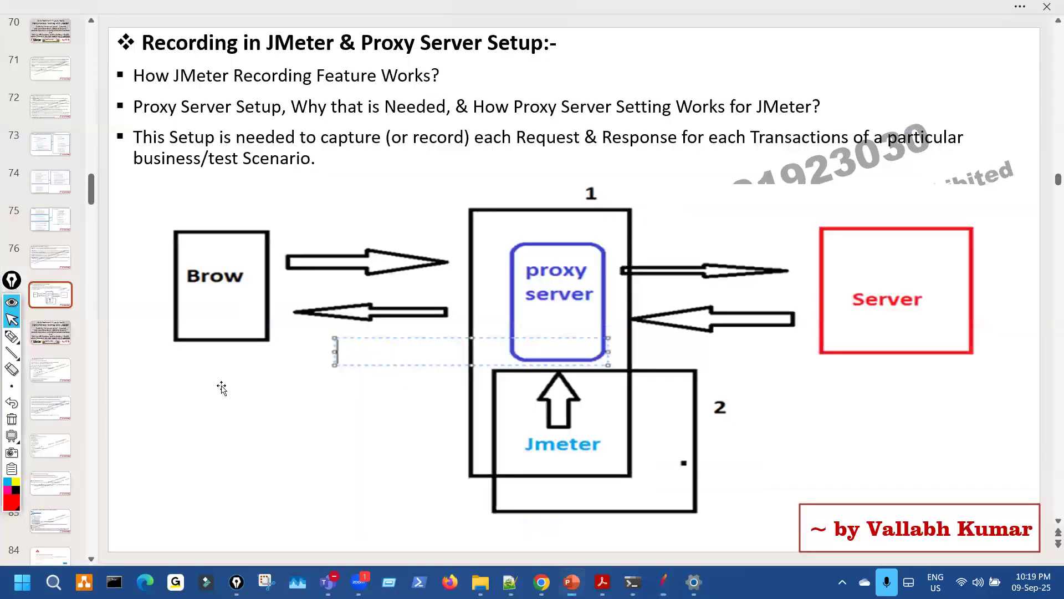
{"action": "left_click", "coordinate": [11, 336]}
{"action": "mouse_move", "coordinate": [198, 239]}
{"action": "left_mouse_down"}
{"action": "mouse_move", "coordinate": [219, 303]}
{"action": "mouse_move", "coordinate": [213, 239]}
{"action": "mouse_move", "coordinate": [245, 184]}
{"action": "mouse_move", "coordinate": [294, 165]}
{"action": "left_mouse_up"}
{"action": "left_click_drag", "start_coordinate": [505, 216], "coordinate": [551, 227]}
{"action": "key", "text": "ctrl+shift+7"}
{"action": "mouse_move", "coordinate": [219, 260]}
{"action": "left_mouse_down"}
{"action": "mouse_move", "coordinate": [265, 258]}
{"action": "mouse_move", "coordinate": [240, 262]}
{"action": "mouse_move", "coordinate": [603, 92]}
{"action": "mouse_move", "coordinate": [848, 194]}
{"action": "mouse_move", "coordinate": [863, 176]}
{"action": "left_mouse_up"}
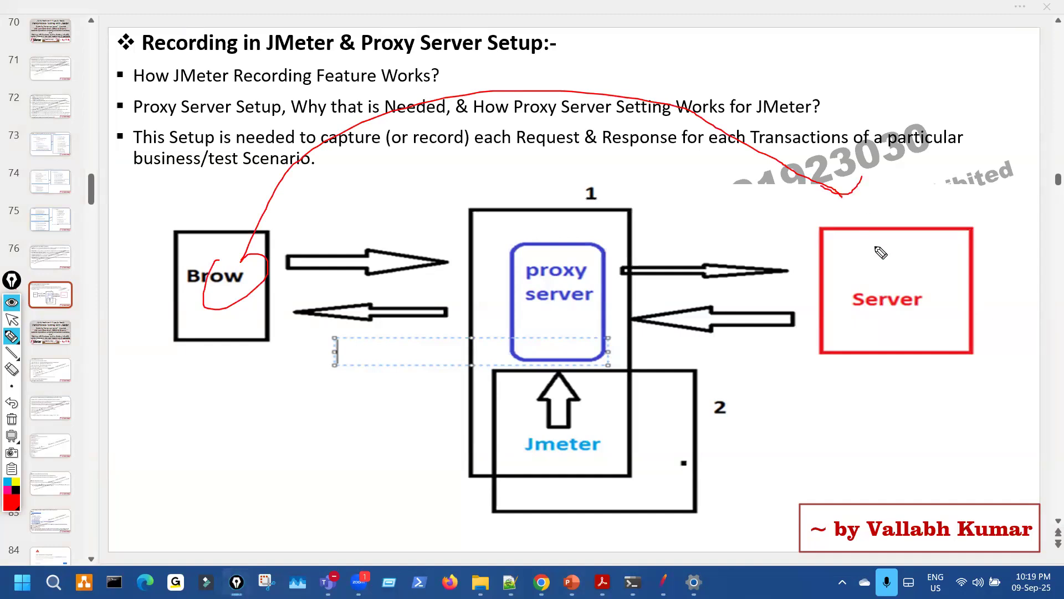
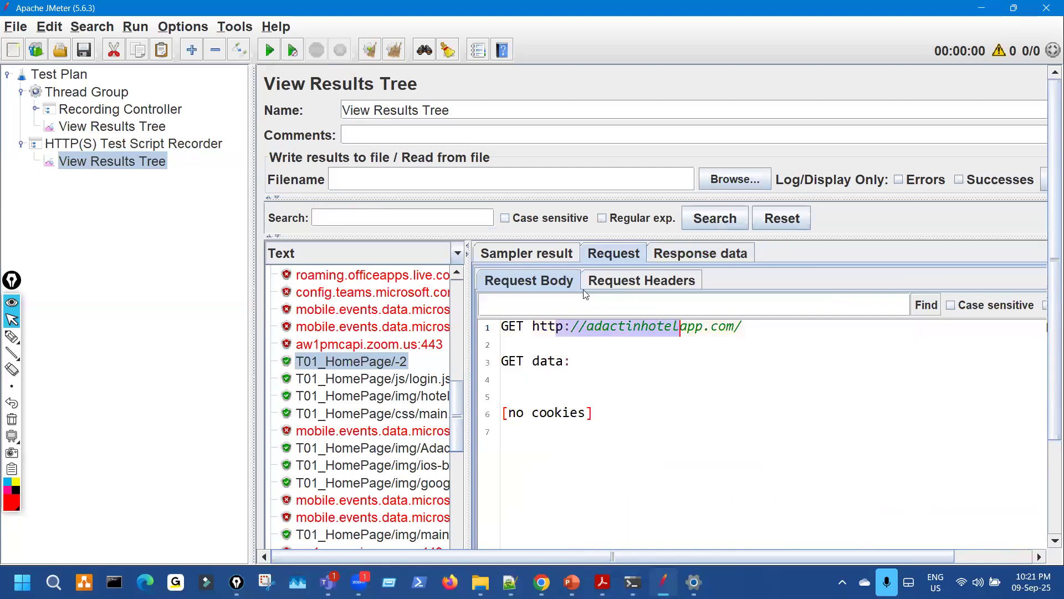
- Inspect the T01_HomePage/-2 sample's request headers, response body and response headers in the recorder's View Results Tree, highlighting text in both response views
{"action": "left_click", "coordinate": [641, 280]}
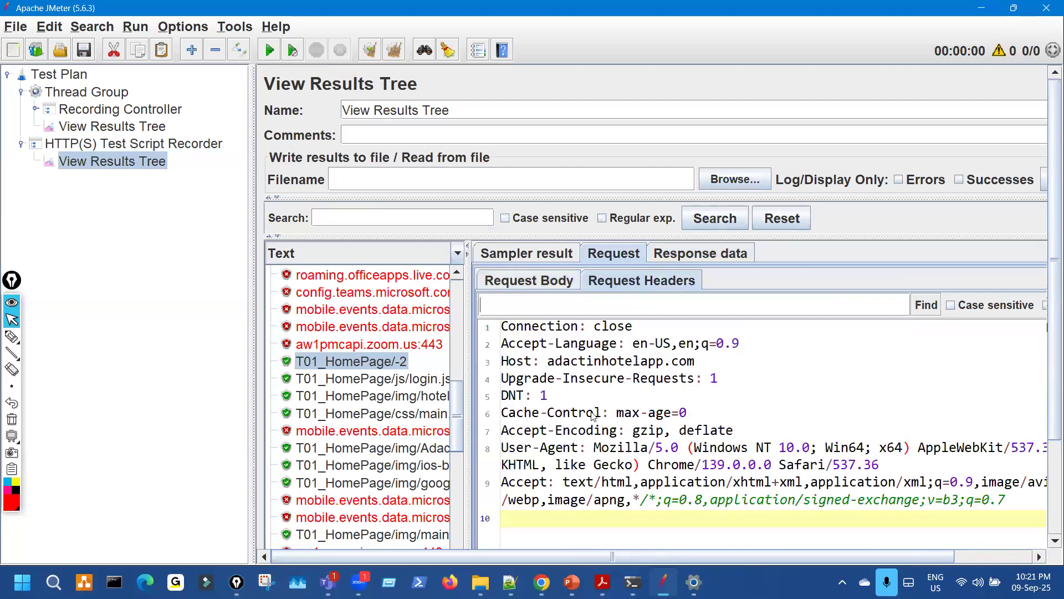
{"action": "left_click", "coordinate": [691, 252]}
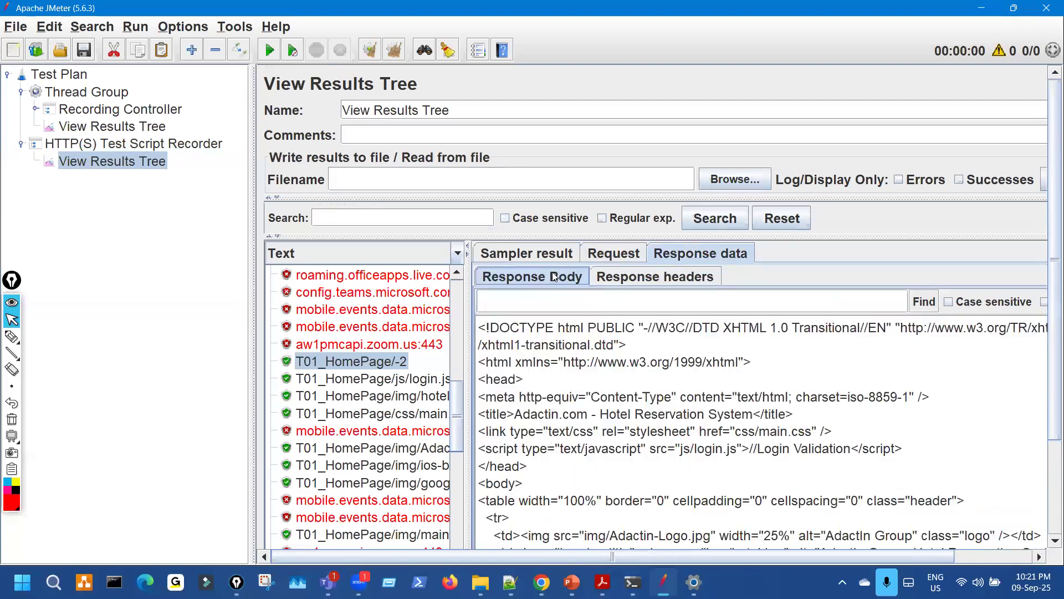
{"action": "left_click_drag", "start_coordinate": [594, 345], "coordinate": [626, 519]}
{"action": "left_click", "coordinate": [650, 276]}
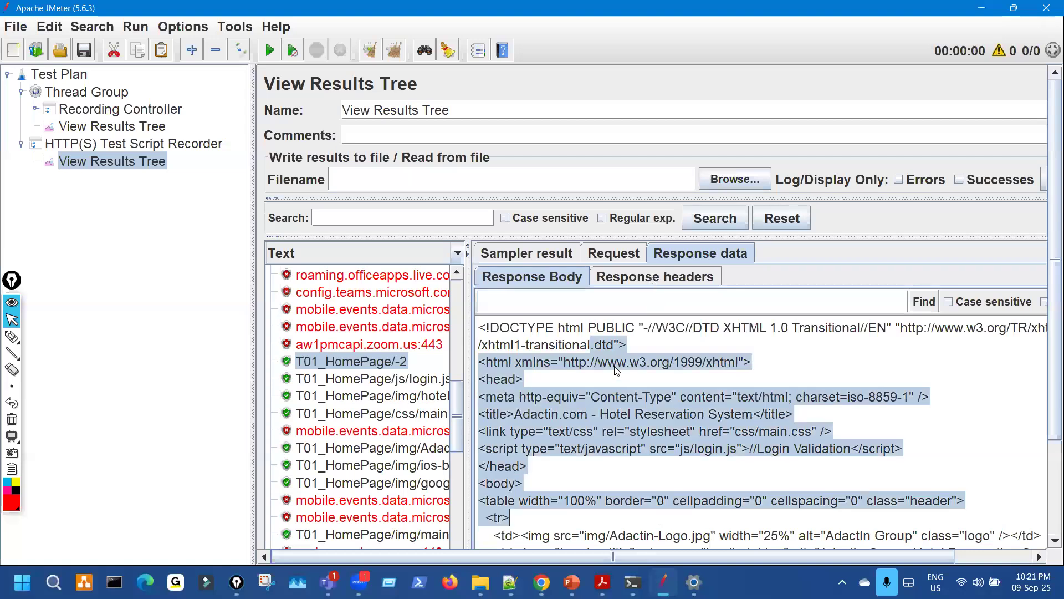
{"action": "left_click_drag", "start_coordinate": [614, 364], "coordinate": [621, 443]}
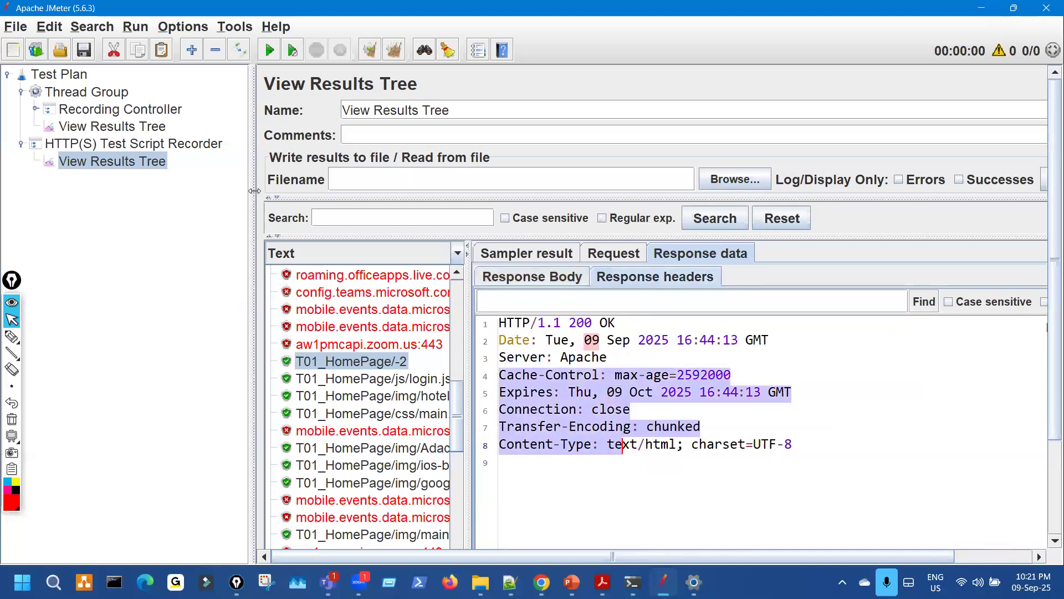
- Narrow the test plan tree to widen the results pane, and switch to the Chrome window showing Settings
{"action": "left_click_drag", "start_coordinate": [254, 191], "coordinate": [194, 191]}
{"action": "left_click", "coordinate": [542, 582]}
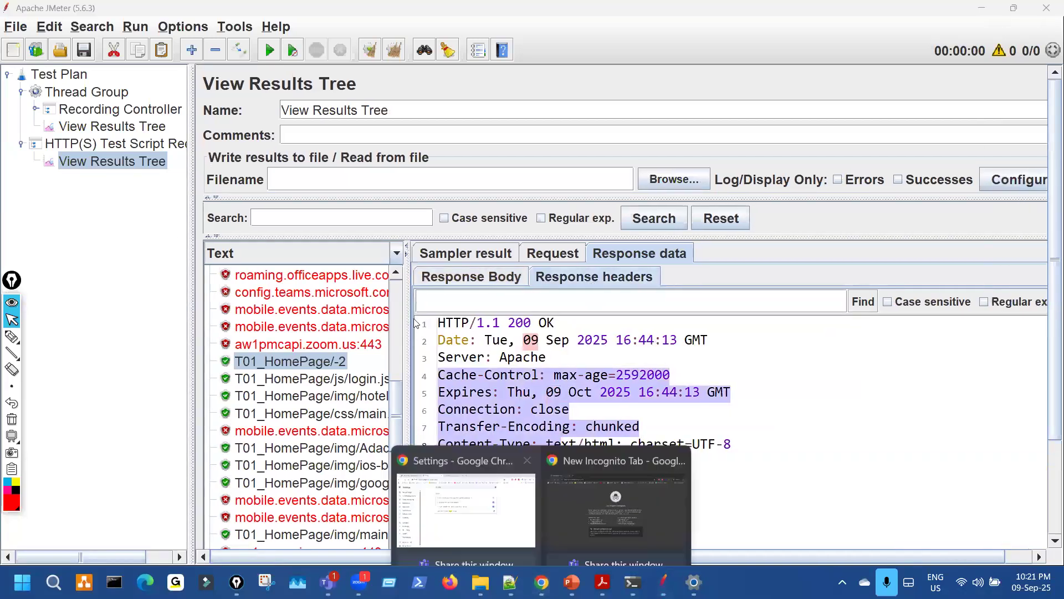
{"action": "left_click", "coordinate": [466, 488]}
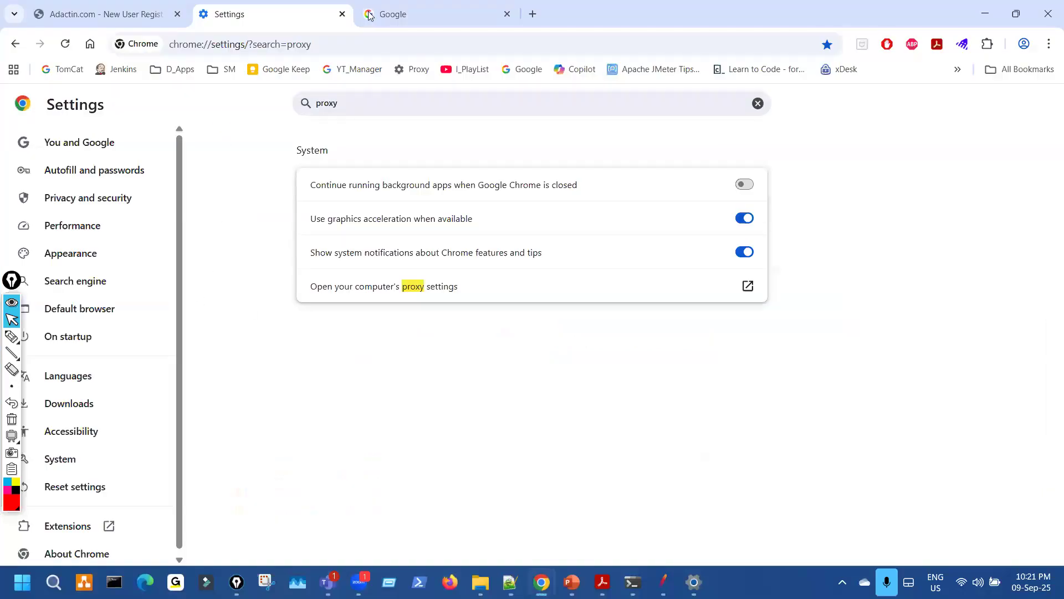
- Close the Settings and Google tabs and go back to the Adactin hotel home page
{"action": "left_click", "coordinate": [342, 14]}
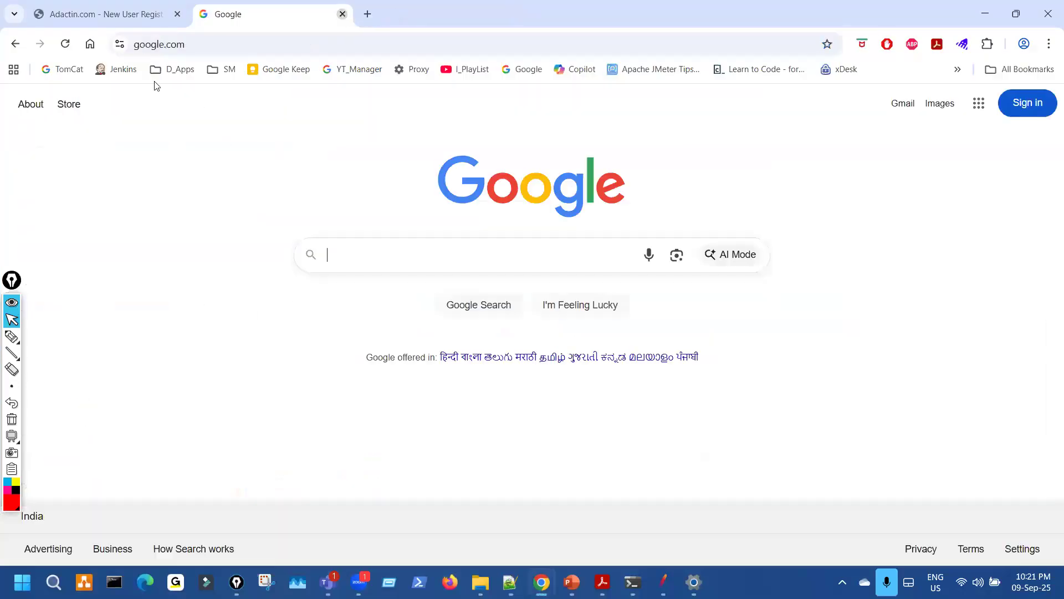
{"action": "key", "text": "ctrl+w"}
{"action": "left_click", "coordinate": [15, 44]}
- Open the developer tools' Network view on the Adactin home page and reload the page to capture its requests
{"action": "right_click", "coordinate": [321, 139]}
{"action": "left_click", "coordinate": [405, 470]}
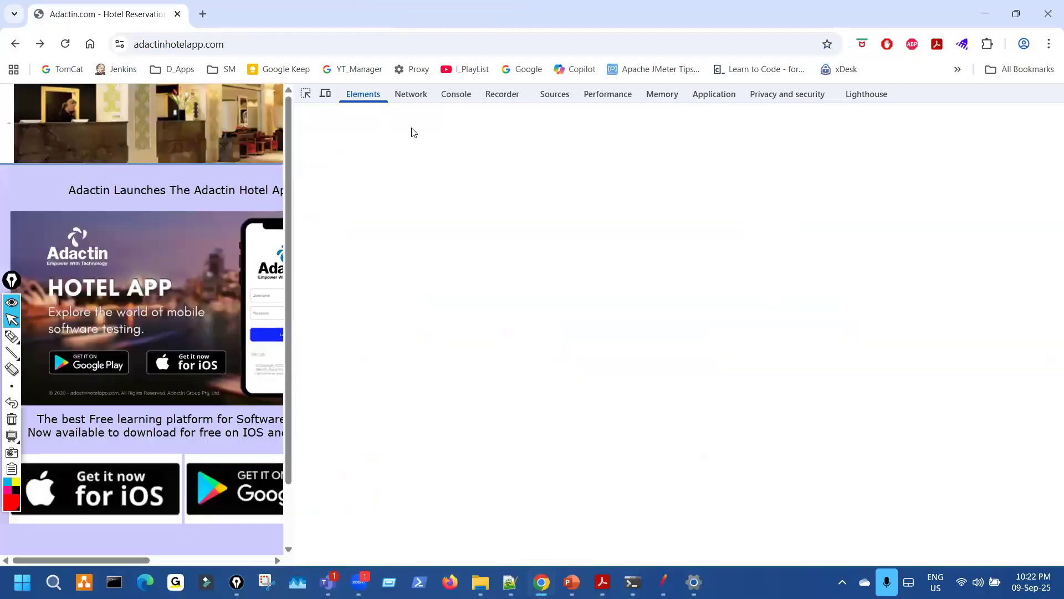
{"action": "left_click", "coordinate": [410, 94]}
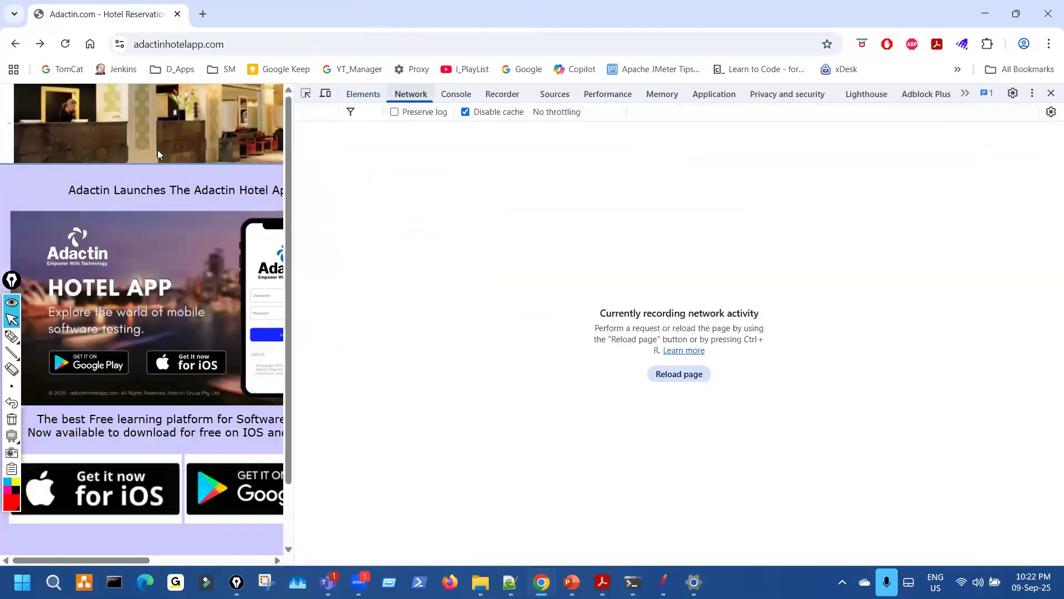
{"action": "left_click", "coordinate": [67, 44]}
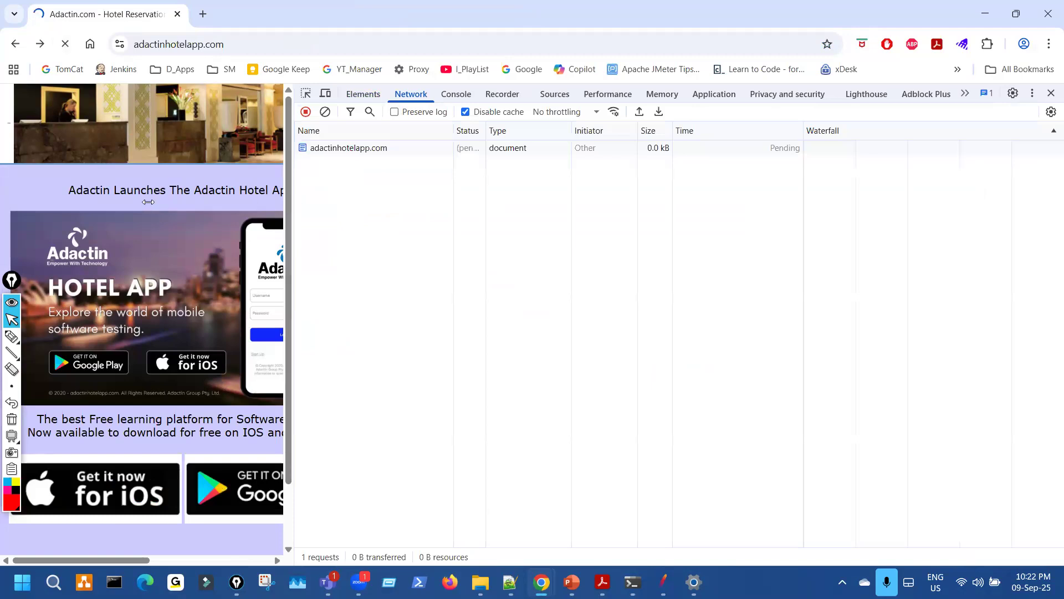
- Widen the developer tools and inspect the adactinhotelapp.com request's headers, highlighting the request URL, method and request header values
{"action": "left_click_drag", "start_coordinate": [288, 202], "coordinate": [138, 202]}
{"action": "left_click", "coordinate": [202, 148]}
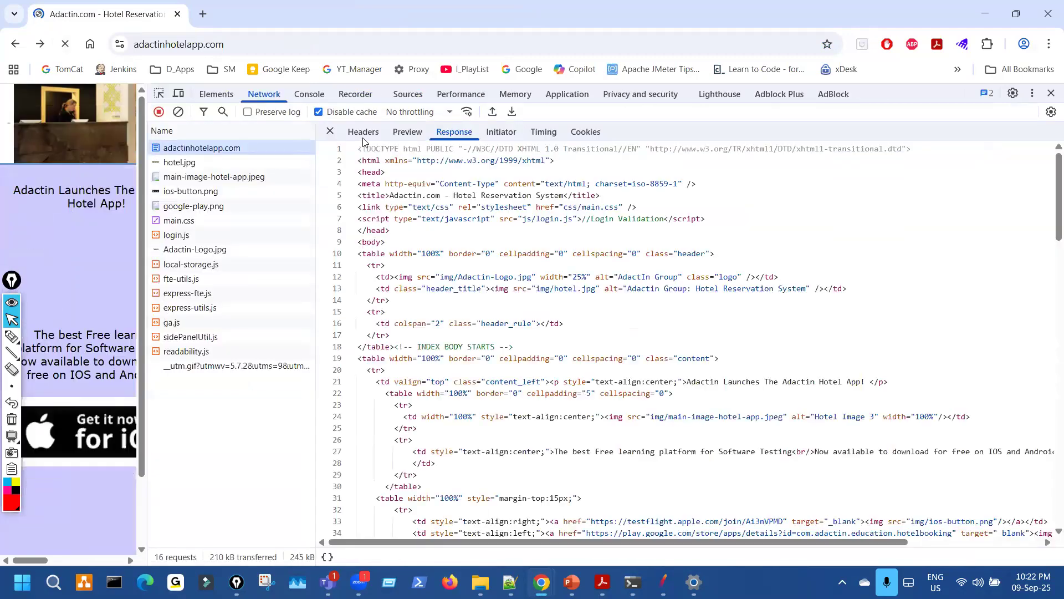
{"action": "left_click", "coordinate": [363, 132]}
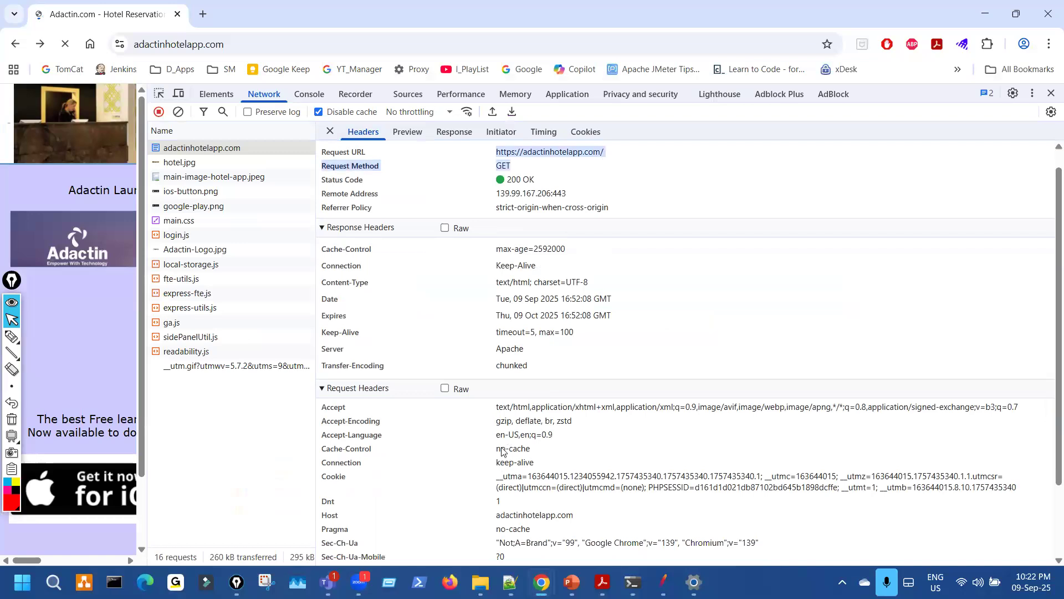
{"action": "left_click_drag", "start_coordinate": [496, 425], "coordinate": [592, 545]}
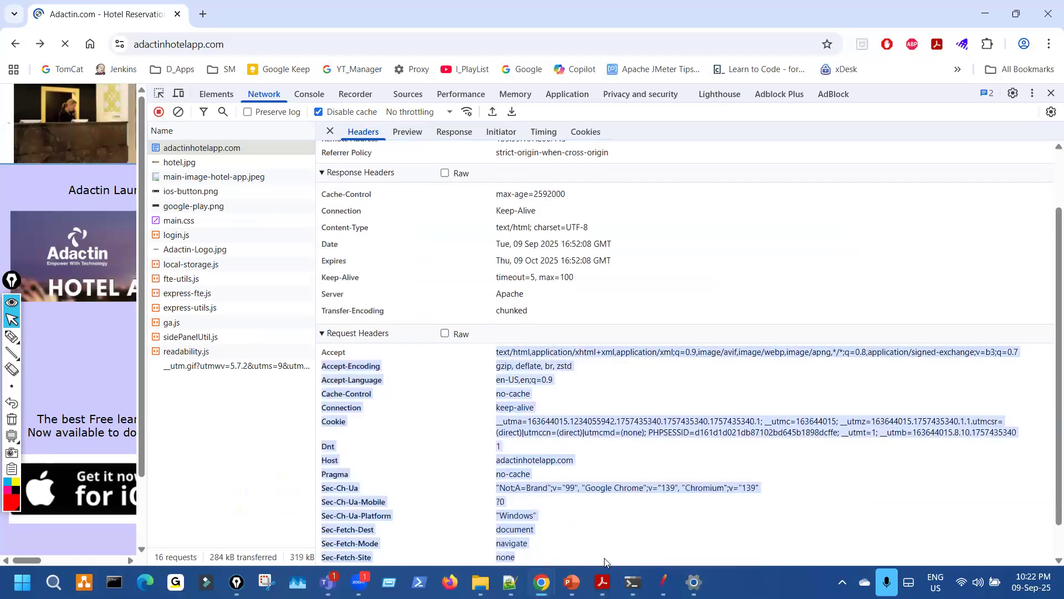
- Switch to JMeter and examine the T01_HomePage/-2 sample's request body and request headers, highlighting the GET line and all header lines
{"action": "left_click", "coordinate": [664, 582]}
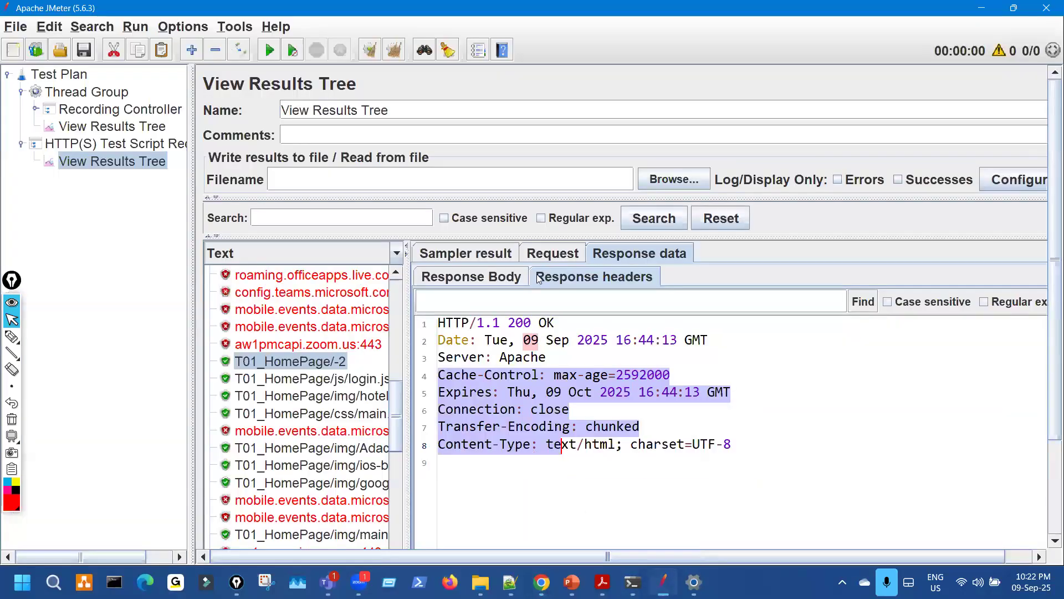
{"action": "left_click", "coordinate": [552, 253]}
{"action": "left_click", "coordinate": [475, 282]}
{"action": "left_click_drag", "start_coordinate": [473, 322], "coordinate": [595, 331]}
{"action": "left_click_drag", "start_coordinate": [689, 328], "coordinate": [441, 327]}
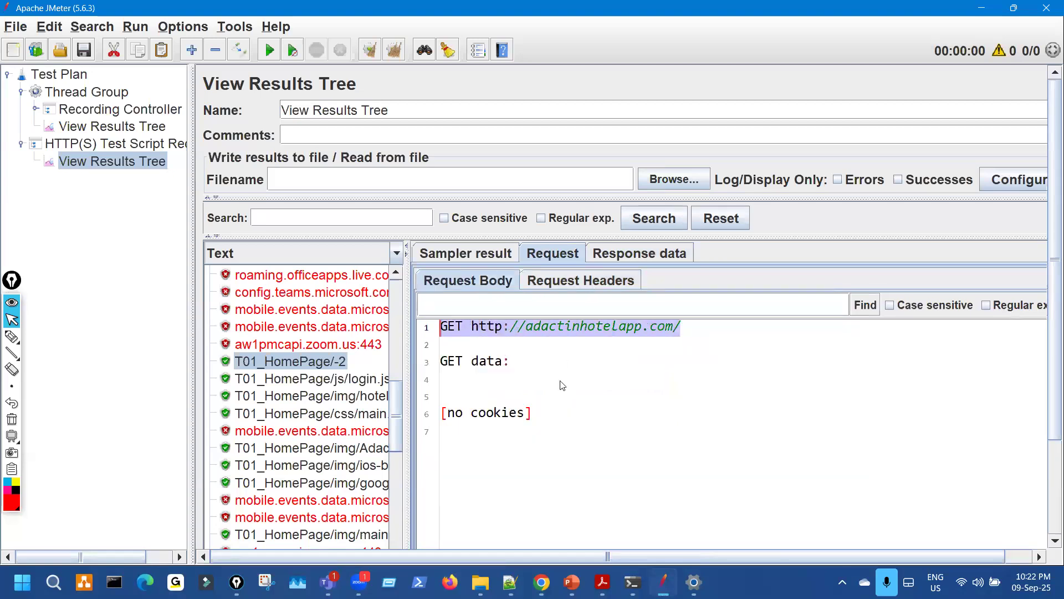
{"action": "left_click", "coordinate": [576, 281]}
{"action": "left_click_drag", "start_coordinate": [529, 520], "coordinate": [471, 327]}
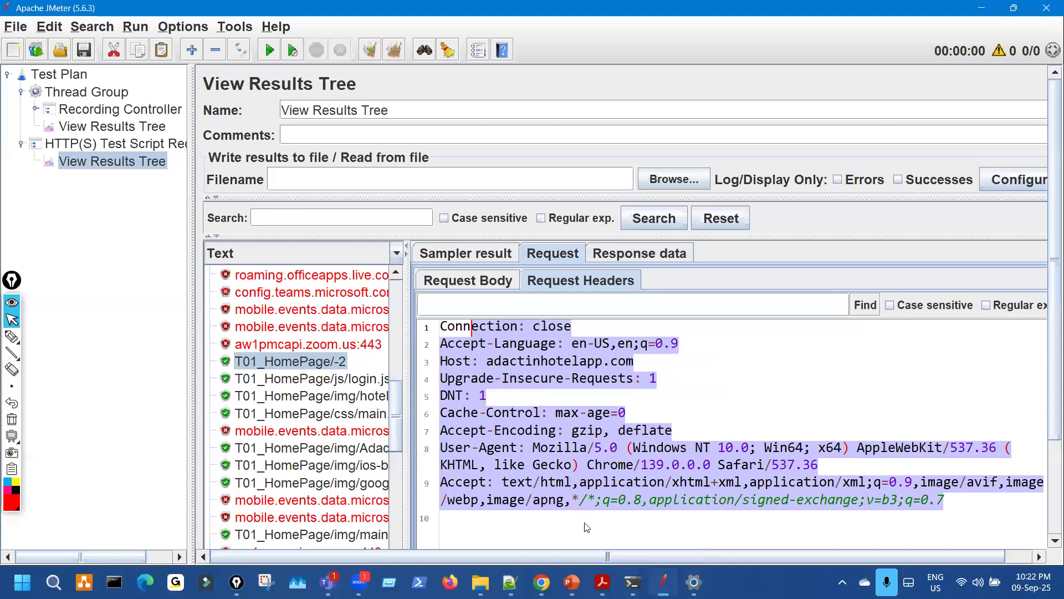
- Return to the Adactin Chrome window and examine the adactinhotelapp.com response HTML, highlighting a large block of it
{"action": "left_click", "coordinate": [542, 582]}
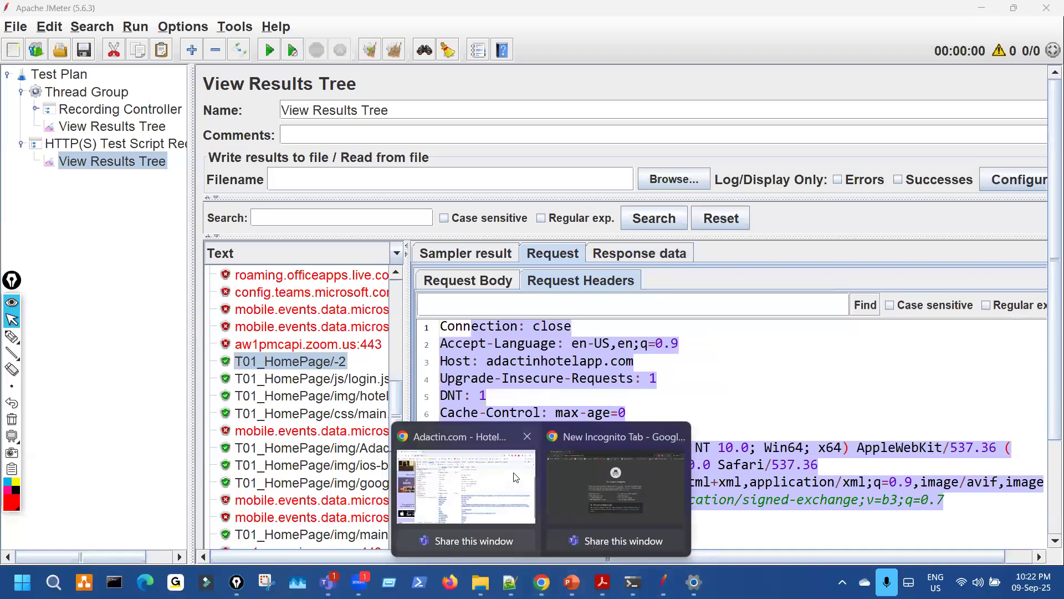
{"action": "left_click", "coordinate": [465, 486]}
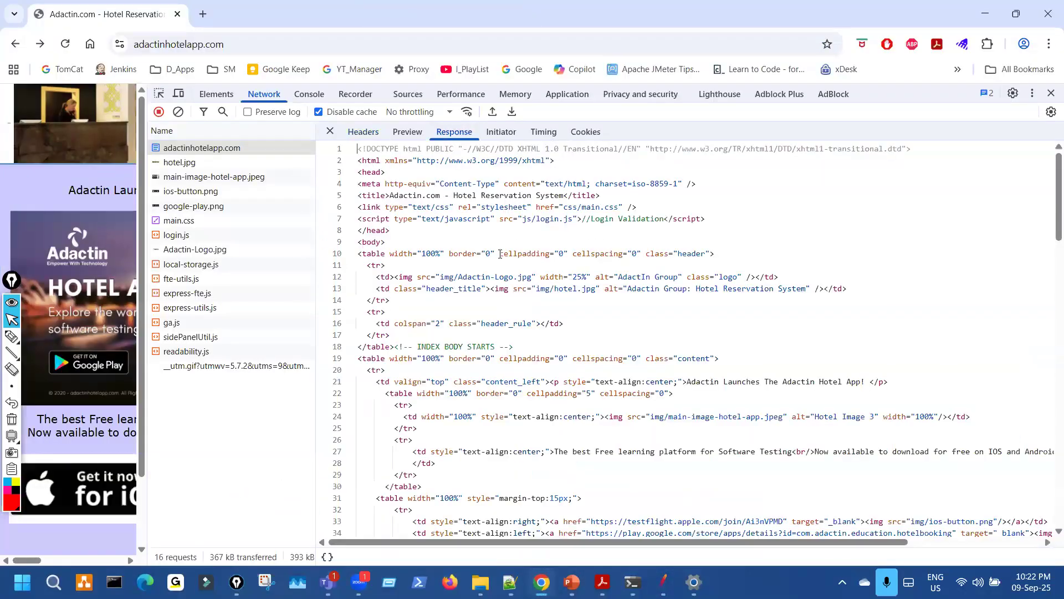
{"action": "scroll", "coordinate": [514, 395], "scroll_direction": "down", "scroll_amount": 3}
{"action": "scroll", "coordinate": [514, 394], "scroll_direction": "up", "scroll_amount": 4}
{"action": "left_click_drag", "start_coordinate": [421, 160], "coordinate": [615, 486]}
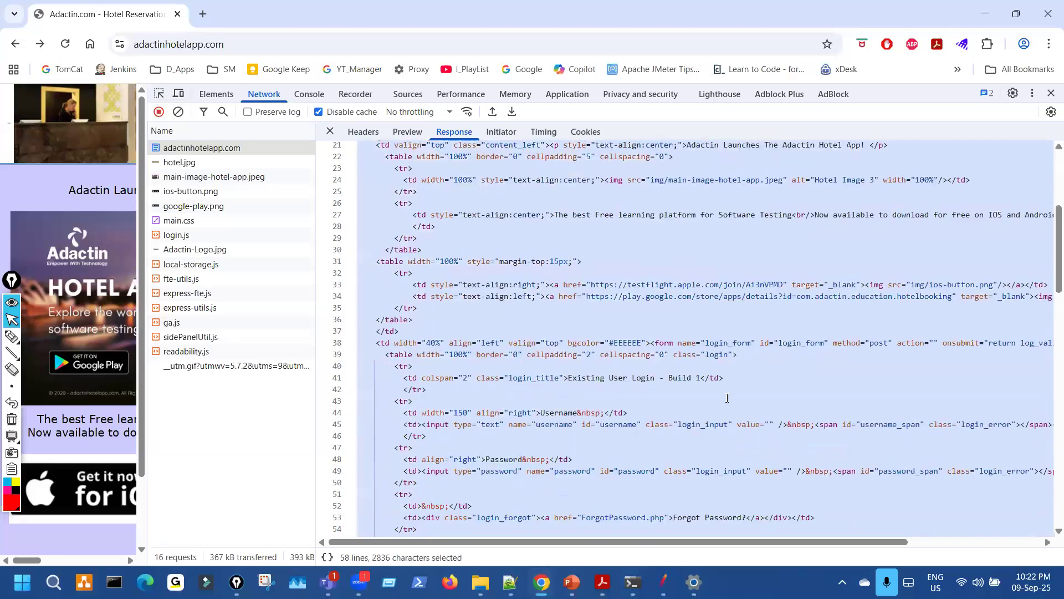
- Glance at the PowerPoint slide on filtering irrelevant requests, close the Incognito window and return to the Adactin window
{"action": "left_click", "coordinate": [571, 582]}
{"action": "scroll", "coordinate": [686, 460], "scroll_direction": "down", "scroll_amount": 3}
{"action": "mouse_move", "coordinate": [544, 578]}
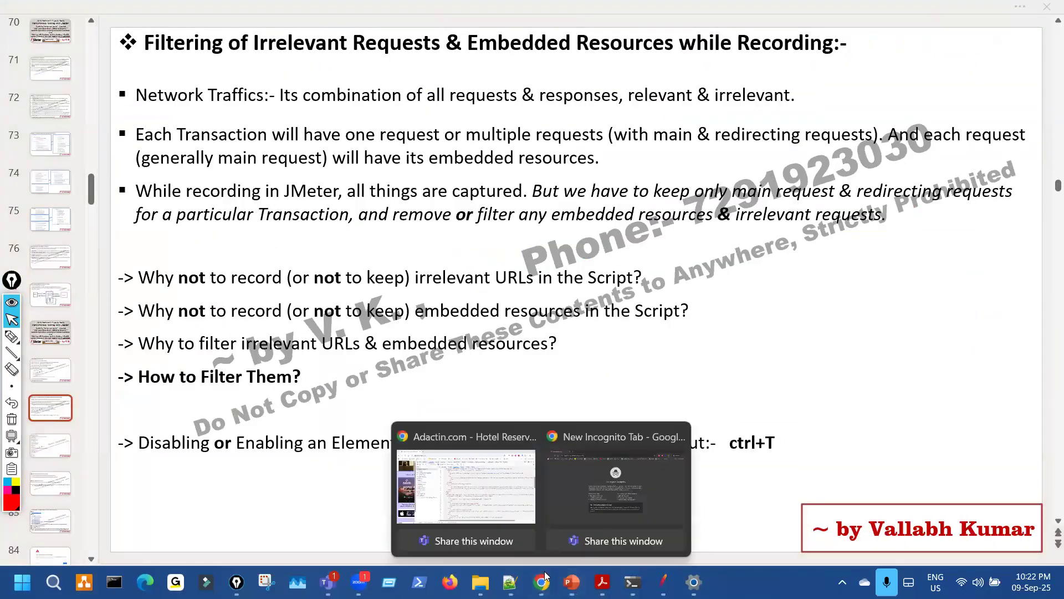
{"action": "left_click", "coordinate": [571, 493]}
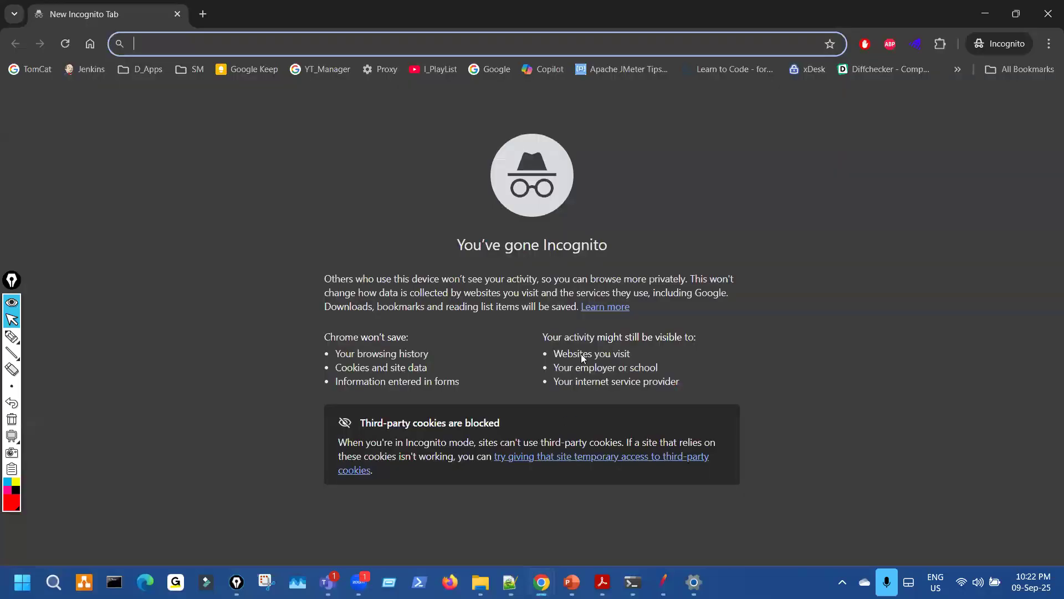
{"action": "left_click", "coordinate": [1047, 13]}
{"action": "mouse_move", "coordinate": [542, 581]}
{"action": "left_click", "coordinate": [540, 486]}
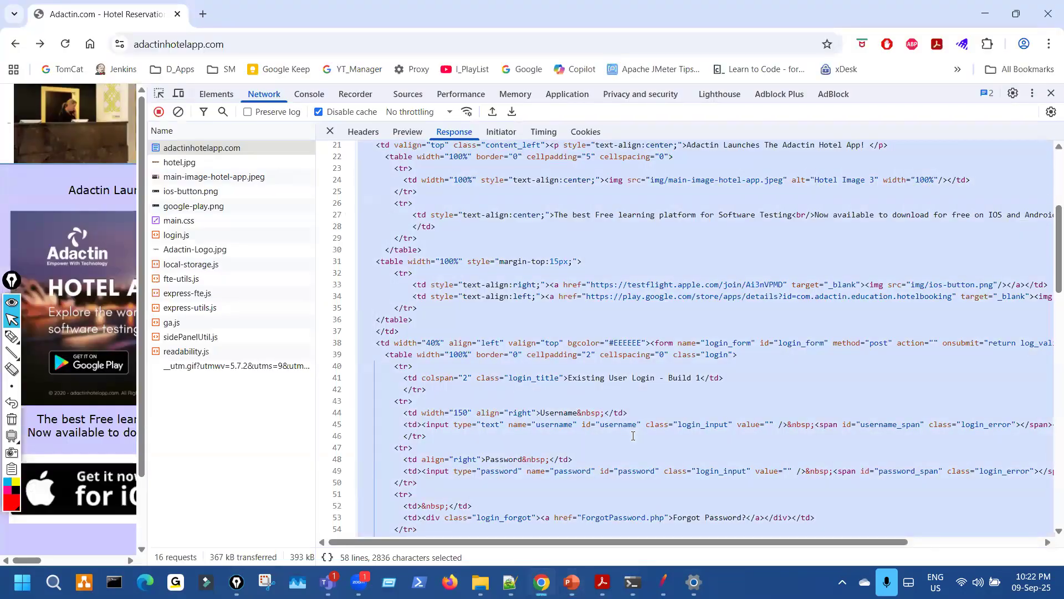
- Read through the home page's response HTML and the response headers of the adactinhotelapp.com request
{"action": "scroll", "coordinate": [633, 435], "scroll_direction": "down", "scroll_amount": 5}
{"action": "scroll", "coordinate": [554, 333], "scroll_direction": "up", "scroll_amount": 7}
{"action": "scroll", "coordinate": [397, 187], "scroll_direction": "down", "scroll_amount": 5}
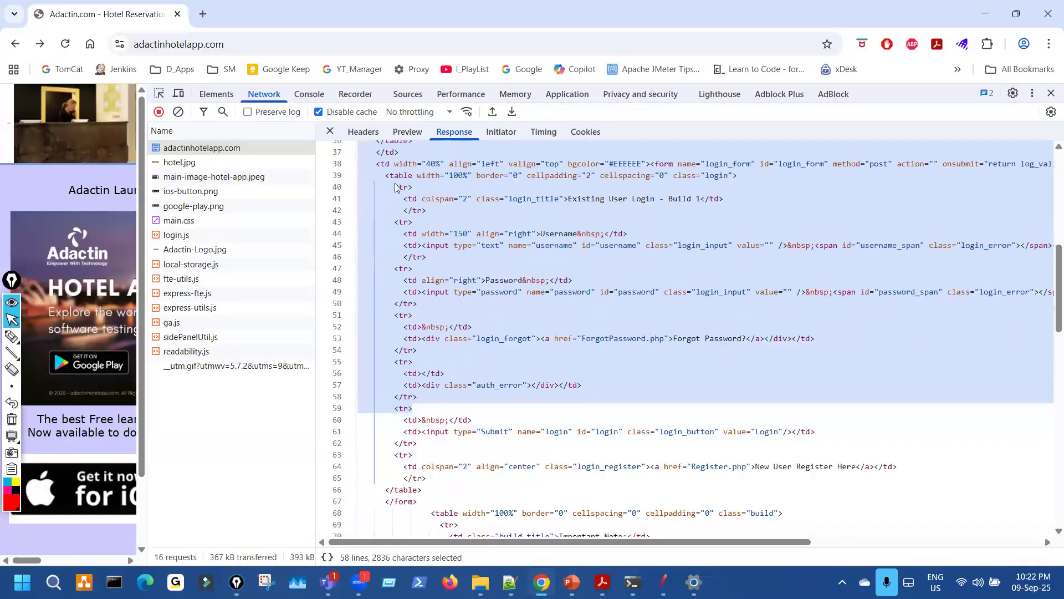
{"action": "scroll", "coordinate": [427, 227], "scroll_direction": "down", "scroll_amount": 12}
{"action": "scroll", "coordinate": [494, 246], "scroll_direction": "up", "scroll_amount": 8}
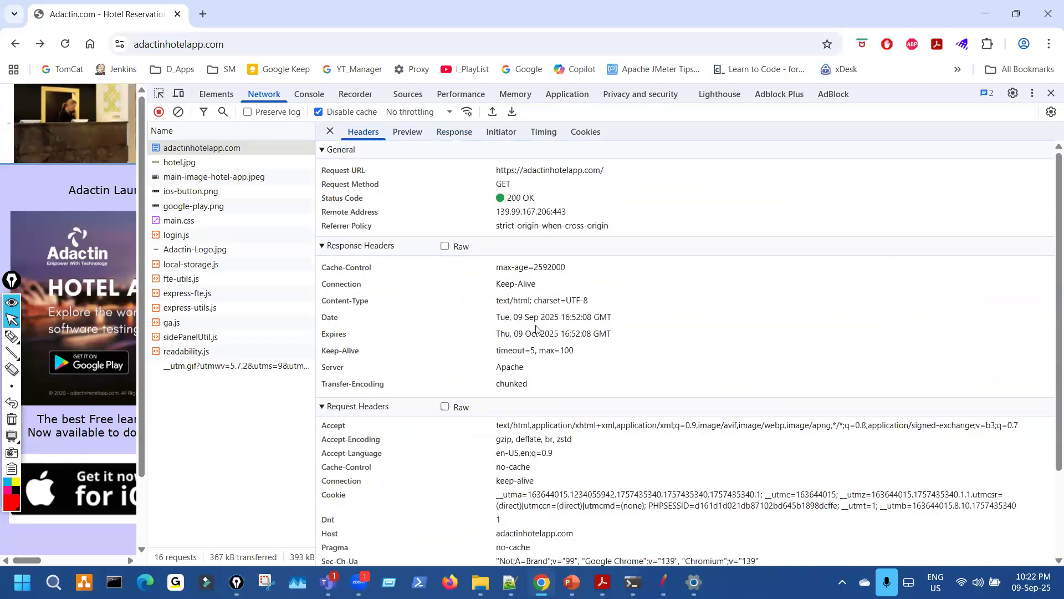
{"action": "left_click", "coordinate": [520, 291]}
- Switch to JMeter and examine the T01_HomePage/-2 sample's response body and response headers, highlighting the Date to Expires lines
{"action": "left_click", "coordinate": [663, 581]}
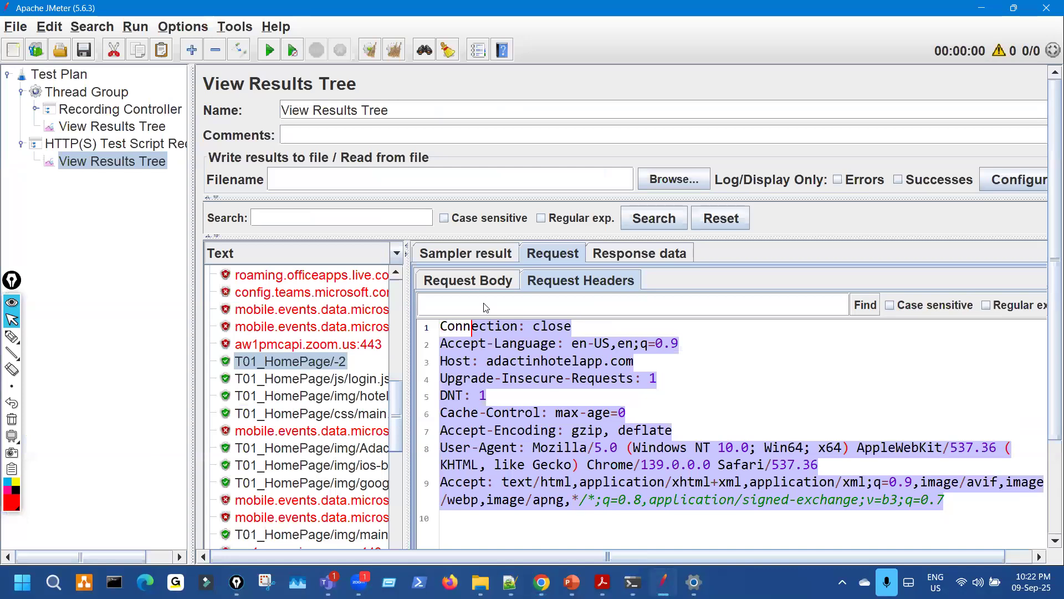
{"action": "left_click", "coordinate": [639, 254]}
{"action": "left_click", "coordinate": [487, 277]}
{"action": "scroll", "coordinate": [583, 437], "scroll_direction": "down", "scroll_amount": 15}
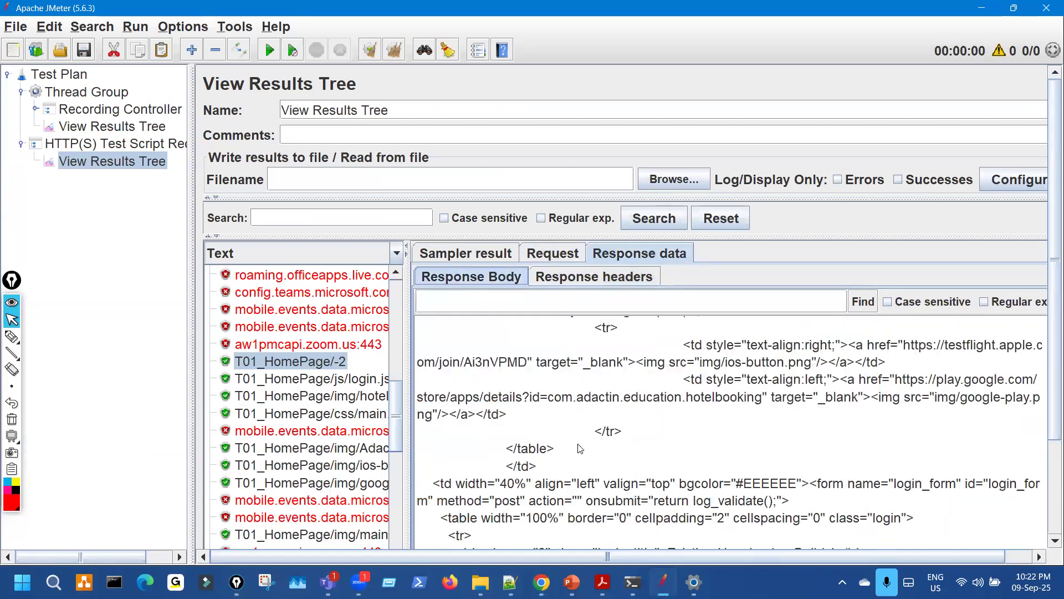
{"action": "left_click_drag", "start_coordinate": [567, 375], "coordinate": [588, 496]}
{"action": "scroll", "coordinate": [598, 479], "scroll_direction": "up", "scroll_amount": 8}
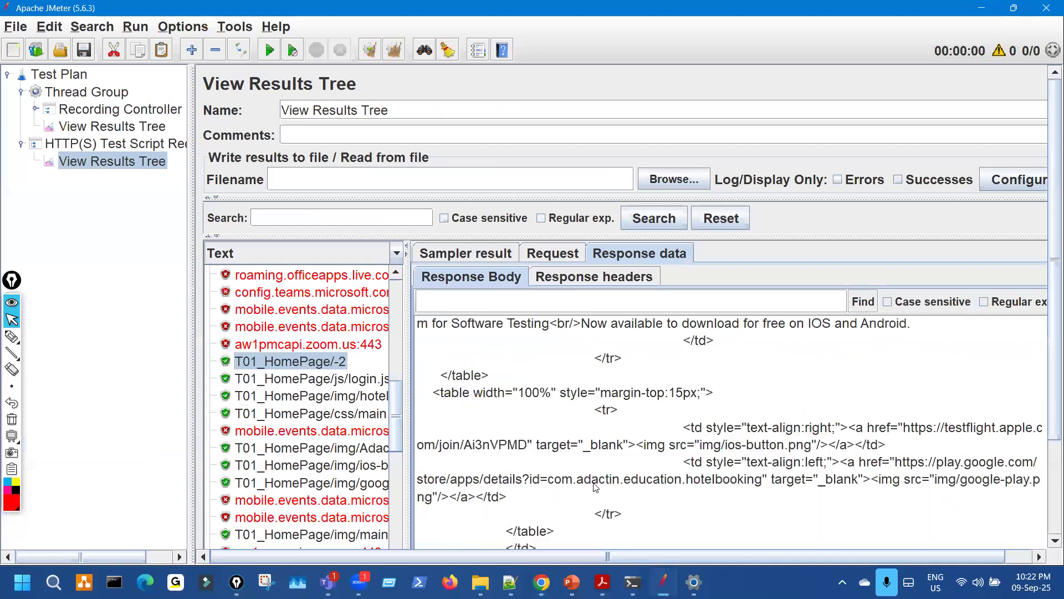
{"action": "scroll", "coordinate": [593, 487], "scroll_direction": "down", "scroll_amount": 8}
{"action": "left_click", "coordinate": [571, 275]}
{"action": "left_click", "coordinate": [539, 341]}
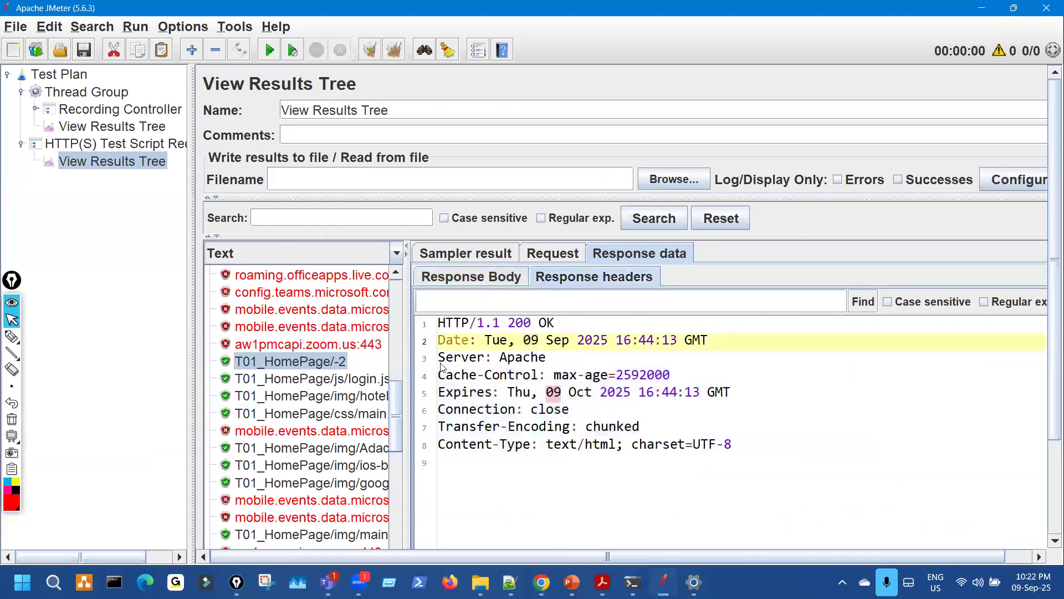
{"action": "left_click_drag", "start_coordinate": [548, 340], "coordinate": [570, 392]}
- Narrow the test plan tree, widen the sample list and browse to the T02_NewUserRegister requests in the results
{"action": "left_click_drag", "start_coordinate": [148, 204], "coordinate": [145, 205]}
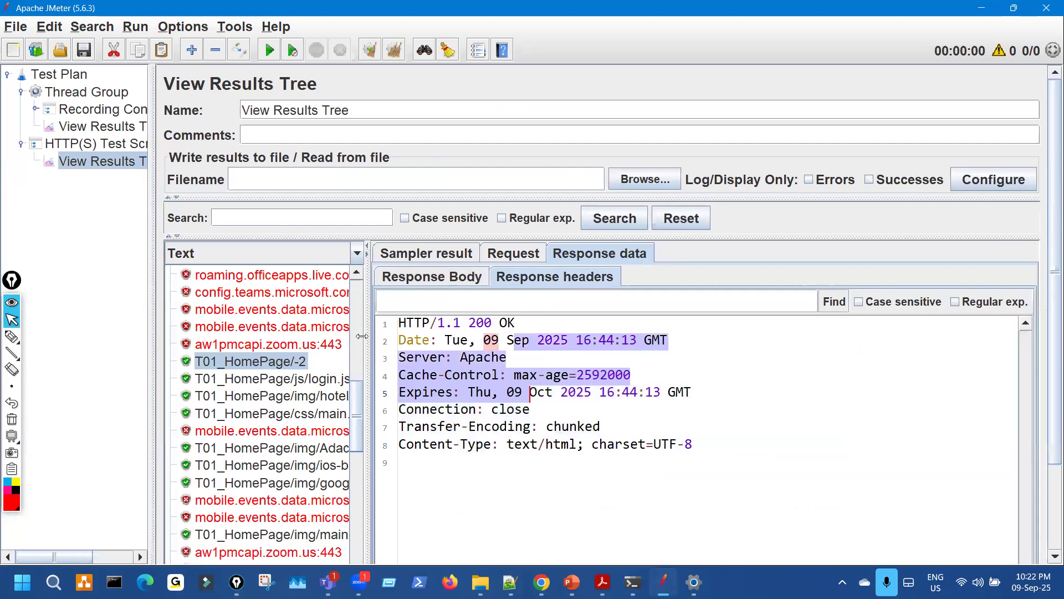
{"action": "left_click_drag", "start_coordinate": [361, 336], "coordinate": [516, 326]}
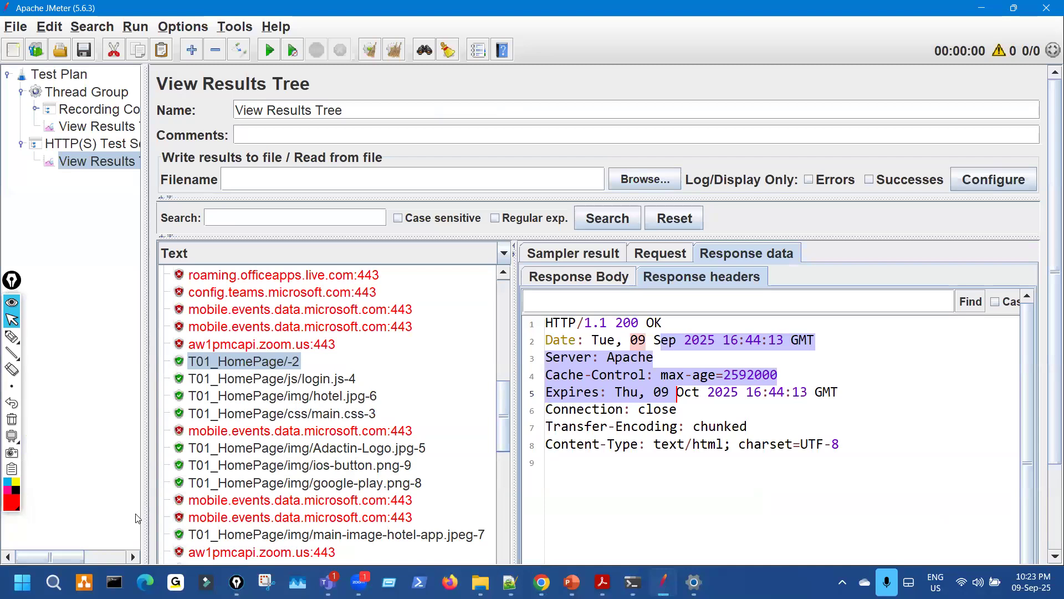
{"action": "scroll", "coordinate": [137, 519], "scroll_direction": "right", "scroll_amount": 2}
{"action": "scroll", "coordinate": [363, 424], "scroll_direction": "down", "scroll_amount": 15}
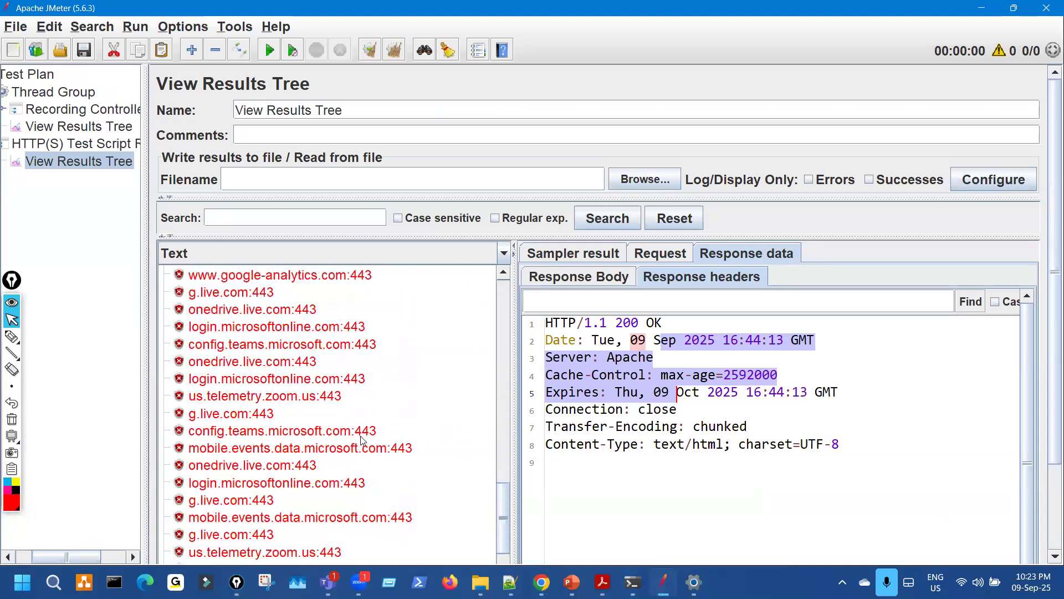
{"action": "left_click_drag", "start_coordinate": [517, 339], "coordinate": [610, 438]}
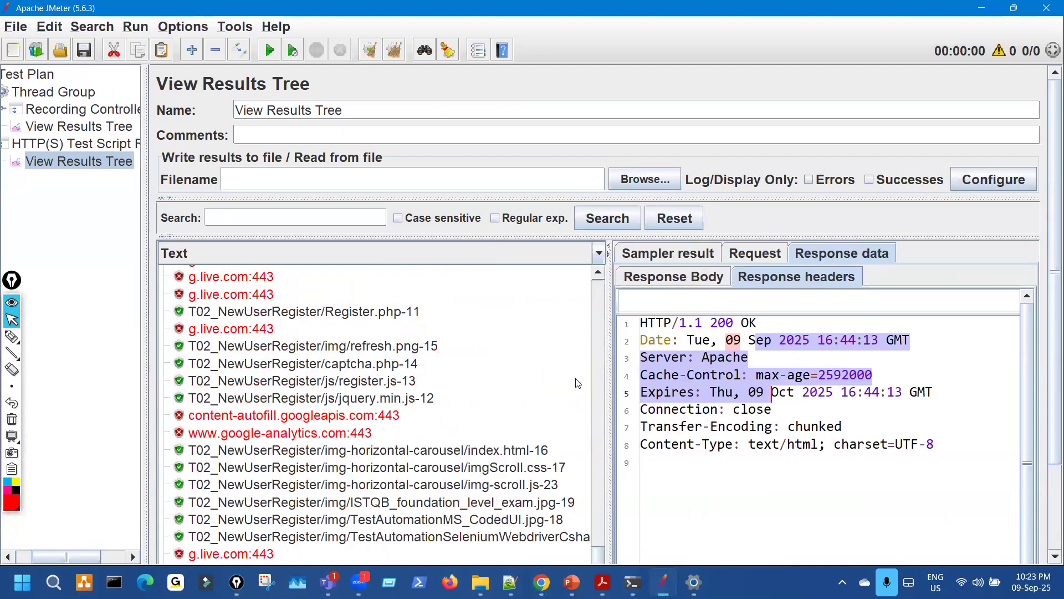
- Switch to Chrome, shrink the developer tools, clear the network log and open the New User Register page
{"action": "left_click", "coordinate": [541, 582]}
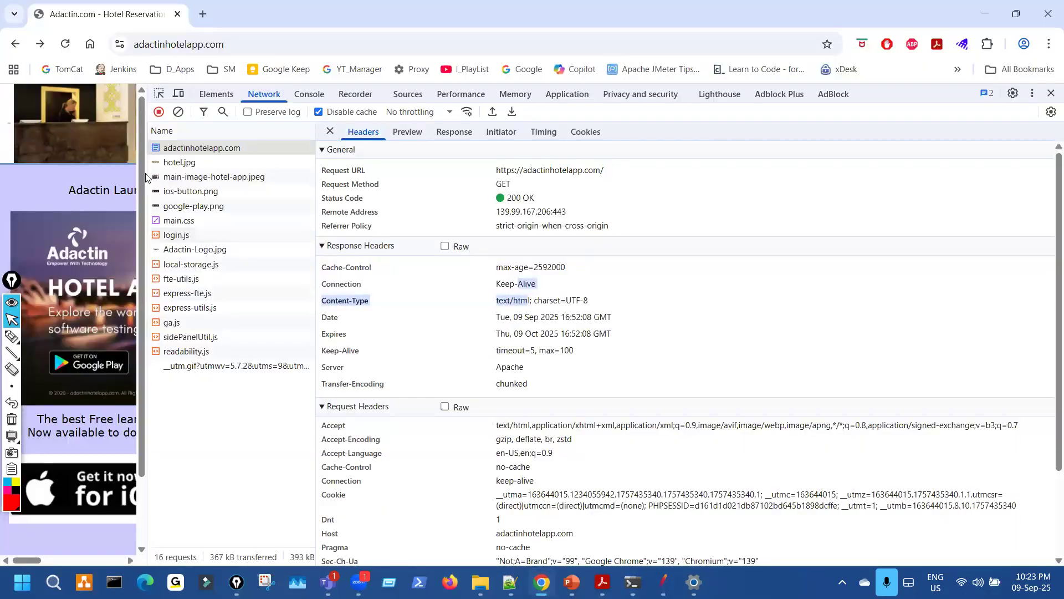
{"action": "left_click_drag", "start_coordinate": [526, 122], "coordinate": [639, 99]}
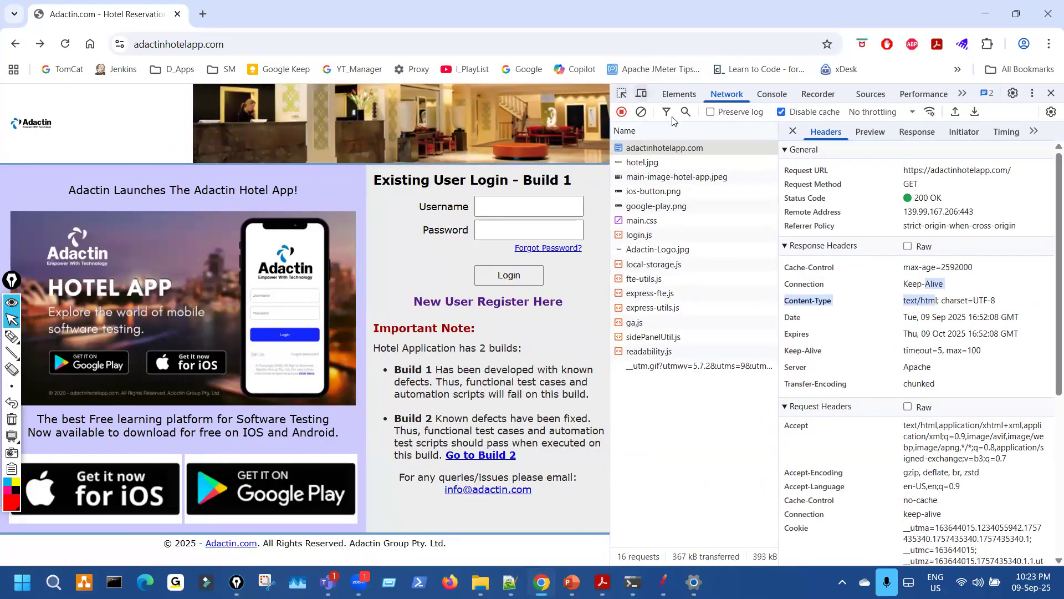
{"action": "left_click", "coordinate": [640, 113]}
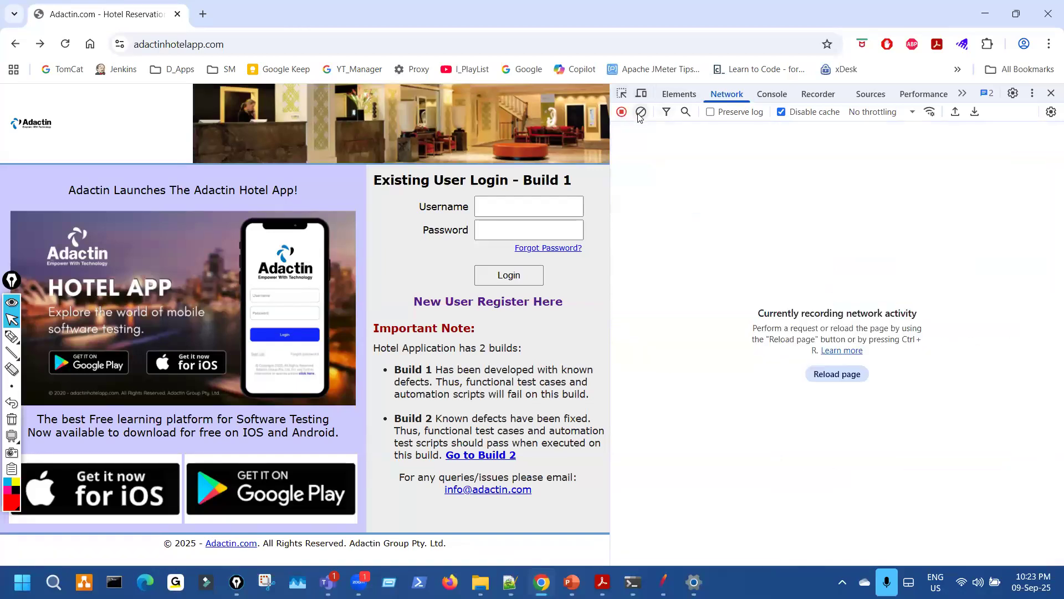
{"action": "left_click", "coordinate": [496, 309]}
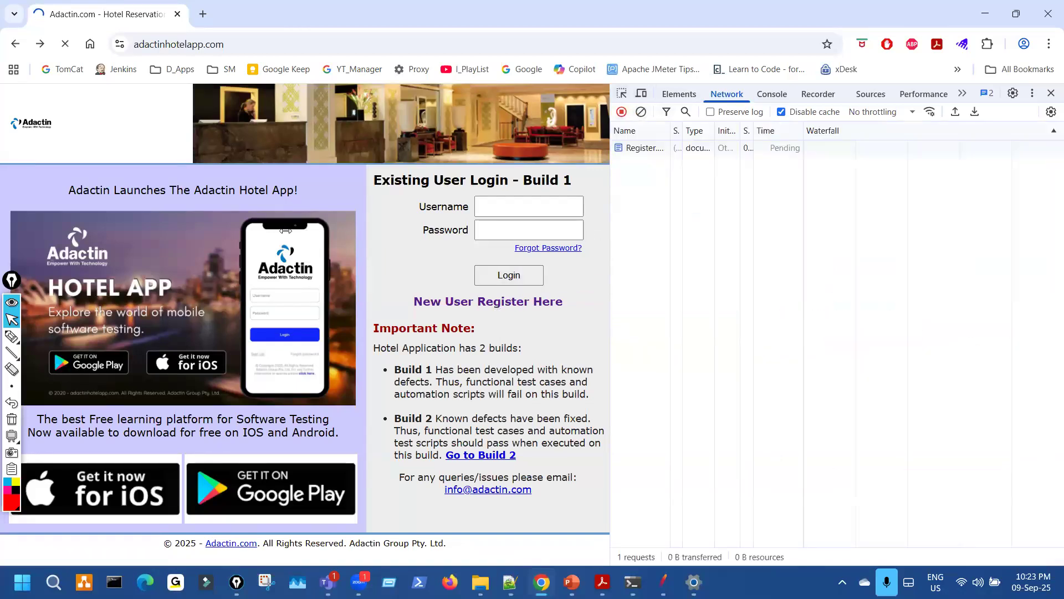
- Widen the developer tools and inspect the Register.php request's headers and response HTML, highlighting its URL, request headers and response code
{"action": "left_click_drag", "start_coordinate": [285, 230], "coordinate": [248, 232]}
{"action": "left_click", "coordinate": [297, 150]}
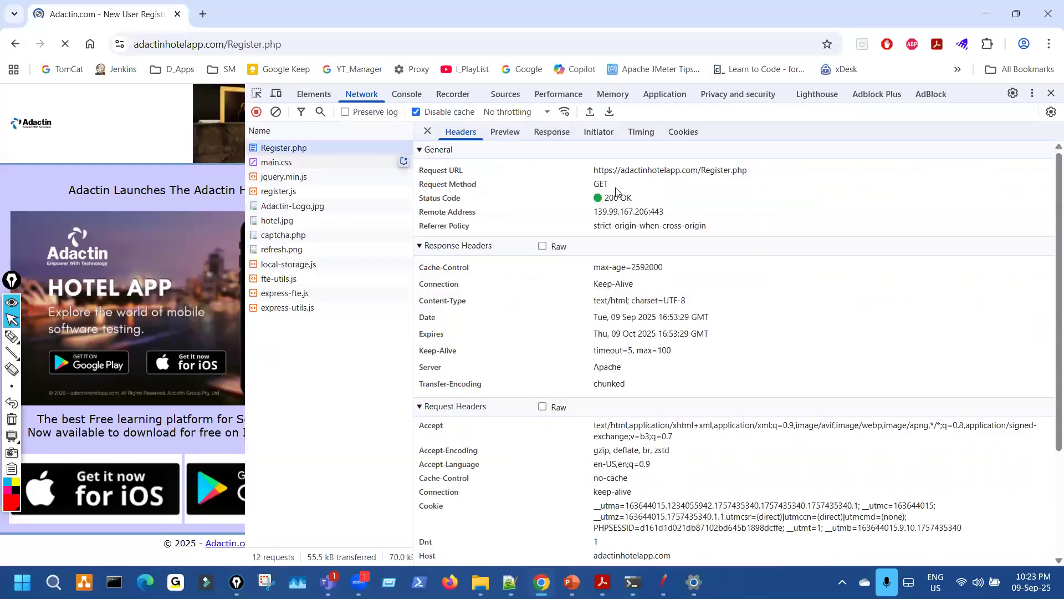
{"action": "left_click_drag", "start_coordinate": [599, 170], "coordinate": [759, 173]}
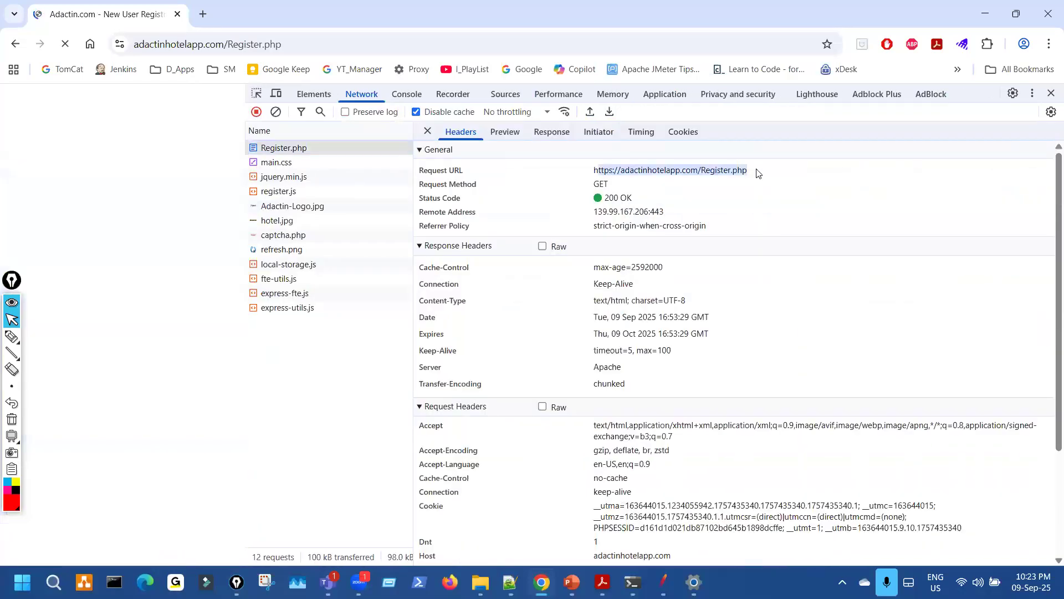
{"action": "scroll", "coordinate": [634, 408], "scroll_direction": "down", "scroll_amount": 1}
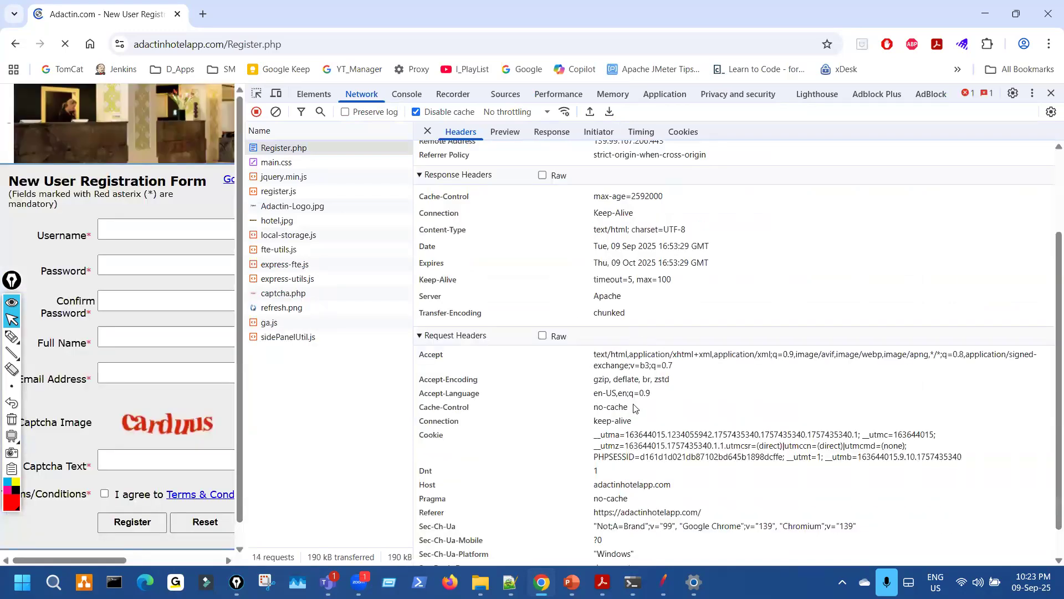
{"action": "scroll", "coordinate": [635, 408], "scroll_direction": "down", "scroll_amount": 1}
{"action": "left_click_drag", "start_coordinate": [635, 408], "coordinate": [655, 478]}
{"action": "scroll", "coordinate": [638, 343], "scroll_direction": "up", "scroll_amount": 3}
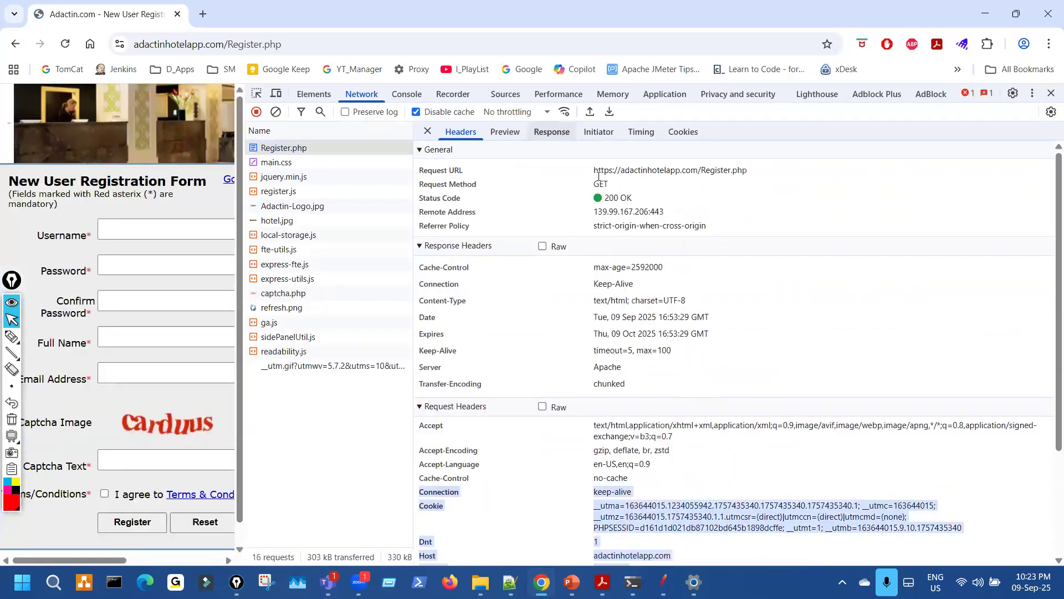
{"action": "left_click", "coordinate": [551, 131]}
{"action": "left_click_drag", "start_coordinate": [455, 161], "coordinate": [647, 521]}
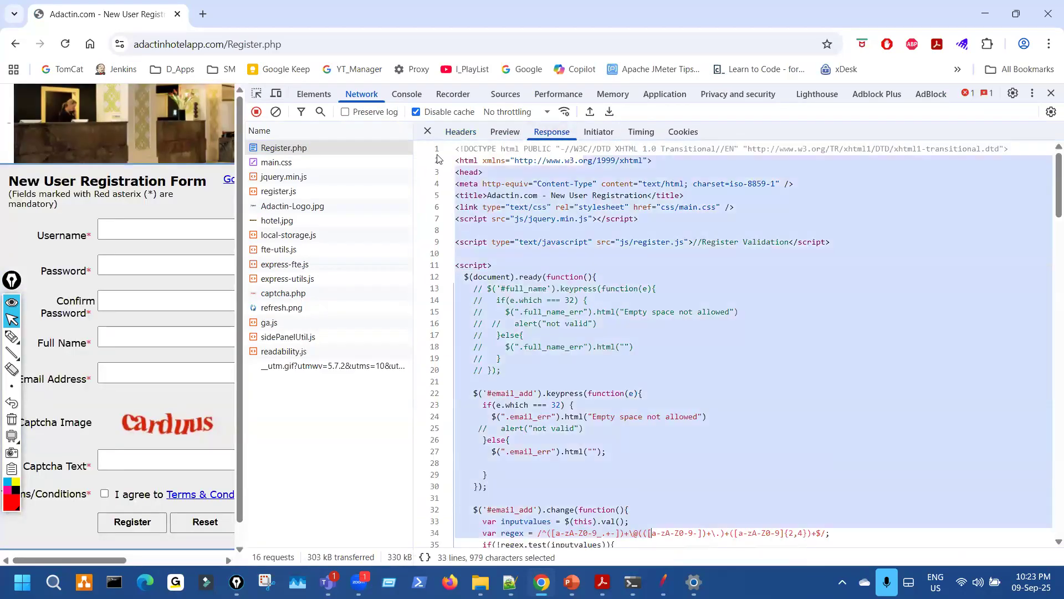
- Highlight the Register.php response headers in Chrome and switch to JMeter to mark the T02_NewUserRegister/Register.php-11 sample, widening its details pane
{"action": "left_click", "coordinate": [463, 133]}
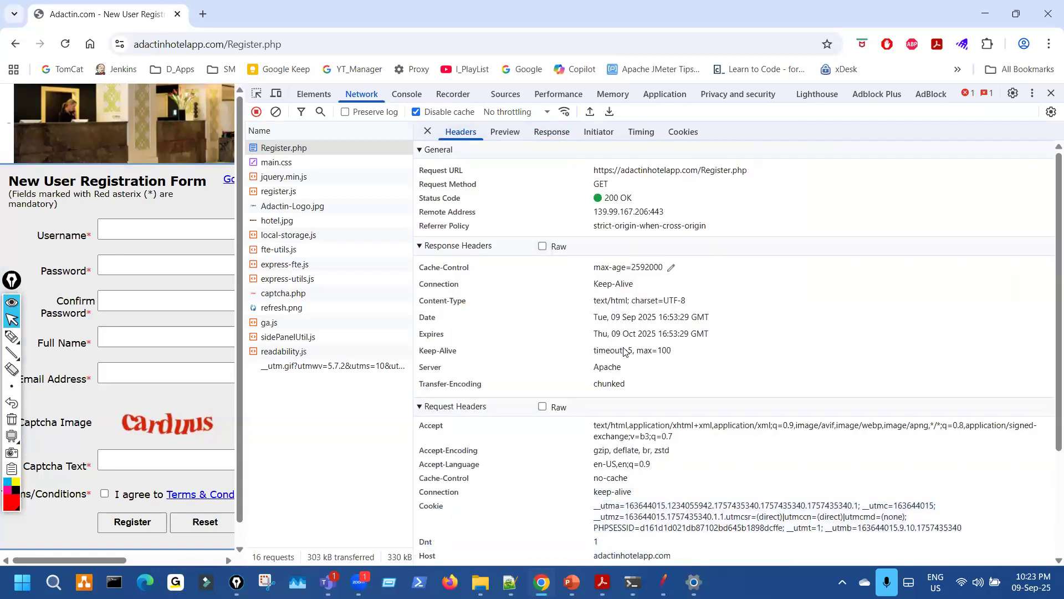
{"action": "left_click_drag", "start_coordinate": [624, 350], "coordinate": [610, 267]}
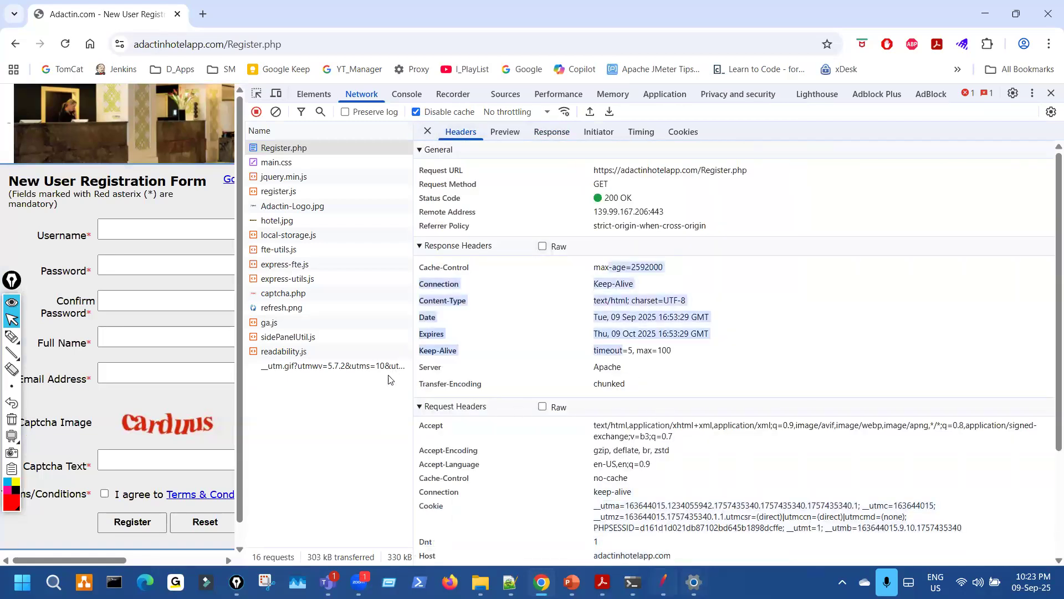
{"action": "key", "text": "alt+Tab"}
{"action": "left_click", "coordinate": [391, 317]}
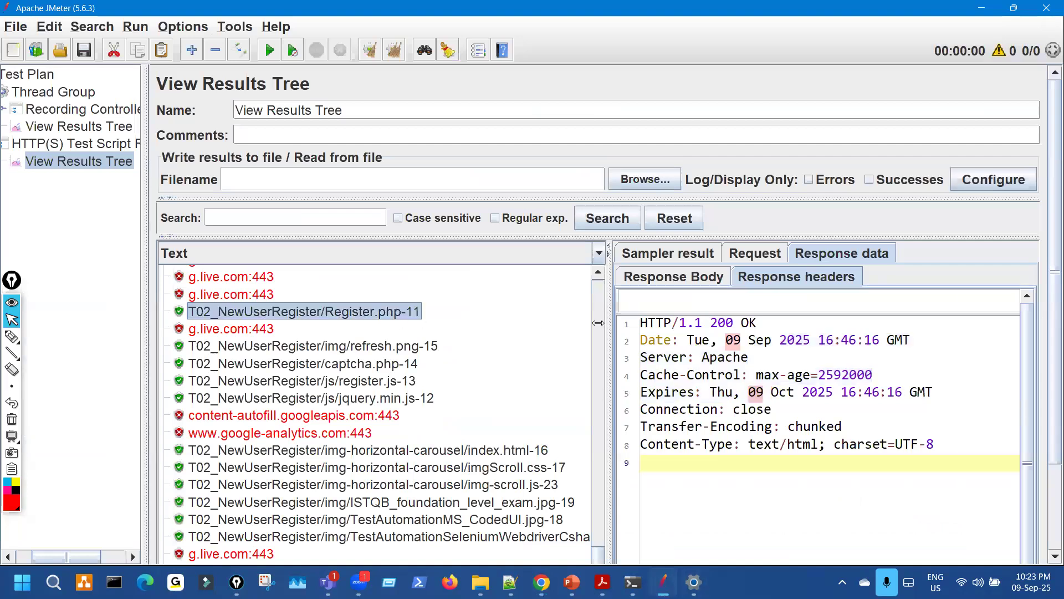
{"action": "left_click_drag", "start_coordinate": [497, 309], "coordinate": [477, 309]}
{"action": "left_click", "coordinate": [28, 336]}
{"action": "mouse_move", "coordinate": [406, 294]}
{"action": "left_mouse_down"}
{"action": "mouse_move", "coordinate": [397, 316]}
{"action": "mouse_move", "coordinate": [430, 330]}
{"action": "left_mouse_up"}
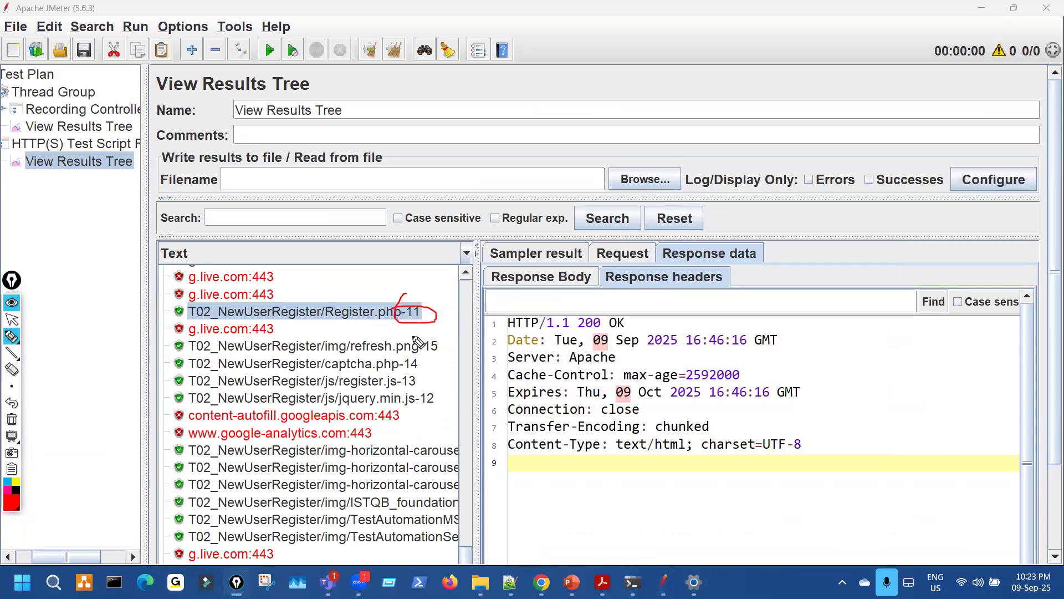
{"action": "key", "text": "Escape"}
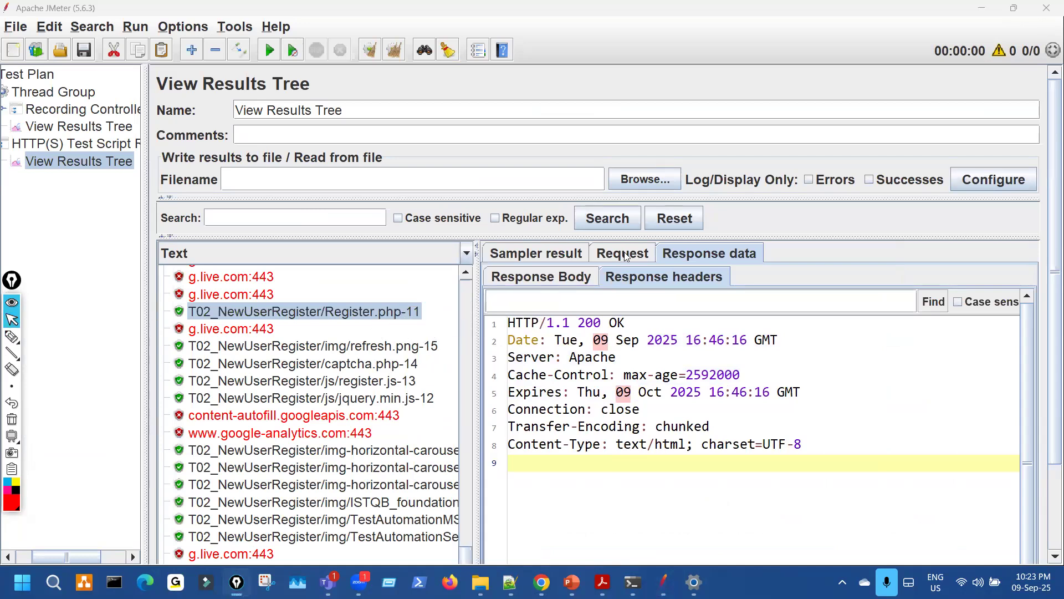
- Examine the Register.php-11 sample's request body and request headers, marking both with the pen
{"action": "left_click", "coordinate": [618, 255]}
{"action": "left_click", "coordinate": [553, 282]}
{"action": "key", "text": "ctrl+shift+3"}
{"action": "mouse_move", "coordinate": [591, 332]}
{"action": "left_mouse_down"}
{"action": "mouse_move", "coordinate": [653, 335]}
{"action": "mouse_move", "coordinate": [793, 311]}
{"action": "mouse_move", "coordinate": [600, 310]}
{"action": "left_mouse_up"}
{"action": "key", "text": "Escape"}
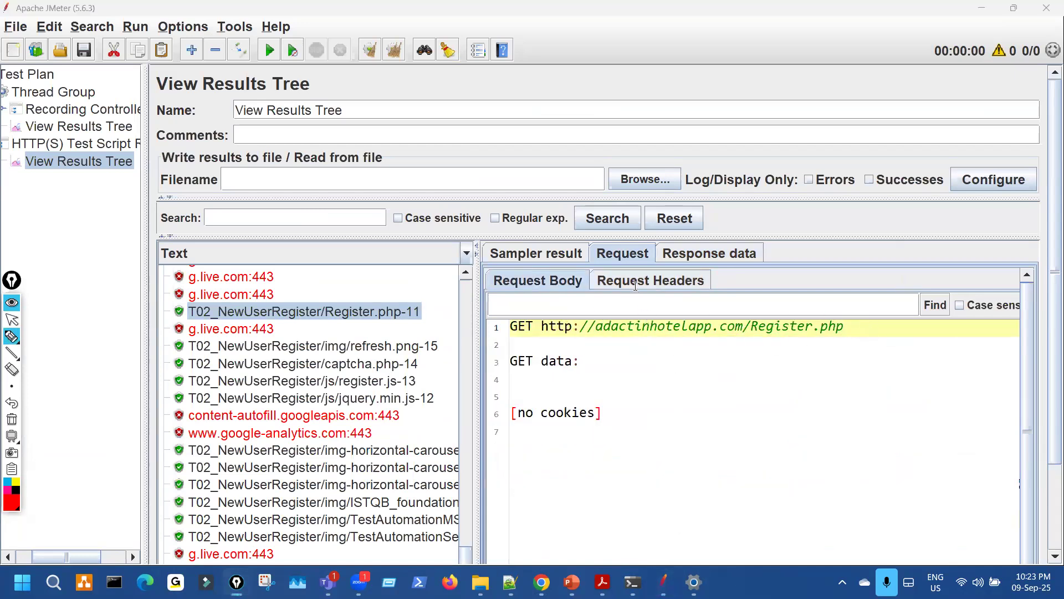
{"action": "key", "text": "ctrl+shift+3"}
{"action": "left_click_drag", "start_coordinate": [533, 320], "coordinate": [539, 324]}
{"action": "key", "text": "Escape"}
{"action": "left_click", "coordinate": [649, 288]}
{"action": "key", "text": "ctrl+shift+3"}
{"action": "left_click_drag", "start_coordinate": [687, 383], "coordinate": [684, 368]}
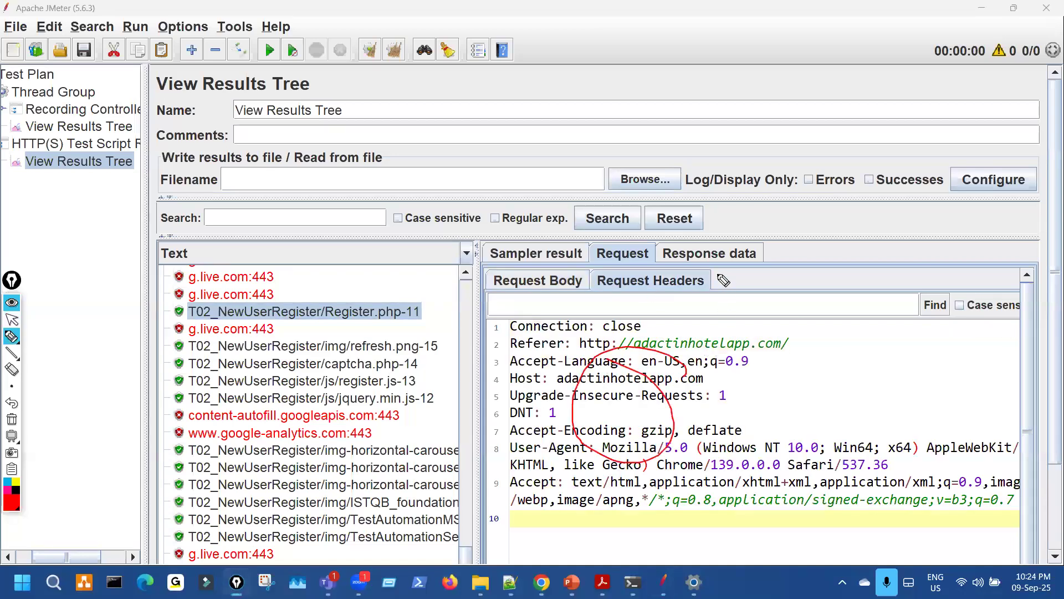
- Examine the Register.php-11 sample's response body and response headers, marking both with the pen
{"action": "left_click", "coordinate": [718, 256]}
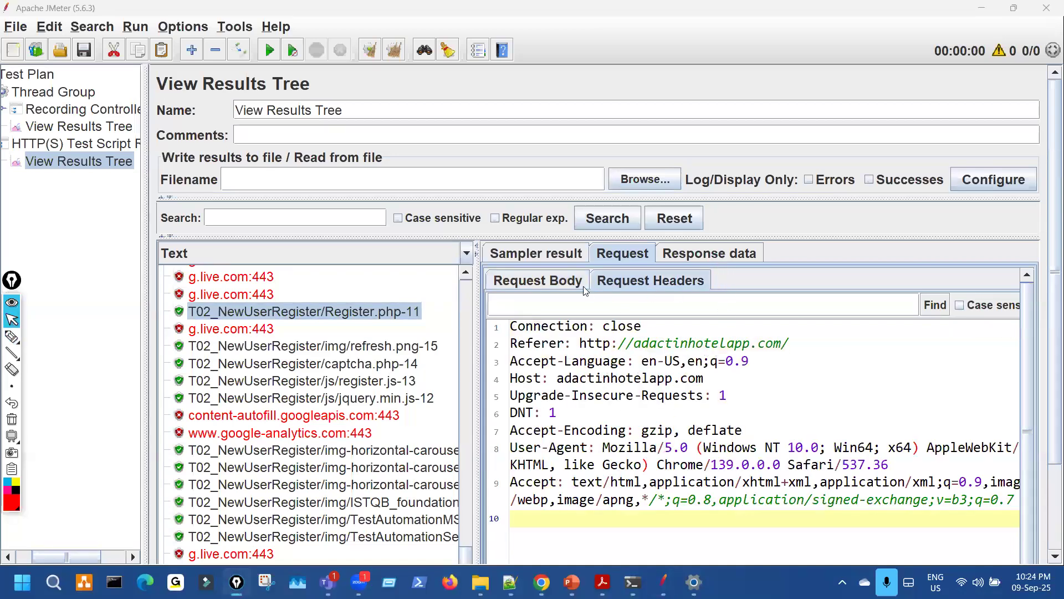
{"action": "left_click", "coordinate": [562, 280]}
{"action": "key", "text": "ctrl+shift+3"}
{"action": "left_click_drag", "start_coordinate": [628, 350], "coordinate": [652, 477]}
{"action": "key", "text": "Escape"}
{"action": "left_click", "coordinate": [665, 277]}
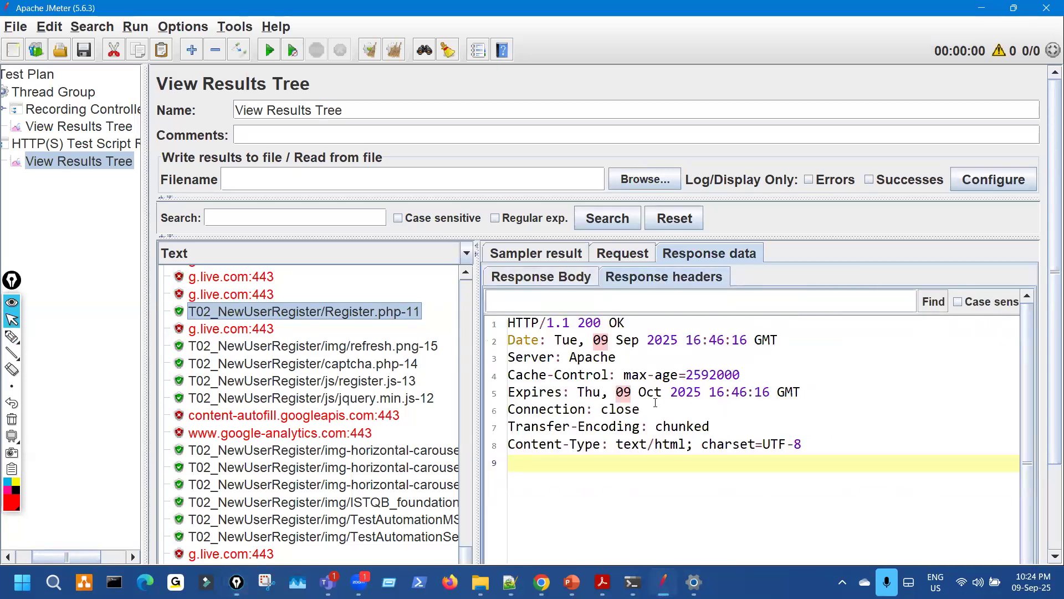
{"action": "key", "text": "ctrl+shift+3"}
{"action": "left_click_drag", "start_coordinate": [680, 398], "coordinate": [648, 378]}
{"action": "key", "text": "Escape"}
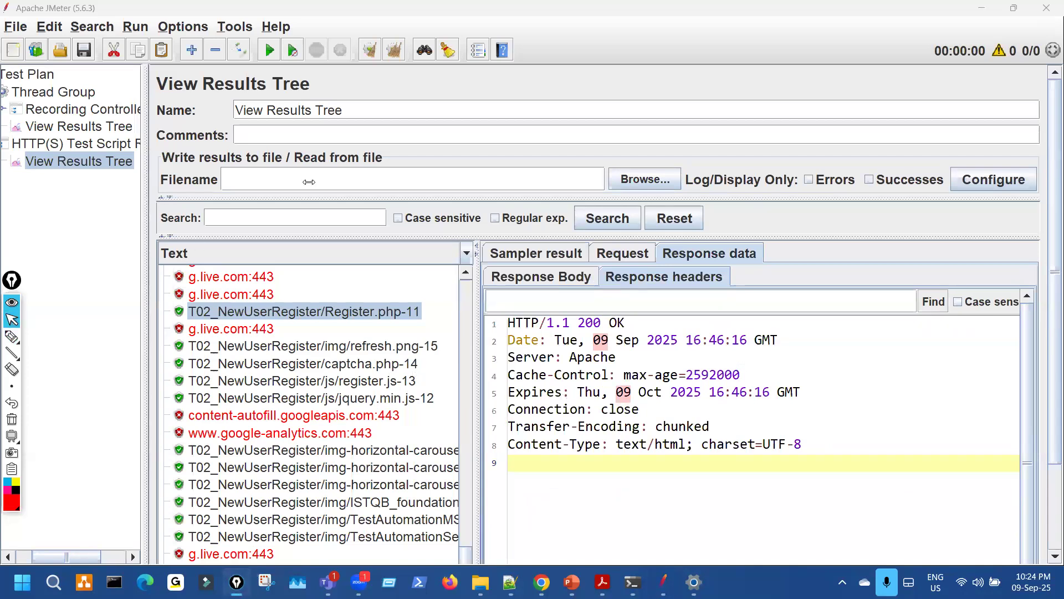
- Widen the test plan tree until the element names show in full and bring the complete results pane into view
{"action": "left_click_drag", "start_coordinate": [309, 182], "coordinate": [309, 182]}
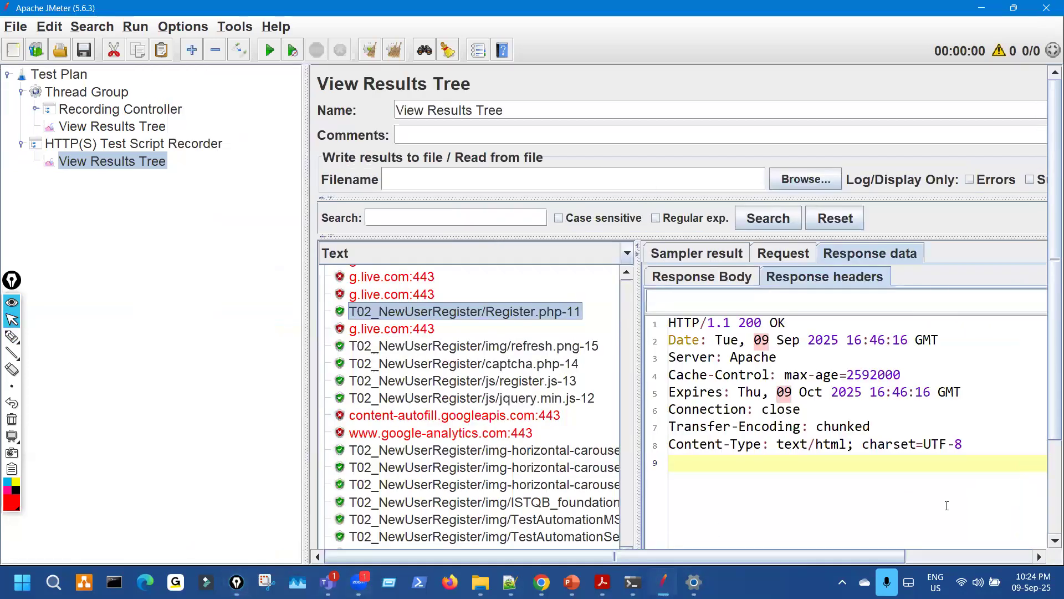
{"action": "scroll", "coordinate": [1049, 499], "scroll_direction": "down", "scroll_amount": 5}
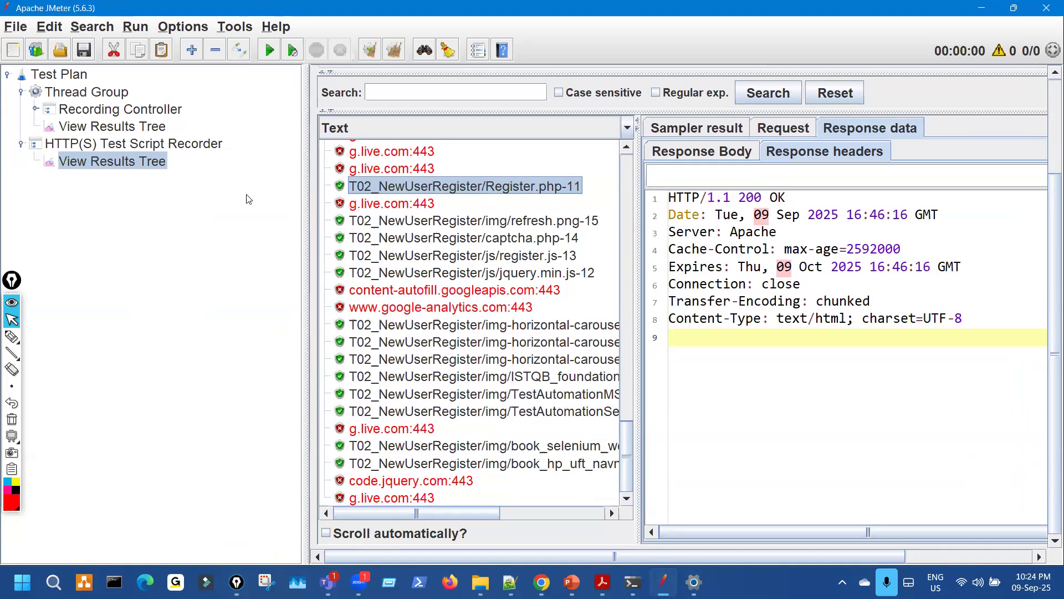
{"action": "left_click_drag", "start_coordinate": [248, 199], "coordinate": [247, 199]}
- Annotate how the recorder's View Results Tree links to the sample list and its request and response details, and clear the drawings
{"action": "key", "text": "ctrl+shift+3"}
{"action": "mouse_move", "coordinate": [99, 157]}
{"action": "left_mouse_down"}
{"action": "mouse_move", "coordinate": [89, 164]}
{"action": "mouse_move", "coordinate": [195, 165]}
{"action": "mouse_move", "coordinate": [209, 142]}
{"action": "mouse_move", "coordinate": [115, 137]}
{"action": "mouse_move", "coordinate": [91, 183]}
{"action": "mouse_move", "coordinate": [102, 170]}
{"action": "mouse_move", "coordinate": [169, 281]}
{"action": "mouse_move", "coordinate": [287, 307]}
{"action": "mouse_move", "coordinate": [281, 316]}
{"action": "left_mouse_up"}
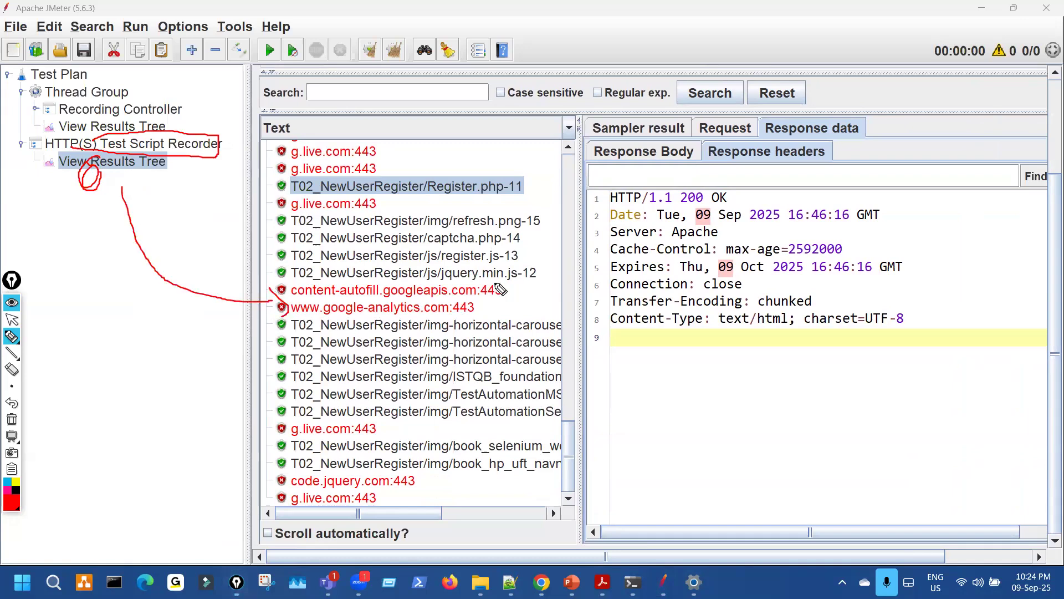
{"action": "mouse_move", "coordinate": [546, 256]}
{"action": "left_mouse_down"}
{"action": "mouse_move", "coordinate": [754, 254]}
{"action": "mouse_move", "coordinate": [772, 288]}
{"action": "left_mouse_up"}
{"action": "mouse_move", "coordinate": [681, 331]}
{"action": "left_mouse_down"}
{"action": "mouse_move", "coordinate": [686, 370]}
{"action": "mouse_move", "coordinate": [745, 363]}
{"action": "mouse_move", "coordinate": [785, 328]}
{"action": "left_mouse_up"}
{"action": "left_click_drag", "start_coordinate": [766, 388], "coordinate": [769, 416]}
{"action": "mouse_move", "coordinate": [766, 389]}
{"action": "left_mouse_down"}
{"action": "mouse_move", "coordinate": [771, 417]}
{"action": "mouse_move", "coordinate": [818, 463]}
{"action": "mouse_move", "coordinate": [874, 439]}
{"action": "left_mouse_up"}
{"action": "mouse_move", "coordinate": [893, 388]}
{"action": "left_mouse_down"}
{"action": "mouse_move", "coordinate": [898, 396]}
{"action": "mouse_move", "coordinate": [934, 361]}
{"action": "left_mouse_up"}
{"action": "left_click_drag", "start_coordinate": [936, 383], "coordinate": [940, 406]}
{"action": "left_click_drag", "start_coordinate": [448, 201], "coordinate": [460, 235]}
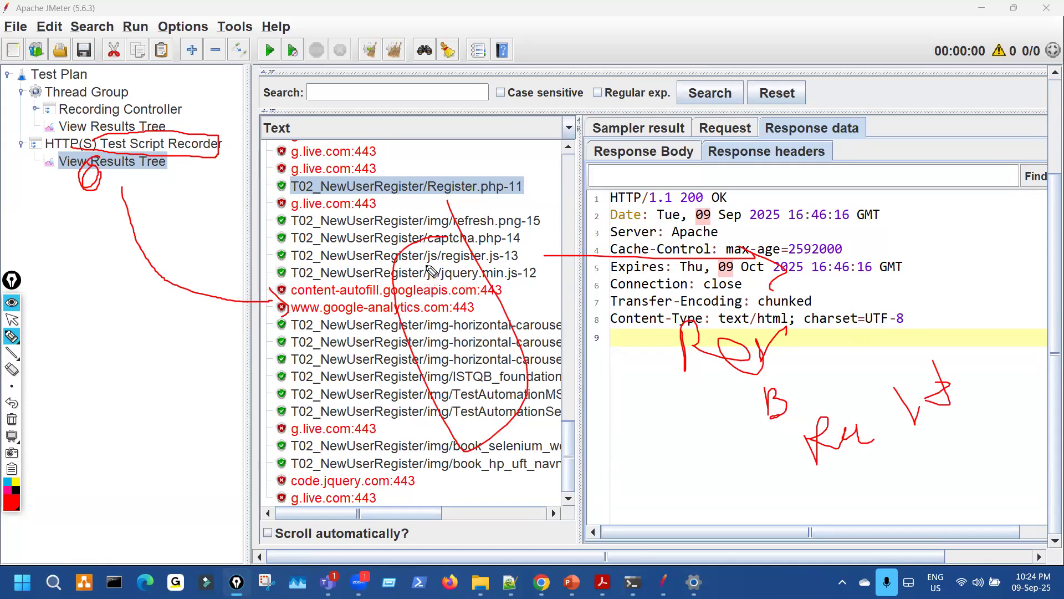
{"action": "left_click_drag", "start_coordinate": [391, 174], "coordinate": [658, 162]}
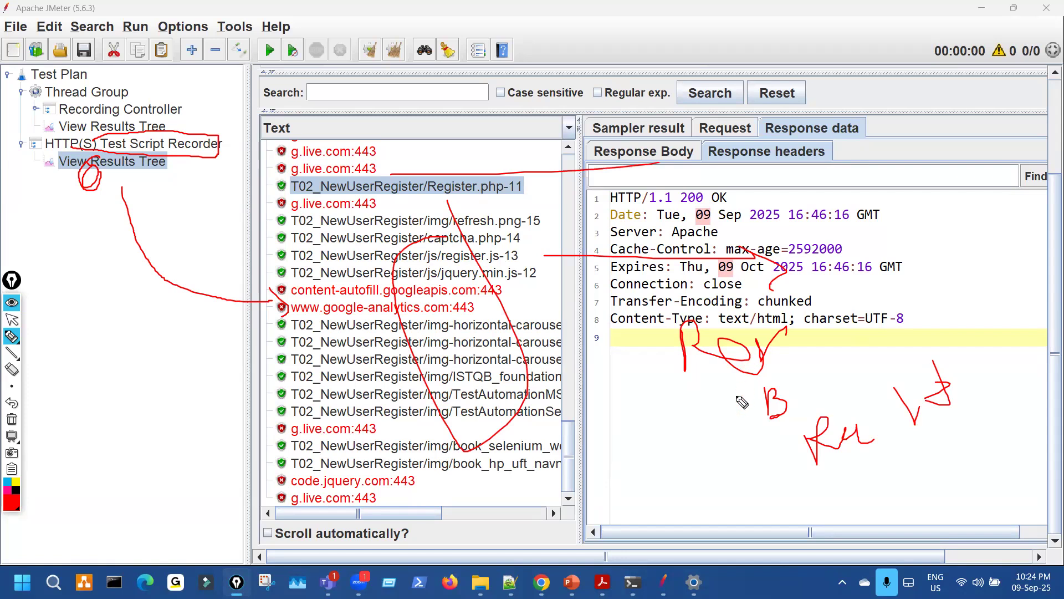
{"action": "left_click_drag", "start_coordinate": [826, 464], "coordinate": [921, 456]}
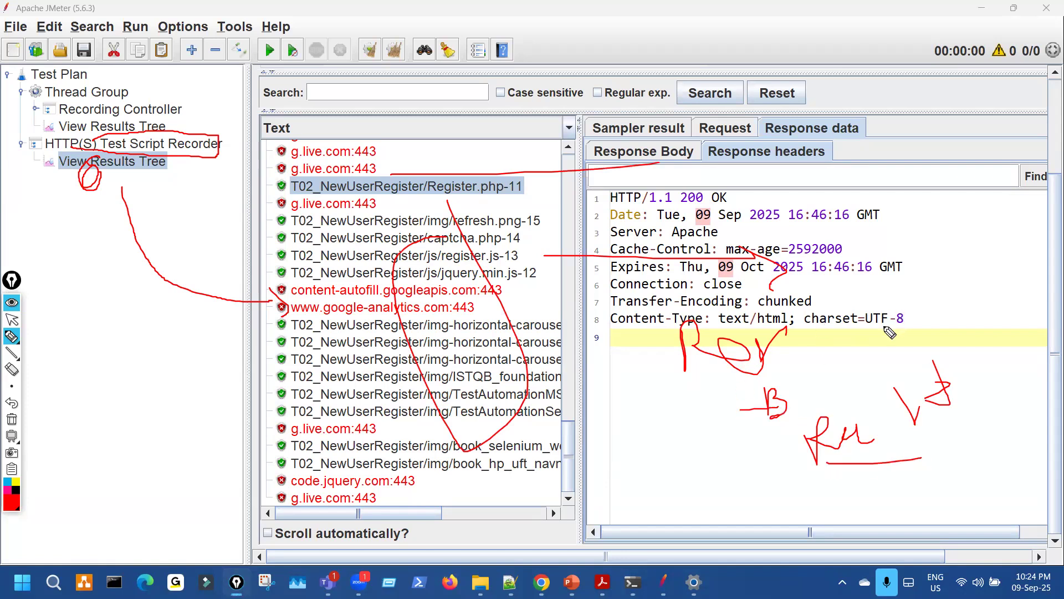
{"action": "key", "text": "ctrl+shift+7"}
- Underline the Content-Type response header, circle the embedded resource samples in the list and clear the drawings
{"action": "left_click_drag", "start_coordinate": [698, 332], "coordinate": [912, 327]}
{"action": "mouse_move", "coordinate": [734, 311]}
{"action": "left_mouse_down"}
{"action": "mouse_move", "coordinate": [701, 328]}
{"action": "mouse_move", "coordinate": [768, 374]}
{"action": "mouse_move", "coordinate": [824, 391]}
{"action": "mouse_move", "coordinate": [829, 367]}
{"action": "left_mouse_up"}
{"action": "mouse_move", "coordinate": [450, 258]}
{"action": "left_mouse_down"}
{"action": "mouse_move", "coordinate": [419, 330]}
{"action": "mouse_move", "coordinate": [475, 292]}
{"action": "left_mouse_up"}
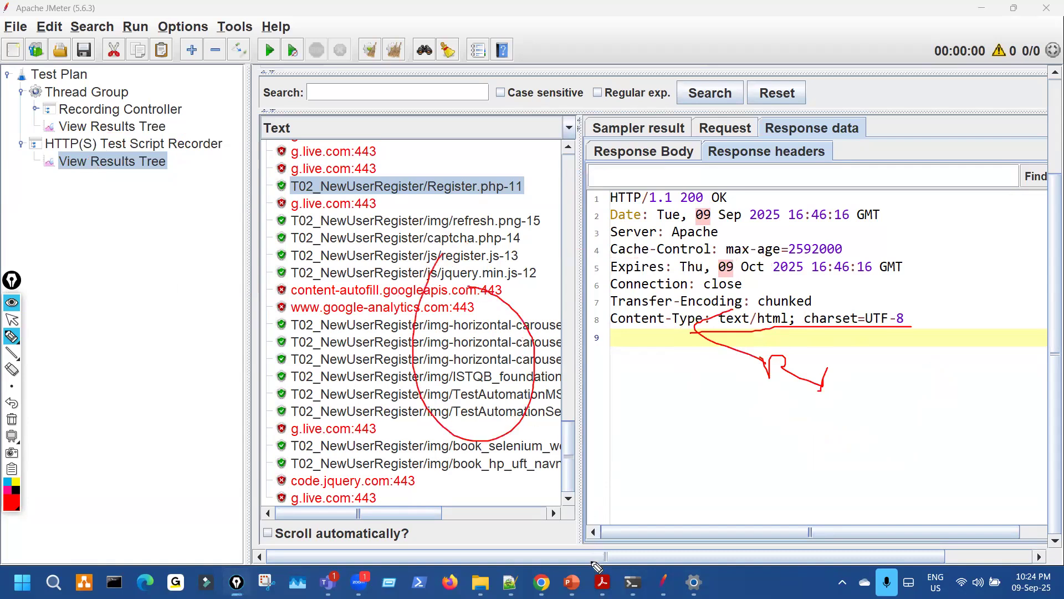
{"action": "key", "text": "ctrl+shift+7"}
- Switch to PowerPoint, show the Recording in JMeter & Proxy Server Setup slide, circle its proxy server and JMeter boxes, and clear the drawing
{"action": "left_click", "coordinate": [507, 432]}
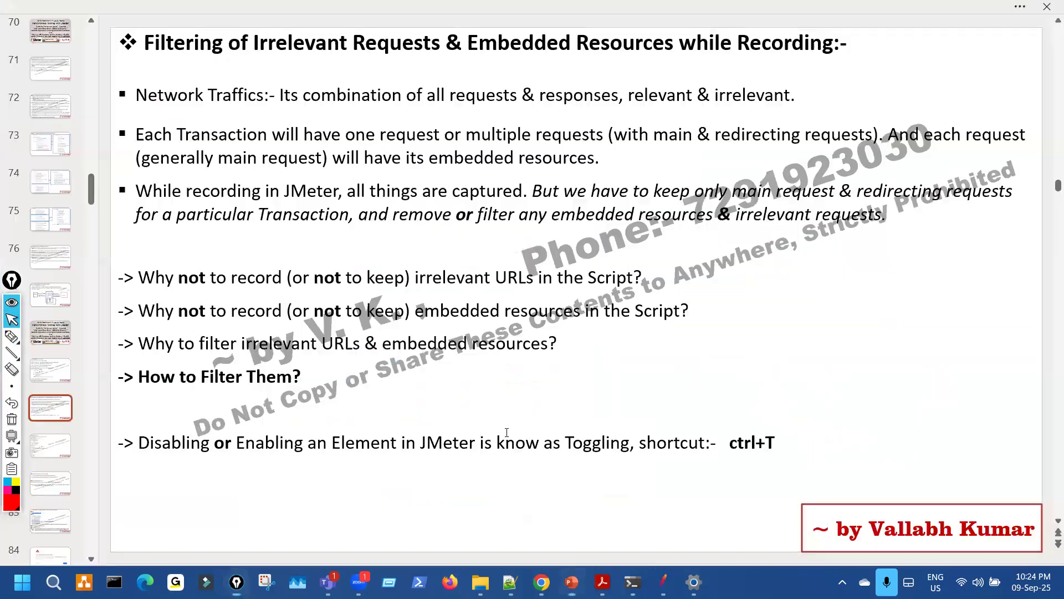
{"action": "scroll", "coordinate": [507, 433], "scroll_direction": "up", "scroll_amount": 1}
{"action": "scroll", "coordinate": [497, 397], "scroll_direction": "up", "scroll_amount": 2}
{"action": "key", "text": "ctrl+shift+3"}
{"action": "mouse_move", "coordinate": [579, 241]}
{"action": "left_mouse_down"}
{"action": "mouse_move", "coordinate": [599, 327]}
{"action": "mouse_move", "coordinate": [577, 317]}
{"action": "left_mouse_up"}
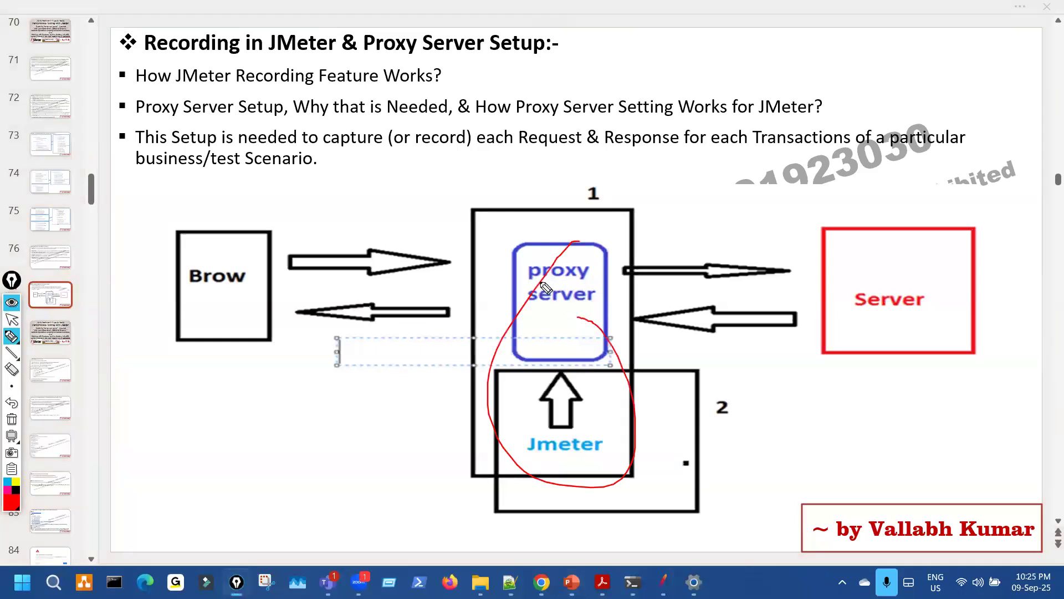
{"action": "key", "text": "ctrl+shift+7"}
{"action": "key", "text": "ctrl+shift+2"}
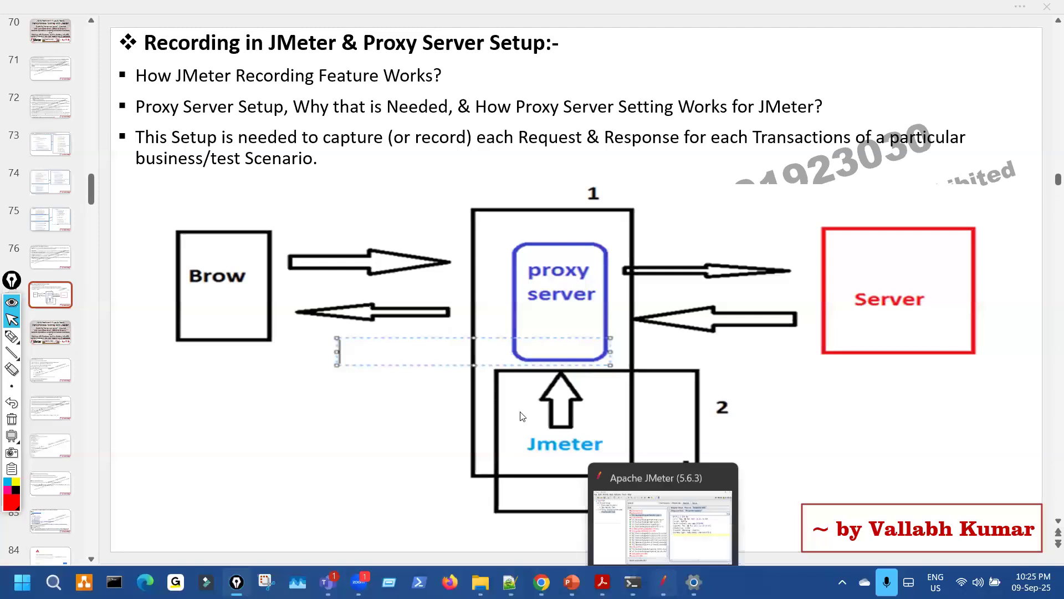
- Return to JMeter and briefly mark the T02_NewUserRegister samples listed below Register.php-11
{"action": "key", "text": "alt+Tab"}
{"action": "mouse_move", "coordinate": [490, 213]}
{"action": "left_mouse_down"}
{"action": "mouse_move", "coordinate": [480, 263]}
{"action": "mouse_move", "coordinate": [486, 216]}
{"action": "mouse_move", "coordinate": [436, 261]}
{"action": "mouse_move", "coordinate": [522, 296]}
{"action": "mouse_move", "coordinate": [490, 221]}
{"action": "left_mouse_up"}
{"action": "key", "text": "Escape"}
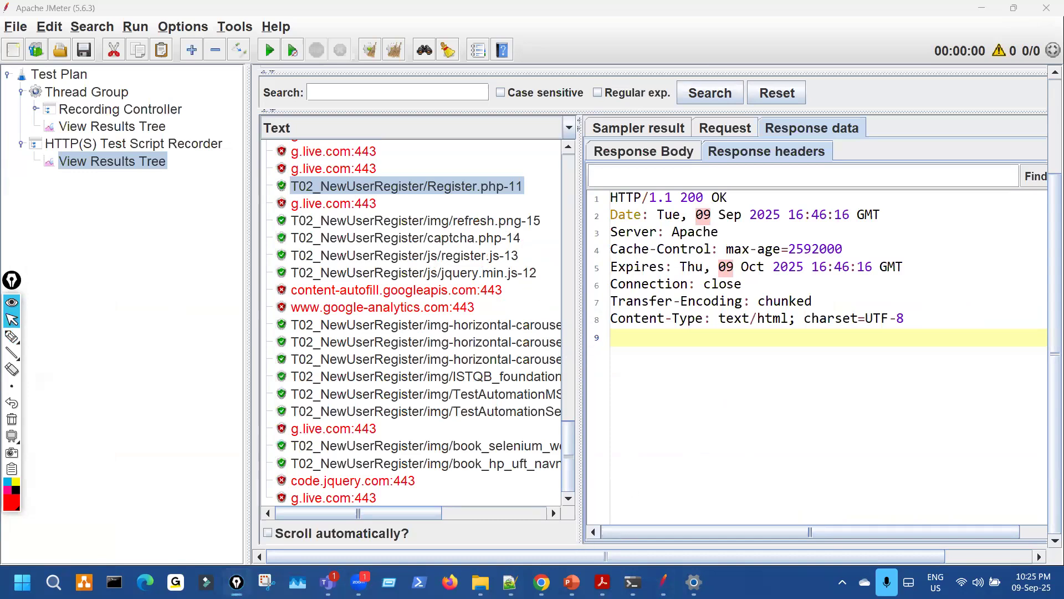
- Switch to Chrome, close the Register.php request details and underline the page's CSS, JS and image resources in the network log
{"action": "key", "text": "alt+Tab"}
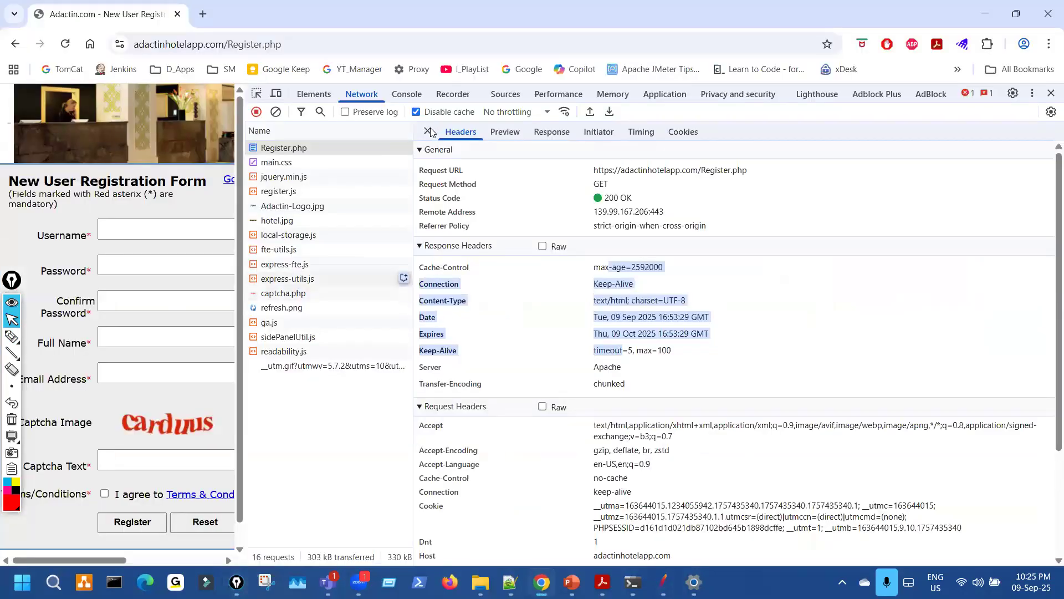
{"action": "left_click", "coordinate": [428, 131]}
{"action": "key", "text": "ctrl+shift+3"}
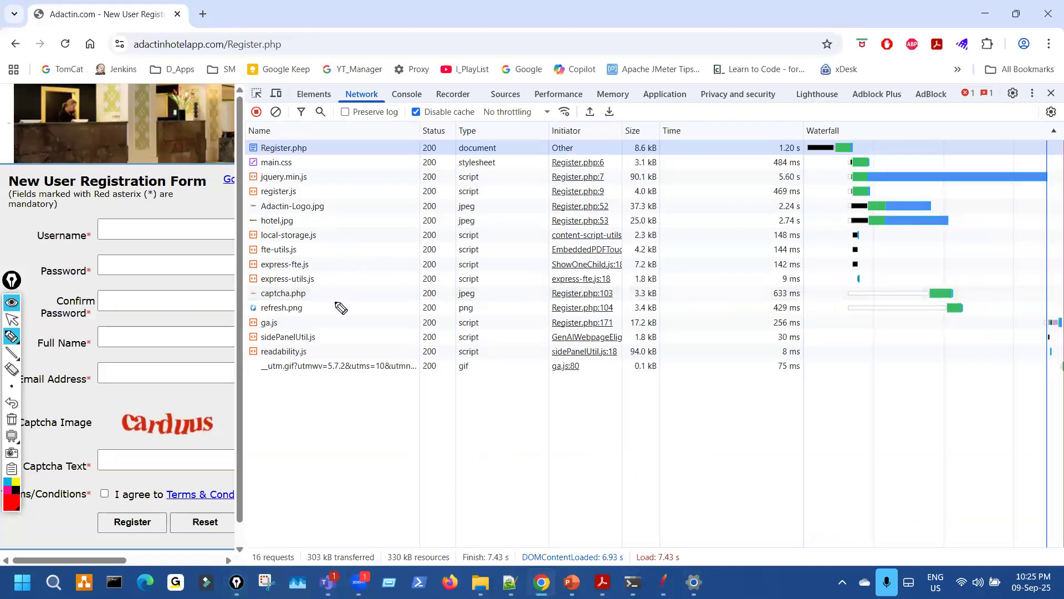
{"action": "mouse_move", "coordinate": [291, 165]}
{"action": "left_mouse_down"}
{"action": "mouse_move", "coordinate": [319, 195]}
{"action": "mouse_move", "coordinate": [312, 225]}
{"action": "left_mouse_up"}
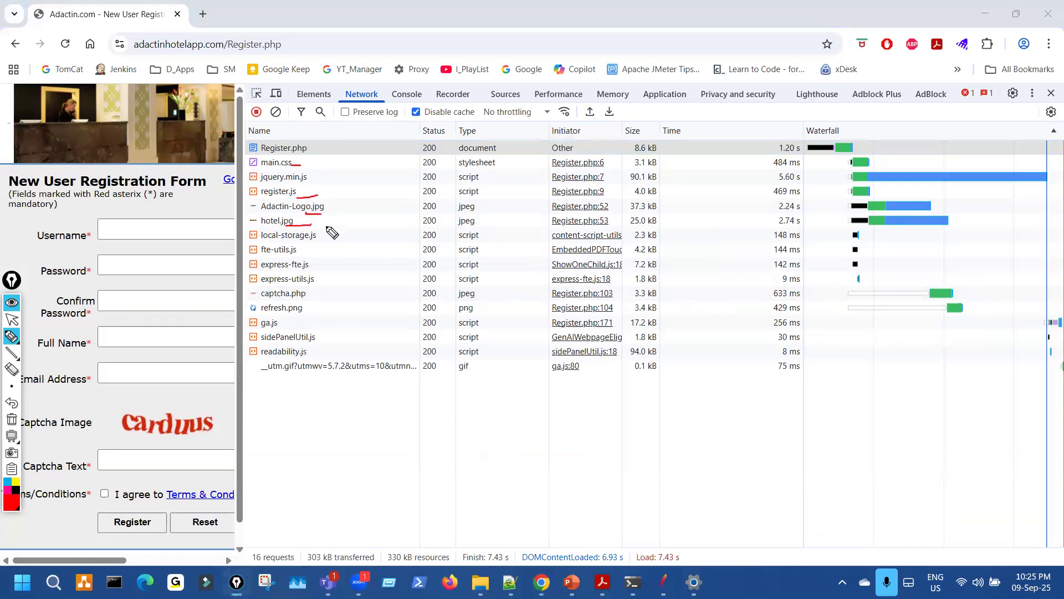
{"action": "mouse_move", "coordinate": [295, 302]}
{"action": "left_mouse_down"}
{"action": "mouse_move", "coordinate": [328, 302]}
{"action": "mouse_move", "coordinate": [313, 323]}
{"action": "left_mouse_up"}
{"action": "key", "text": "ctrl+shift+7"}
{"action": "key", "text": "ctrl+shift+2"}
- Switch to JMeter, mark the recorded T02_NewUserRegister embedded resource samples and clear the drawings
{"action": "key", "text": "alt+Tab"}
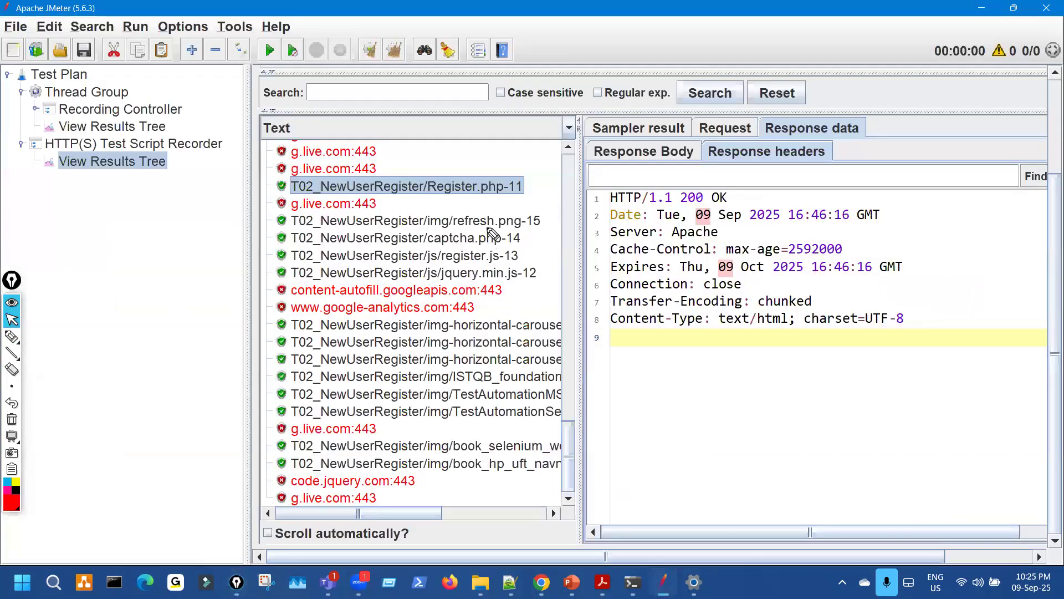
{"action": "key", "text": "ctrl+shift+3"}
{"action": "left_click_drag", "start_coordinate": [485, 214], "coordinate": [540, 291]}
{"action": "left_click_drag", "start_coordinate": [498, 345], "coordinate": [507, 423]}
{"action": "key", "text": "ctrl+shift+7"}
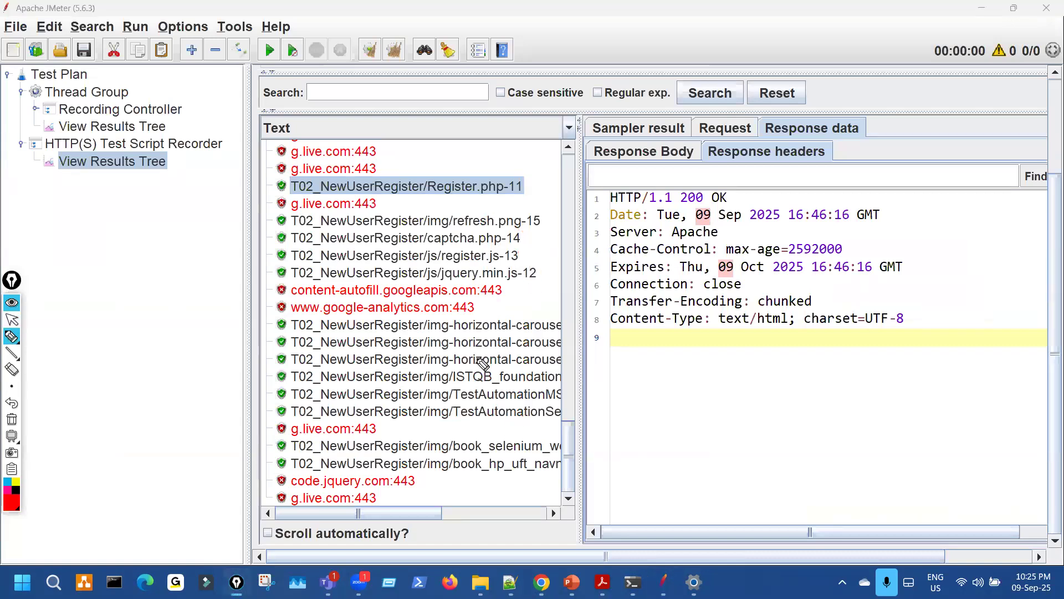
{"action": "key", "text": "ctrl+shift+2"}
- Browse up to the T01_HomePage samples in the results, circle their embedded resources and clear the drawings
{"action": "scroll", "coordinate": [479, 359], "scroll_direction": "up", "scroll_amount": 15}
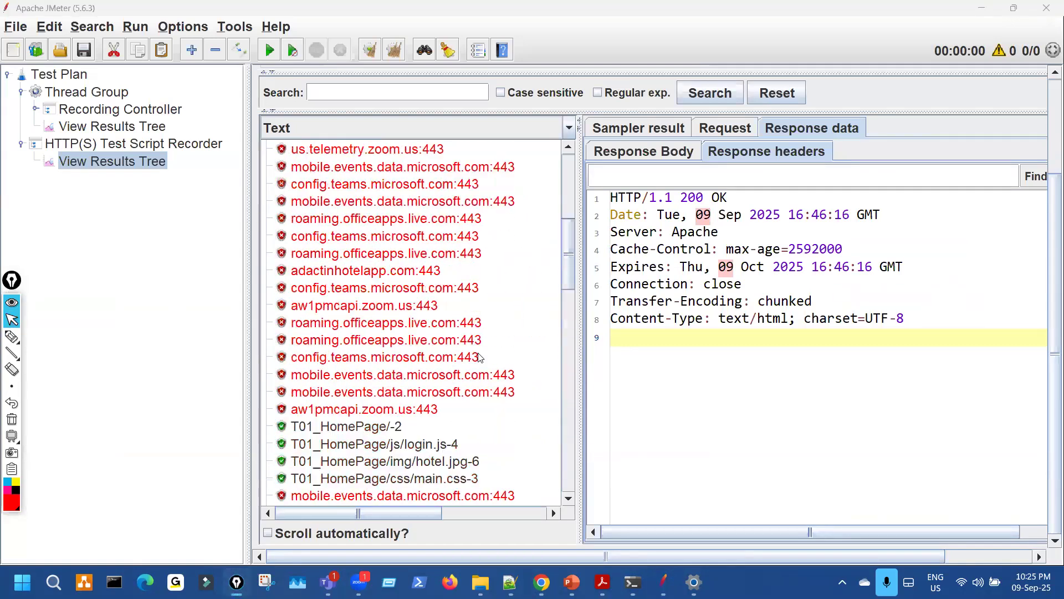
{"action": "scroll", "coordinate": [480, 357], "scroll_direction": "down", "scroll_amount": 6}
{"action": "key", "text": "ctrl+shift+3"}
{"action": "left_click_drag", "start_coordinate": [470, 282], "coordinate": [486, 368]}
{"action": "left_click_drag", "start_coordinate": [421, 302], "coordinate": [412, 312]}
{"action": "key", "text": "ctrl+shift+7"}
{"action": "key", "text": "ctrl+shift+2"}
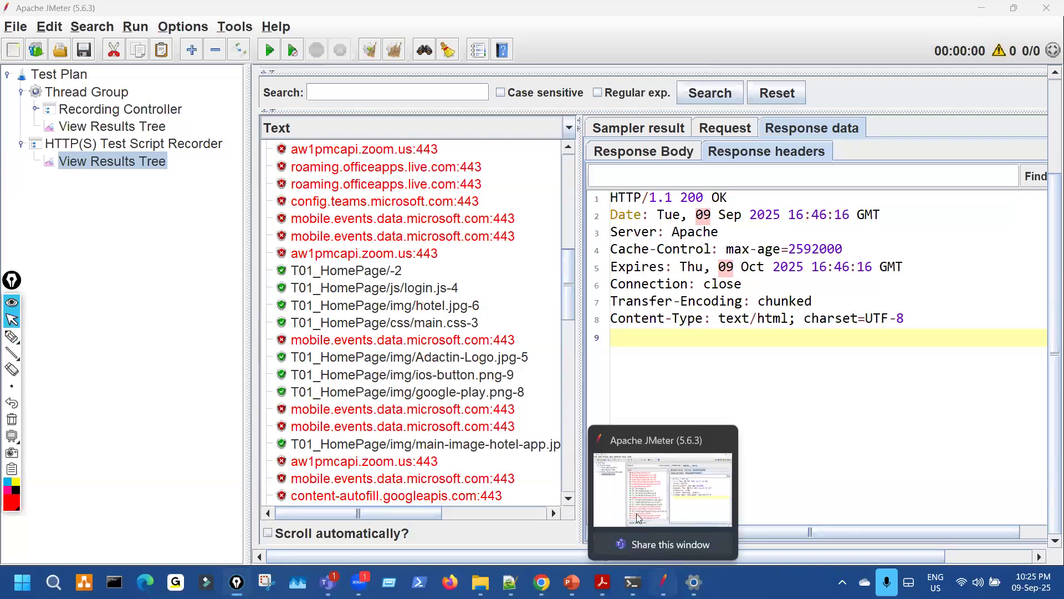
{"action": "left_click", "coordinate": [165, 194]}
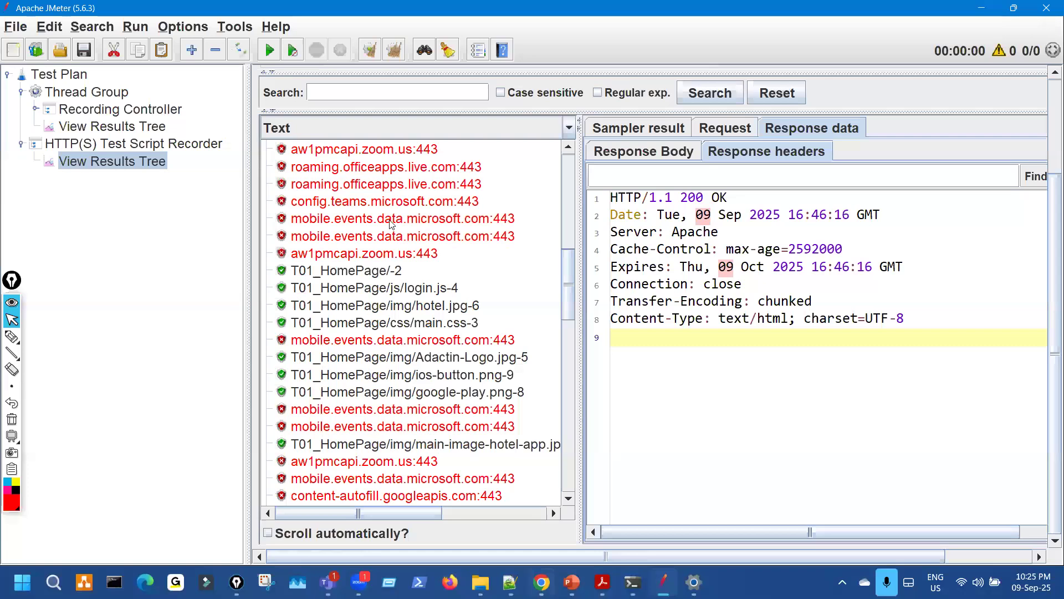
- Switch to Chrome, clear the network log, load the Adactin home page again and mark its captured resource requests
{"action": "key", "text": "alt+Tab"}
{"action": "left_click", "coordinate": [276, 112]}
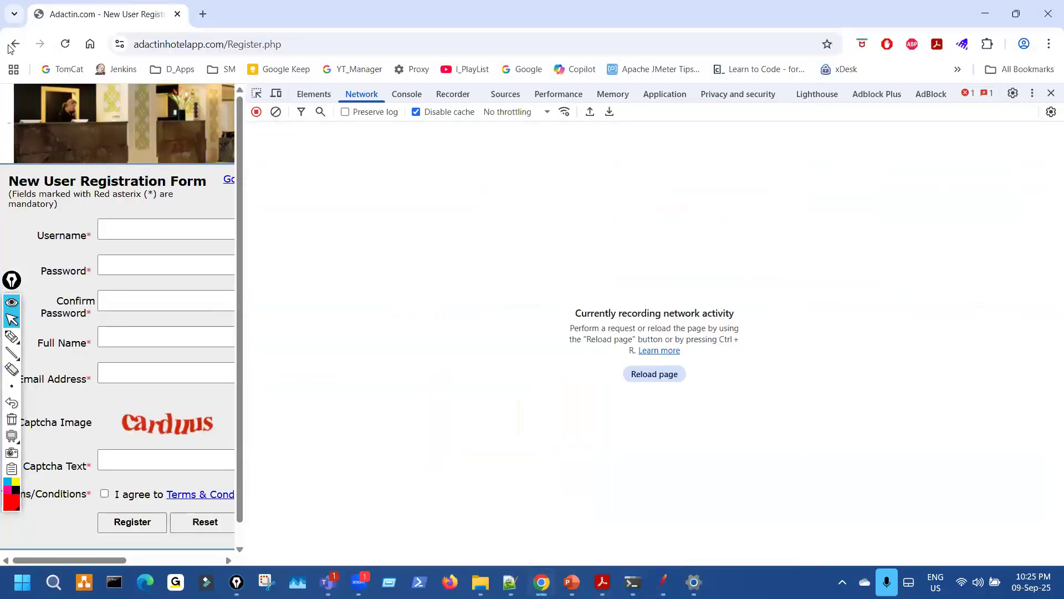
{"action": "key", "text": "ctrl+r"}
{"action": "mouse_move", "coordinate": [335, 149]}
{"action": "left_mouse_down"}
{"action": "mouse_move", "coordinate": [347, 157]}
{"action": "mouse_move", "coordinate": [360, 341]}
{"action": "mouse_move", "coordinate": [226, 248]}
{"action": "mouse_move", "coordinate": [351, 309]}
{"action": "left_mouse_up"}
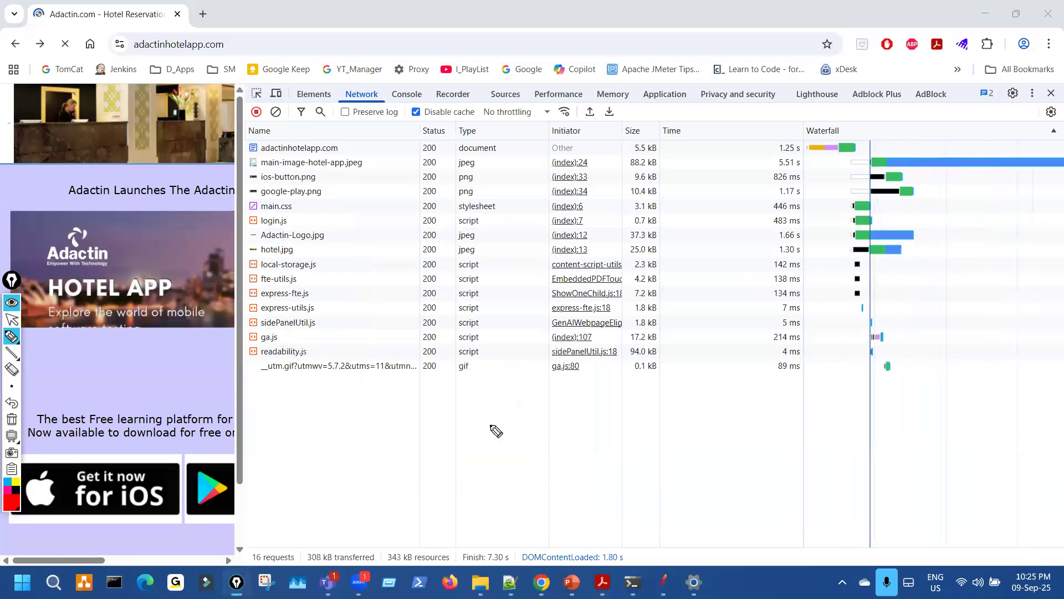
{"action": "key", "text": "ctrl+shift+2"}
- Switch to JMeter, mark the matching recorded T01_HomePage samples and clear the drawing
{"action": "key", "text": "alt+Tab"}
{"action": "key", "text": "ctrl+shift+3"}
{"action": "left_click_drag", "start_coordinate": [446, 307], "coordinate": [414, 358]}
{"action": "key", "text": "ctrl+shift+7"}
{"action": "key", "text": "ctrl+shift+2"}
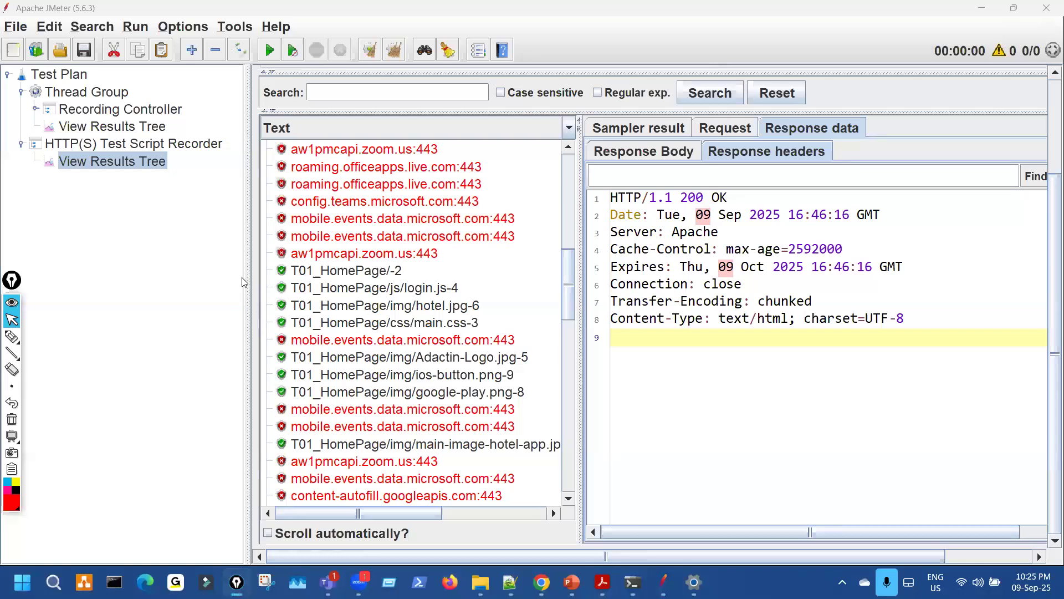
- Circle the T01_HomePage image samples and the recorder's View Results Tree in the test plan, and clear the drawings
{"action": "key", "text": "ctrl+shift+3"}
{"action": "mouse_move", "coordinate": [460, 338]}
{"action": "left_mouse_down"}
{"action": "mouse_move", "coordinate": [450, 371]}
{"action": "mouse_move", "coordinate": [468, 352]}
{"action": "left_mouse_up"}
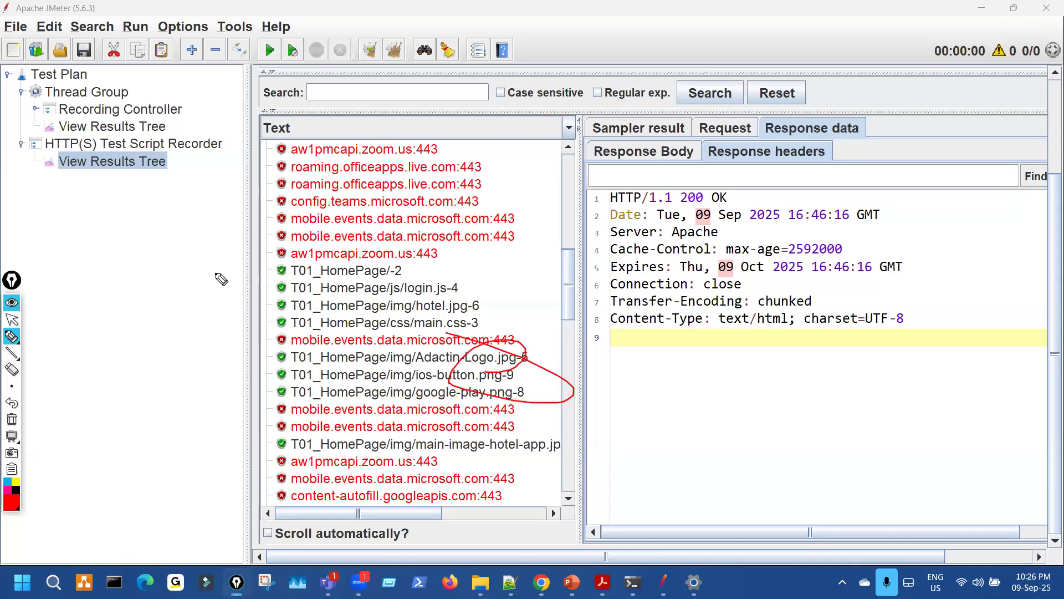
{"action": "left_click_drag", "start_coordinate": [157, 180], "coordinate": [145, 163]}
{"action": "key", "text": "ctrl+shift+7"}
{"action": "key", "text": "ctrl+shift+1"}
- Switch to PowerPoint, circle the proxy server in the recording setup diagram and clear the drawing
{"action": "key", "text": "alt+Tab"}
{"action": "key", "text": "ctrl+shift+2"}
{"action": "left_click_drag", "start_coordinate": [498, 223], "coordinate": [543, 247]}
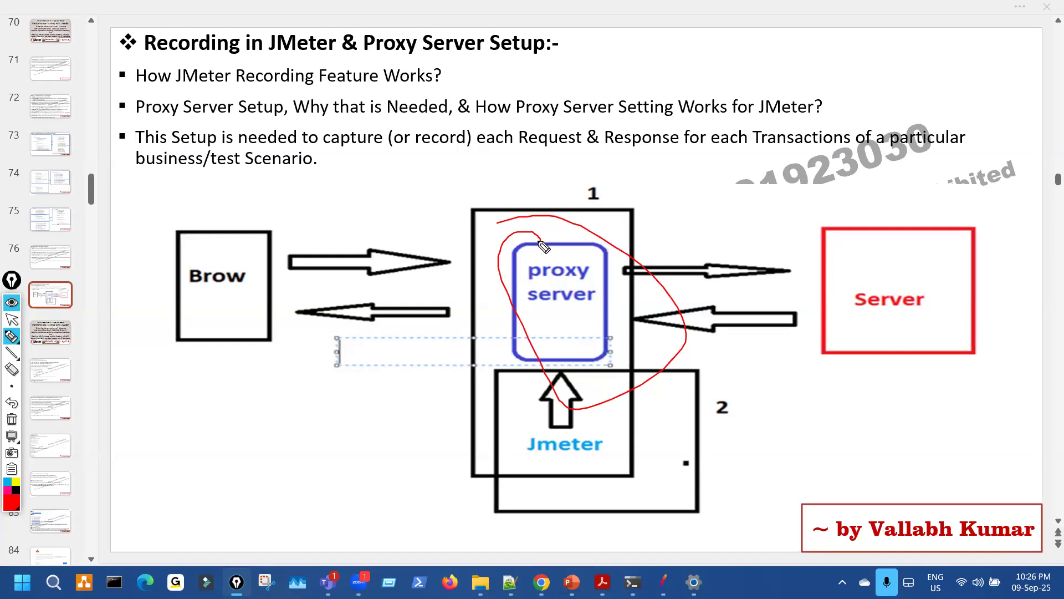
{"action": "key", "text": "ctrl+shift+7"}
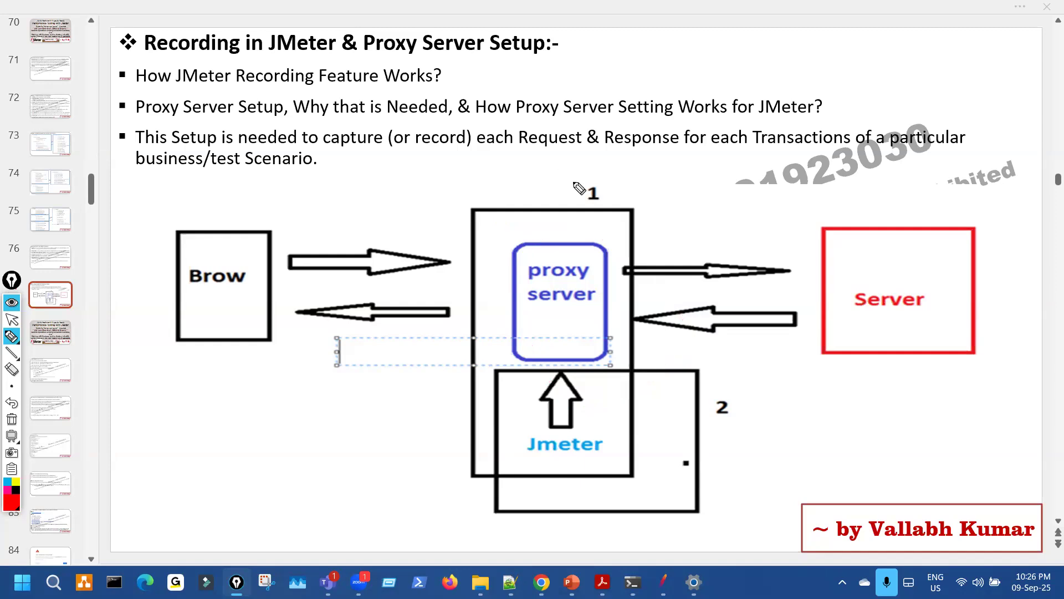
- Switch to JMeter, mark the recorder's View Results Tree and the recorded T01_HomePage samples, and clear the drawings
{"action": "key", "text": "ctrl+shift+2"}
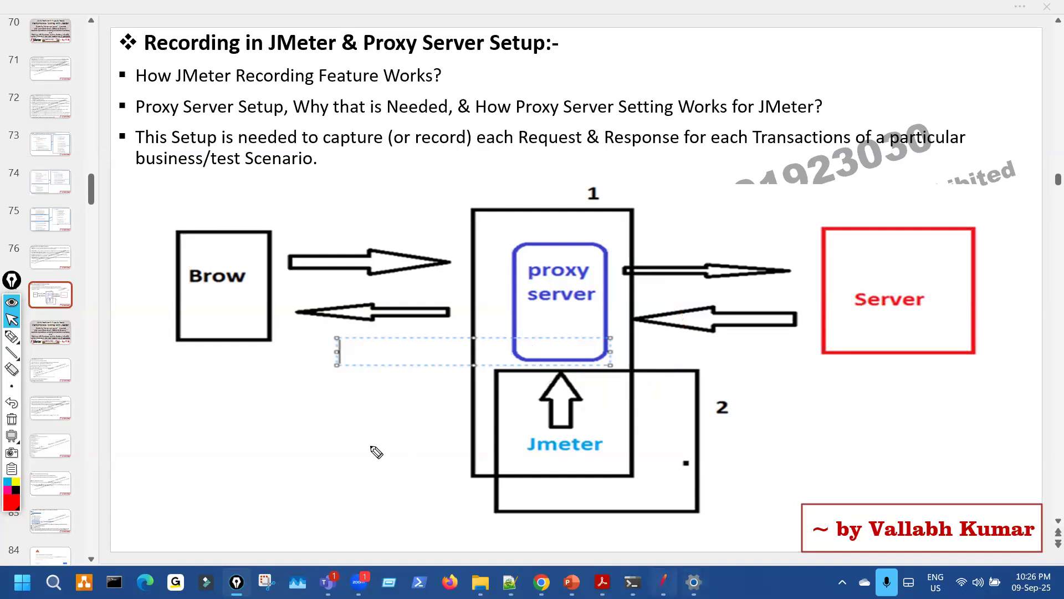
{"action": "left_click", "coordinate": [664, 582]}
{"action": "key", "text": "ctrl+shift+3"}
{"action": "mouse_move", "coordinate": [409, 269]}
{"action": "left_mouse_down"}
{"action": "mouse_move", "coordinate": [442, 301]}
{"action": "mouse_move", "coordinate": [459, 278]}
{"action": "left_mouse_up"}
{"action": "mouse_move", "coordinate": [95, 161]}
{"action": "left_mouse_down"}
{"action": "mouse_move", "coordinate": [150, 184]}
{"action": "mouse_move", "coordinate": [119, 159]}
{"action": "mouse_move", "coordinate": [178, 138]}
{"action": "mouse_move", "coordinate": [174, 148]}
{"action": "left_mouse_up"}
{"action": "left_click_drag", "start_coordinate": [25, 149], "coordinate": [90, 177]}
{"action": "left_click_drag", "start_coordinate": [328, 267], "coordinate": [328, 281]}
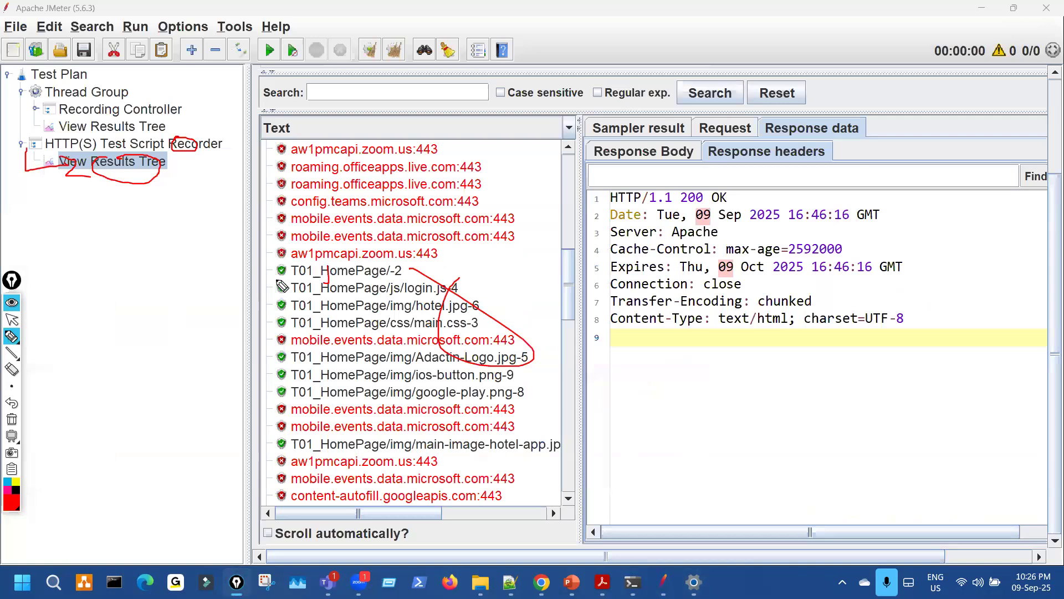
{"action": "left_click_drag", "start_coordinate": [420, 219], "coordinate": [446, 272]}
{"action": "mouse_move", "coordinate": [358, 285]}
{"action": "left_mouse_down"}
{"action": "mouse_move", "coordinate": [451, 291]}
{"action": "mouse_move", "coordinate": [442, 313]}
{"action": "left_mouse_up"}
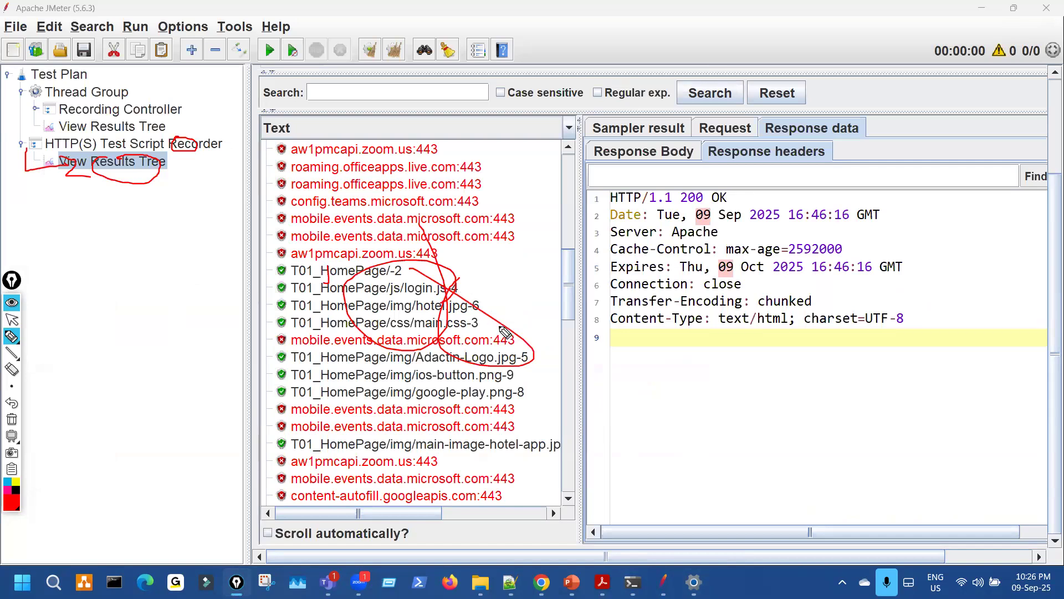
{"action": "key", "text": "ctrl+shift+7"}
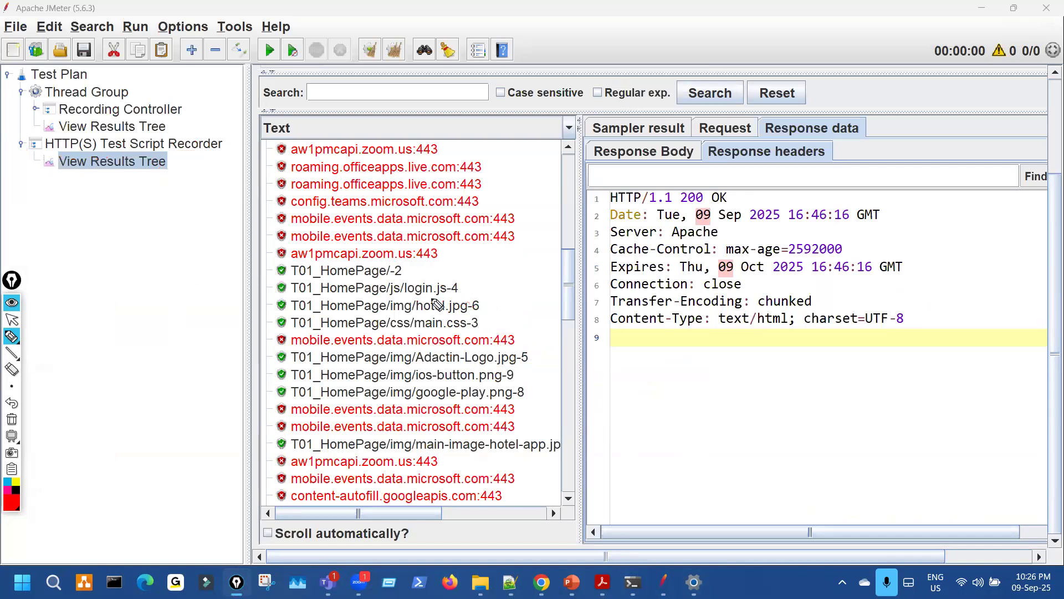
- Write freehand notes beside the recorded results, circle Recording Controller, clear the drawings and select that controller in the test plan
{"action": "left_click_drag", "start_coordinate": [560, 364], "coordinate": [627, 381]}
{"action": "mouse_move", "coordinate": [646, 346]}
{"action": "left_mouse_down"}
{"action": "mouse_move", "coordinate": [662, 379]}
{"action": "mouse_move", "coordinate": [694, 371]}
{"action": "mouse_move", "coordinate": [693, 327]}
{"action": "left_mouse_up"}
{"action": "mouse_move", "coordinate": [712, 398]}
{"action": "left_mouse_down"}
{"action": "mouse_move", "coordinate": [732, 377]}
{"action": "mouse_move", "coordinate": [787, 418]}
{"action": "mouse_move", "coordinate": [804, 408]}
{"action": "left_mouse_up"}
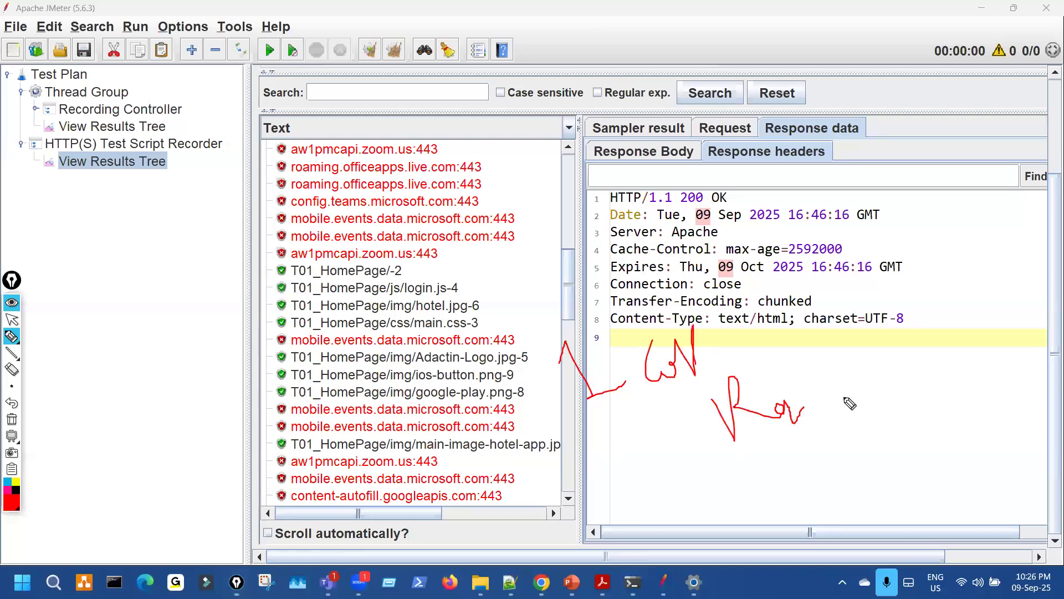
{"action": "left_click_drag", "start_coordinate": [827, 361], "coordinate": [862, 387]}
{"action": "mouse_move", "coordinate": [854, 461]}
{"action": "left_mouse_down"}
{"action": "mouse_move", "coordinate": [856, 435]}
{"action": "mouse_move", "coordinate": [904, 451]}
{"action": "mouse_move", "coordinate": [898, 438]}
{"action": "mouse_move", "coordinate": [929, 459]}
{"action": "left_mouse_up"}
{"action": "left_click_drag", "start_coordinate": [939, 412], "coordinate": [974, 448]}
{"action": "mouse_move", "coordinate": [920, 299]}
{"action": "left_mouse_down"}
{"action": "mouse_move", "coordinate": [1003, 435]}
{"action": "mouse_move", "coordinate": [994, 458]}
{"action": "left_mouse_up"}
{"action": "left_click_drag", "start_coordinate": [980, 263], "coordinate": [1026, 245]}
{"action": "left_click_drag", "start_coordinate": [1019, 265], "coordinate": [1063, 316]}
{"action": "left_click_drag", "start_coordinate": [1038, 302], "coordinate": [1057, 282]}
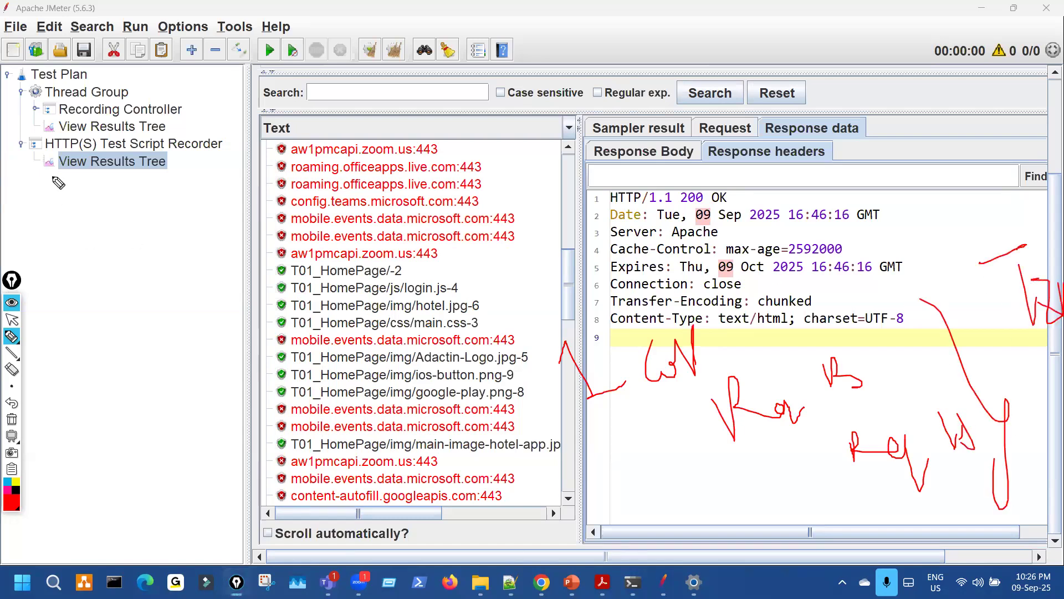
{"action": "mouse_move", "coordinate": [65, 105]}
{"action": "left_mouse_down"}
{"action": "mouse_move", "coordinate": [54, 117]}
{"action": "mouse_move", "coordinate": [87, 101]}
{"action": "left_mouse_up"}
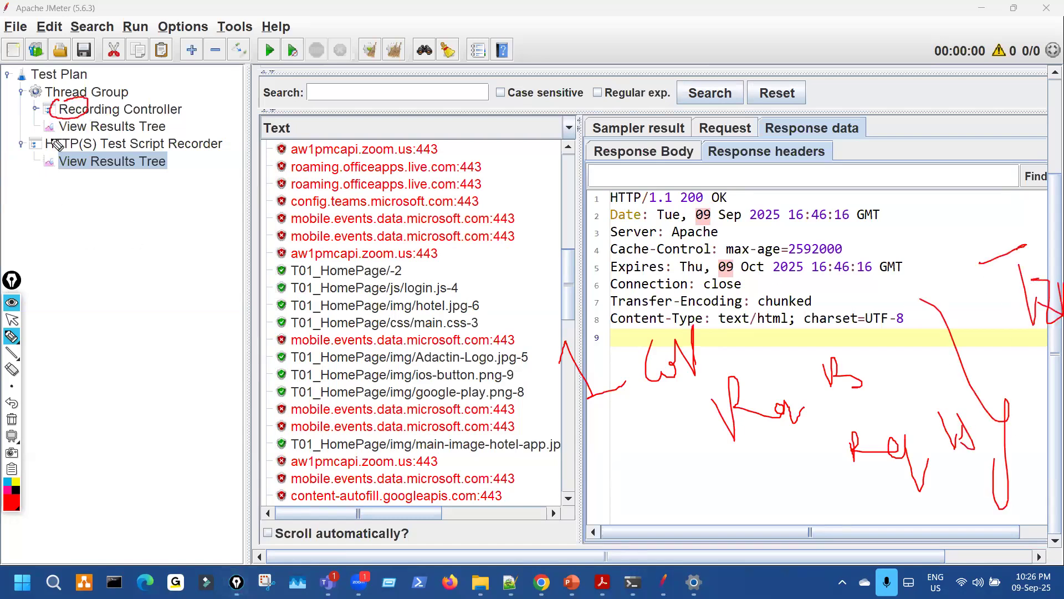
{"action": "key", "text": "Escape"}
{"action": "left_click", "coordinate": [123, 105]}
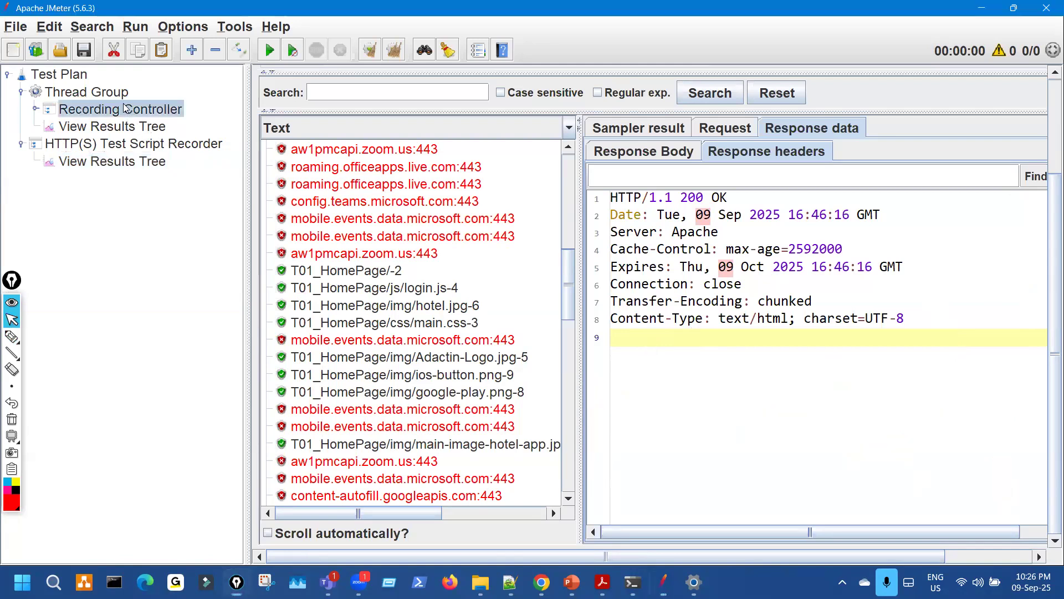
- Open the HTTP(S) Test Script Recorder, mark its Target Controller setting and Grouping option, and clear the drawings
{"action": "left_click", "coordinate": [117, 148]}
{"action": "key", "text": "ctrl+alt+g"}
{"action": "left_click_drag", "start_coordinate": [371, 295], "coordinate": [459, 300]}
{"action": "mouse_move", "coordinate": [559, 286]}
{"action": "left_mouse_down"}
{"action": "mouse_move", "coordinate": [534, 290]}
{"action": "mouse_move", "coordinate": [587, 284]}
{"action": "left_mouse_up"}
{"action": "left_click_drag", "start_coordinate": [468, 330], "coordinate": [560, 321]}
{"action": "key", "text": "ctrl+shift+7"}
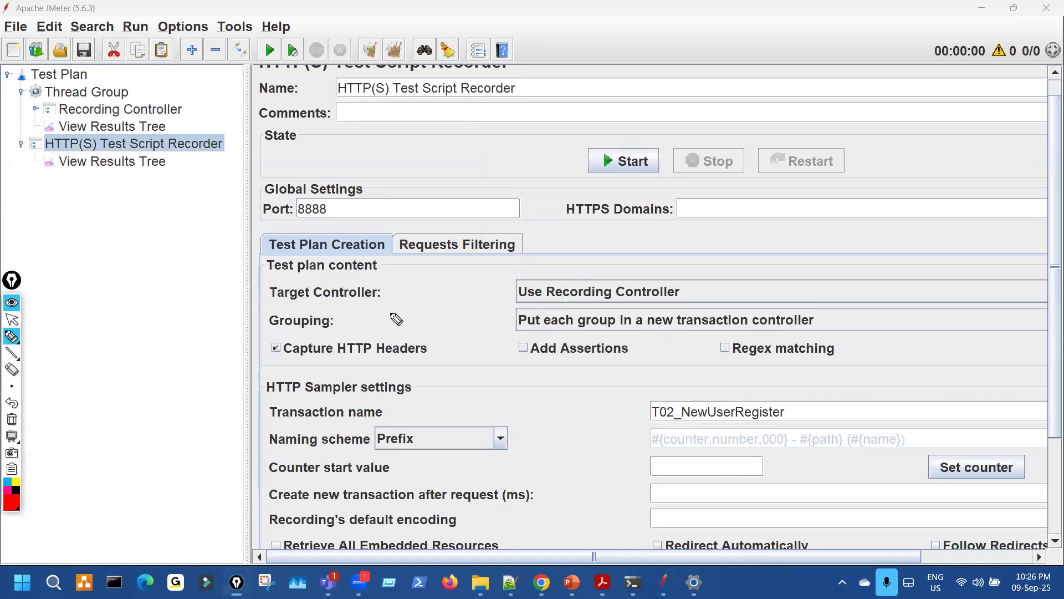
{"action": "key", "text": "ctrl+shift+2"}
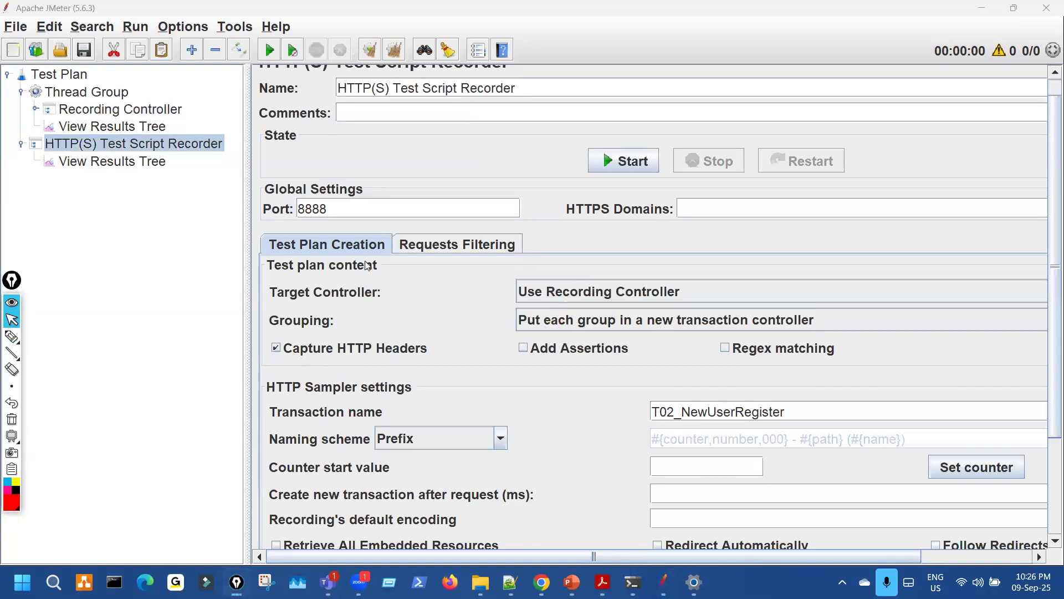
- Expand Recording Controller and its first T01_HomePage transaction, open the T01_HomePage/-2 request and highlight its server name
{"action": "left_click", "coordinate": [36, 110]}
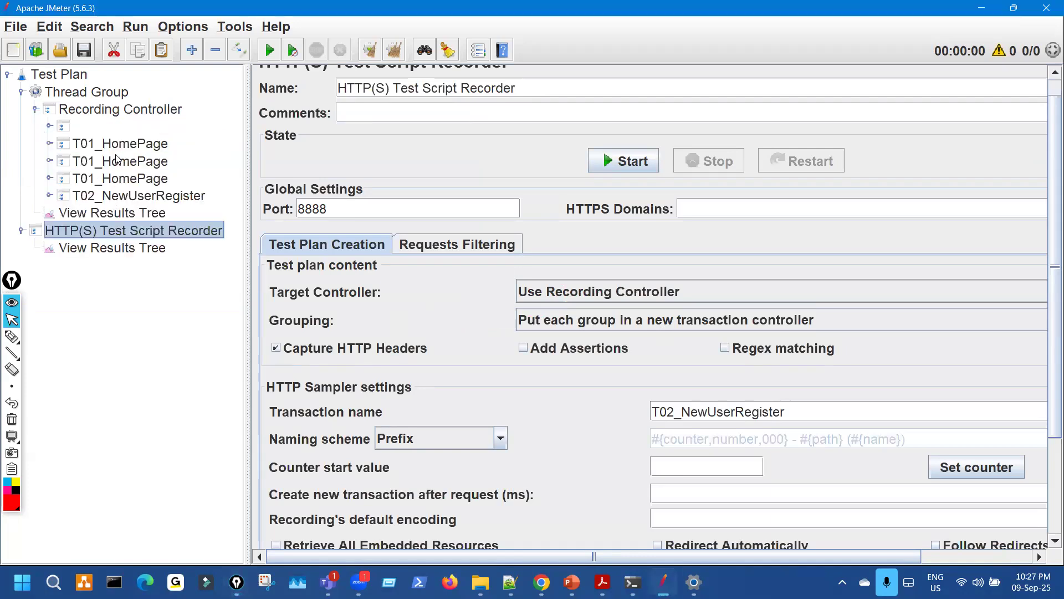
{"action": "left_click", "coordinate": [131, 147]}
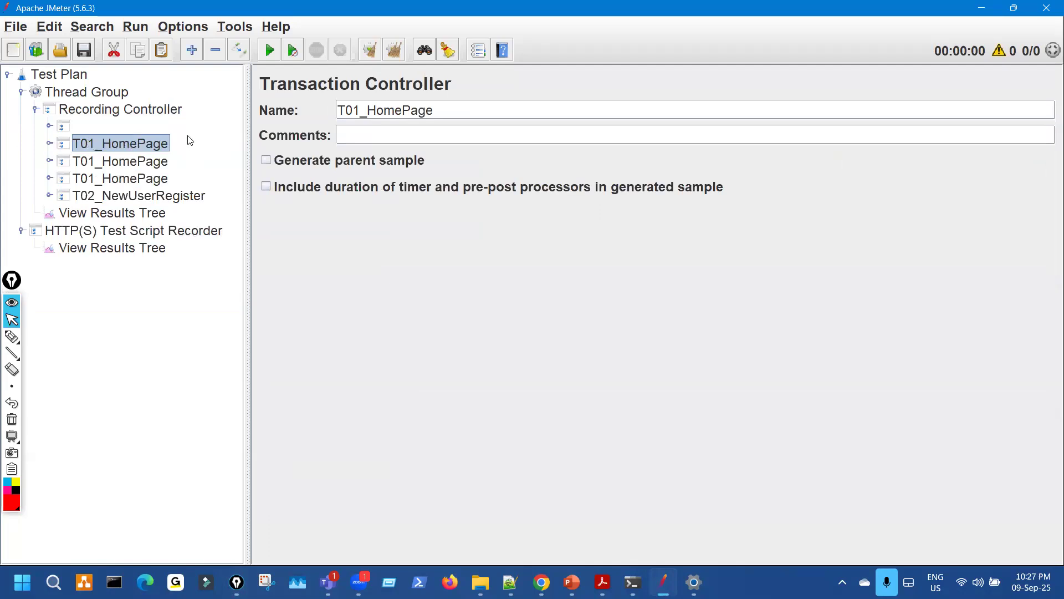
{"action": "double_click", "coordinate": [344, 110]}
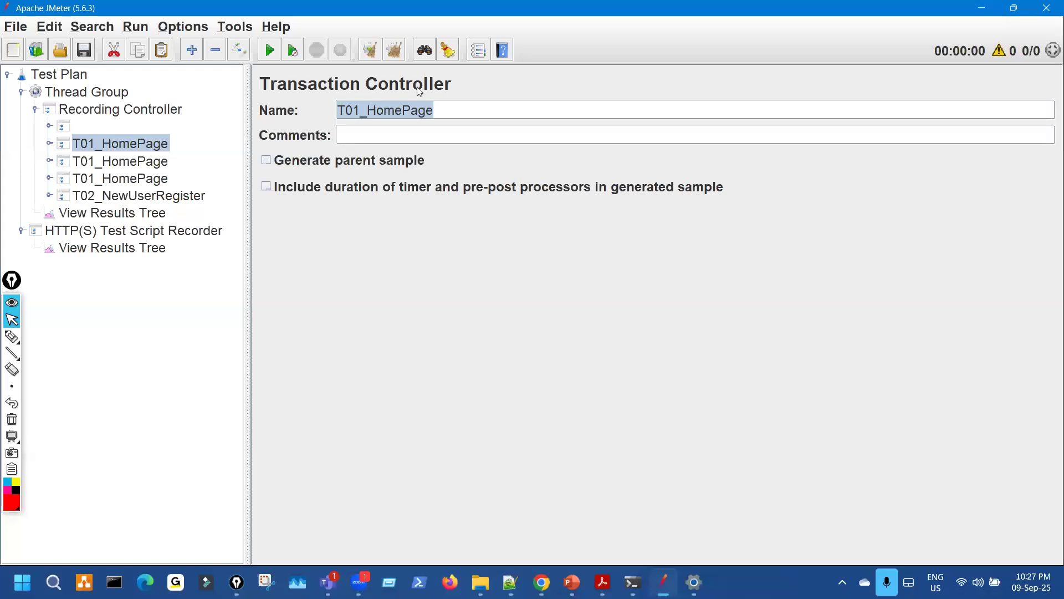
{"action": "left_click", "coordinate": [50, 143]}
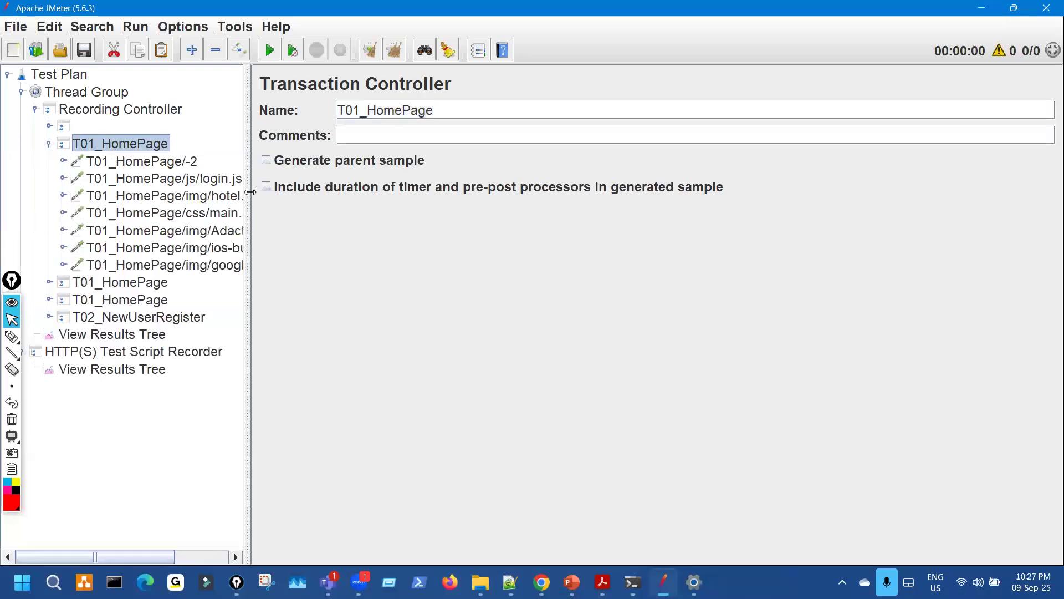
{"action": "left_click", "coordinate": [166, 162]}
{"action": "left_click_drag", "start_coordinate": [654, 215], "coordinate": [551, 215]}
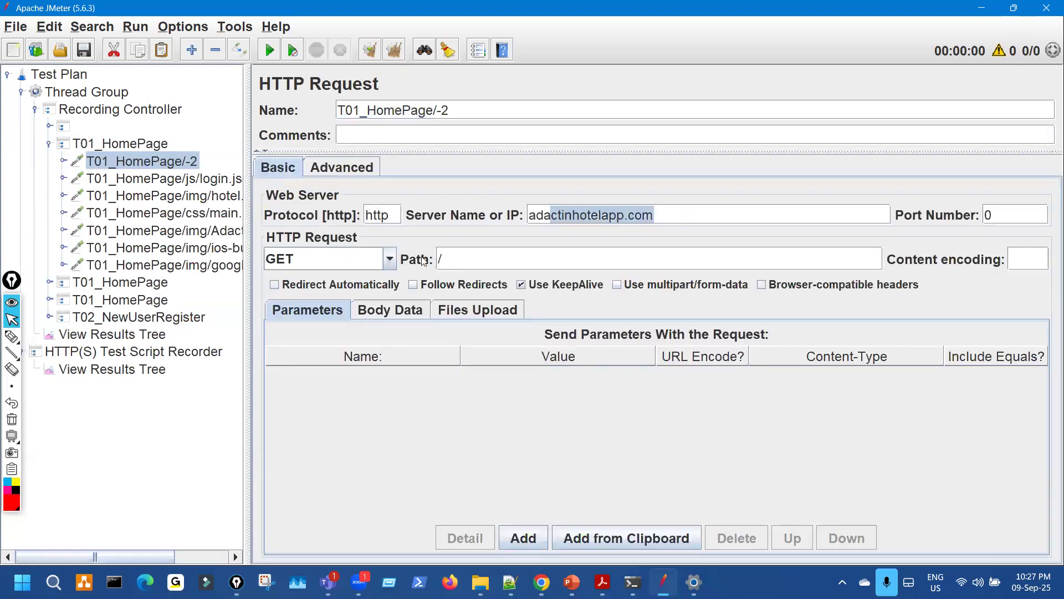
- Show the Notepad++ URL list in a smaller window over JMeter and mark the matching protocol and server name in both
{"action": "left_click", "coordinate": [510, 582]}
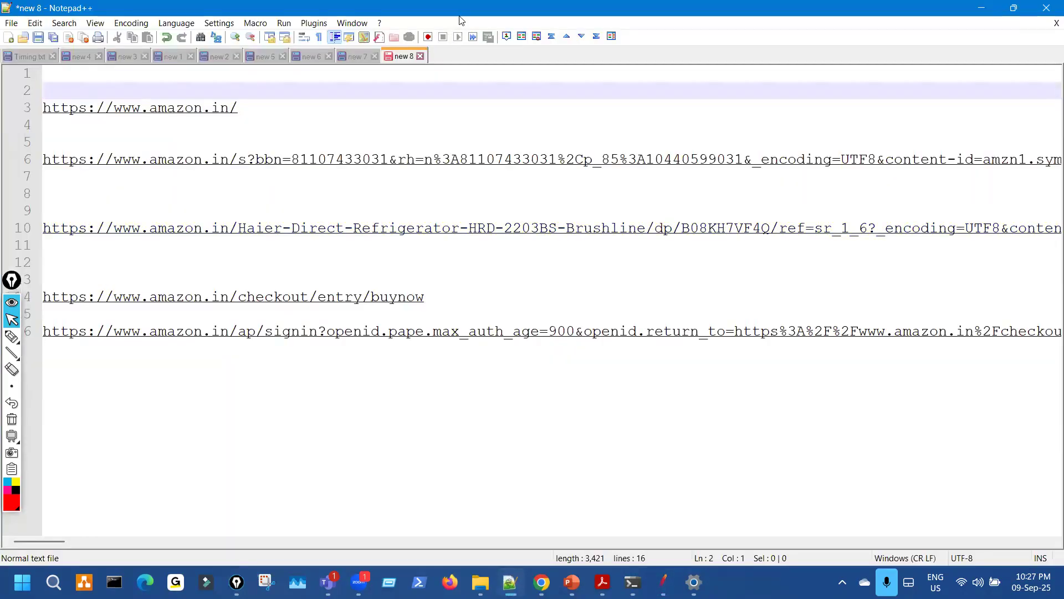
{"action": "key", "text": "super+Down"}
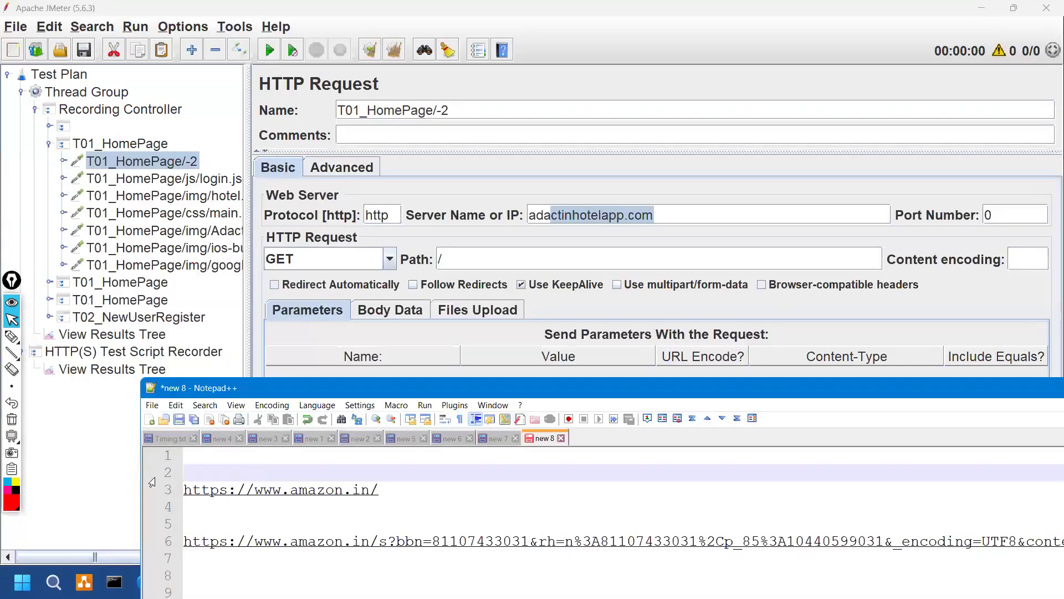
{"action": "left_click", "coordinate": [11, 336]}
{"action": "left_click_drag", "start_coordinate": [206, 476], "coordinate": [222, 495]}
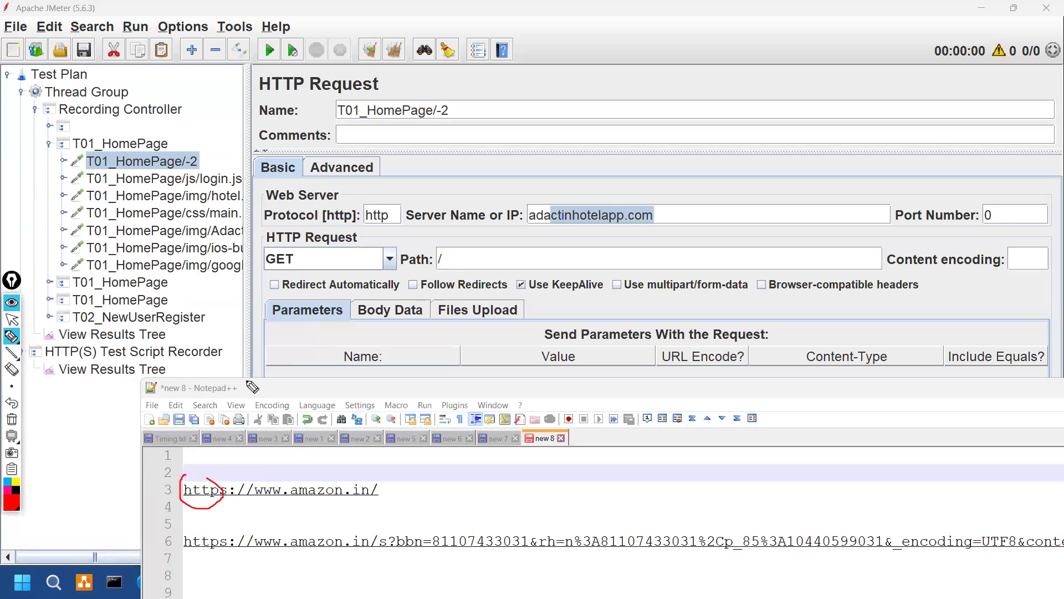
{"action": "left_click_drag", "start_coordinate": [380, 201], "coordinate": [386, 218]}
{"action": "left_click_drag", "start_coordinate": [269, 504], "coordinate": [328, 500]}
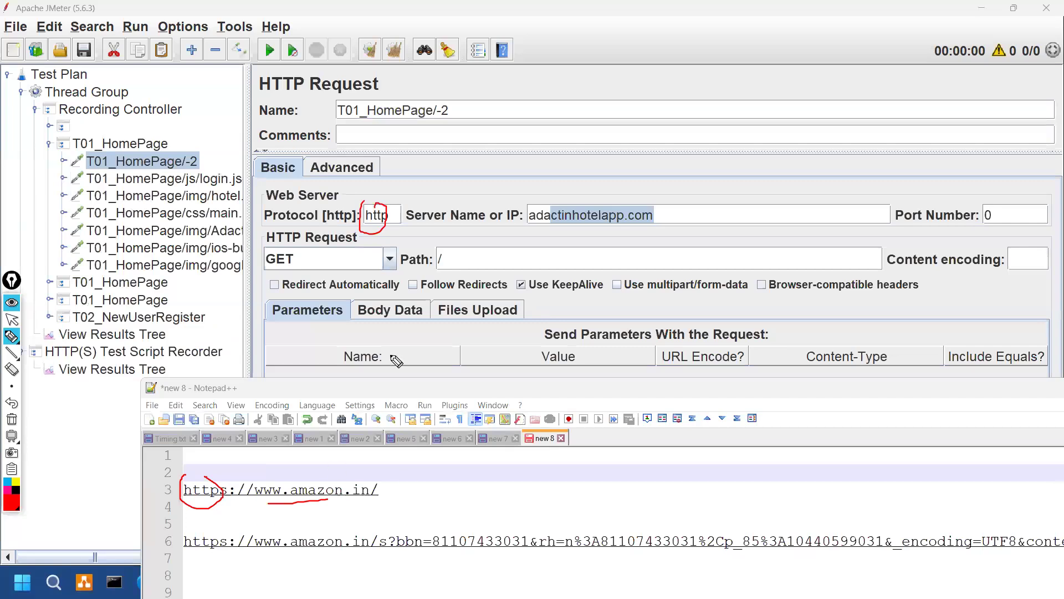
{"action": "left_click_drag", "start_coordinate": [450, 224], "coordinate": [482, 226]}
{"action": "mouse_move", "coordinate": [277, 507]}
{"action": "left_mouse_down"}
{"action": "mouse_move", "coordinate": [343, 505]}
{"action": "mouse_move", "coordinate": [348, 484]}
{"action": "left_mouse_up"}
{"action": "mouse_move", "coordinate": [579, 191]}
{"action": "left_mouse_down"}
{"action": "mouse_move", "coordinate": [546, 204]}
{"action": "mouse_move", "coordinate": [612, 218]}
{"action": "left_mouse_up"}
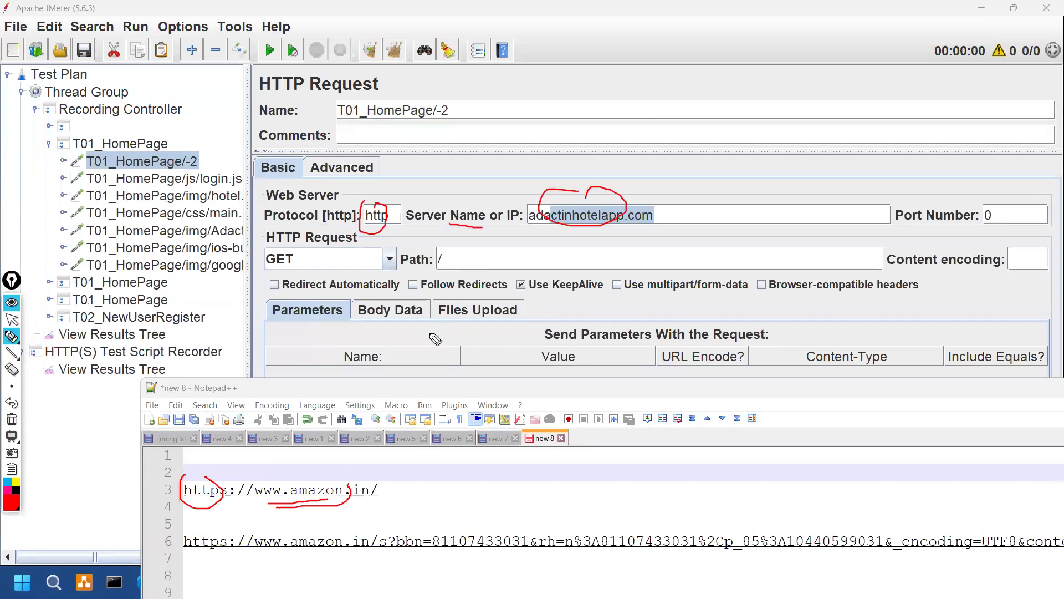
- Mark the path portions of the Amazon URLs and the request's Path and GET method, and clear the drawings
{"action": "mouse_move", "coordinate": [302, 509]}
{"action": "left_mouse_down"}
{"action": "mouse_move", "coordinate": [372, 503]}
{"action": "mouse_move", "coordinate": [379, 472]}
{"action": "left_mouse_up"}
{"action": "mouse_move", "coordinate": [380, 526]}
{"action": "left_mouse_down"}
{"action": "mouse_move", "coordinate": [368, 561]}
{"action": "mouse_move", "coordinate": [798, 546]}
{"action": "mouse_move", "coordinate": [793, 521]}
{"action": "left_mouse_up"}
{"action": "left_click_drag", "start_coordinate": [760, 510], "coordinate": [806, 572]}
{"action": "left_click_drag", "start_coordinate": [794, 502], "coordinate": [792, 531]}
{"action": "left_click_drag", "start_coordinate": [782, 530], "coordinate": [849, 520]}
{"action": "mouse_move", "coordinate": [443, 241]}
{"action": "left_mouse_down"}
{"action": "mouse_move", "coordinate": [437, 273]}
{"action": "mouse_move", "coordinate": [490, 255]}
{"action": "mouse_move", "coordinate": [482, 267]}
{"action": "left_mouse_up"}
{"action": "mouse_move", "coordinate": [271, 263]}
{"action": "left_mouse_down"}
{"action": "mouse_move", "coordinate": [302, 252]}
{"action": "mouse_move", "coordinate": [278, 267]}
{"action": "left_mouse_up"}
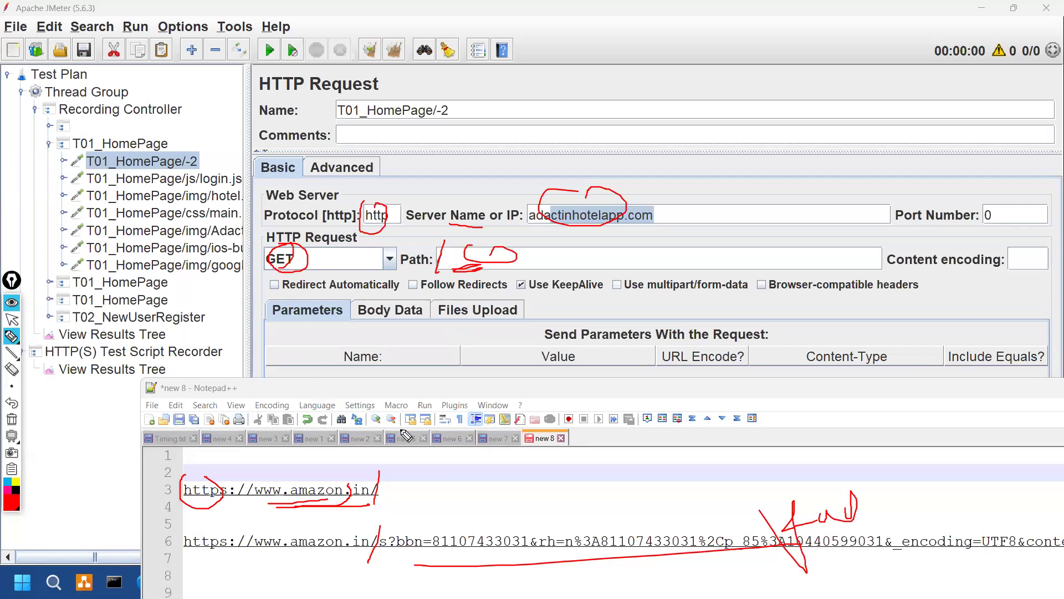
{"action": "key", "text": "ctrl+shift+7"}
{"action": "key", "text": "ctrl+shift+2"}
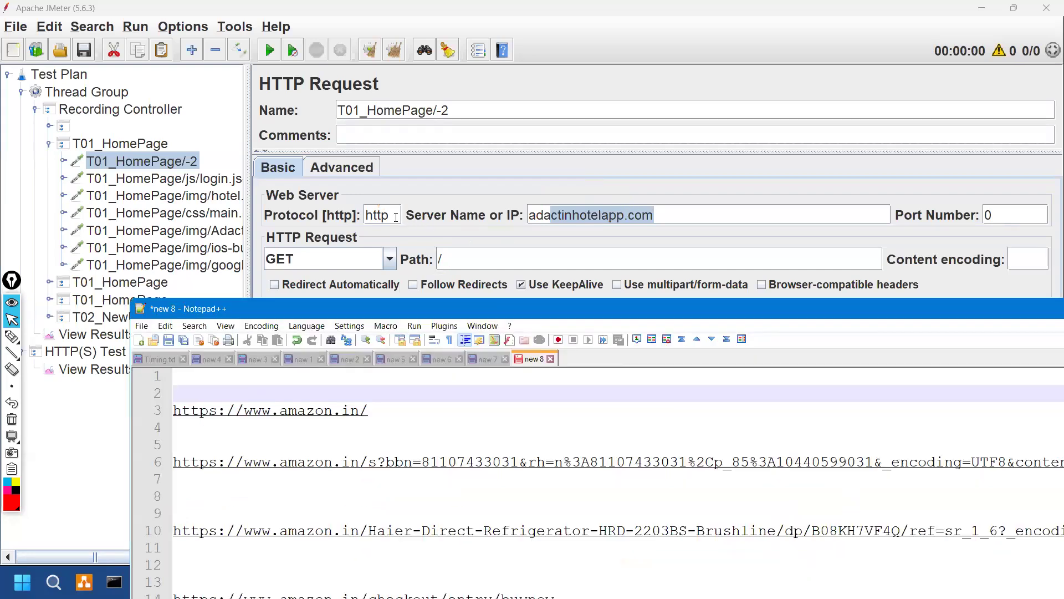
- Maximize the Notepad++ window, draw and clear a freehand mark, and return to JMeter's T01_HomePage/-2 request
{"action": "left_click", "coordinate": [573, 235]}
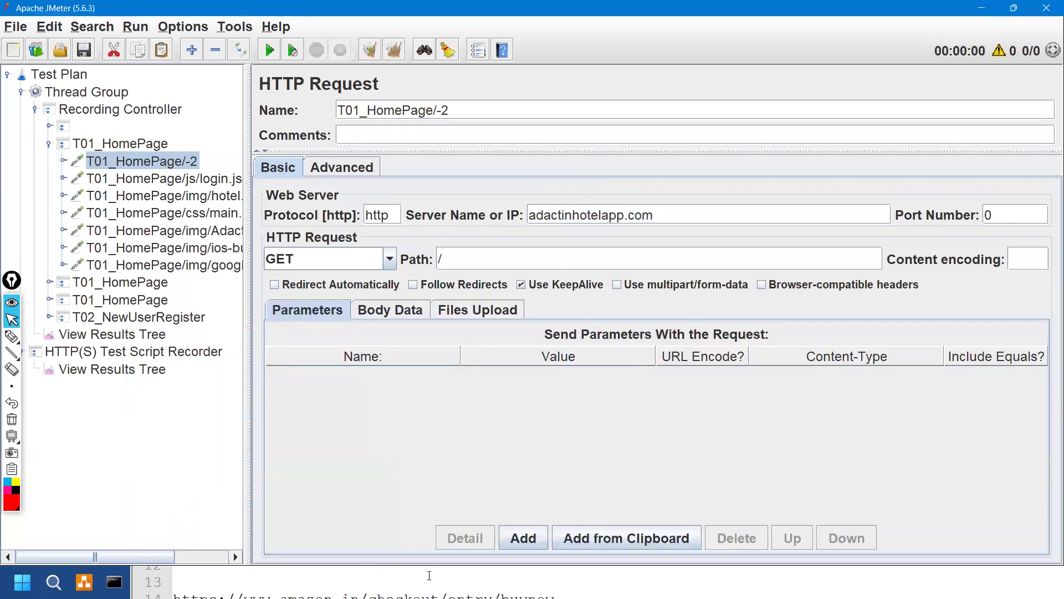
{"action": "left_click", "coordinate": [429, 575]}
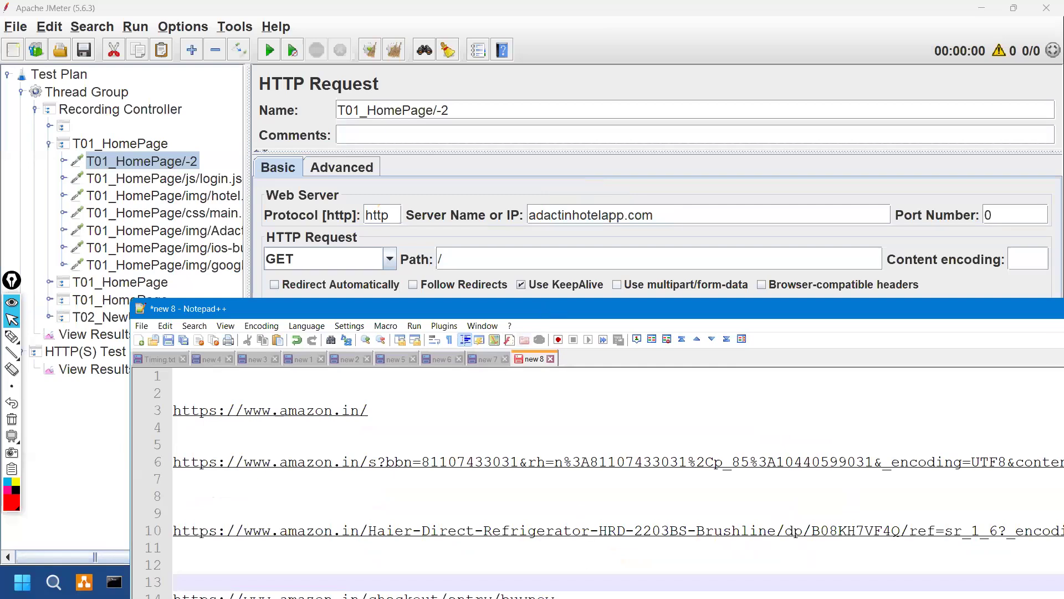
{"action": "double_click", "coordinate": [540, 308]}
{"action": "key", "text": "alt+Tab"}
{"action": "left_click", "coordinate": [344, 147]}
{"action": "key", "text": "ctrl+shift+3"}
{"action": "mouse_move", "coordinate": [630, 189]}
{"action": "left_mouse_down"}
{"action": "mouse_move", "coordinate": [593, 192]}
{"action": "mouse_move", "coordinate": [612, 161]}
{"action": "left_mouse_up"}
{"action": "key", "text": "ctrl+shift+7"}
{"action": "key", "text": "ctrl+shift+2"}
{"action": "key", "text": "alt+Tab"}
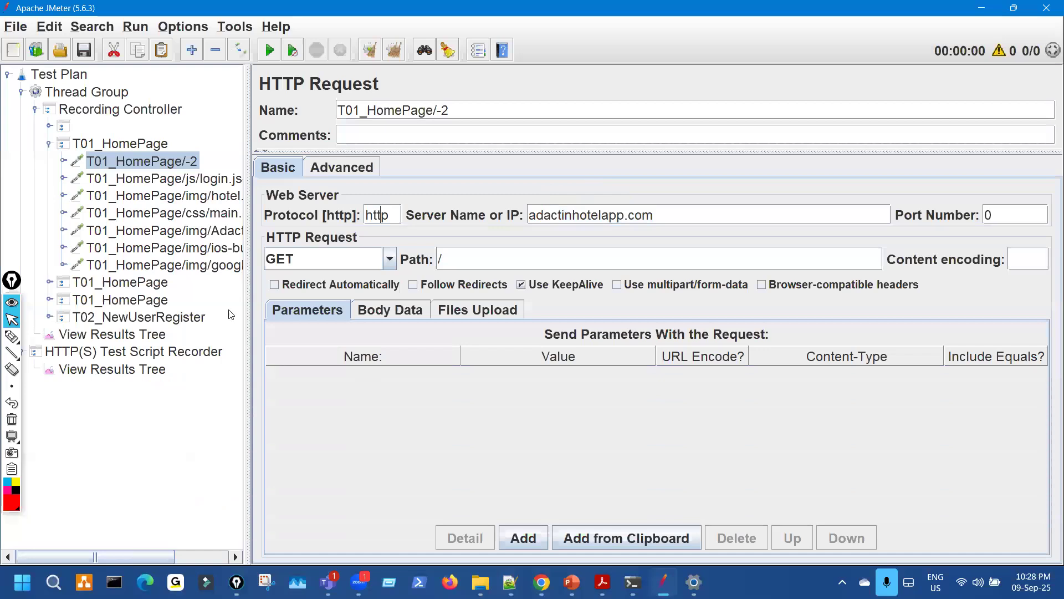
- Expand the second T01_HomePage transaction, highlight the T01_HomePage/-2 protocol, underline its server name and clear the drawing
{"action": "left_click", "coordinate": [50, 282]}
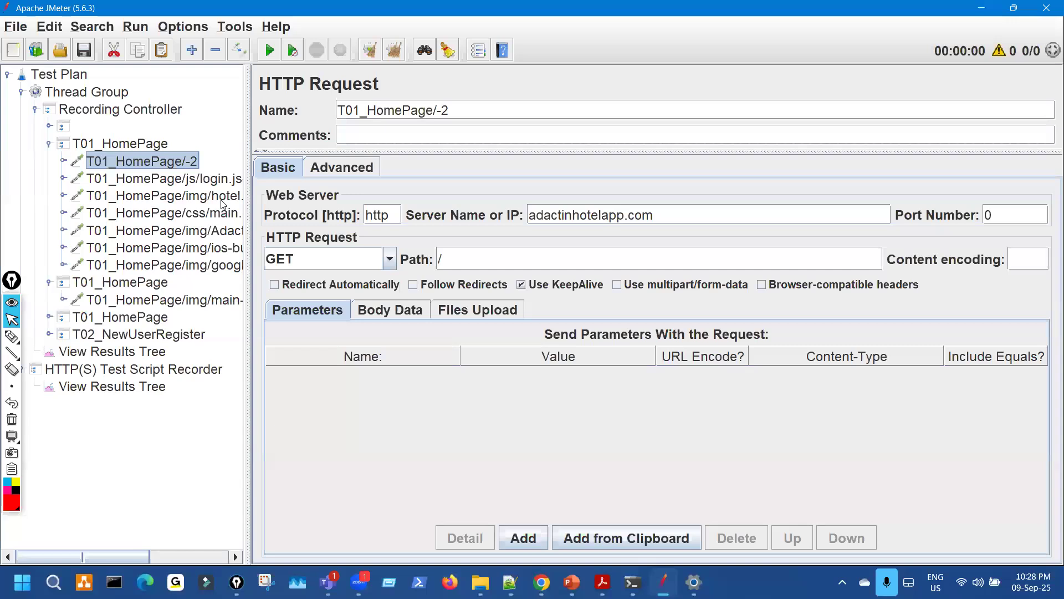
{"action": "left_click_drag", "start_coordinate": [389, 215], "coordinate": [377, 215]}
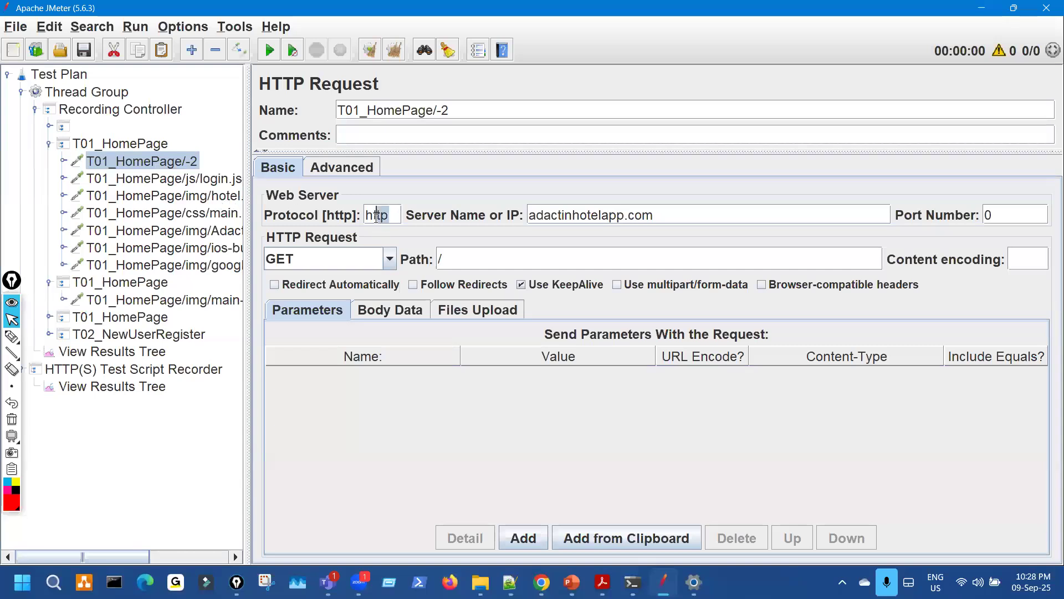
{"action": "key", "text": "ctrl+shift+1"}
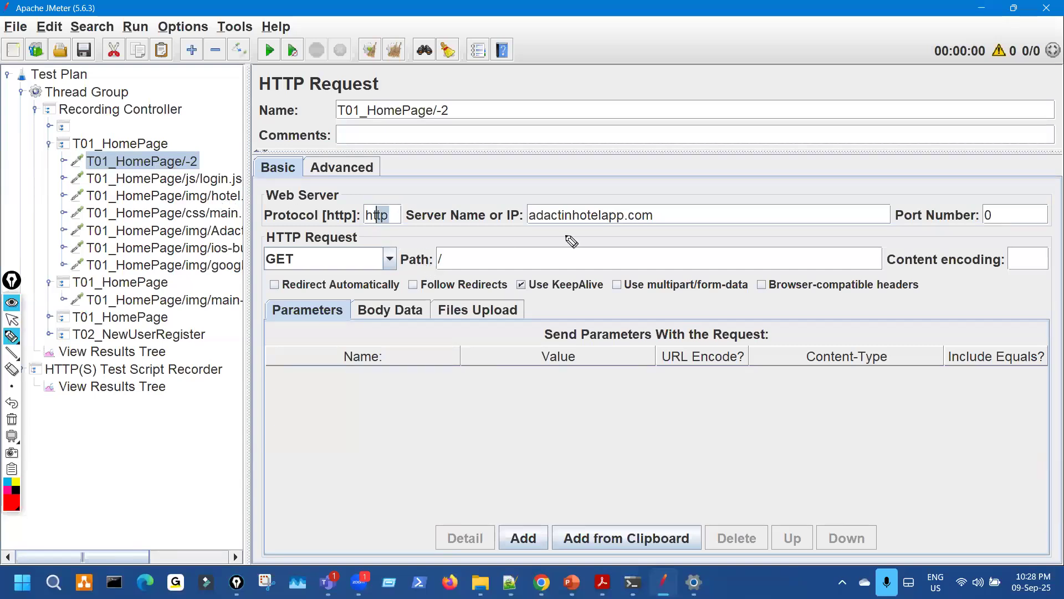
{"action": "left_click_drag", "start_coordinate": [655, 232], "coordinate": [473, 224]}
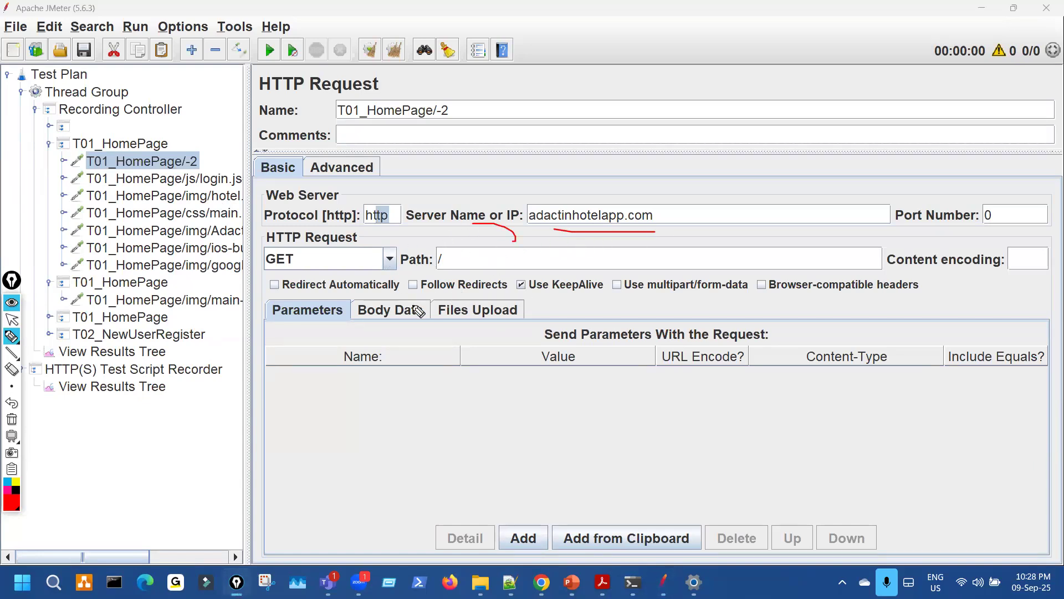
{"action": "key", "text": "ctrl+shift+7"}
{"action": "key", "text": "ctrl+shift+2"}
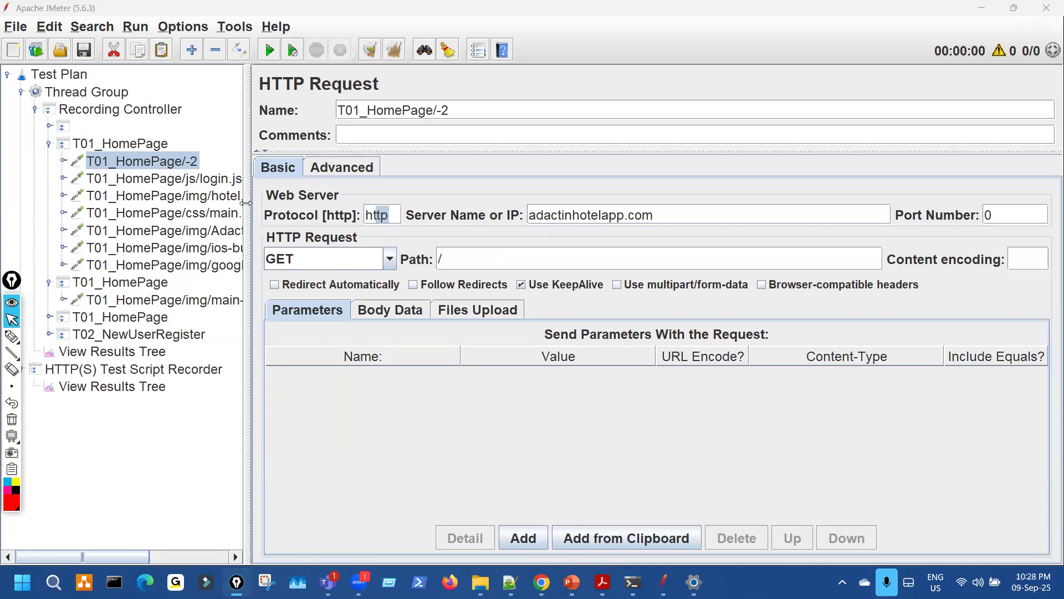
- Widen the test plan tree, expand the T01_HomePage/-2 request and open its HTTP Header Manager
{"action": "left_click_drag", "start_coordinate": [263, 200], "coordinate": [434, 212]}
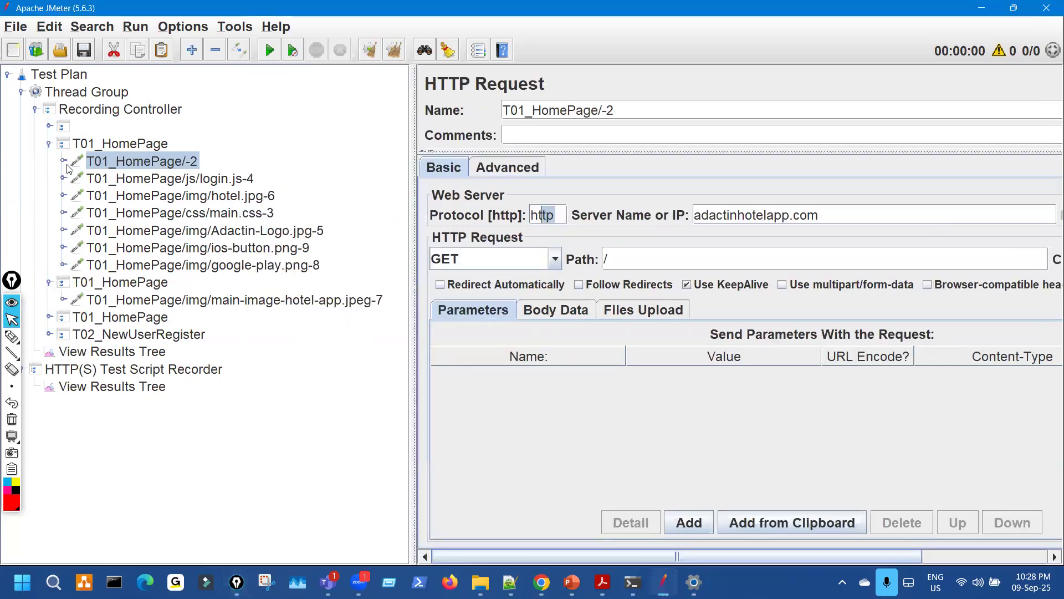
{"action": "key", "text": "ctrl+shift+3"}
{"action": "left_click_drag", "start_coordinate": [64, 158], "coordinate": [57, 165]}
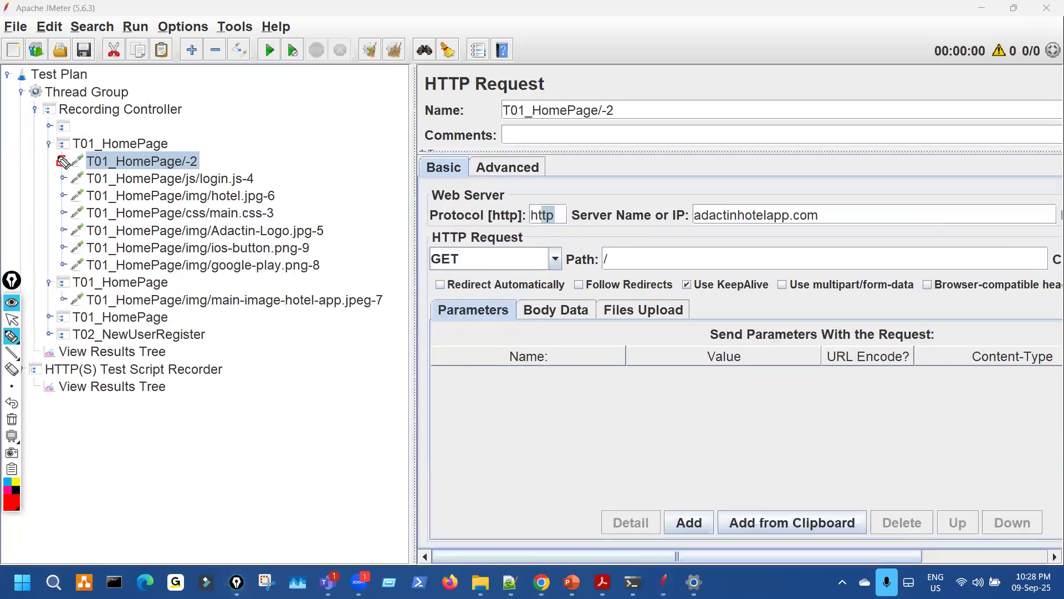
{"action": "key", "text": "ctrl+shift+7"}
{"action": "left_click", "coordinate": [63, 161]}
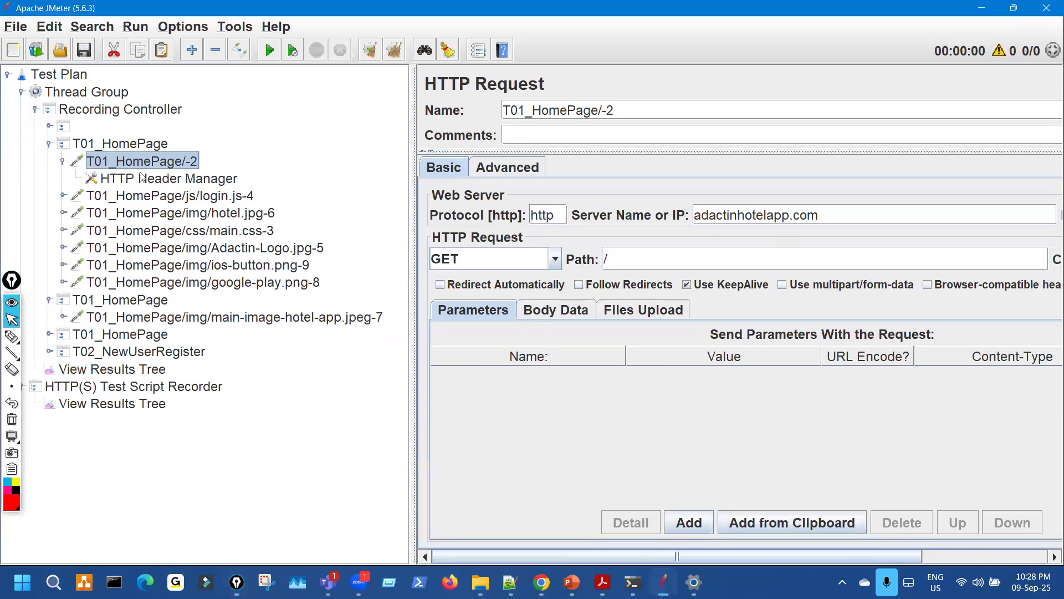
{"action": "left_click", "coordinate": [224, 179]}
- Circle the area beside the stored header names and draw an arrow below the header table towards the values
{"action": "key", "text": "ctrl+shift+3"}
{"action": "mouse_move", "coordinate": [708, 183]}
{"action": "left_mouse_down"}
{"action": "mouse_move", "coordinate": [733, 235]}
{"action": "mouse_move", "coordinate": [712, 194]}
{"action": "left_mouse_up"}
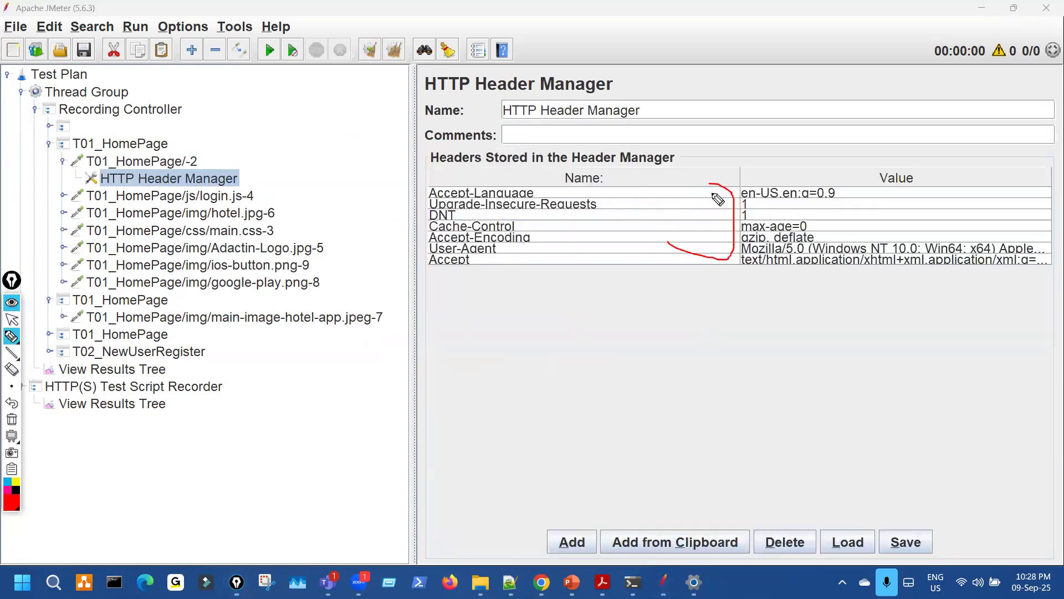
{"action": "mouse_move", "coordinate": [554, 301]}
{"action": "left_mouse_down"}
{"action": "mouse_move", "coordinate": [743, 288]}
{"action": "mouse_move", "coordinate": [759, 298]}
{"action": "left_mouse_up"}
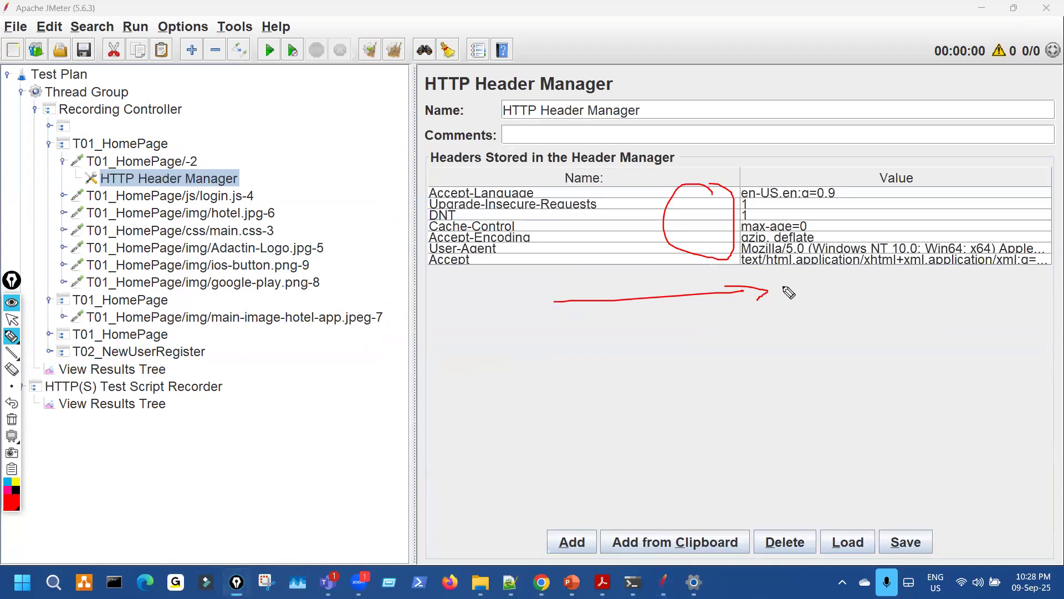
{"action": "key", "text": "ctrl+shift+1"}
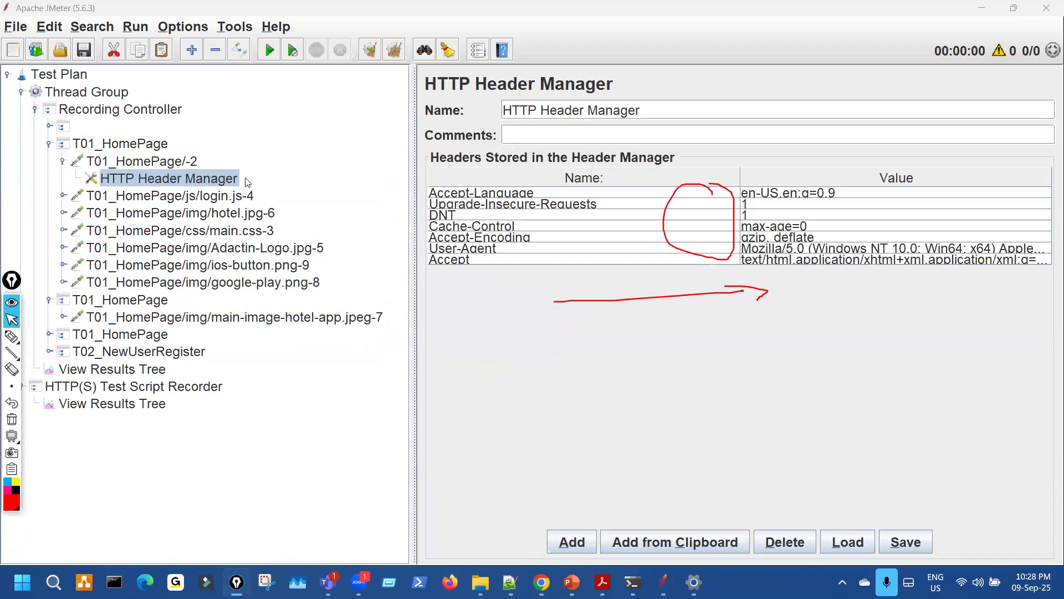
- Examine the T01_HomePage/-2 request's server, path and parameter settings, marking them with the pen and clearing the marks
{"action": "left_click", "coordinate": [142, 160]}
{"action": "key", "text": "ctrl+shift+3"}
{"action": "left_click_drag", "start_coordinate": [718, 219], "coordinate": [699, 247]}
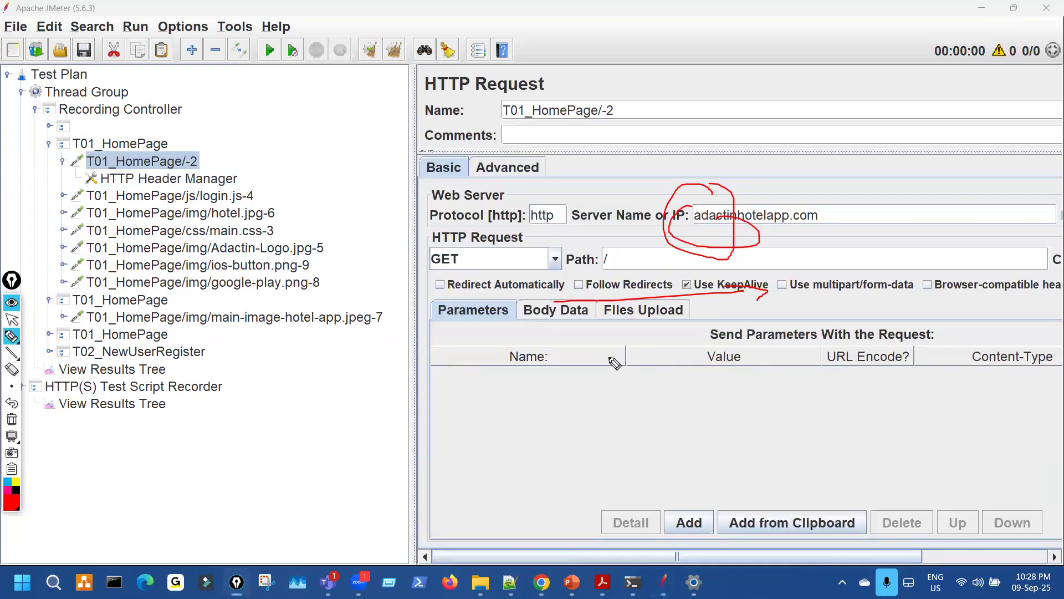
{"action": "mouse_move", "coordinate": [538, 316]}
{"action": "left_mouse_down"}
{"action": "mouse_move", "coordinate": [601, 412]}
{"action": "mouse_move", "coordinate": [595, 340]}
{"action": "left_mouse_up"}
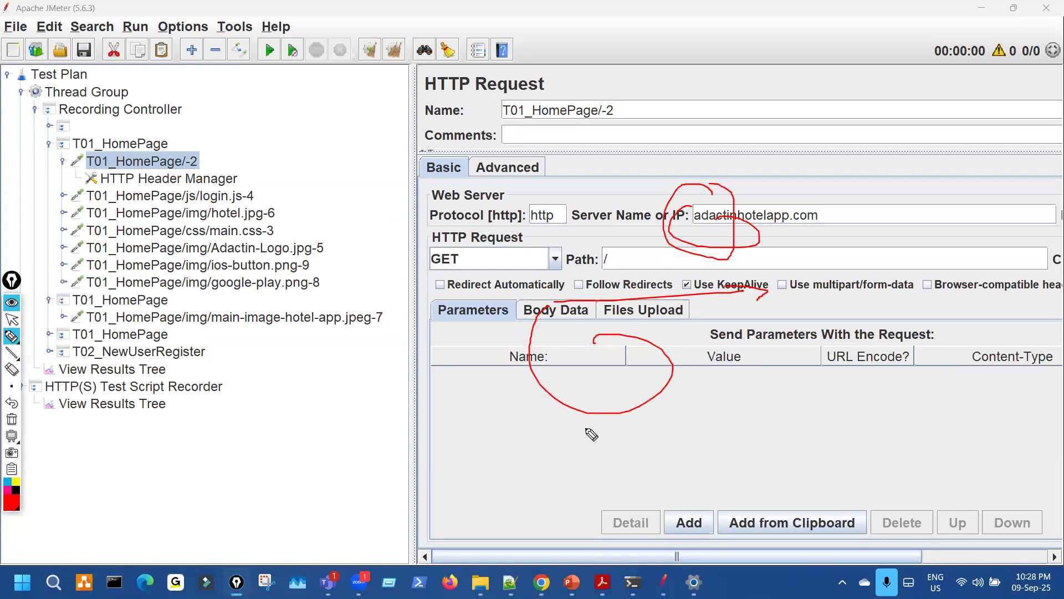
{"action": "left_click_drag", "start_coordinate": [642, 316], "coordinate": [674, 302]}
{"action": "left_click_drag", "start_coordinate": [577, 400], "coordinate": [582, 409]}
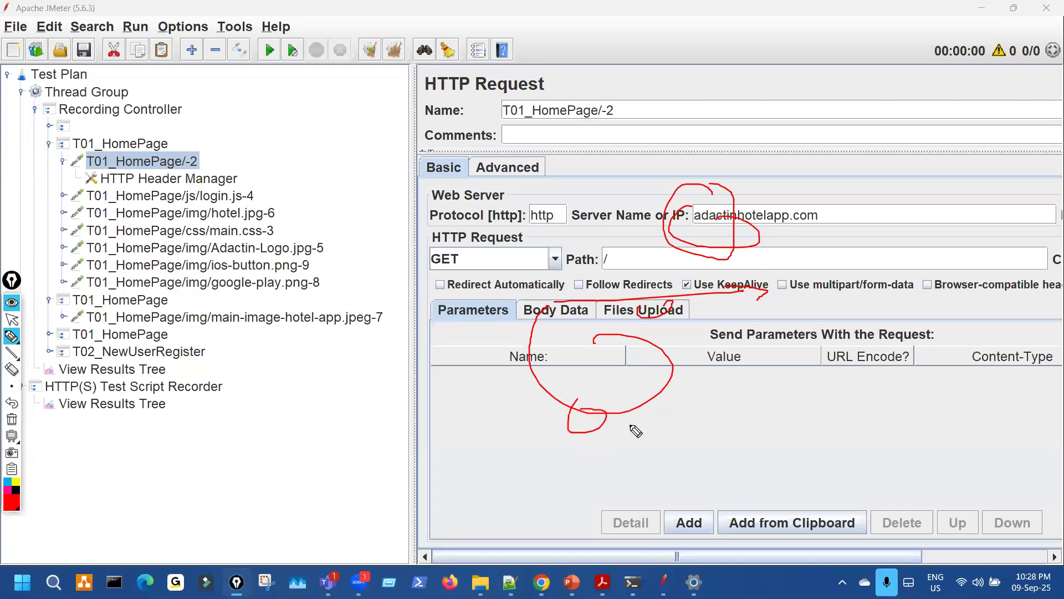
{"action": "mouse_move", "coordinate": [704, 401]}
{"action": "left_mouse_down"}
{"action": "mouse_move", "coordinate": [668, 413]}
{"action": "mouse_move", "coordinate": [696, 409]}
{"action": "left_mouse_up"}
{"action": "left_click_drag", "start_coordinate": [687, 251], "coordinate": [718, 227]}
{"action": "key", "text": "ctrl+shift+7"}
{"action": "mouse_move", "coordinate": [662, 186]}
{"action": "left_mouse_down"}
{"action": "mouse_move", "coordinate": [803, 234]}
{"action": "mouse_move", "coordinate": [660, 203]}
{"action": "left_mouse_up"}
{"action": "mouse_move", "coordinate": [706, 260]}
{"action": "left_mouse_down"}
{"action": "mouse_move", "coordinate": [870, 234]}
{"action": "mouse_move", "coordinate": [851, 245]}
{"action": "left_mouse_up"}
{"action": "left_click_drag", "start_coordinate": [850, 169], "coordinate": [979, 175]}
{"action": "key", "text": "ctrl+shift+7"}
{"action": "key", "text": "ctrl+shift+2"}
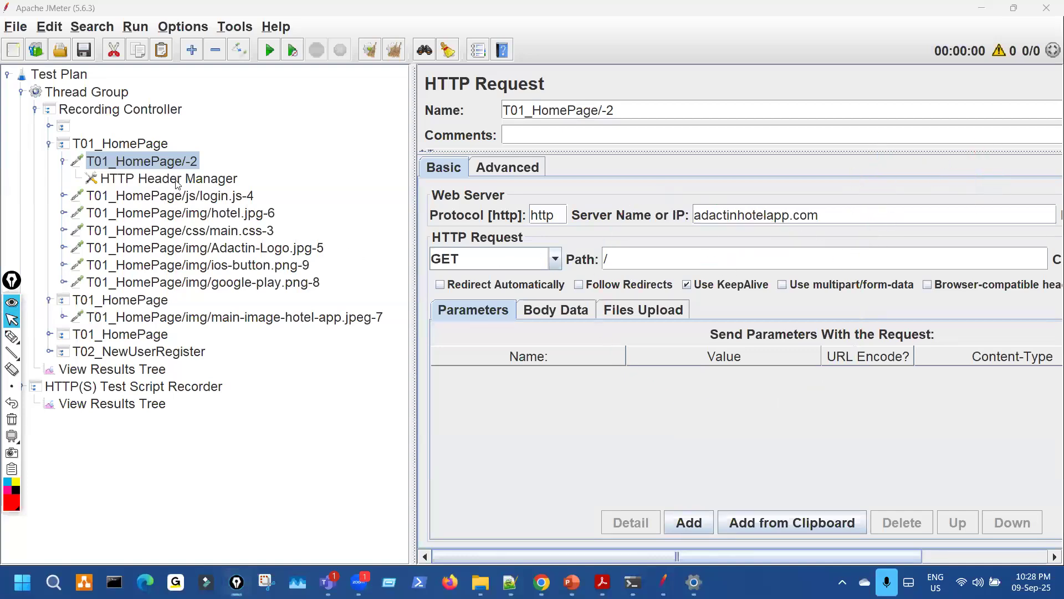
- Examine the headers stored in the HTTP Header Manager under T01_HomePage/-2, circling them with the pen and clearing the mark
{"action": "key", "text": "Down"}
{"action": "key", "text": "ctrl+shift+3"}
{"action": "left_click_drag", "start_coordinate": [527, 171], "coordinate": [561, 201]}
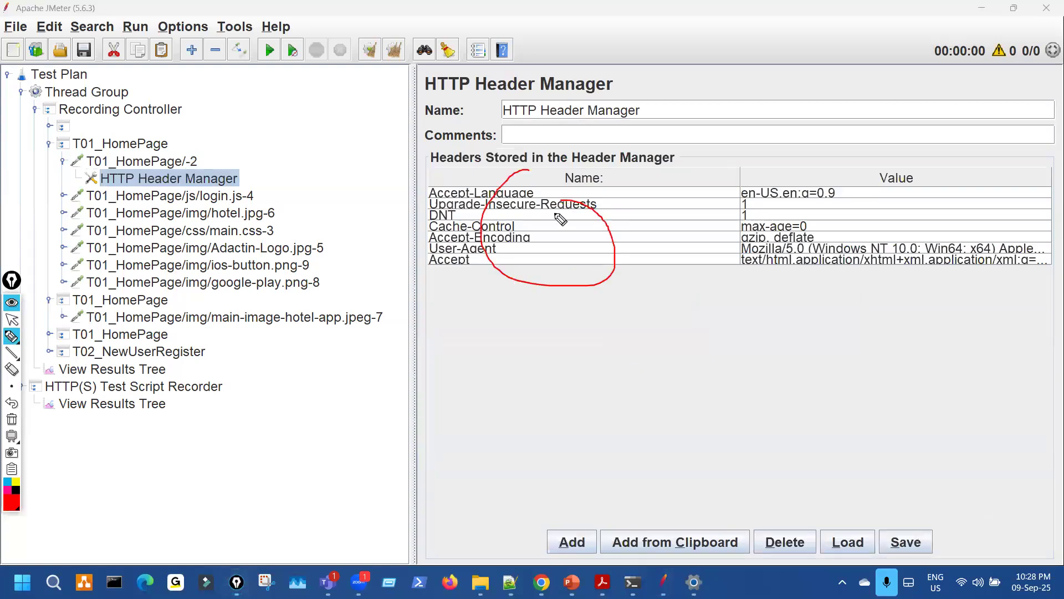
{"action": "key", "text": "ctrl+shift+7"}
{"action": "key", "text": "ctrl+shift+2"}
- Collapse the T01_HomePage/-2 request and widen the test plan tree until the full request names fit
{"action": "left_click", "coordinate": [64, 160]}
{"action": "left_click_drag", "start_coordinate": [333, 156], "coordinate": [379, 166]}
{"action": "key", "text": "ctrl+shift+3"}
{"action": "mouse_move", "coordinate": [221, 188]}
{"action": "left_mouse_down"}
{"action": "mouse_move", "coordinate": [309, 311]}
{"action": "mouse_move", "coordinate": [292, 199]}
{"action": "mouse_move", "coordinate": [253, 191]}
{"action": "left_mouse_up"}
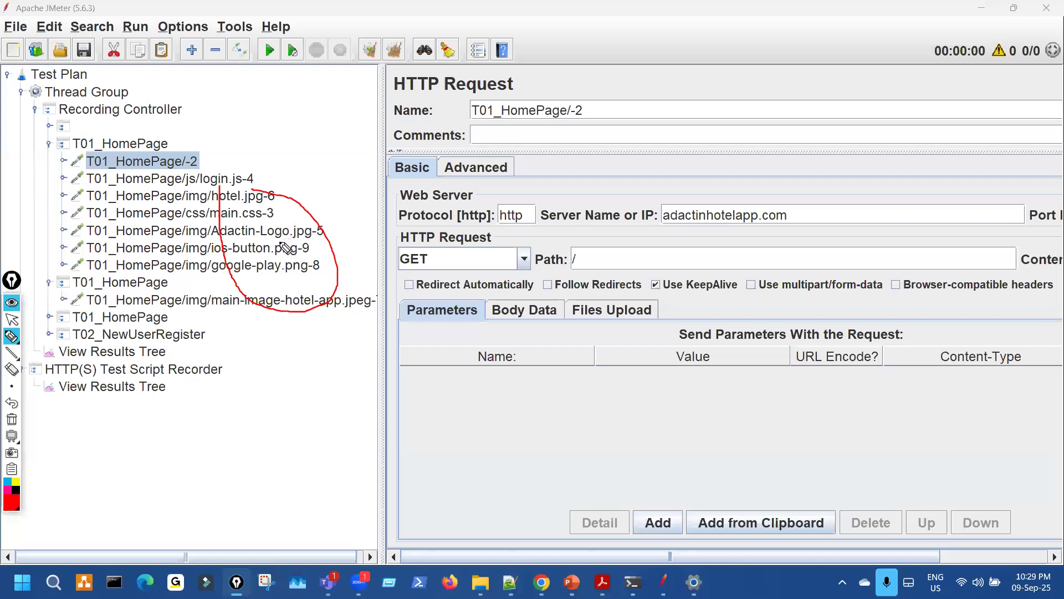
{"action": "key", "text": "ctrl+z"}
{"action": "key", "text": "ctrl+shift+2"}
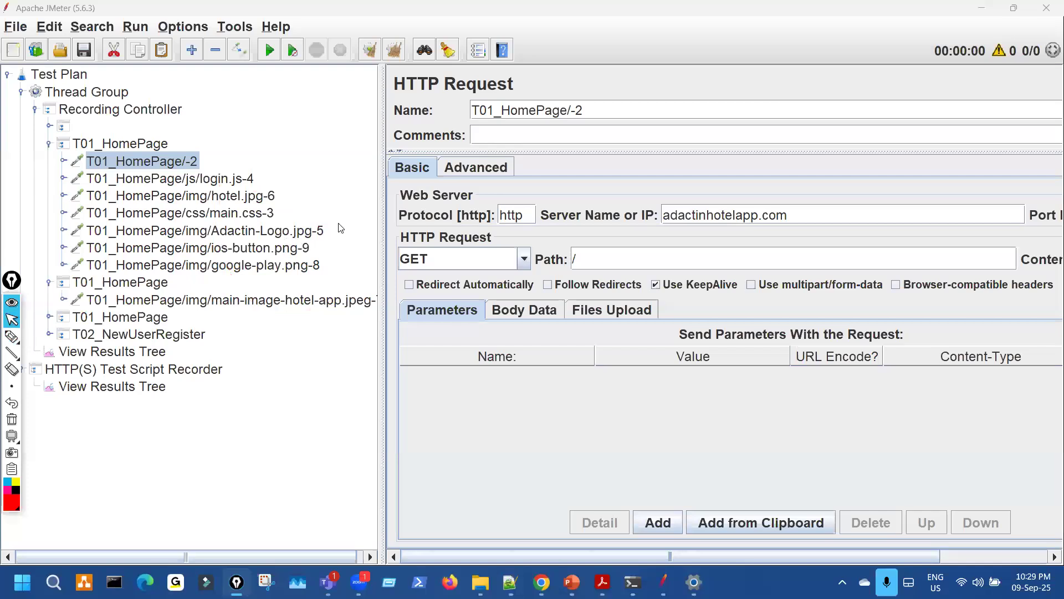
{"action": "left_click_drag", "start_coordinate": [381, 173], "coordinate": [468, 211]}
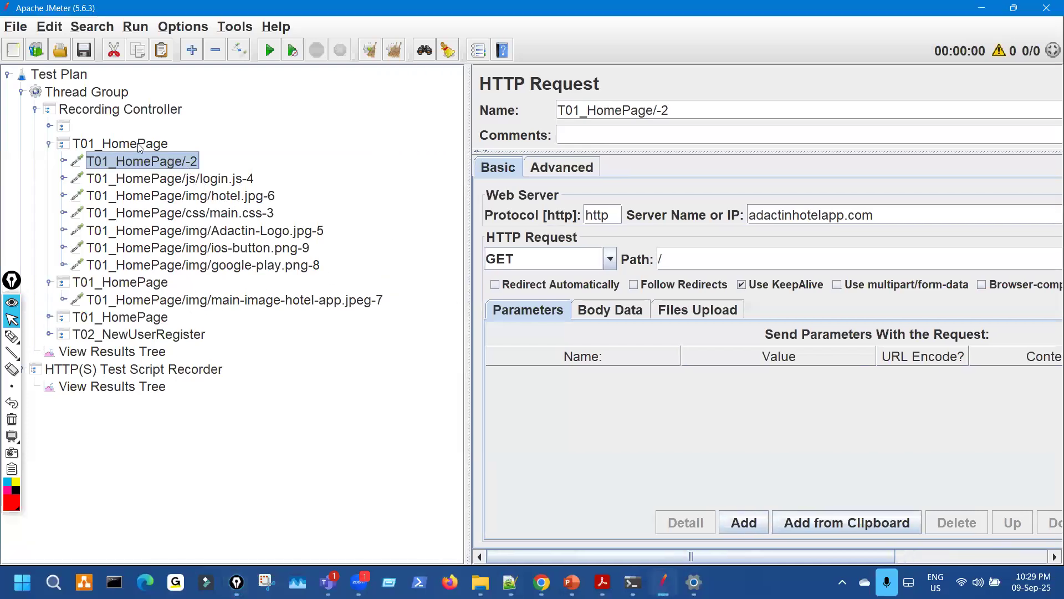
- Collapse the open T01_HomePage controllers, re-expand the first one and examine its recorded requests, including login.js-4 and ios-button.png-9
{"action": "left_click", "coordinate": [49, 144]}
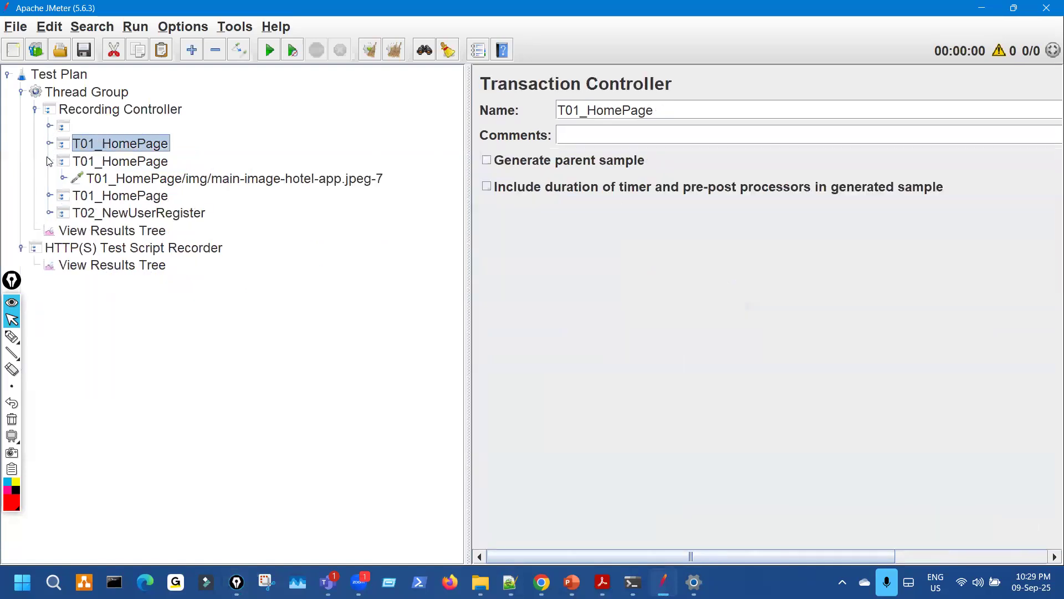
{"action": "left_click", "coordinate": [49, 162]}
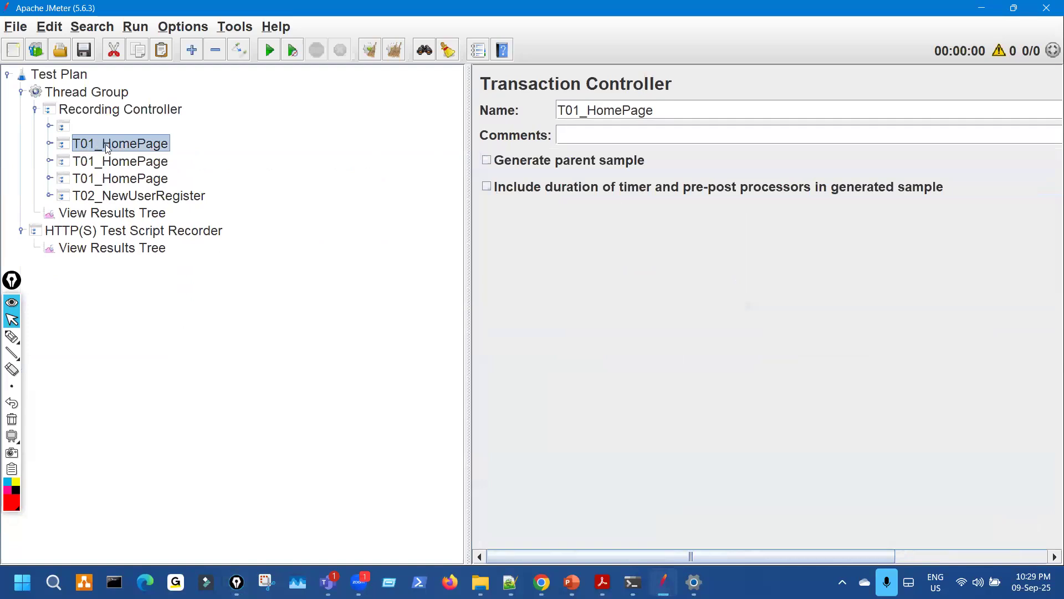
{"action": "double_click", "coordinate": [138, 148]}
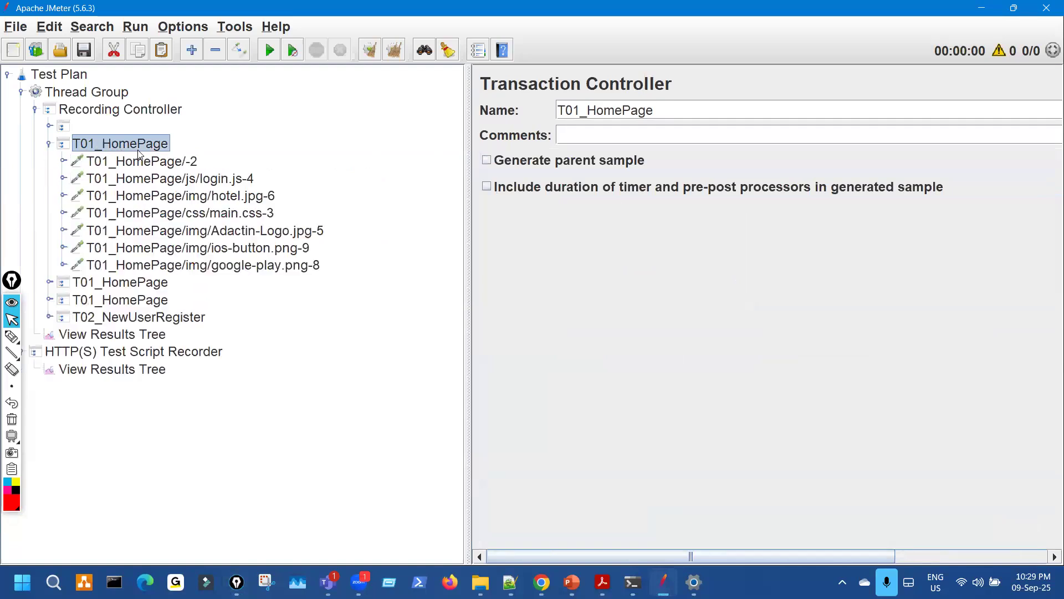
{"action": "left_click", "coordinate": [185, 162]}
{"action": "left_click", "coordinate": [222, 182]}
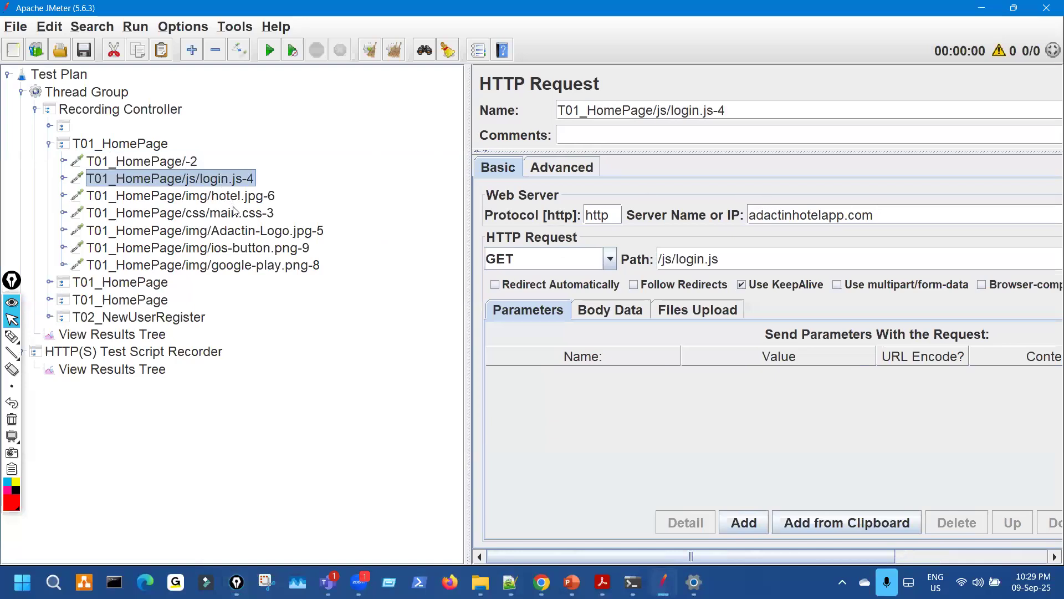
{"action": "left_click", "coordinate": [248, 231]}
{"action": "left_click", "coordinate": [262, 251]}
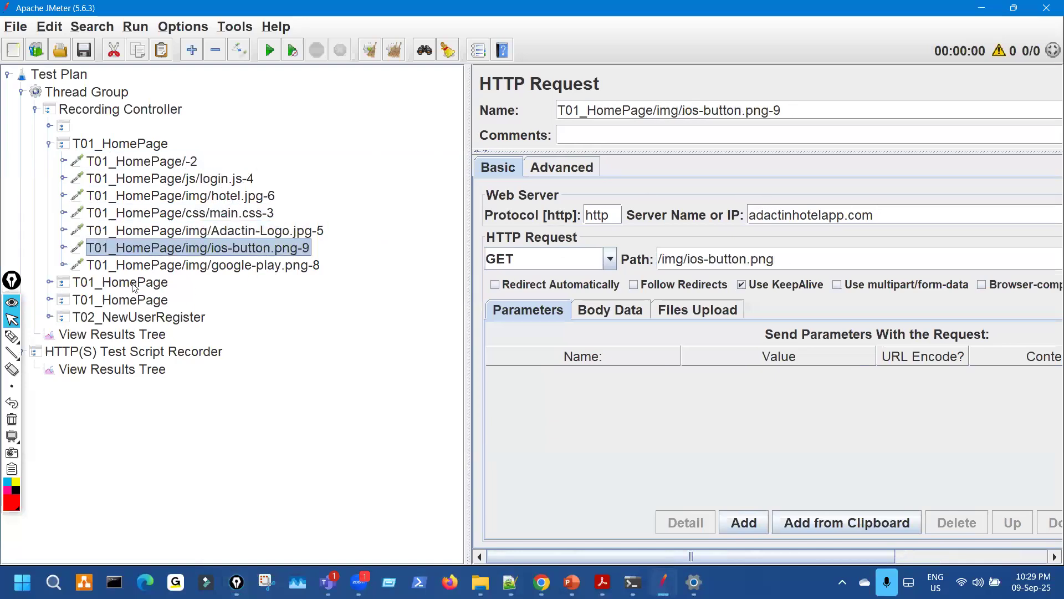
- Expand the second T01_HomePage controller and check the path of its main-image-hotel-app.jpeg-7 request
{"action": "left_click", "coordinate": [118, 288]}
{"action": "double_click", "coordinate": [146, 284]}
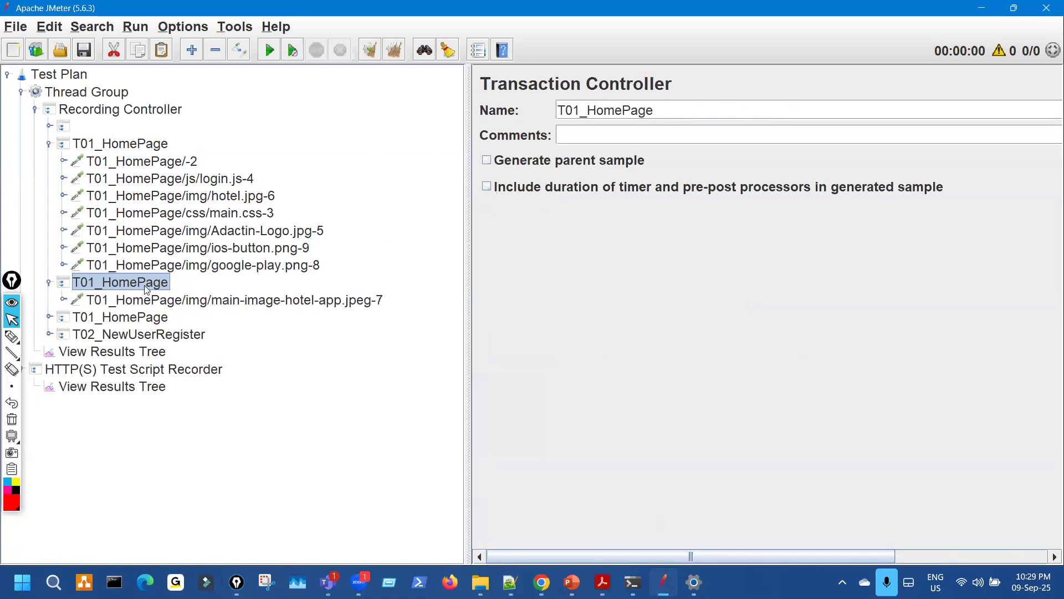
{"action": "left_click", "coordinate": [282, 302]}
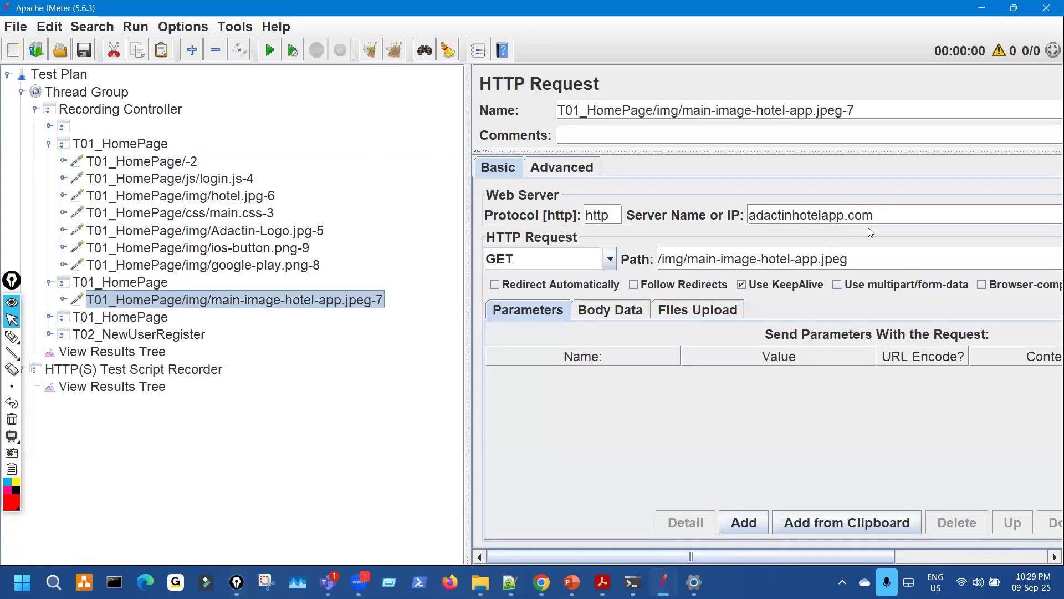
{"action": "left_click_drag", "start_coordinate": [851, 259], "coordinate": [292, 281]}
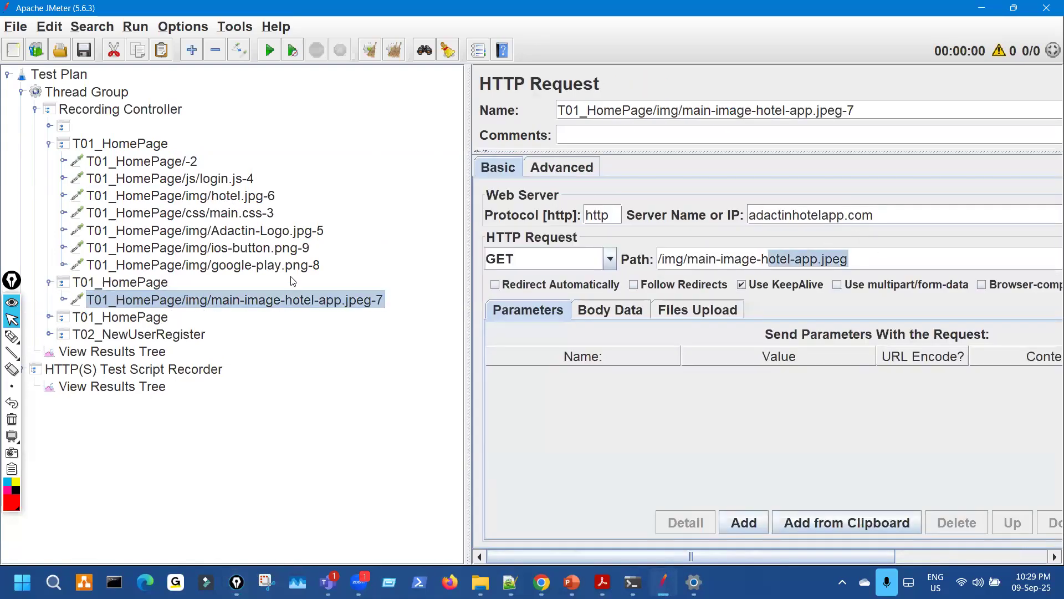
{"action": "left_click", "coordinate": [294, 265]}
{"action": "left_click", "coordinate": [302, 299]}
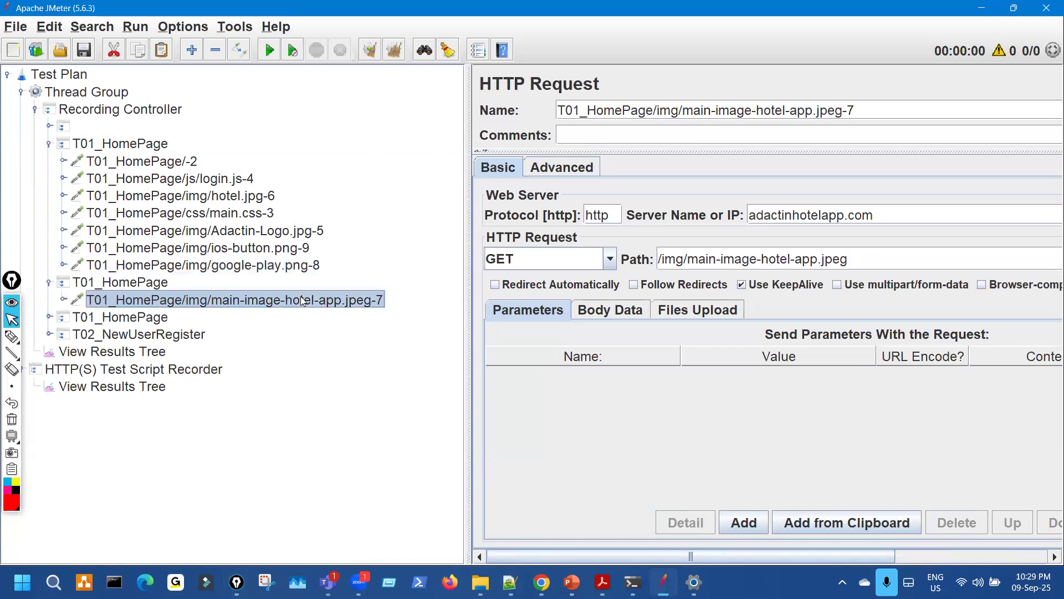
- Handwrite on-screen notes explaining the cut, copy and paste shortcuts with the pen, and clear them
{"action": "key", "text": "ctrl+shift+3"}
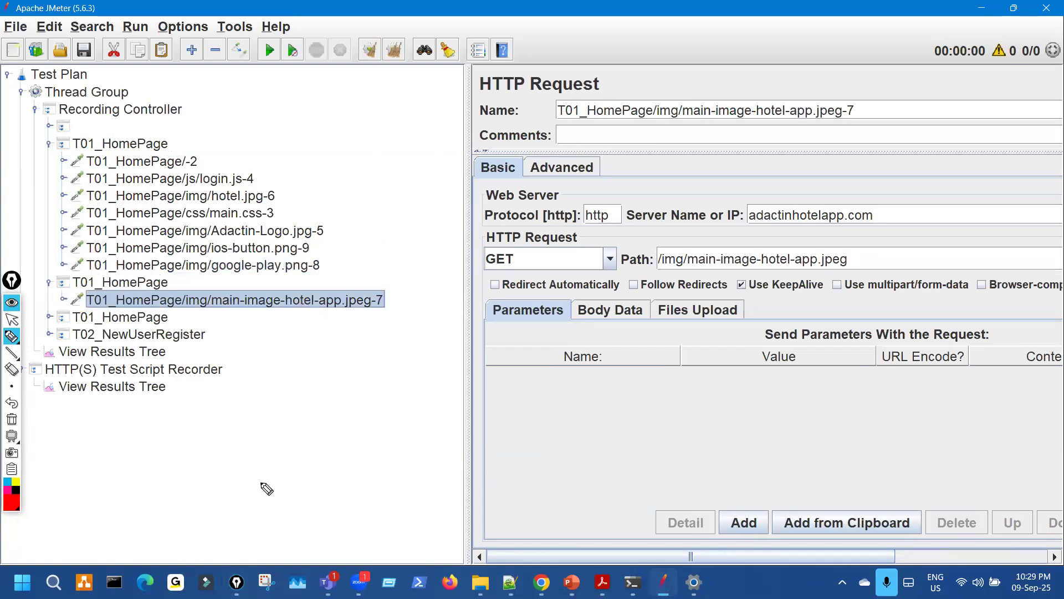
{"action": "mouse_move", "coordinate": [216, 455]}
{"action": "left_mouse_down"}
{"action": "mouse_move", "coordinate": [302, 388]}
{"action": "mouse_move", "coordinate": [335, 377]}
{"action": "mouse_move", "coordinate": [339, 405]}
{"action": "mouse_move", "coordinate": [444, 375]}
{"action": "left_mouse_up"}
{"action": "left_click_drag", "start_coordinate": [414, 358], "coordinate": [436, 407]}
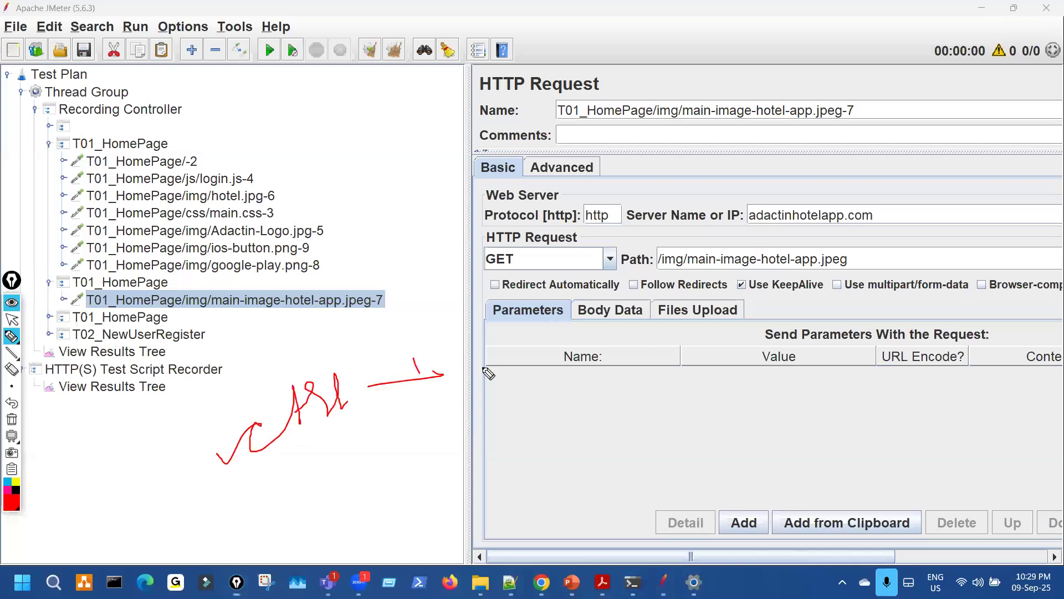
{"action": "mouse_move", "coordinate": [484, 352]}
{"action": "left_mouse_down"}
{"action": "mouse_move", "coordinate": [582, 368]}
{"action": "mouse_move", "coordinate": [544, 382]}
{"action": "left_mouse_up"}
{"action": "mouse_move", "coordinate": [619, 356]}
{"action": "left_mouse_down"}
{"action": "mouse_move", "coordinate": [720, 335]}
{"action": "mouse_move", "coordinate": [708, 349]}
{"action": "left_mouse_up"}
{"action": "mouse_move", "coordinate": [749, 345]}
{"action": "left_mouse_down"}
{"action": "mouse_move", "coordinate": [820, 331]}
{"action": "mouse_move", "coordinate": [829, 372]}
{"action": "mouse_move", "coordinate": [913, 293]}
{"action": "left_mouse_up"}
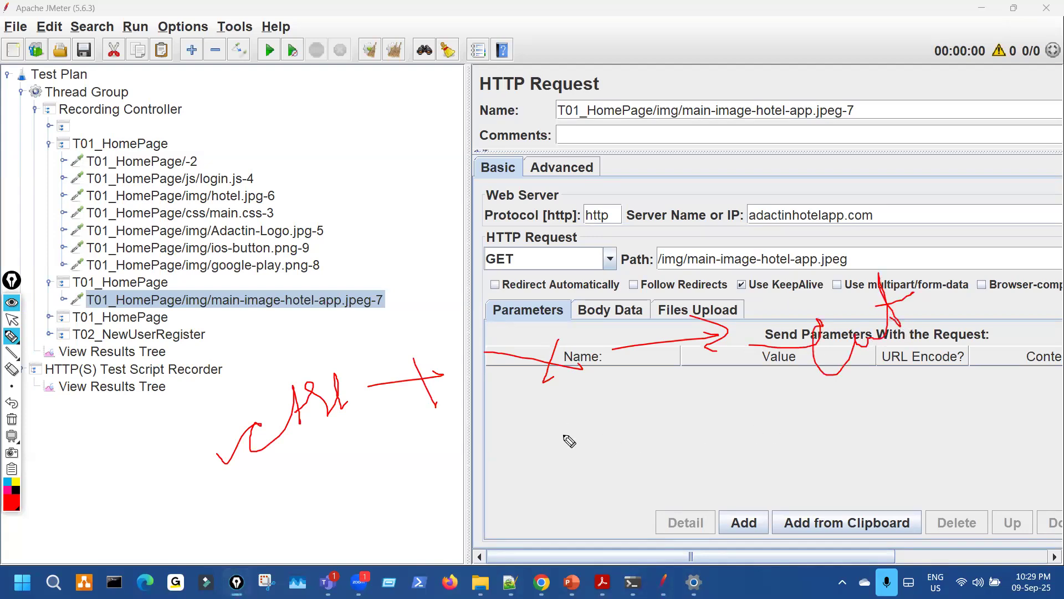
{"action": "mouse_move", "coordinate": [436, 460]}
{"action": "left_mouse_down"}
{"action": "mouse_move", "coordinate": [481, 451]}
{"action": "mouse_move", "coordinate": [459, 476]}
{"action": "left_mouse_up"}
{"action": "left_click_drag", "start_coordinate": [584, 416], "coordinate": [600, 442]}
{"action": "mouse_move", "coordinate": [641, 433]}
{"action": "left_mouse_down"}
{"action": "mouse_move", "coordinate": [705, 414]}
{"action": "mouse_move", "coordinate": [694, 452]}
{"action": "left_mouse_up"}
{"action": "mouse_move", "coordinate": [751, 452]}
{"action": "left_mouse_down"}
{"action": "mouse_move", "coordinate": [782, 420]}
{"action": "mouse_move", "coordinate": [827, 443]}
{"action": "mouse_move", "coordinate": [887, 426]}
{"action": "mouse_move", "coordinate": [942, 448]}
{"action": "left_mouse_up"}
{"action": "left_click_drag", "start_coordinate": [340, 542], "coordinate": [395, 534]}
{"action": "left_click_drag", "start_coordinate": [382, 527], "coordinate": [390, 549]}
{"action": "mouse_move", "coordinate": [256, 528]}
{"action": "left_mouse_down"}
{"action": "mouse_move", "coordinate": [261, 549]}
{"action": "mouse_move", "coordinate": [301, 507]}
{"action": "left_mouse_up"}
{"action": "mouse_move", "coordinate": [302, 506]}
{"action": "left_mouse_down"}
{"action": "mouse_move", "coordinate": [324, 557]}
{"action": "mouse_move", "coordinate": [305, 527]}
{"action": "mouse_move", "coordinate": [359, 554]}
{"action": "left_mouse_up"}
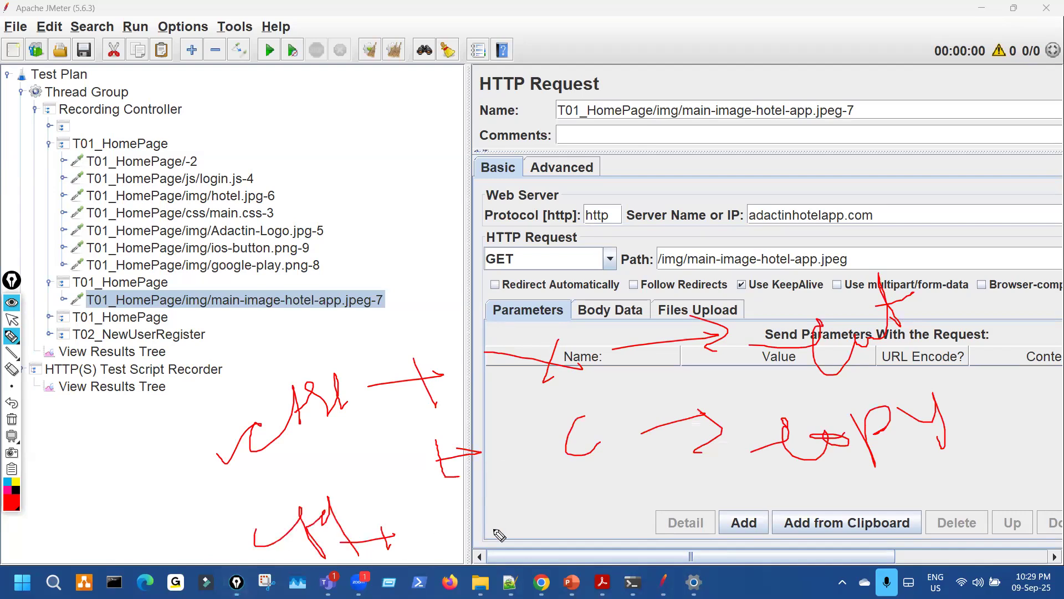
{"action": "left_click_drag", "start_coordinate": [504, 515], "coordinate": [554, 515]}
{"action": "mouse_move", "coordinate": [615, 533]}
{"action": "left_mouse_down"}
{"action": "mouse_move", "coordinate": [703, 521]}
{"action": "mouse_move", "coordinate": [707, 535]}
{"action": "left_mouse_up"}
{"action": "mouse_move", "coordinate": [765, 515]}
{"action": "left_mouse_down"}
{"action": "mouse_move", "coordinate": [783, 550]}
{"action": "mouse_move", "coordinate": [773, 529]}
{"action": "left_mouse_up"}
{"action": "mouse_move", "coordinate": [801, 508]}
{"action": "left_mouse_down"}
{"action": "mouse_move", "coordinate": [808, 519]}
{"action": "mouse_move", "coordinate": [815, 507]}
{"action": "left_mouse_up"}
{"action": "key", "text": "ctrl+shift+7"}
- Mark the main-image-hotel-app.jpeg-7 request and the first T01_HomePage controller with the pen, and clear the marks
{"action": "left_click_drag", "start_coordinate": [350, 289], "coordinate": [343, 292]}
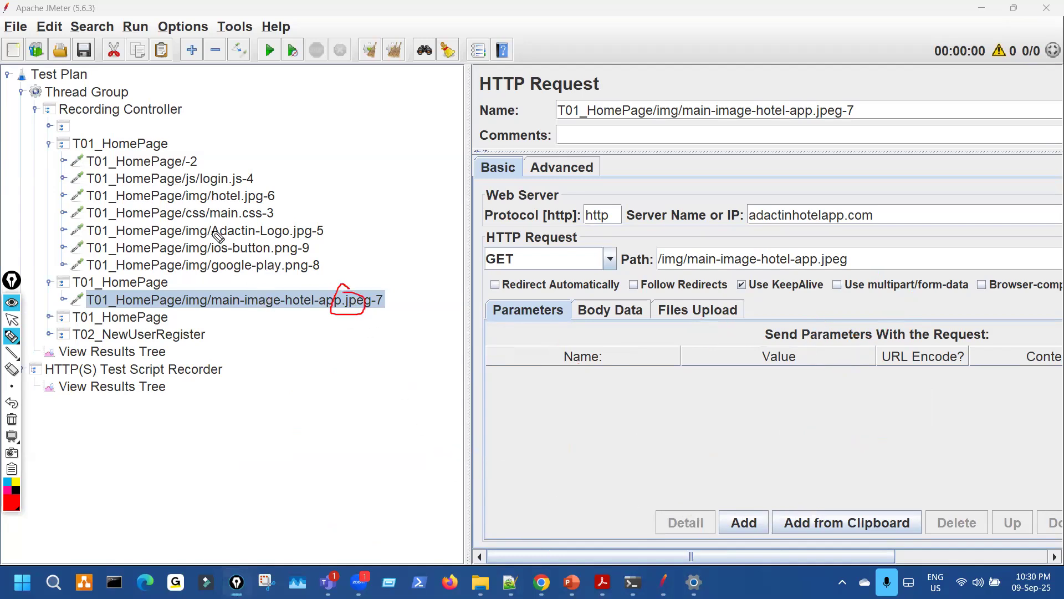
{"action": "left_click_drag", "start_coordinate": [147, 142], "coordinate": [163, 143]}
{"action": "key", "text": "ctrl+shift+7"}
{"action": "key", "text": "ctrl+shift+2"}
- Move the main-image-hotel-app.jpeg-7 request from the second T01_HomePage controller into the first one
{"action": "left_click", "coordinate": [161, 281]}
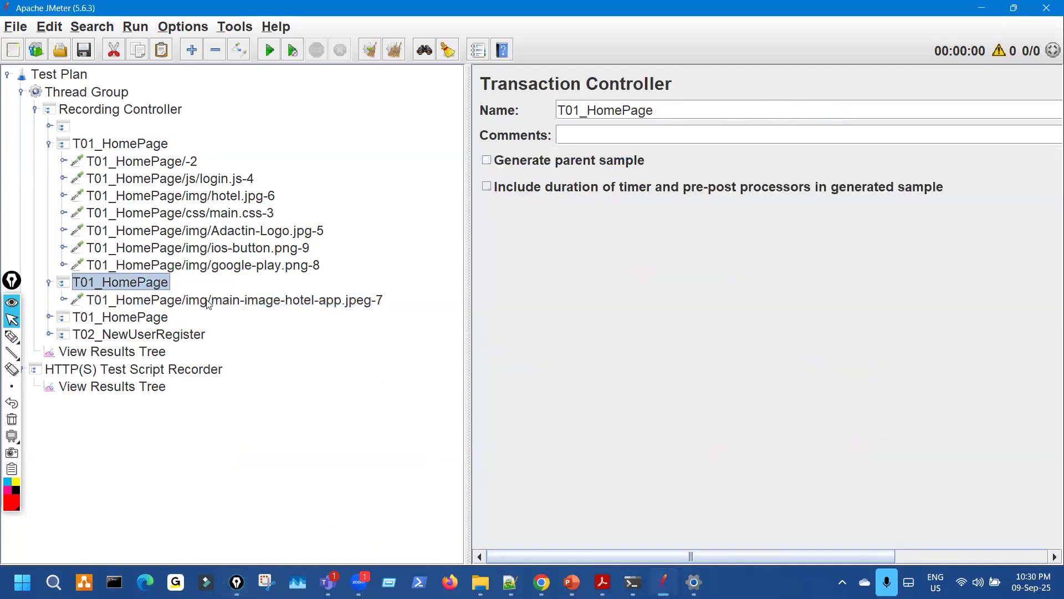
{"action": "left_click", "coordinate": [211, 300]}
{"action": "key", "text": "Delete"}
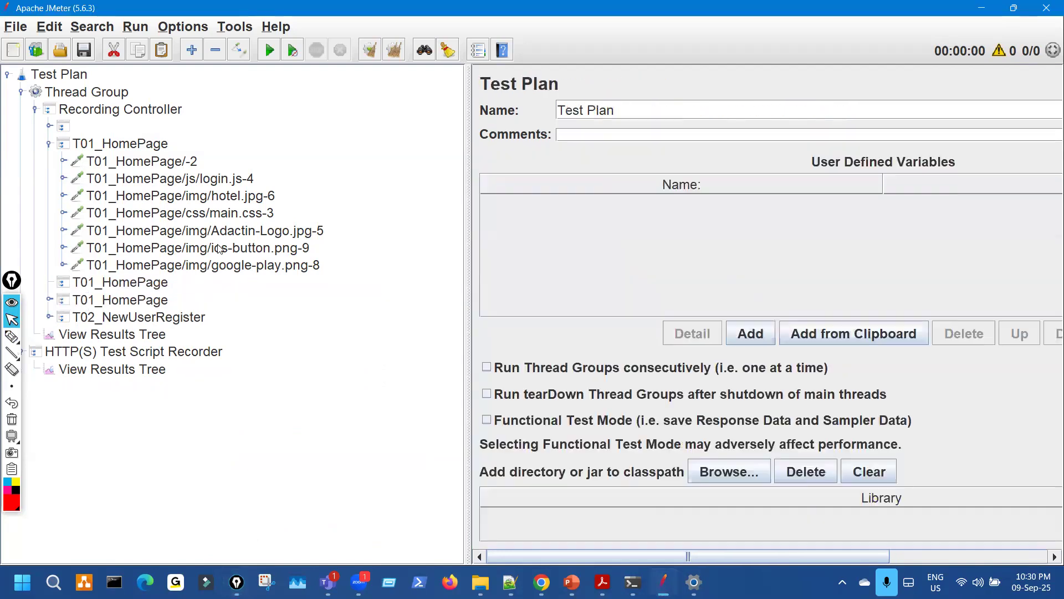
{"action": "left_click", "coordinate": [153, 146]}
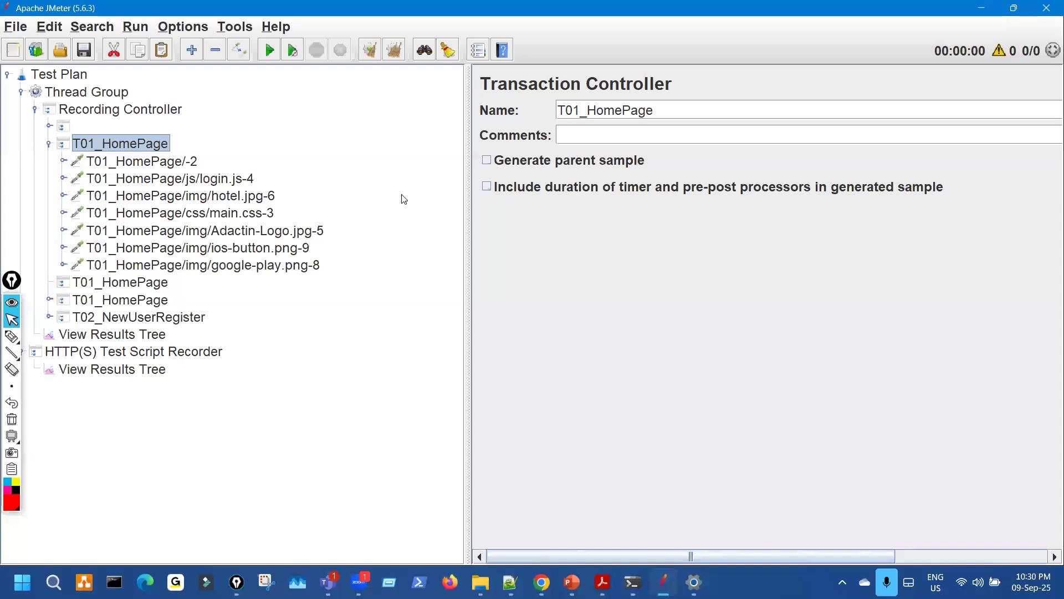
{"action": "key", "text": "ctrl+v"}
{"action": "left_click", "coordinate": [250, 266]}
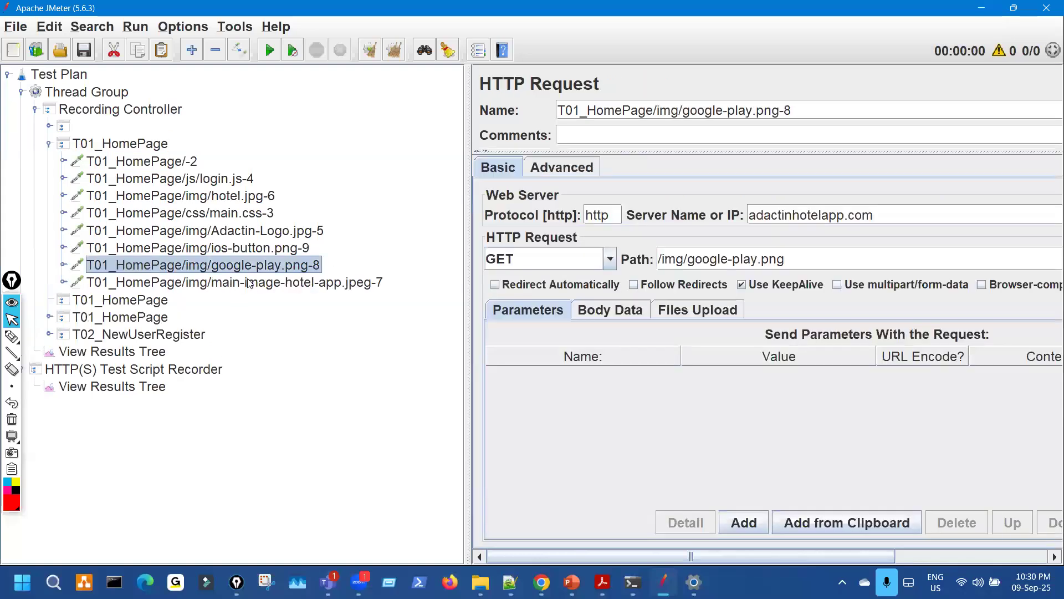
{"action": "left_click", "coordinate": [250, 281]}
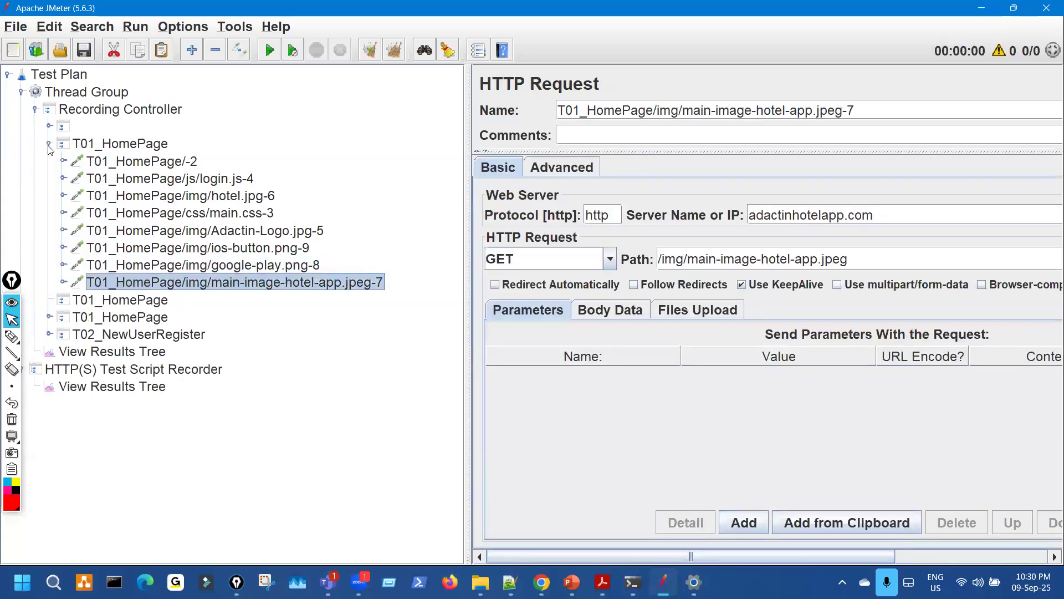
- Collapse the first T01_HomePage controller and remove the empty T01_HomePage controller beneath it
{"action": "left_click", "coordinate": [111, 144]}
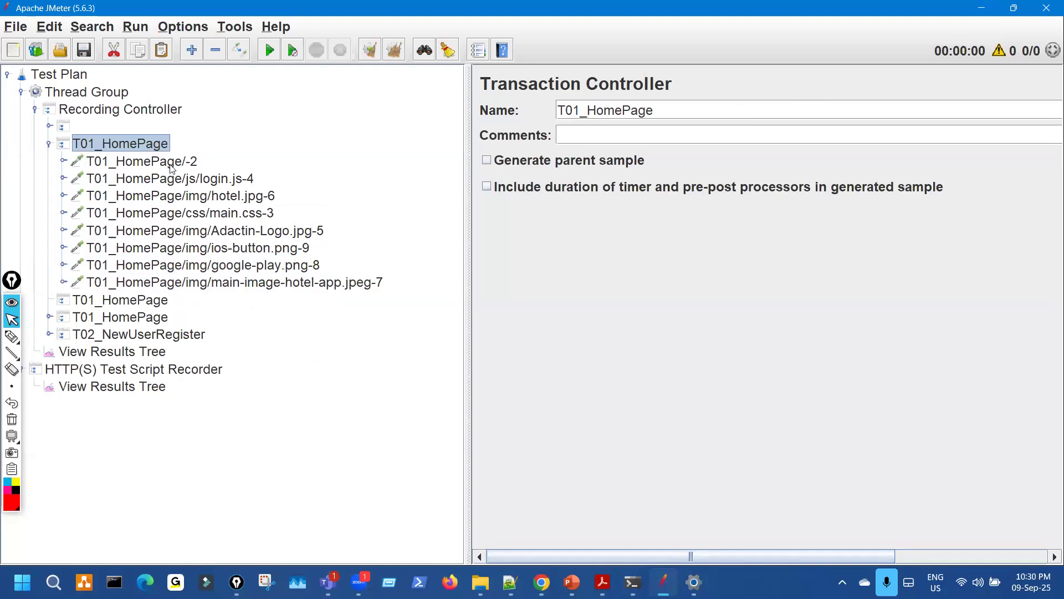
{"action": "left_click", "coordinate": [50, 144]}
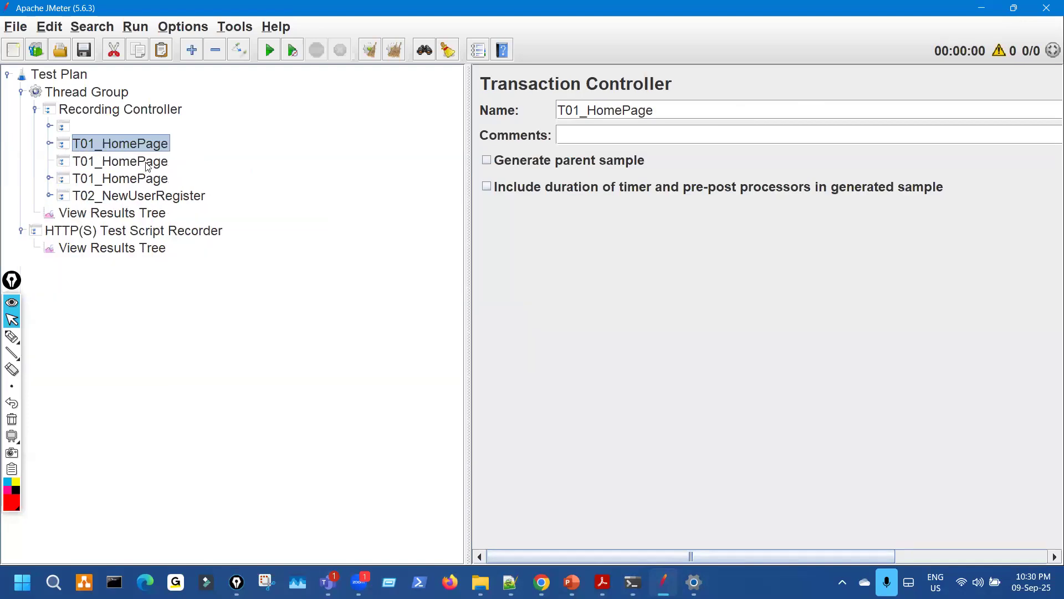
{"action": "left_click", "coordinate": [148, 163]}
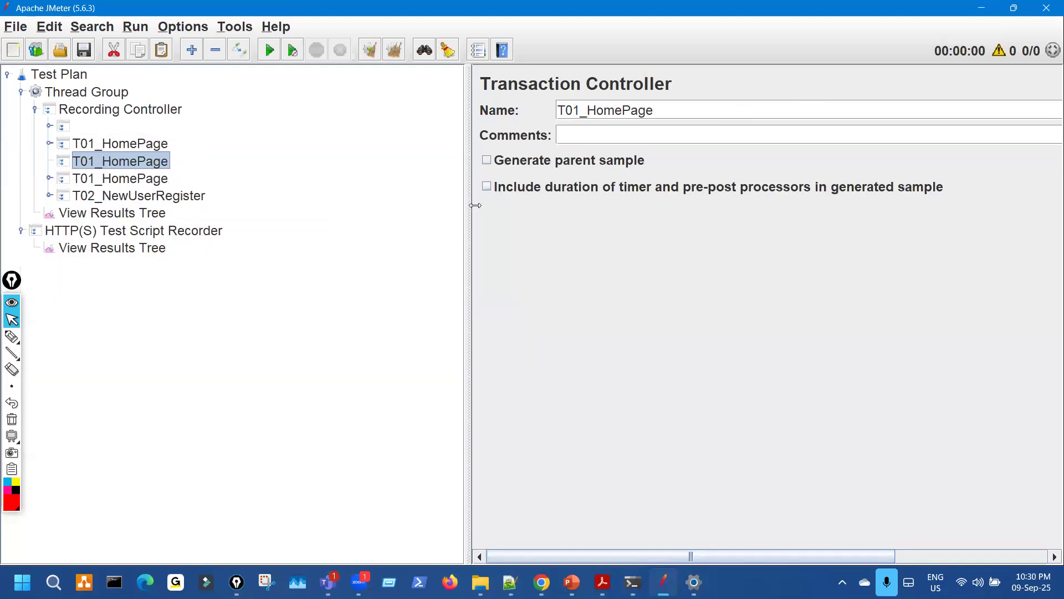
{"action": "left_click", "coordinate": [116, 50]}
{"action": "left_click", "coordinate": [80, 166]}
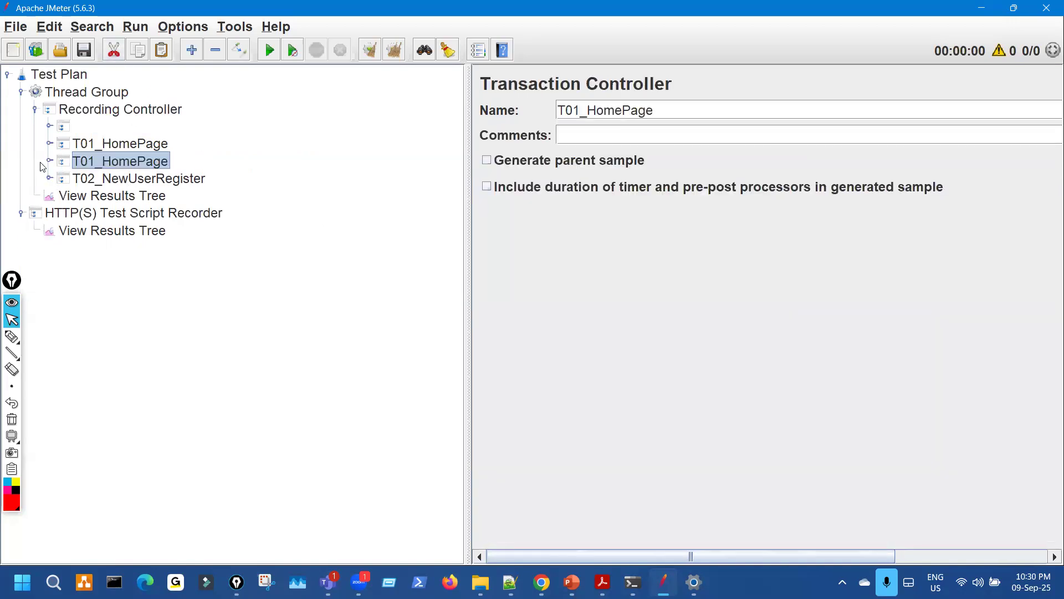
- Move the favicon.ico-10 request from the second T01_HomePage controller into the first one
{"action": "left_click", "coordinate": [49, 161]}
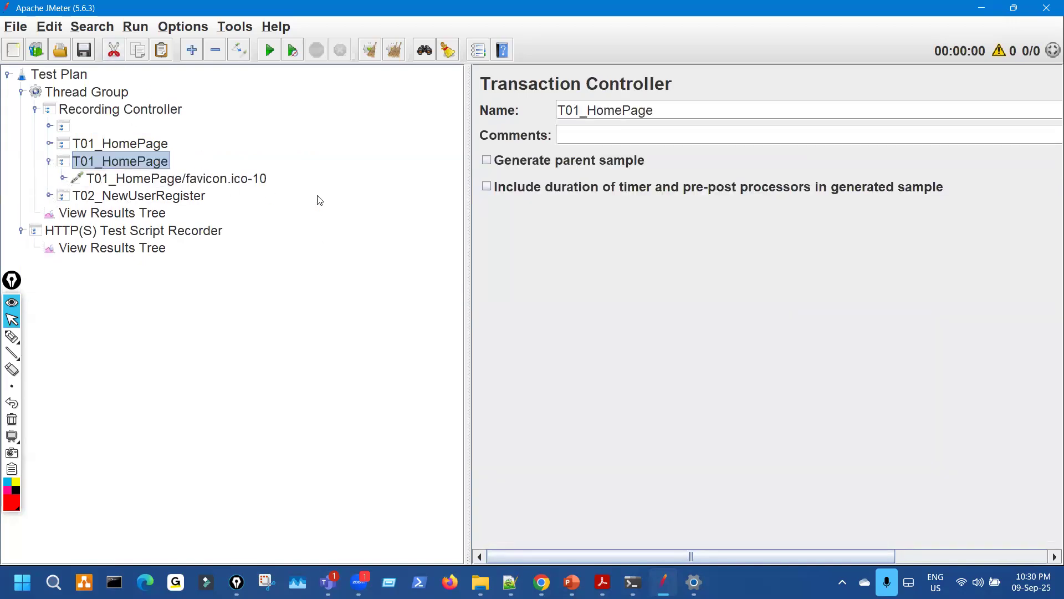
{"action": "key", "text": "Down"}
{"action": "left_click_drag", "start_coordinate": [380, 179], "coordinate": [378, 180]}
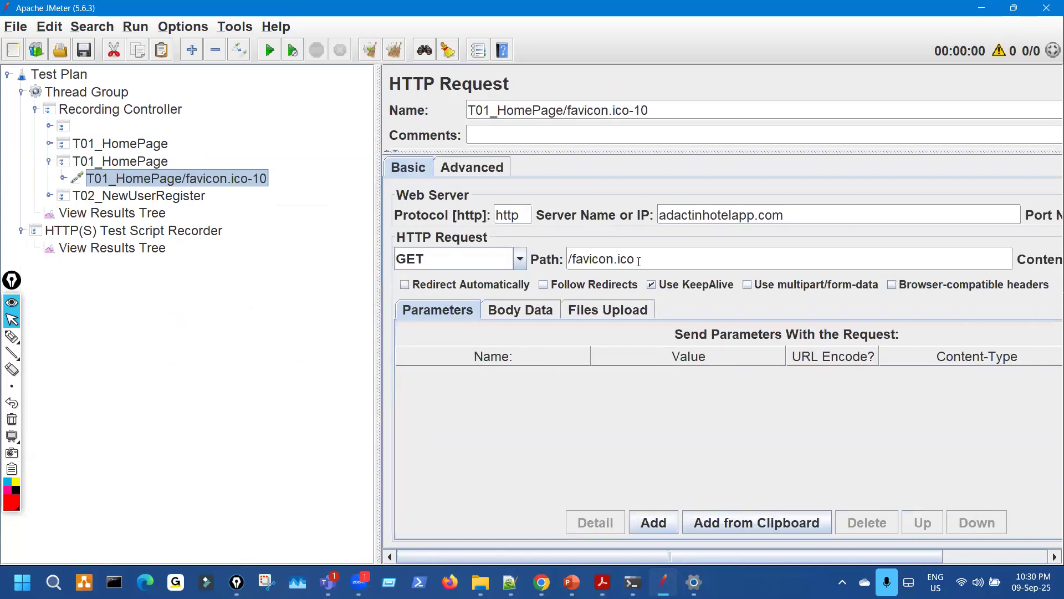
{"action": "left_click_drag", "start_coordinate": [639, 259], "coordinate": [534, 260]}
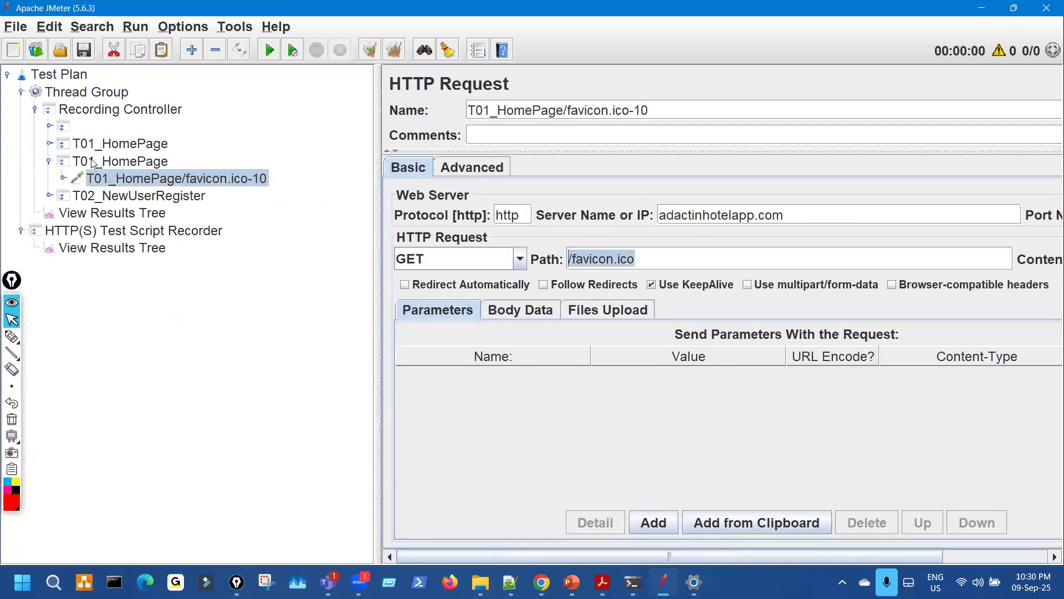
{"action": "left_click", "coordinate": [156, 300]}
{"action": "left_click", "coordinate": [160, 317]}
{"action": "key", "text": "Delete"}
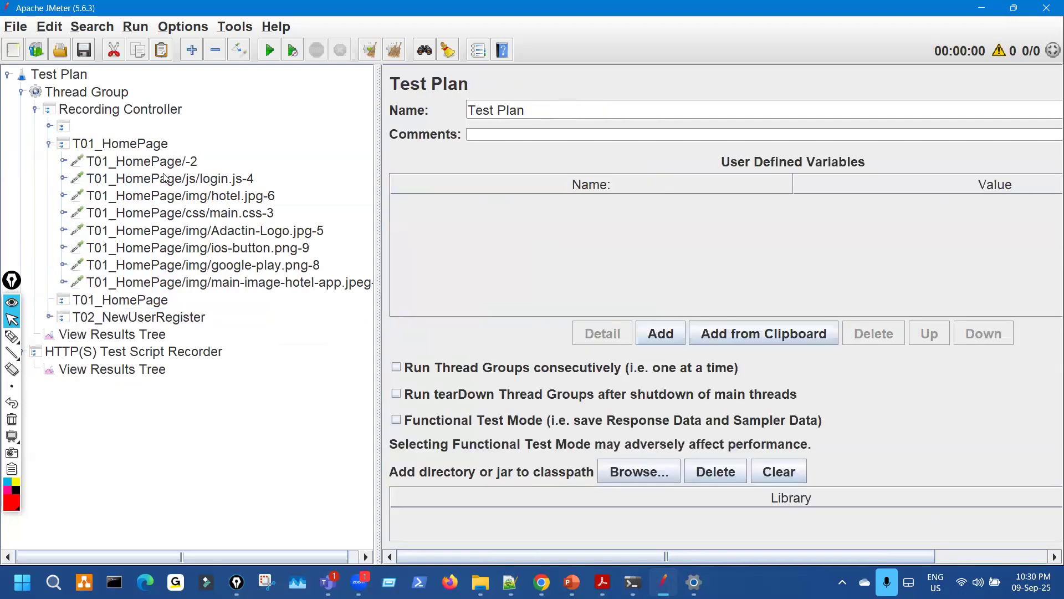
{"action": "left_click", "coordinate": [154, 145]}
{"action": "key", "text": "ctrl+v"}
- Mark the requests at the end of the T01_HomePage controller with the pen, and clear the marks
{"action": "key", "text": "ctrl+shift+3"}
{"action": "mouse_move", "coordinate": [229, 286]}
{"action": "left_mouse_down"}
{"action": "mouse_move", "coordinate": [196, 194]}
{"action": "mouse_move", "coordinate": [238, 282]}
{"action": "left_mouse_up"}
{"action": "key", "text": "ctrl+shift+7"}
{"action": "key", "text": "ctrl+shift+2"}
- Remove the emptied T01_HomePage controller and review the requests in the remaining one, leaving it collapsed
{"action": "left_click", "coordinate": [150, 317]}
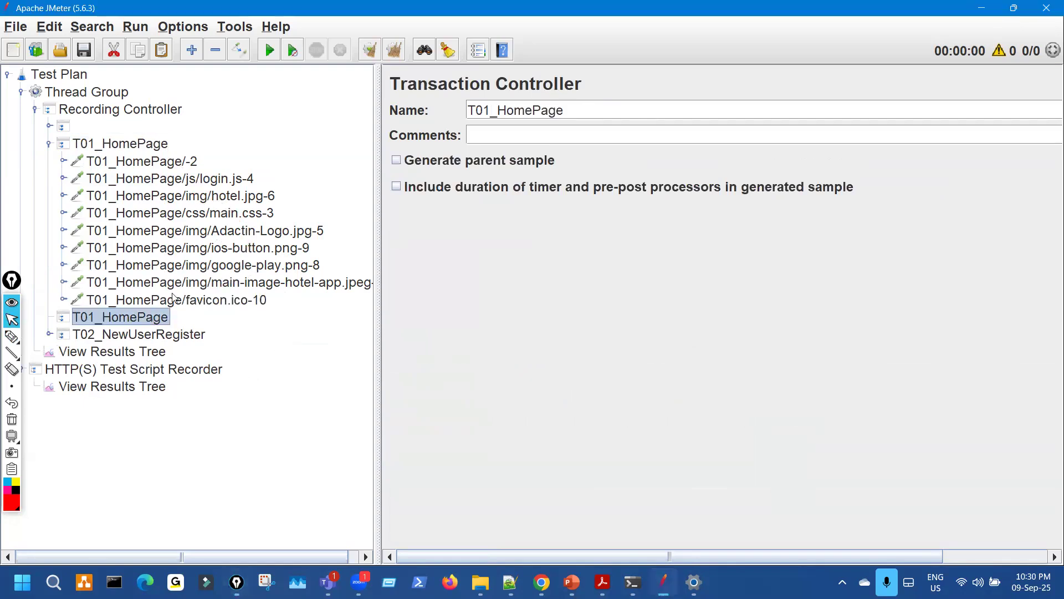
{"action": "left_click", "coordinate": [114, 51]}
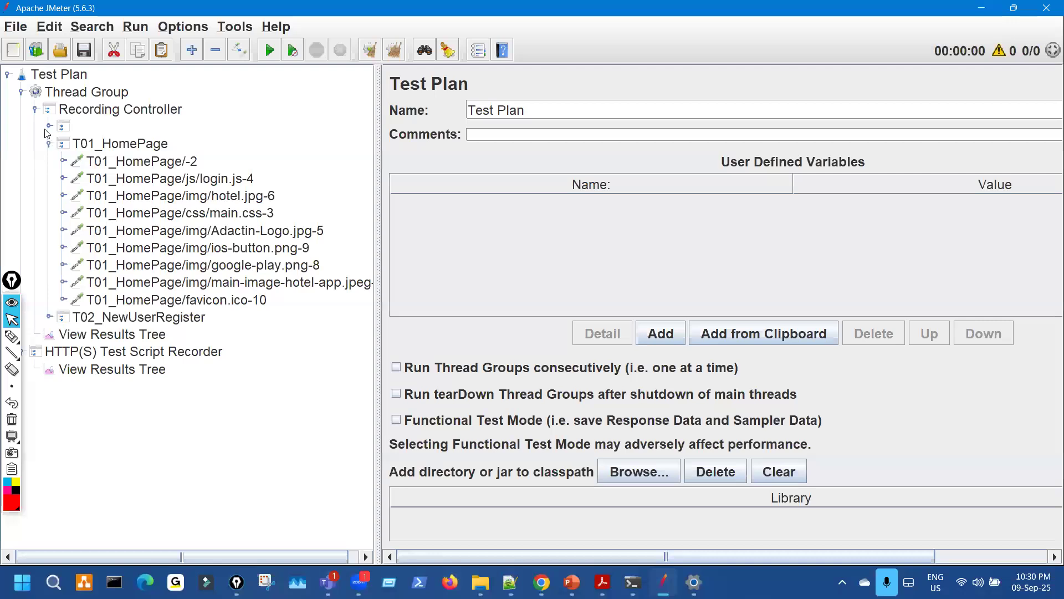
{"action": "left_click", "coordinate": [49, 143]}
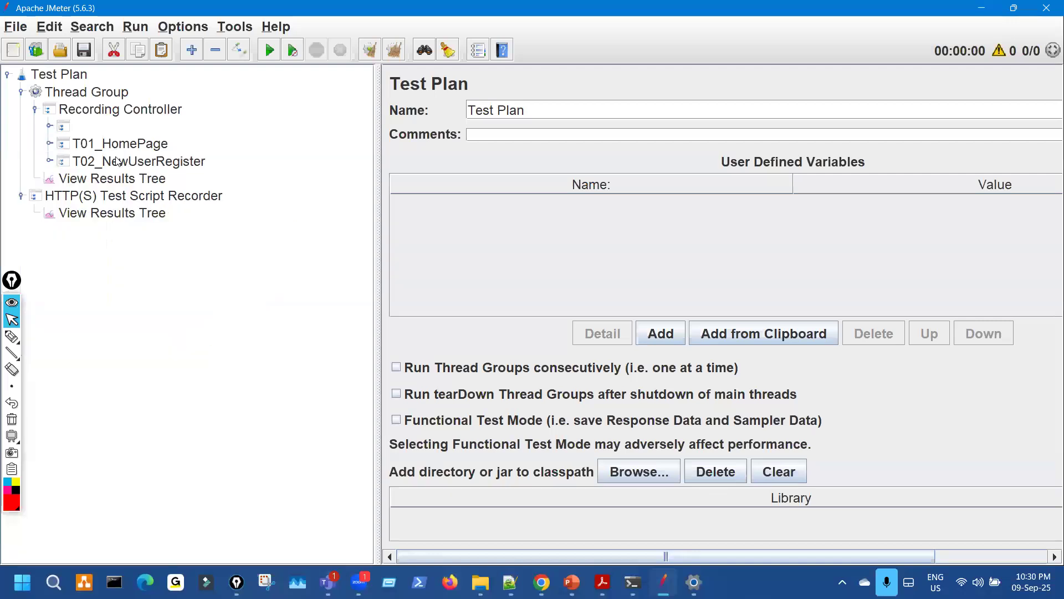
{"action": "left_click", "coordinate": [89, 145]}
{"action": "key", "text": "Right"}
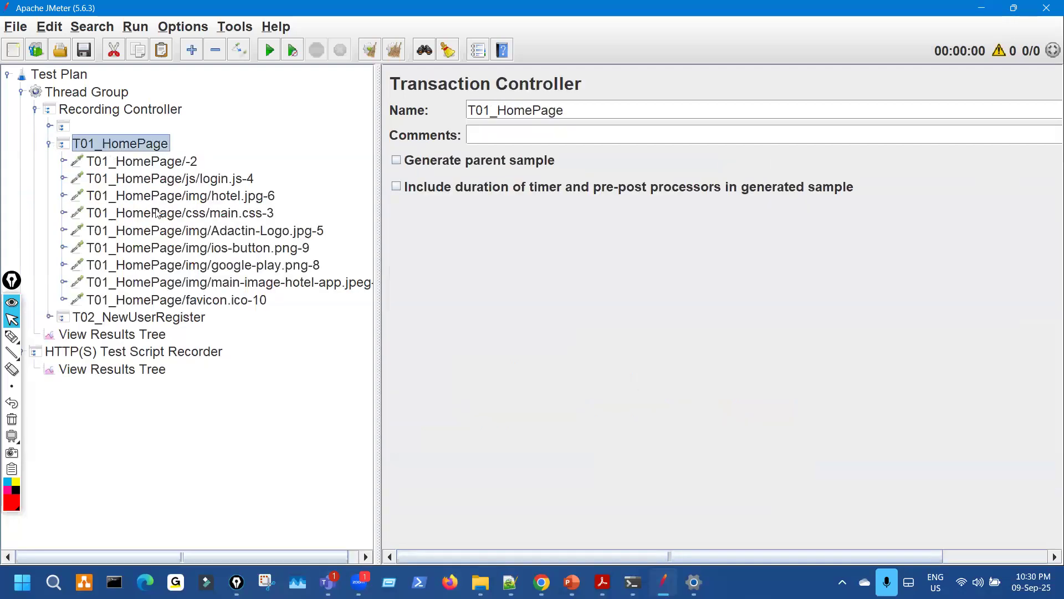
{"action": "left_click", "coordinate": [50, 144]}
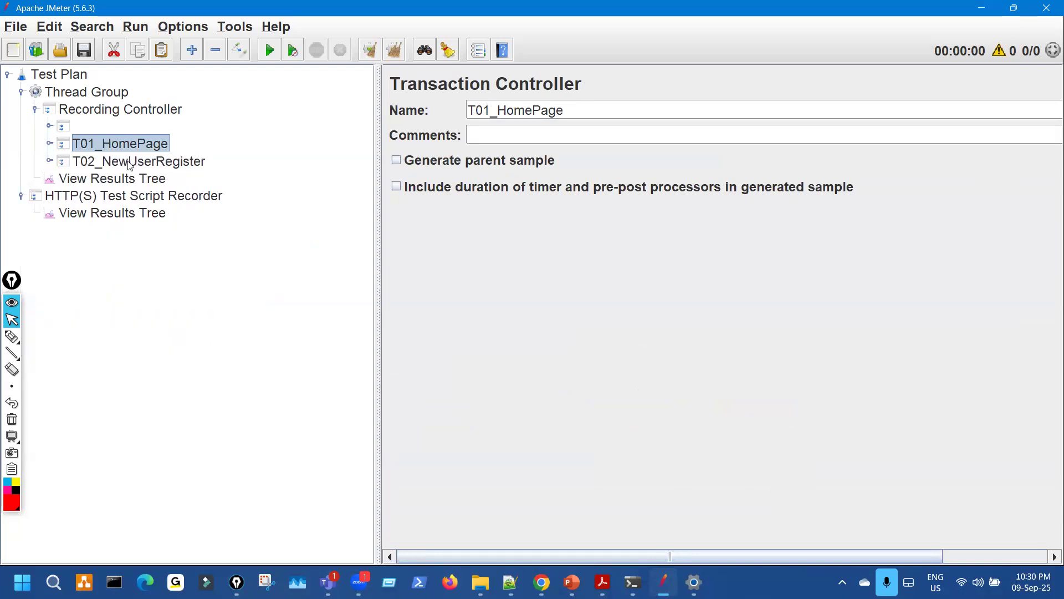
- Show the T02_NewUserRegister controller's settings, mark its type heading and name with the pen, and clear the marks
{"action": "left_click", "coordinate": [130, 162]}
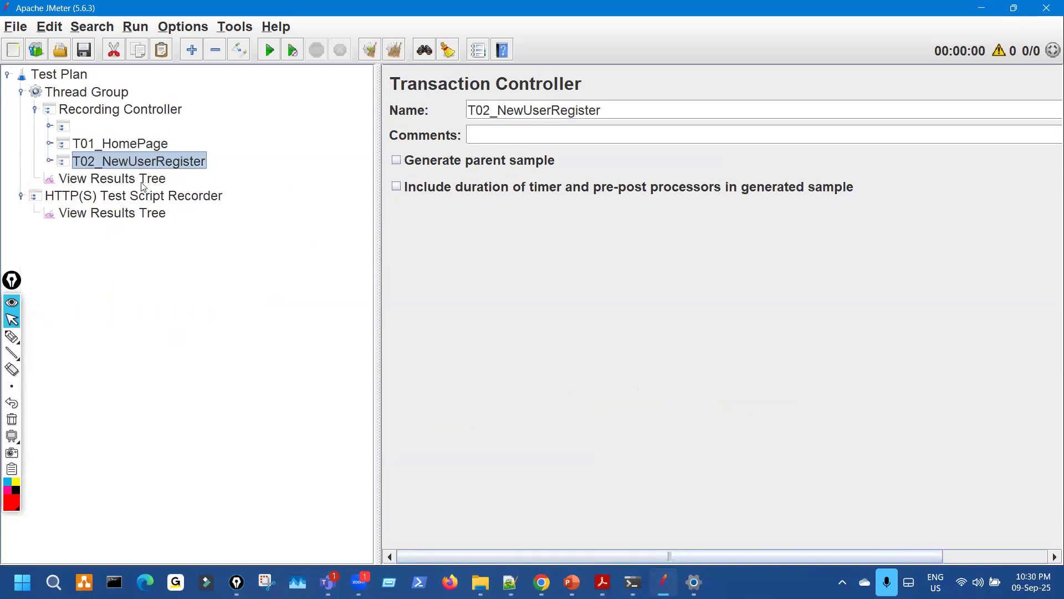
{"action": "key", "text": "ctrl+shift+3"}
{"action": "mouse_move", "coordinate": [481, 68]}
{"action": "left_mouse_down"}
{"action": "mouse_move", "coordinate": [406, 76]}
{"action": "mouse_move", "coordinate": [509, 64]}
{"action": "left_mouse_up"}
{"action": "mouse_move", "coordinate": [486, 118]}
{"action": "left_mouse_down"}
{"action": "mouse_move", "coordinate": [562, 113]}
{"action": "mouse_move", "coordinate": [532, 113]}
{"action": "left_mouse_up"}
{"action": "key", "text": "ctrl+shift+7"}
{"action": "key", "text": "ctrl+shift+2"}
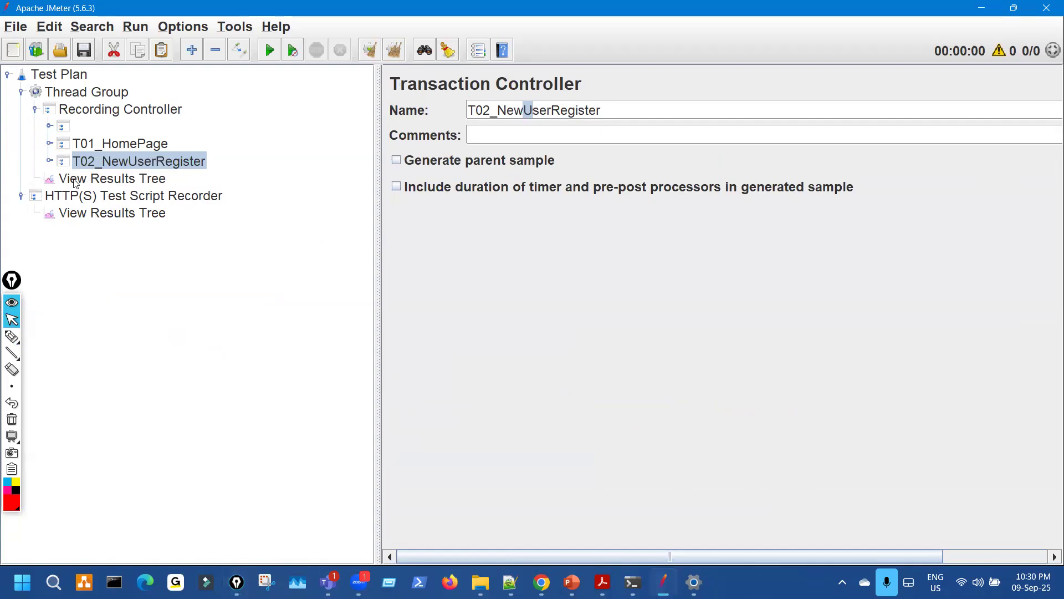
- Open the Register.php-11 request in T02_NewUserRegister, mark its path and server name with the pen, and clear the marks
{"action": "left_click", "coordinate": [49, 161]}
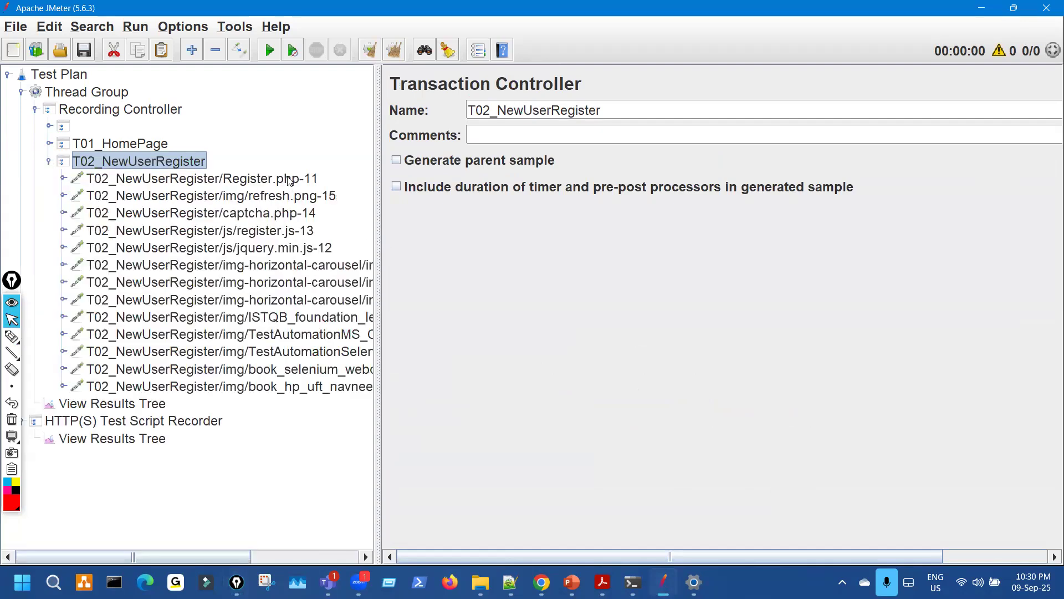
{"action": "left_click", "coordinate": [289, 178]}
{"action": "key", "text": "ctrl+shift+p"}
{"action": "left_click_drag", "start_coordinate": [513, 207], "coordinate": [505, 223]}
{"action": "mouse_move", "coordinate": [585, 244]}
{"action": "left_mouse_down"}
{"action": "mouse_move", "coordinate": [703, 262]}
{"action": "mouse_move", "coordinate": [626, 254]}
{"action": "mouse_move", "coordinate": [575, 270]}
{"action": "mouse_move", "coordinate": [603, 250]}
{"action": "left_mouse_up"}
{"action": "key", "text": "ctrl+shift+7"}
{"action": "left_click_drag", "start_coordinate": [658, 226], "coordinate": [830, 217]}
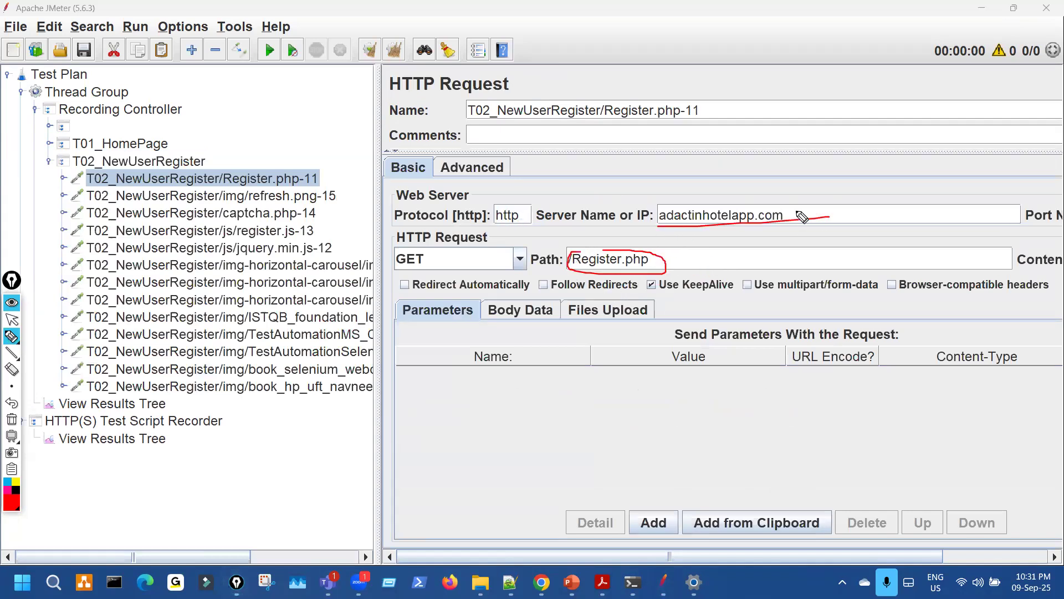
{"action": "key", "text": "Escape"}
{"action": "key", "text": "ctrl+shift+3"}
{"action": "mouse_move", "coordinate": [581, 239]}
{"action": "left_mouse_down"}
{"action": "mouse_move", "coordinate": [581, 272]}
{"action": "mouse_move", "coordinate": [569, 255]}
{"action": "mouse_move", "coordinate": [625, 249]}
{"action": "mouse_move", "coordinate": [615, 247]}
{"action": "left_mouse_up"}
{"action": "key", "text": "Escape"}
- Switch to Notepad++, mark the host and path parts of the Amazon URLs with the pen, and clear the marks
{"action": "left_click", "coordinate": [509, 582]}
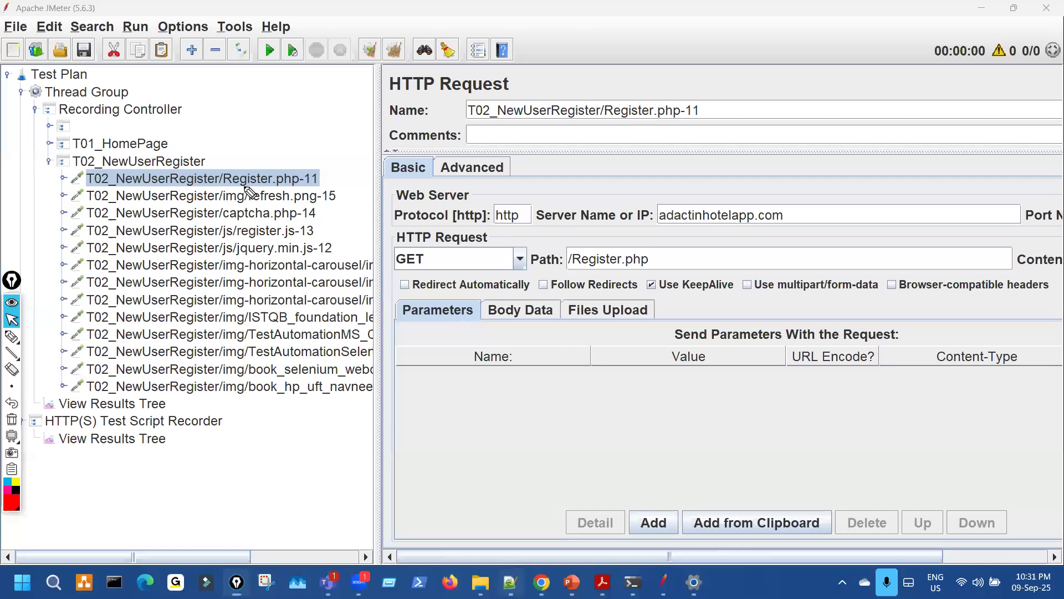
{"action": "key", "text": "ctrl+shift+3"}
{"action": "mouse_move", "coordinate": [124, 119]}
{"action": "left_mouse_down"}
{"action": "mouse_move", "coordinate": [248, 114]}
{"action": "mouse_move", "coordinate": [237, 98]}
{"action": "mouse_move", "coordinate": [300, 84]}
{"action": "left_mouse_up"}
{"action": "left_click_drag", "start_coordinate": [239, 165], "coordinate": [318, 165]}
{"action": "mouse_move", "coordinate": [256, 144]}
{"action": "left_mouse_down"}
{"action": "mouse_move", "coordinate": [266, 185]}
{"action": "mouse_move", "coordinate": [256, 165]}
{"action": "left_mouse_up"}
{"action": "left_click_drag", "start_coordinate": [229, 247], "coordinate": [346, 241]}
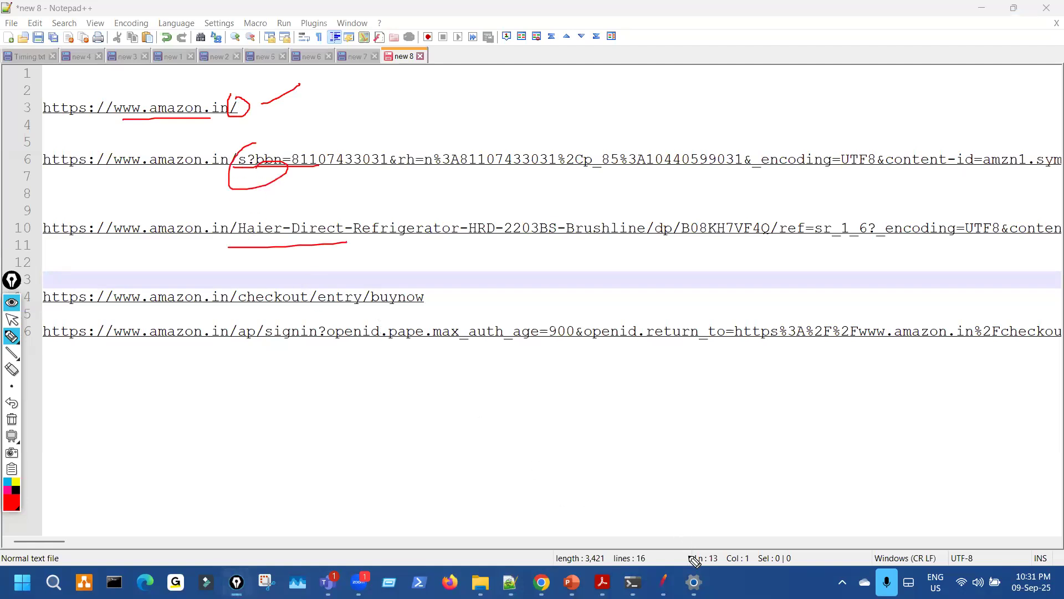
{"action": "key", "text": "ctrl+shift+7"}
{"action": "key", "text": "ctrl+shift+2"}
- Switch back to JMeter, mark the Register.php path with the pen, and clear the mark
{"action": "left_click", "coordinate": [663, 581]}
{"action": "key", "text": "ctrl+shift+2"}
{"action": "mouse_move", "coordinate": [563, 244]}
{"action": "left_mouse_down"}
{"action": "mouse_move", "coordinate": [662, 271]}
{"action": "mouse_move", "coordinate": [624, 248]}
{"action": "left_mouse_up"}
{"action": "key", "text": "ctrl+shift+7"}
{"action": "key", "text": "ctrl+shift+2"}
- Widen the test plan tree and look through the T02_NewUserRegister requests down to register.js-13, leaving the controller collapsed
{"action": "left_click_drag", "start_coordinate": [497, 195], "coordinate": [498, 195]}
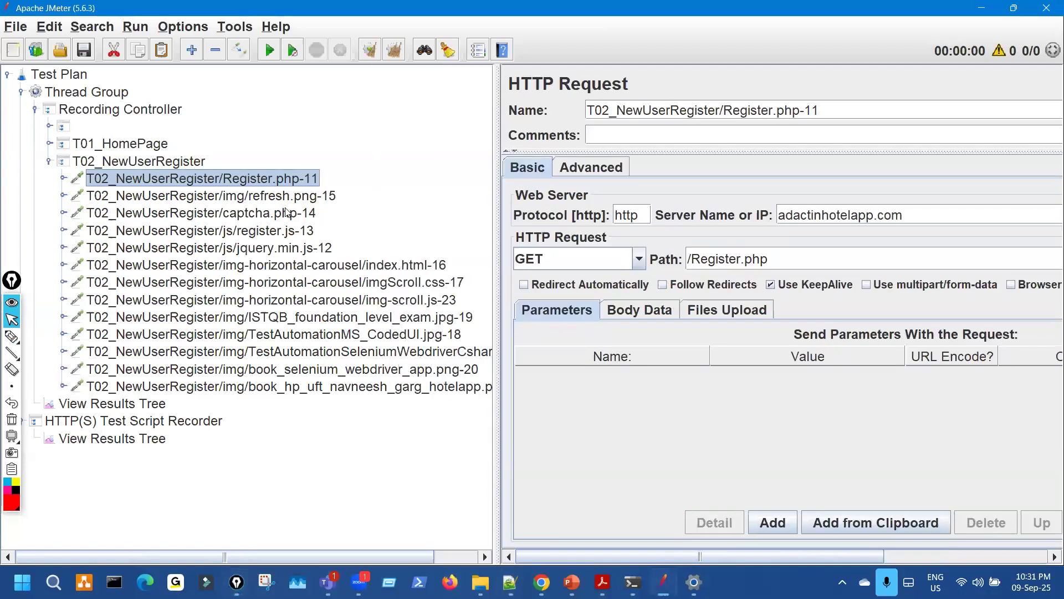
{"action": "key", "text": "Down"}
{"action": "key", "text": "Down"}
{"action": "key", "text": "Down"}
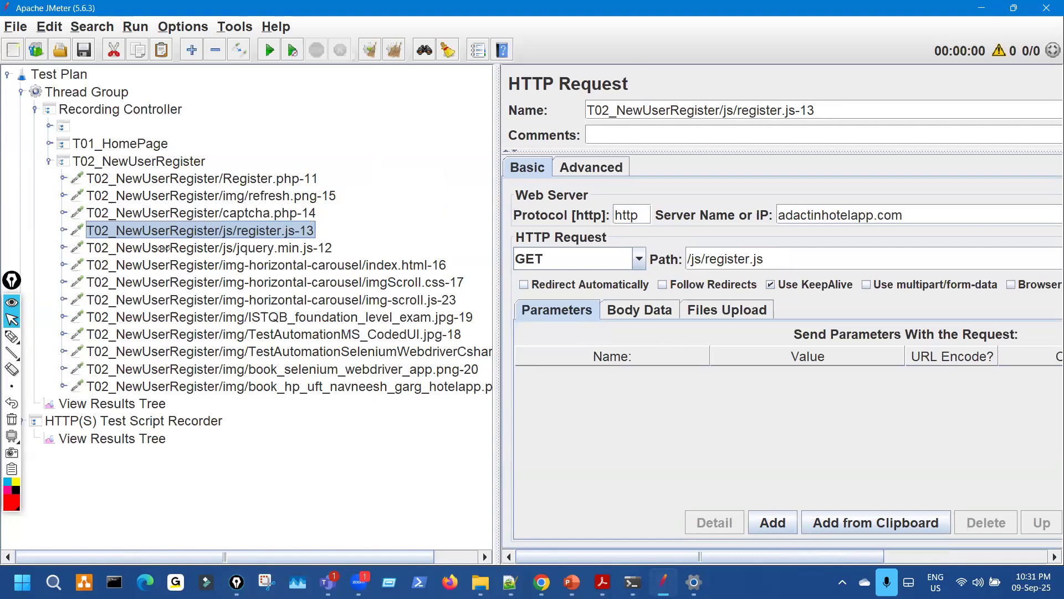
{"action": "left_click", "coordinate": [47, 159]}
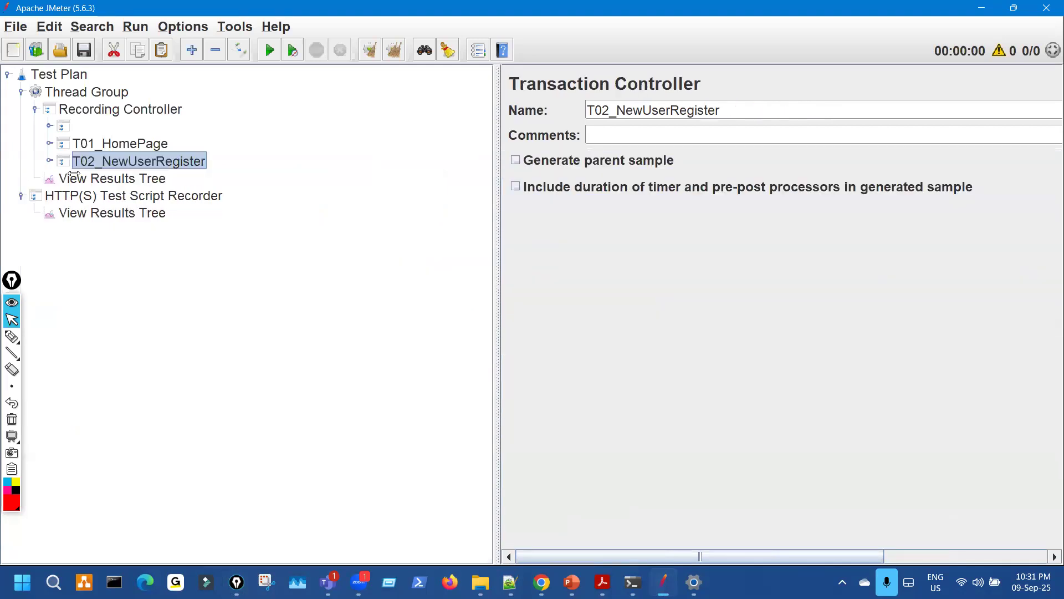
- Examine the HTTP Header Manager under the Register.php-11 request, leaving the T02_NewUserRegister controller collapsed
{"action": "left_click", "coordinate": [49, 161]}
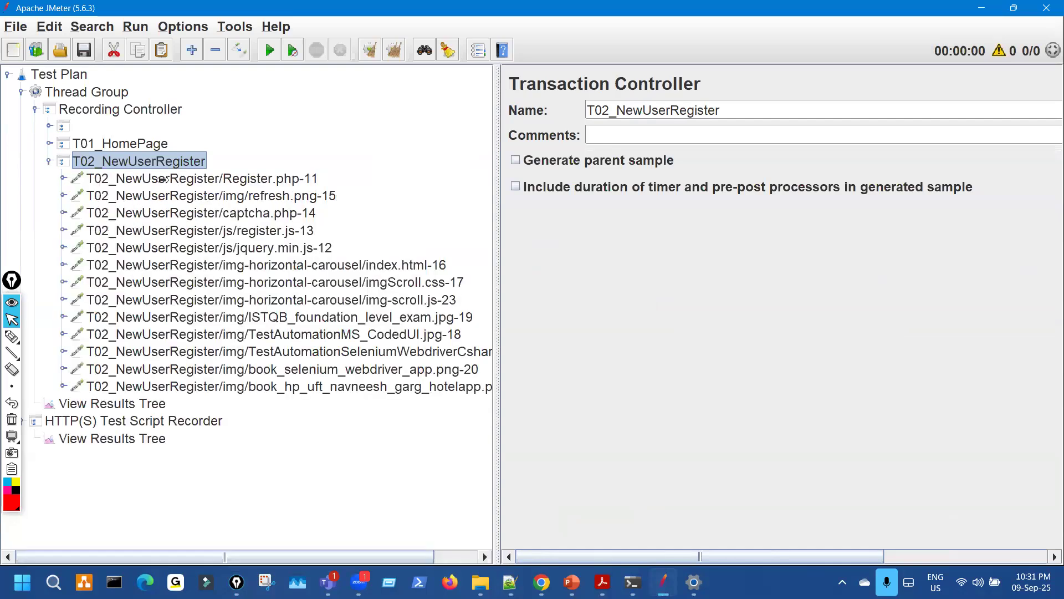
{"action": "left_click", "coordinate": [164, 179]}
{"action": "left_click_drag", "start_coordinate": [492, 198], "coordinate": [355, 199]}
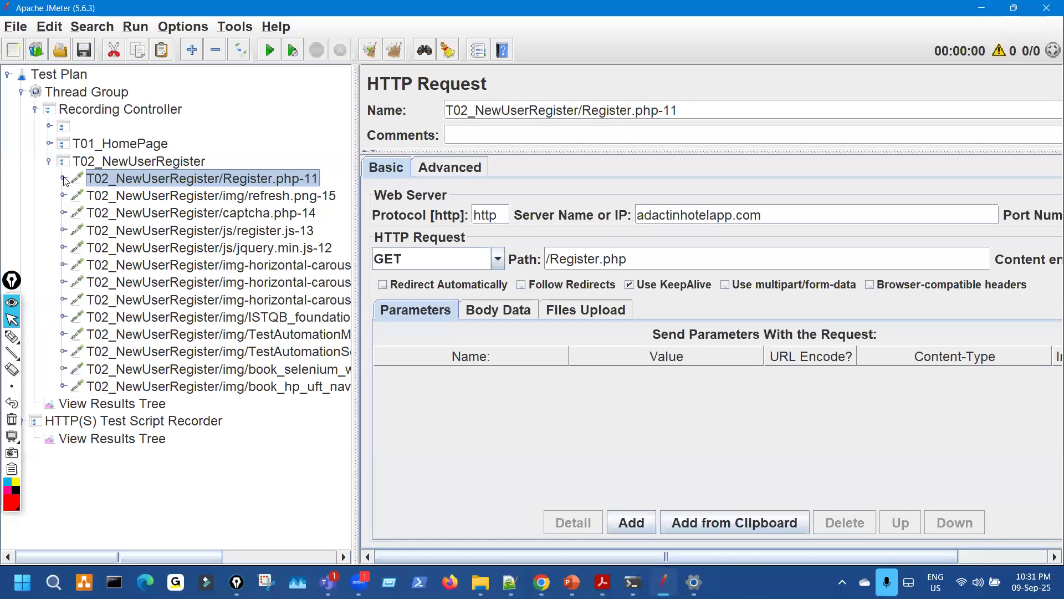
{"action": "key", "text": "Right"}
{"action": "key", "text": "Down"}
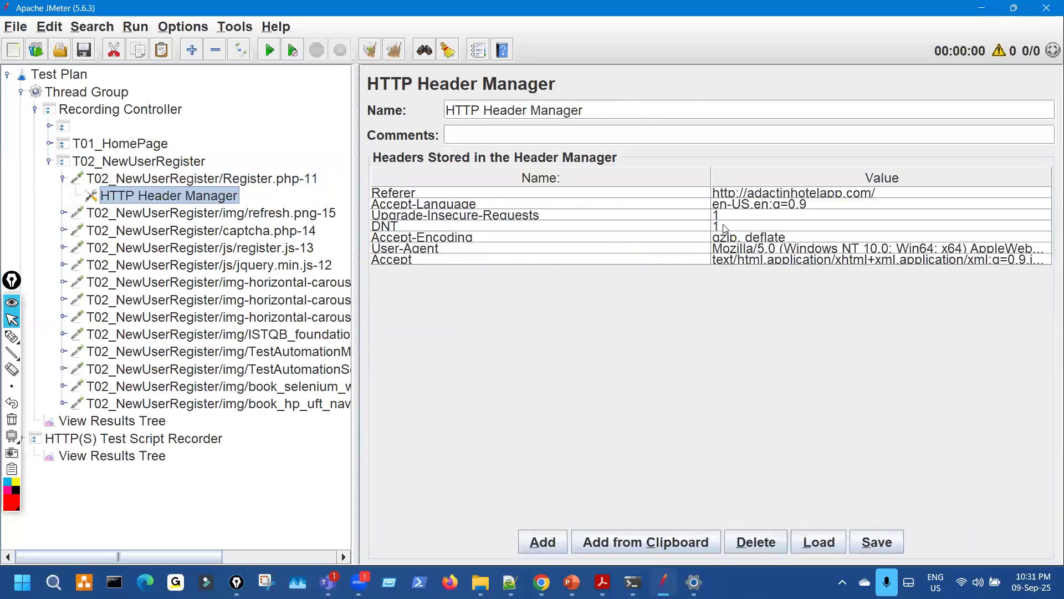
{"action": "left_click", "coordinate": [49, 160]}
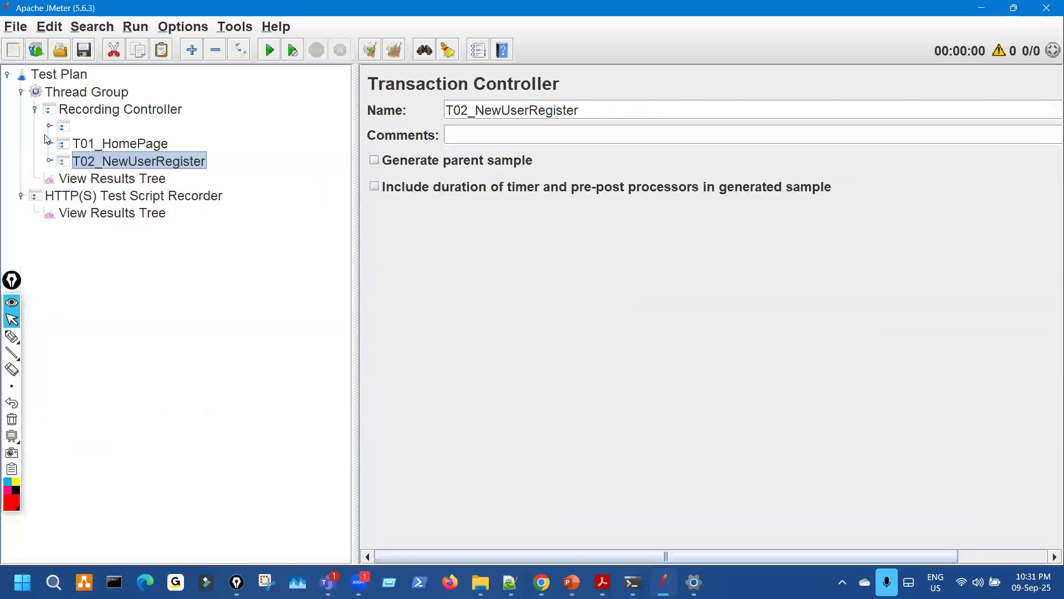
- Disable the T01_HomePage requests from js/login.js-4 through favicon.ico-10
{"action": "left_click", "coordinate": [49, 144]}
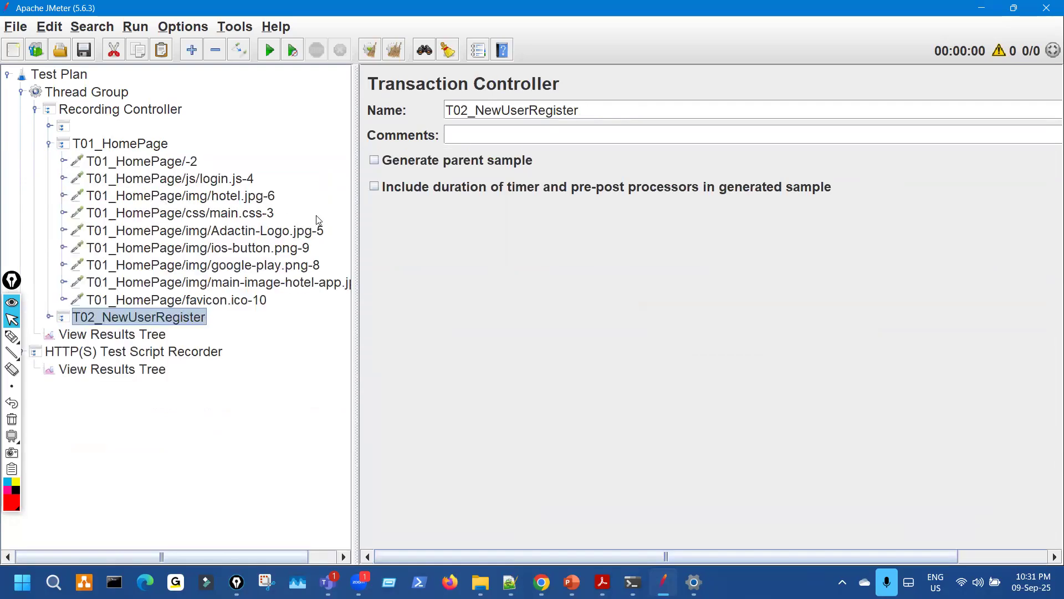
{"action": "left_click_drag", "start_coordinate": [355, 189], "coordinate": [491, 179]}
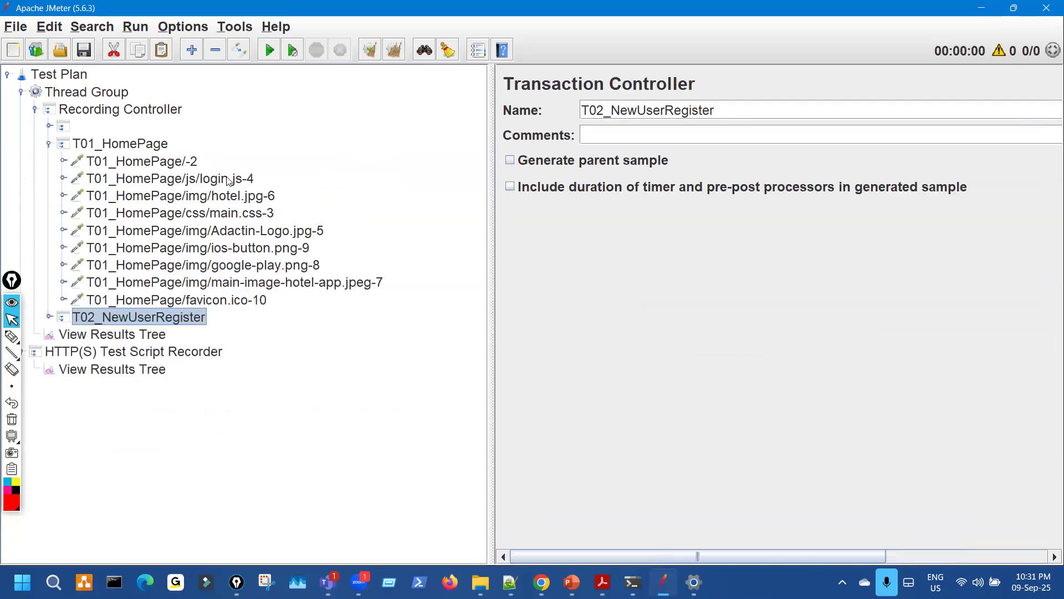
{"action": "left_click", "coordinate": [229, 180]}
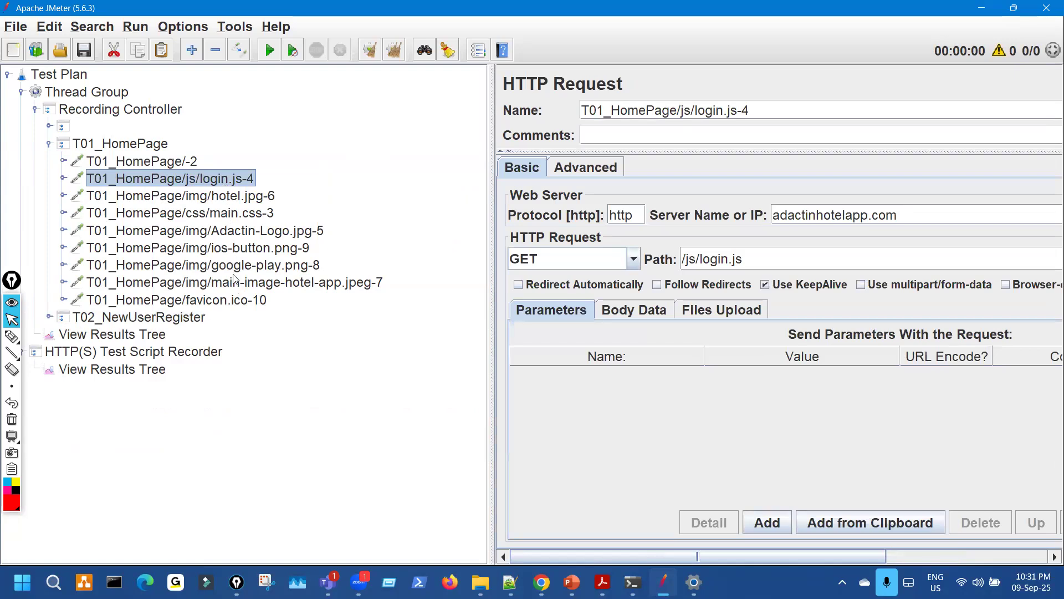
{"action": "left_click", "coordinate": [236, 300], "text": "shift"}
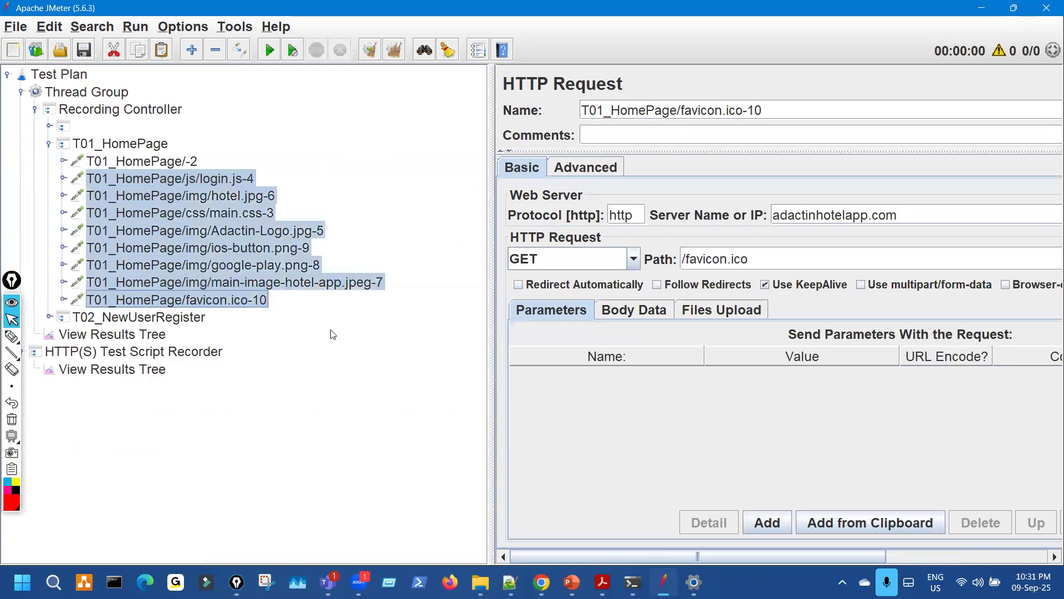
{"action": "key", "text": "ctrl+t"}
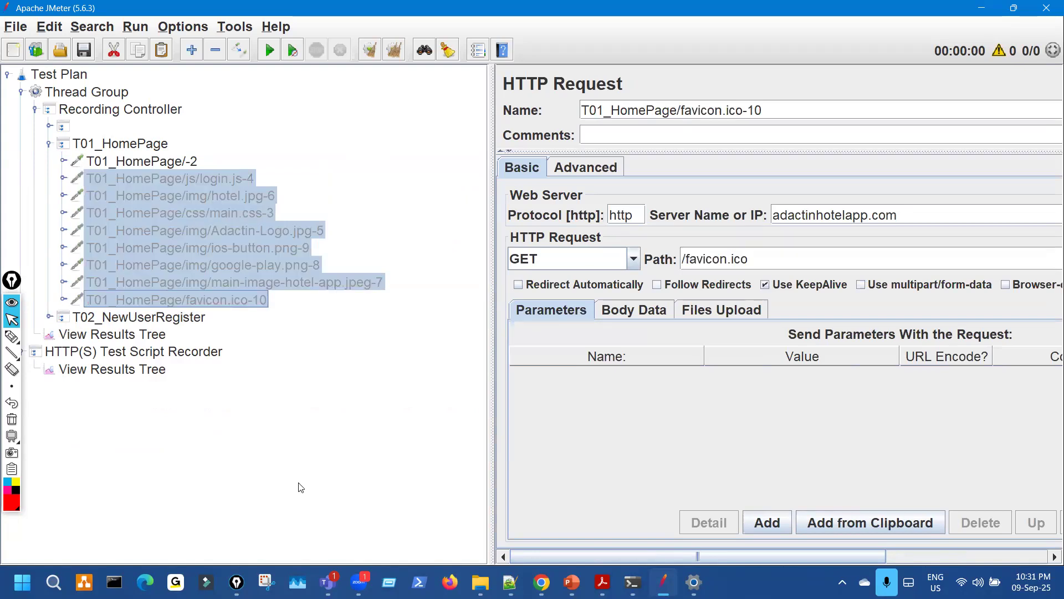
- Handwrite an on-screen note of the Ctrl + T toggle shortcut with the pen, and clear it
{"action": "key", "text": "ctrl+shift+F2"}
{"action": "mouse_move", "coordinate": [293, 497]}
{"action": "left_mouse_down"}
{"action": "mouse_move", "coordinate": [366, 411]}
{"action": "mouse_move", "coordinate": [411, 432]}
{"action": "mouse_move", "coordinate": [432, 479]}
{"action": "left_mouse_up"}
{"action": "left_click_drag", "start_coordinate": [524, 503], "coordinate": [534, 480]}
{"action": "mouse_move", "coordinate": [557, 436]}
{"action": "left_mouse_down"}
{"action": "mouse_move", "coordinate": [613, 410]}
{"action": "mouse_move", "coordinate": [625, 448]}
{"action": "left_mouse_up"}
{"action": "mouse_move", "coordinate": [677, 387]}
{"action": "left_mouse_down"}
{"action": "mouse_move", "coordinate": [786, 355]}
{"action": "mouse_move", "coordinate": [775, 428]}
{"action": "left_mouse_up"}
{"action": "mouse_move", "coordinate": [642, 496]}
{"action": "left_mouse_down"}
{"action": "mouse_move", "coordinate": [688, 497]}
{"action": "mouse_move", "coordinate": [754, 465]}
{"action": "left_mouse_up"}
{"action": "left_click_drag", "start_coordinate": [677, 500], "coordinate": [742, 481]}
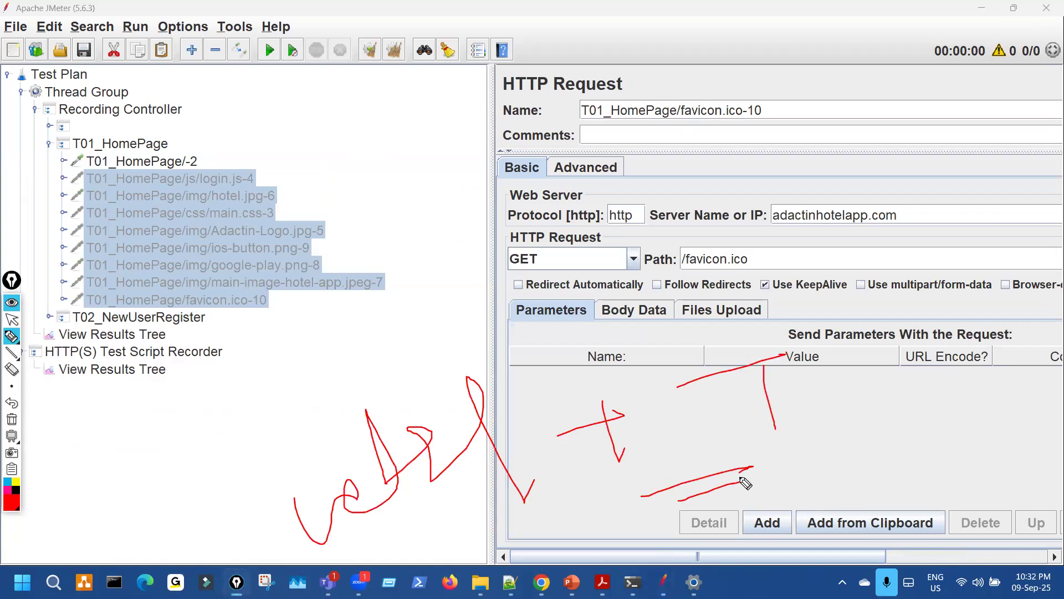
{"action": "mouse_move", "coordinate": [438, 240]}
{"action": "left_mouse_down"}
{"action": "mouse_move", "coordinate": [660, 117]}
{"action": "mouse_move", "coordinate": [731, 122]}
{"action": "mouse_move", "coordinate": [804, 111]}
{"action": "left_mouse_up"}
{"action": "mouse_move", "coordinate": [673, 283]}
{"action": "left_mouse_down"}
{"action": "mouse_move", "coordinate": [754, 235]}
{"action": "mouse_move", "coordinate": [765, 188]}
{"action": "mouse_move", "coordinate": [790, 222]}
{"action": "mouse_move", "coordinate": [841, 198]}
{"action": "left_mouse_up"}
{"action": "mouse_move", "coordinate": [539, 275]}
{"action": "left_mouse_down"}
{"action": "mouse_move", "coordinate": [588, 385]}
{"action": "mouse_move", "coordinate": [621, 339]}
{"action": "mouse_move", "coordinate": [608, 338]}
{"action": "mouse_move", "coordinate": [660, 355]}
{"action": "mouse_move", "coordinate": [804, 293]}
{"action": "mouse_move", "coordinate": [844, 331]}
{"action": "left_mouse_up"}
{"action": "key", "text": "Escape"}
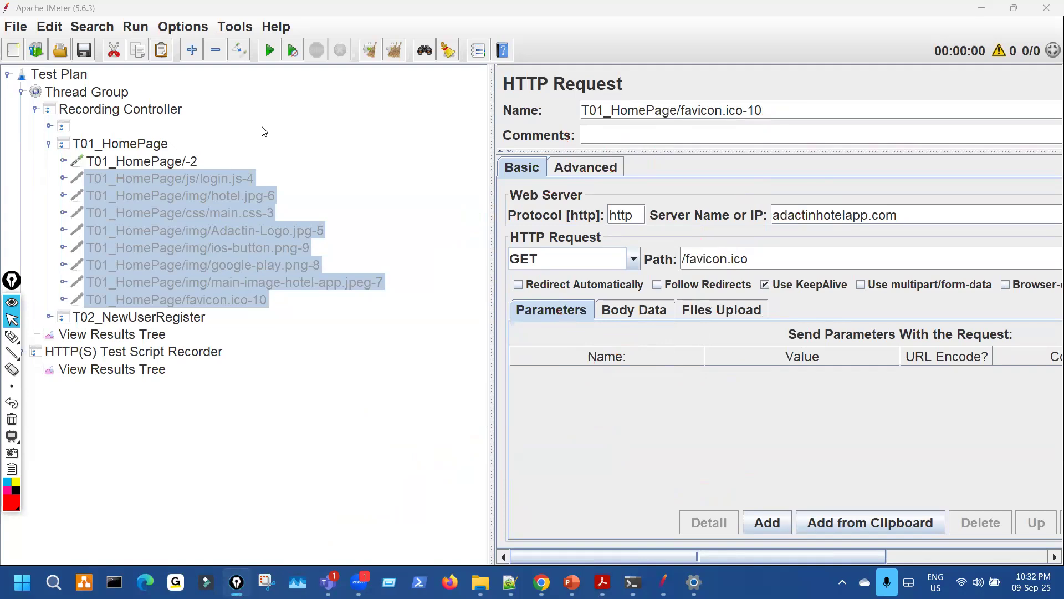
- Mark the Toggle command with the pen, clear the mark, and check the Enable, Disable and Toggle commands
{"action": "key", "text": "ctrl+shift+3"}
{"action": "left_click_drag", "start_coordinate": [256, 43], "coordinate": [247, 48]}
{"action": "key", "text": "ctrl+shift+7"}
{"action": "key", "text": "ctrl+shift+2"}
{"action": "left_click", "coordinate": [165, 74]}
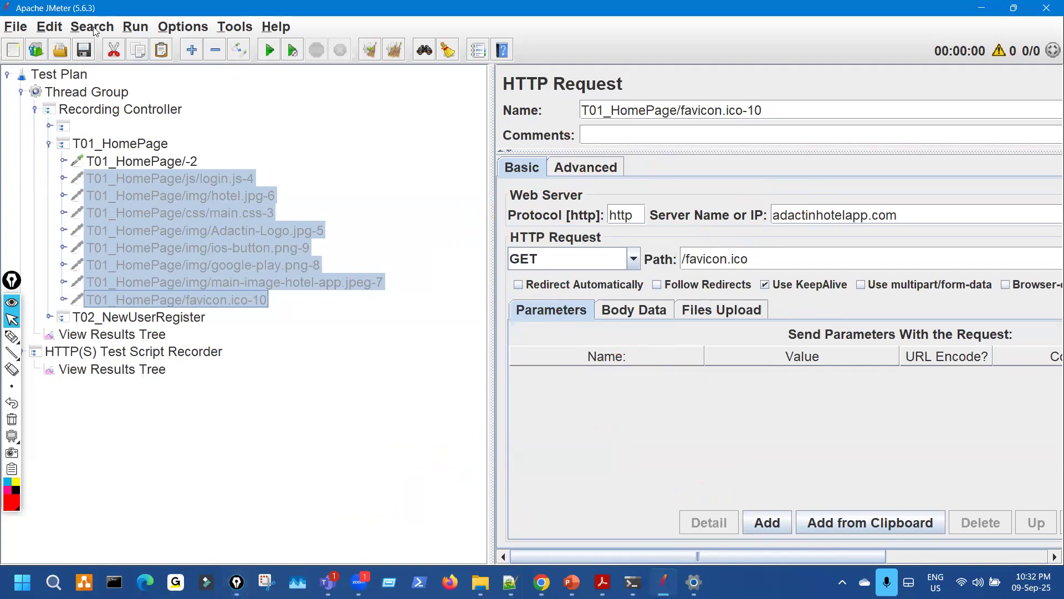
{"action": "left_click", "coordinate": [55, 31]}
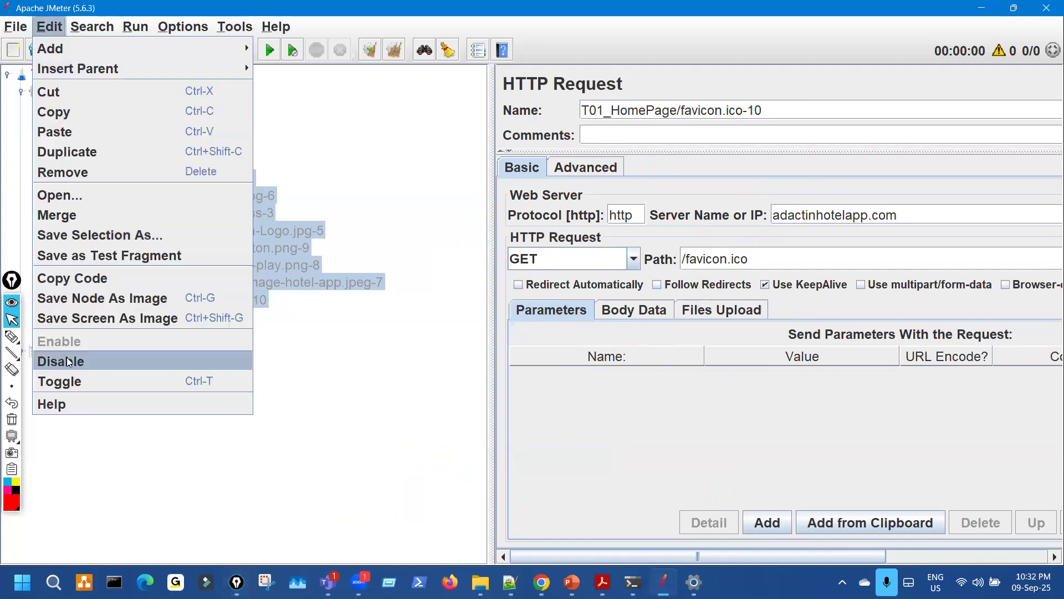
{"action": "left_click", "coordinate": [365, 355]}
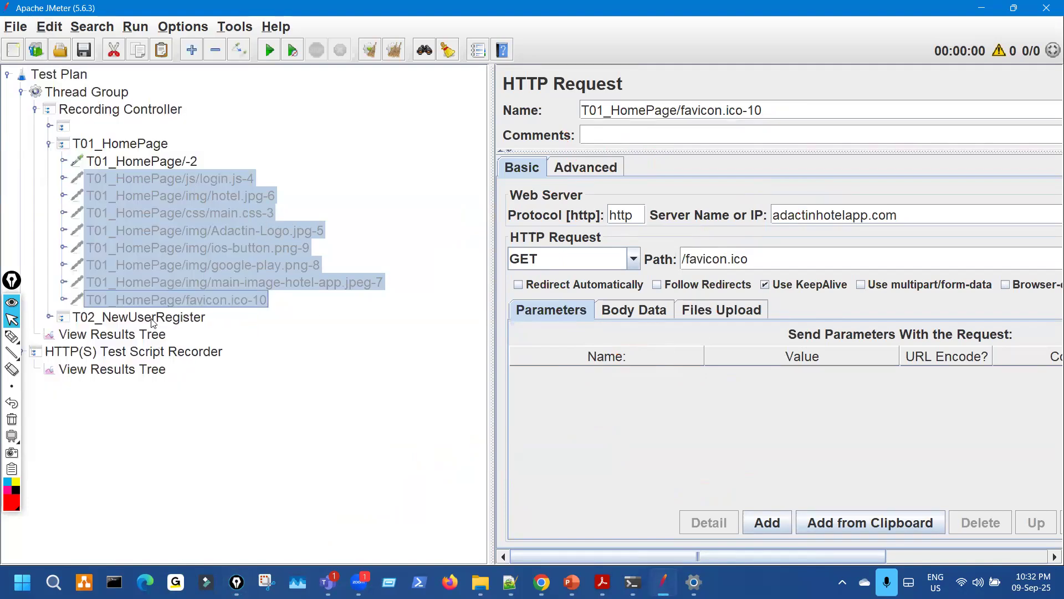
- Examine the enabled T01_HomePage/-2 request, leaving the T01_HomePage controller collapsed
{"action": "left_click", "coordinate": [75, 319]}
{"action": "left_click", "coordinate": [49, 145]}
{"action": "left_click", "coordinate": [50, 146]}
{"action": "left_click", "coordinate": [118, 161]}
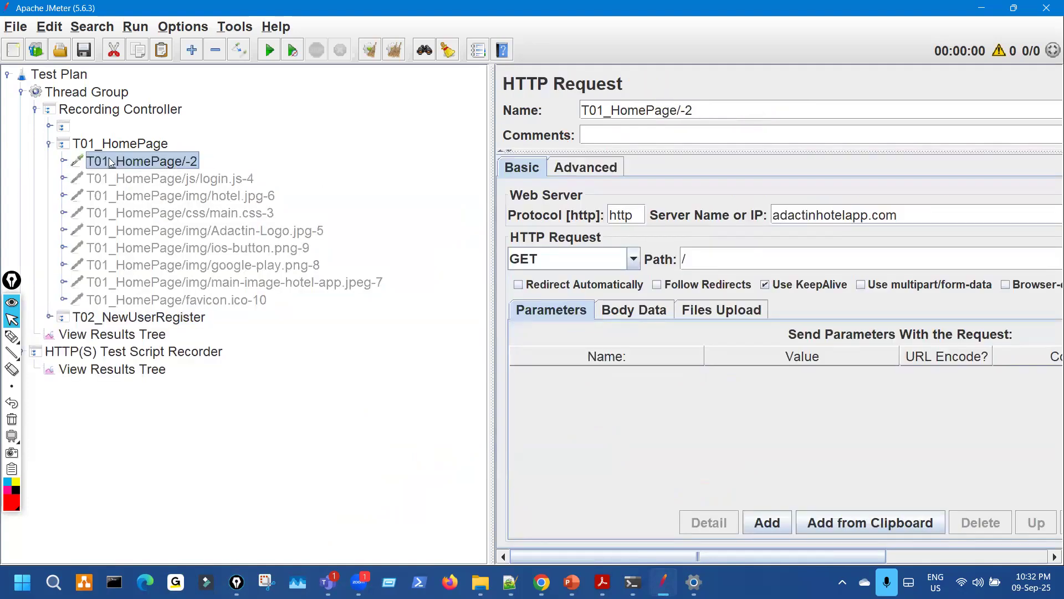
{"action": "left_click", "coordinate": [53, 145]}
- Disable the T02_NewUserRegister requests from img/refresh.png-15 through img/book_hp_uft_navneesh_garg_hotelapp.png-22, and narrow the test plan tree
{"action": "left_click", "coordinate": [50, 161]}
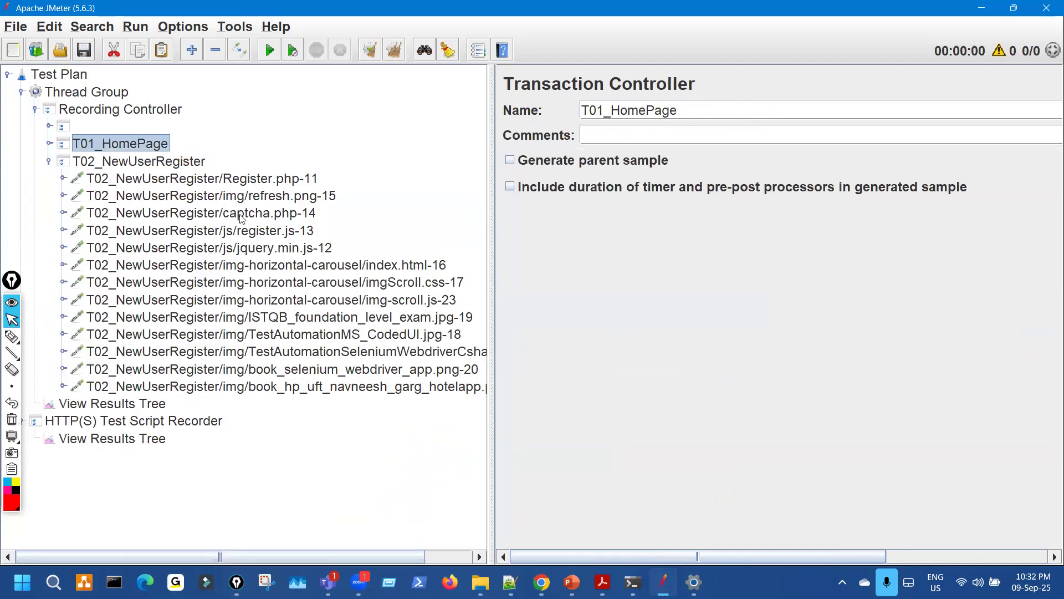
{"action": "left_click", "coordinate": [249, 197]}
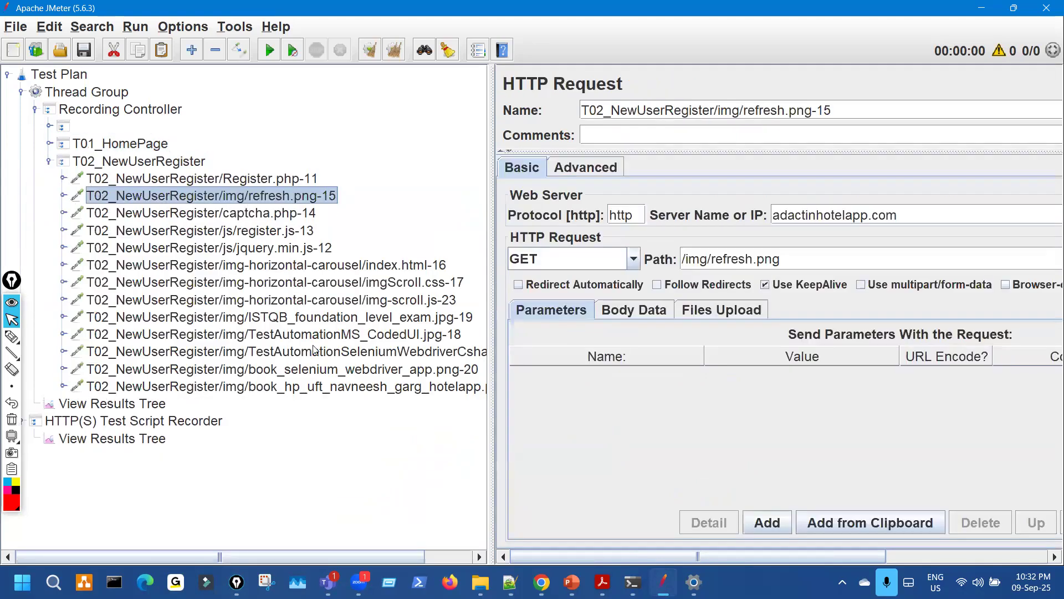
{"action": "left_click", "coordinate": [322, 388], "text": "shift"}
{"action": "key", "text": "ctrl+t"}
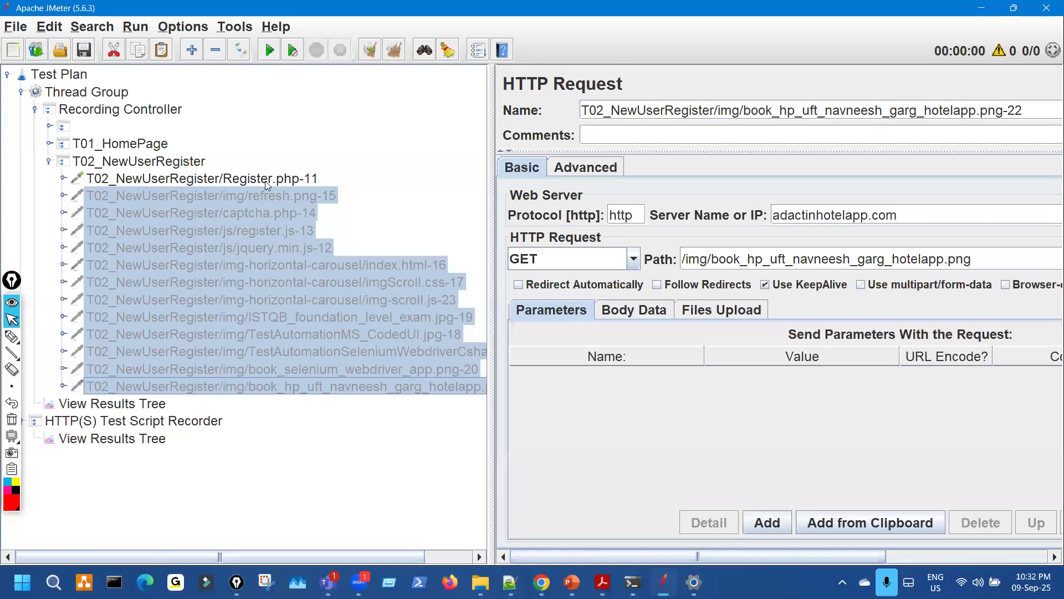
{"action": "left_click", "coordinate": [280, 178]}
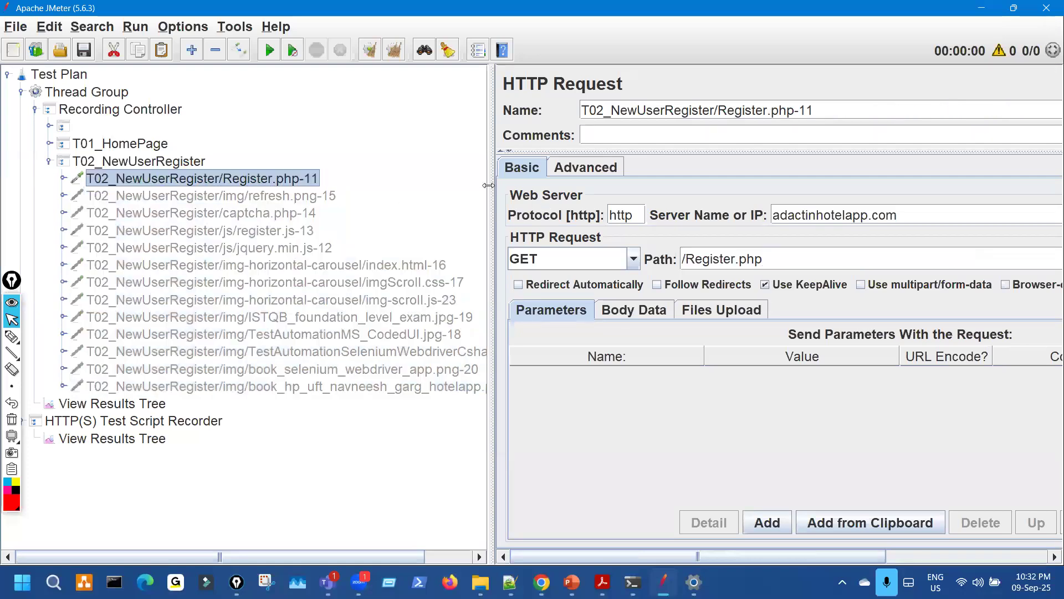
{"action": "left_click_drag", "start_coordinate": [417, 177], "coordinate": [420, 178]}
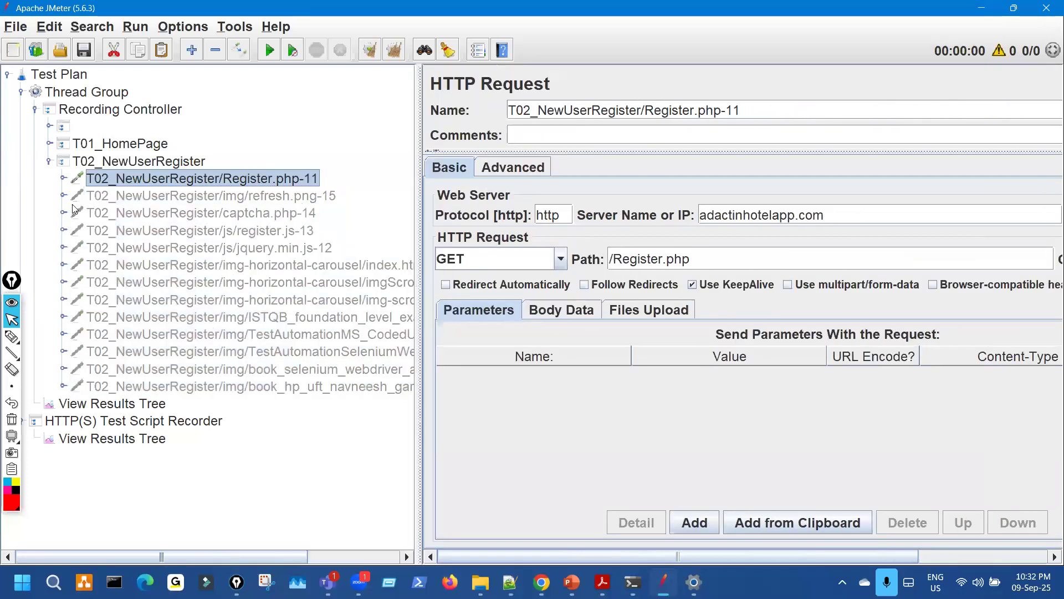
{"action": "left_click", "coordinate": [50, 161]}
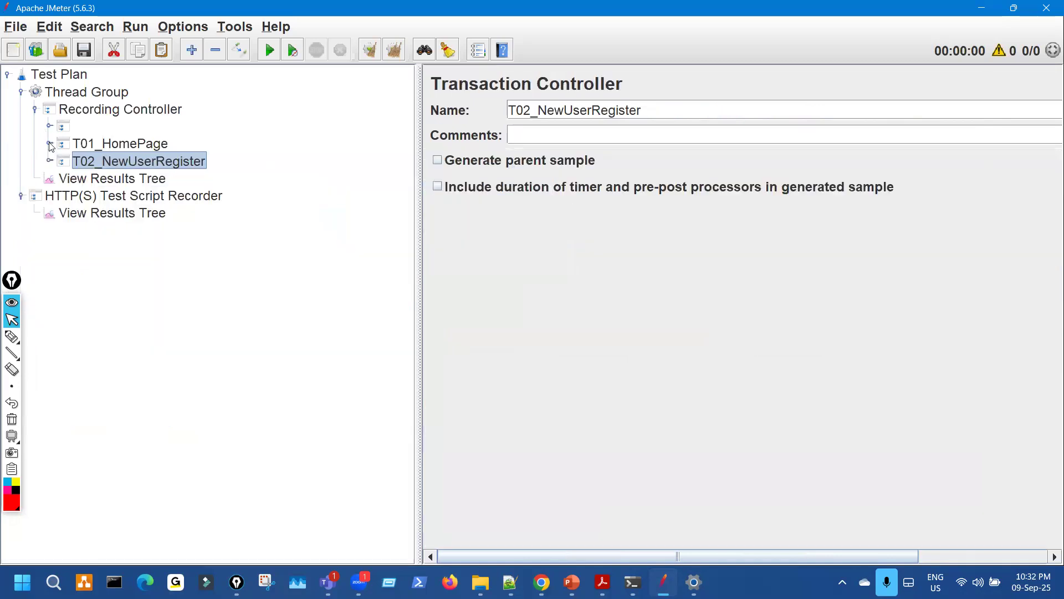
- Disable the unnamed transaction controller at the start of the Recording Controller
{"action": "left_click", "coordinate": [50, 144]}
{"action": "left_click", "coordinate": [50, 144]}
{"action": "left_click", "coordinate": [67, 128]}
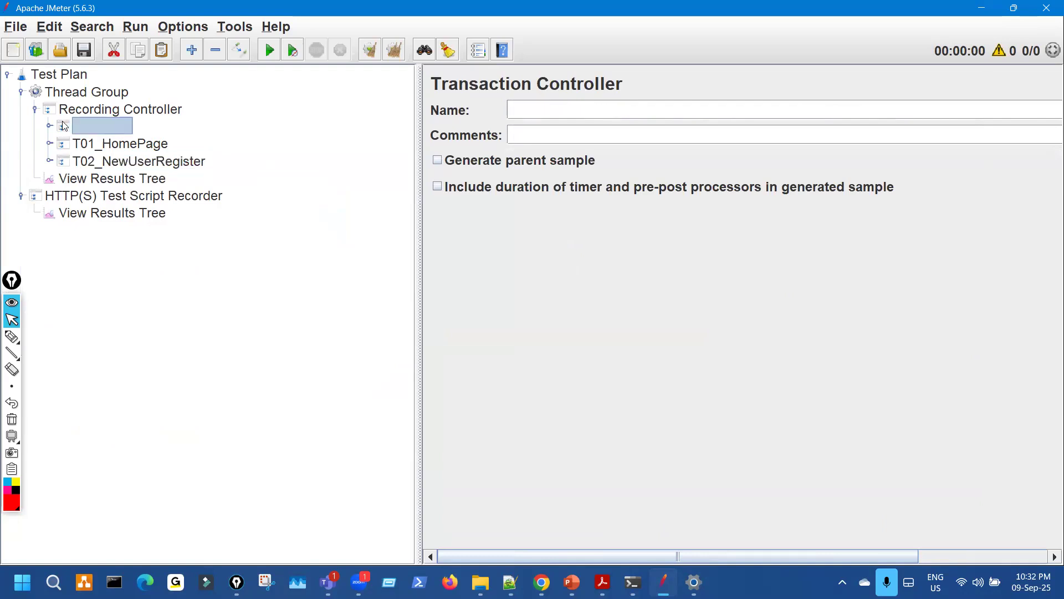
- Enable Generate parent sample for the T01_HomePage and T02_NewUserRegister transaction controllers
{"action": "left_click", "coordinate": [126, 145]}
{"action": "left_click", "coordinate": [437, 161]}
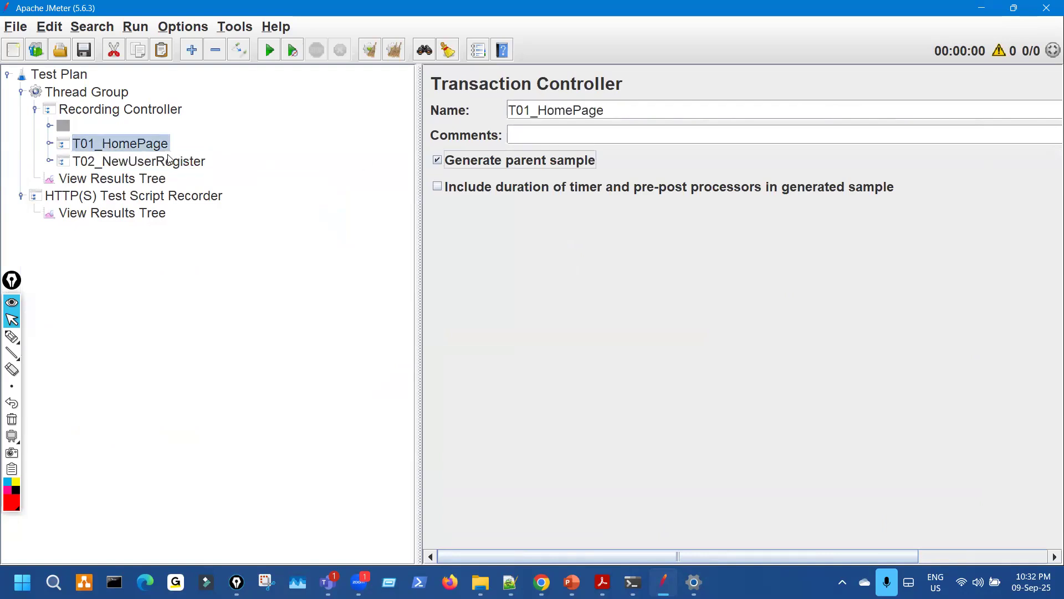
{"action": "left_click", "coordinate": [167, 160]}
{"action": "left_click", "coordinate": [437, 160]}
- Examine the requests inside T01_HomePage and T02_NewUserRegister, including the HTTP Header Manager of Register.php-11
{"action": "left_click", "coordinate": [118, 145]}
{"action": "left_click", "coordinate": [50, 145]}
{"action": "double_click", "coordinate": [132, 165]}
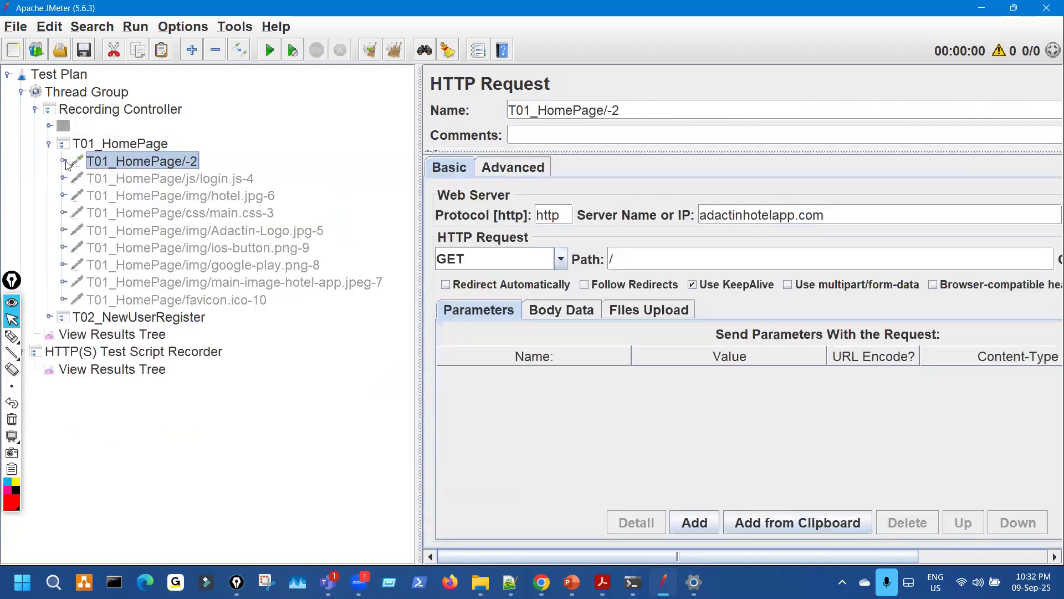
{"action": "left_click", "coordinate": [151, 180]}
{"action": "left_click", "coordinate": [50, 144]}
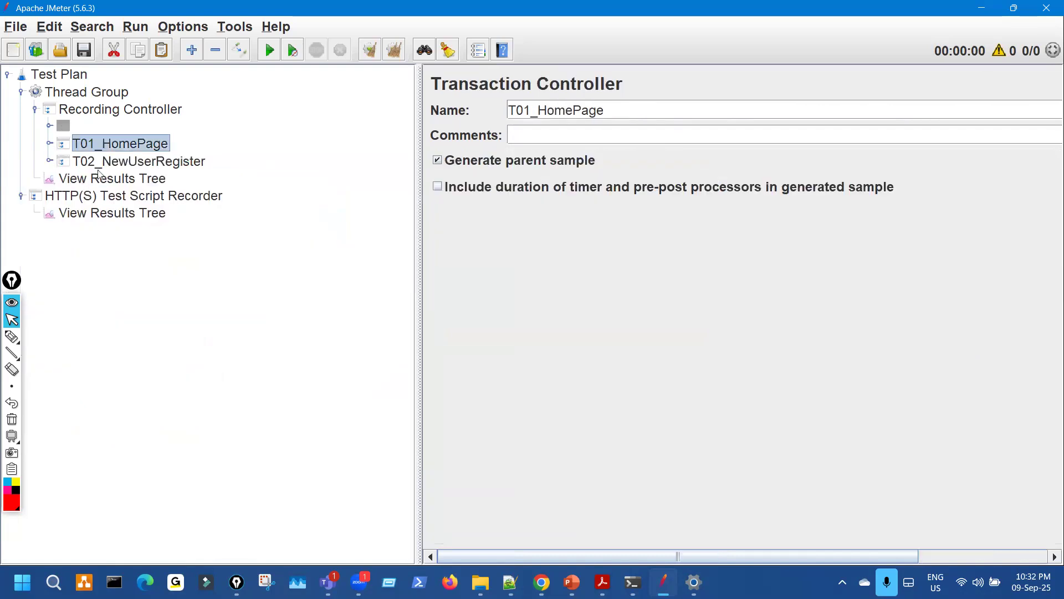
{"action": "left_click", "coordinate": [52, 164]}
{"action": "left_click", "coordinate": [50, 161]}
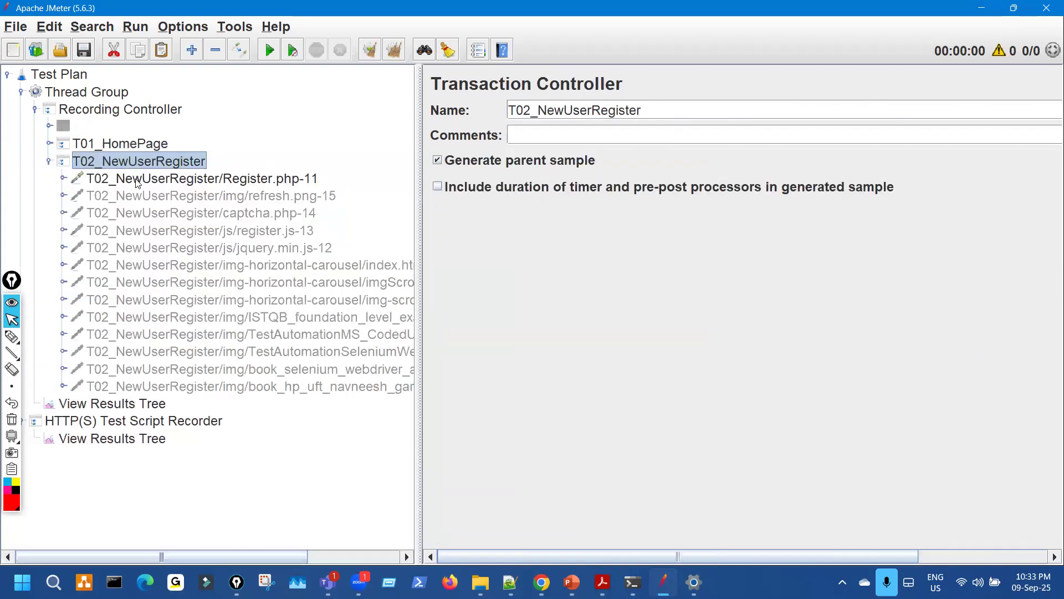
{"action": "left_click", "coordinate": [218, 179]}
{"action": "left_click", "coordinate": [64, 178]}
{"action": "key", "text": "Down"}
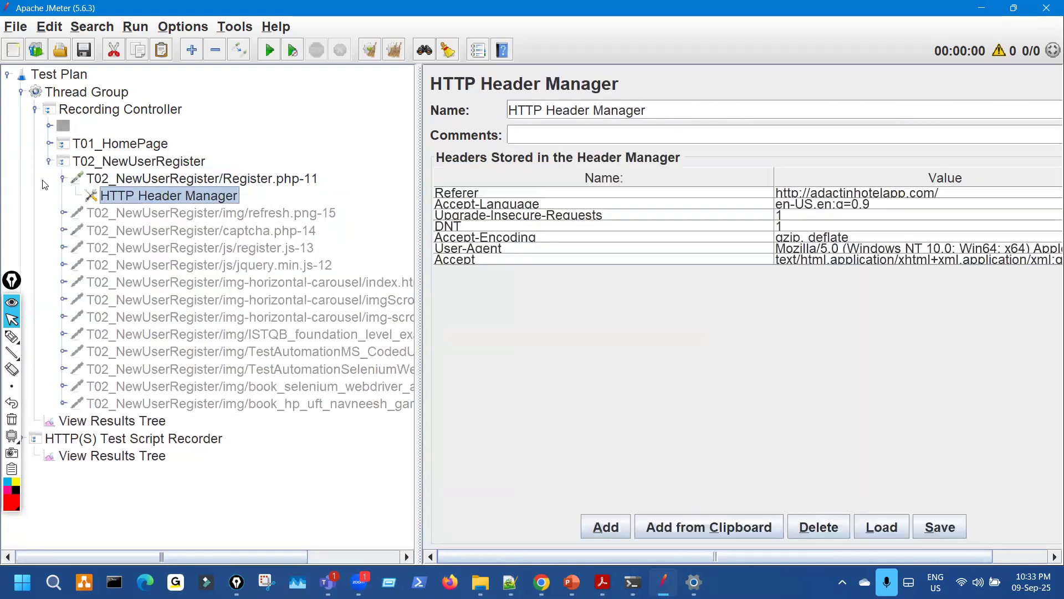
{"action": "left_click", "coordinate": [63, 178]}
{"action": "left_click", "coordinate": [49, 161]}
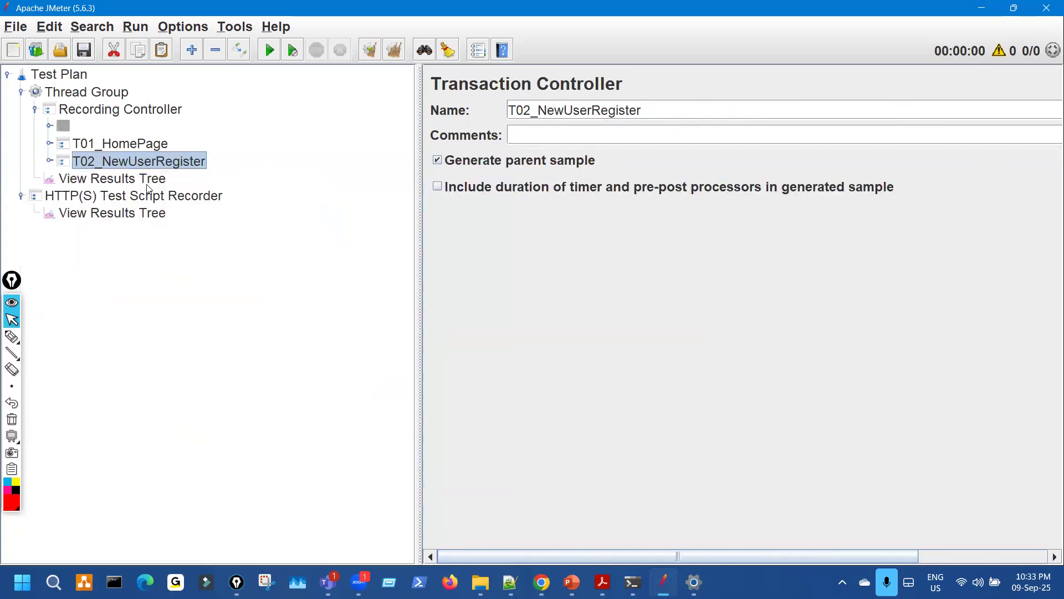
- Check the Thread Group's View Results Tree and both transaction controllers, giving the results view more width
{"action": "left_click", "coordinate": [134, 179]}
{"action": "left_click_drag", "start_coordinate": [405, 179], "coordinate": [255, 178]}
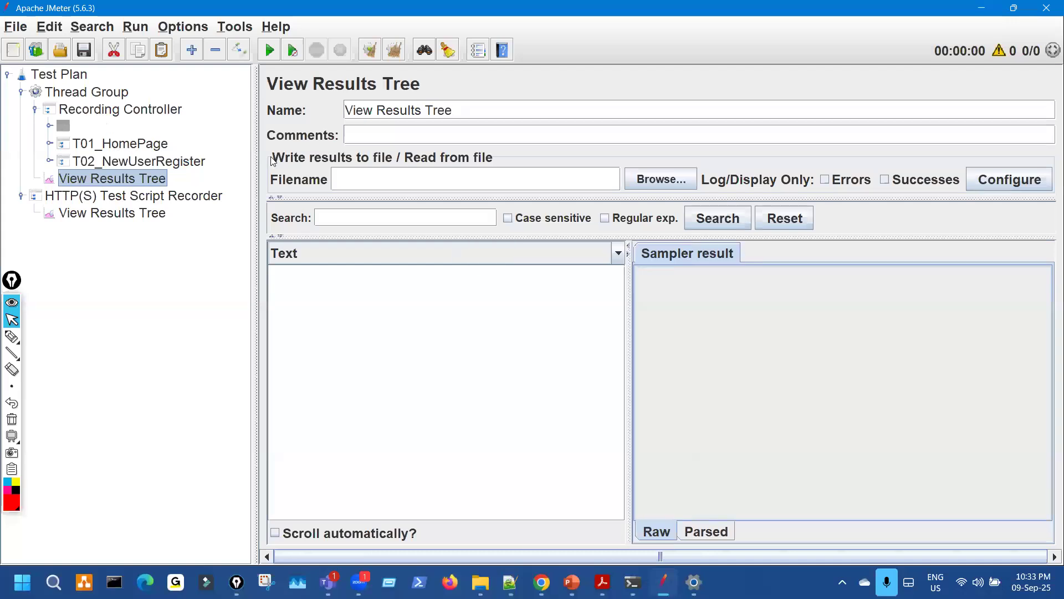
{"action": "left_click", "coordinate": [133, 145]}
{"action": "left_click", "coordinate": [160, 162]}
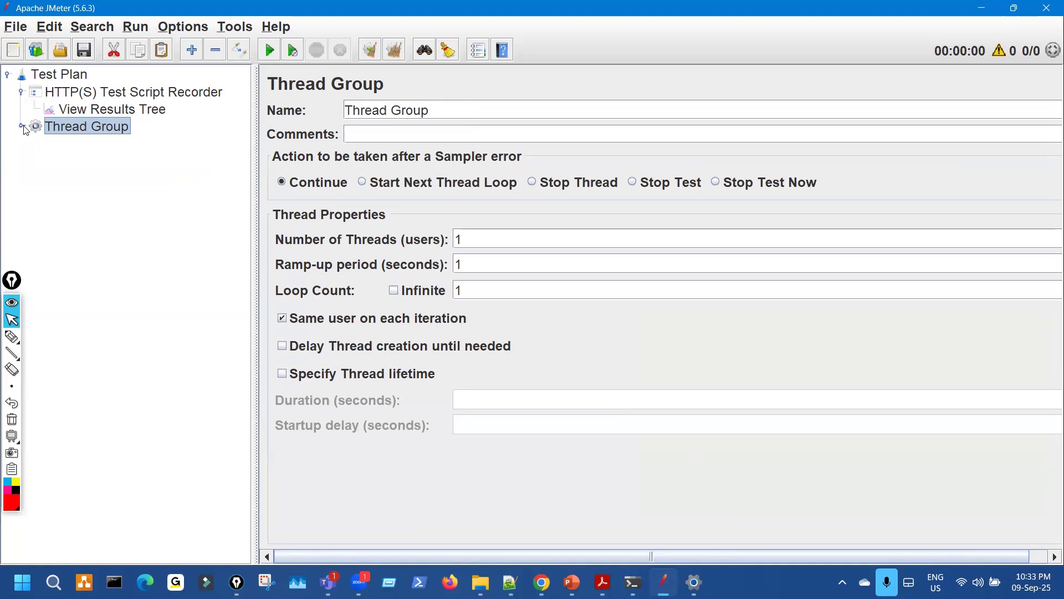
- Move the Recording Controller out of the Thread Group into the HTTP(S) Test Script Recorder
{"action": "left_click", "coordinate": [21, 126]}
{"action": "left_click", "coordinate": [114, 144]}
{"action": "key", "text": "Delete"}
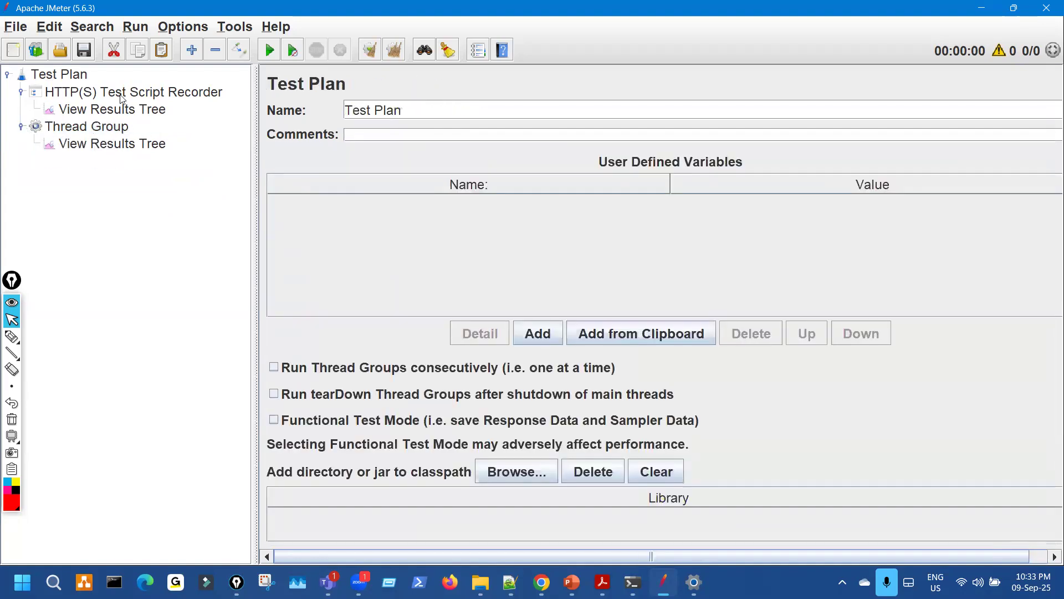
{"action": "left_click", "coordinate": [135, 94]}
{"action": "key", "text": "ctrl+v"}
{"action": "mouse_move", "coordinate": [131, 125]}
{"action": "left_mouse_down"}
{"action": "mouse_move", "coordinate": [144, 103]}
{"action": "mouse_move", "coordinate": [145, 119]}
{"action": "left_mouse_up"}
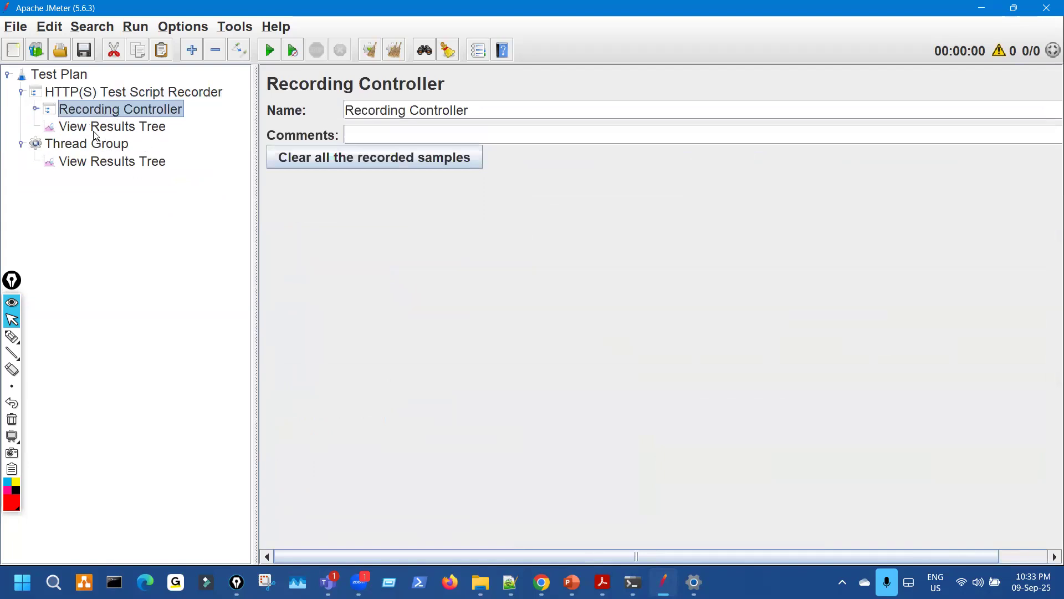
- Examine the Recording Controller's contents under the recorder, and compare the View Results Trees of the recorder and the Thread Group
{"action": "left_click", "coordinate": [36, 110]}
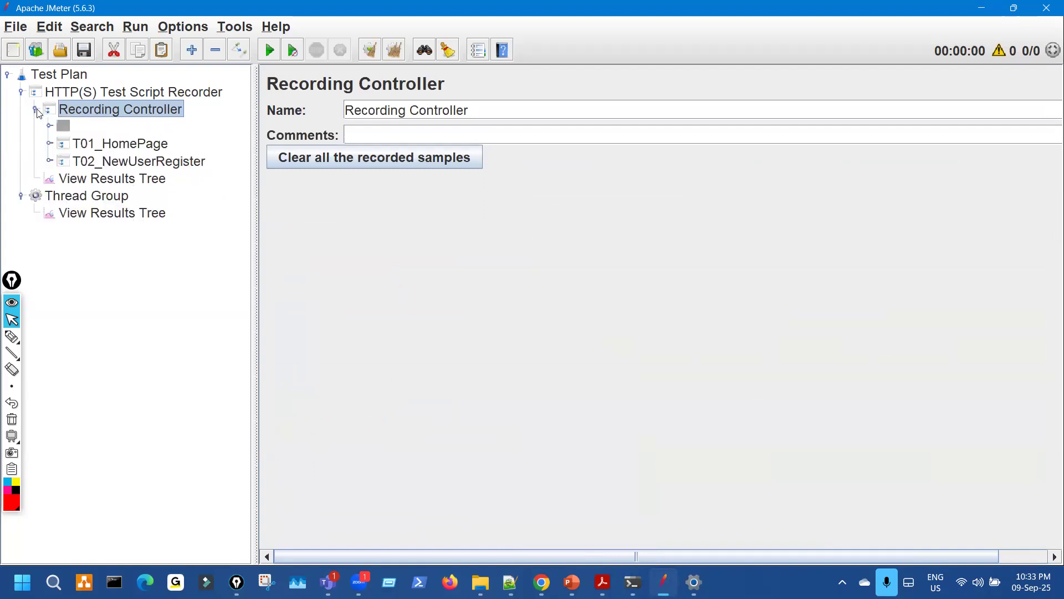
{"action": "left_click", "coordinate": [36, 109]}
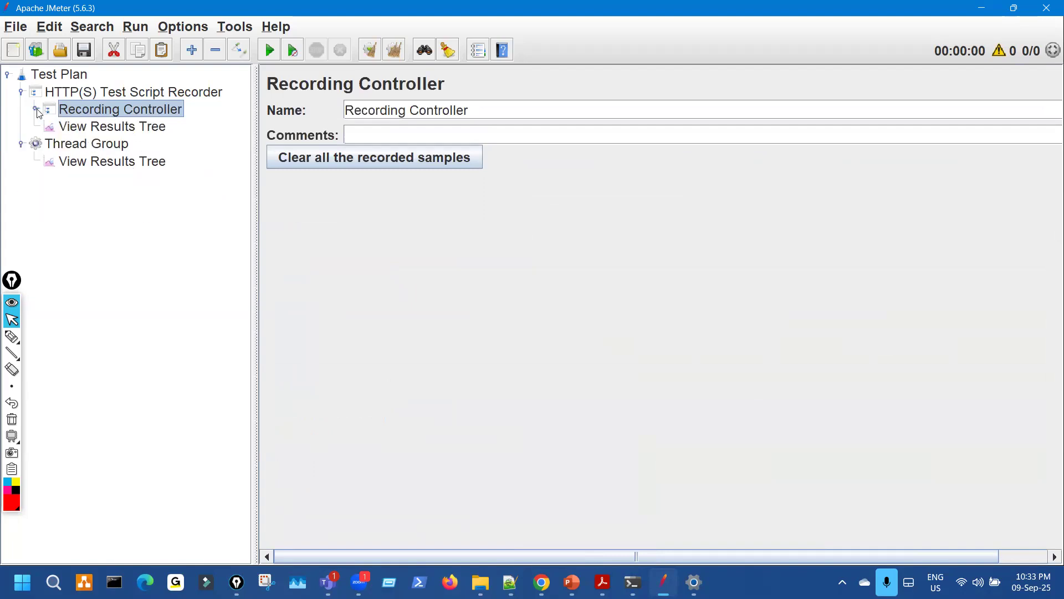
{"action": "left_click", "coordinate": [117, 125]}
{"action": "left_click", "coordinate": [114, 112]}
{"action": "left_click", "coordinate": [37, 110]}
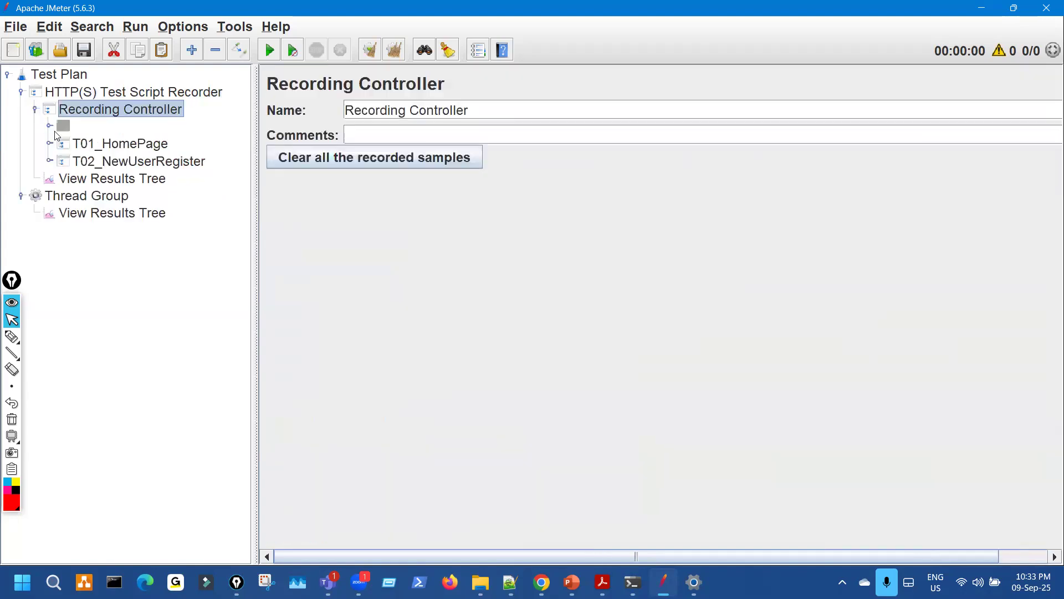
{"action": "left_click", "coordinate": [50, 144]}
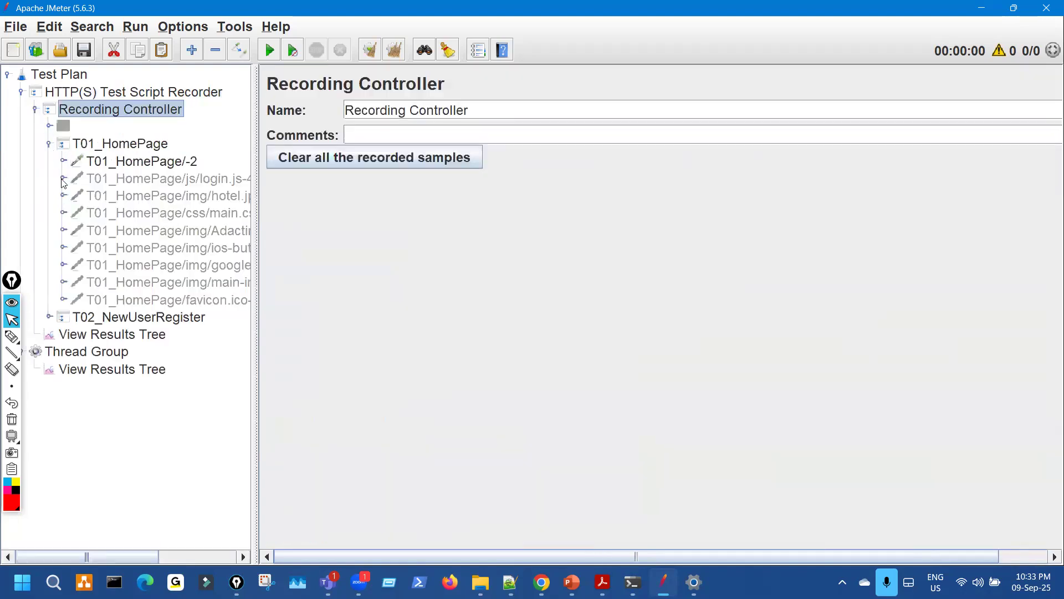
{"action": "left_click", "coordinate": [49, 317]}
{"action": "left_click", "coordinate": [50, 317]}
{"action": "left_click", "coordinate": [50, 144]}
{"action": "left_click", "coordinate": [127, 185]}
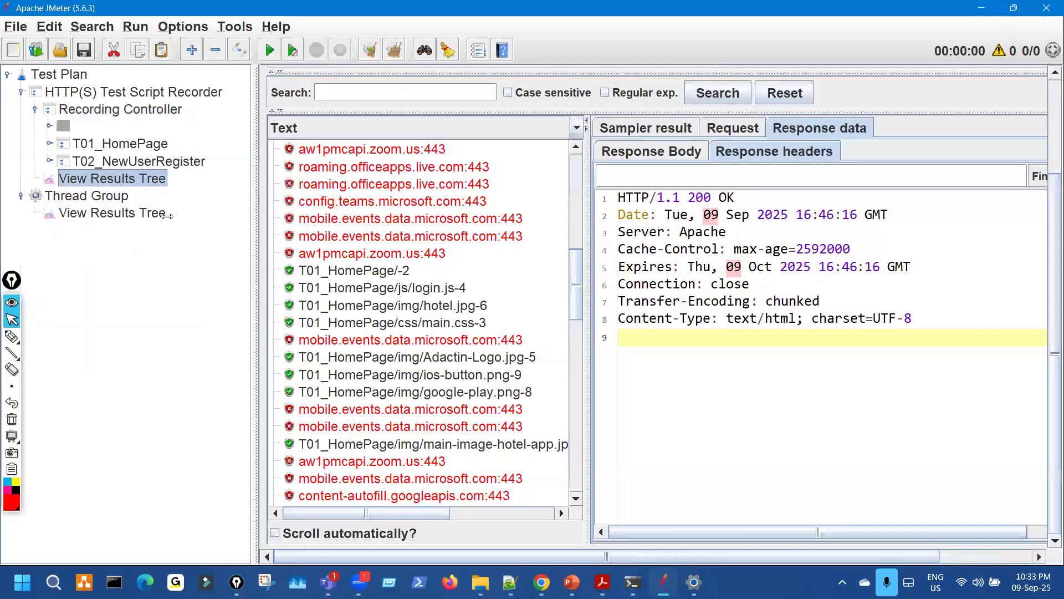
{"action": "left_click", "coordinate": [153, 210]}
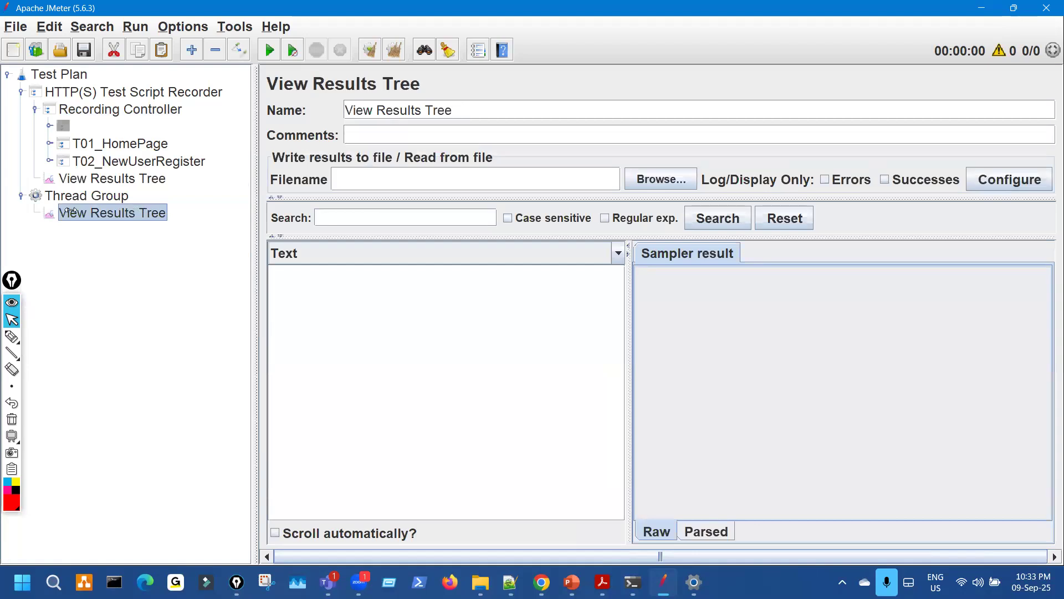
- Move the Thread Group above the HTTP(S) Test Script Recorder and return the Recording Controller to the Thread Group
{"action": "left_click", "coordinate": [20, 196]}
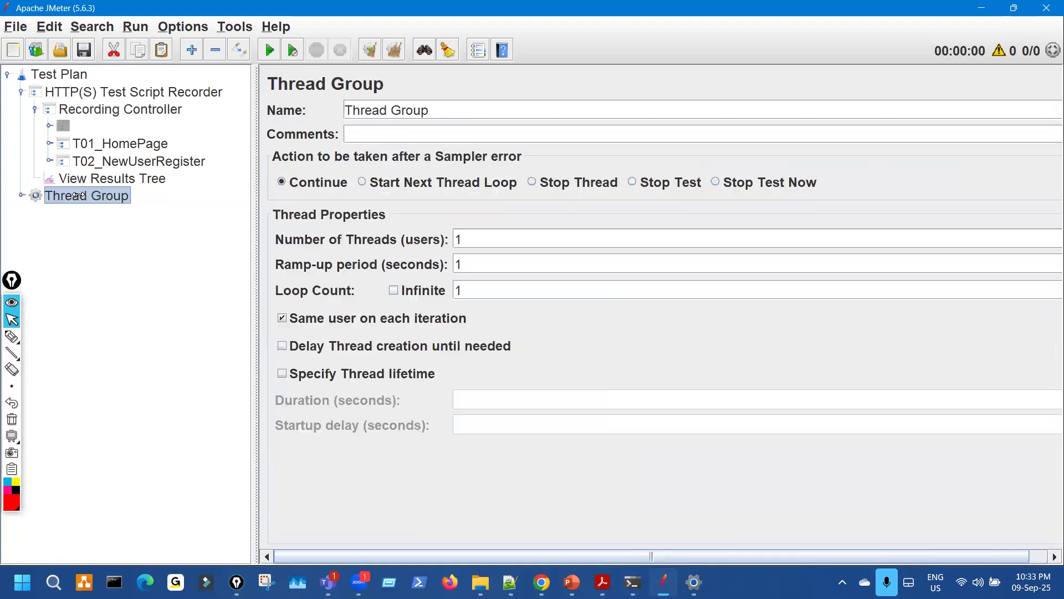
{"action": "left_click_drag", "start_coordinate": [99, 85], "coordinate": [102, 92]}
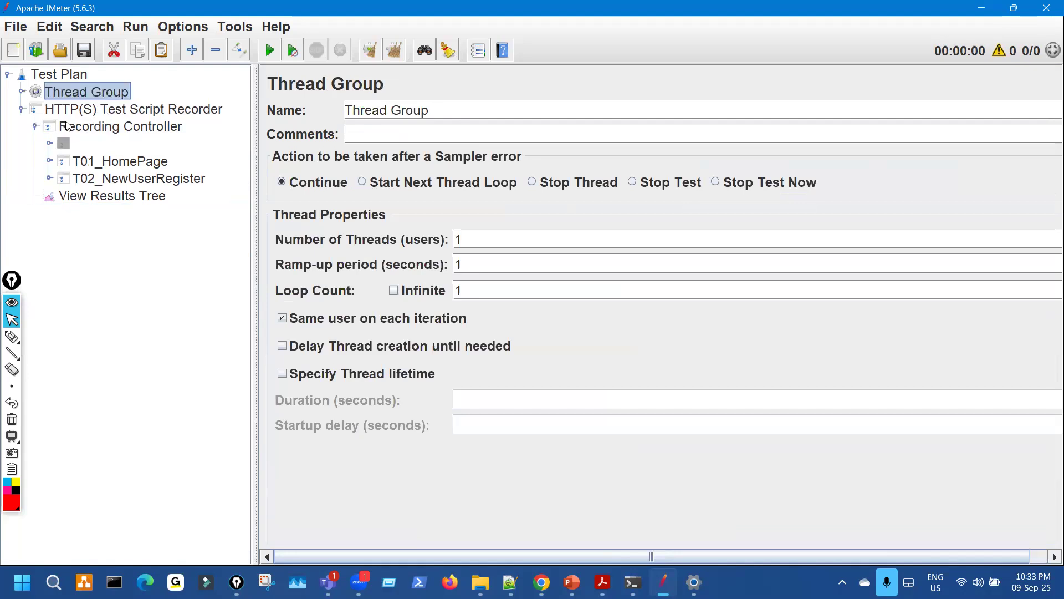
{"action": "left_click", "coordinate": [89, 109]}
{"action": "left_click", "coordinate": [88, 128]}
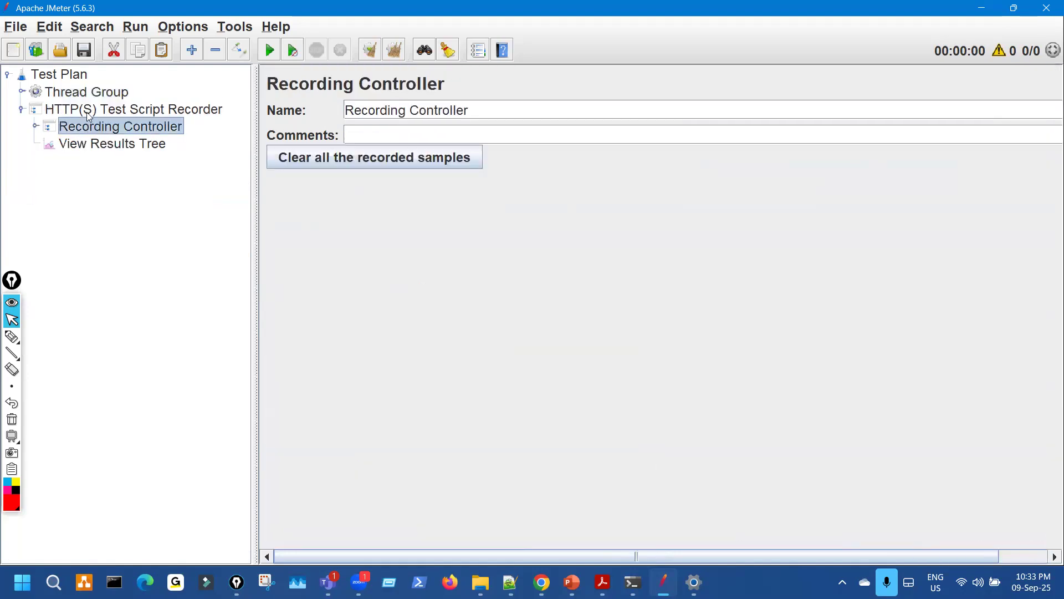
{"action": "left_click_drag", "start_coordinate": [88, 125], "coordinate": [89, 95]}
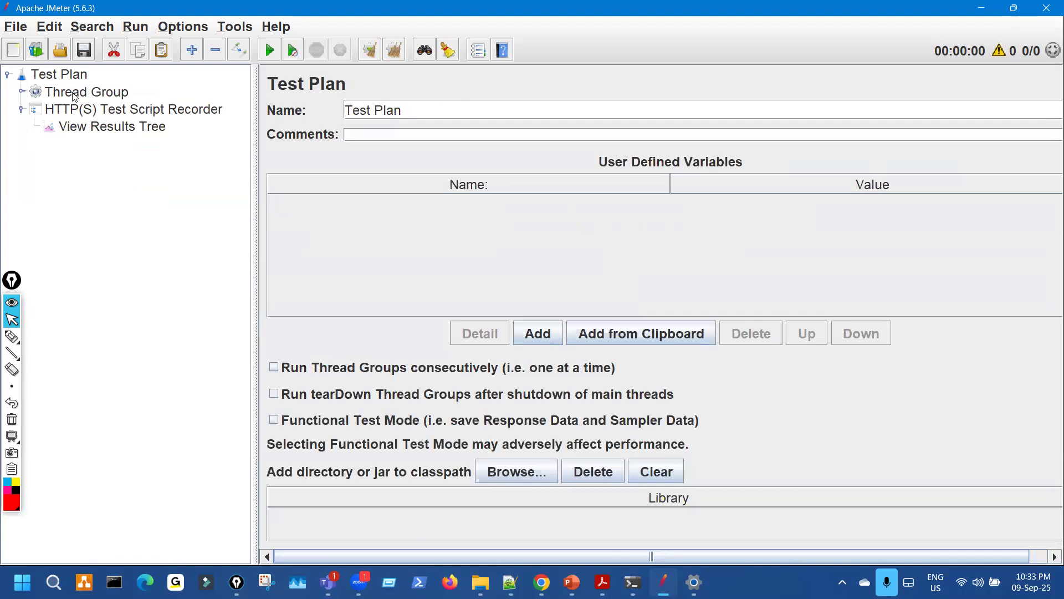
{"action": "left_click", "coordinate": [75, 94]}
{"action": "left_click", "coordinate": [21, 92]}
{"action": "left_click_drag", "start_coordinate": [109, 128], "coordinate": [123, 104]}
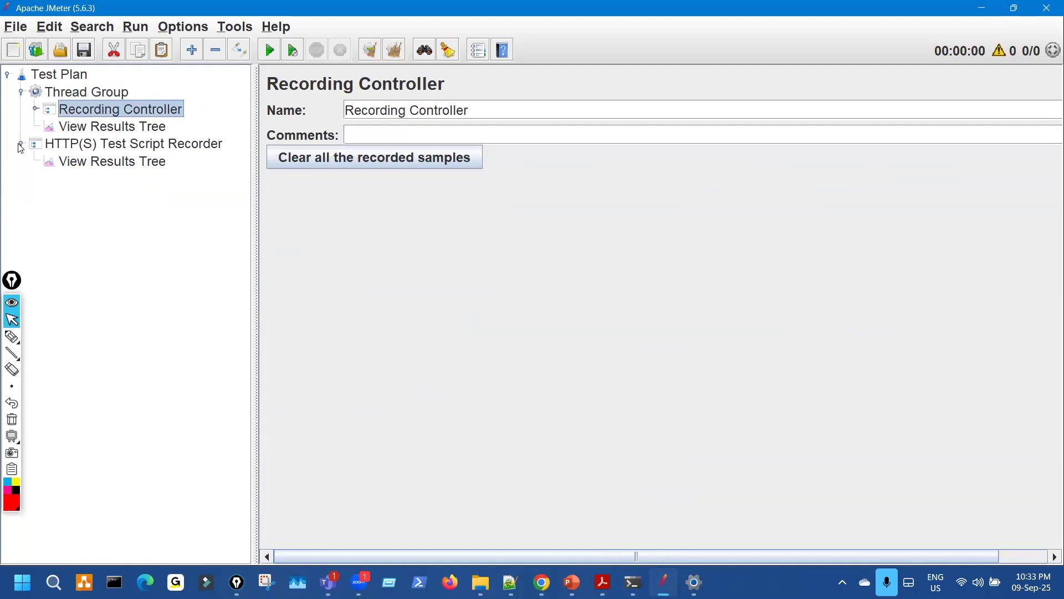
- Review the Thread Group's controllers, the HTTP(S) Test Script Recorder settings, and the recorder's View Results Tree
{"action": "left_click", "coordinate": [21, 145]}
{"action": "left_click", "coordinate": [22, 92]}
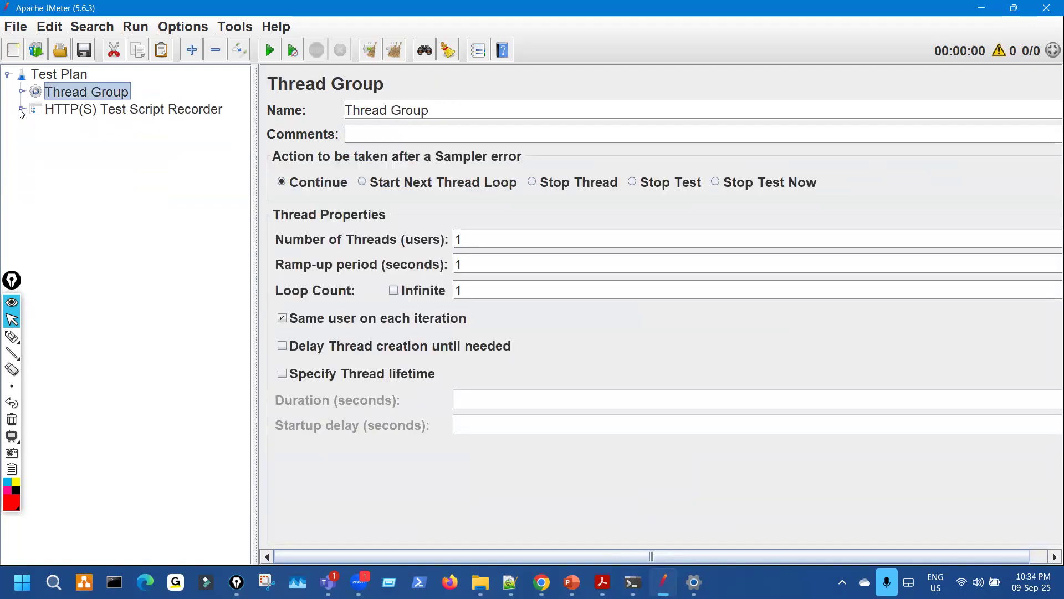
{"action": "left_click_drag", "start_coordinate": [49, 111], "coordinate": [91, 87]}
{"action": "left_click", "coordinate": [75, 118]}
{"action": "left_click", "coordinate": [21, 93]}
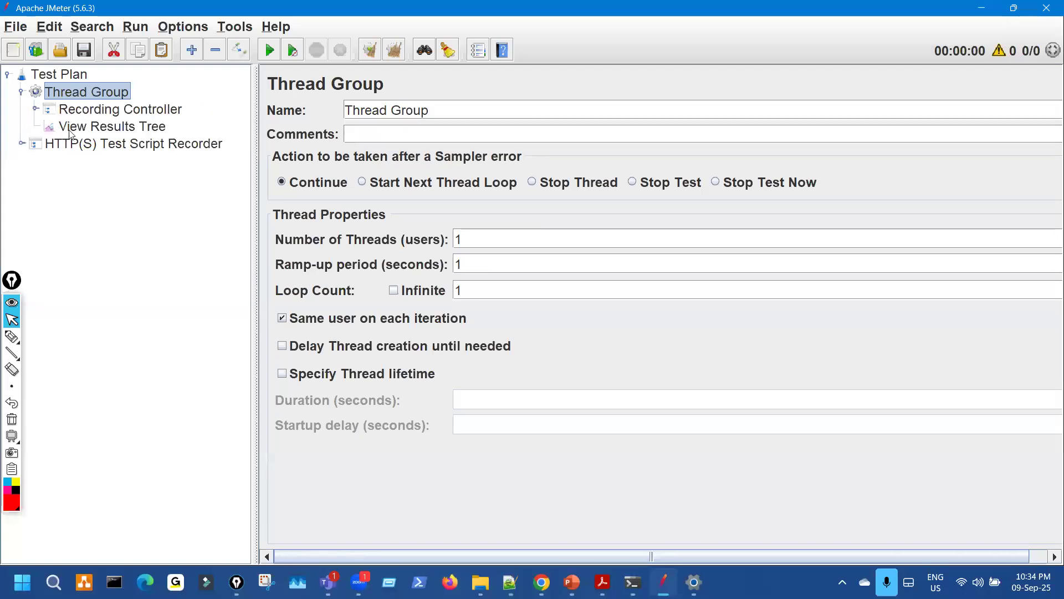
{"action": "left_click", "coordinate": [33, 110]}
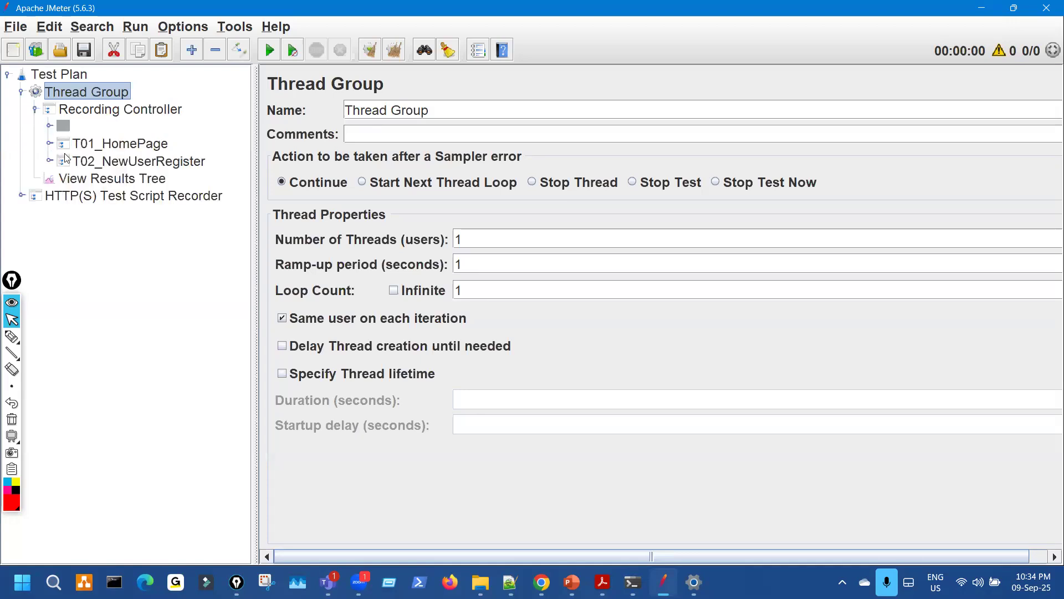
{"action": "left_click", "coordinate": [25, 201]}
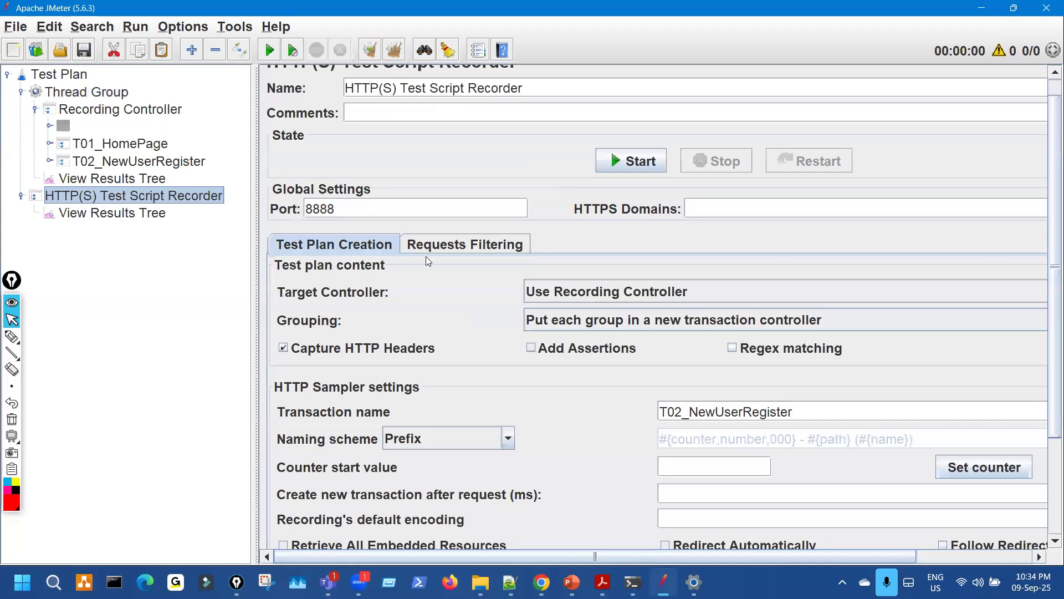
{"action": "key", "text": "Down"}
{"action": "left_click", "coordinate": [23, 197]}
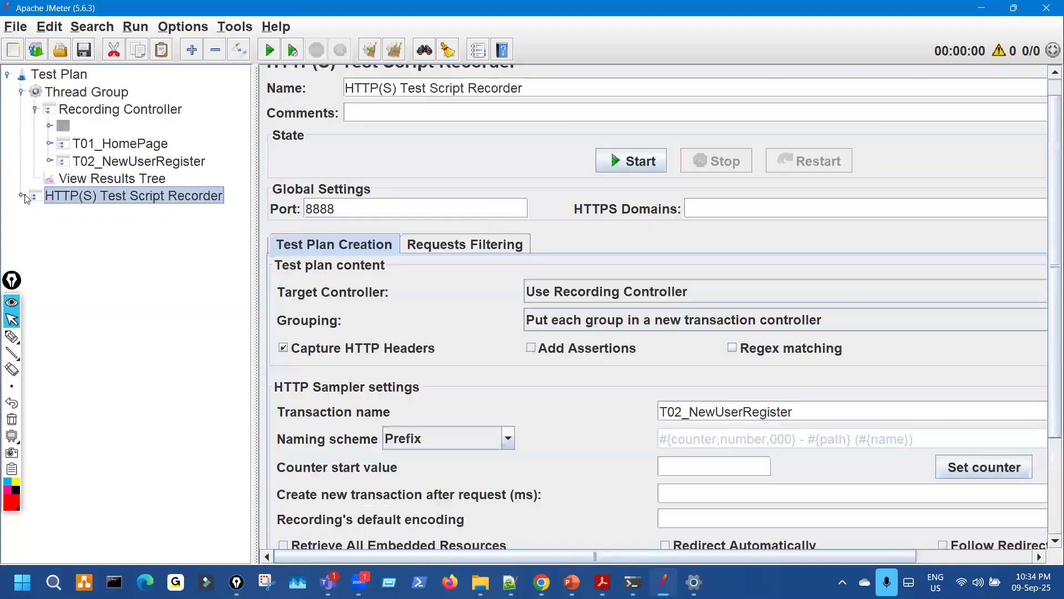
{"action": "key", "text": "Right"}
{"action": "key", "text": "Down"}
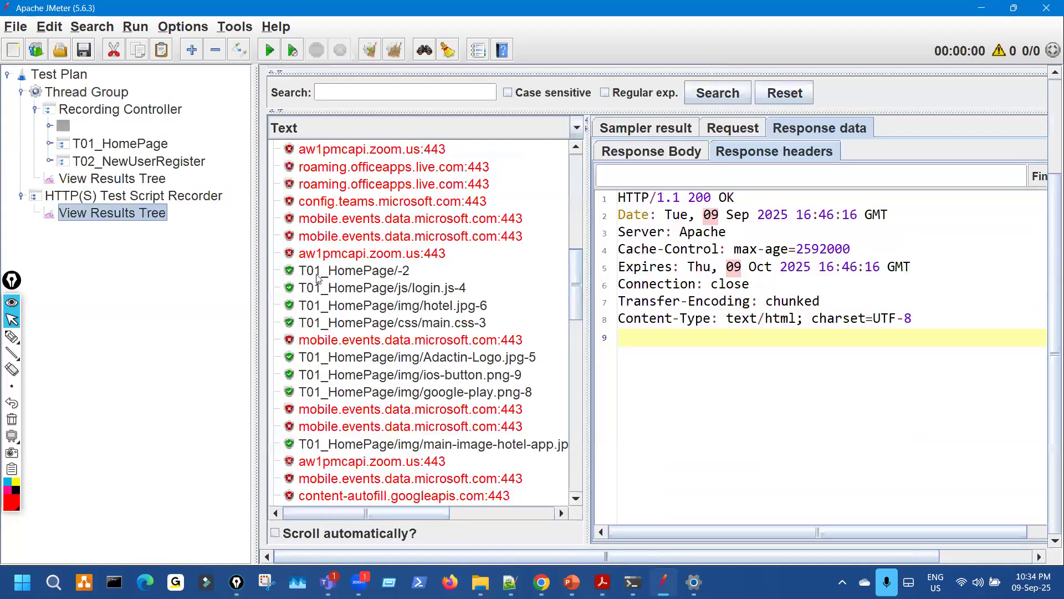
{"action": "left_click", "coordinate": [23, 197]}
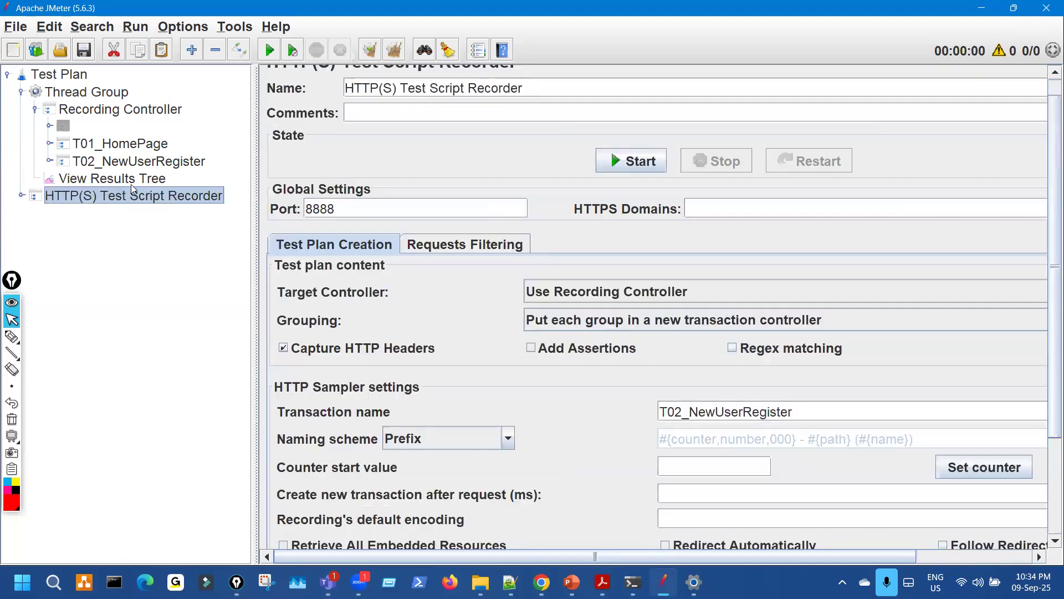
- Run the test without saving the test plan, with the Thread Group's View Results Tree open
{"action": "left_click", "coordinate": [131, 184]}
{"action": "left_click", "coordinate": [110, 96]}
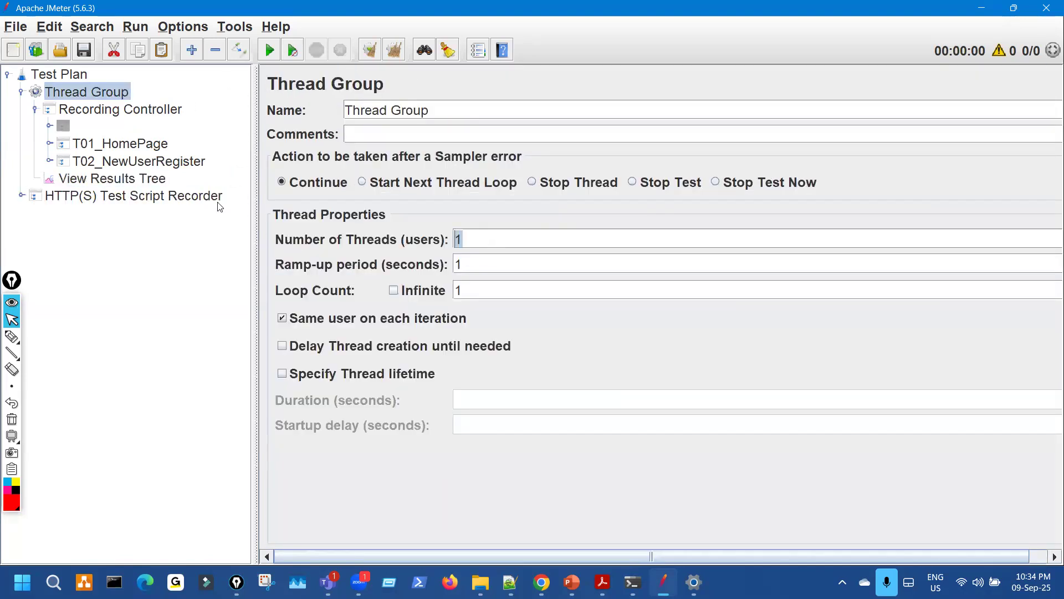
{"action": "left_click", "coordinate": [152, 180]}
{"action": "left_click", "coordinate": [267, 51]}
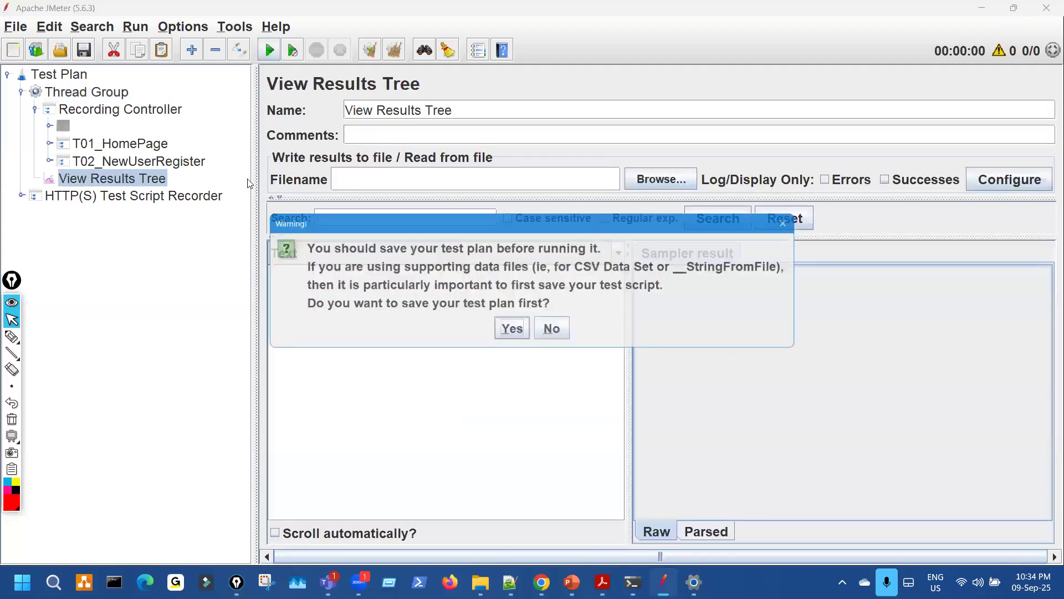
{"action": "left_click", "coordinate": [553, 331]}
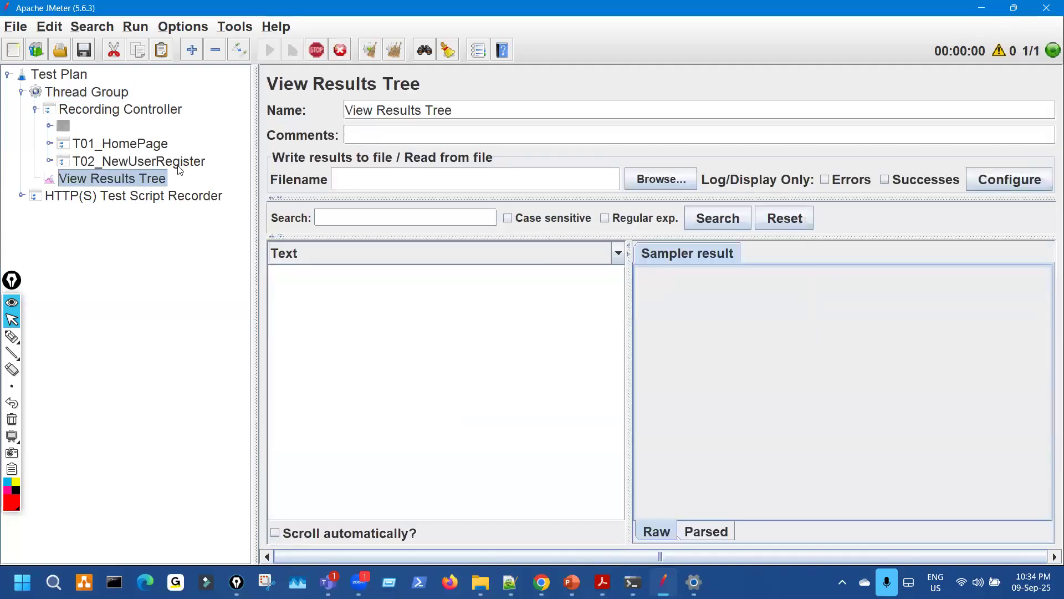
- Examine the T01_HomePage/-2 sample's request body and headers, response body and headers, and sampler result
{"action": "left_click_drag", "start_coordinate": [540, 353], "coordinate": [392, 322]}
{"action": "left_click", "coordinate": [266, 275]}
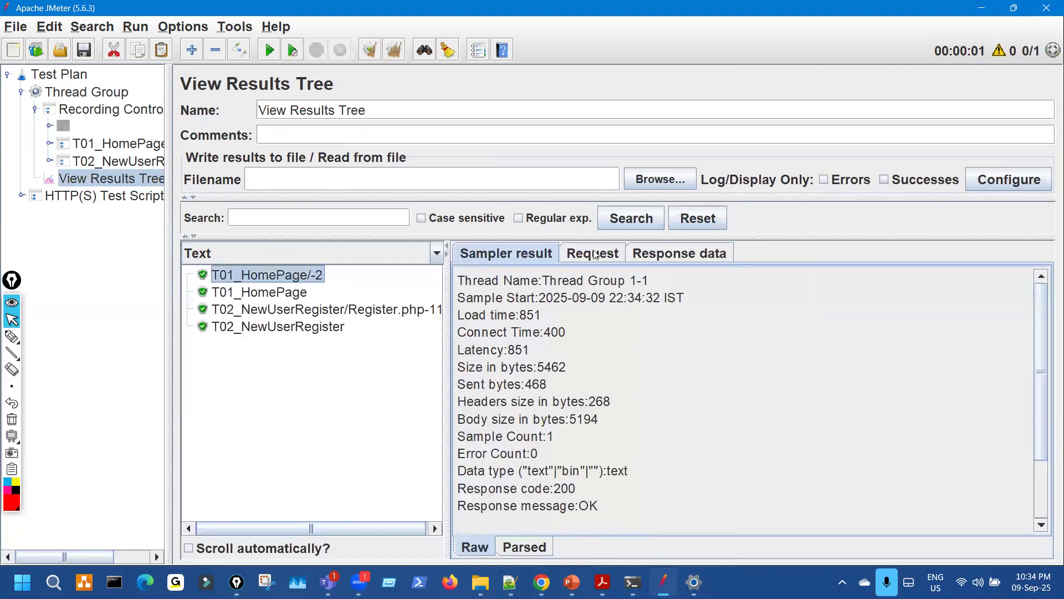
{"action": "left_click", "coordinate": [592, 253]}
{"action": "left_click_drag", "start_coordinate": [511, 331], "coordinate": [722, 328]}
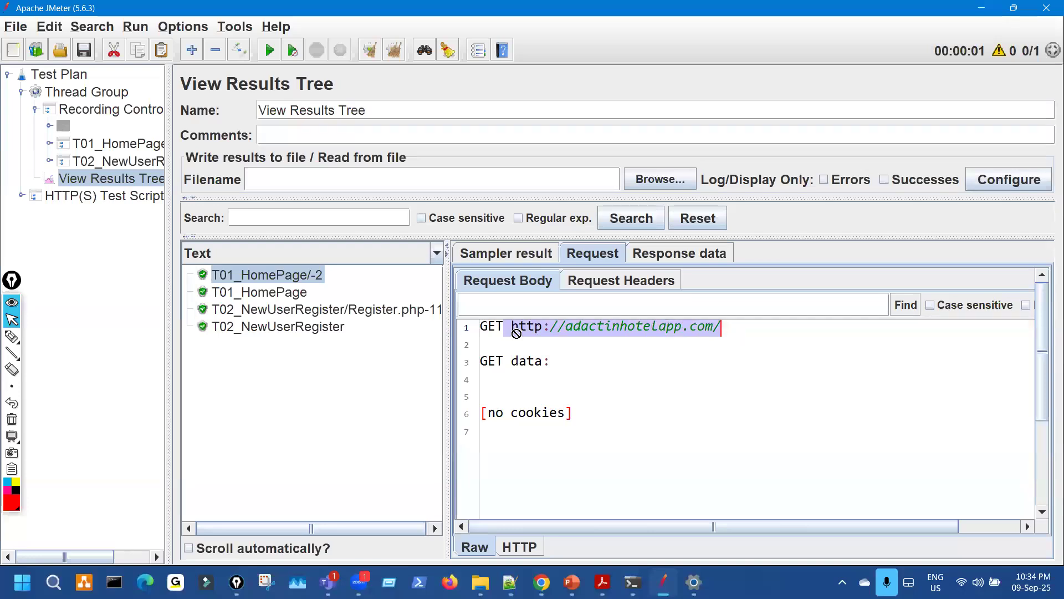
{"action": "left_click", "coordinate": [607, 289]}
{"action": "left_click_drag", "start_coordinate": [534, 327], "coordinate": [565, 413]}
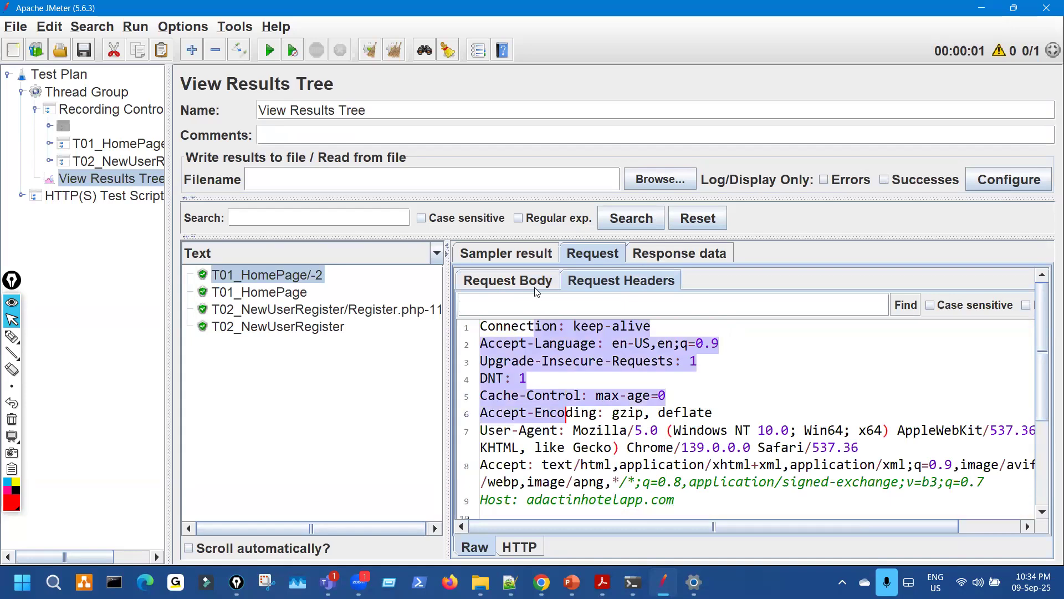
{"action": "left_click", "coordinate": [654, 257]}
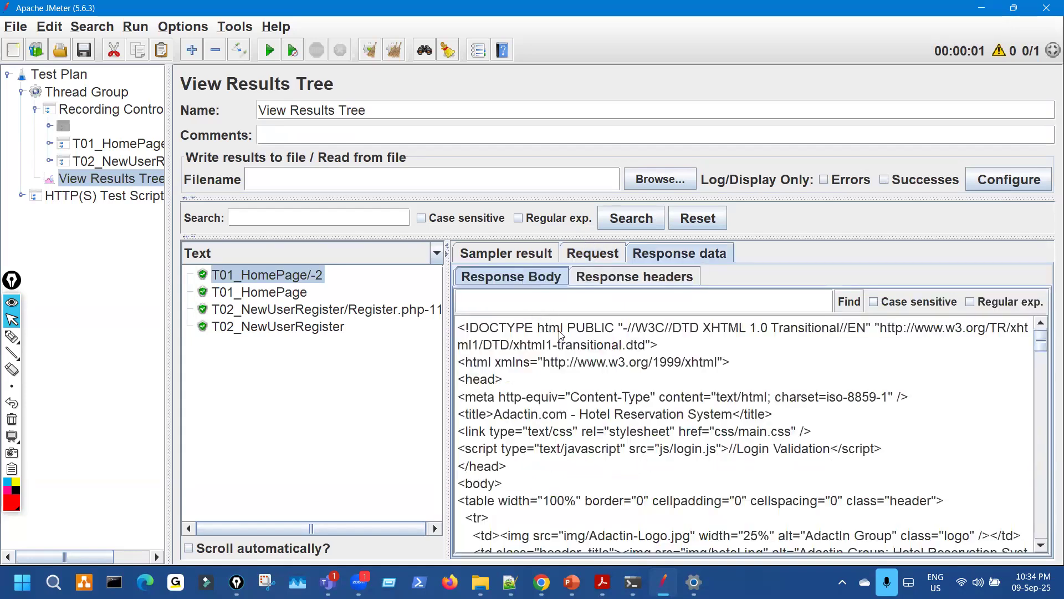
{"action": "left_click_drag", "start_coordinate": [560, 339], "coordinate": [592, 435]}
{"action": "left_click", "coordinate": [625, 280]}
{"action": "left_click", "coordinate": [503, 256]}
- Annotate the T01_HomePage/-2 entry, its load time and metrics, and the result section headings, and clear the drawings
{"action": "left_click", "coordinate": [13, 337]}
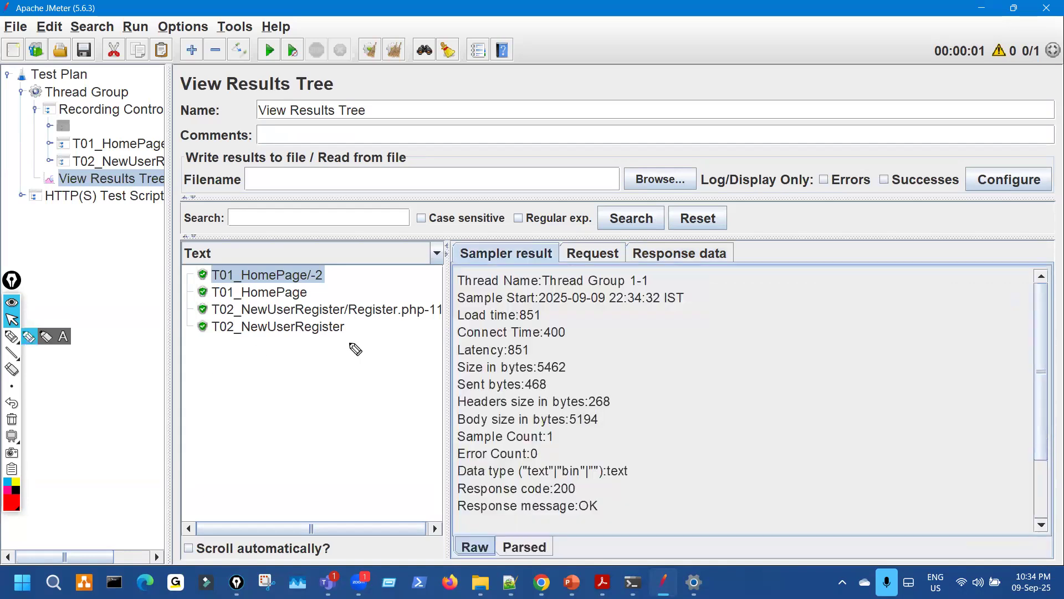
{"action": "left_click_drag", "start_coordinate": [524, 303], "coordinate": [522, 308]}
{"action": "mouse_move", "coordinate": [746, 422]}
{"action": "left_mouse_down"}
{"action": "mouse_move", "coordinate": [814, 399]}
{"action": "mouse_move", "coordinate": [831, 355]}
{"action": "left_mouse_up"}
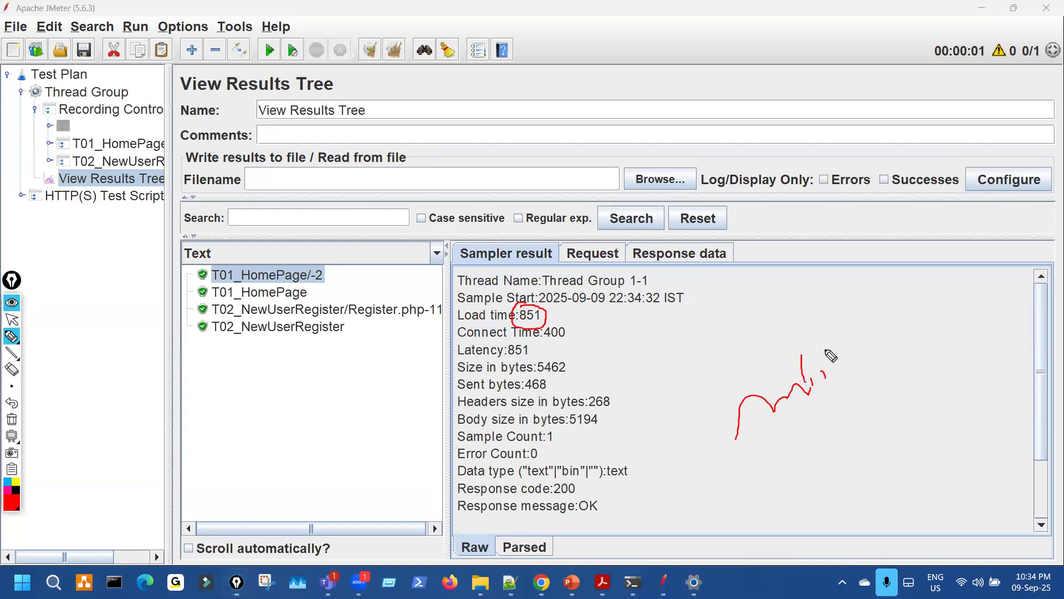
{"action": "mouse_move", "coordinate": [317, 263]}
{"action": "left_mouse_down"}
{"action": "mouse_move", "coordinate": [310, 287]}
{"action": "mouse_move", "coordinate": [322, 262]}
{"action": "left_mouse_up"}
{"action": "left_click_drag", "start_coordinate": [478, 260], "coordinate": [542, 256]}
{"action": "left_click_drag", "start_coordinate": [614, 242], "coordinate": [627, 259]}
{"action": "mouse_move", "coordinate": [518, 269]}
{"action": "left_mouse_down"}
{"action": "mouse_move", "coordinate": [548, 317]}
{"action": "mouse_move", "coordinate": [519, 422]}
{"action": "mouse_move", "coordinate": [532, 372]}
{"action": "left_mouse_up"}
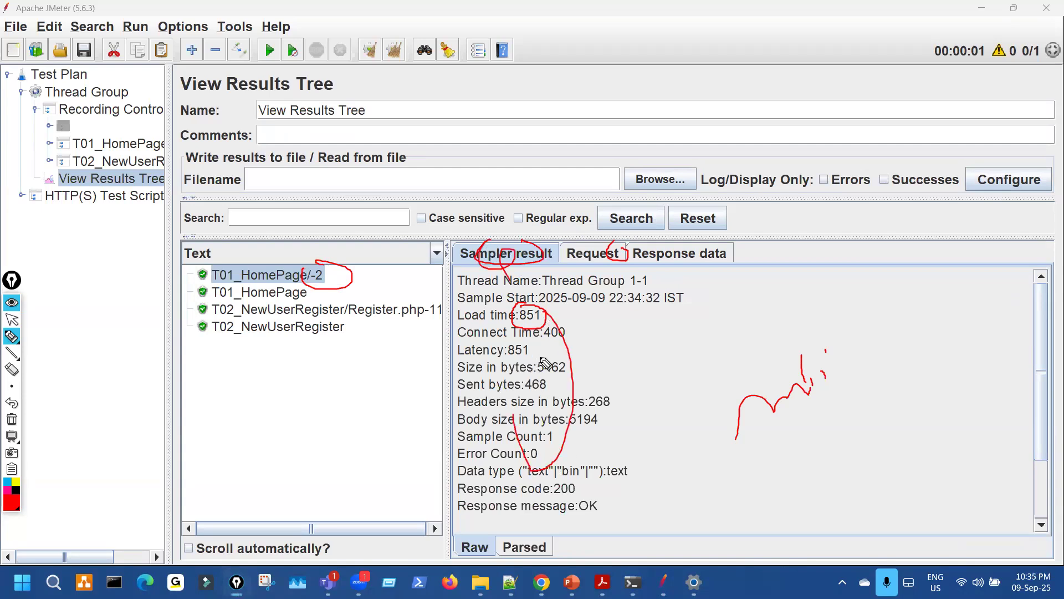
{"action": "key", "text": "ctrl+shift+7"}
{"action": "key", "text": "ctrl+shift+2"}
- Recheck the T01_HomePage/-2 sample's request headers, response headers and body, and sampler result
{"action": "left_click", "coordinate": [592, 259]}
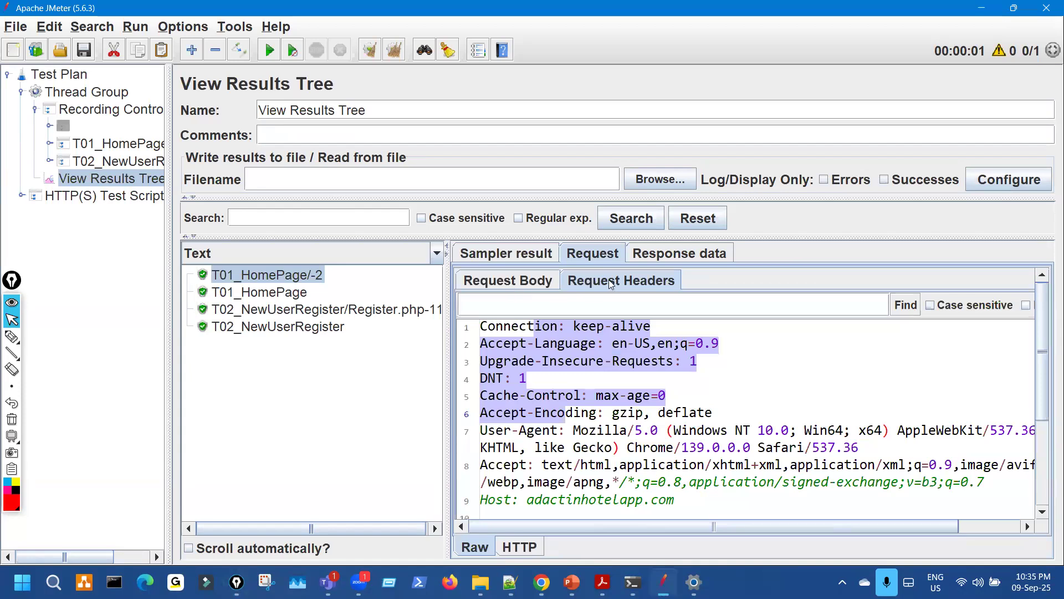
{"action": "left_click", "coordinate": [663, 252]}
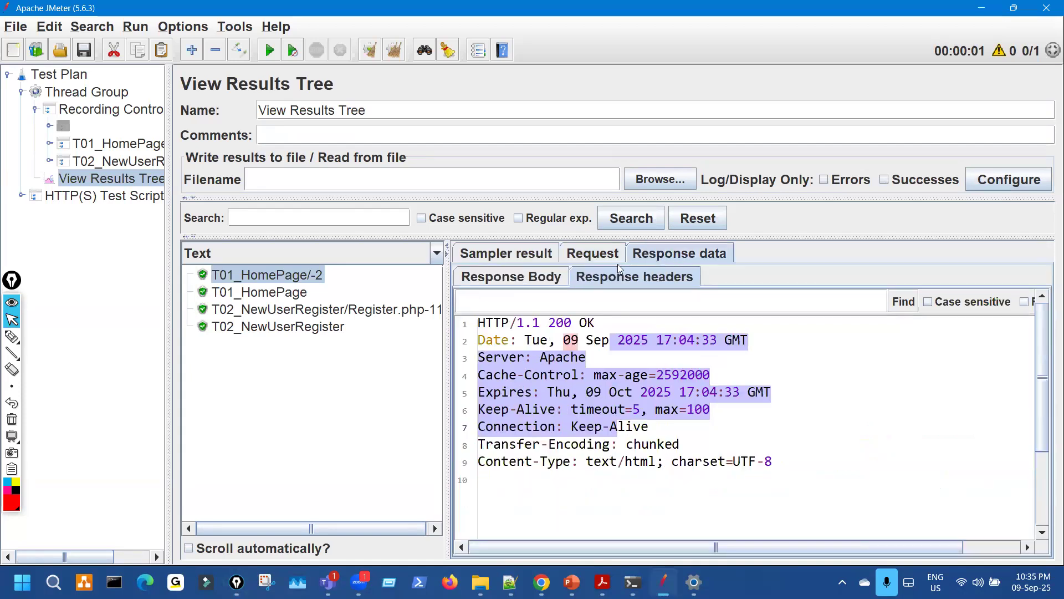
{"action": "left_click", "coordinate": [526, 278]}
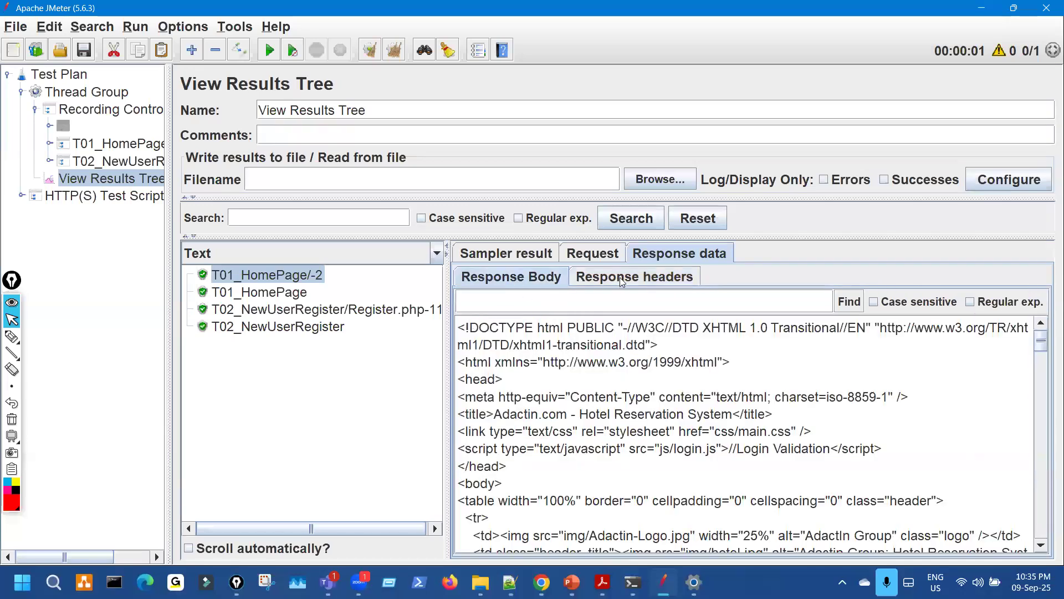
{"action": "left_click", "coordinate": [520, 256]}
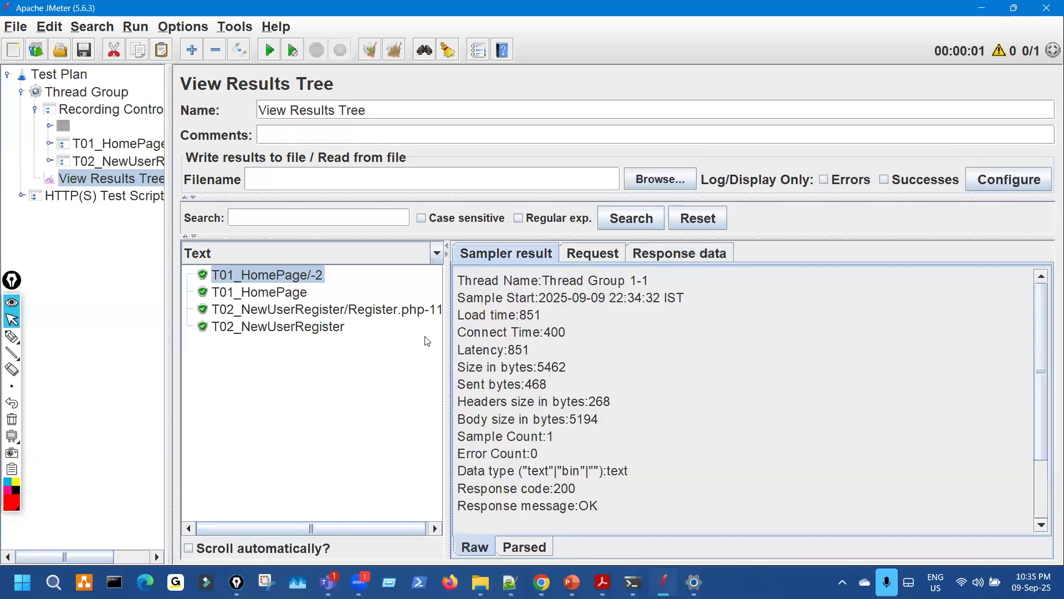
- Examine the T02_NewUserRegister/Register.php-11 sample's sampler result, request body, and response body and headers
{"action": "left_click_drag", "start_coordinate": [445, 333], "coordinate": [497, 329]}
{"action": "left_click", "coordinate": [327, 308]}
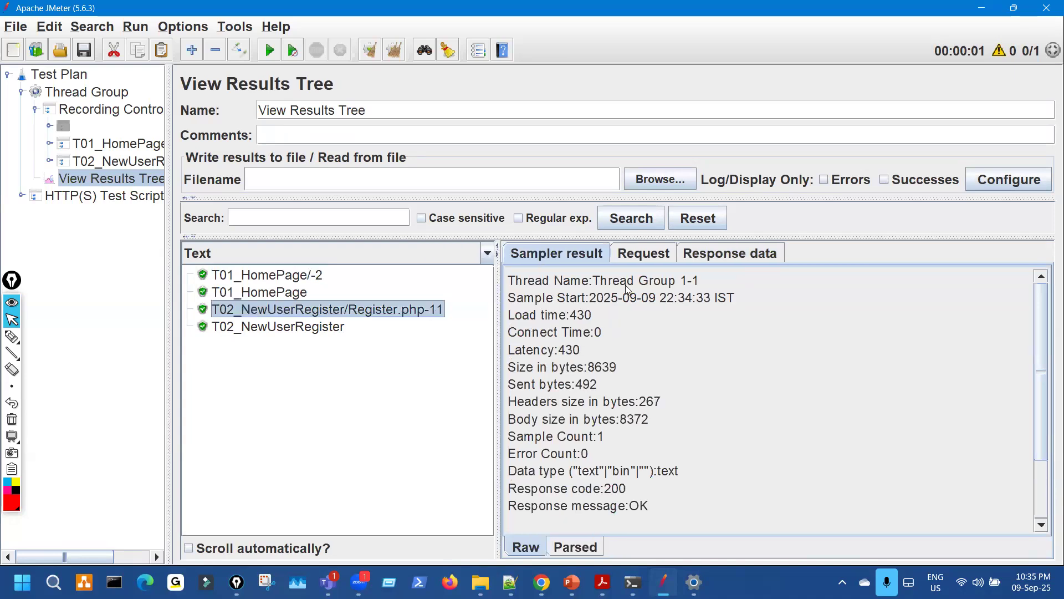
{"action": "left_click", "coordinate": [645, 259]}
{"action": "left_click", "coordinate": [558, 279]}
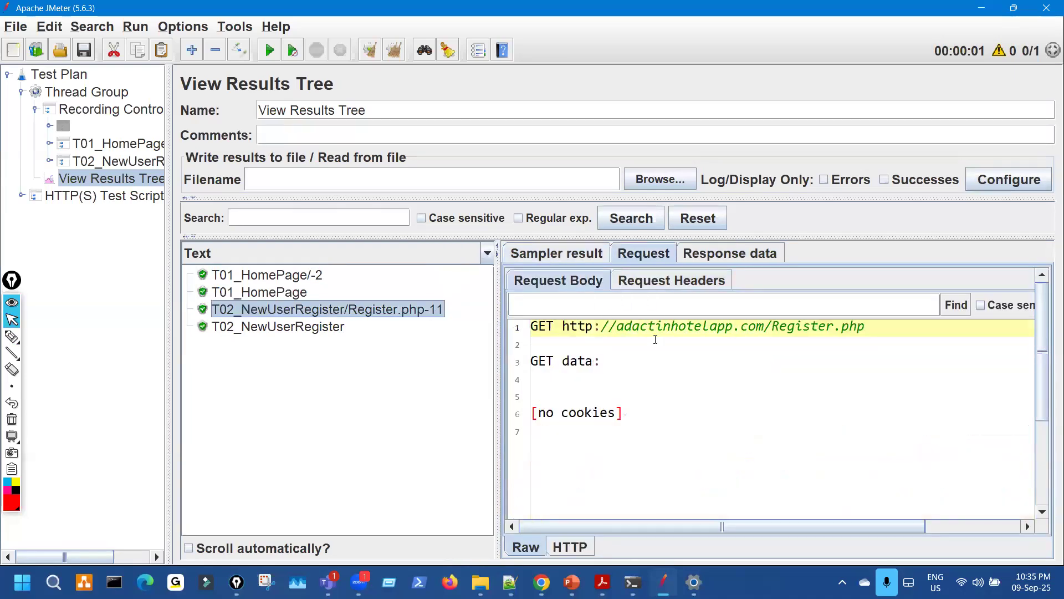
{"action": "left_click", "coordinate": [730, 254]}
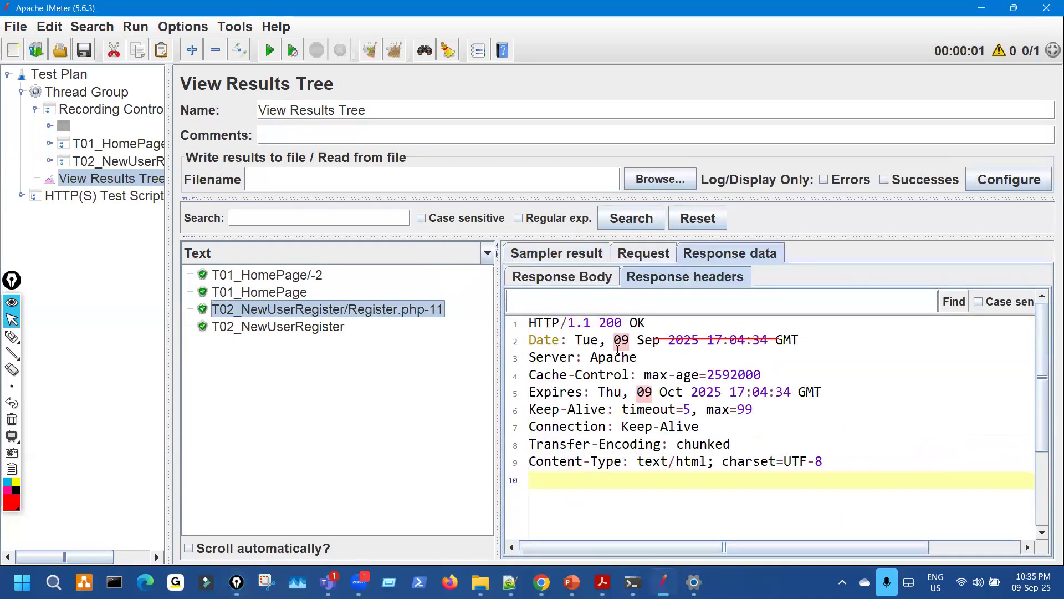
{"action": "left_click", "coordinate": [562, 277]}
{"action": "key", "text": "ctrl+shift+3"}
{"action": "left_click_drag", "start_coordinate": [663, 392], "coordinate": [672, 386]}
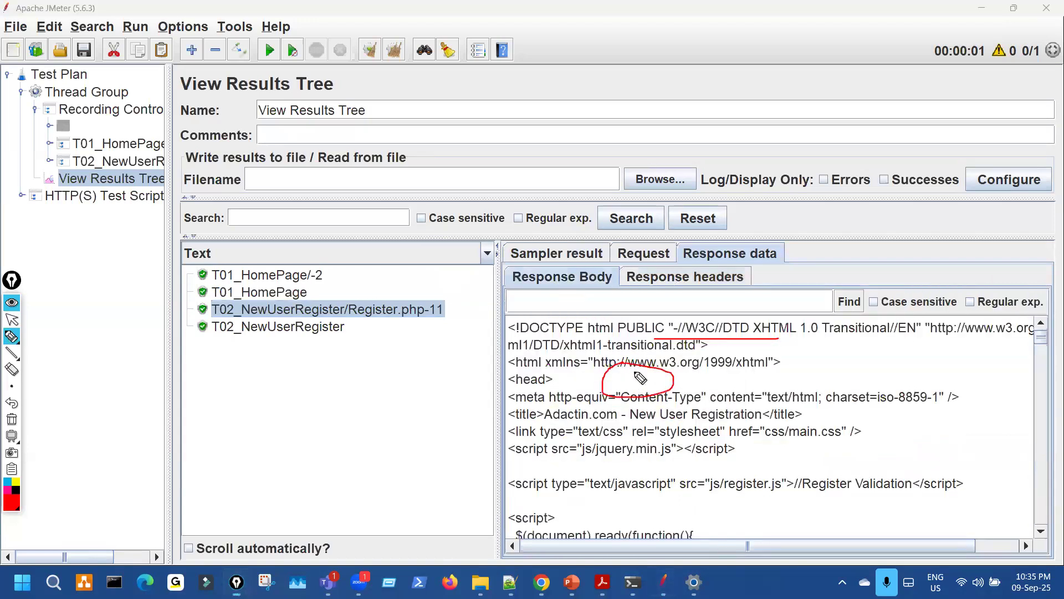
{"action": "key", "text": "ctrl+shift+7"}
{"action": "key", "text": "ctrl+shift+2"}
{"action": "left_click", "coordinate": [669, 282]}
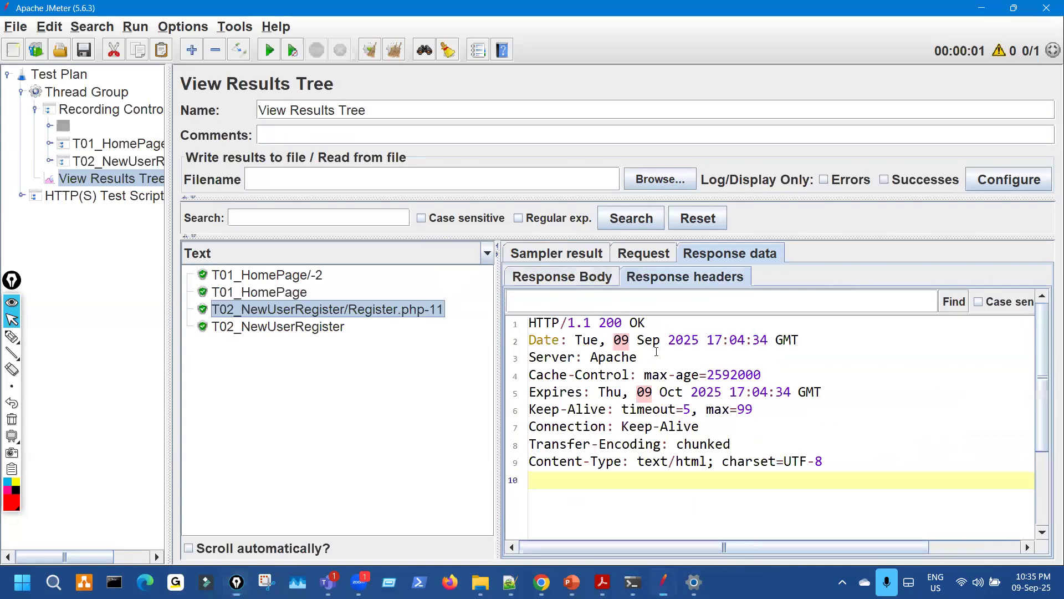
{"action": "left_click", "coordinate": [641, 254]}
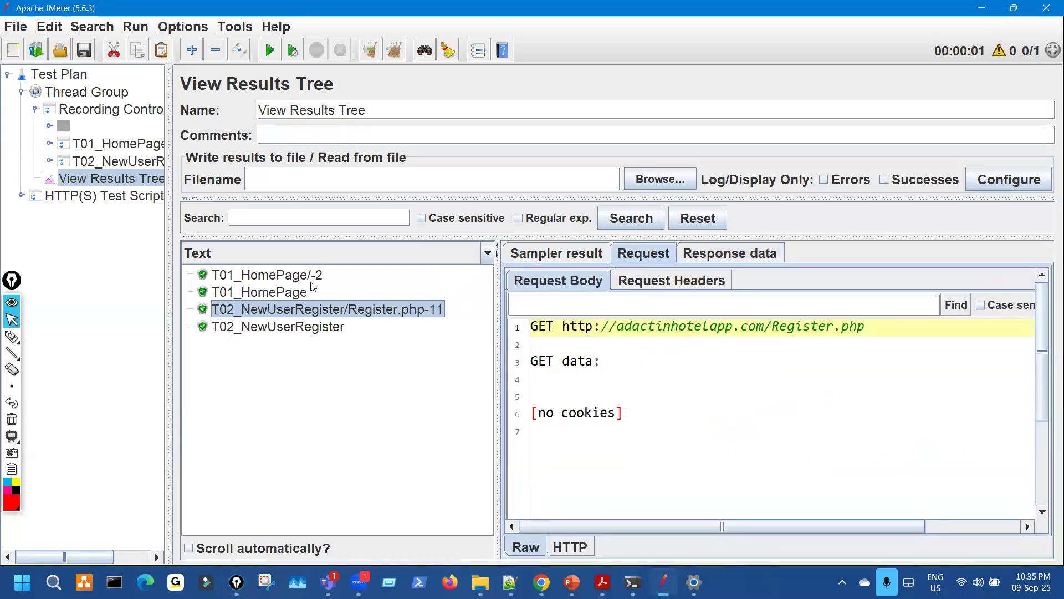
- Expand the T01_HomePage and T02_NewUserRegister controllers and widen the test plan tree to compare their requests with the results
{"action": "left_click_drag", "start_coordinate": [288, 177], "coordinate": [298, 177]}
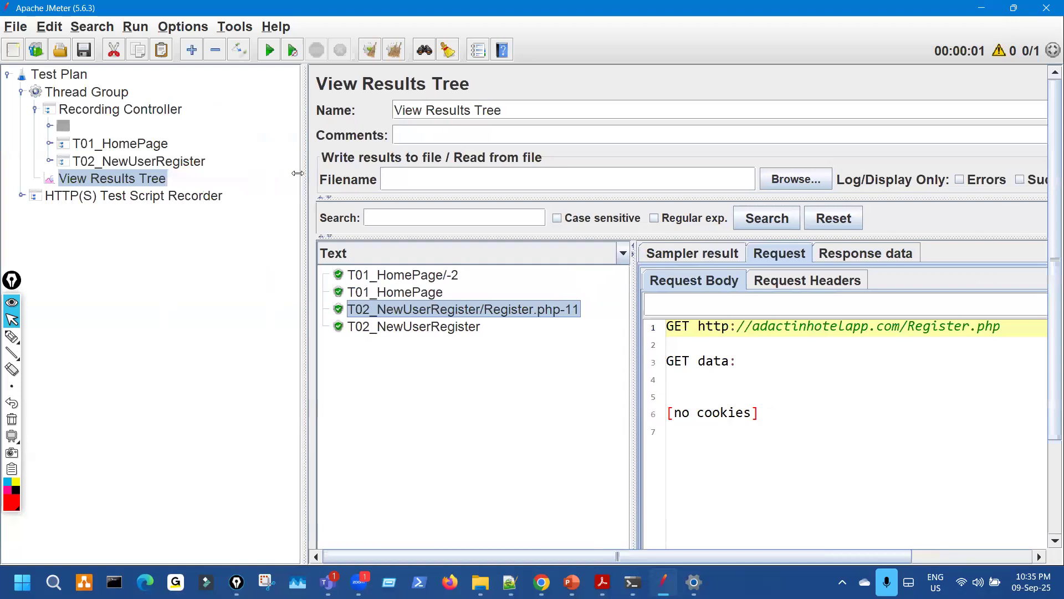
{"action": "mouse_move", "coordinate": [12, 339]}
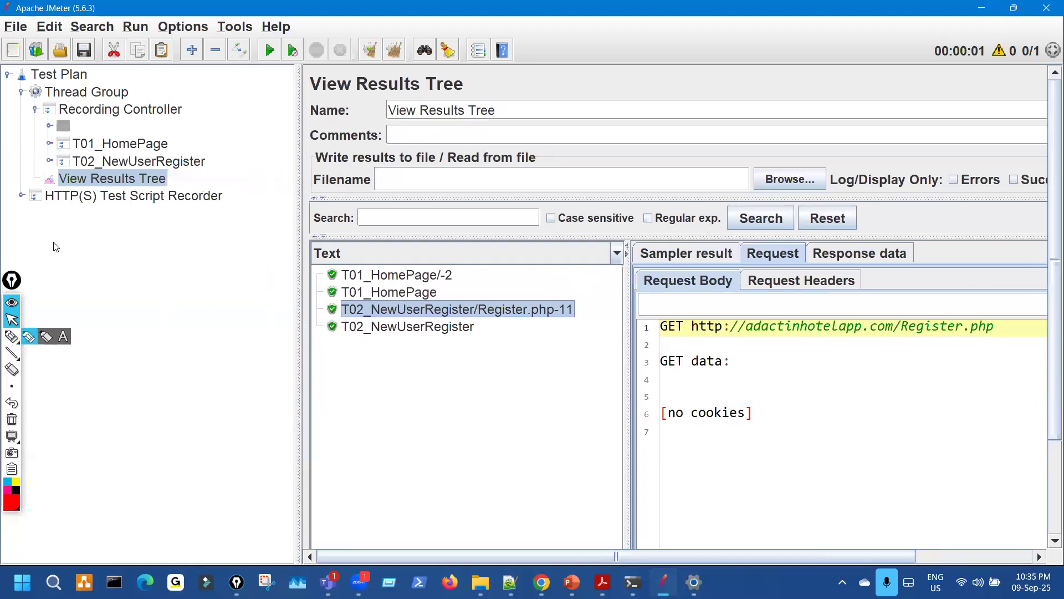
{"action": "left_click", "coordinate": [49, 144]}
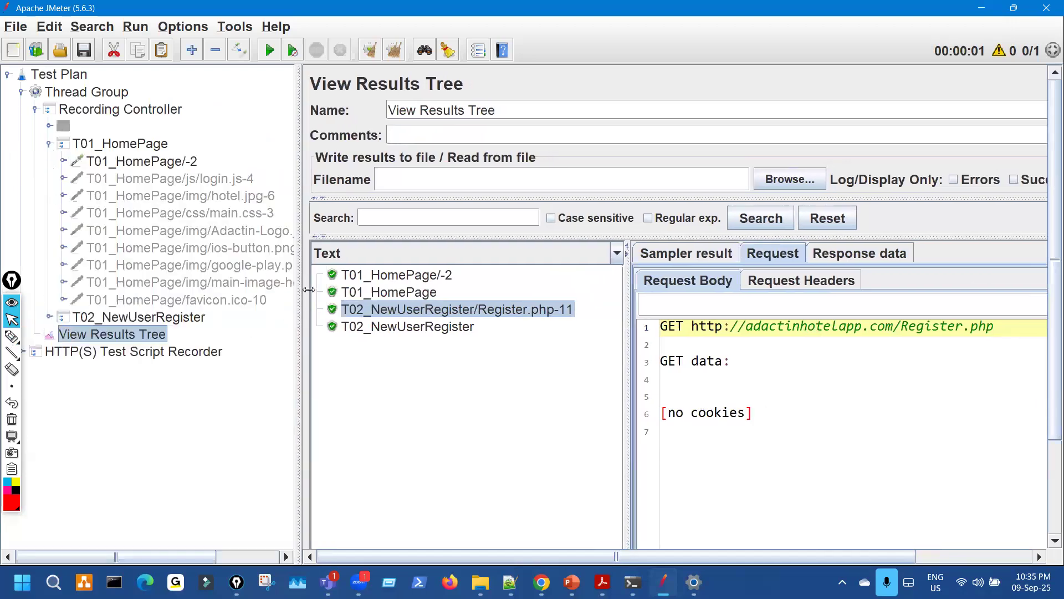
{"action": "left_click", "coordinate": [49, 316]}
{"action": "left_click_drag", "start_coordinate": [299, 256], "coordinate": [421, 256]}
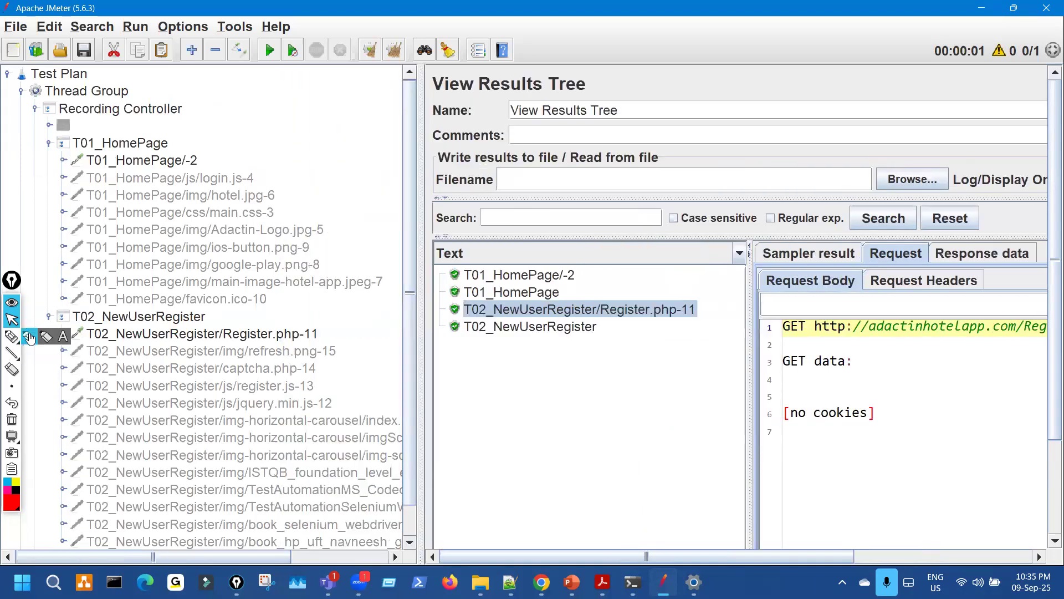
- Mark the matching T01_HomePage and T02_NewUserRegister entries in the test plan and results, and clear the drawings
{"action": "left_click", "coordinate": [27, 337]}
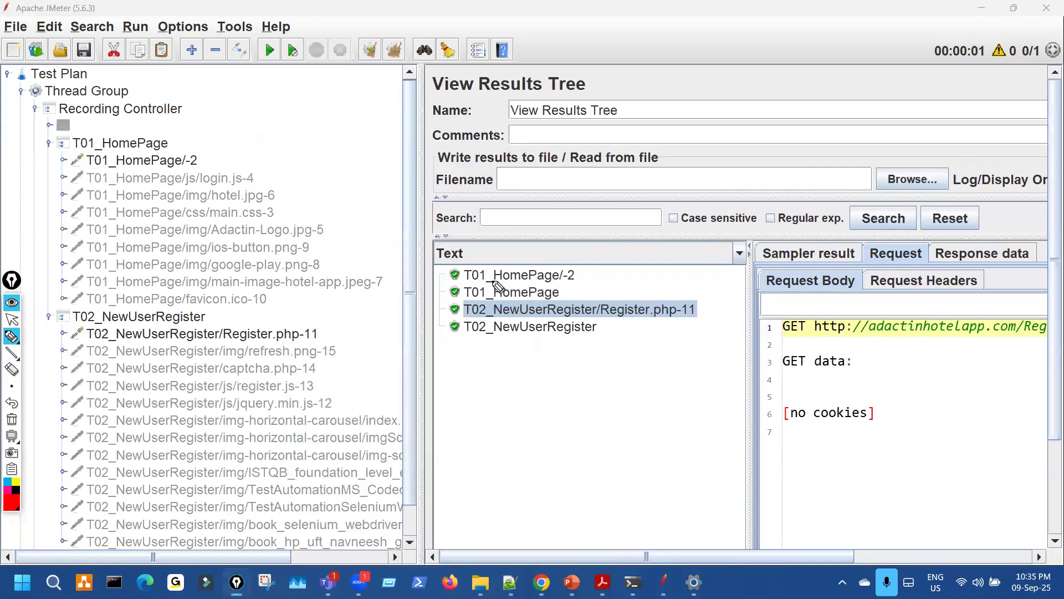
{"action": "mouse_move", "coordinate": [491, 282]}
{"action": "left_mouse_down"}
{"action": "mouse_move", "coordinate": [552, 268]}
{"action": "mouse_move", "coordinate": [480, 265]}
{"action": "mouse_move", "coordinate": [475, 282]}
{"action": "left_mouse_up"}
{"action": "mouse_move", "coordinate": [205, 157]}
{"action": "left_mouse_down"}
{"action": "mouse_move", "coordinate": [189, 169]}
{"action": "mouse_move", "coordinate": [213, 158]}
{"action": "left_mouse_up"}
{"action": "mouse_move", "coordinate": [475, 293]}
{"action": "left_mouse_down"}
{"action": "mouse_move", "coordinate": [559, 299]}
{"action": "mouse_move", "coordinate": [516, 288]}
{"action": "left_mouse_up"}
{"action": "mouse_move", "coordinate": [127, 137]}
{"action": "left_mouse_down"}
{"action": "mouse_move", "coordinate": [191, 149]}
{"action": "mouse_move", "coordinate": [147, 137]}
{"action": "left_mouse_up"}
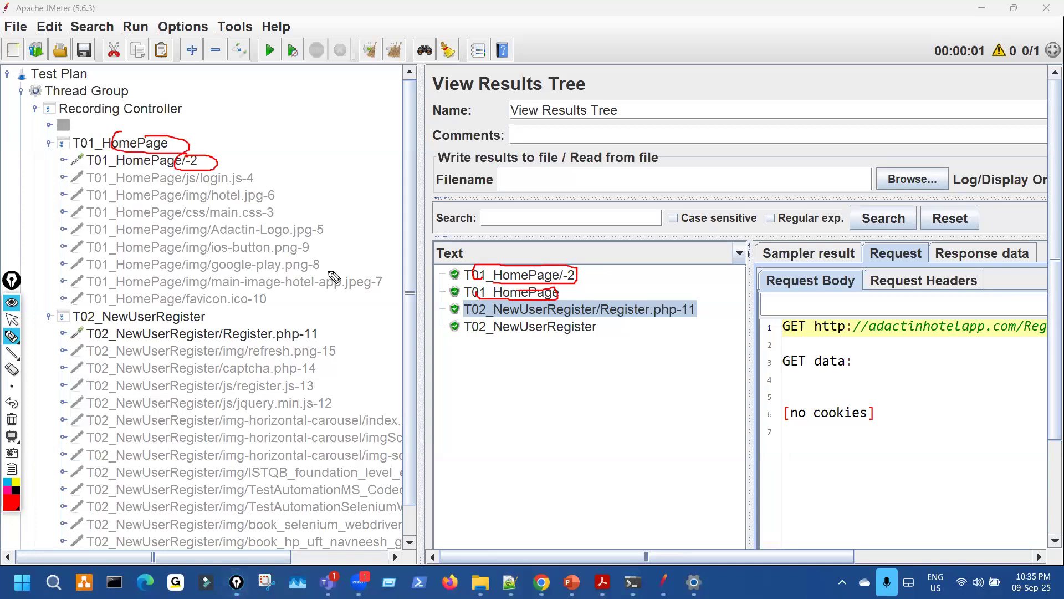
{"action": "mouse_move", "coordinate": [575, 317]}
{"action": "left_mouse_down"}
{"action": "mouse_move", "coordinate": [696, 315]}
{"action": "mouse_move", "coordinate": [696, 299]}
{"action": "mouse_move", "coordinate": [664, 299]}
{"action": "left_mouse_up"}
{"action": "mouse_move", "coordinate": [323, 333]}
{"action": "left_mouse_down"}
{"action": "mouse_move", "coordinate": [339, 325]}
{"action": "mouse_move", "coordinate": [290, 328]}
{"action": "left_mouse_up"}
{"action": "left_click_drag", "start_coordinate": [535, 339], "coordinate": [629, 336]}
{"action": "left_click_drag", "start_coordinate": [188, 306], "coordinate": [205, 320]}
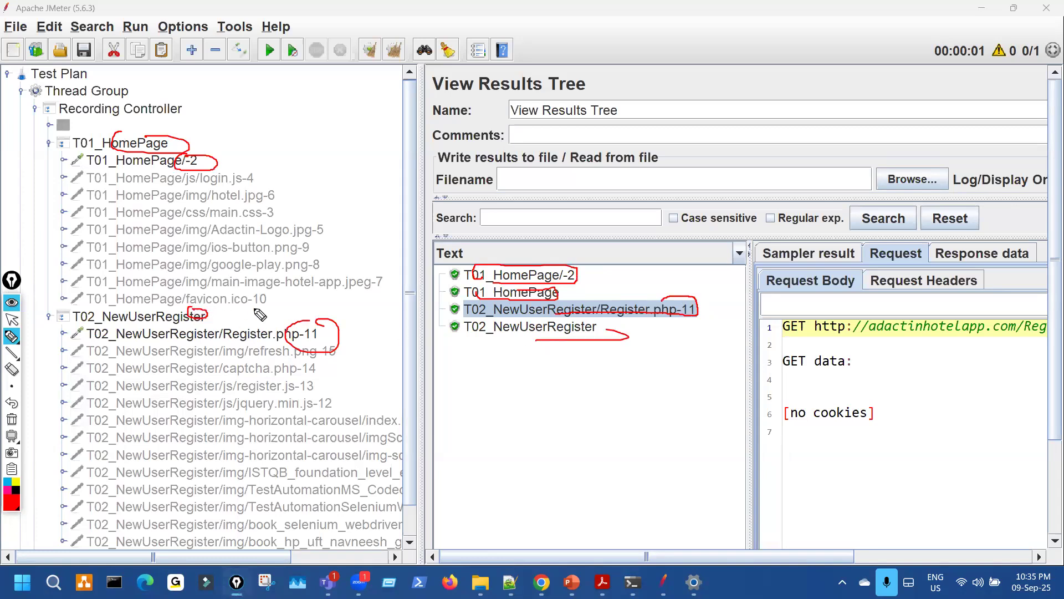
{"action": "key", "text": "ctrl+shift+7"}
{"action": "key", "text": "ctrl+shift+2"}
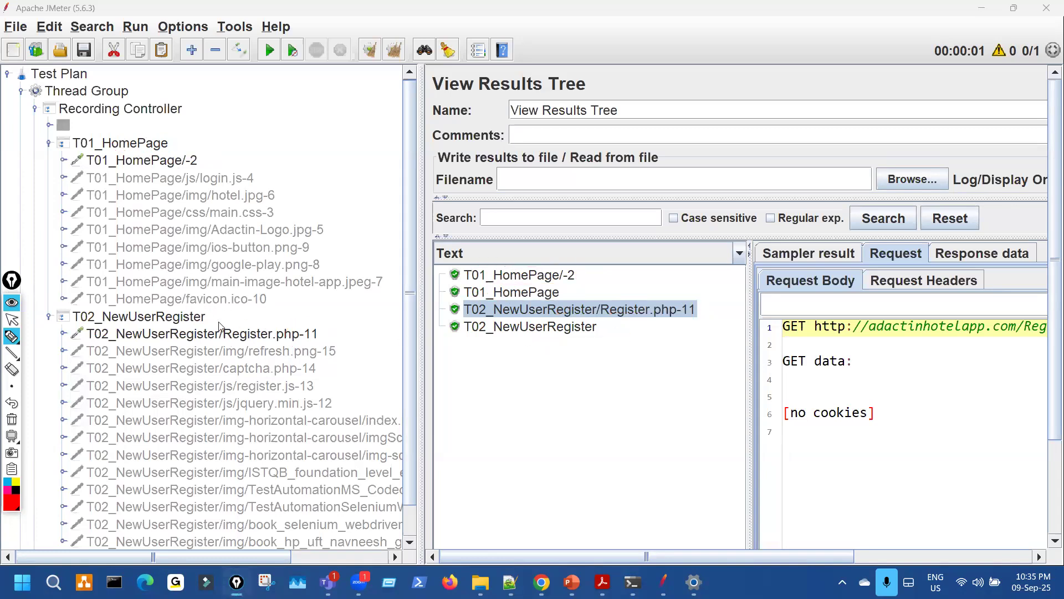
- Collapse the T01_HomePage and T02_NewUserRegister controllers and set the Thread Group's number of threads to 2
{"action": "left_click", "coordinate": [49, 144]}
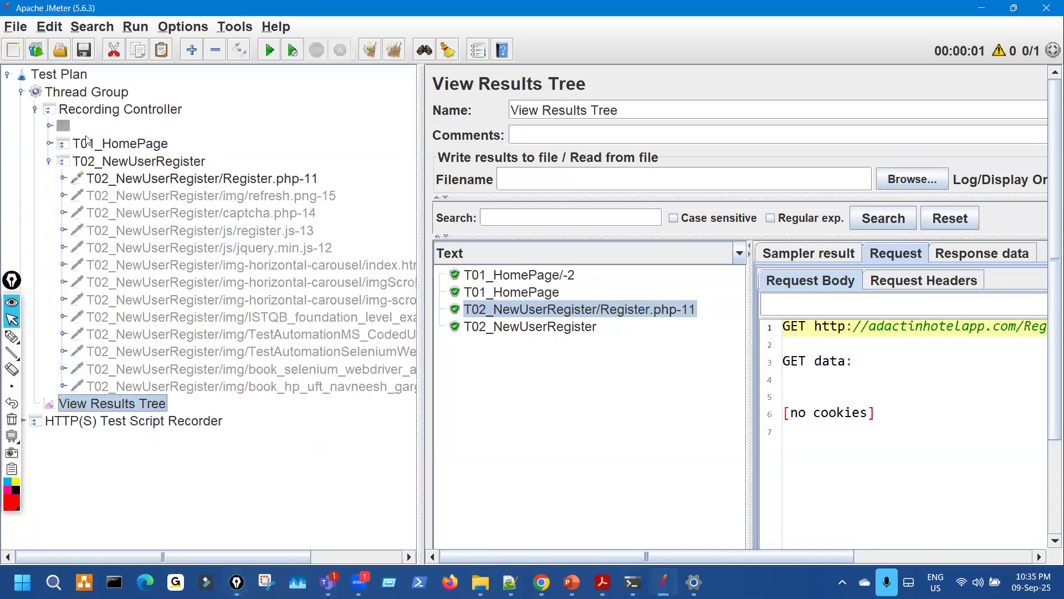
{"action": "left_click", "coordinate": [49, 161]}
{"action": "left_click", "coordinate": [99, 98]}
{"action": "double_click", "coordinate": [643, 238]}
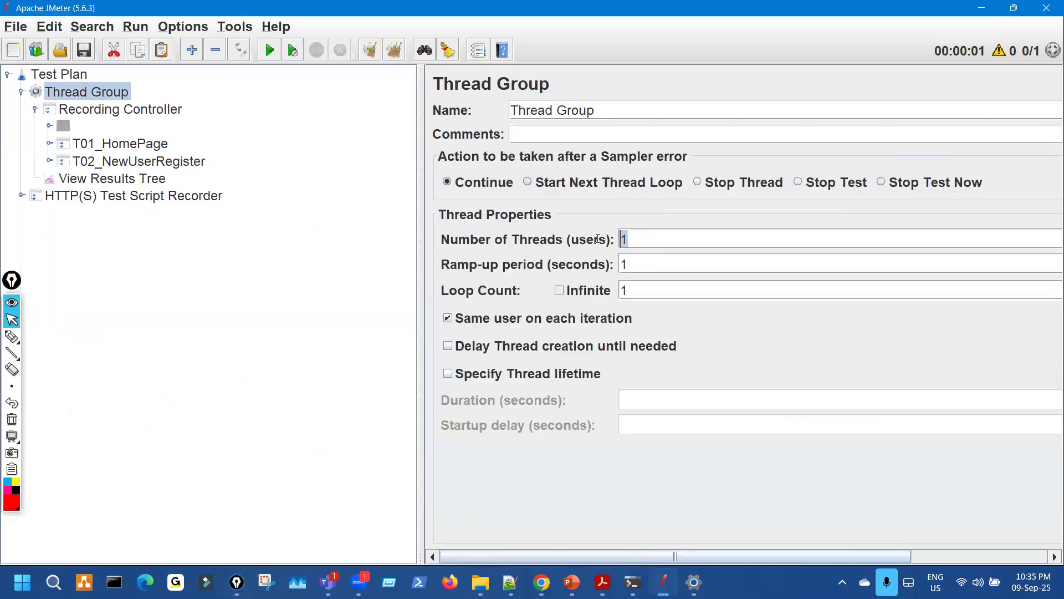
{"action": "type", "text": "2"}
- Clear the previous run's results from the Thread Group's View Results Tree
{"action": "left_click_drag", "start_coordinate": [415, 201], "coordinate": [243, 201]}
{"action": "left_click", "coordinate": [155, 179]}
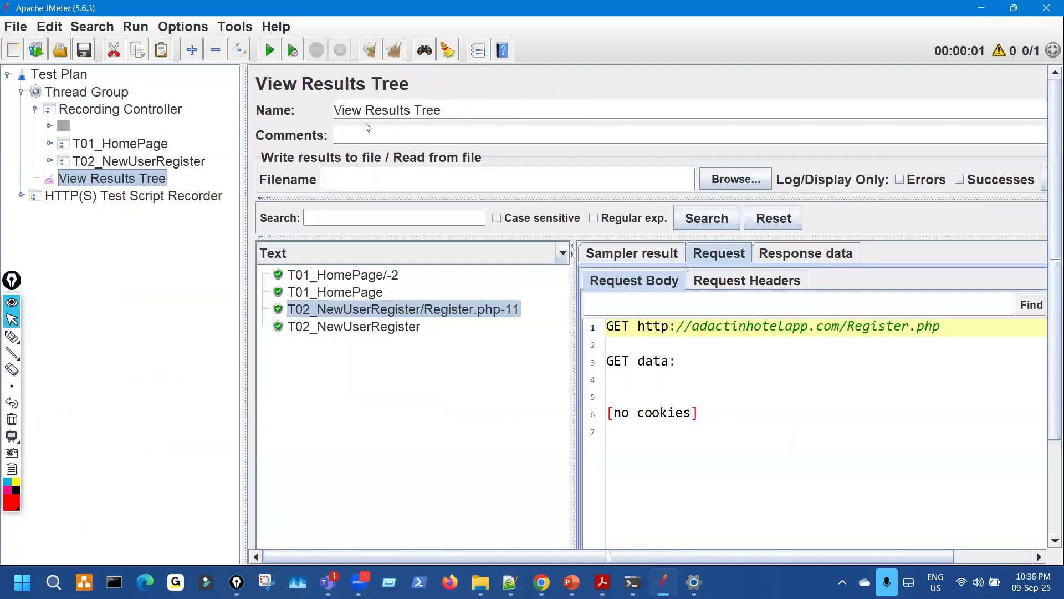
{"action": "mouse_move", "coordinate": [361, 37]}
{"action": "left_mouse_down"}
{"action": "mouse_move", "coordinate": [379, 54]}
{"action": "mouse_move", "coordinate": [361, 39]}
{"action": "left_mouse_up"}
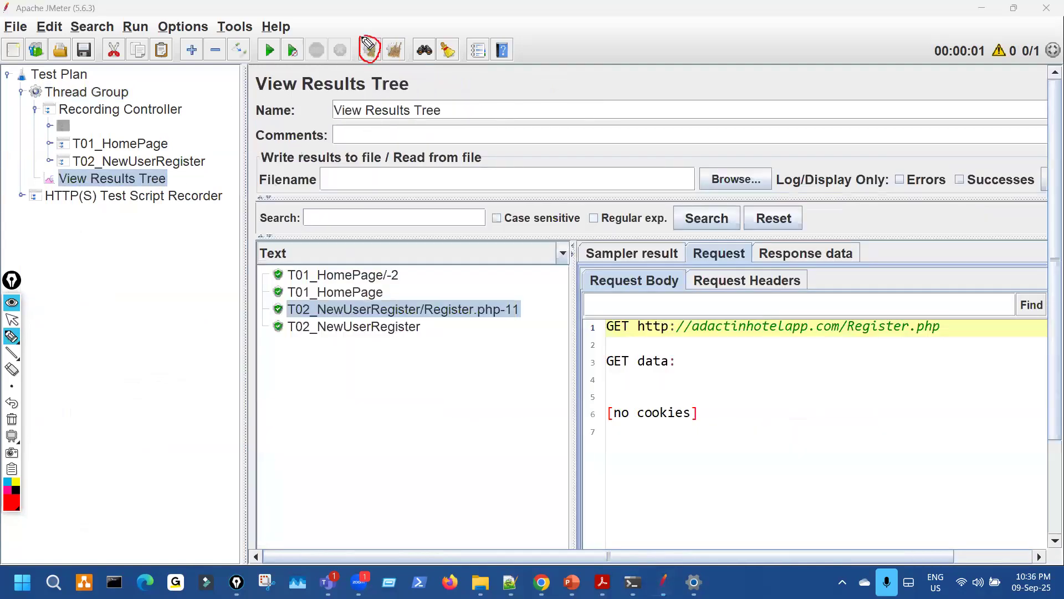
{"action": "mouse_move", "coordinate": [376, 94]}
{"action": "left_mouse_down"}
{"action": "mouse_move", "coordinate": [373, 67]}
{"action": "mouse_move", "coordinate": [413, 62]}
{"action": "mouse_move", "coordinate": [388, 65]}
{"action": "left_mouse_up"}
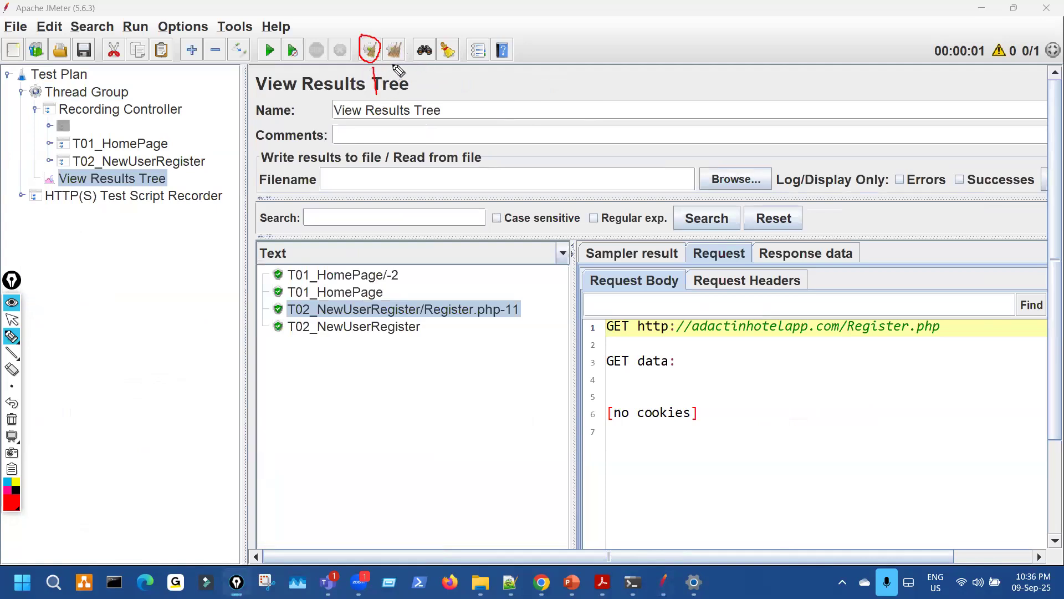
{"action": "key", "text": "ctrl+shift+7"}
{"action": "key", "text": "ctrl+shift+2"}
{"action": "key", "text": "ctrl+shift+3"}
{"action": "left_click_drag", "start_coordinate": [340, 311], "coordinate": [329, 302]}
{"action": "key", "text": "ctrl+shift+7"}
{"action": "key", "text": "ctrl+shift+2"}
{"action": "left_click", "coordinate": [370, 52]}
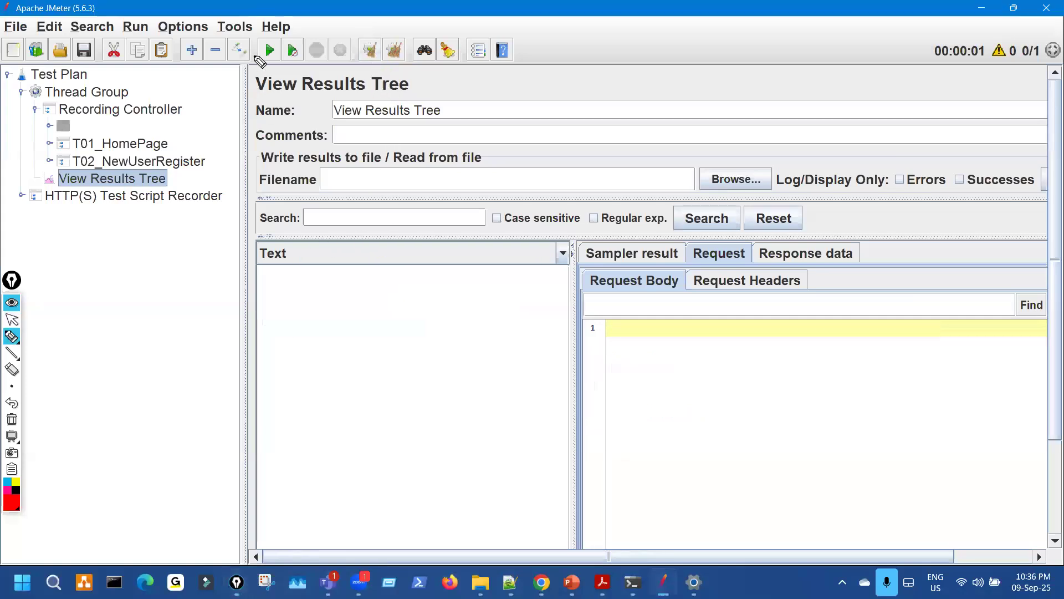
- Run the test plan with the two-user Thread Group without saving it first
{"action": "key", "text": "ctrl+shift+3"}
{"action": "left_click_drag", "start_coordinate": [267, 35], "coordinate": [265, 44]}
{"action": "key", "text": "ctrl+shift+7"}
{"action": "key", "text": "ctrl+shift+2"}
{"action": "left_click", "coordinate": [269, 50]}
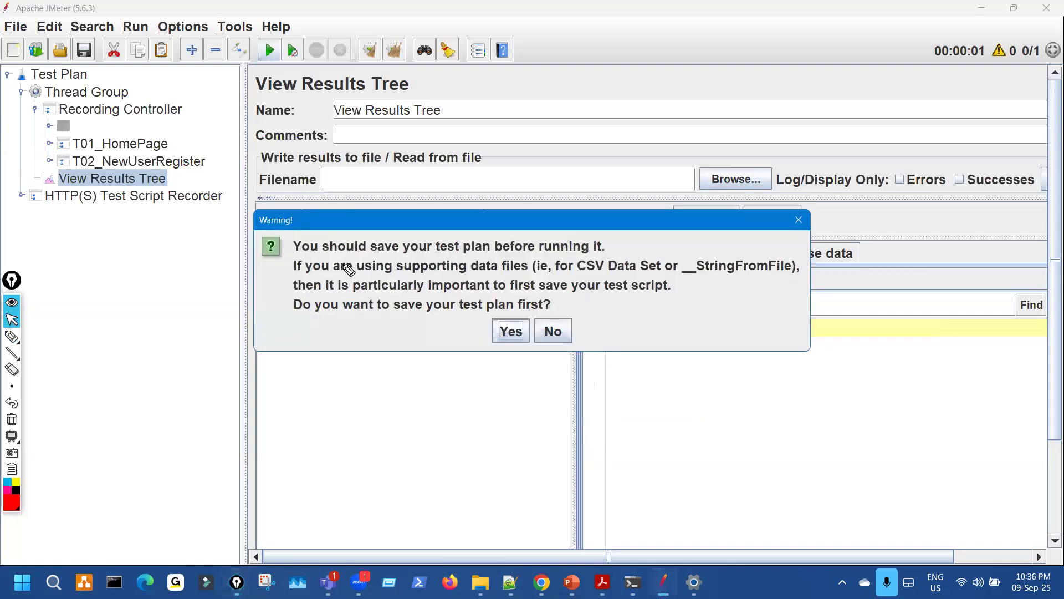
{"action": "key", "text": "ctrl+shift+3"}
{"action": "left_click_drag", "start_coordinate": [364, 240], "coordinate": [409, 273]}
{"action": "key", "text": "ctrl+shift+7"}
{"action": "key", "text": "ctrl+shift+2"}
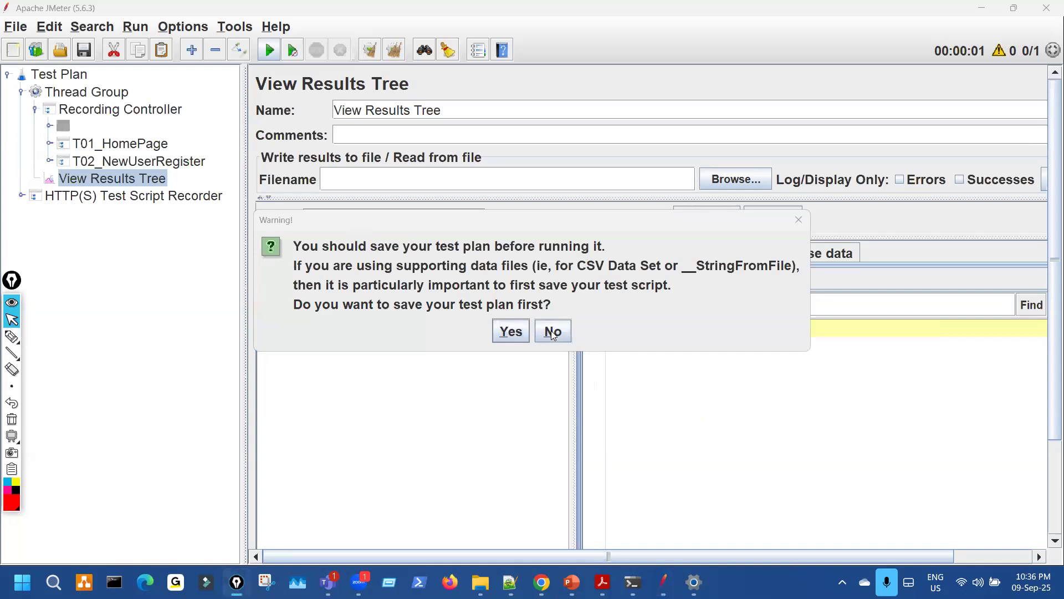
{"action": "left_click", "coordinate": [552, 331]}
- Mark both users' T01_HomePage and T02_NewUserRegister request entries in the results, and clear the drawings
{"action": "key", "text": "ctrl+shift+3"}
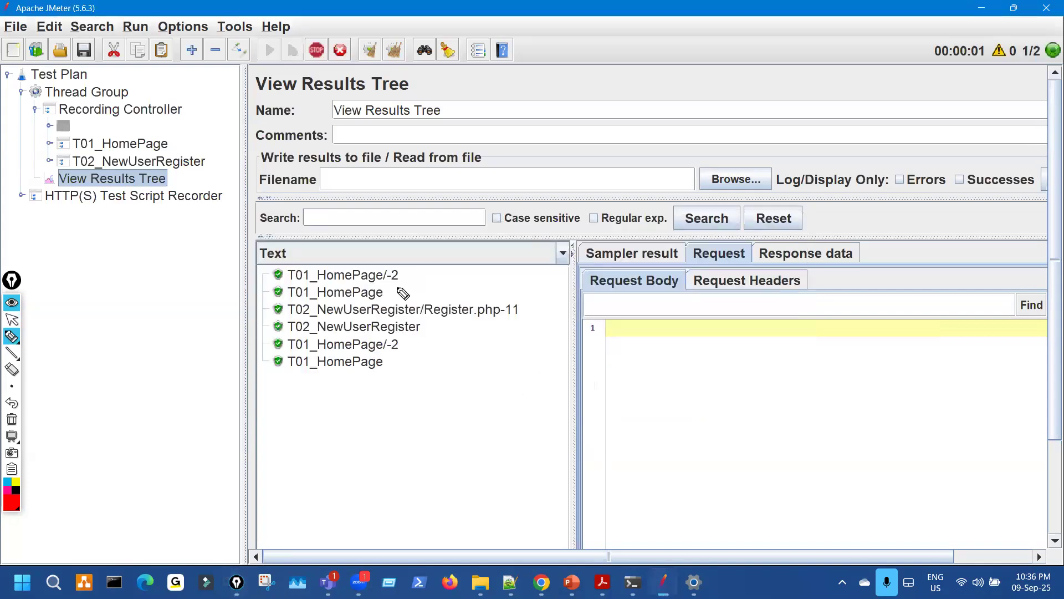
{"action": "mouse_move", "coordinate": [383, 283]}
{"action": "left_mouse_down"}
{"action": "mouse_move", "coordinate": [477, 278]}
{"action": "mouse_move", "coordinate": [470, 268]}
{"action": "left_mouse_up"}
{"action": "mouse_move", "coordinate": [383, 353]}
{"action": "left_mouse_down"}
{"action": "mouse_move", "coordinate": [502, 349]}
{"action": "mouse_move", "coordinate": [475, 360]}
{"action": "left_mouse_up"}
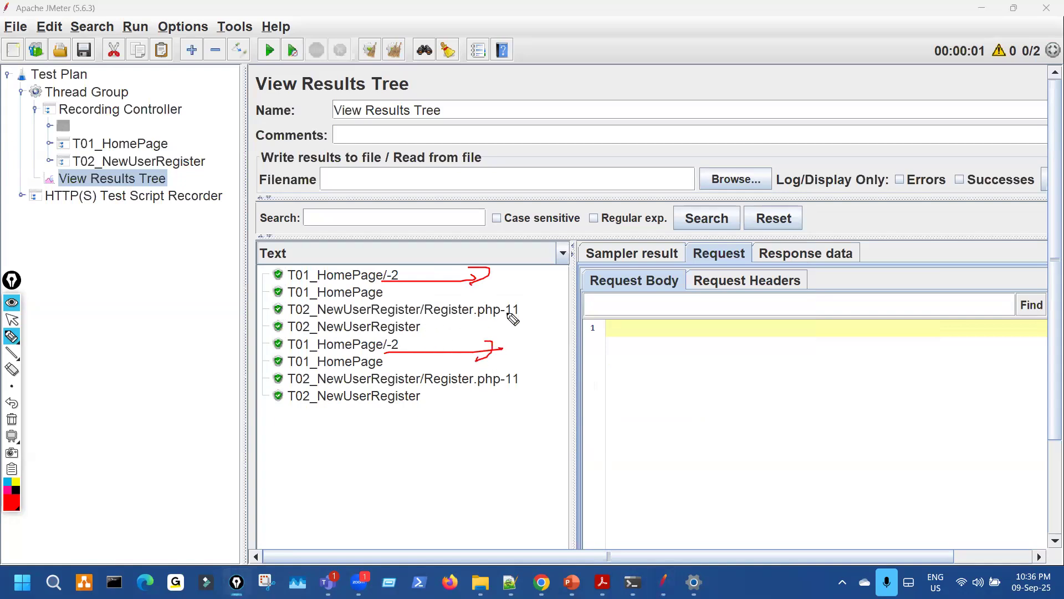
{"action": "left_click_drag", "start_coordinate": [481, 314], "coordinate": [546, 308]}
{"action": "left_click_drag", "start_coordinate": [542, 299], "coordinate": [542, 336]}
{"action": "mouse_move", "coordinate": [499, 390]}
{"action": "left_mouse_down"}
{"action": "mouse_move", "coordinate": [577, 377]}
{"action": "mouse_move", "coordinate": [564, 403]}
{"action": "left_mouse_up"}
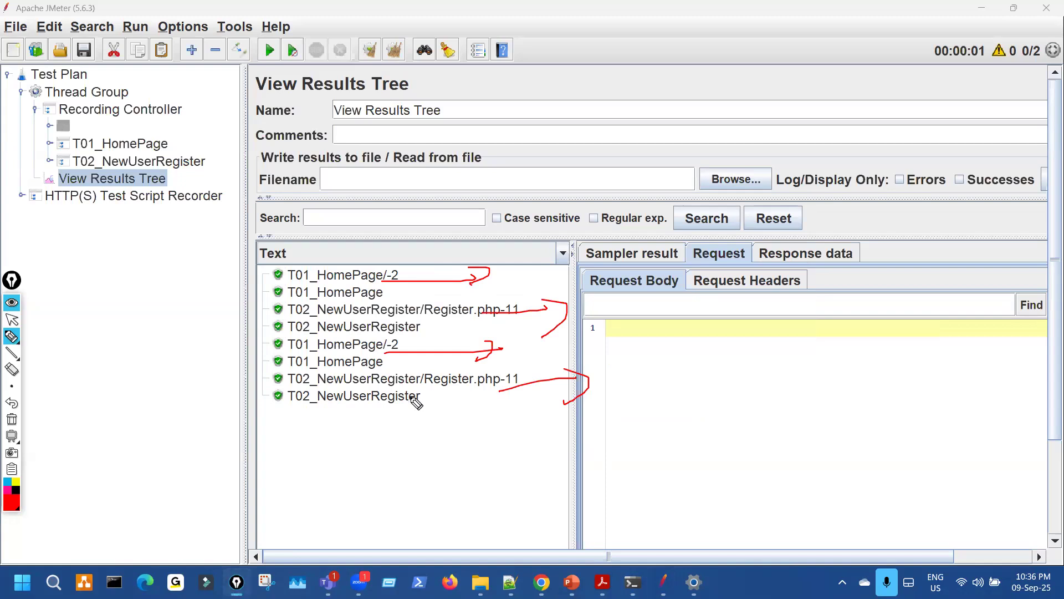
{"action": "key", "text": "ctrl+shift+7"}
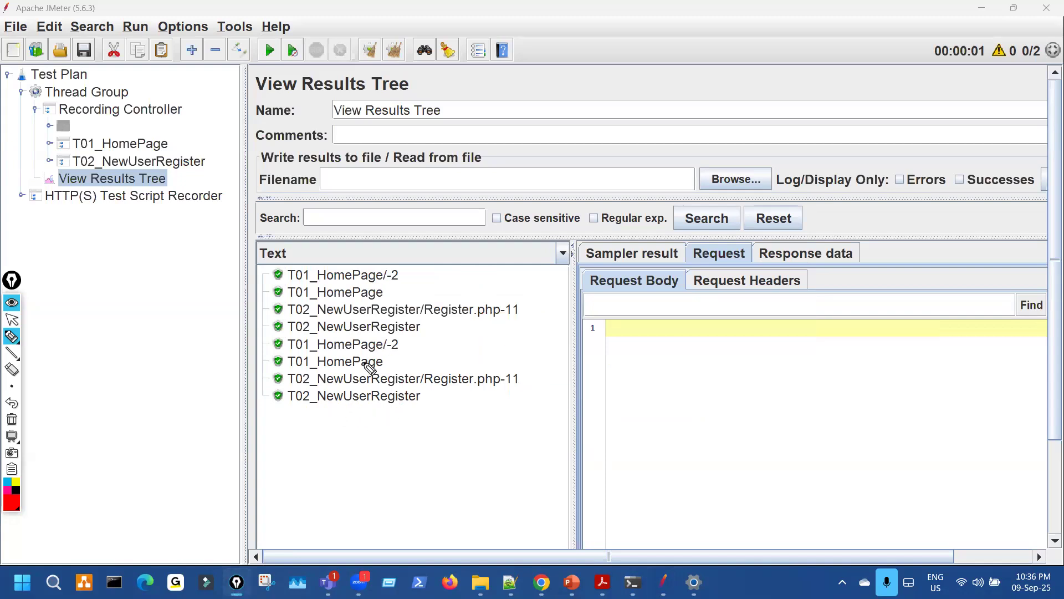
{"action": "mouse_move", "coordinate": [409, 264]}
{"action": "left_mouse_down"}
{"action": "mouse_move", "coordinate": [440, 434]}
{"action": "mouse_move", "coordinate": [416, 328]}
{"action": "left_mouse_up"}
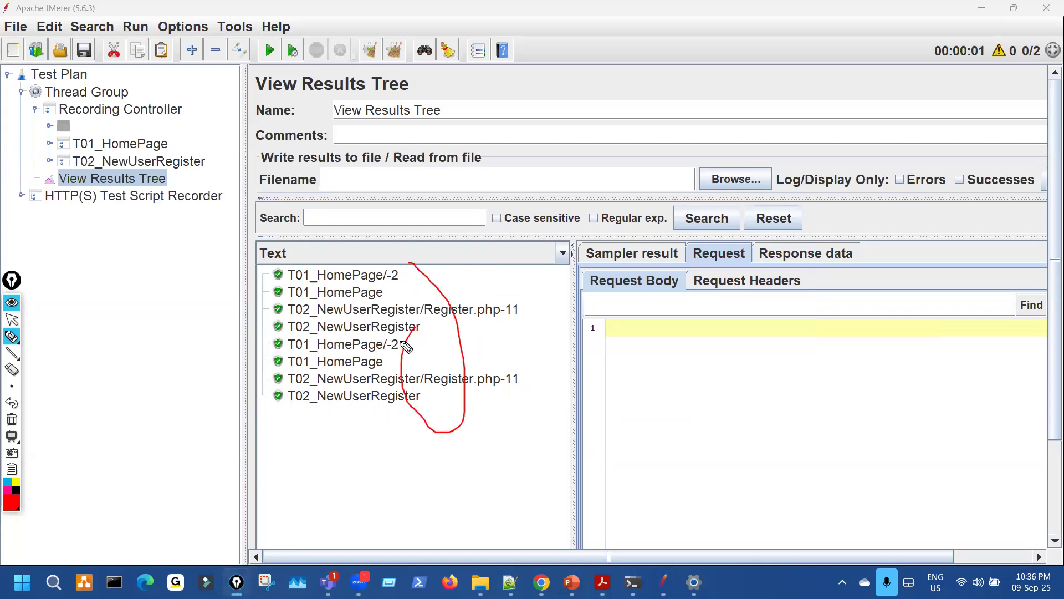
{"action": "key", "text": "ctrl+shift+7"}
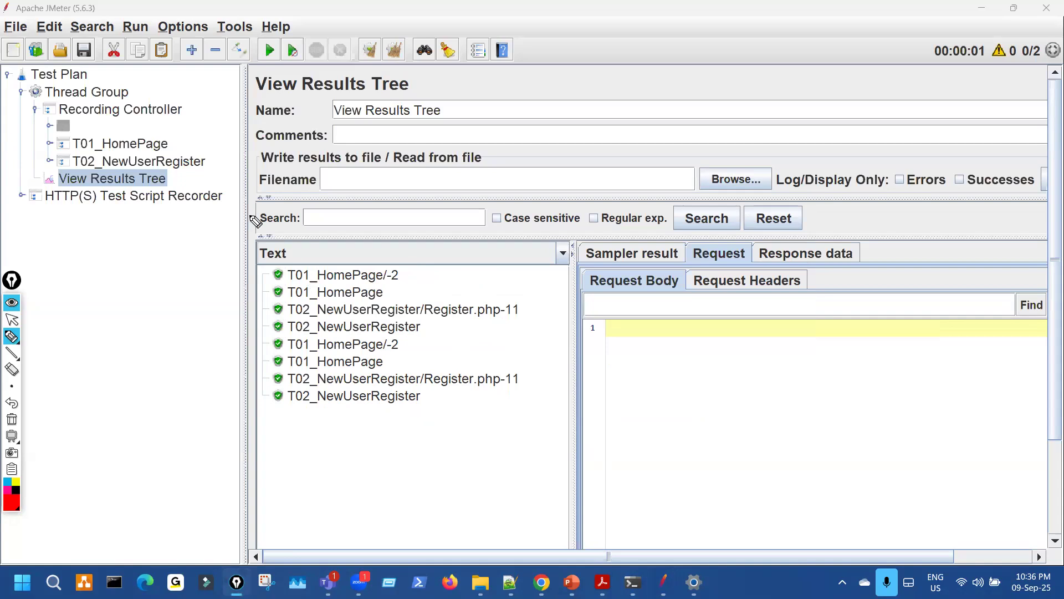
- Enable Generate parent sample on the T01_HomePage and T02_NewUserRegister transaction controllers
{"action": "left_click", "coordinate": [157, 146]}
{"action": "left_click_drag", "start_coordinate": [266, 176], "coordinate": [263, 153]}
{"action": "key", "text": "ctrl+shift+7"}
{"action": "key", "text": "ctrl+shift+2"}
{"action": "left_click", "coordinate": [186, 159], "text": "ctrl"}
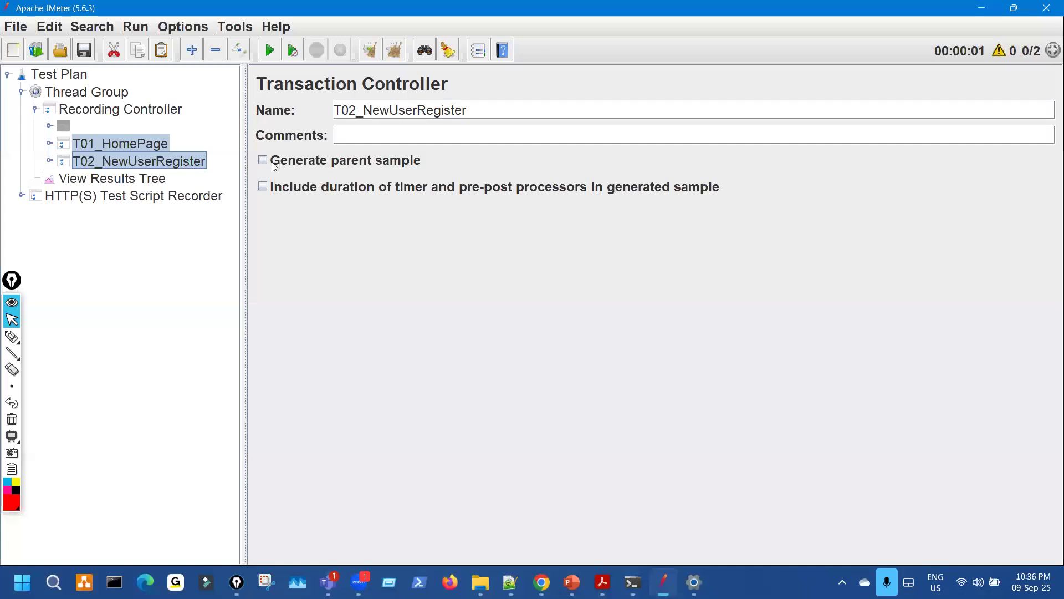
{"action": "left_click", "coordinate": [164, 146]}
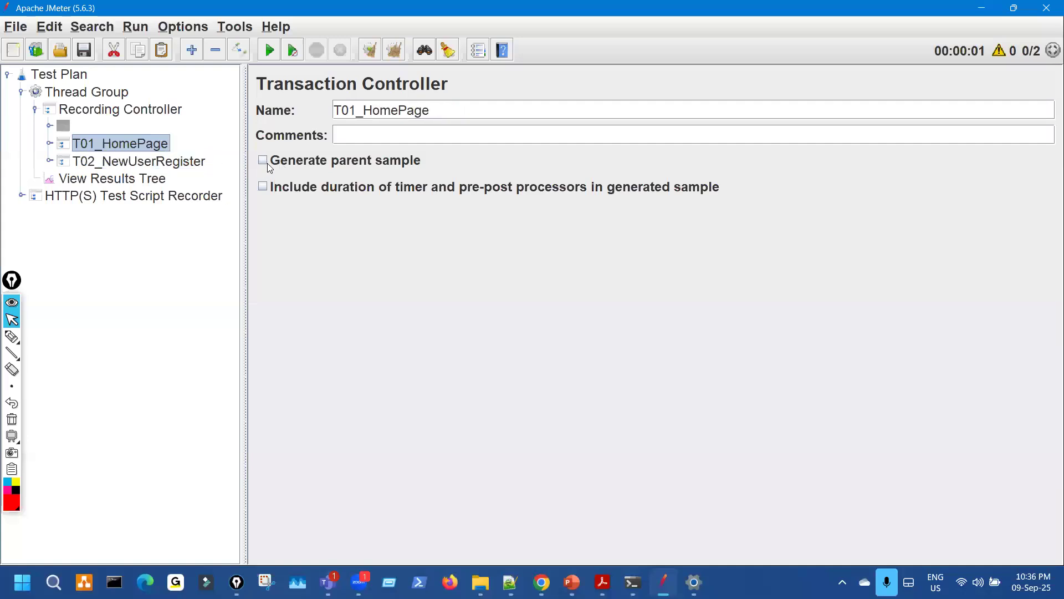
{"action": "left_click", "coordinate": [183, 162]}
- Circle the ungrouped entries in the Thread Group's View Results Tree, erase the drawing, and clear the results
{"action": "left_click", "coordinate": [162, 179]}
{"action": "key", "text": "ctrl+shift+3"}
{"action": "mouse_move", "coordinate": [409, 266]}
{"action": "left_mouse_down"}
{"action": "mouse_move", "coordinate": [271, 317]}
{"action": "mouse_move", "coordinate": [339, 303]}
{"action": "left_mouse_up"}
{"action": "key", "text": "ctrl+shift+7"}
{"action": "key", "text": "ctrl+shift+2"}
{"action": "left_click", "coordinate": [369, 52]}
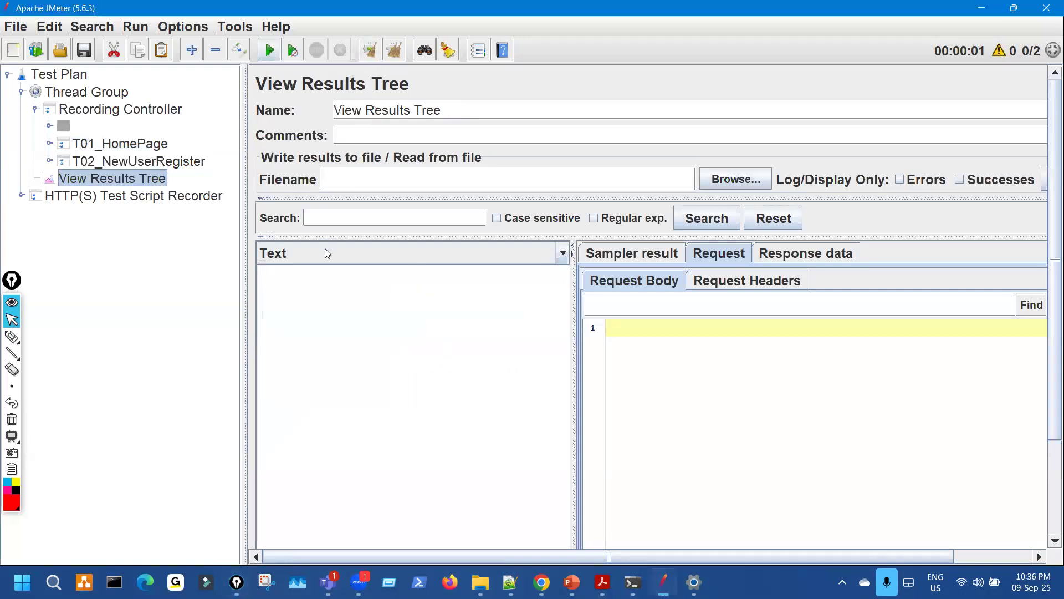
- Rerun the test plan without saving it to list the results under their parent transactions
{"action": "key", "text": "ctrl+r"}
{"action": "left_click", "coordinate": [549, 336]}
{"action": "key", "text": "ctrl+shift+3"}
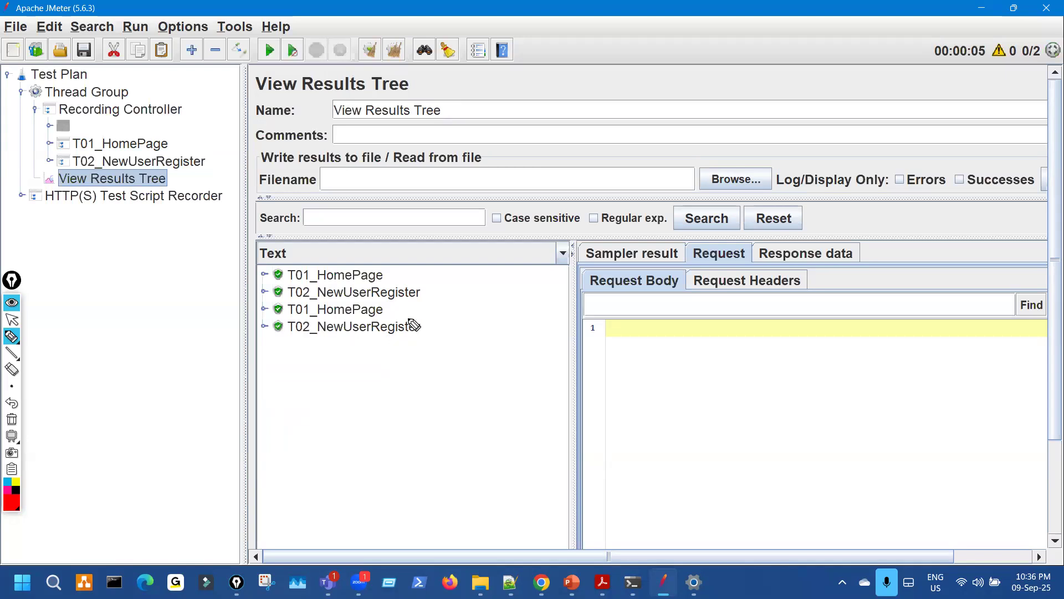
{"action": "key", "text": "ctrl+shift+2"}
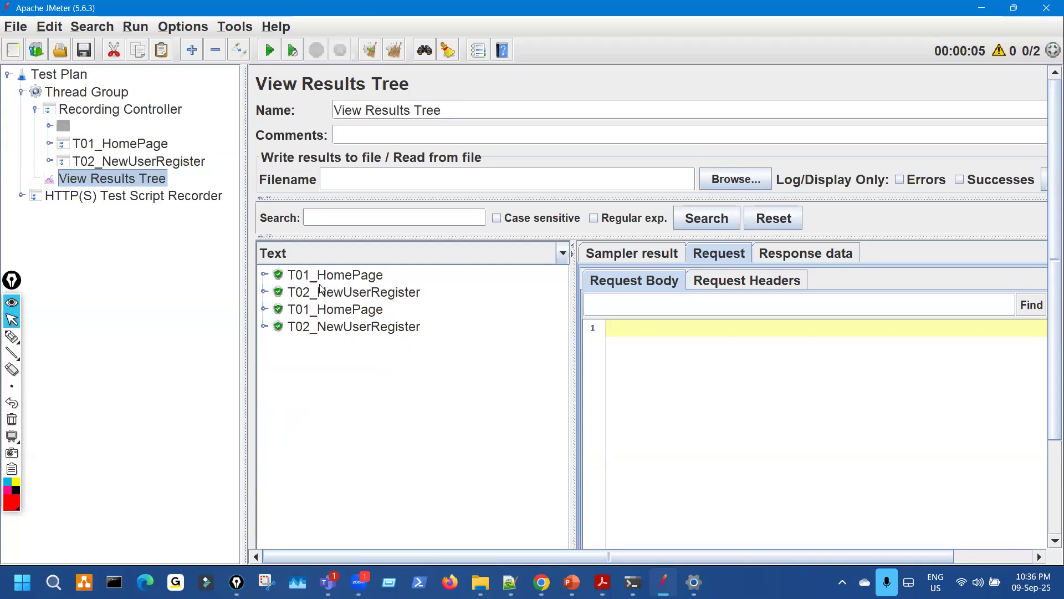
- Narrow the test plan tree and compare the Thread Group's number of threads with the View Results Tree entries
{"action": "left_click", "coordinate": [83, 76]}
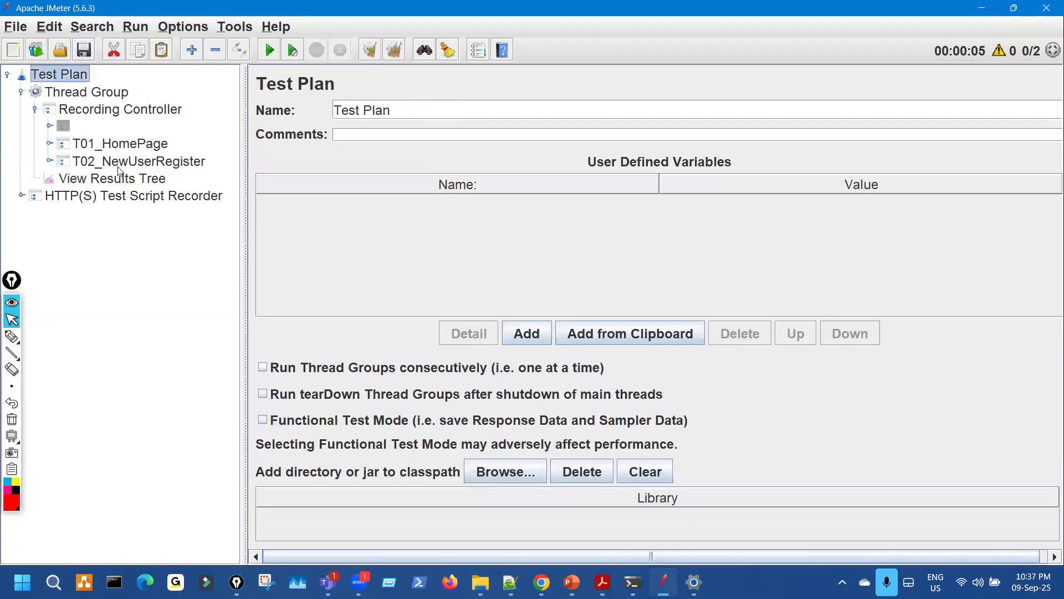
{"action": "left_click", "coordinate": [134, 179]}
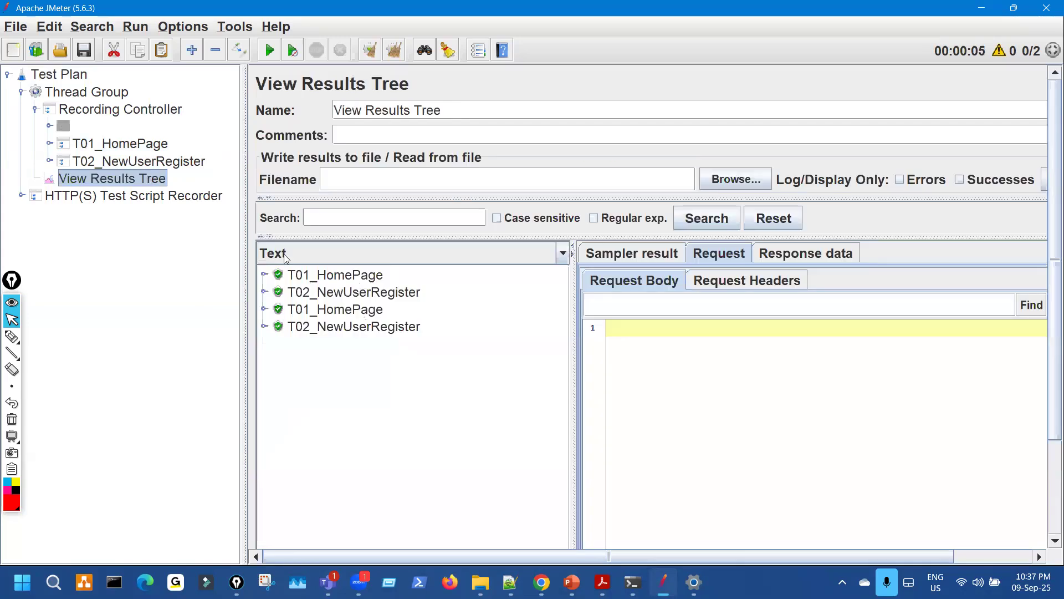
{"action": "left_click_drag", "start_coordinate": [242, 201], "coordinate": [213, 200]}
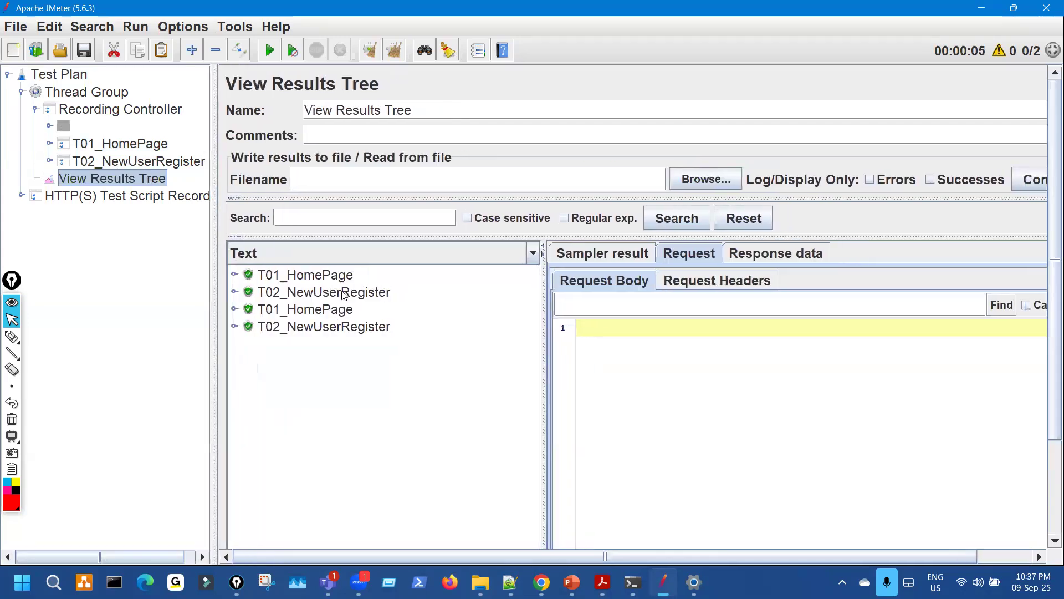
{"action": "left_click", "coordinate": [87, 92]}
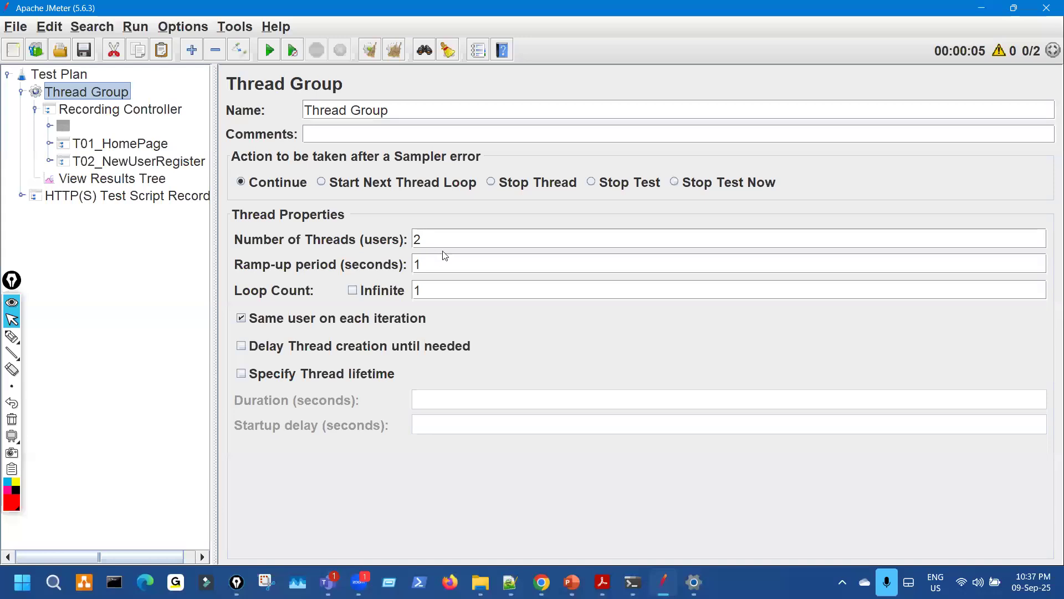
{"action": "left_click_drag", "start_coordinate": [430, 239], "coordinate": [365, 233]}
{"action": "left_click", "coordinate": [111, 178]}
- Switch to the Notepad++ URL notes, underline the Amazon home page and search URLs, and clear the drawings
{"action": "left_click", "coordinate": [510, 581]}
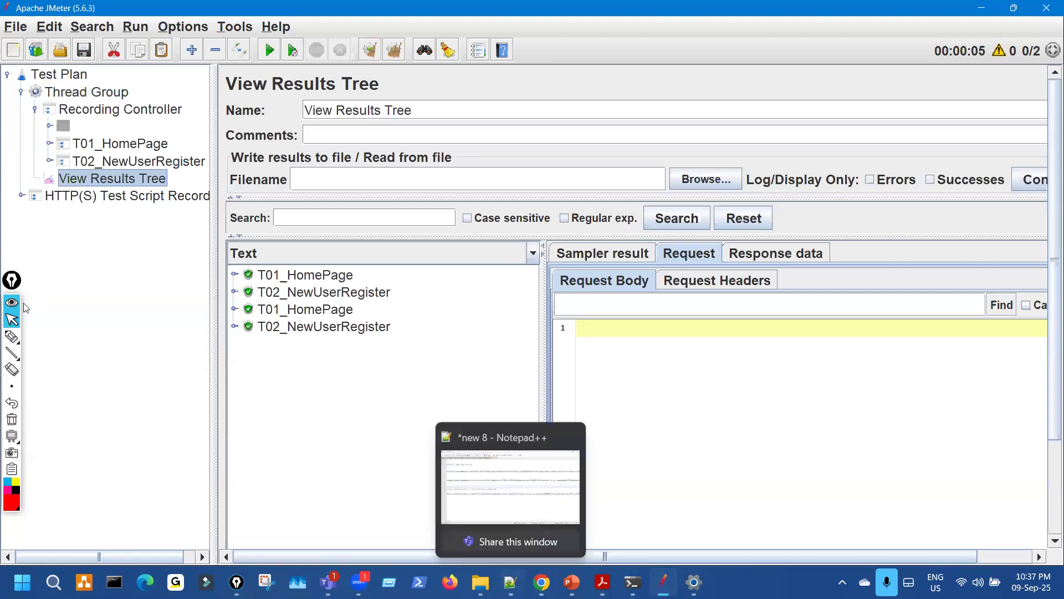
{"action": "mouse_move", "coordinate": [12, 337]}
{"action": "left_click", "coordinate": [45, 337]}
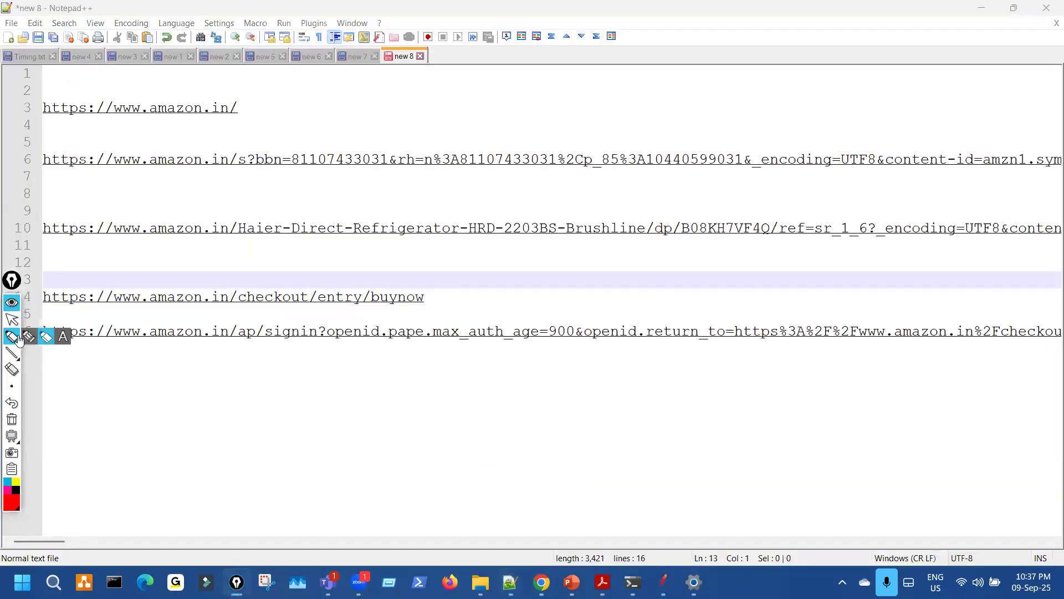
{"action": "left_click_drag", "start_coordinate": [170, 115], "coordinate": [326, 122]}
{"action": "left_click_drag", "start_coordinate": [318, 176], "coordinate": [325, 180]}
{"action": "left_click_drag", "start_coordinate": [233, 186], "coordinate": [335, 187]}
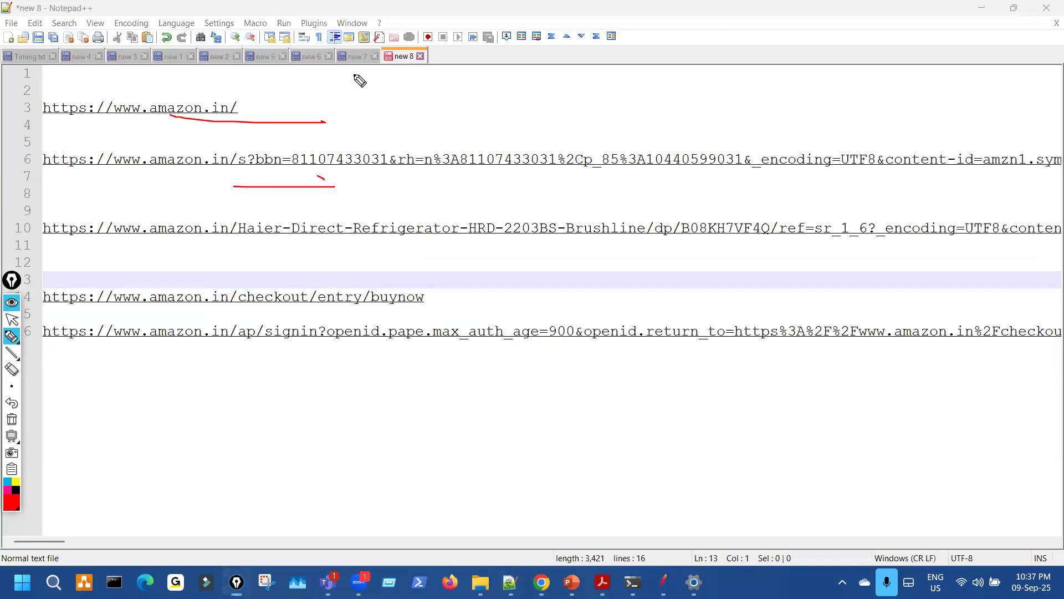
{"action": "left_click_drag", "start_coordinate": [219, 122], "coordinate": [260, 117]}
{"action": "key", "text": "ctrl+shift+7"}
{"action": "key", "text": "ctrl+shift+2"}
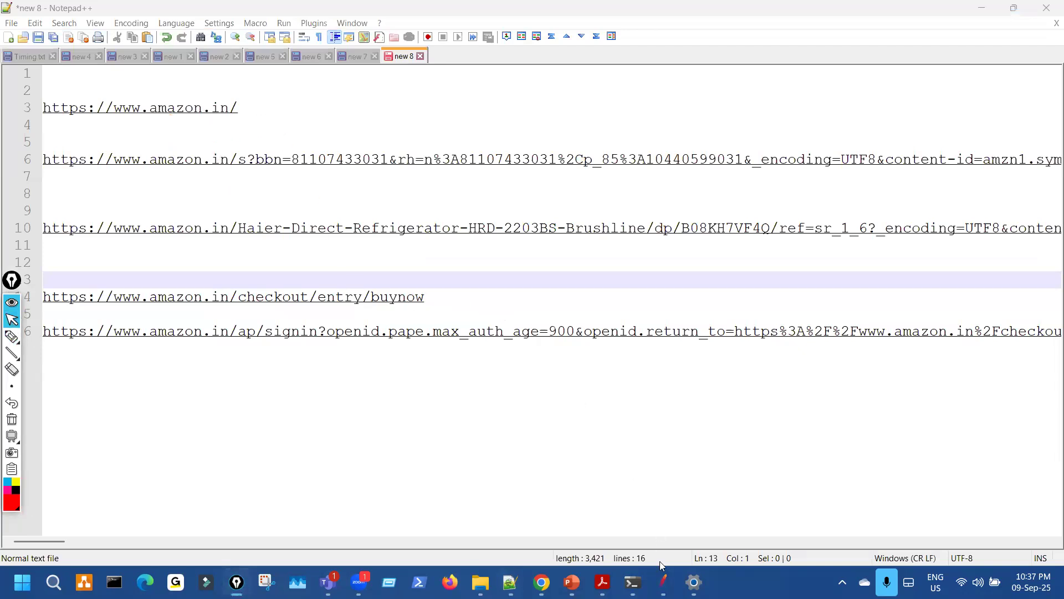
- Return to JMeter and inspect the T01_HomePage request and the HTTP Header Manager of the T02_NewUserRegister Register.php request
{"action": "key", "text": "alt+Tab"}
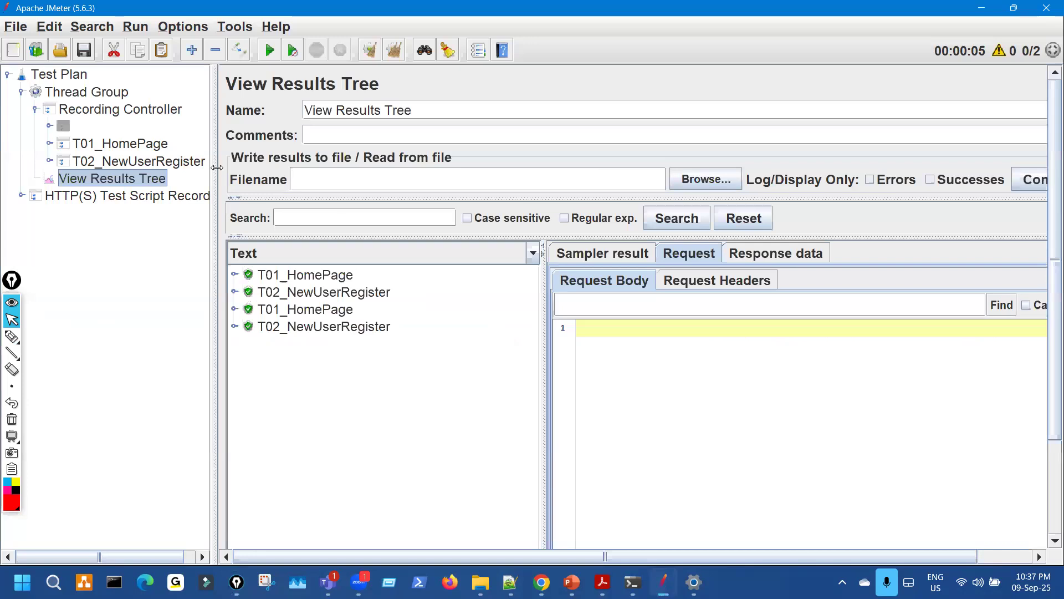
{"action": "left_click_drag", "start_coordinate": [217, 168], "coordinate": [306, 159]}
{"action": "left_click", "coordinate": [111, 145]}
{"action": "left_click", "coordinate": [49, 144]}
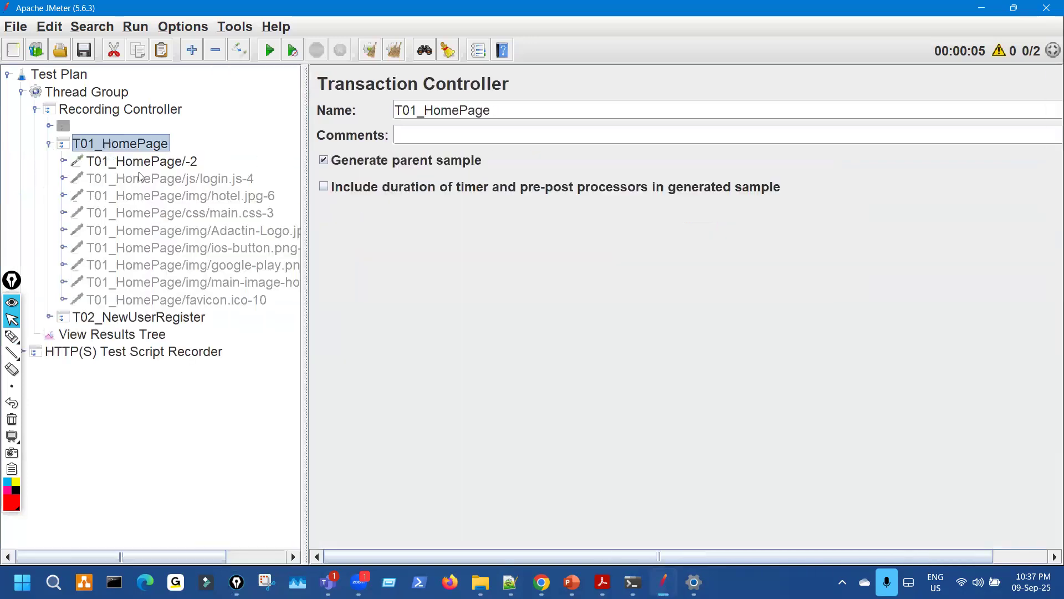
{"action": "left_click", "coordinate": [111, 162]}
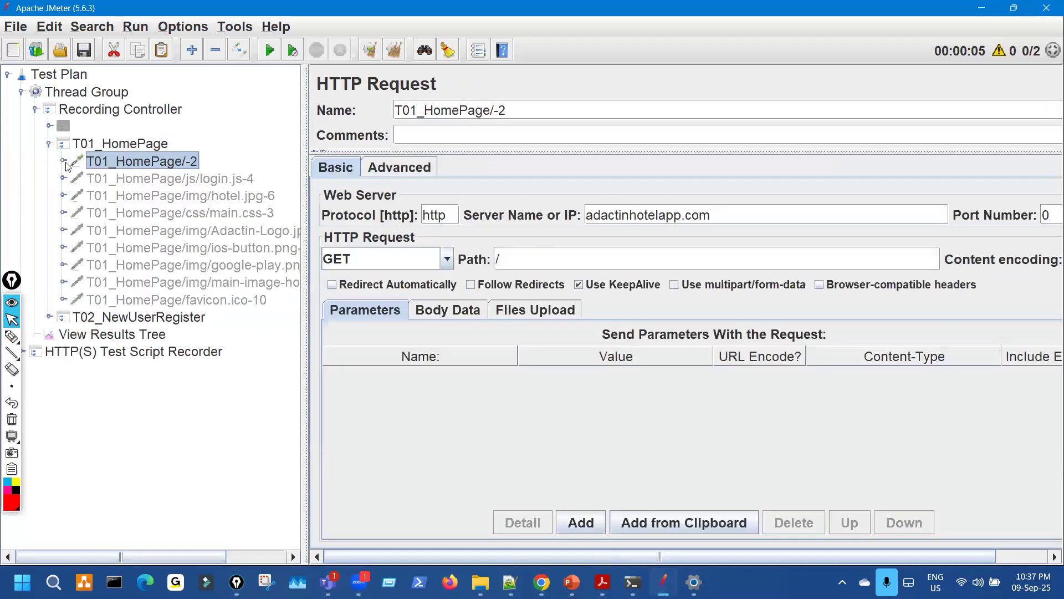
{"action": "left_click", "coordinate": [50, 144]}
{"action": "left_click", "coordinate": [125, 162]}
{"action": "left_click", "coordinate": [48, 162]}
{"action": "left_click", "coordinate": [63, 178]}
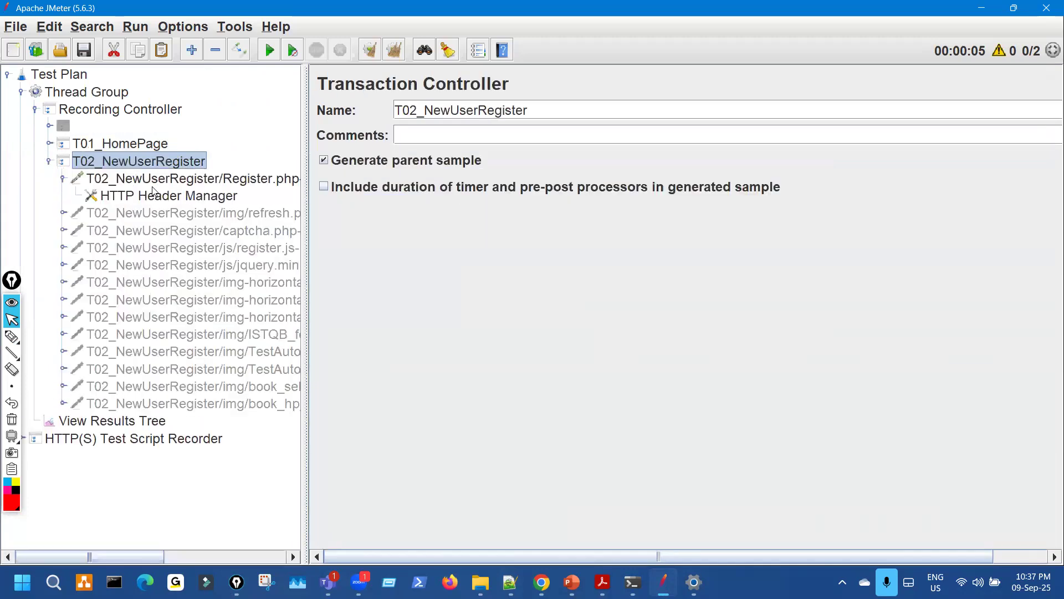
{"action": "left_click", "coordinate": [133, 195]}
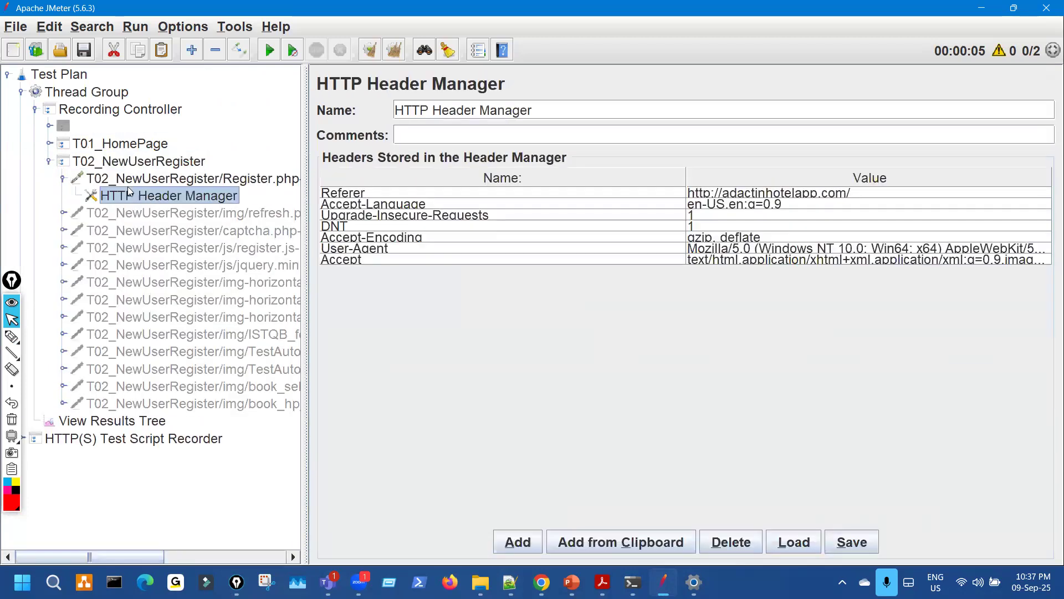
{"action": "left_click", "coordinate": [49, 162]}
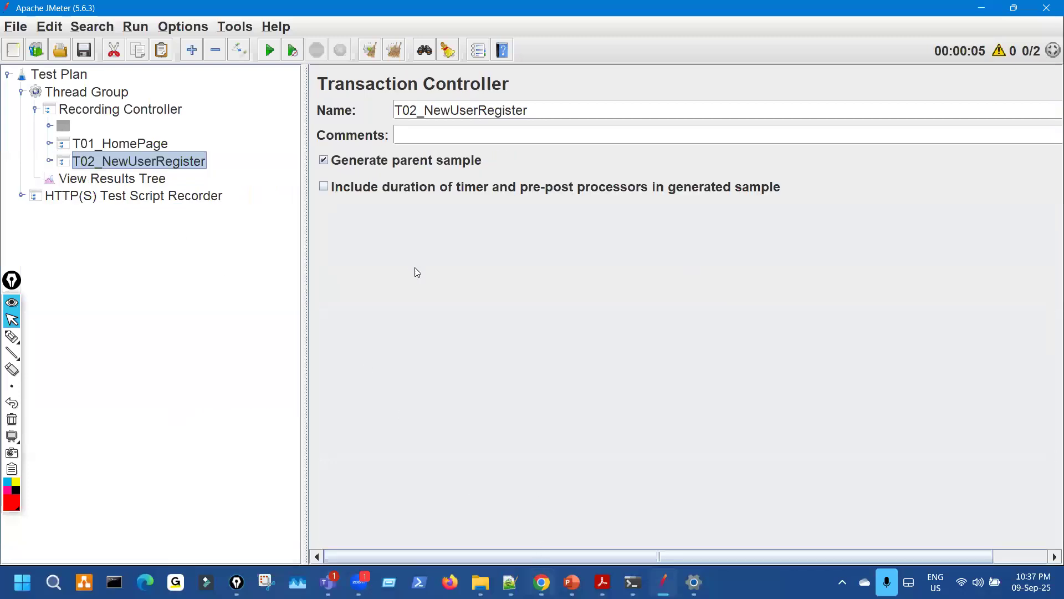
- Switch back to the Notepad++ URL notes, mark the flow between the first two Amazon URLs with arrows, and clear them
{"action": "left_click", "coordinate": [541, 582]}
{"action": "left_click", "coordinate": [511, 581]}
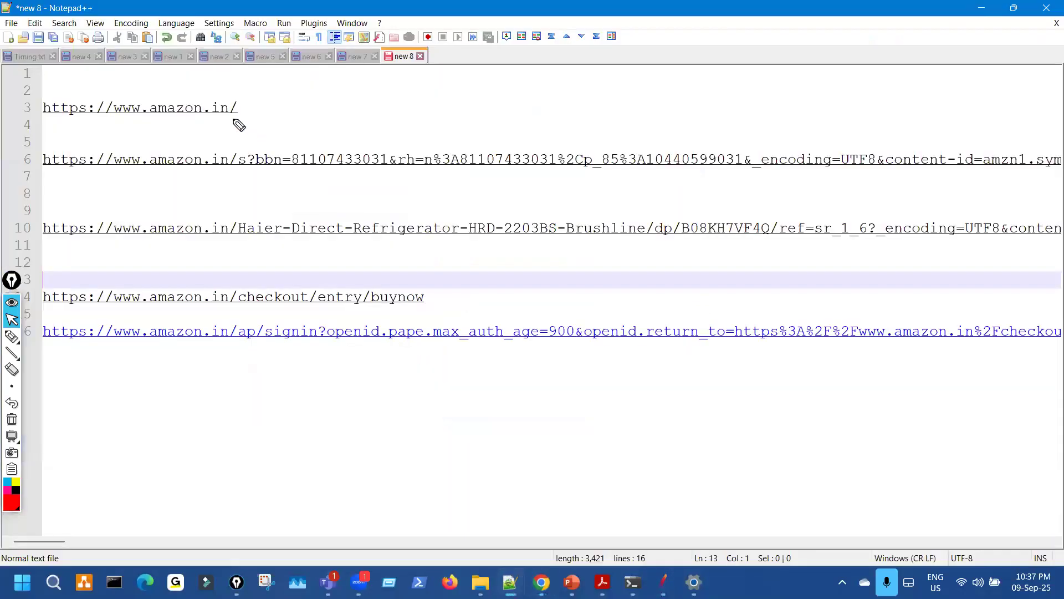
{"action": "left_click_drag", "start_coordinate": [233, 118], "coordinate": [383, 123]}
{"action": "left_click_drag", "start_coordinate": [317, 183], "coordinate": [396, 198]}
{"action": "left_click_drag", "start_coordinate": [396, 131], "coordinate": [431, 148]}
{"action": "mouse_move", "coordinate": [743, 99]}
{"action": "left_mouse_down"}
{"action": "mouse_move", "coordinate": [598, 97]}
{"action": "mouse_move", "coordinate": [619, 122]}
{"action": "left_mouse_up"}
{"action": "left_click_drag", "start_coordinate": [665, 149], "coordinate": [549, 177]}
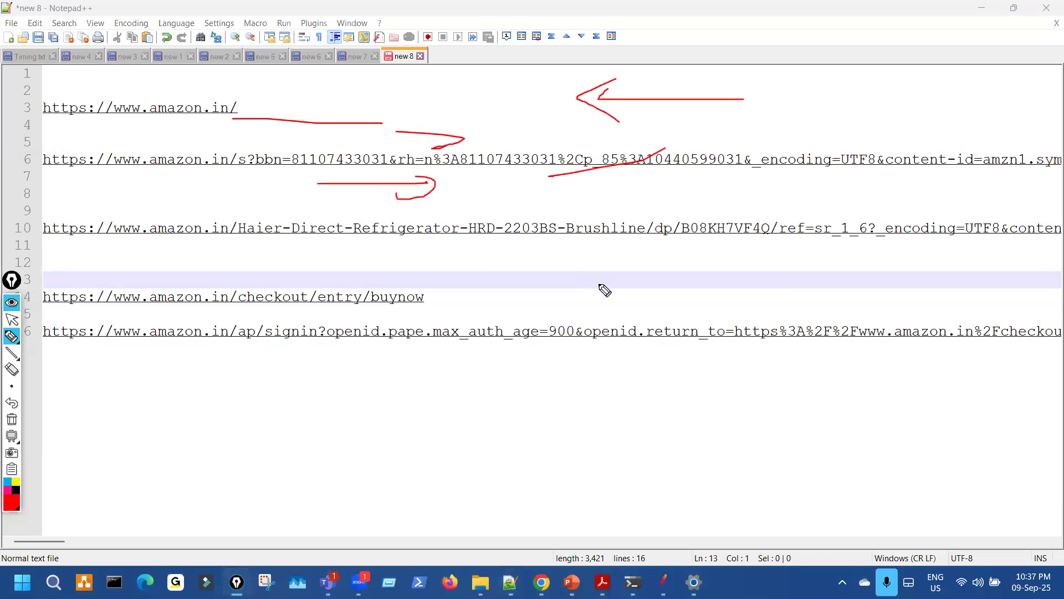
{"action": "key", "text": "ctrl+shift+7"}
{"action": "left_click_drag", "start_coordinate": [699, 527], "coordinate": [672, 573]}
{"action": "key", "text": "ctrl+shift+2"}
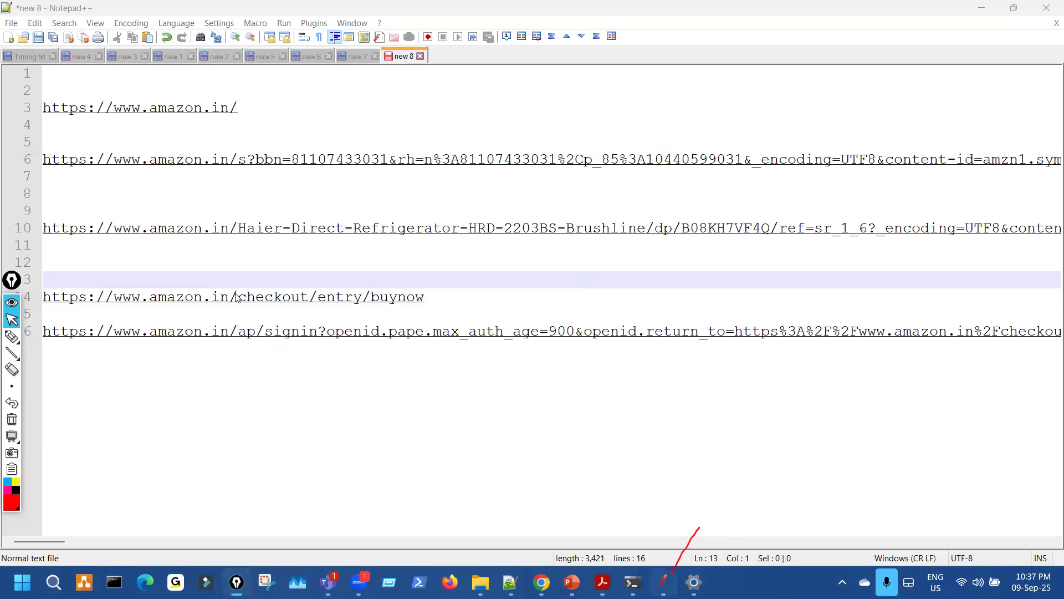
- Return to JMeter's View Results Tree, narrow the tree and result panes, and step through the four transaction results
{"action": "key", "text": "alt+Tab"}
{"action": "left_click", "coordinate": [152, 180]}
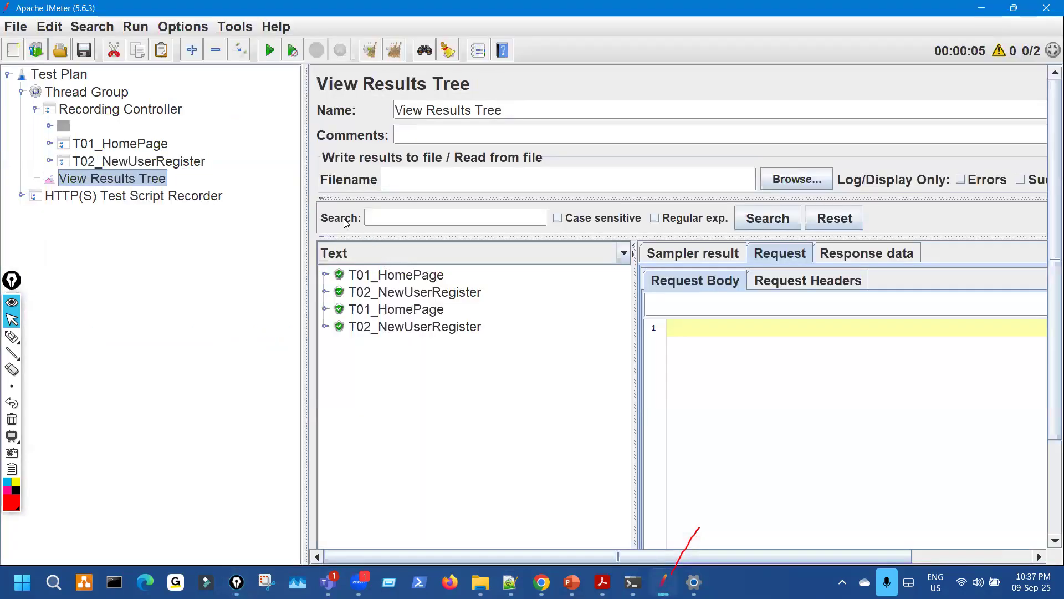
{"action": "left_click_drag", "start_coordinate": [302, 181], "coordinate": [231, 185]}
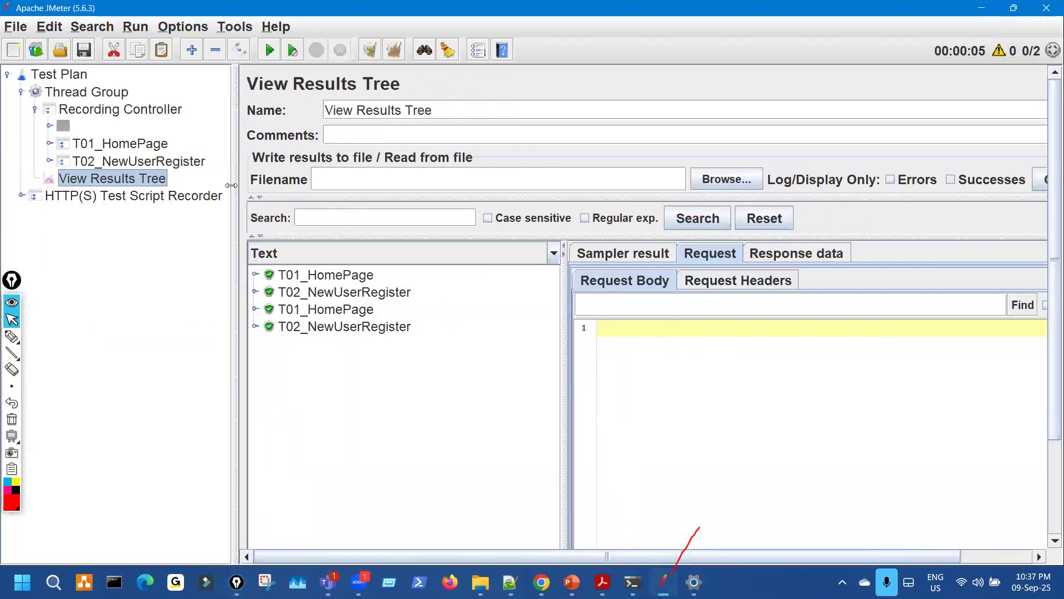
{"action": "left_click", "coordinate": [349, 279]}
{"action": "key", "text": "Down"}
{"action": "key", "text": "Down"}
{"action": "key", "text": "Down"}
{"action": "key", "text": "Up"}
{"action": "key", "text": "Up"}
{"action": "key", "text": "Down"}
{"action": "key", "text": "Down"}
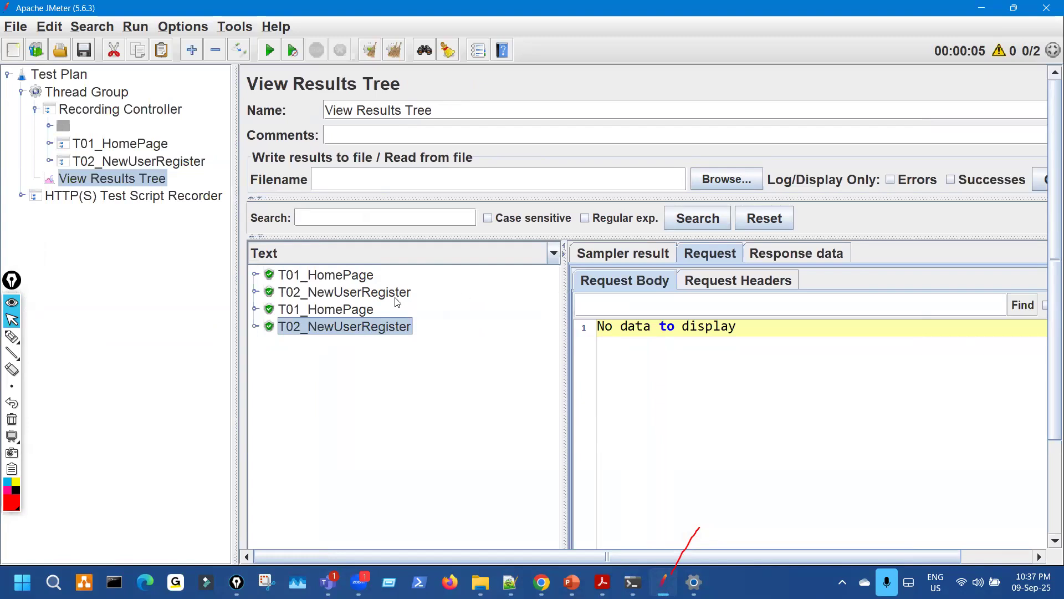
{"action": "left_click_drag", "start_coordinate": [564, 327], "coordinate": [488, 327]}
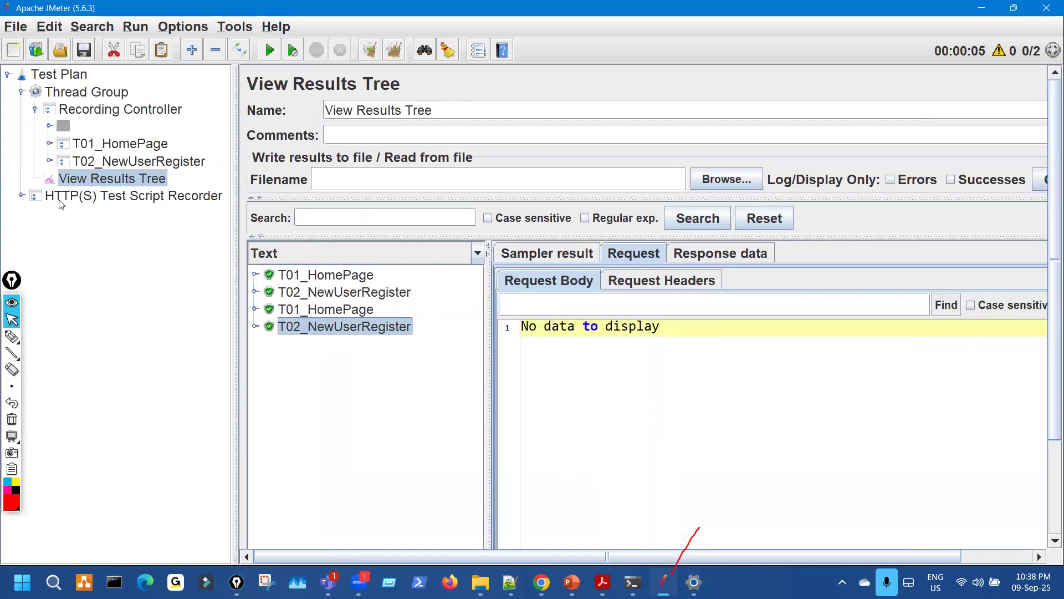
- Open the View Results Tree under the HTTP(S) Test Script Recorder, circle the recorded T01_HomePage requests with a handwritten note, and clear the drawings
{"action": "left_click", "coordinate": [35, 198]}
{"action": "left_click", "coordinate": [21, 196]}
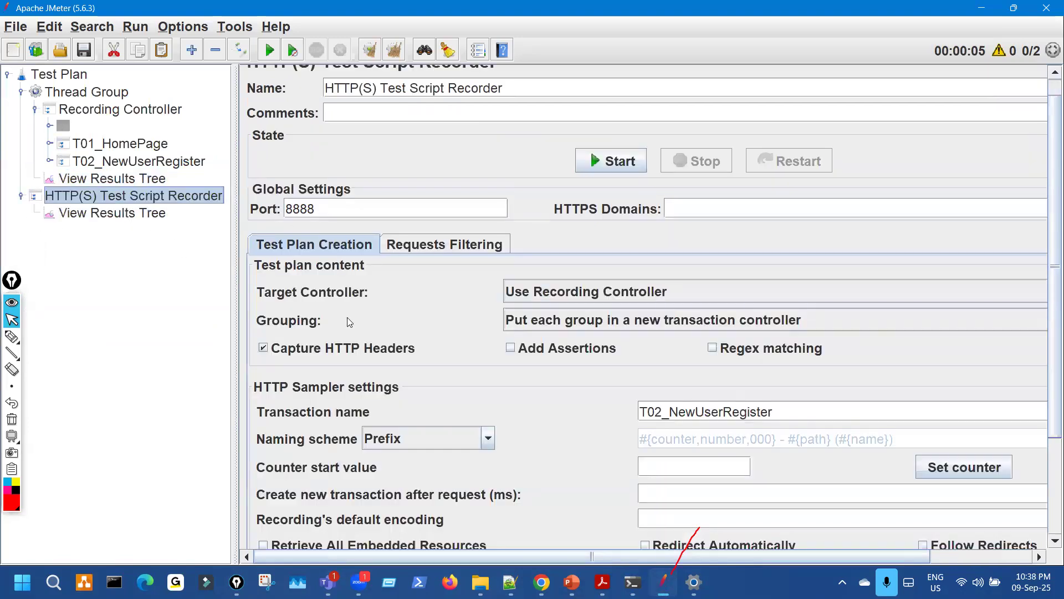
{"action": "left_click", "coordinate": [112, 213]}
{"action": "key", "text": "ctrl+shift+3"}
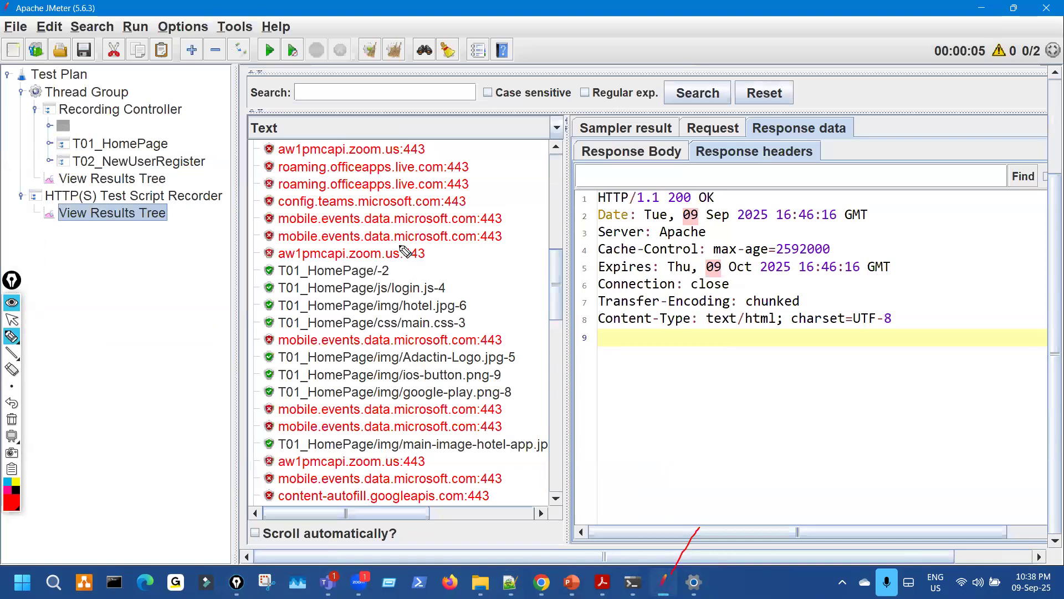
{"action": "mouse_move", "coordinate": [454, 294]}
{"action": "left_mouse_down"}
{"action": "mouse_move", "coordinate": [405, 256]}
{"action": "mouse_move", "coordinate": [476, 319]}
{"action": "mouse_move", "coordinate": [485, 427]}
{"action": "mouse_move", "coordinate": [653, 439]}
{"action": "mouse_move", "coordinate": [724, 432]}
{"action": "mouse_move", "coordinate": [742, 390]}
{"action": "mouse_move", "coordinate": [774, 404]}
{"action": "left_mouse_up"}
{"action": "left_click_drag", "start_coordinate": [781, 366], "coordinate": [867, 397]}
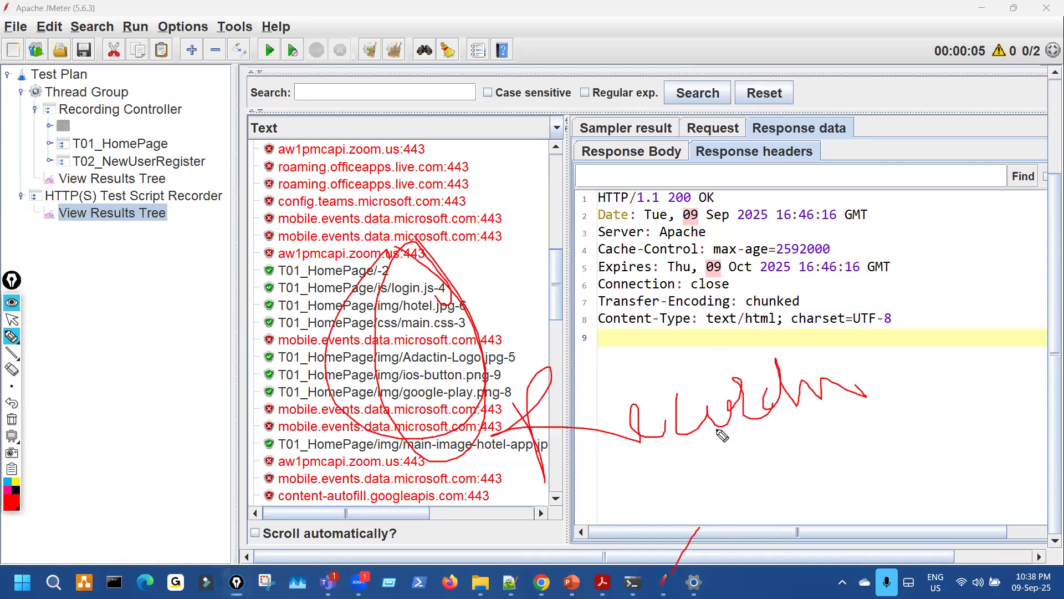
{"action": "key", "text": "ctrl+shift+7"}
- Circle the recorded requests again, handwrite "Recording Log" beside them with an underline, and clear the annotations
{"action": "mouse_move", "coordinate": [445, 300]}
{"action": "left_mouse_down"}
{"action": "mouse_move", "coordinate": [379, 438]}
{"action": "mouse_move", "coordinate": [428, 320]}
{"action": "left_mouse_up"}
{"action": "left_click_drag", "start_coordinate": [559, 386], "coordinate": [629, 415]}
{"action": "mouse_move", "coordinate": [576, 348]}
{"action": "left_mouse_down"}
{"action": "mouse_move", "coordinate": [701, 388]}
{"action": "mouse_move", "coordinate": [735, 342]}
{"action": "mouse_move", "coordinate": [783, 379]}
{"action": "mouse_move", "coordinate": [805, 379]}
{"action": "mouse_move", "coordinate": [873, 333]}
{"action": "mouse_move", "coordinate": [903, 341]}
{"action": "left_mouse_up"}
{"action": "left_click_drag", "start_coordinate": [838, 304], "coordinate": [853, 305]}
{"action": "left_click_drag", "start_coordinate": [895, 299], "coordinate": [916, 370]}
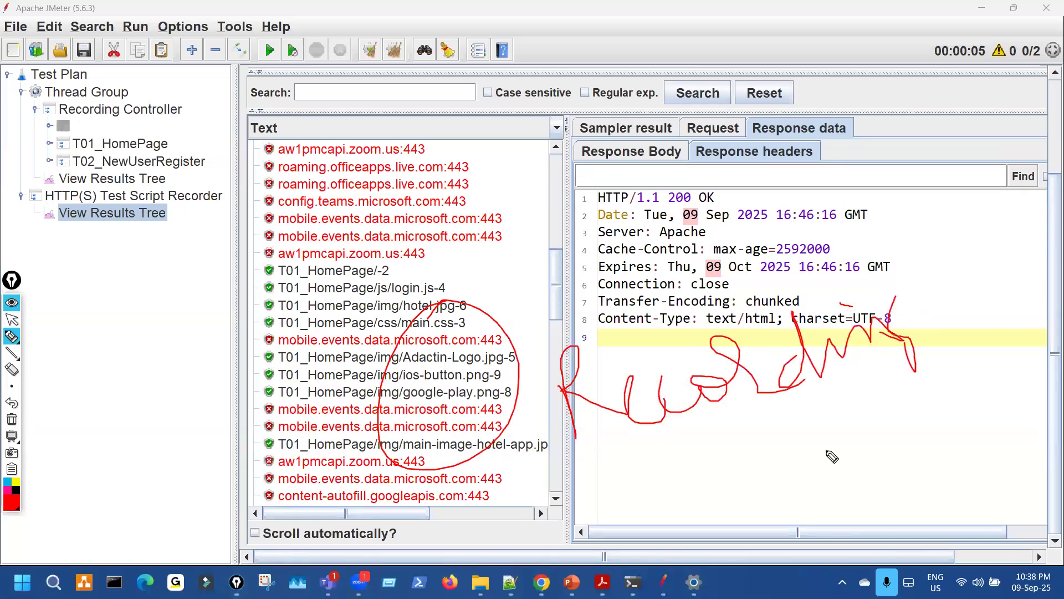
{"action": "mouse_move", "coordinate": [762, 438]}
{"action": "left_mouse_down"}
{"action": "mouse_move", "coordinate": [898, 463]}
{"action": "mouse_move", "coordinate": [923, 437]}
{"action": "mouse_move", "coordinate": [945, 513]}
{"action": "left_mouse_up"}
{"action": "left_click_drag", "start_coordinate": [878, 503], "coordinate": [927, 485]}
{"action": "left_click_drag", "start_coordinate": [902, 507], "coordinate": [936, 499]}
{"action": "left_click_drag", "start_coordinate": [881, 529], "coordinate": [986, 496]}
{"action": "mouse_move", "coordinate": [367, 214]}
{"action": "left_mouse_down"}
{"action": "mouse_move", "coordinate": [355, 262]}
{"action": "mouse_move", "coordinate": [396, 320]}
{"action": "left_mouse_up"}
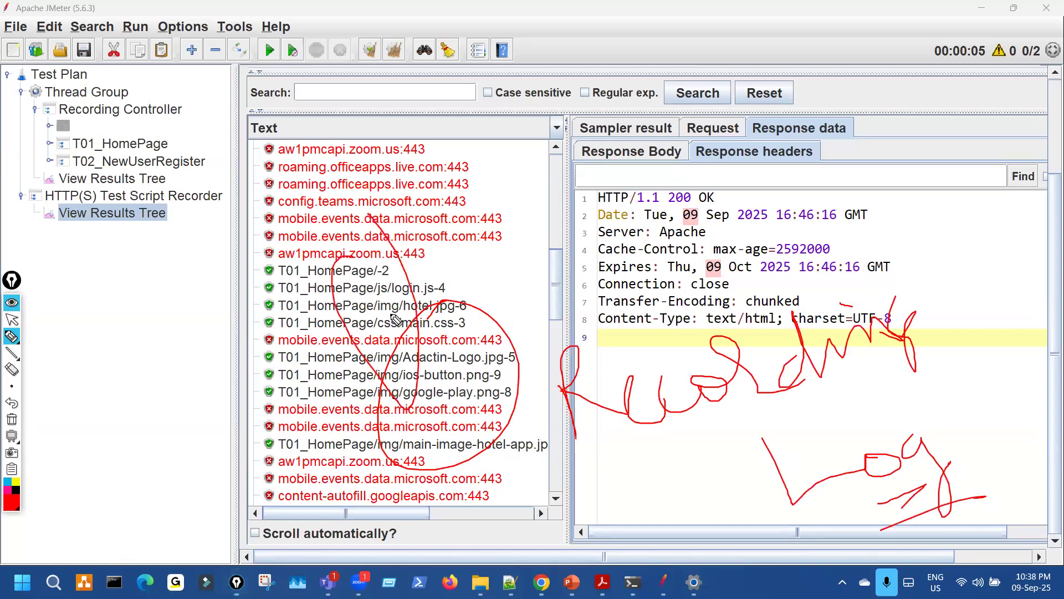
{"action": "key", "text": "Escape"}
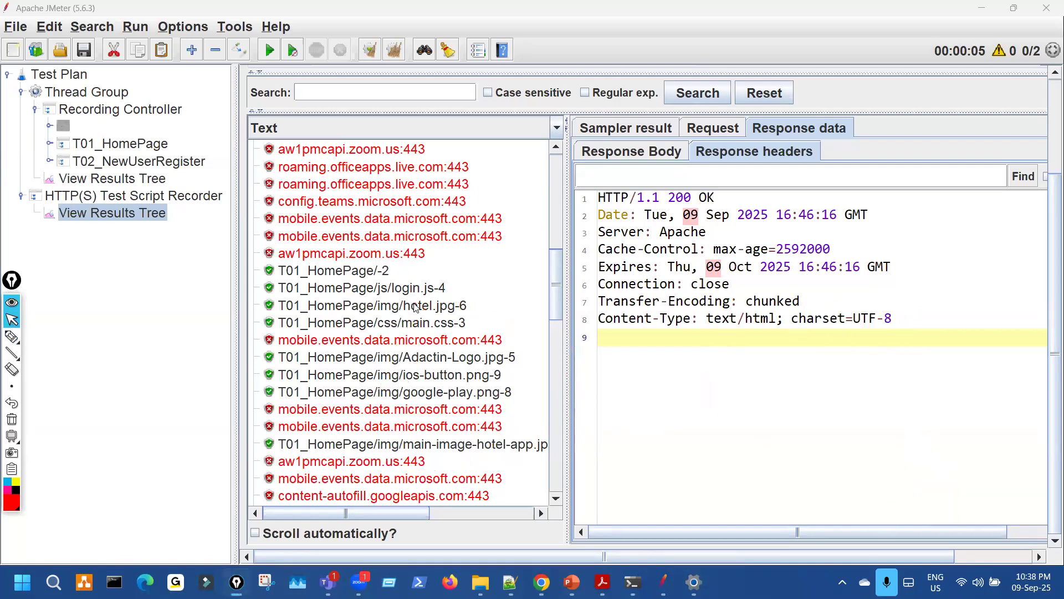
- Look through the recorder's captured requests, mark the T01_HomePage/-2 entry with an arrow, and clear the mark
{"action": "scroll", "coordinate": [416, 308], "scroll_direction": "up", "scroll_amount": 6}
{"action": "scroll", "coordinate": [415, 311], "scroll_direction": "down", "scroll_amount": 9}
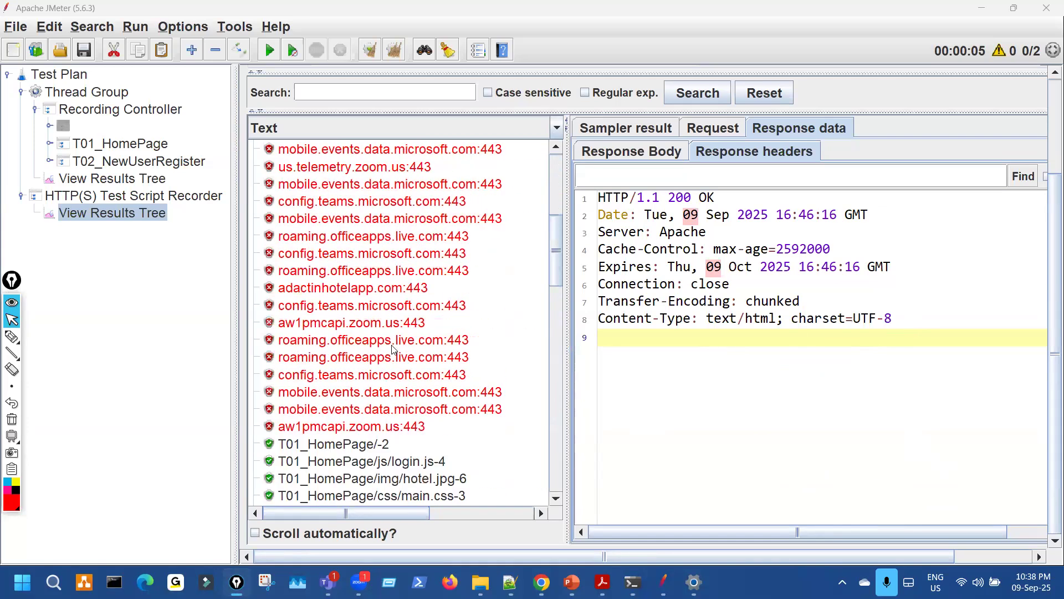
{"action": "scroll", "coordinate": [416, 325], "scroll_direction": "up", "scroll_amount": 3}
{"action": "left_click_drag", "start_coordinate": [370, 289], "coordinate": [461, 287]}
{"action": "mouse_move", "coordinate": [448, 275]}
{"action": "left_mouse_down"}
{"action": "mouse_move", "coordinate": [488, 293]}
{"action": "mouse_move", "coordinate": [480, 311]}
{"action": "left_mouse_up"}
{"action": "key", "text": "Escape"}
- Inspect the request body, request headers and response headers of the recorded T01_HomePage/-2 entry
{"action": "left_click", "coordinate": [349, 289]}
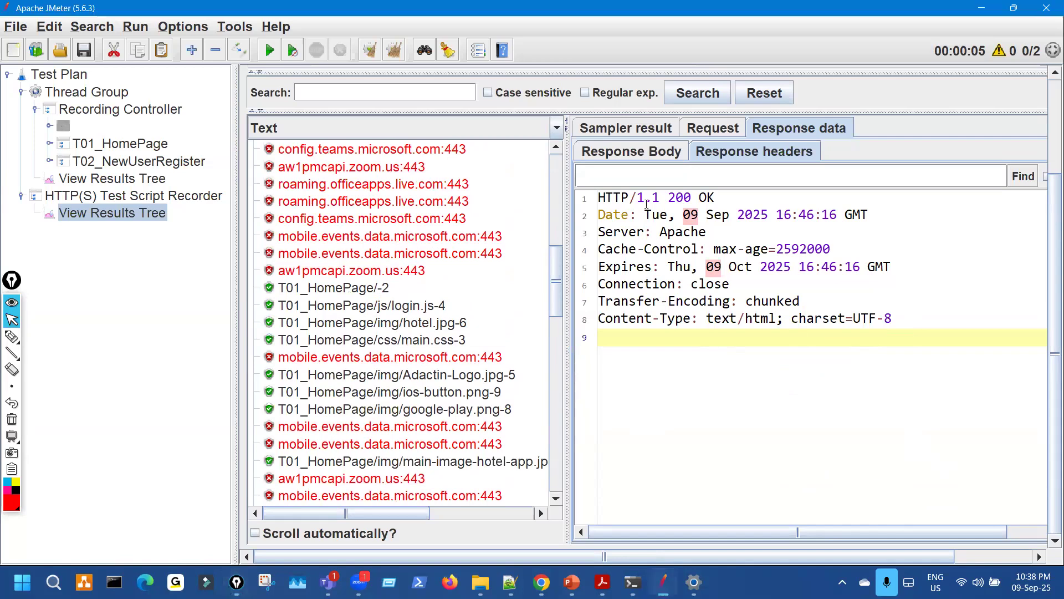
{"action": "left_click", "coordinate": [711, 128]}
{"action": "left_click", "coordinate": [634, 153]}
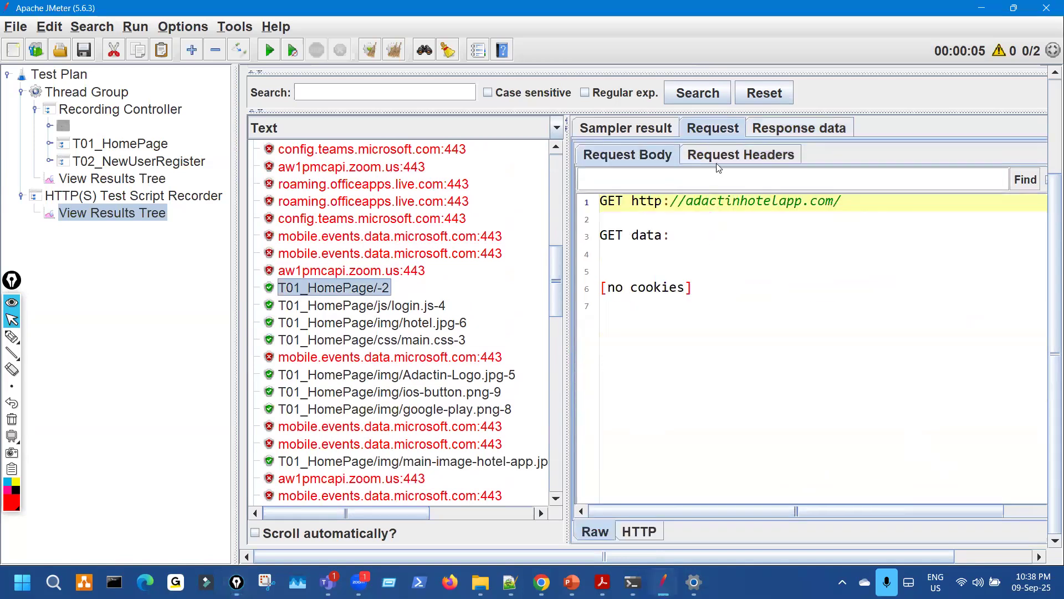
{"action": "left_click", "coordinate": [731, 155]}
{"action": "left_click", "coordinate": [788, 133]}
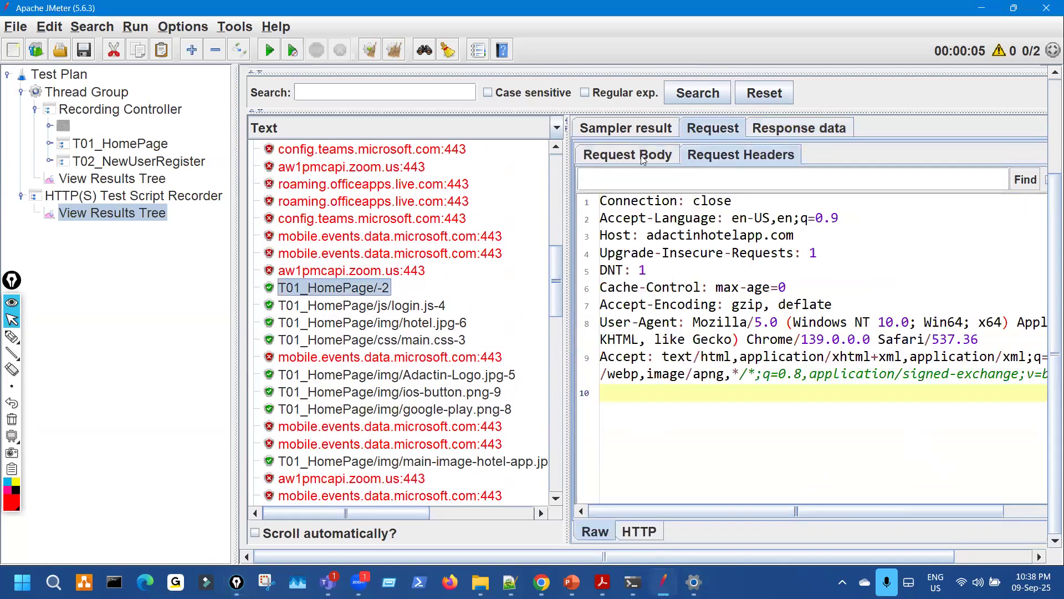
{"action": "left_click", "coordinate": [628, 153]}
{"action": "key", "text": "ctrl+shift+3"}
{"action": "mouse_move", "coordinate": [758, 228]}
{"action": "left_mouse_down"}
{"action": "mouse_move", "coordinate": [721, 288]}
{"action": "mouse_move", "coordinate": [754, 234]}
{"action": "left_mouse_up"}
{"action": "key", "text": "ctrl+shift+7"}
{"action": "key", "text": "ctrl+shift+2"}
{"action": "left_click", "coordinate": [742, 157]}
- Circle the recorded T01_HomePage entries, handwrite "RL" with underlines, add arrows over the response headers, and clear the drawings
{"action": "key", "text": "ctrl+shift+3"}
{"action": "mouse_move", "coordinate": [715, 289]}
{"action": "left_mouse_down"}
{"action": "mouse_move", "coordinate": [654, 353]}
{"action": "mouse_move", "coordinate": [639, 352]}
{"action": "left_mouse_up"}
{"action": "mouse_move", "coordinate": [444, 247]}
{"action": "left_mouse_down"}
{"action": "mouse_move", "coordinate": [541, 384]}
{"action": "mouse_move", "coordinate": [570, 331]}
{"action": "left_mouse_up"}
{"action": "left_click_drag", "start_coordinate": [383, 257], "coordinate": [425, 332]}
{"action": "mouse_move", "coordinate": [577, 389]}
{"action": "left_mouse_down"}
{"action": "mouse_move", "coordinate": [585, 432]}
{"action": "mouse_move", "coordinate": [682, 432]}
{"action": "left_mouse_up"}
{"action": "left_click_drag", "start_coordinate": [683, 364], "coordinate": [771, 415]}
{"action": "left_click_drag", "start_coordinate": [651, 478], "coordinate": [786, 458]}
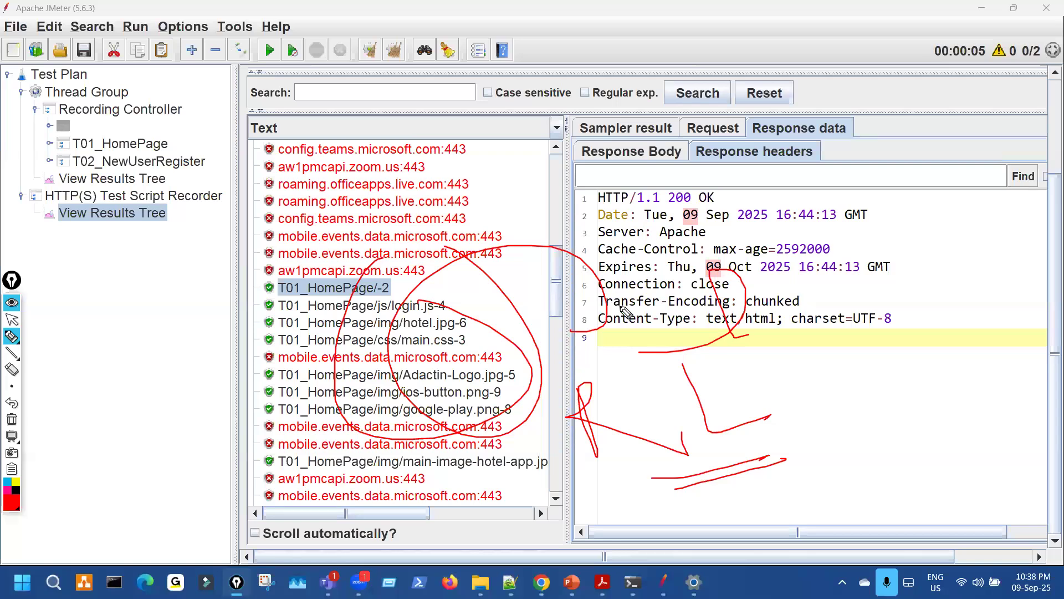
{"action": "mouse_move", "coordinate": [453, 277]}
{"action": "left_mouse_down"}
{"action": "mouse_move", "coordinate": [674, 265]}
{"action": "mouse_move", "coordinate": [685, 280]}
{"action": "mouse_move", "coordinate": [692, 257]}
{"action": "left_mouse_up"}
{"action": "mouse_move", "coordinate": [638, 309]}
{"action": "left_mouse_down"}
{"action": "mouse_move", "coordinate": [741, 331]}
{"action": "mouse_move", "coordinate": [726, 348]}
{"action": "left_mouse_up"}
{"action": "mouse_move", "coordinate": [978, 319]}
{"action": "left_mouse_down"}
{"action": "mouse_move", "coordinate": [843, 341]}
{"action": "mouse_move", "coordinate": [859, 360]}
{"action": "left_mouse_up"}
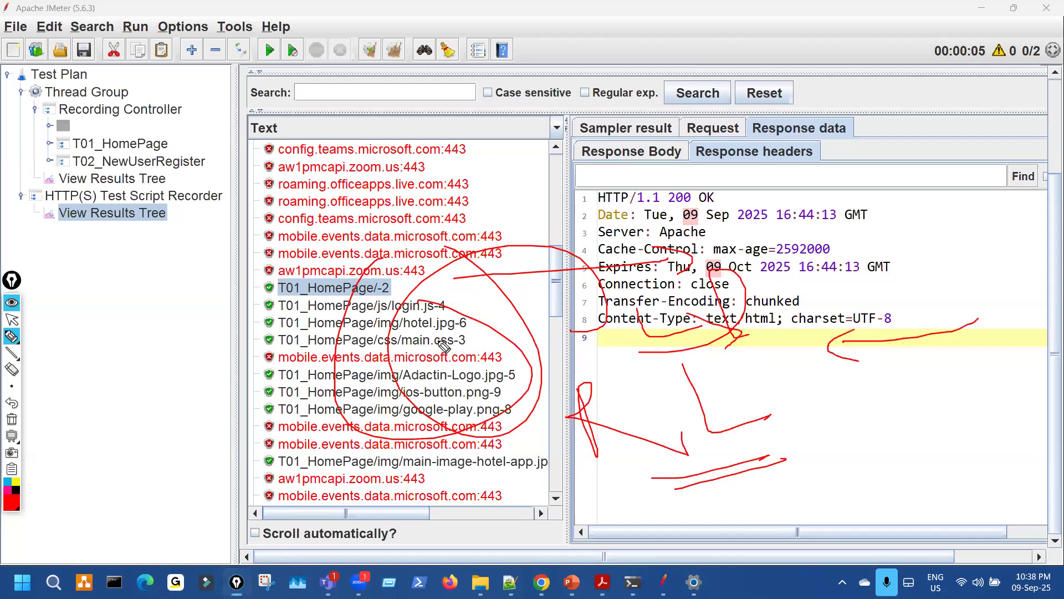
{"action": "key", "text": "ctrl+shift+7"}
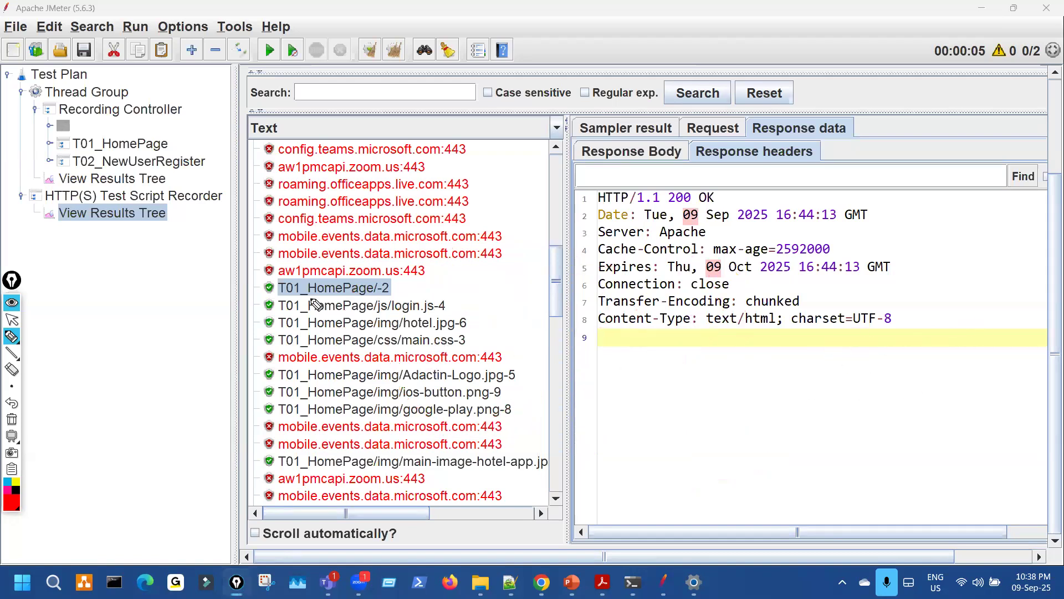
- Circle the T01_HomePage controller and the recorded entries, underline the recorder's View Results Tree, and clear the marks
{"action": "mouse_move", "coordinate": [99, 125]}
{"action": "left_mouse_down"}
{"action": "mouse_move", "coordinate": [140, 134]}
{"action": "mouse_move", "coordinate": [130, 126]}
{"action": "left_mouse_up"}
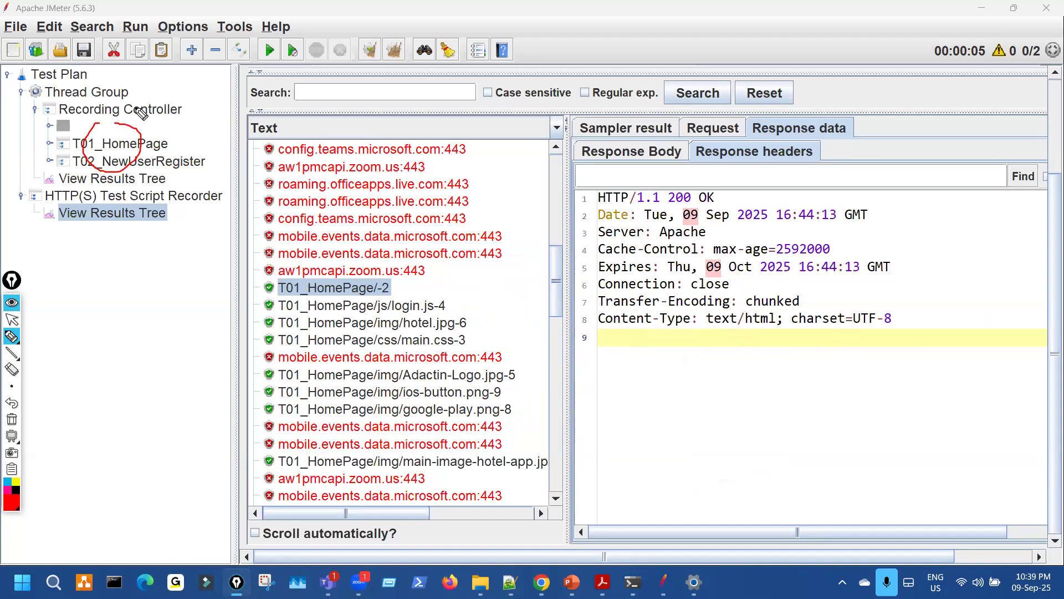
{"action": "left_click_drag", "start_coordinate": [358, 322], "coordinate": [321, 336]}
{"action": "left_click_drag", "start_coordinate": [123, 227], "coordinate": [143, 229]}
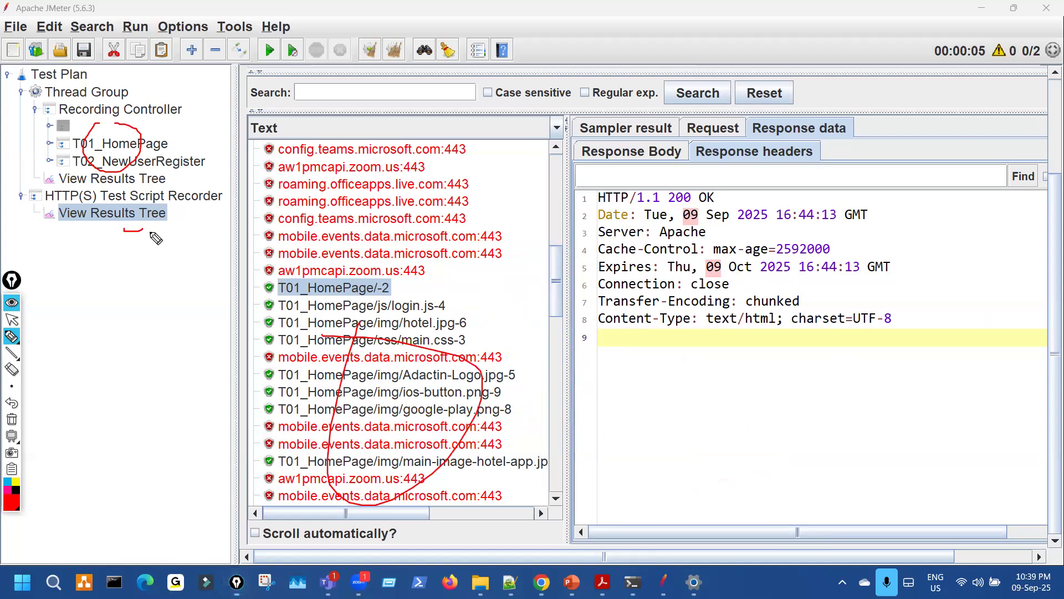
{"action": "key", "text": "Escape"}
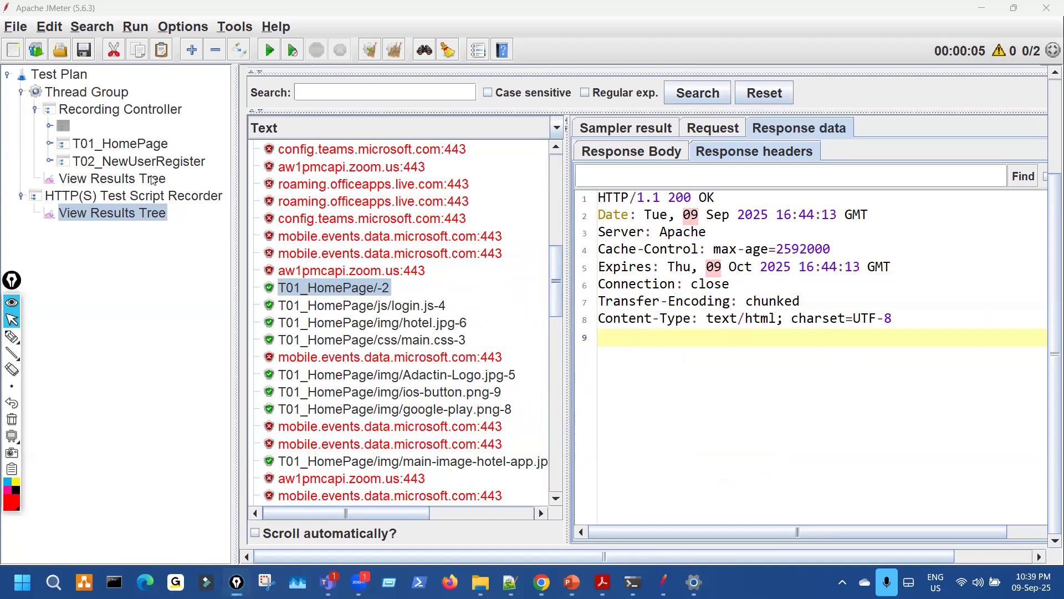
- Open the Thread Group's View Results Tree, mark the Start control, the transaction results and both listeners, and clear the drawings
{"action": "left_click", "coordinate": [153, 179]}
{"action": "key", "text": "ctrl+alt+g"}
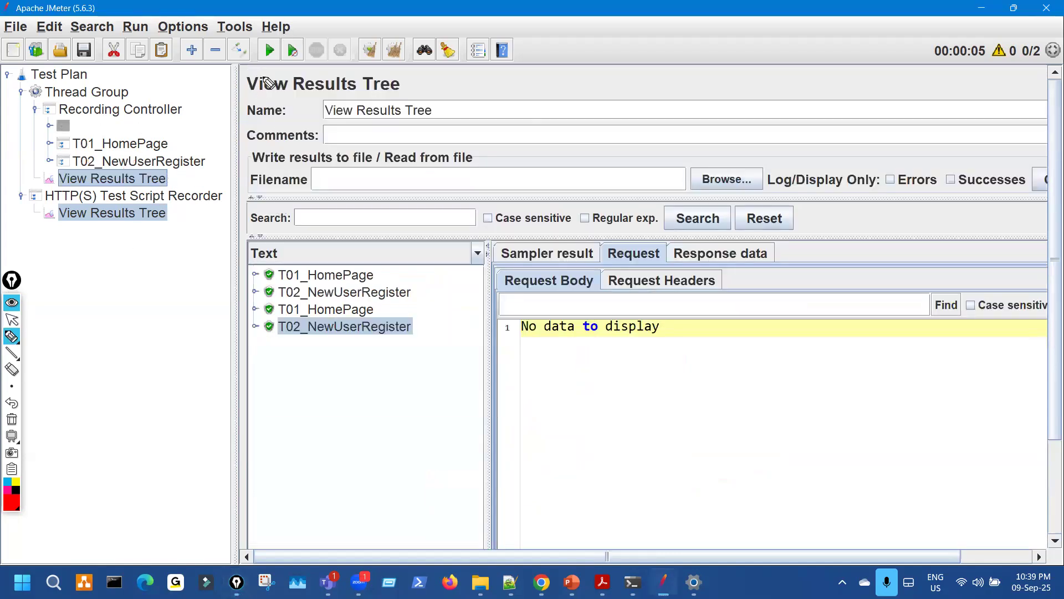
{"action": "left_click_drag", "start_coordinate": [263, 77], "coordinate": [277, 45]}
{"action": "mouse_move", "coordinate": [302, 269]}
{"action": "left_mouse_down"}
{"action": "mouse_move", "coordinate": [410, 299]}
{"action": "mouse_move", "coordinate": [345, 278]}
{"action": "left_mouse_up"}
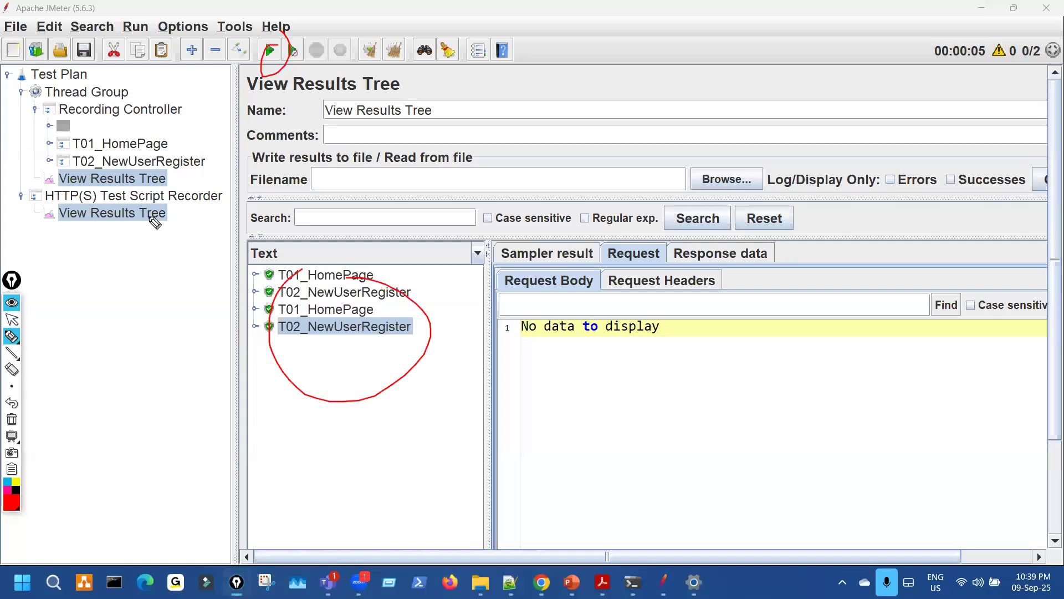
{"action": "left_click_drag", "start_coordinate": [145, 206], "coordinate": [150, 221]}
{"action": "left_click_drag", "start_coordinate": [163, 173], "coordinate": [172, 169]}
{"action": "key", "text": "ctrl+shift+7"}
{"action": "key", "text": "ctrl+shift+1"}
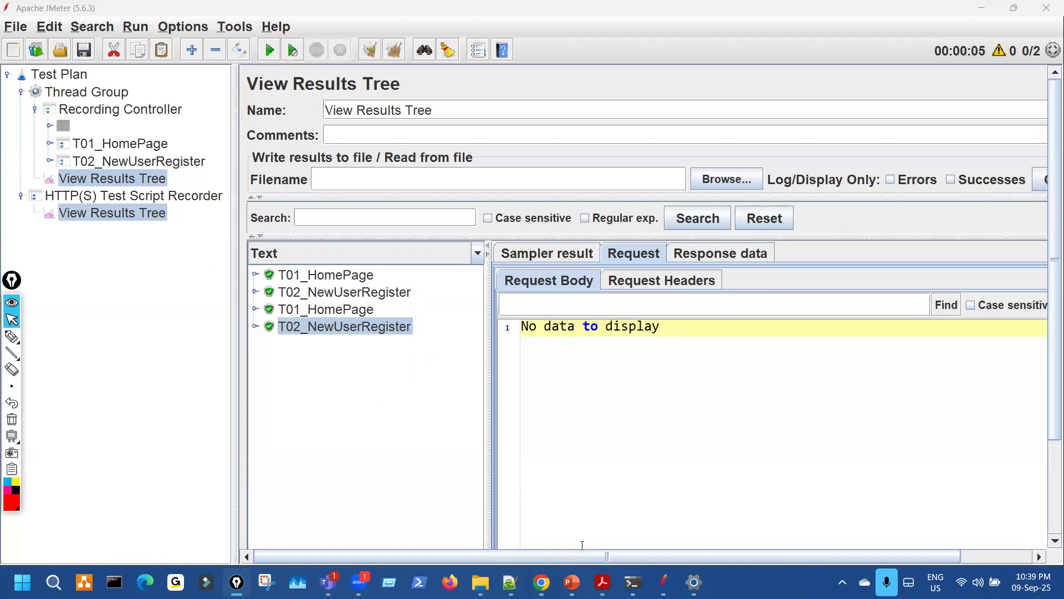
- Switch to the PowerPoint notes and find the slide on filtering irrelevant requests and embedded resources while recording
{"action": "left_click", "coordinate": [541, 582]}
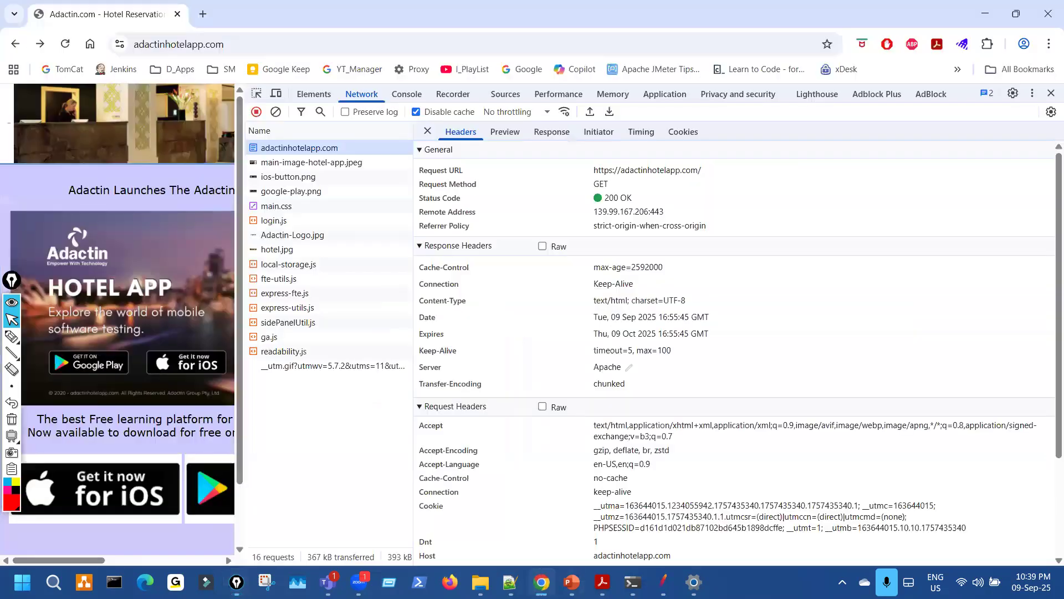
{"action": "key", "text": "alt+Tab"}
{"action": "scroll", "coordinate": [481, 328], "scroll_direction": "down", "scroll_amount": 2}
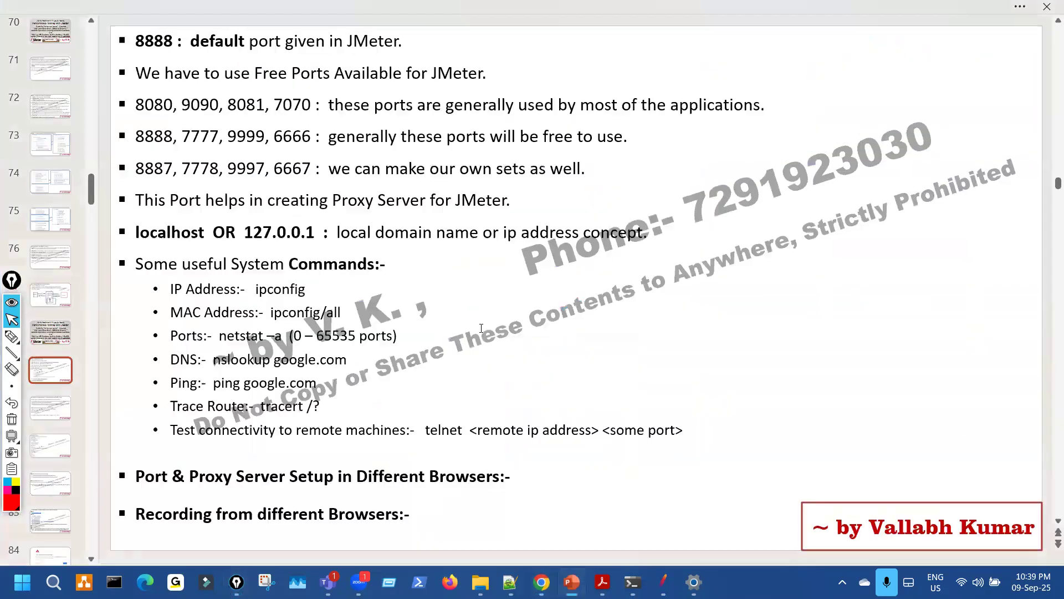
{"action": "scroll", "coordinate": [393, 268], "scroll_direction": "down", "scroll_amount": 2}
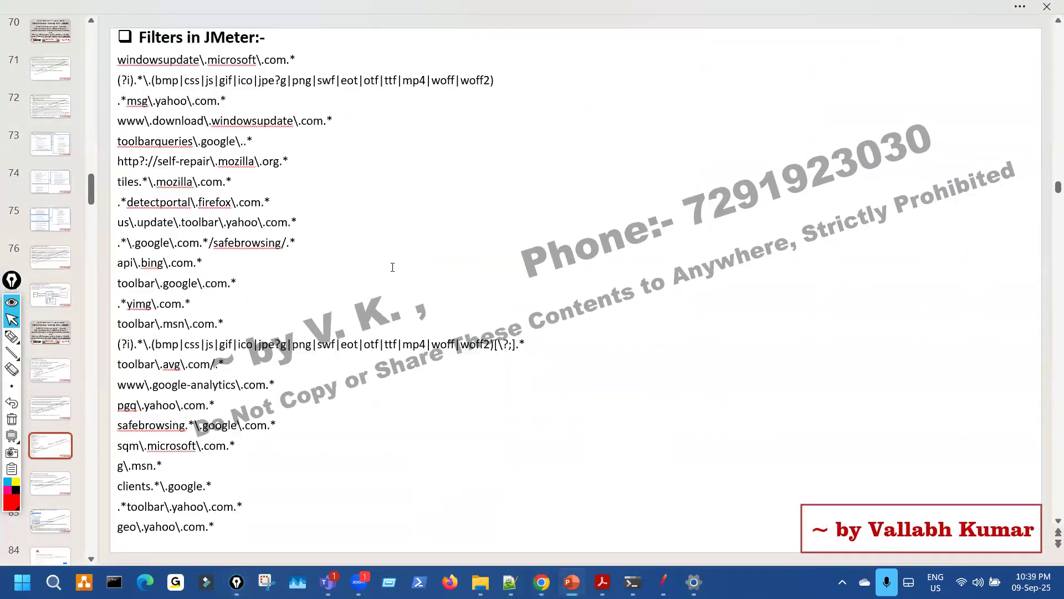
{"action": "scroll", "coordinate": [352, 76], "scroll_direction": "up", "scroll_amount": 1}
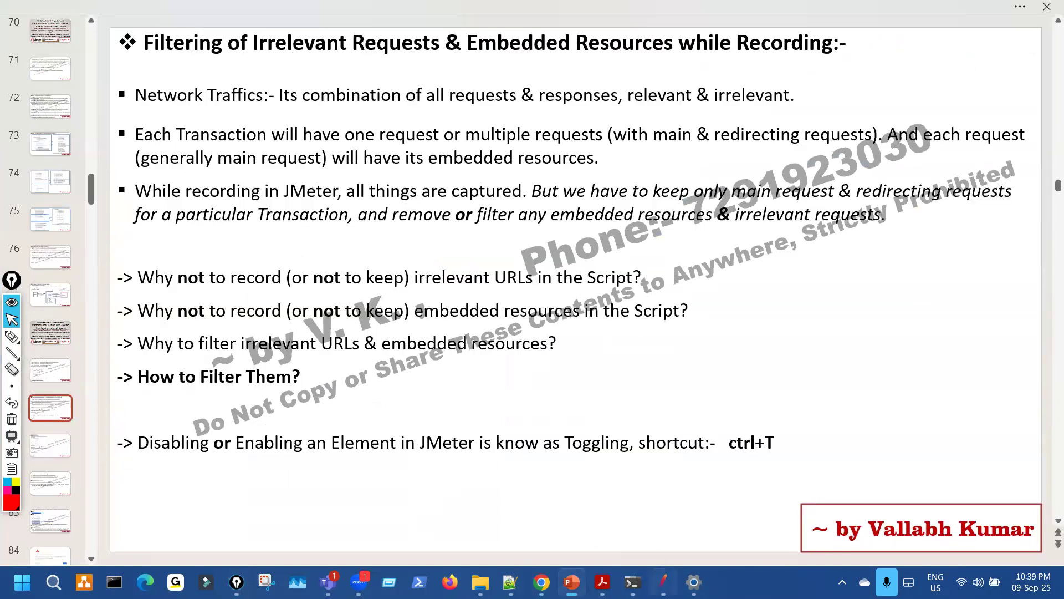
- Return to JMeter, expand T01_HomePage, widen the test plan tree, and step through its requests down to the recorder's View Results Tree
{"action": "left_click", "coordinate": [663, 582]}
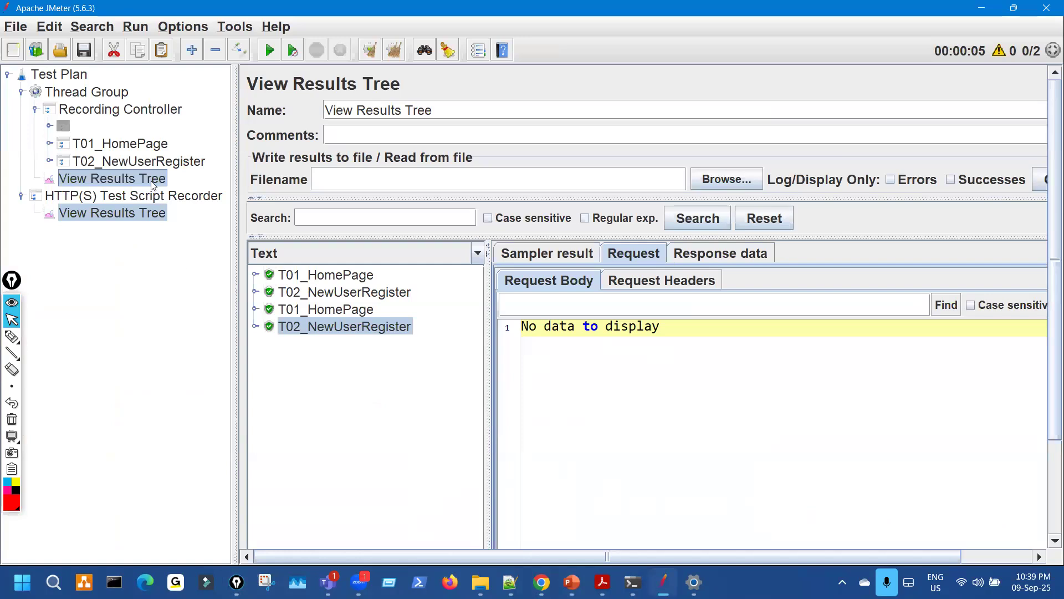
{"action": "left_click", "coordinate": [66, 147]}
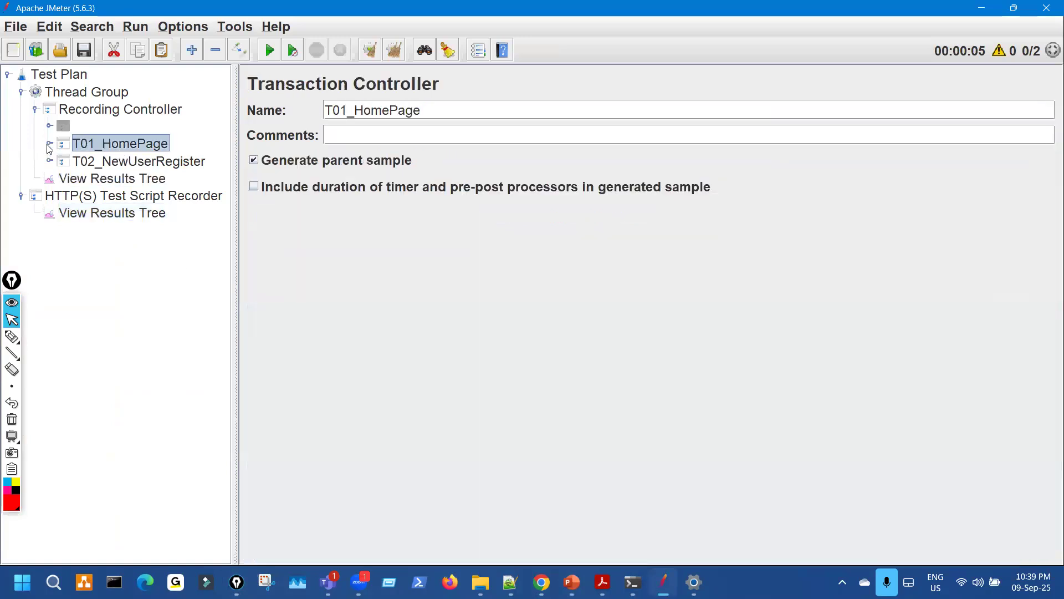
{"action": "left_click", "coordinate": [49, 144]}
{"action": "left_click_drag", "start_coordinate": [291, 168], "coordinate": [406, 166]}
{"action": "left_click", "coordinate": [233, 181]}
{"action": "left_click", "coordinate": [249, 196]}
{"action": "left_click", "coordinate": [264, 215]}
{"action": "left_click", "coordinate": [272, 232]}
{"action": "key", "text": "Down"}
{"action": "key", "text": "Down"}
{"action": "key", "text": "Down"}
{"action": "key", "text": "Down"}
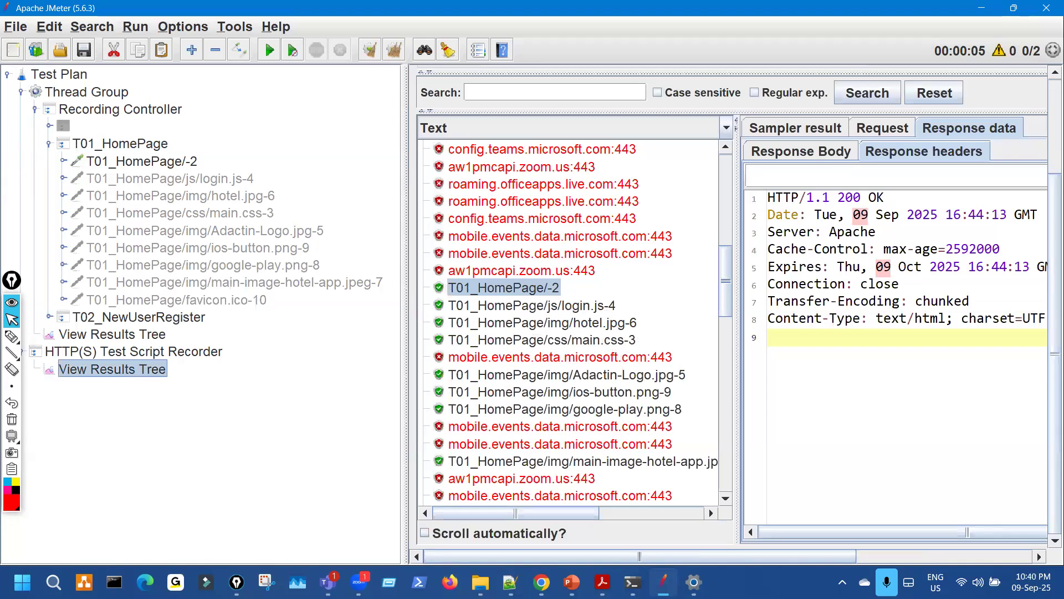
- Switch back to the PowerPoint notes and review the slides on JMeter filters and the pattern for embedded resources filtering
{"action": "key", "text": "alt+Tab"}
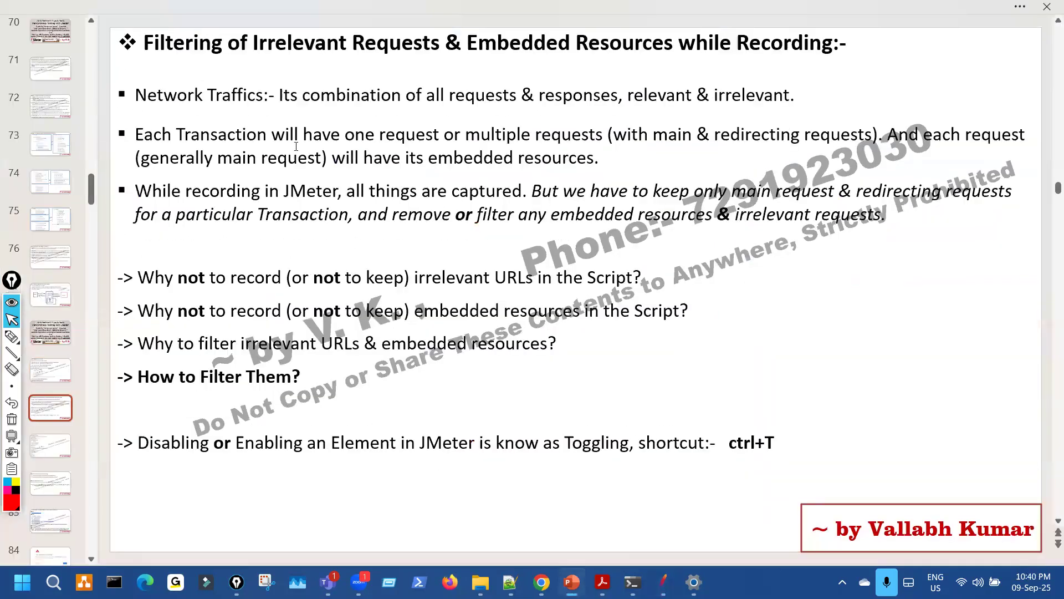
{"action": "scroll", "coordinate": [296, 147], "scroll_direction": "down", "scroll_amount": 2}
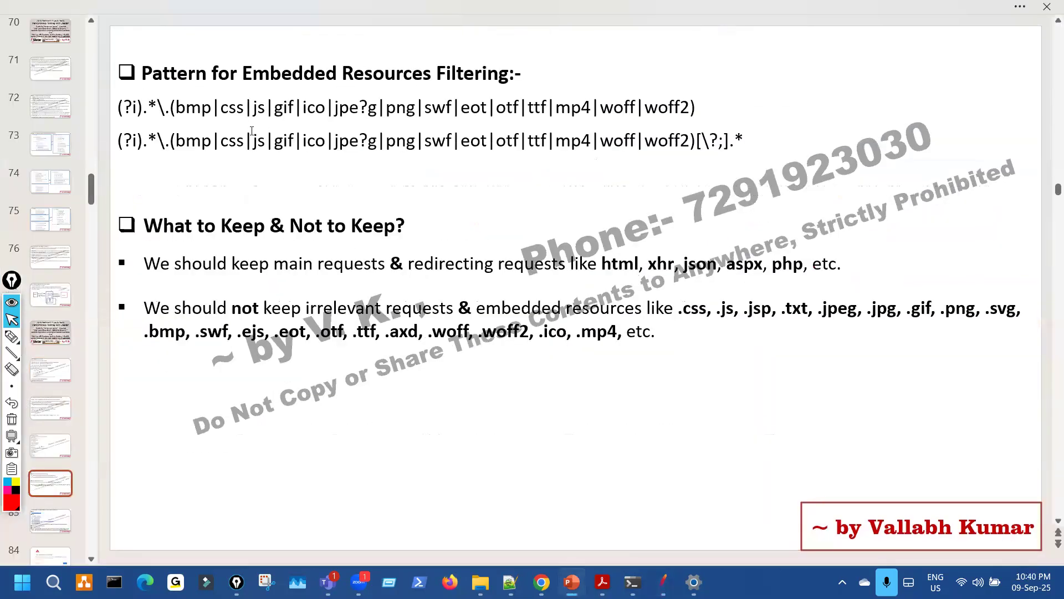
{"action": "scroll", "coordinate": [252, 130], "scroll_direction": "up", "scroll_amount": 1}
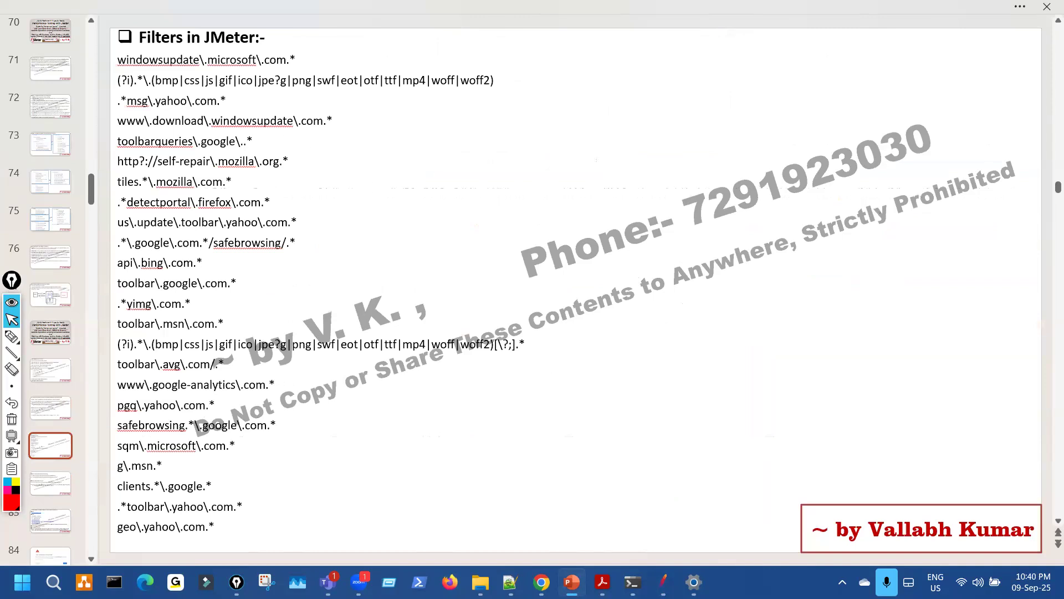
{"action": "scroll", "coordinate": [478, 310], "scroll_direction": "up", "scroll_amount": 1}
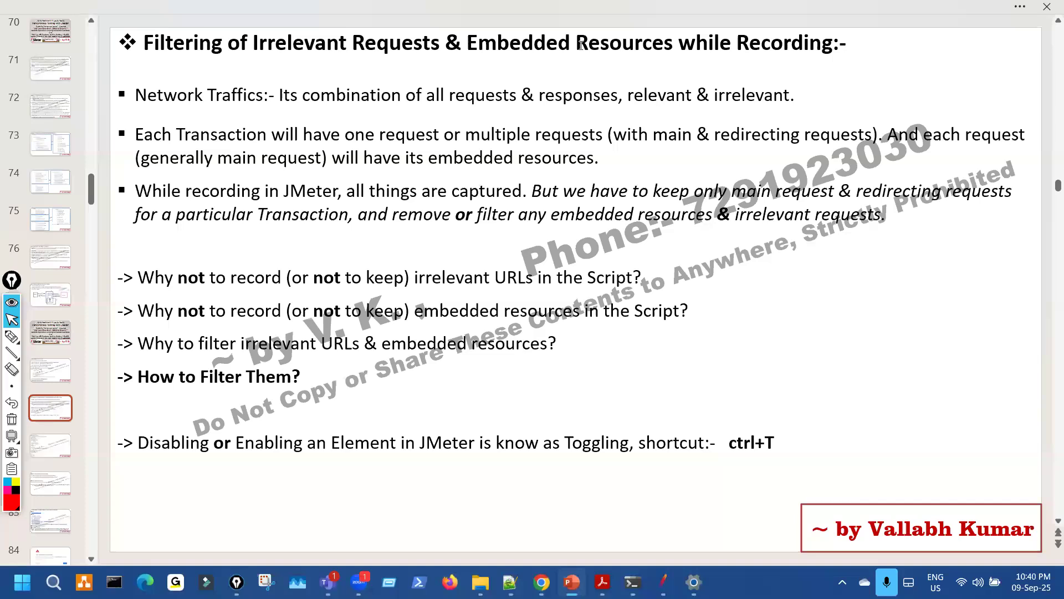
- Return to JMeter, mark the recorded T01_HomePage/-2 result and the matching request in the test plan, and clear the marks
{"action": "left_click", "coordinate": [663, 582]}
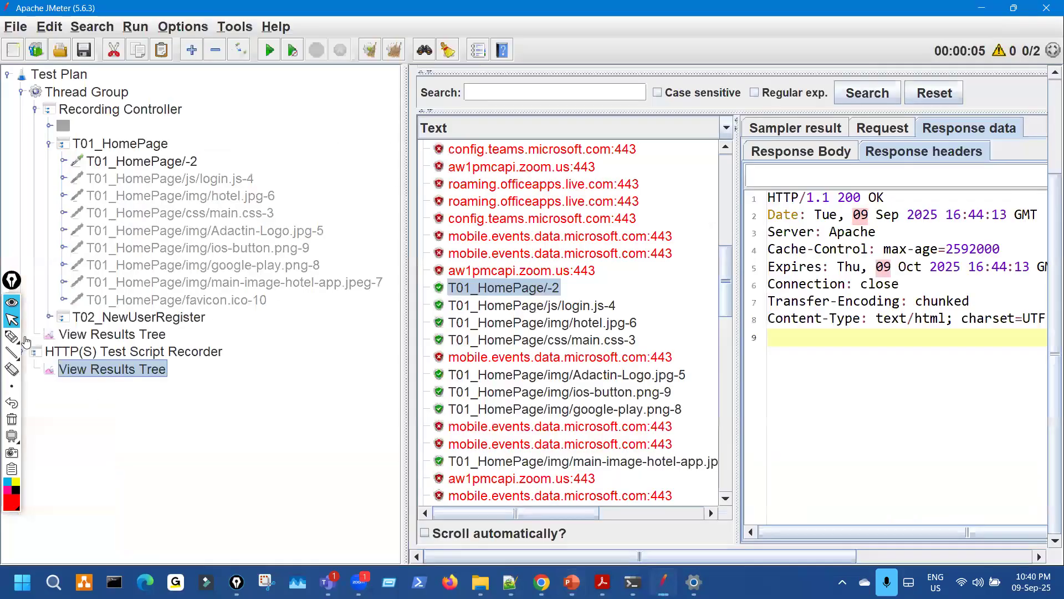
{"action": "left_click", "coordinate": [12, 336]}
{"action": "mouse_move", "coordinate": [538, 308]}
{"action": "left_mouse_down"}
{"action": "mouse_move", "coordinate": [612, 445]}
{"action": "mouse_move", "coordinate": [551, 337]}
{"action": "left_mouse_up"}
{"action": "mouse_move", "coordinate": [225, 165]}
{"action": "left_mouse_down"}
{"action": "mouse_move", "coordinate": [246, 147]}
{"action": "mouse_move", "coordinate": [202, 143]}
{"action": "left_mouse_up"}
{"action": "key", "text": "Escape"}
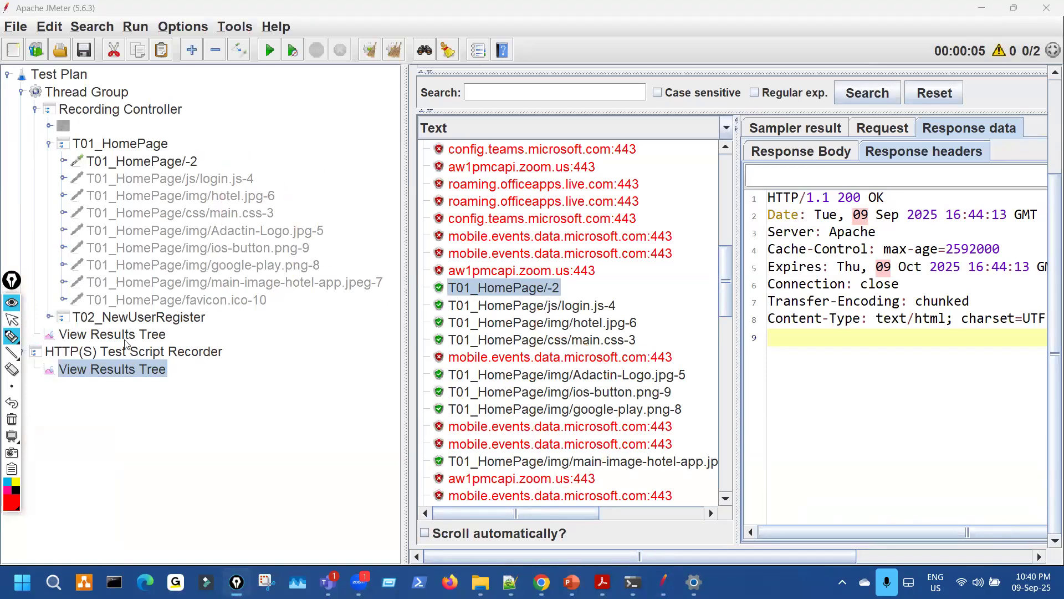
- Expand T02_NewUserRegister, circle its disabled requests, clear the drawing, and collapse both transaction controllers
{"action": "left_click", "coordinate": [50, 316]}
{"action": "key", "text": "ctrl+shift+3"}
{"action": "mouse_move", "coordinate": [259, 419]}
{"action": "left_mouse_down"}
{"action": "mouse_move", "coordinate": [278, 507]}
{"action": "mouse_move", "coordinate": [236, 411]}
{"action": "left_mouse_up"}
{"action": "key", "text": "Escape"}
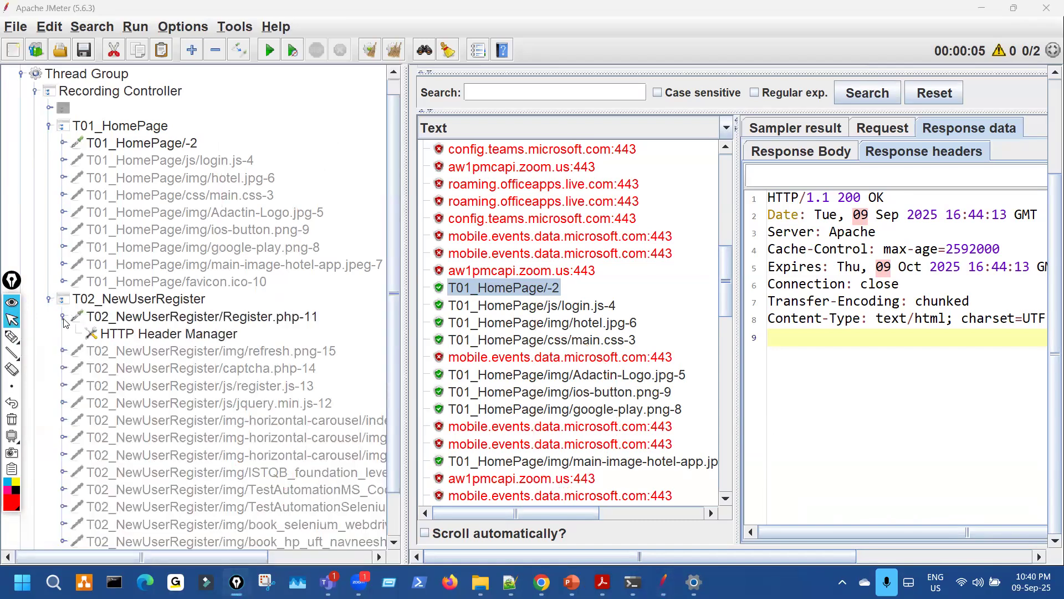
{"action": "left_click", "coordinate": [64, 318]}
{"action": "left_click", "coordinate": [49, 299]}
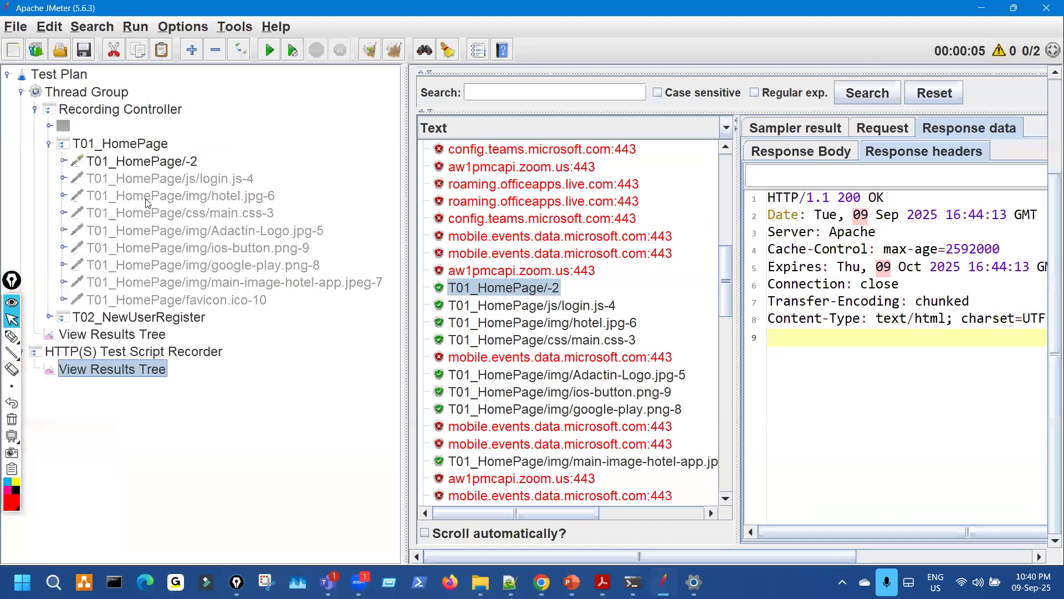
{"action": "left_click", "coordinate": [49, 144]}
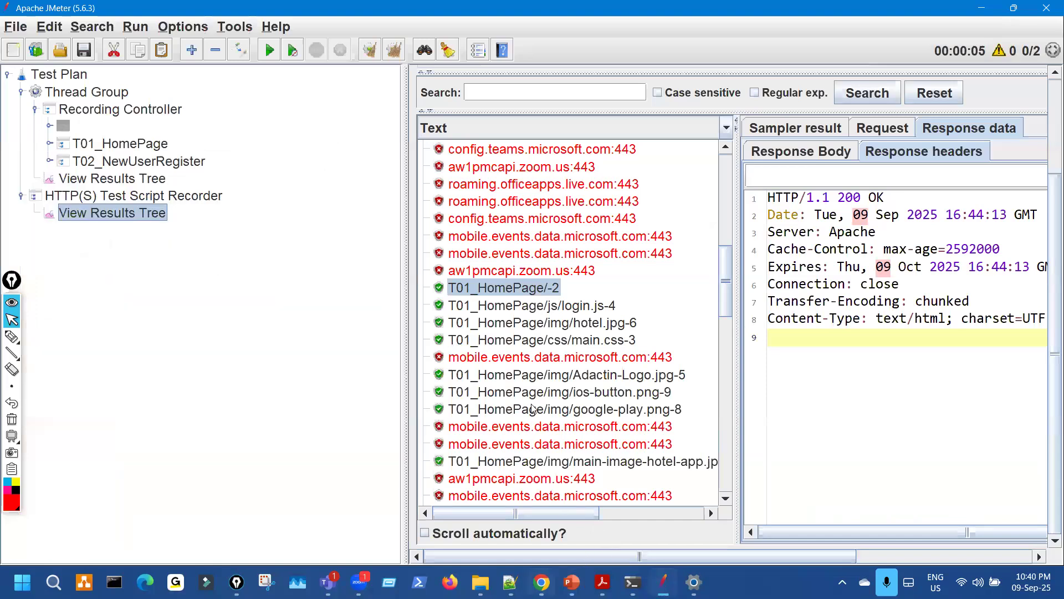
- Switch to Chrome, show the Network log for adactinhotelapp.com, clear it, and reload the page to capture fresh requests
{"action": "key", "text": "alt+Tab"}
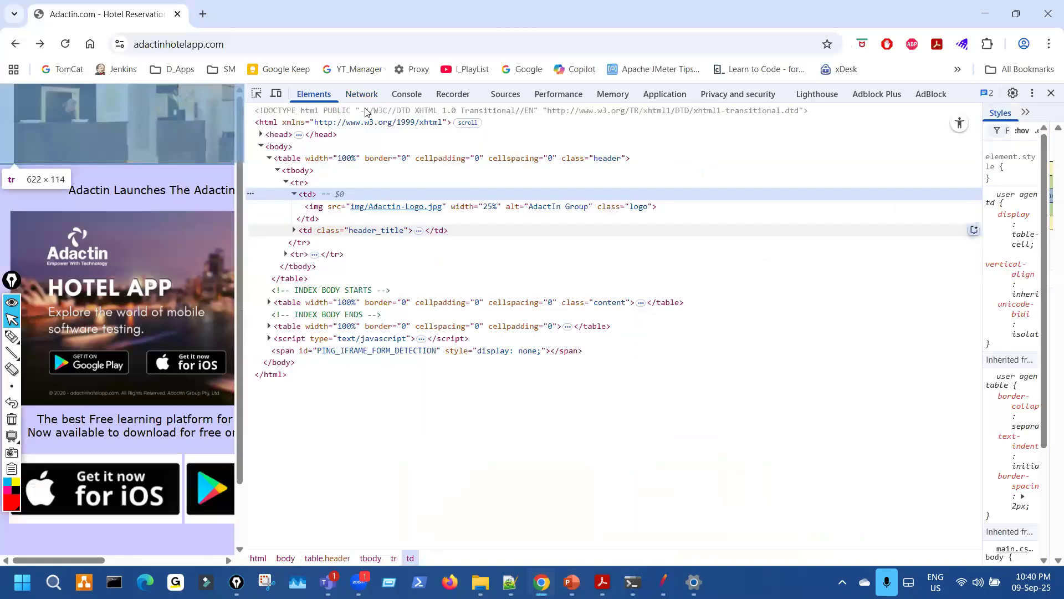
{"action": "left_click", "coordinate": [427, 130]}
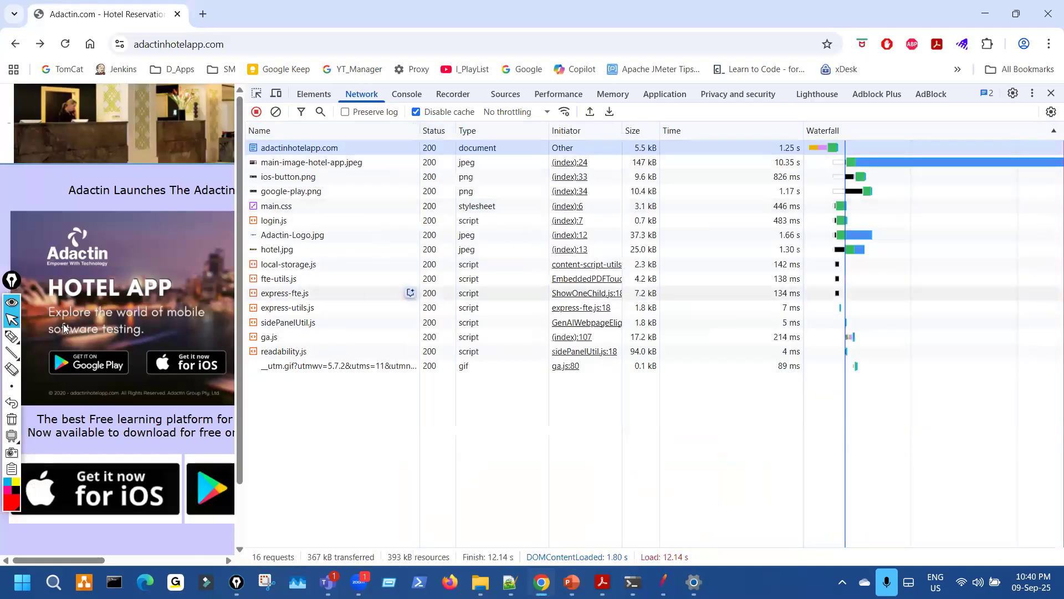
{"action": "left_click", "coordinate": [276, 112]}
{"action": "left_click", "coordinate": [63, 45]}
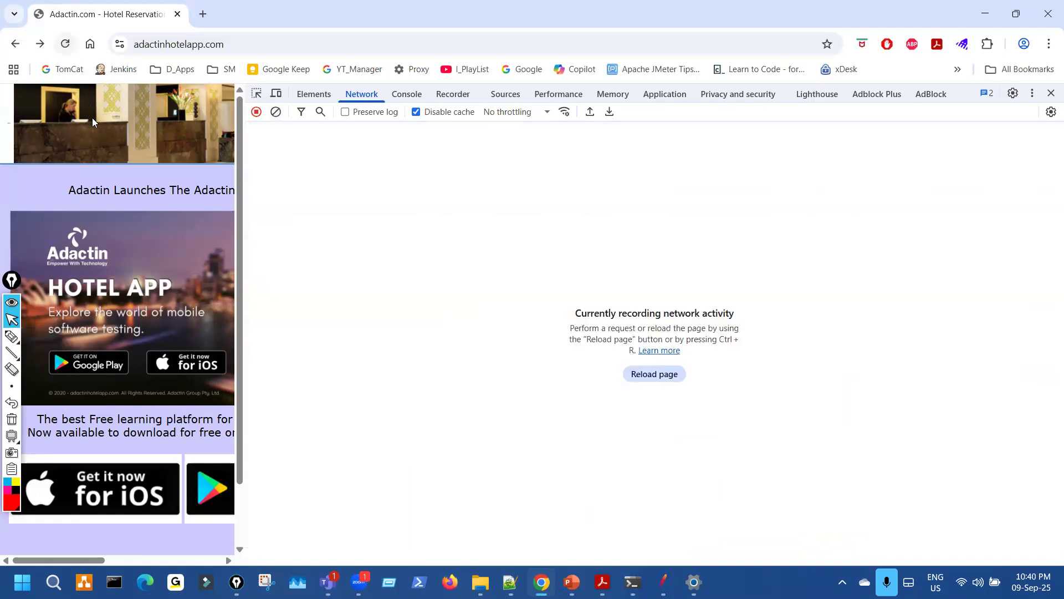
- Circle the adactinhotelapp.com document's load time and the sizes of the embedded resources in the Network log
{"action": "left_click", "coordinate": [23, 338]}
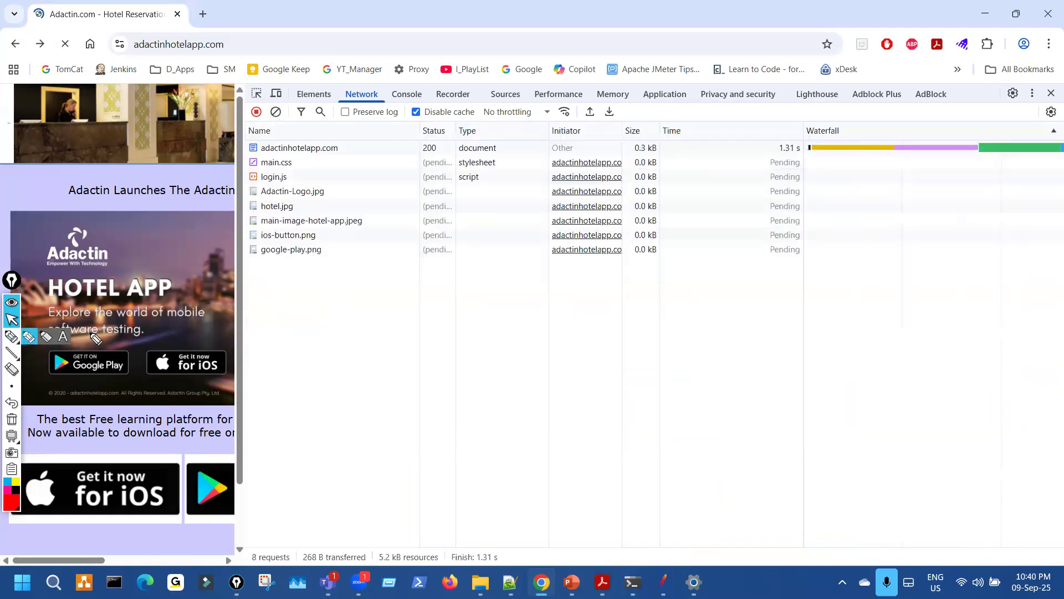
{"action": "left_click_drag", "start_coordinate": [797, 162], "coordinate": [774, 139]}
{"action": "left_click_drag", "start_coordinate": [636, 174], "coordinate": [654, 211]}
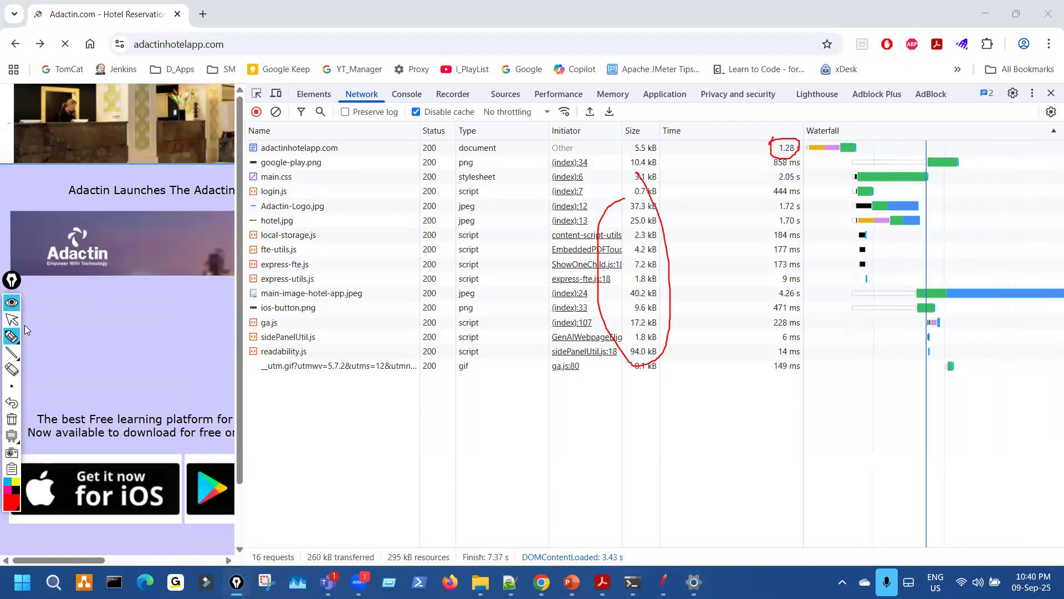
{"action": "left_click", "coordinate": [11, 319]}
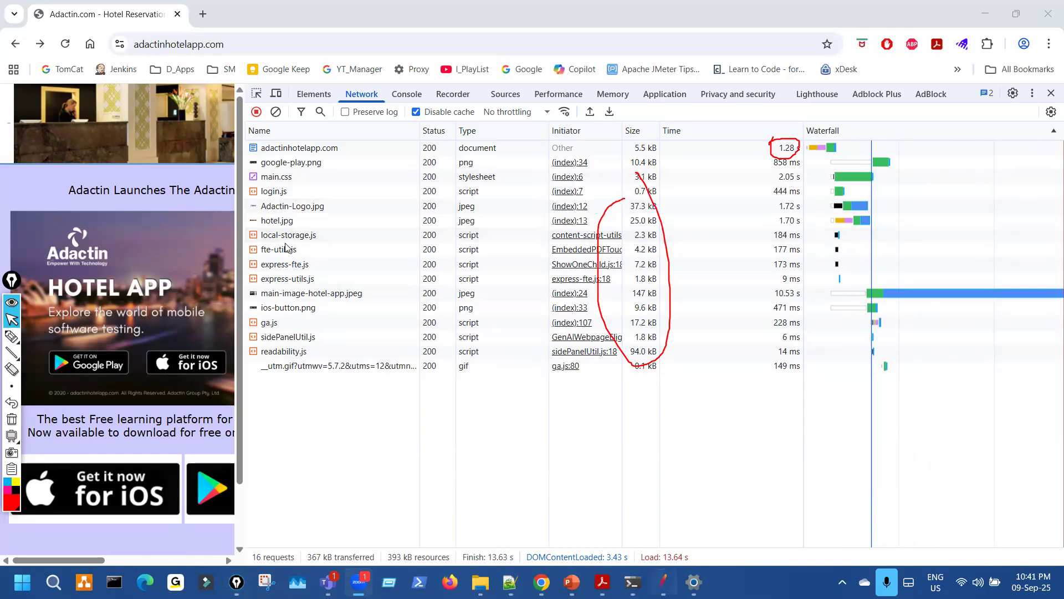
- Return to JMeter, expand T01_HomePage in the test plan, and clear the drawn marks
{"action": "key", "text": "alt+Tab"}
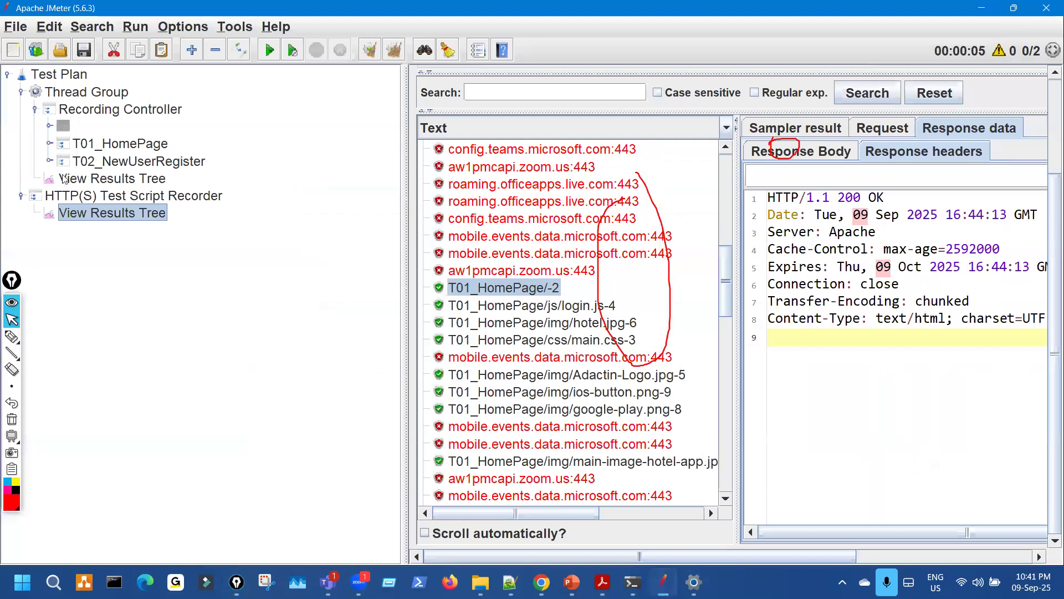
{"action": "left_click", "coordinate": [49, 144]}
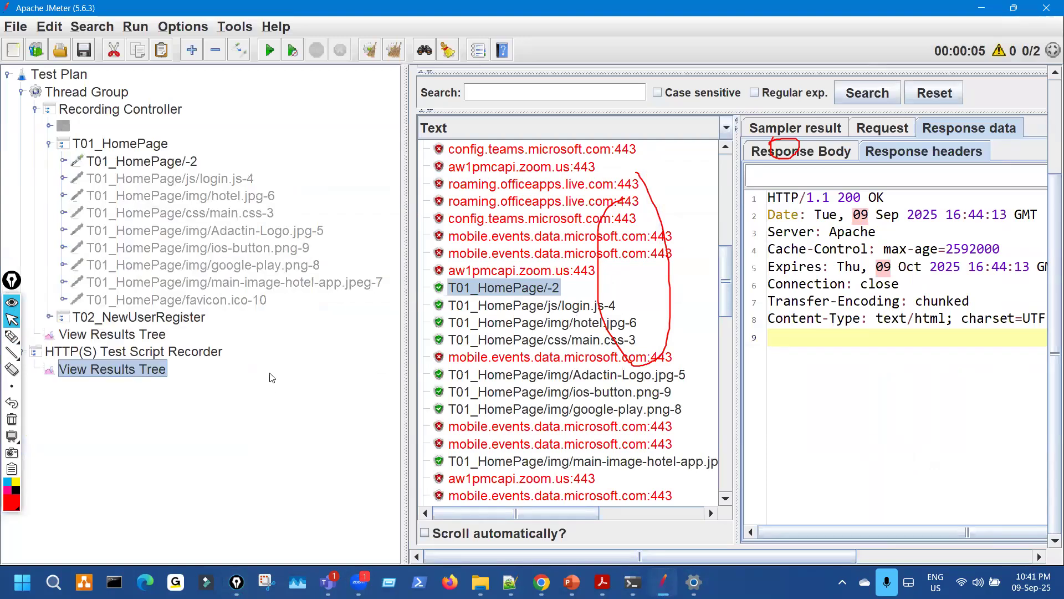
{"action": "key", "text": "ctrl+shift+7"}
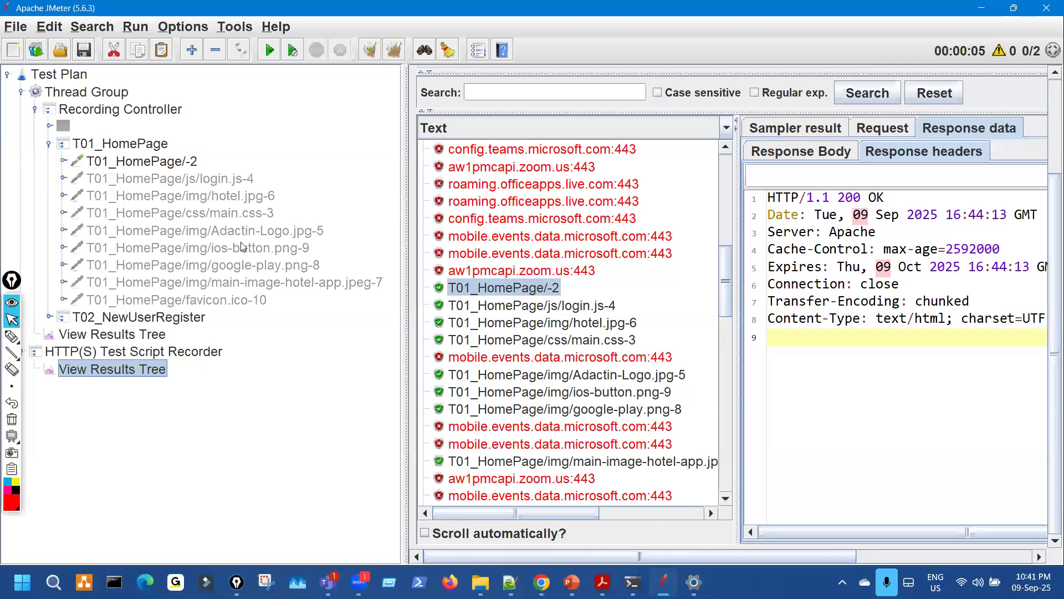
- Step through T01_HomePage's disabled embedded requests down to favicon.ico-10, examining each one's HTTP request settings
{"action": "left_click", "coordinate": [234, 194]}
{"action": "key", "text": "Up"}
{"action": "key", "text": "Down"}
{"action": "key", "text": "Down"}
{"action": "key", "text": "Down"}
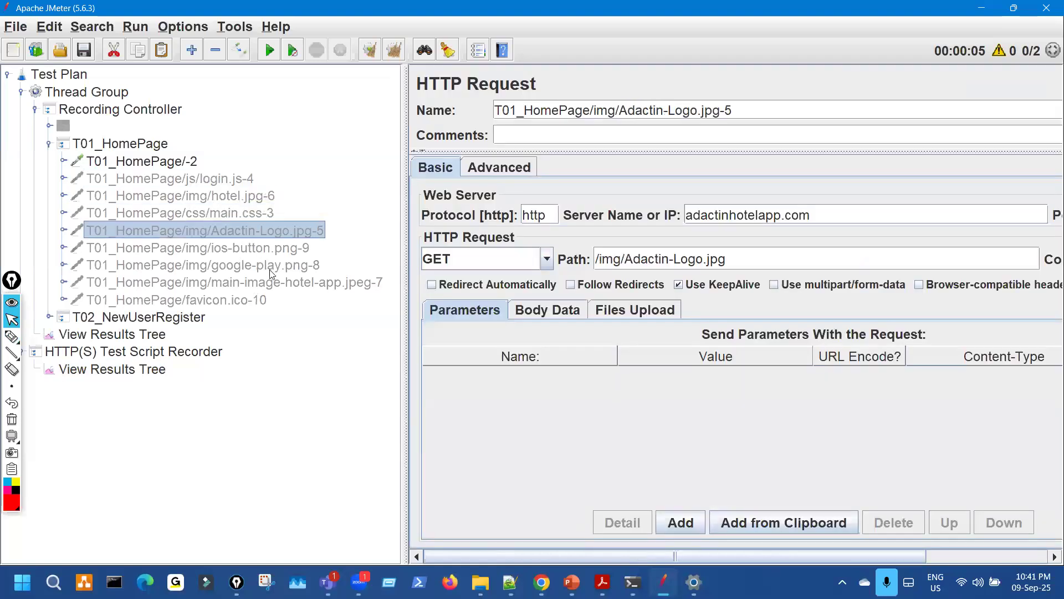
{"action": "key", "text": "Down"}
{"action": "key", "text": "Down"}
{"action": "key", "text": "Down"}
{"action": "key", "text": "Down"}
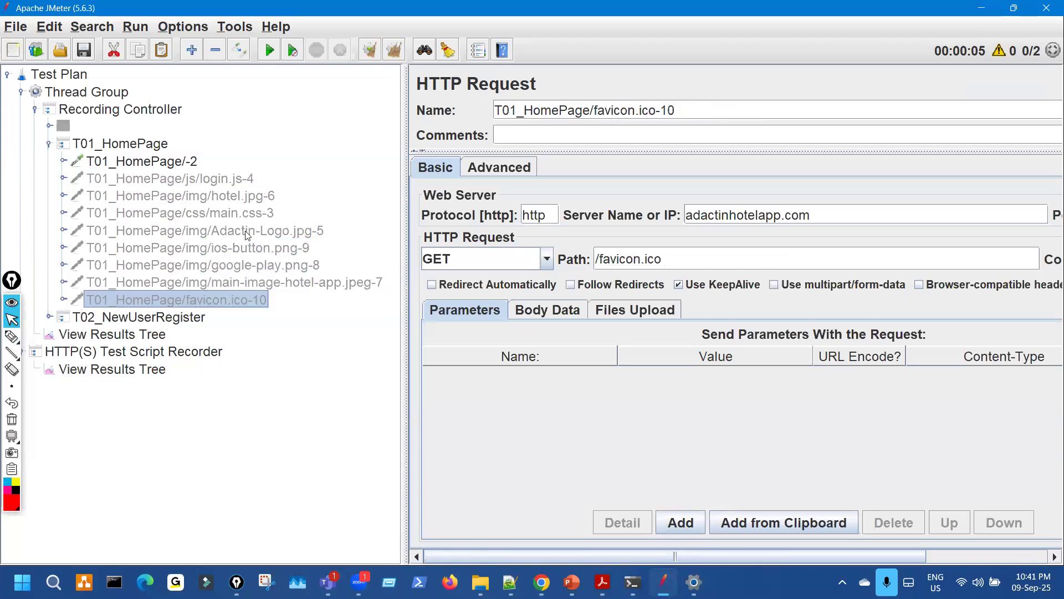
- Review the enabled T01_HomePage/-2 request and collapse the T01_HomePage transaction controller
{"action": "left_click", "coordinate": [180, 162]}
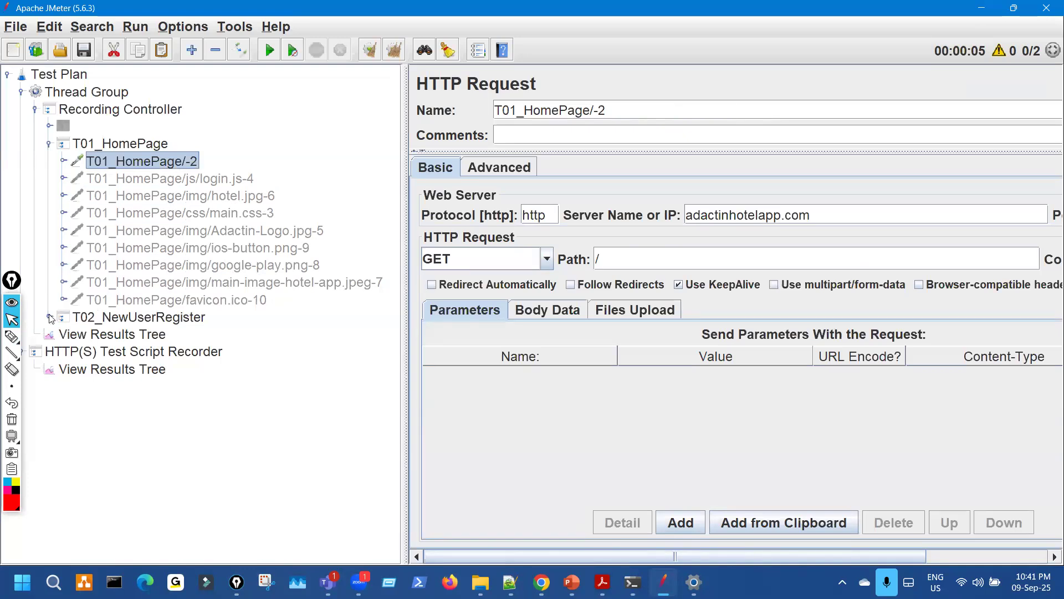
{"action": "left_click", "coordinate": [49, 144]}
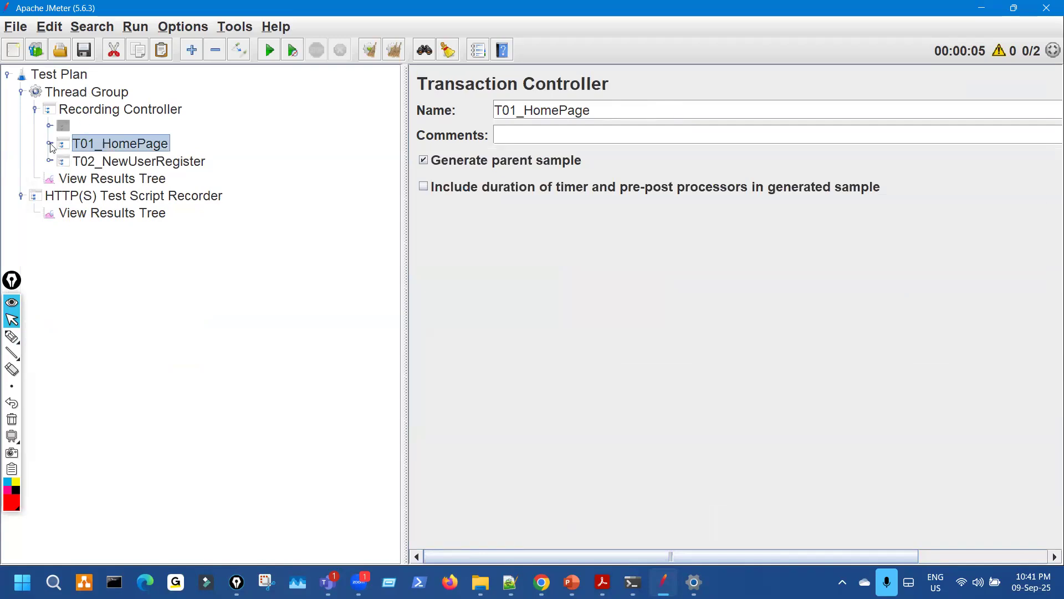
{"action": "left_click", "coordinate": [49, 145]}
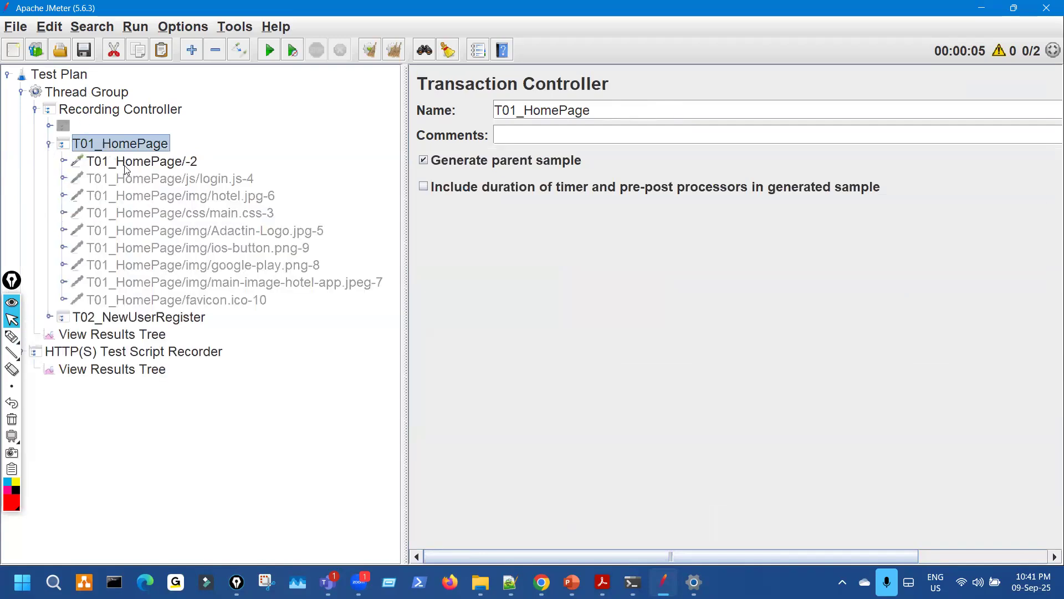
{"action": "left_click", "coordinate": [49, 145]}
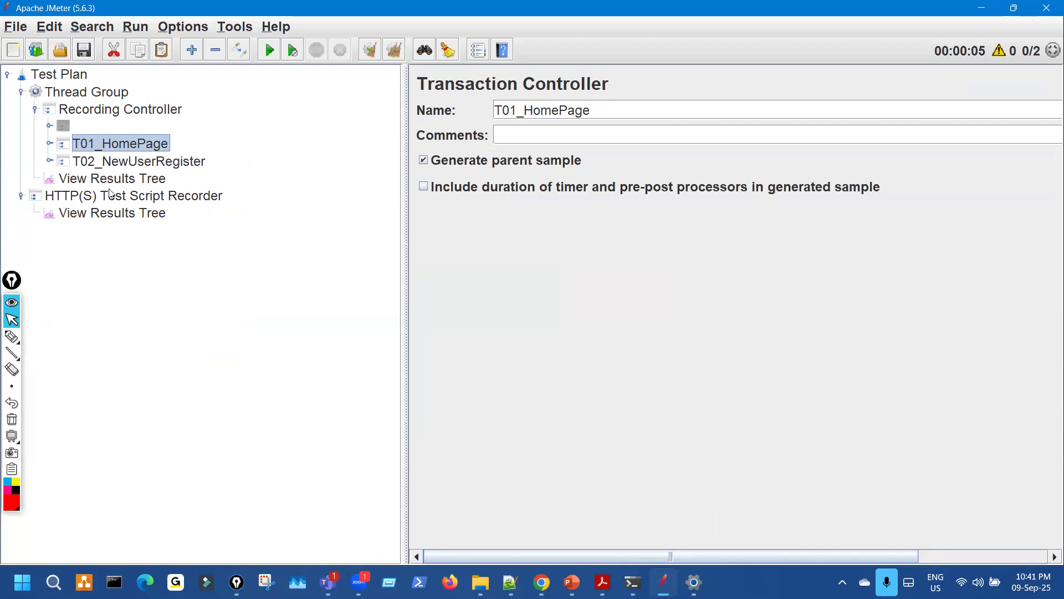
- Set the Thread Group's number of threads to 1 and run the test with the earlier View Results Tree entries cleared
{"action": "left_click", "coordinate": [110, 91]}
{"action": "left_click_drag", "start_coordinate": [636, 240], "coordinate": [548, 217]}
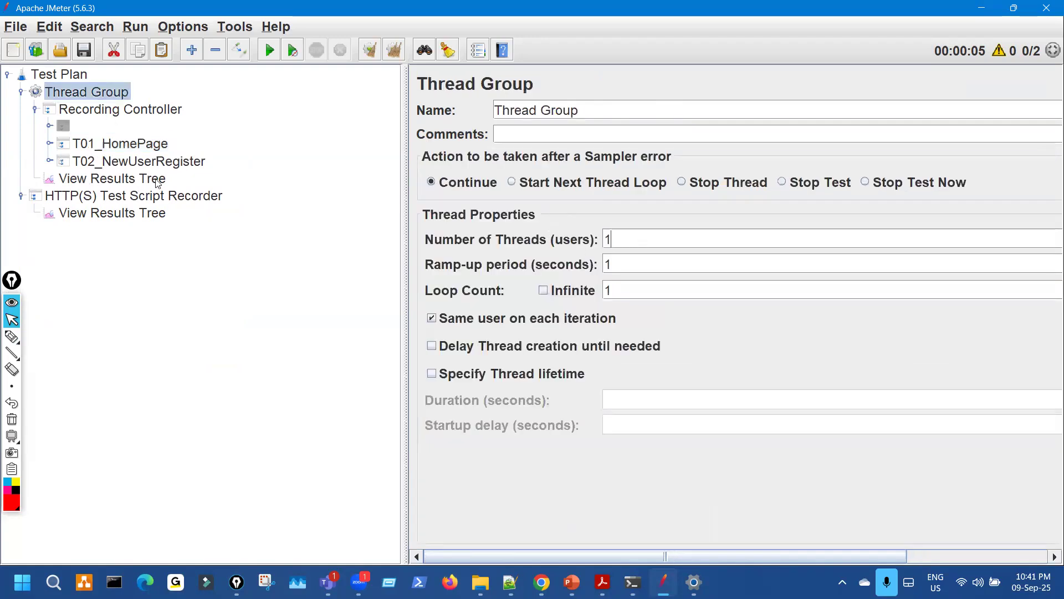
{"action": "left_click", "coordinate": [158, 179]}
{"action": "left_click", "coordinate": [370, 51]}
{"action": "left_click", "coordinate": [270, 51]}
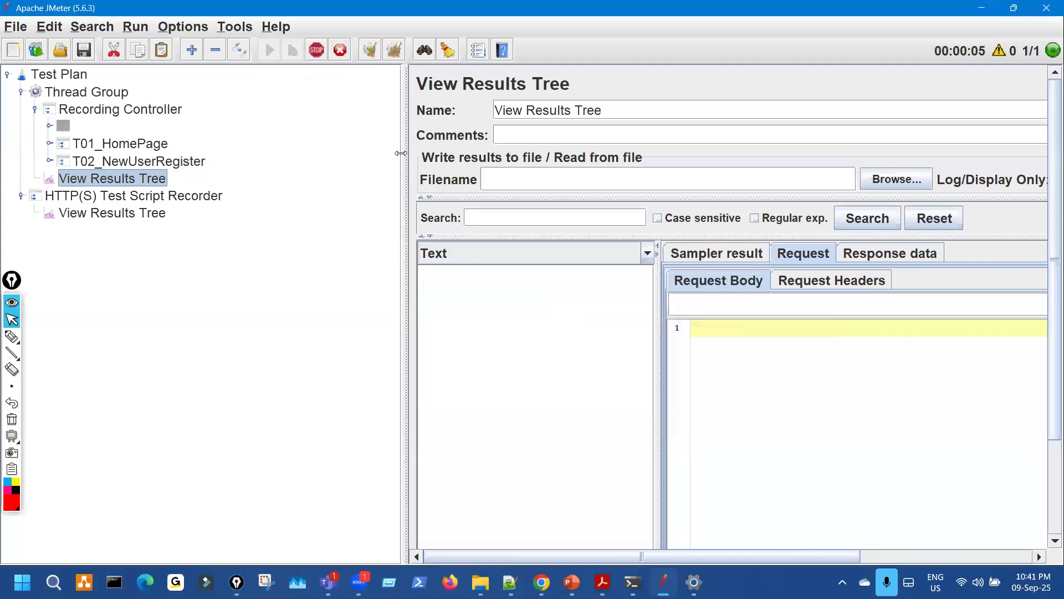
- Narrow the test plan tree and compare the load times of the T01_HomePage and T02_NewUserRegister results
{"action": "left_click_drag", "start_coordinate": [400, 156], "coordinate": [275, 140]}
{"action": "left_click", "coordinate": [377, 275]}
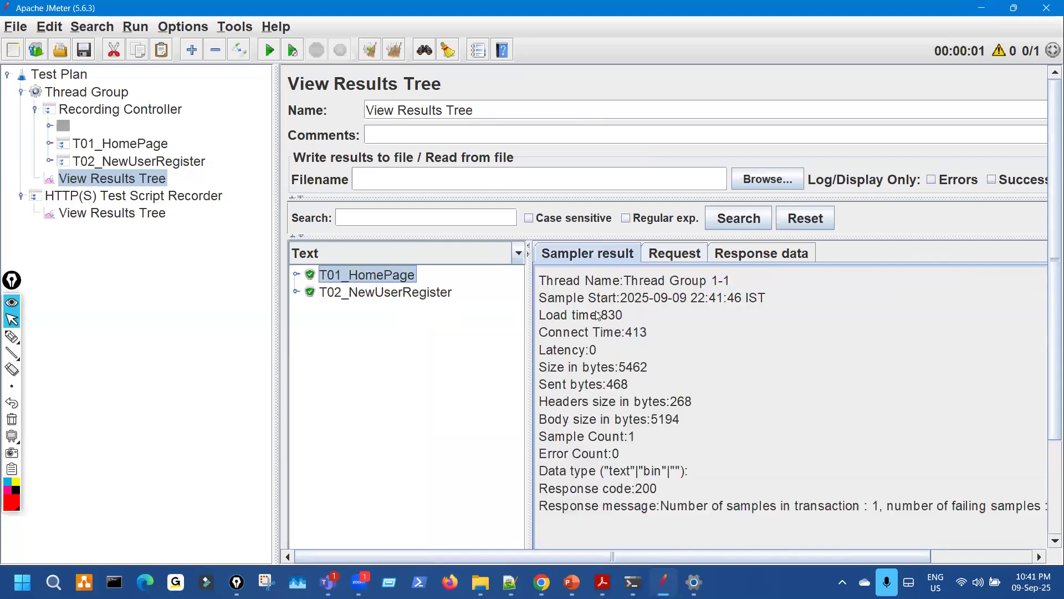
{"action": "double_click", "coordinate": [611, 315]}
{"action": "left_click", "coordinate": [478, 297]}
{"action": "double_click", "coordinate": [615, 314]}
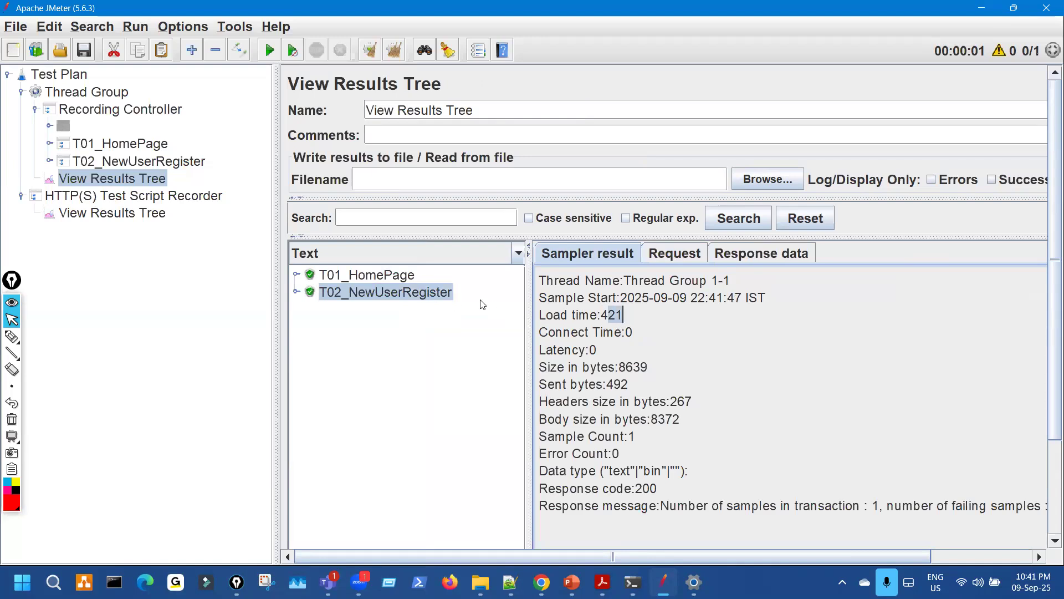
{"action": "left_click", "coordinate": [412, 280]}
{"action": "left_click", "coordinate": [414, 294]}
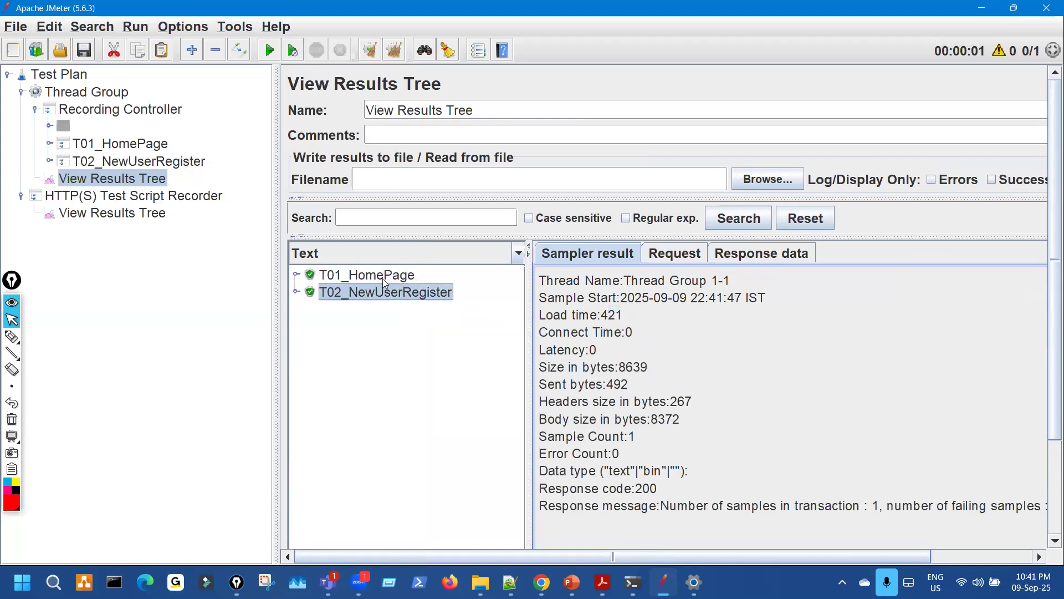
- Expand the T01_HomePage result and examine the request and response body of T01_HomePage/-2
{"action": "left_click", "coordinate": [296, 275]}
{"action": "left_click", "coordinate": [443, 292]}
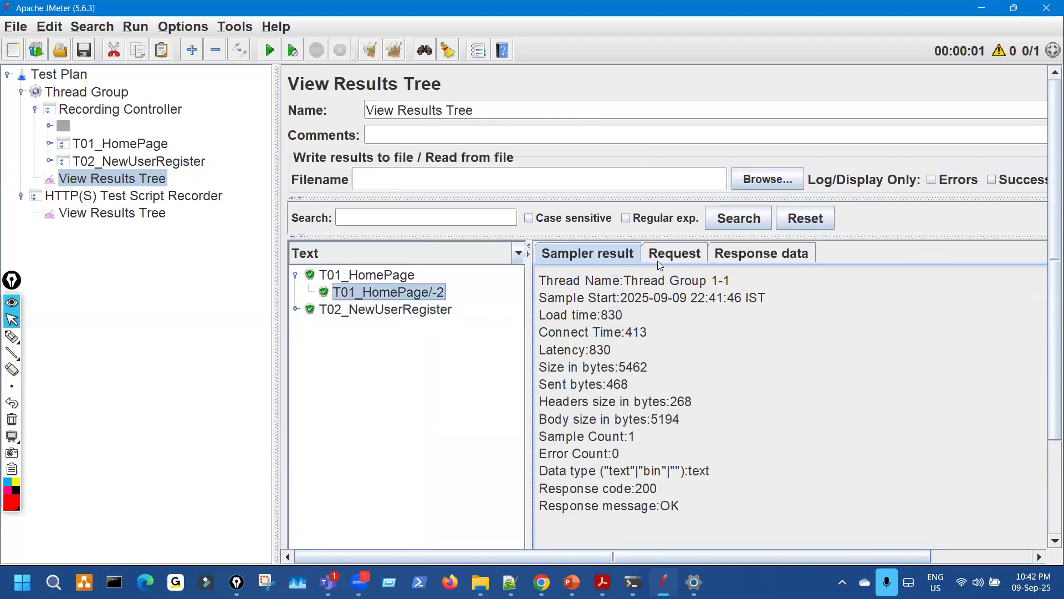
{"action": "left_click", "coordinate": [675, 253]}
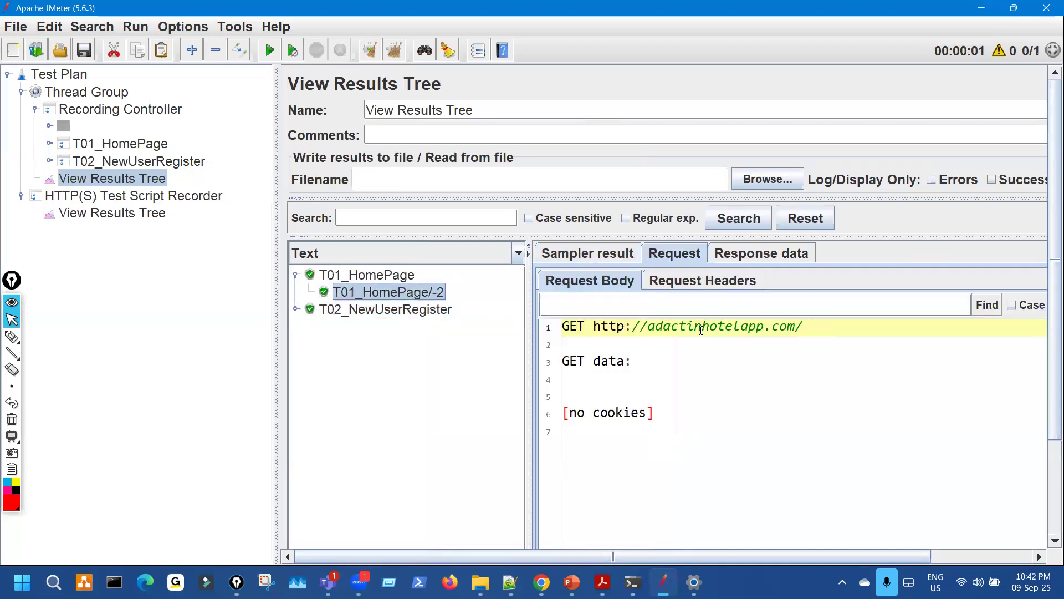
{"action": "left_click", "coordinate": [767, 256]}
{"action": "left_click", "coordinate": [604, 277]}
{"action": "left_click_drag", "start_coordinate": [687, 328], "coordinate": [630, 328]}
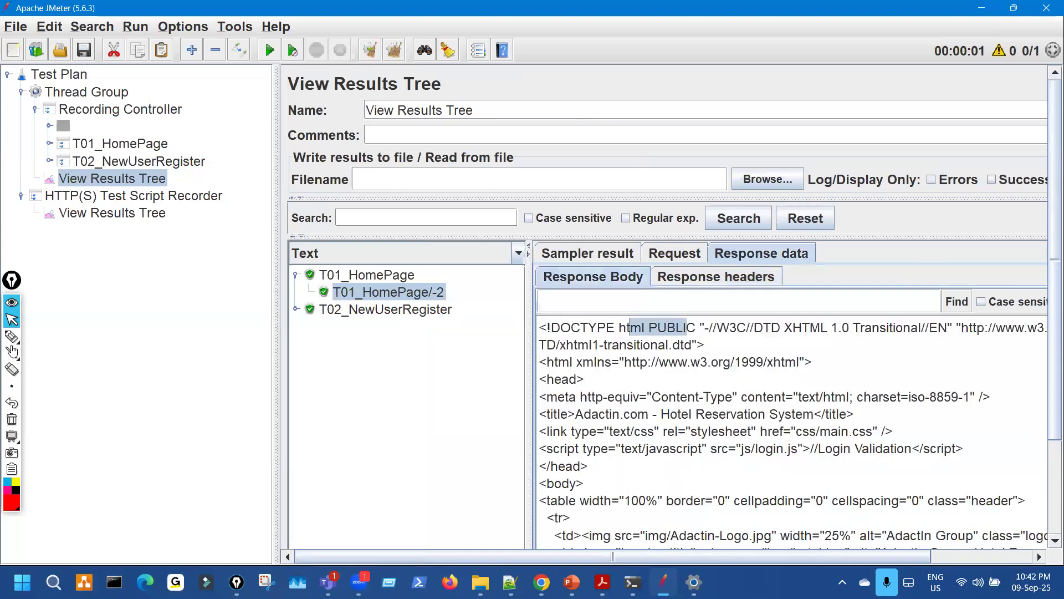
- Handwrite "Core Ser RT" above the results, circle "Ser RT", and clear the drawing
{"action": "left_click", "coordinate": [31, 335]}
{"action": "mouse_move", "coordinate": [496, 138]}
{"action": "left_mouse_down"}
{"action": "mouse_move", "coordinate": [506, 173]}
{"action": "mouse_move", "coordinate": [521, 140]}
{"action": "mouse_move", "coordinate": [601, 164]}
{"action": "mouse_move", "coordinate": [765, 89]}
{"action": "mouse_move", "coordinate": [862, 111]}
{"action": "mouse_move", "coordinate": [873, 123]}
{"action": "left_mouse_up"}
{"action": "left_click_drag", "start_coordinate": [873, 61], "coordinate": [880, 115]}
{"action": "left_click_drag", "start_coordinate": [832, 62], "coordinate": [883, 58]}
{"action": "mouse_move", "coordinate": [798, 43]}
{"action": "left_mouse_down"}
{"action": "mouse_move", "coordinate": [718, 55]}
{"action": "mouse_move", "coordinate": [784, 72]}
{"action": "left_mouse_up"}
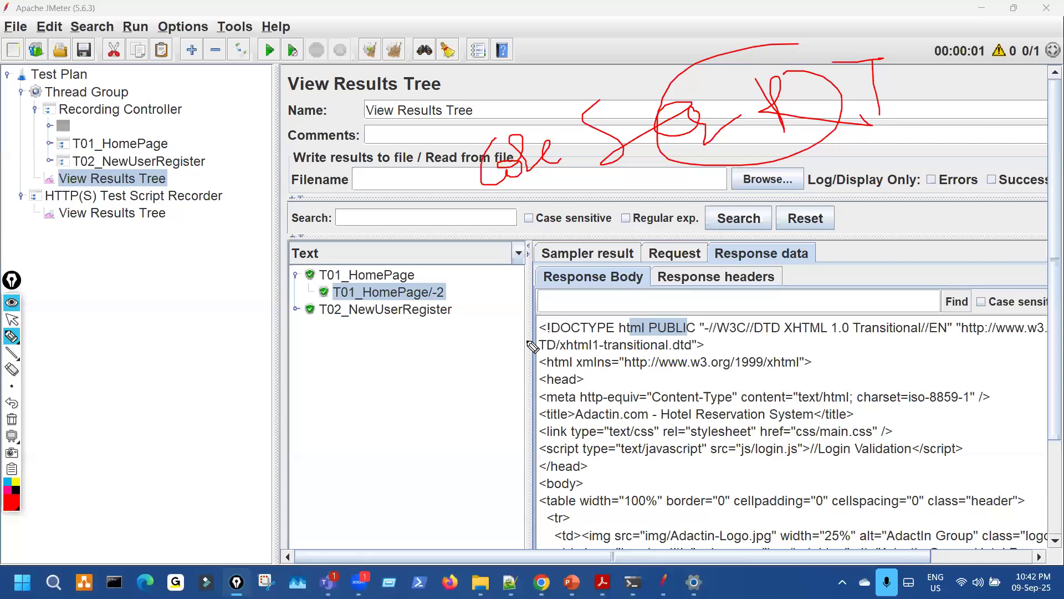
{"action": "key", "text": "ctrl+shift+7"}
{"action": "key", "text": "ctrl+shift+2"}
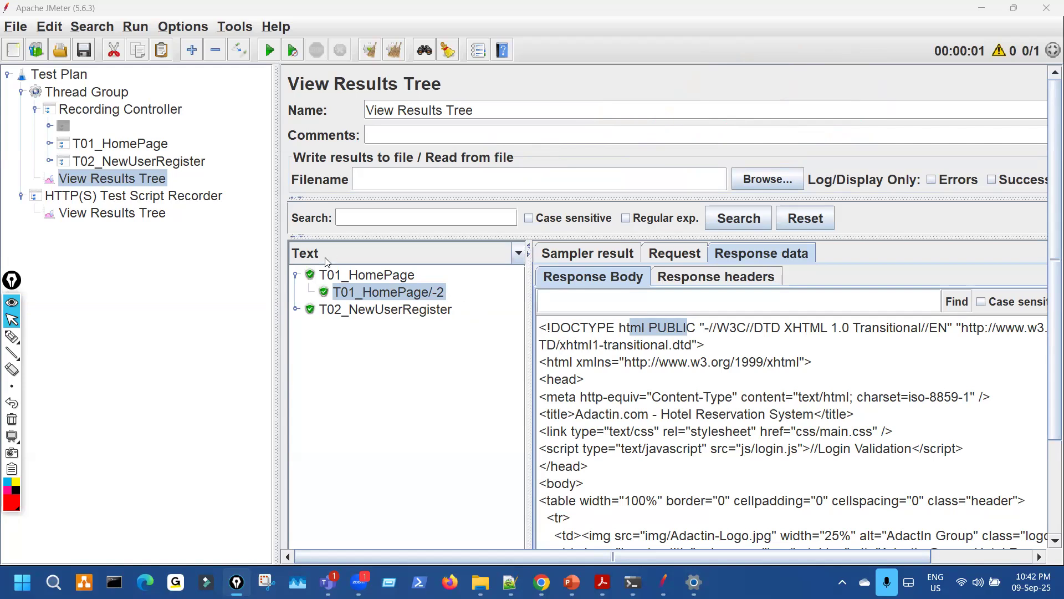
- Enable Retrieve All Embedded Resources with 10 parallel downloads for the T01_HomePage/-2 request, and collapse T01_HomePage
{"action": "left_click", "coordinate": [48, 144]}
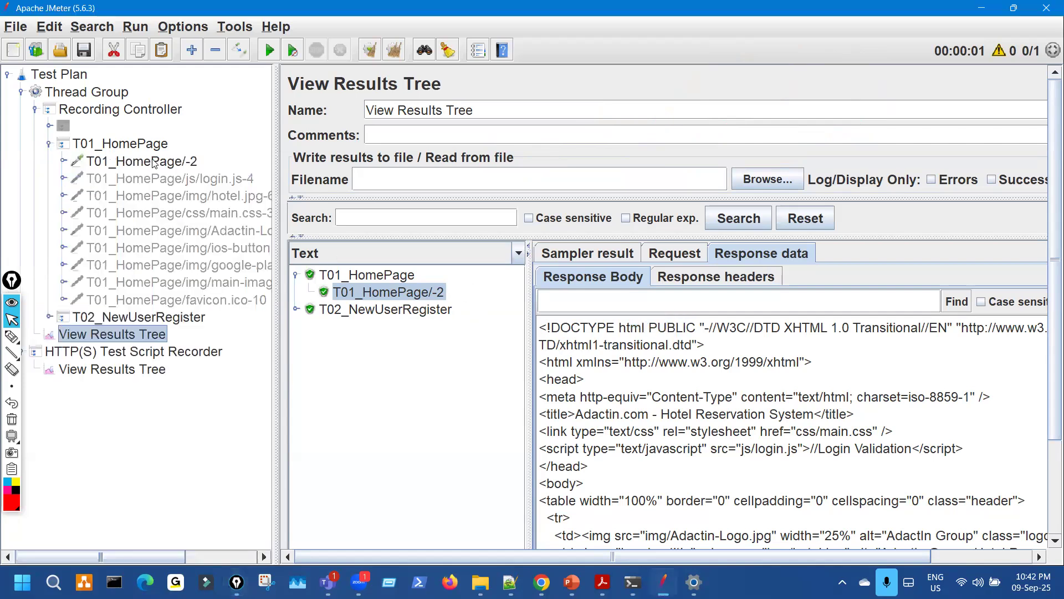
{"action": "left_click", "coordinate": [154, 162]}
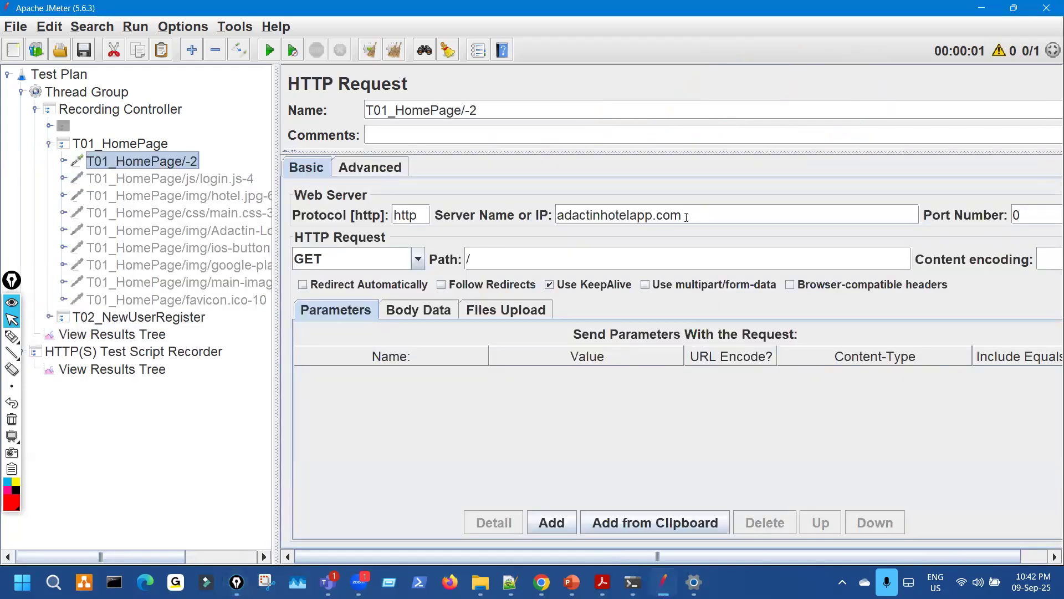
{"action": "left_click_drag", "start_coordinate": [686, 217], "coordinate": [557, 216]}
{"action": "left_click", "coordinate": [389, 170]}
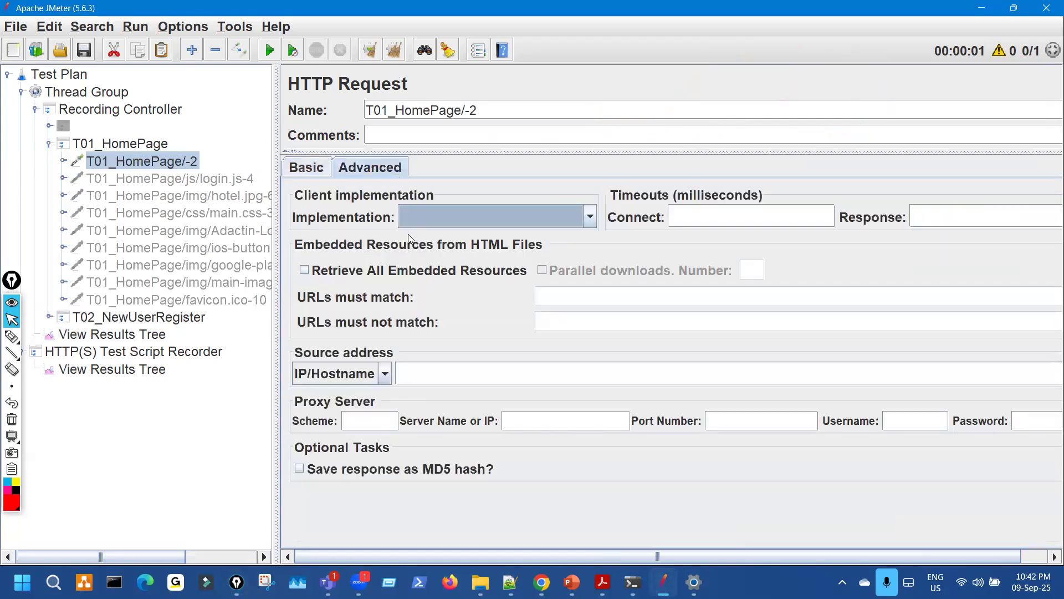
{"action": "left_click", "coordinate": [304, 270]}
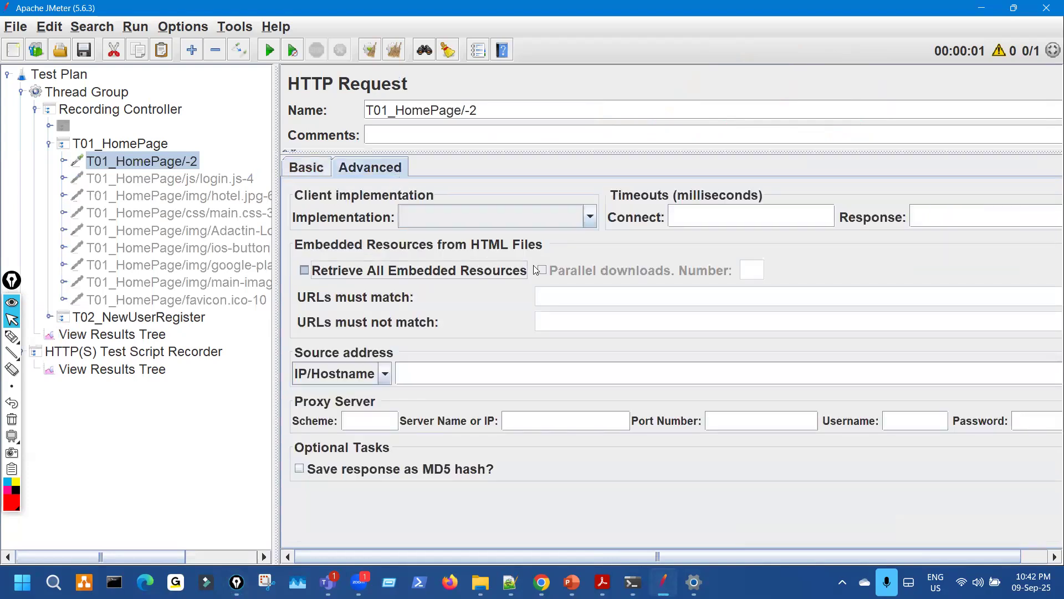
{"action": "left_click", "coordinate": [541, 269]}
{"action": "left_click", "coordinate": [742, 269]}
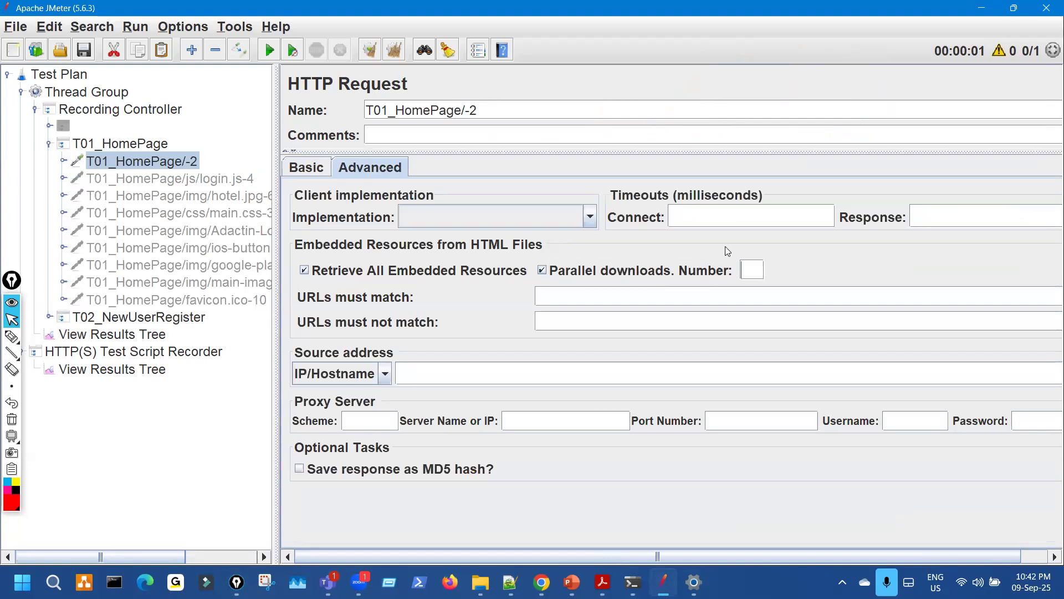
{"action": "type", "text": "10"}
{"action": "left_click", "coordinate": [65, 161]}
{"action": "left_click", "coordinate": [65, 161]}
{"action": "left_click", "coordinate": [49, 144]}
- Enable Retrieve All Embedded Resources with 10 parallel downloads for T02_NewUserRegister's Register.php-11 request, and collapse the controller
{"action": "left_click", "coordinate": [108, 162]}
{"action": "left_click", "coordinate": [49, 161]}
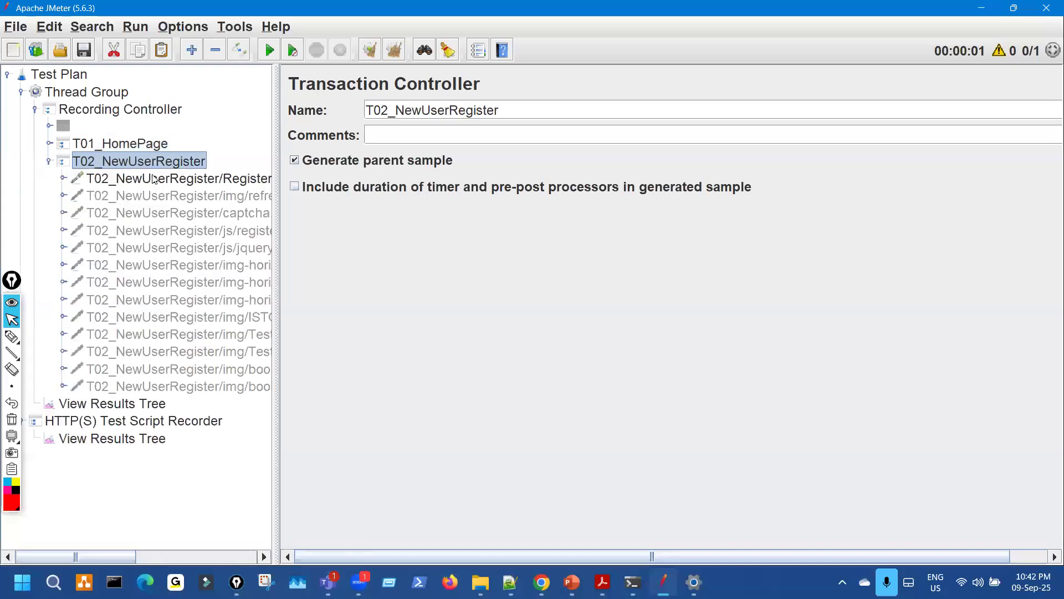
{"action": "key", "text": "Down"}
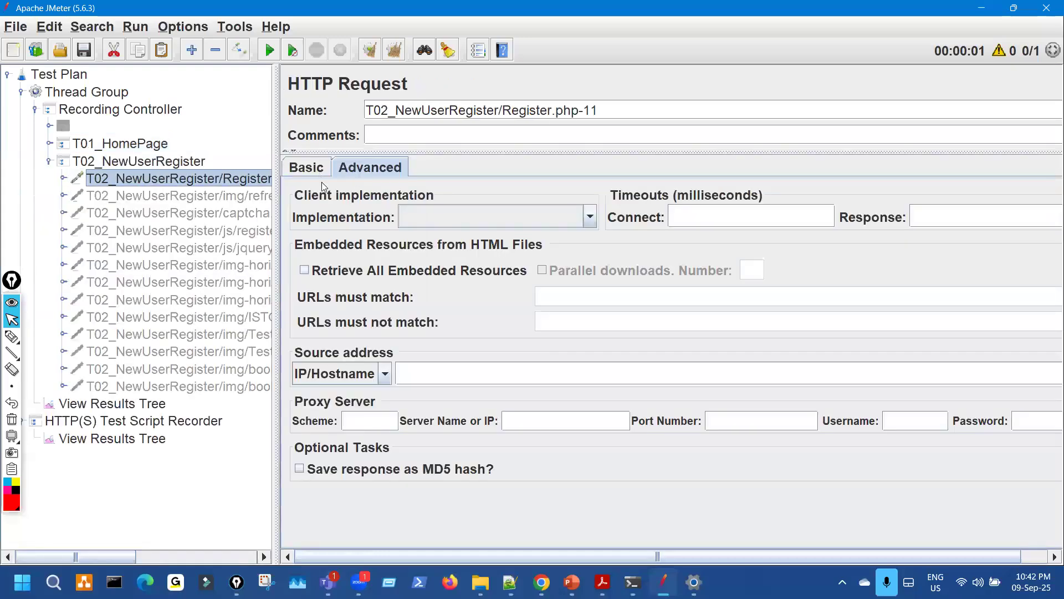
{"action": "left_click", "coordinate": [529, 274]}
{"action": "left_click", "coordinate": [541, 269]}
{"action": "left_click", "coordinate": [752, 270]}
{"action": "type", "text": "10"}
{"action": "left_click", "coordinate": [48, 161]}
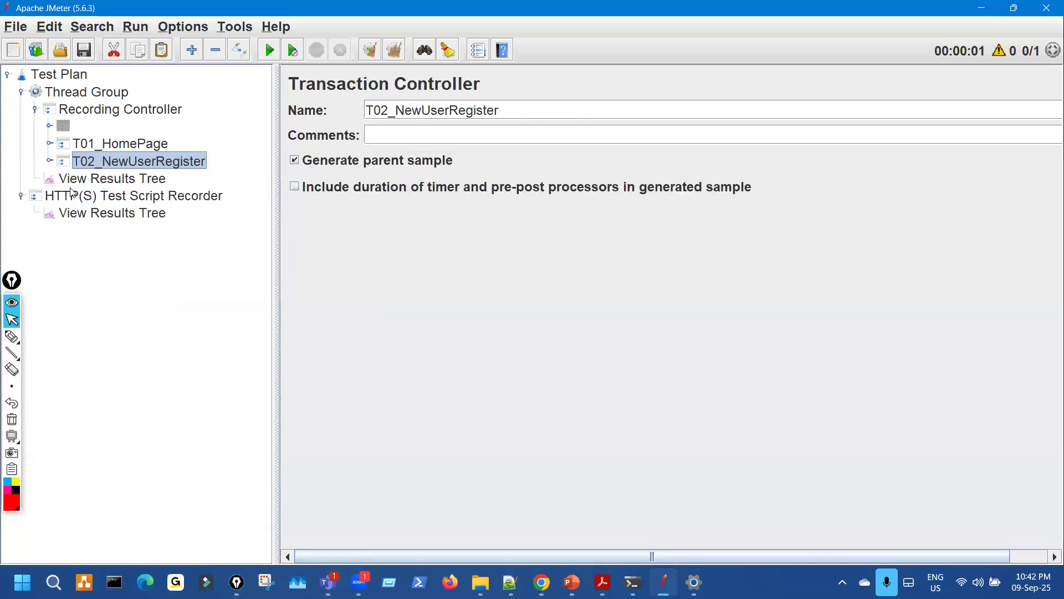
- Return to the Thread Group's View Results Tree, collapse the T01_HomePage result, and draw a dividing line under the existing results
{"action": "key", "text": "Down"}
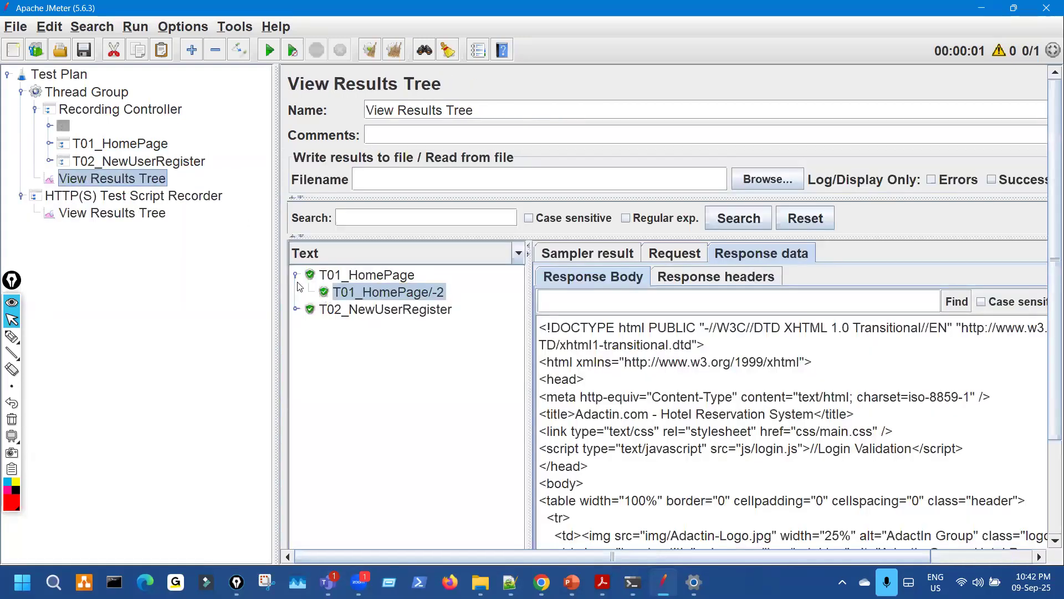
{"action": "left_click", "coordinate": [296, 275]}
{"action": "left_click", "coordinate": [12, 337]}
{"action": "left_click_drag", "start_coordinate": [275, 299], "coordinate": [424, 297]}
{"action": "left_click_drag", "start_coordinate": [493, 305], "coordinate": [563, 304]}
{"action": "left_click", "coordinate": [11, 319]}
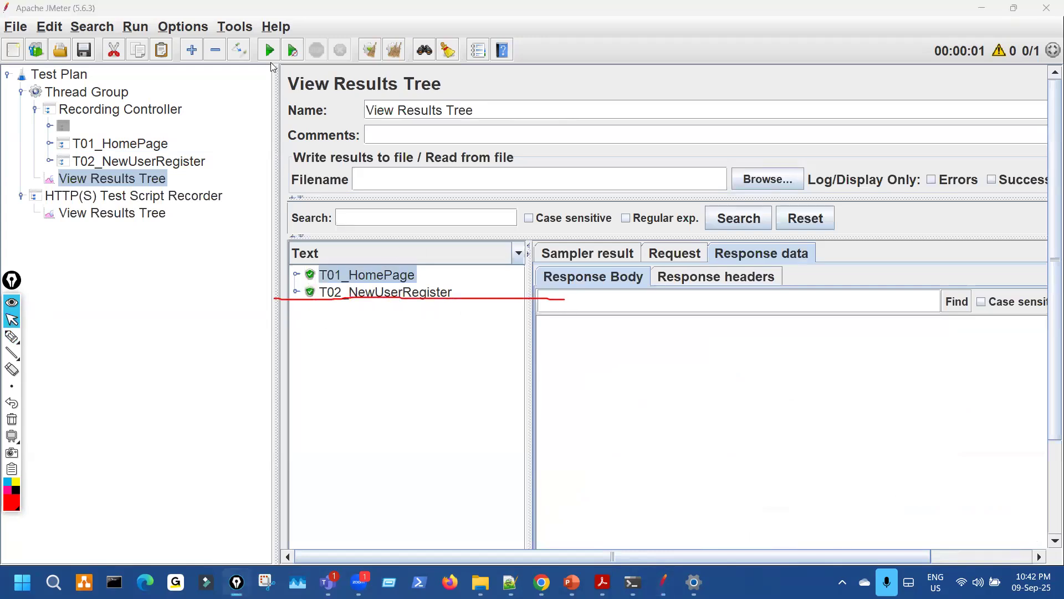
- Run the test plan with embedded resource retrieval enabled and check the load times of the new T01_HomePage and T02_NewUserRegister results
{"action": "left_click", "coordinate": [270, 51]}
{"action": "left_click", "coordinate": [554, 330]}
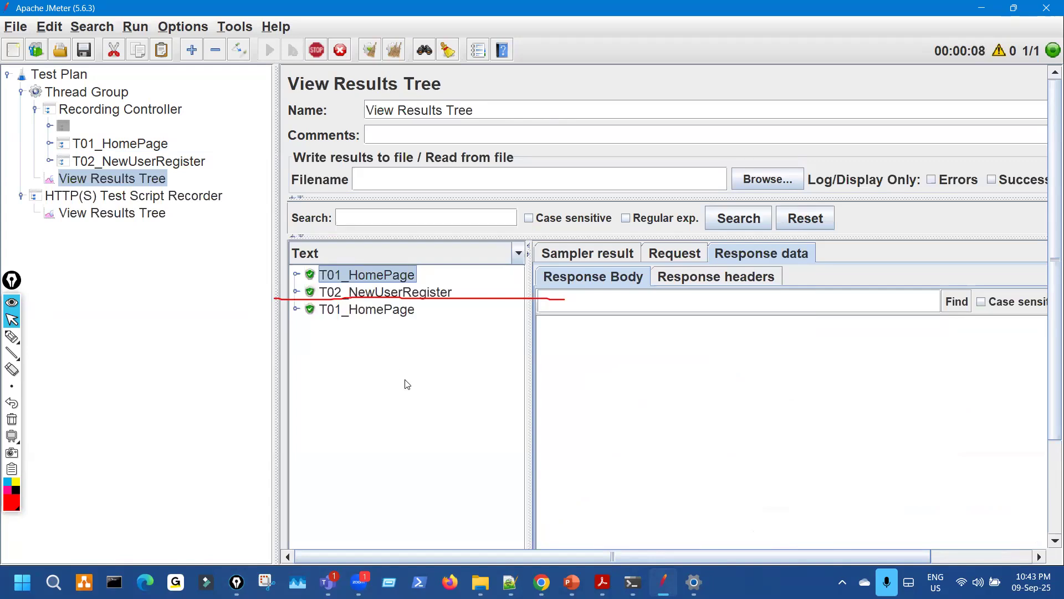
{"action": "left_click", "coordinate": [403, 310]}
{"action": "left_click", "coordinate": [588, 253]}
{"action": "double_click", "coordinate": [615, 315]}
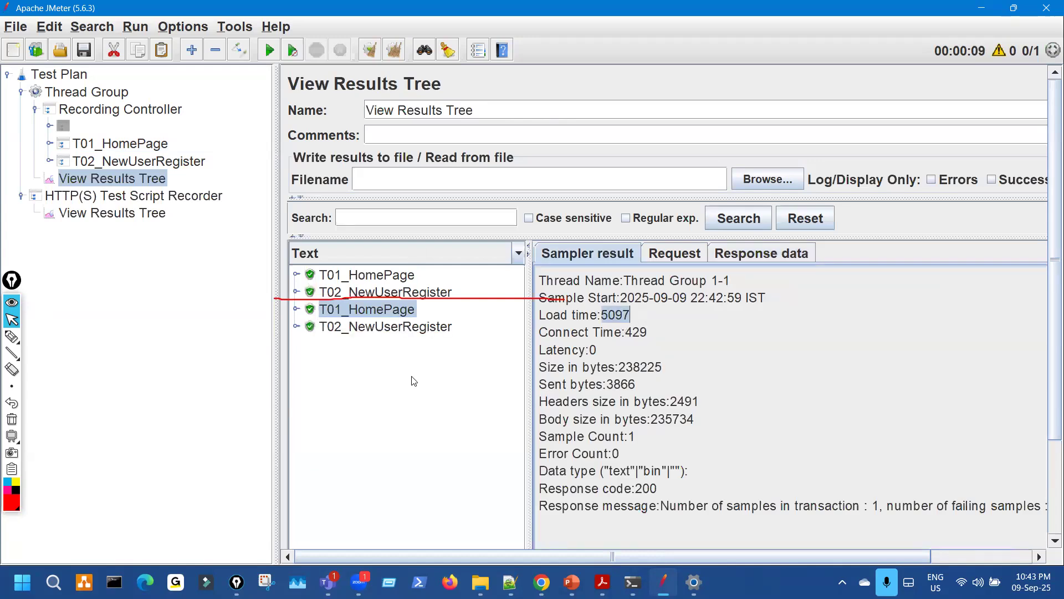
{"action": "left_click", "coordinate": [403, 325]}
{"action": "left_click_drag", "start_coordinate": [603, 317], "coordinate": [629, 320]}
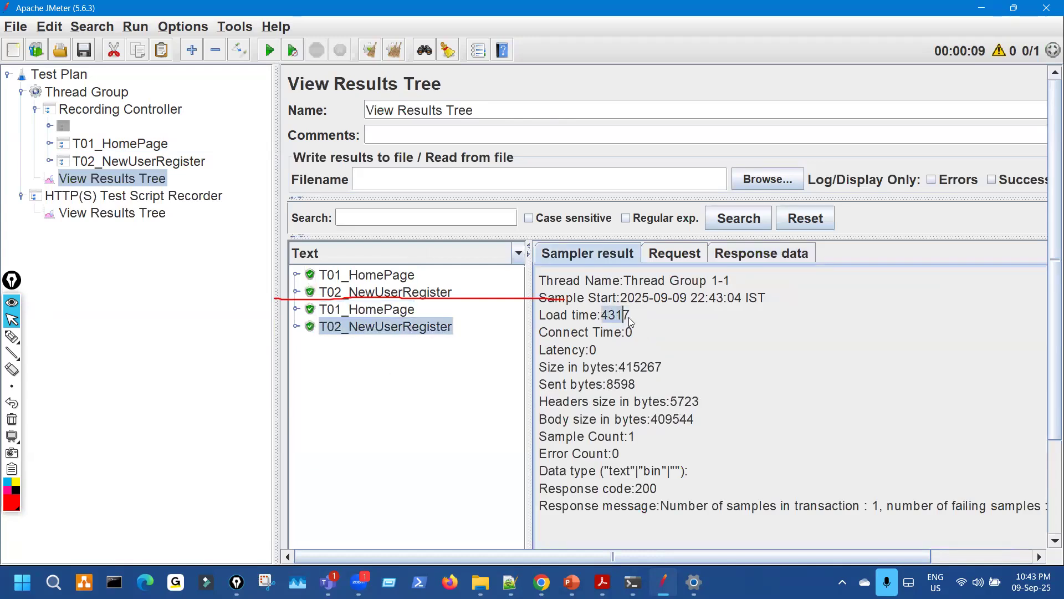
{"action": "key", "text": "shift+Right"}
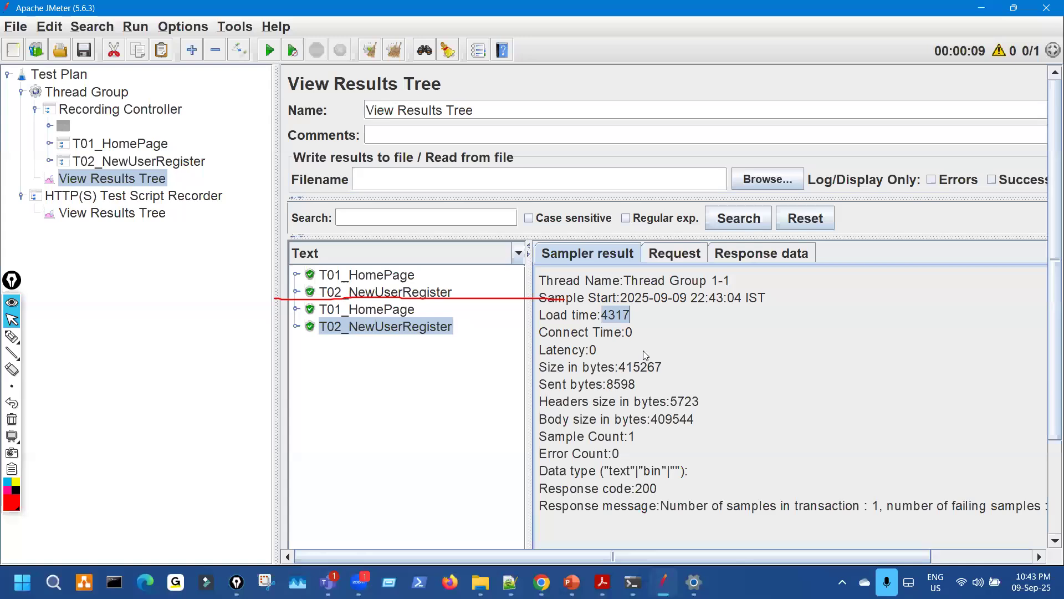
- Compare the load times of the first-run T01_HomePage and T02_NewUserRegister results with those of the second run
{"action": "left_click", "coordinate": [375, 272]}
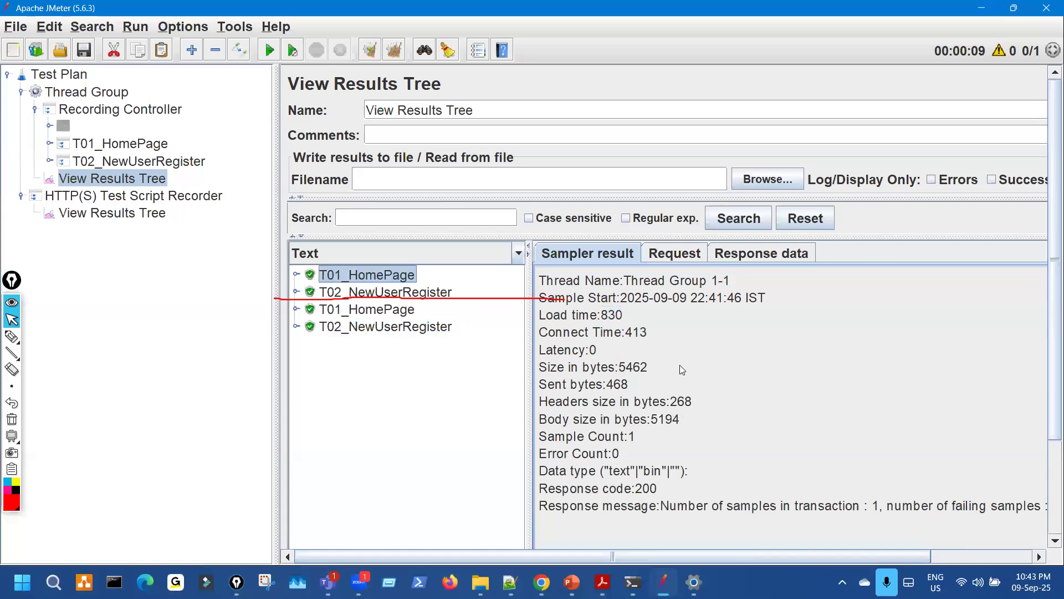
{"action": "double_click", "coordinate": [623, 316]}
{"action": "left_click", "coordinate": [408, 294]}
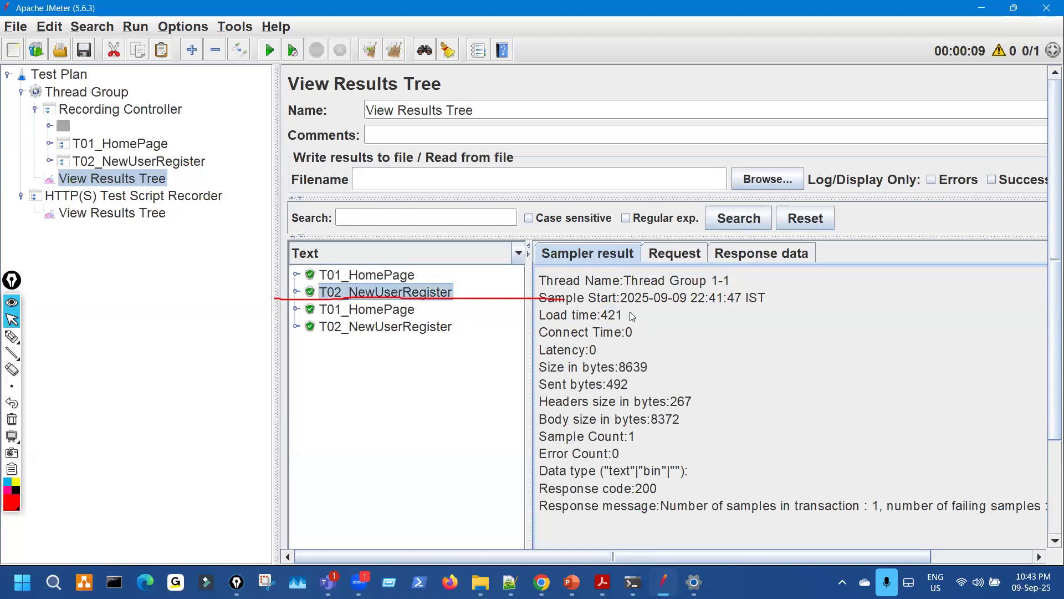
{"action": "double_click", "coordinate": [612, 316]}
{"action": "left_click", "coordinate": [403, 311]}
{"action": "double_click", "coordinate": [612, 315]}
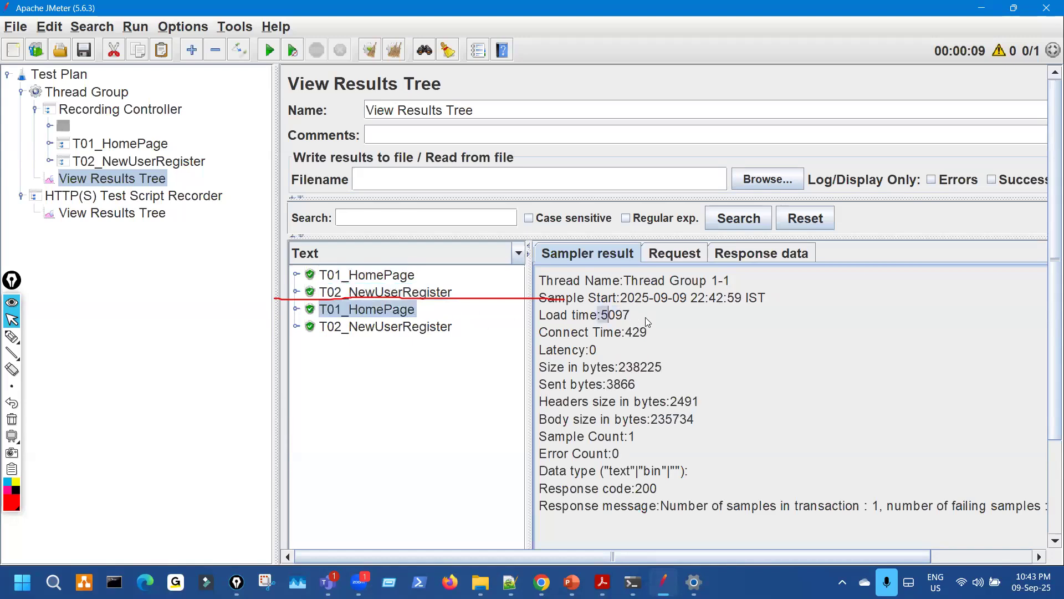
{"action": "left_click", "coordinate": [452, 329]}
{"action": "double_click", "coordinate": [612, 317]}
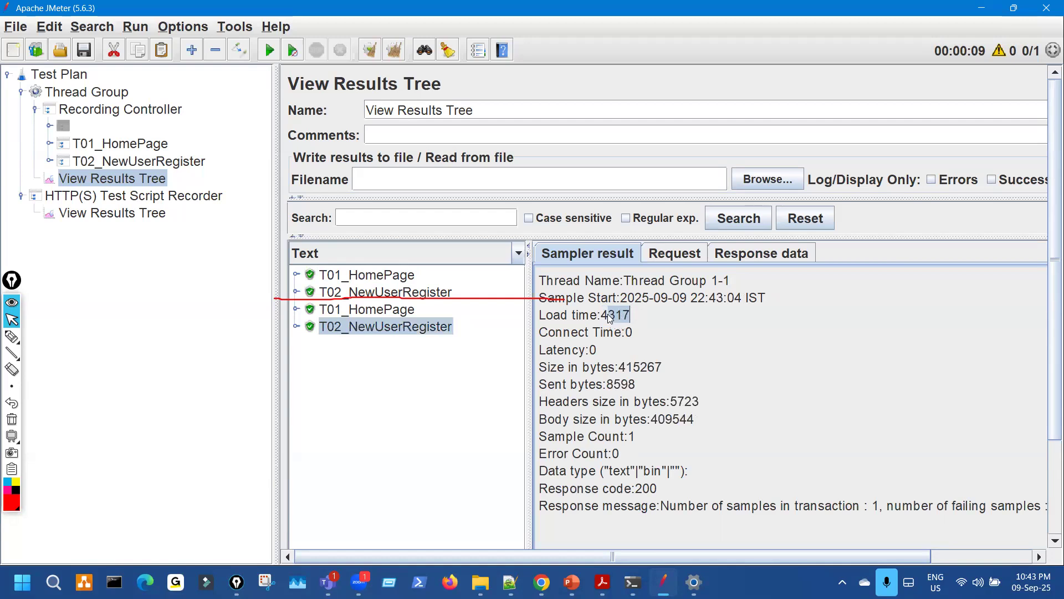
{"action": "left_click", "coordinate": [395, 310]}
{"action": "double_click", "coordinate": [631, 317]}
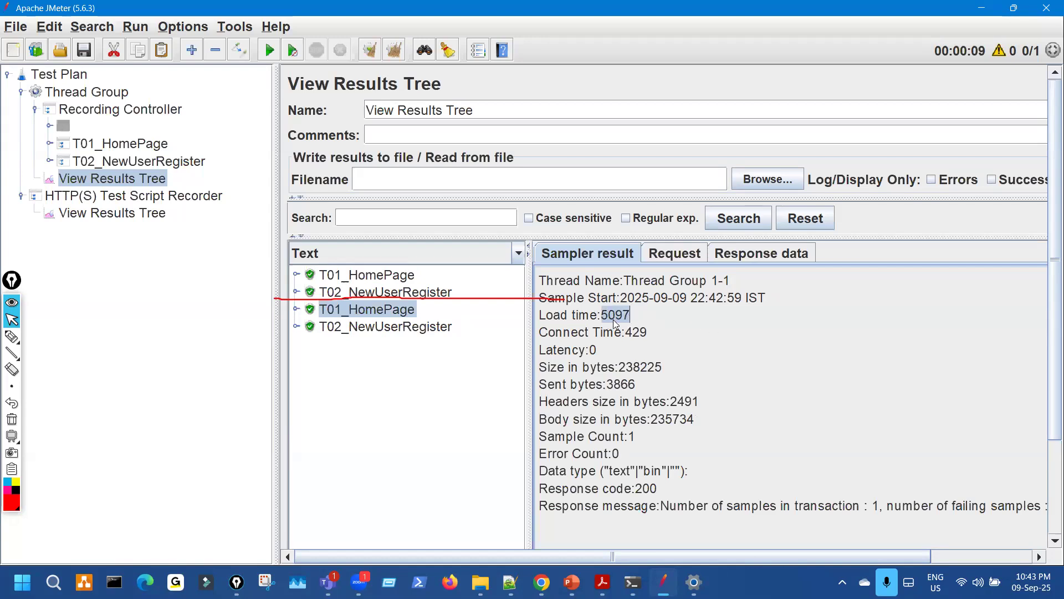
{"action": "left_click", "coordinate": [383, 330]}
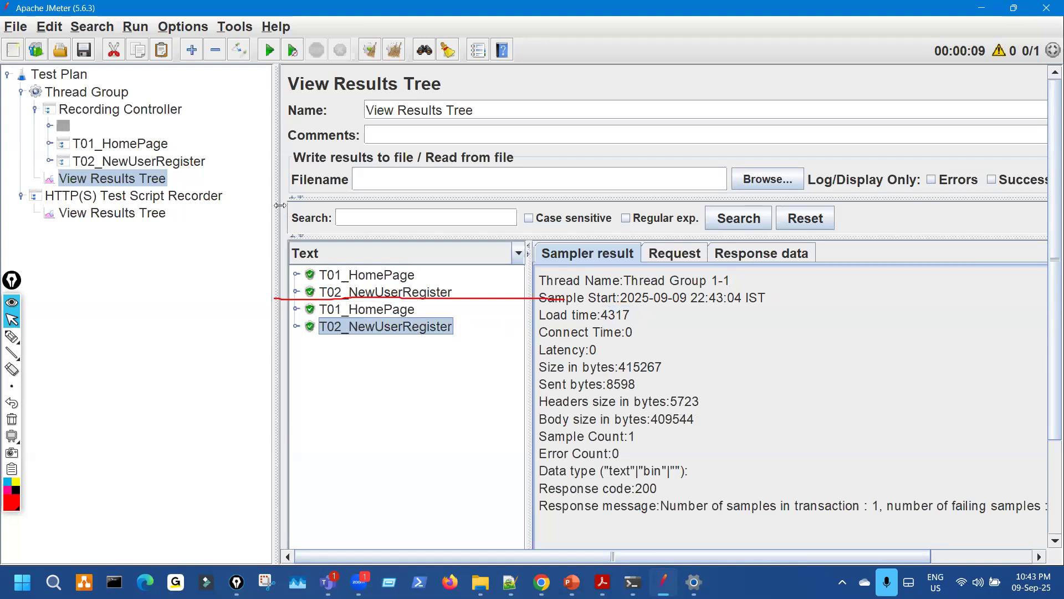
- Widen the results area, expand the second-run T01_HomePage result, and view the request URL of T01_HomePage/-2
{"action": "left_click_drag", "start_coordinate": [235, 195], "coordinate": [233, 194]}
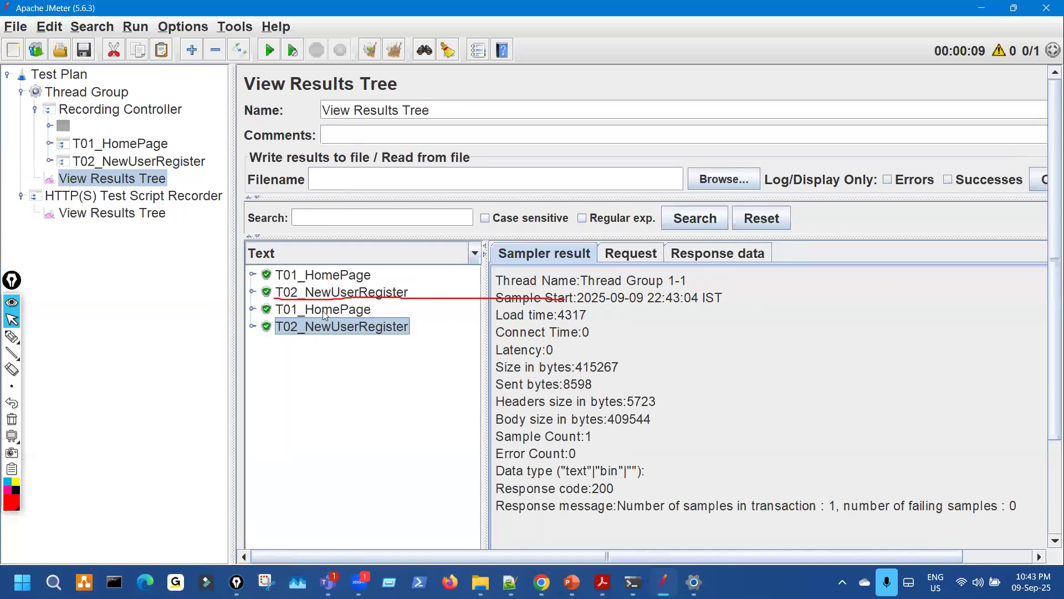
{"action": "left_click", "coordinate": [323, 309]}
{"action": "left_click", "coordinate": [251, 309]}
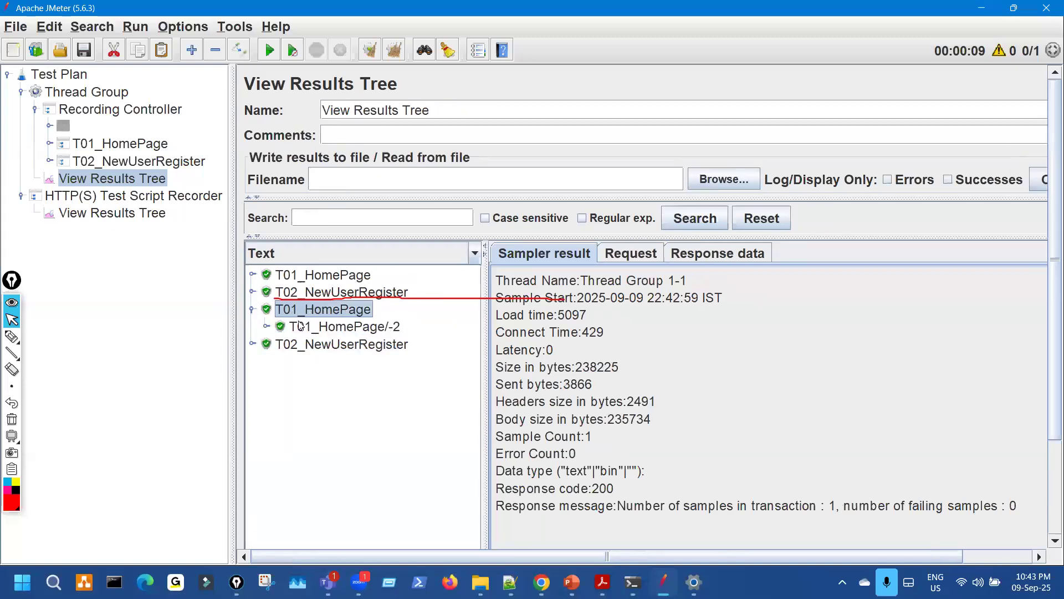
{"action": "left_click", "coordinate": [361, 327]}
{"action": "left_click", "coordinate": [639, 256]}
{"action": "left_click_drag", "start_coordinate": [604, 327], "coordinate": [690, 327]}
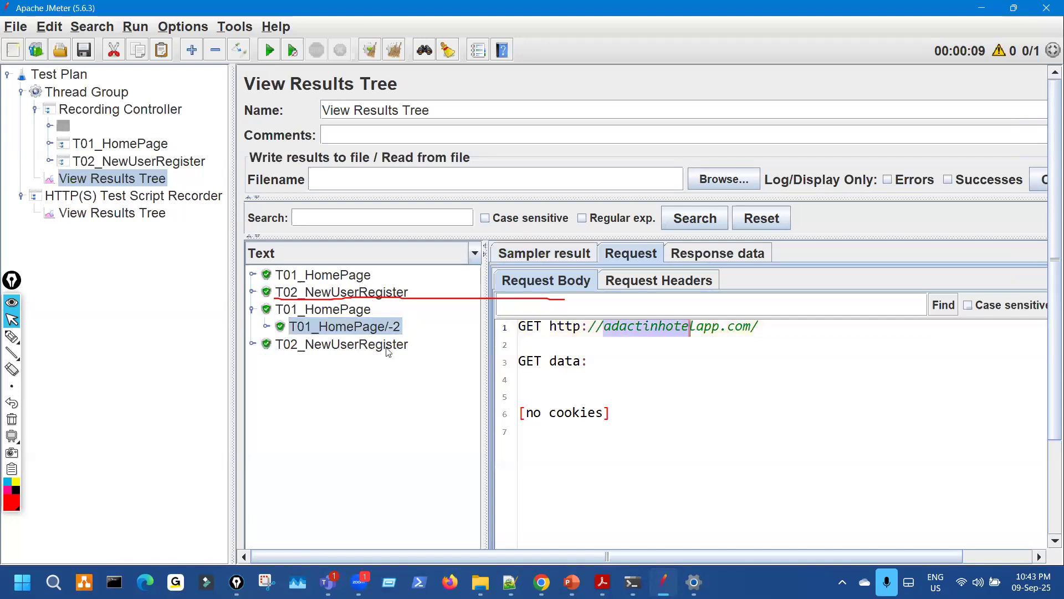
- Expand the T01_HomePage/-2 result, mark its embedded sub-requests with the pen, and clear the drawing
{"action": "left_click", "coordinate": [266, 326]}
{"action": "key", "text": "ctrl+shift+3"}
{"action": "left_click_drag", "start_coordinate": [263, 321], "coordinate": [271, 320]}
{"action": "mouse_move", "coordinate": [403, 337]}
{"action": "left_mouse_down"}
{"action": "mouse_move", "coordinate": [429, 444]}
{"action": "mouse_move", "coordinate": [459, 497]}
{"action": "left_mouse_up"}
{"action": "key", "text": "ctrl+shift+7"}
{"action": "key", "text": "ctrl+shift+2"}
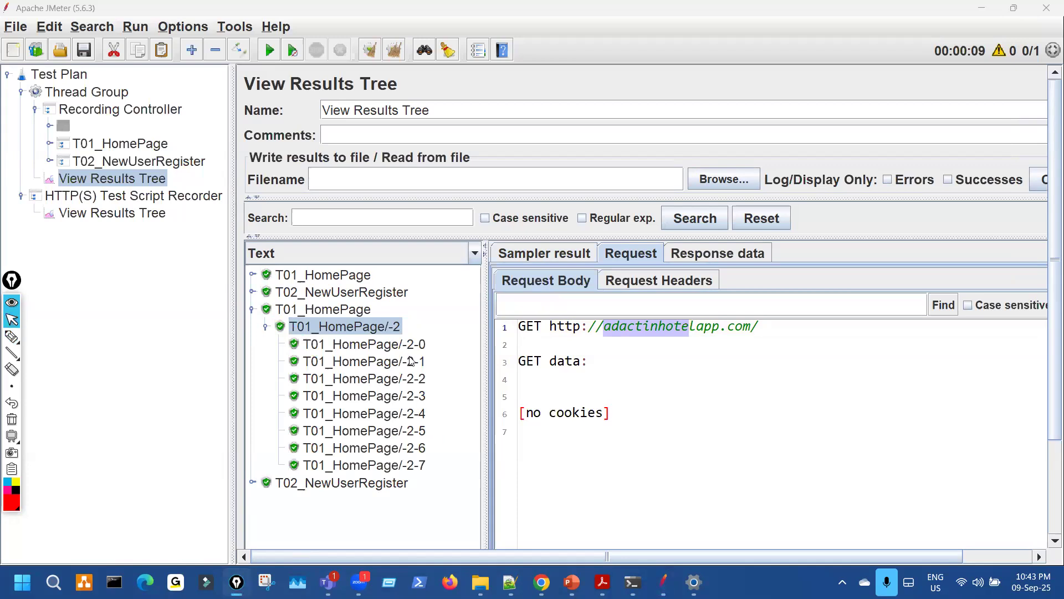
- Examine the request URLs of the T01_HomePage/-2 sub-results from -2-1 through -2-6 for embedded CSS, JavaScript and image files
{"action": "left_click", "coordinate": [410, 358]}
{"action": "double_click", "coordinate": [822, 328]}
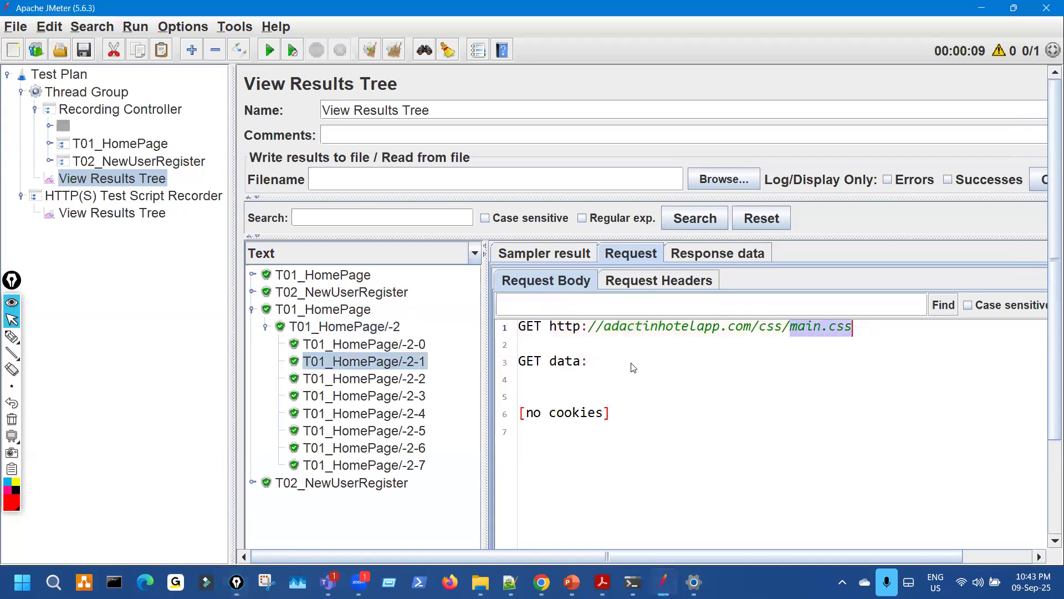
{"action": "left_click", "coordinate": [377, 379]}
{"action": "left_click", "coordinate": [842, 340]}
{"action": "left_click", "coordinate": [853, 331]}
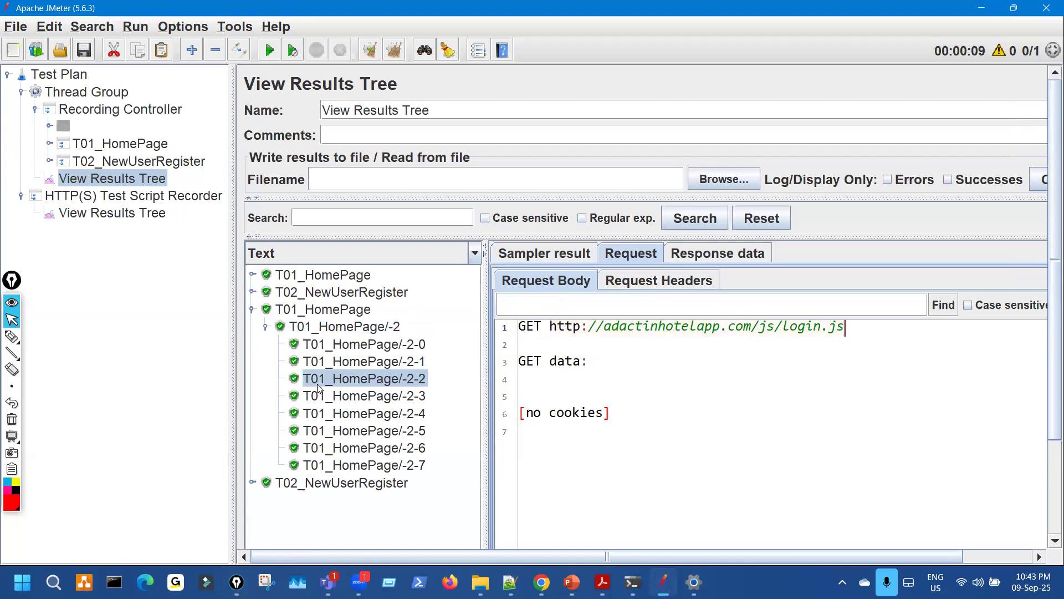
{"action": "left_click", "coordinate": [392, 395]}
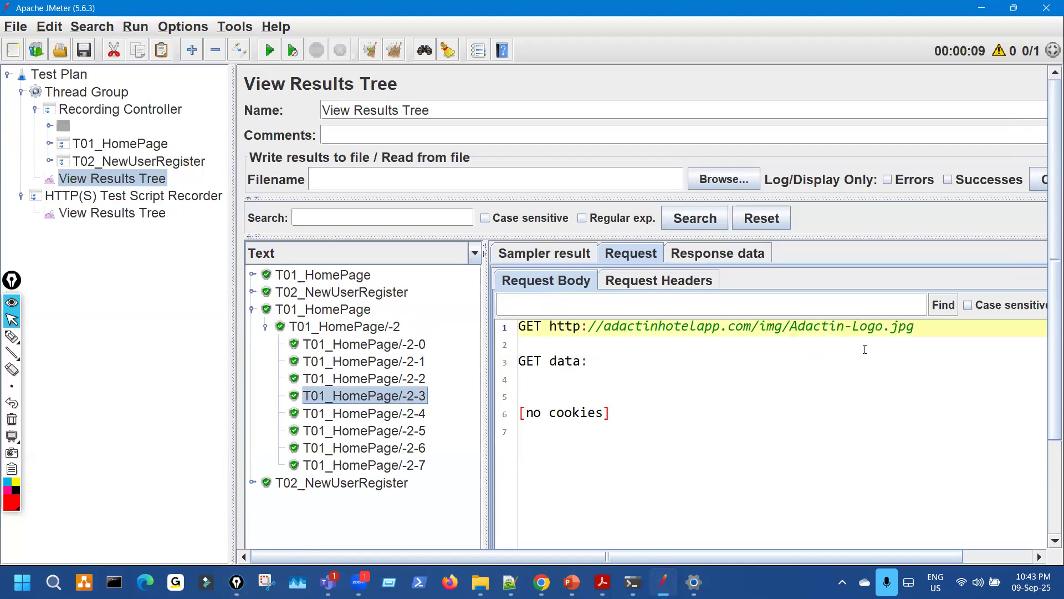
{"action": "left_click", "coordinate": [364, 413]}
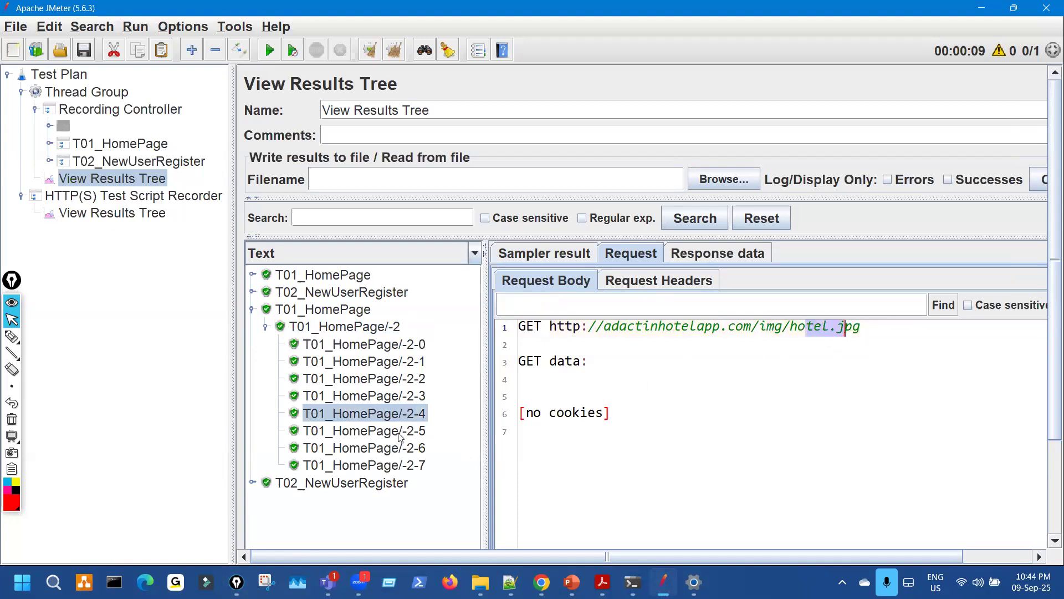
{"action": "left_click", "coordinate": [401, 431]}
{"action": "left_click", "coordinate": [414, 450]}
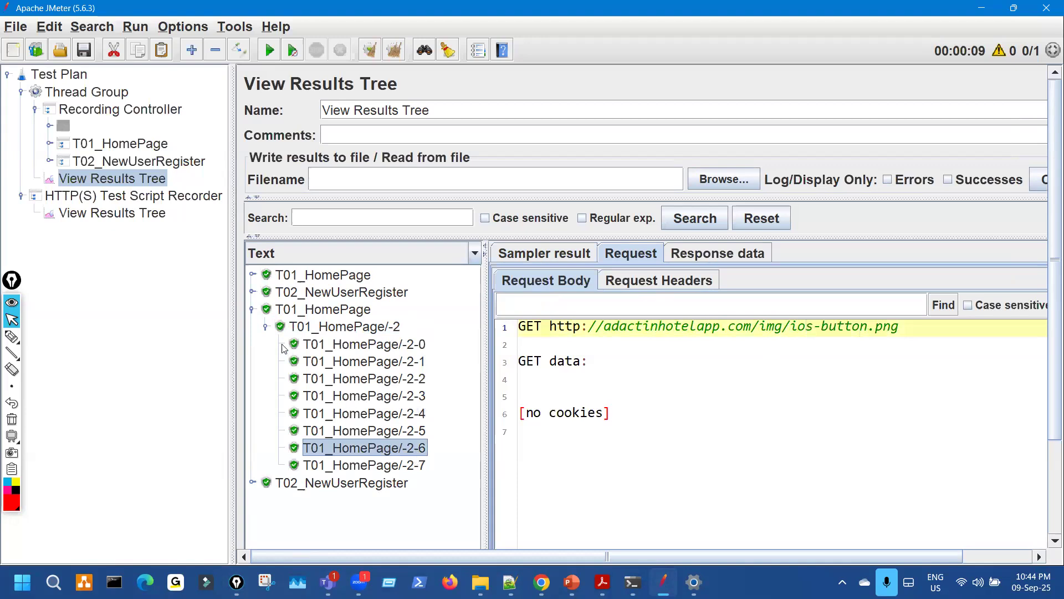
- Collapse the second-run T01_HomePage result, expand T02_NewUserRegister down to Register.php-11's sub-results, and widen the results list
{"action": "left_click", "coordinate": [267, 327]}
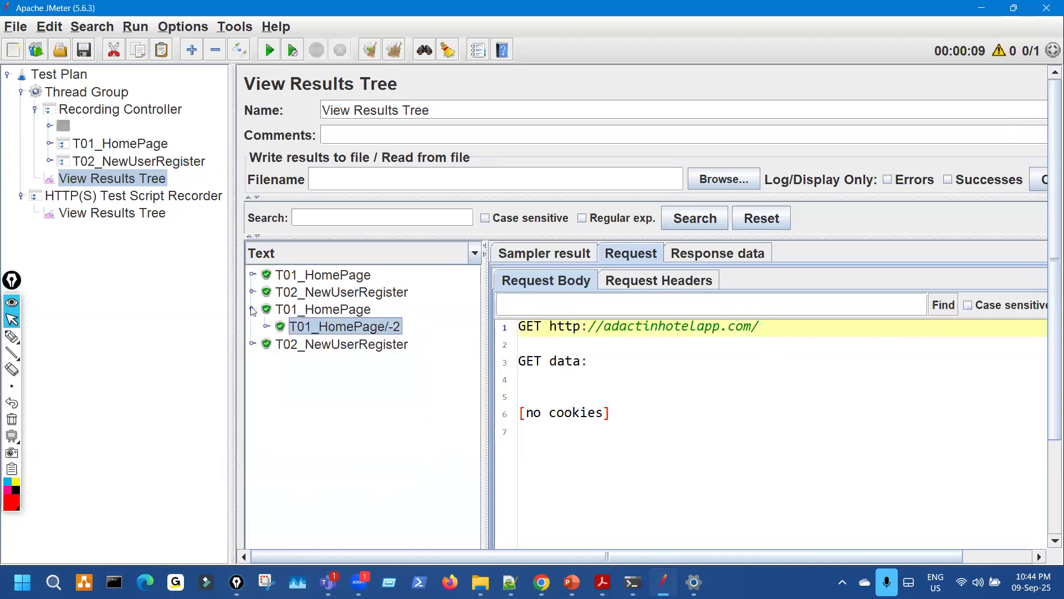
{"action": "left_click", "coordinate": [255, 313]}
{"action": "left_click", "coordinate": [327, 329]}
{"action": "left_click", "coordinate": [252, 327]}
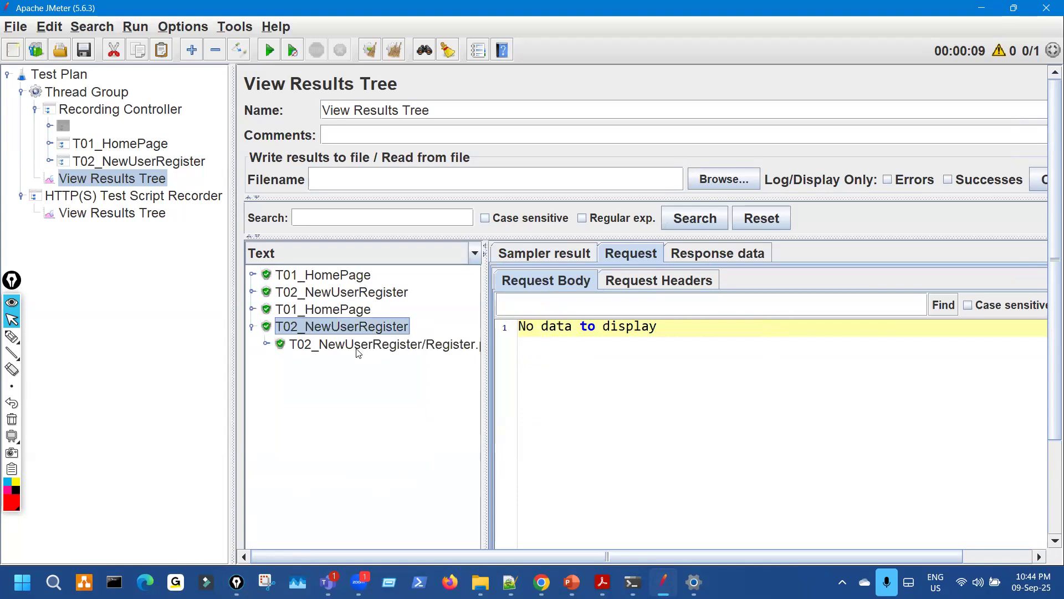
{"action": "left_click", "coordinate": [296, 346]}
{"action": "left_click", "coordinate": [266, 345]}
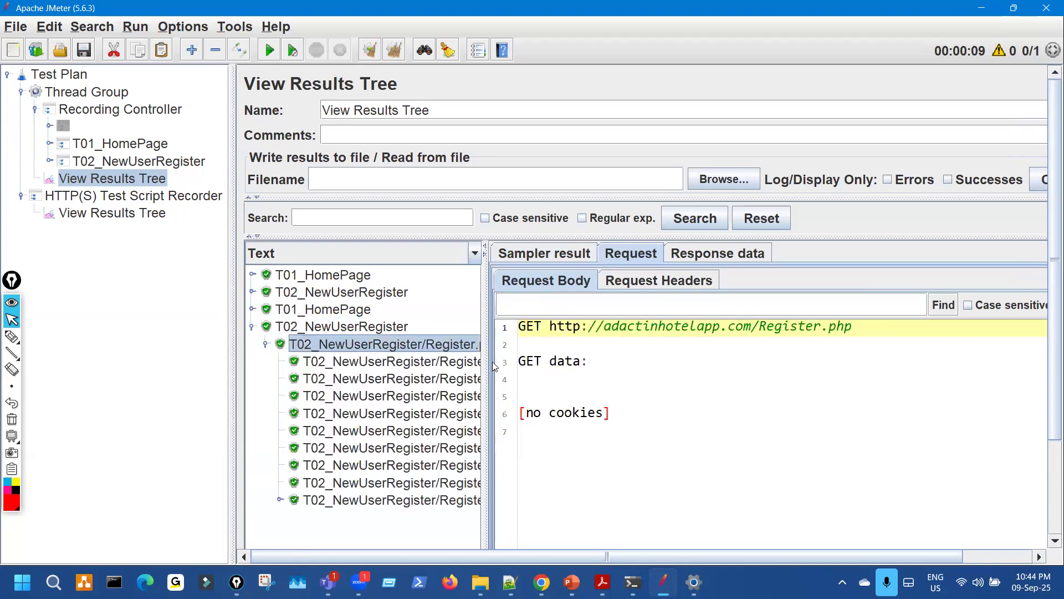
{"action": "left_click_drag", "start_coordinate": [487, 359], "coordinate": [590, 360]}
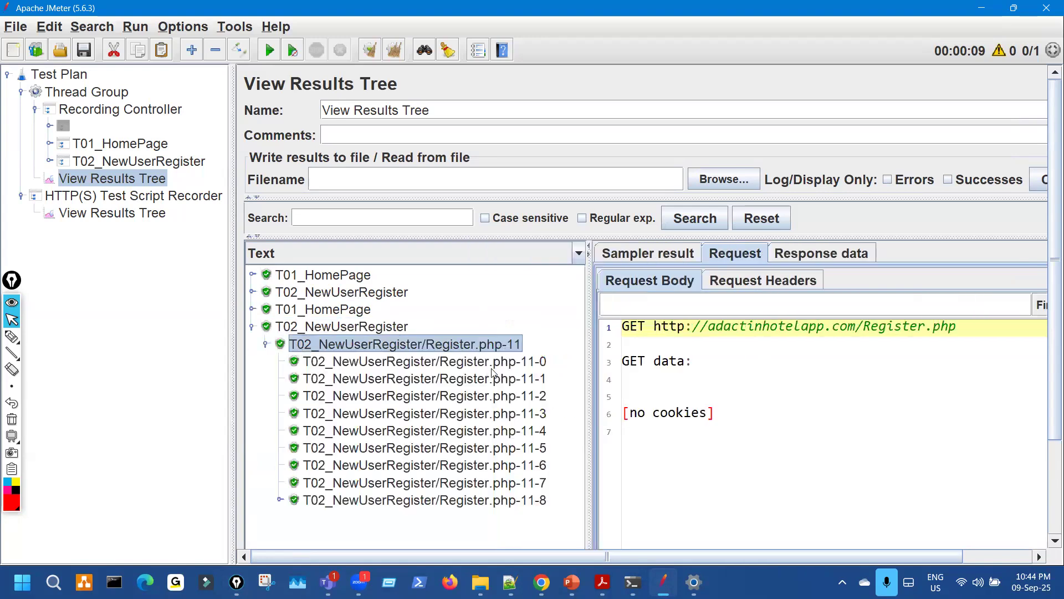
- Examine the request URLs of the Register.php-11 sub-results one after another, through Register.php-11-8
{"action": "key", "text": "Down"}
{"action": "key", "text": "Down"}
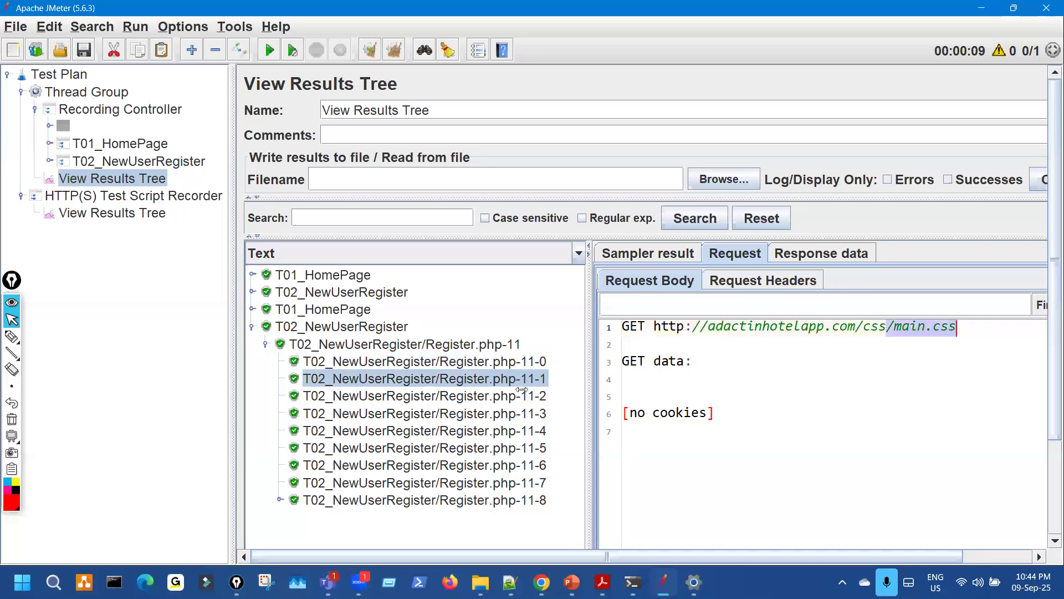
{"action": "key", "text": "Down"}
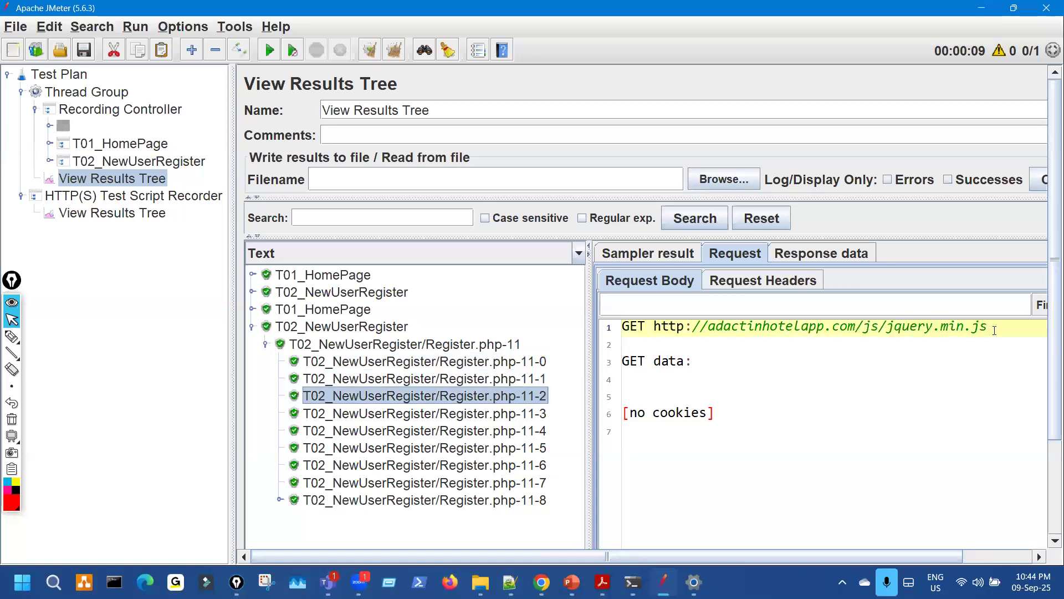
{"action": "left_click_drag", "start_coordinate": [994, 331], "coordinate": [947, 330]}
{"action": "left_click", "coordinate": [522, 414]}
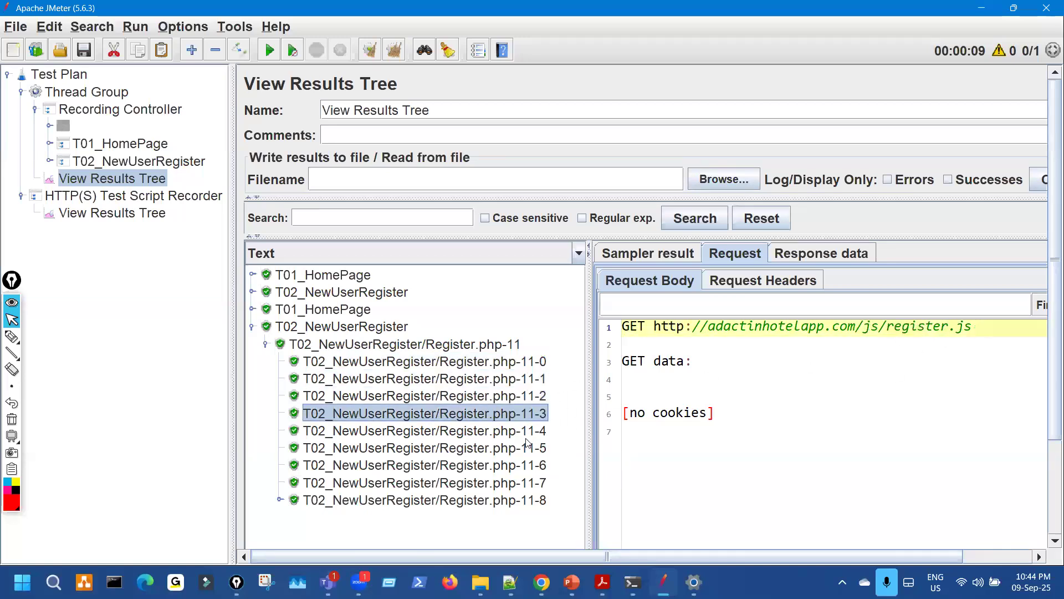
{"action": "key", "text": "Down"}
{"action": "left_click_drag", "start_coordinate": [1045, 327], "coordinate": [996, 327]}
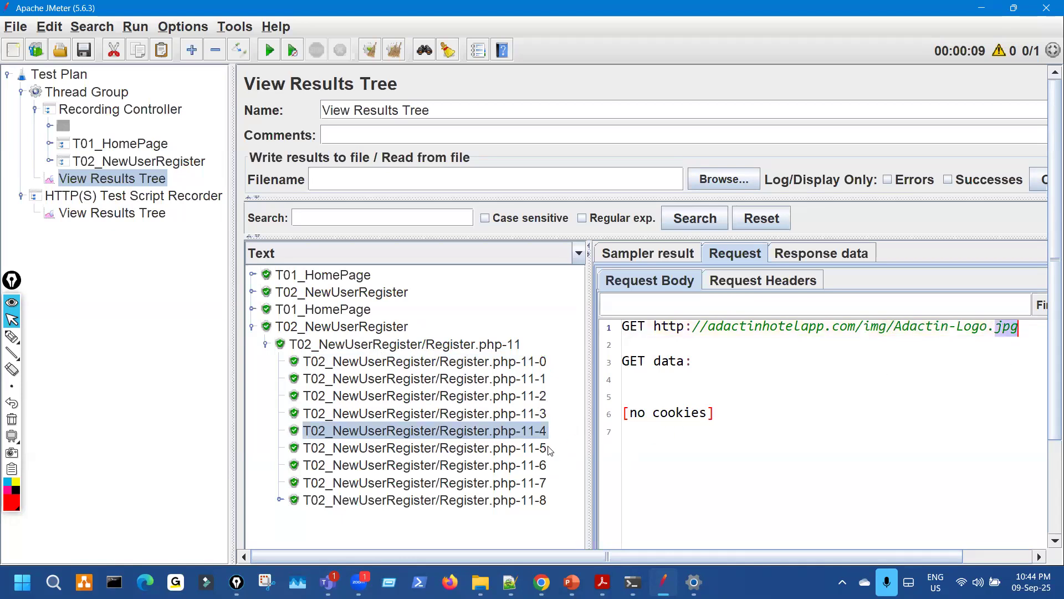
{"action": "key", "text": "Down"}
{"action": "key", "text": "Down"}
{"action": "key", "text": "Down"}
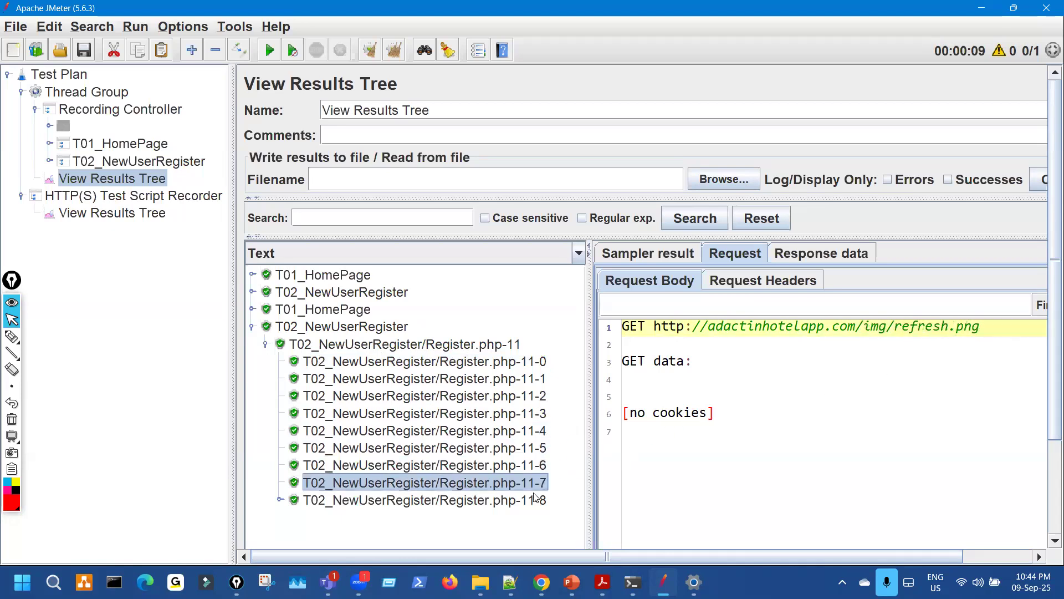
{"action": "key", "text": "Down"}
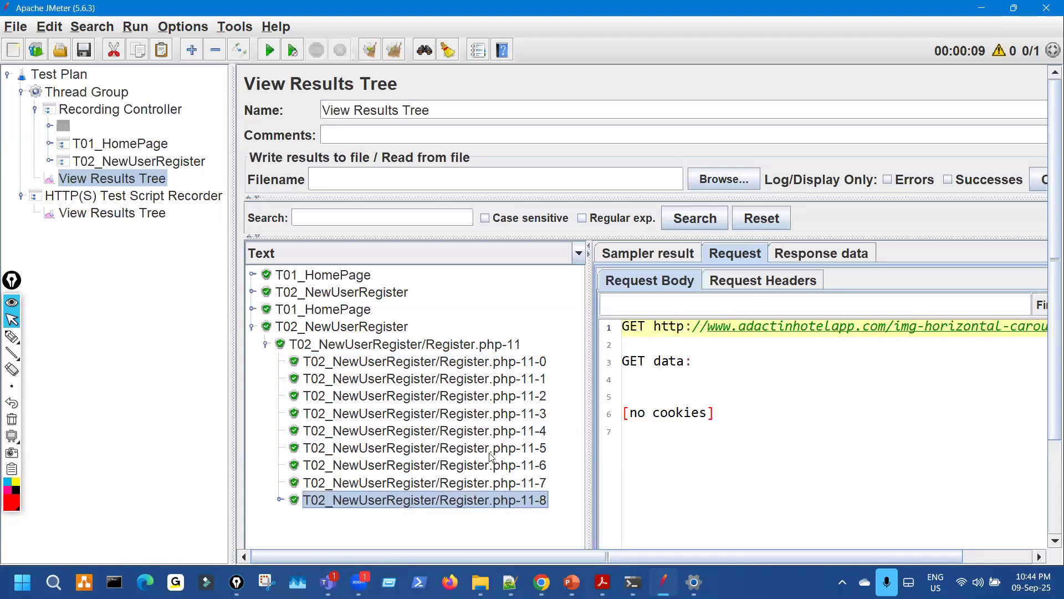
- Collapse the Register.php-11 result and draw a dividing line between the first-run and second-run results
{"action": "left_click", "coordinate": [263, 344]}
{"action": "key", "text": "ctrl+shift+3"}
{"action": "left_click_drag", "start_coordinate": [234, 299], "coordinate": [597, 294]}
{"action": "key", "text": "ctrl+shift+2"}
- Expand the first-run T01_HomePage and T02_NewUserRegister results, mark them with the pen, and clear the drawing
{"action": "left_click", "coordinate": [253, 274]}
{"action": "key", "text": "ctrl+shift+3"}
{"action": "left_click_drag", "start_coordinate": [272, 281], "coordinate": [283, 323]}
{"action": "key", "text": "ctrl+shift+2"}
{"action": "left_click", "coordinate": [252, 308]}
{"action": "key", "text": "ctrl+shift+3"}
{"action": "key", "text": "ctrl+shift+7"}
{"action": "key", "text": "ctrl+shift+2"}
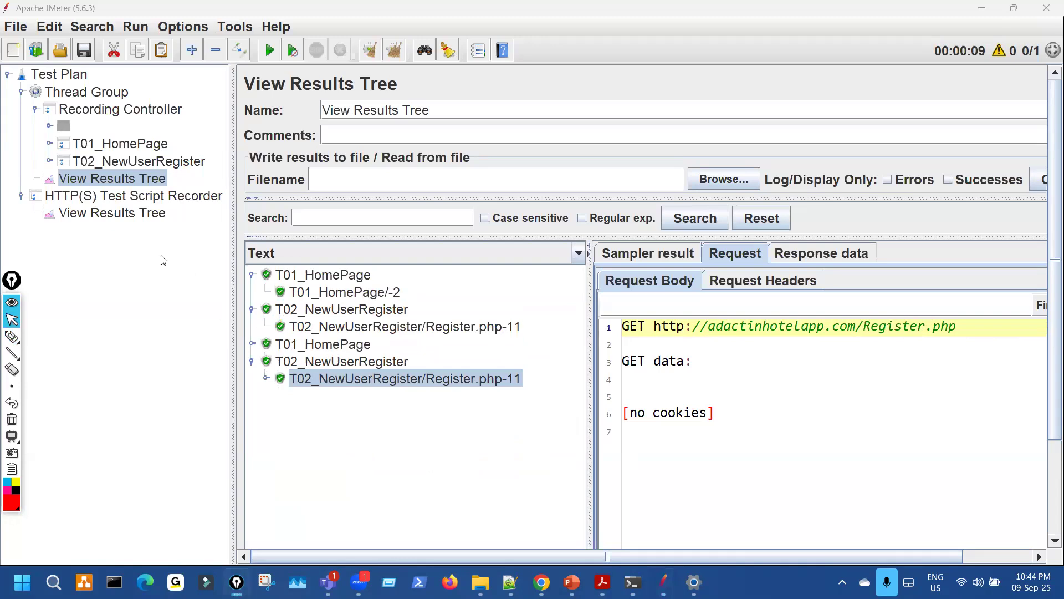
- Show T01_HomePage/-2's advanced settings in the widened test plan tree, circle the disabled resource requests, underline Retrieve All Embedded Resources, and clear the drawing
{"action": "left_click", "coordinate": [50, 144]}
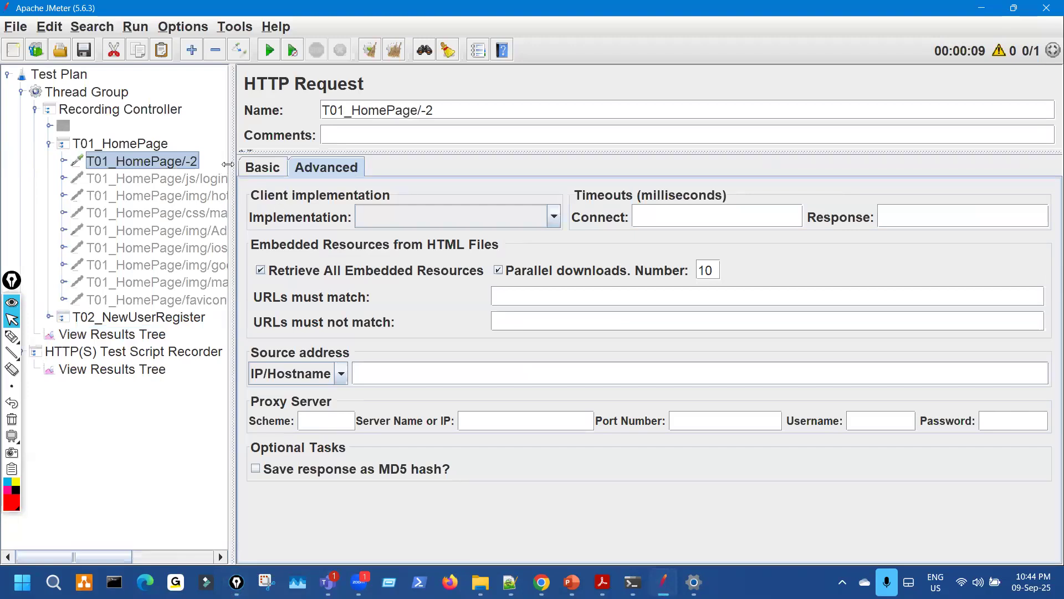
{"action": "left_click_drag", "start_coordinate": [232, 165], "coordinate": [395, 165]}
{"action": "key", "text": "ctrl+shift+3"}
{"action": "mouse_move", "coordinate": [248, 188]}
{"action": "left_mouse_down"}
{"action": "mouse_move", "coordinate": [283, 288]}
{"action": "mouse_move", "coordinate": [244, 197]}
{"action": "left_mouse_up"}
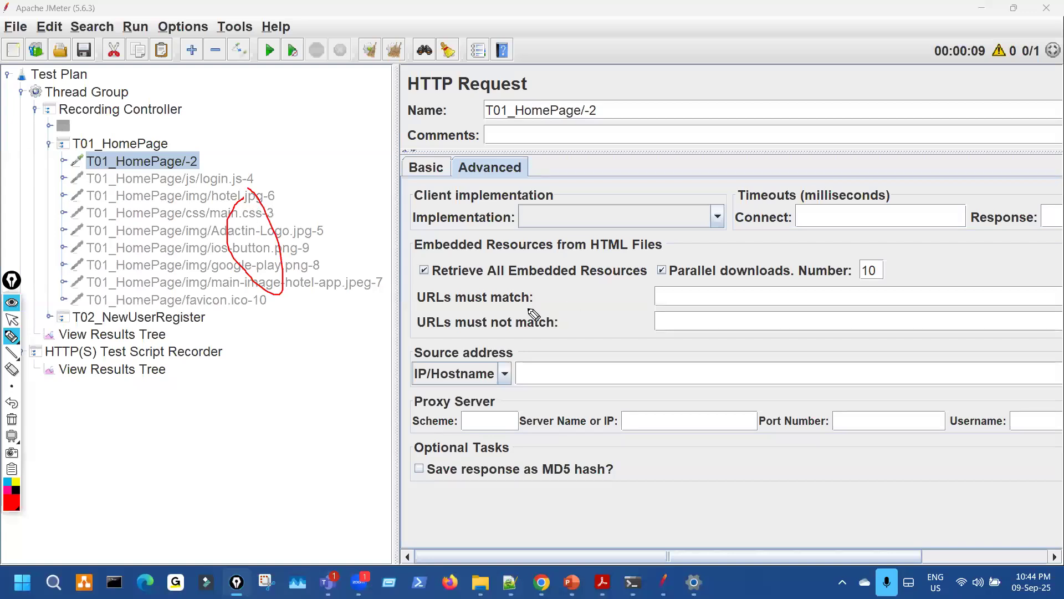
{"action": "left_click_drag", "start_coordinate": [459, 289], "coordinate": [550, 287]}
{"action": "key", "text": "ctrl+shift+7"}
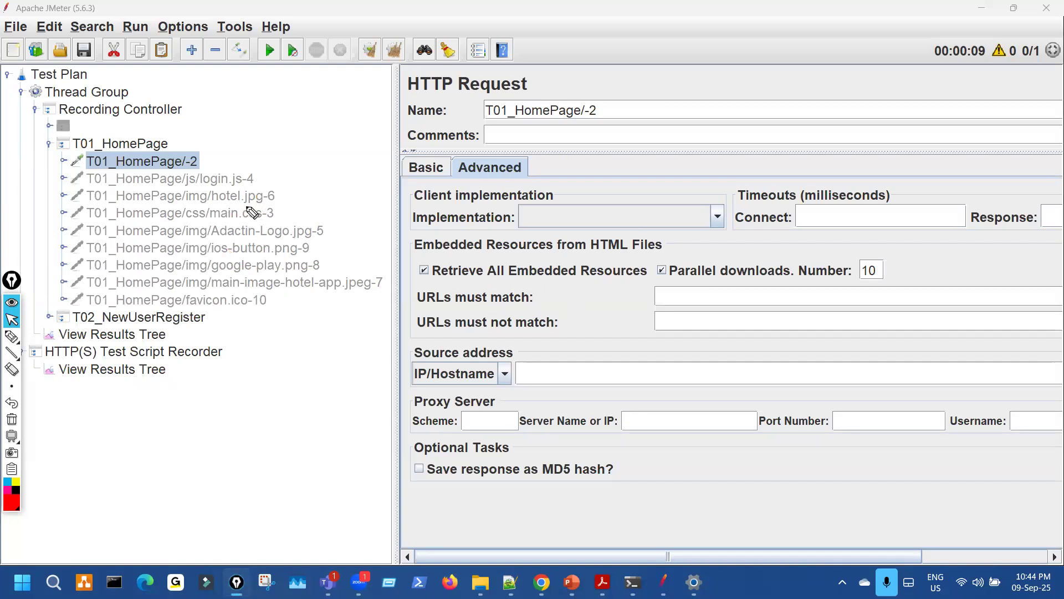
- Circle the disabled T01_HomePage resource requests again, clear the drawing, and expand the T02_NewUserRegister controller
{"action": "mouse_move", "coordinate": [231, 248]}
{"action": "left_mouse_down"}
{"action": "mouse_move", "coordinate": [300, 244]}
{"action": "mouse_move", "coordinate": [289, 246]}
{"action": "left_mouse_up"}
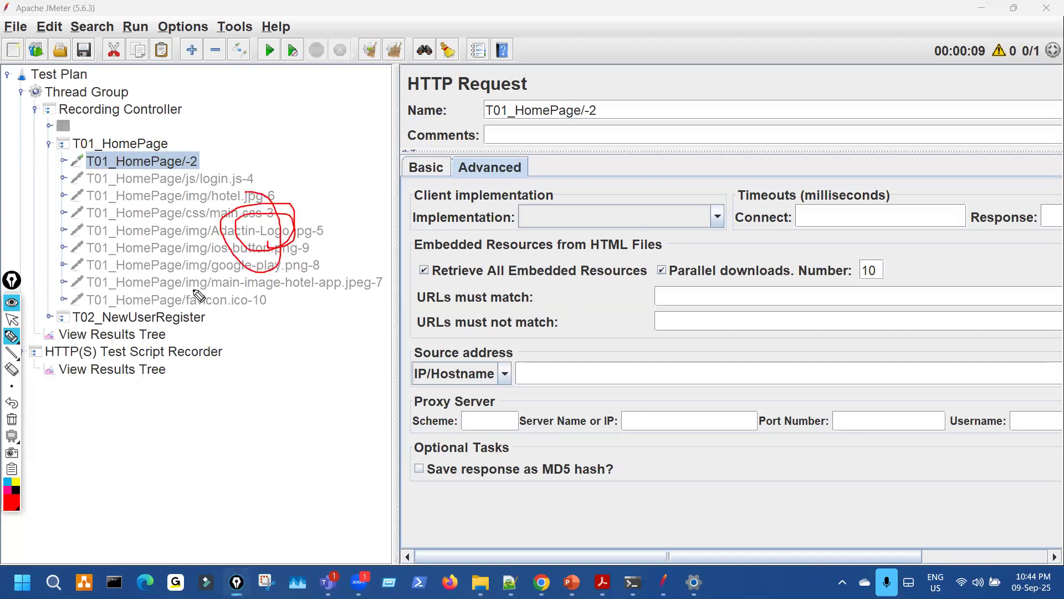
{"action": "key", "text": "ctrl+shift+7"}
{"action": "key", "text": "ctrl+shift+2"}
{"action": "left_click", "coordinate": [50, 317]}
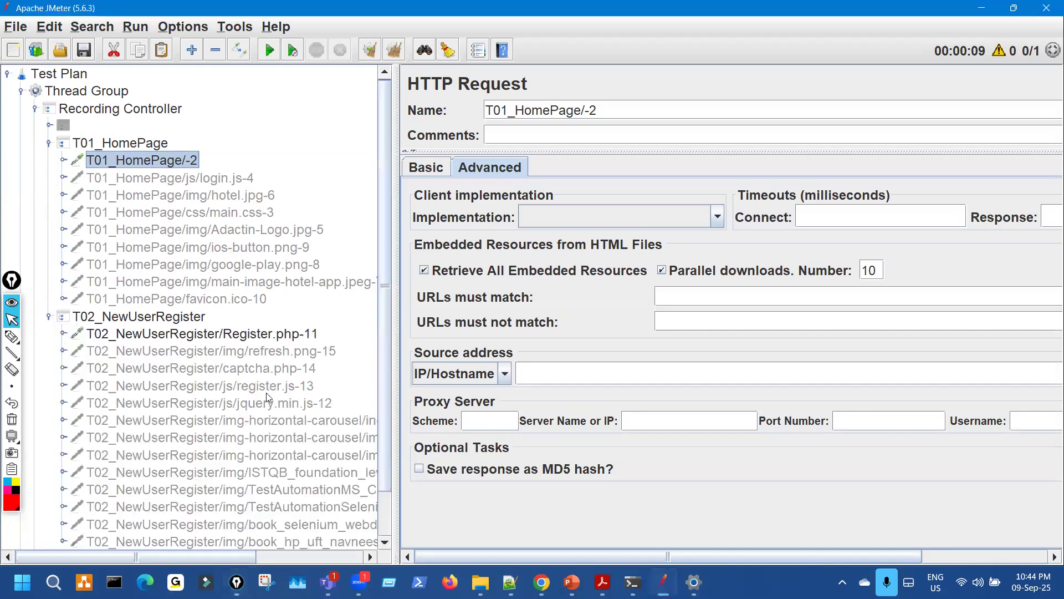
- Review the disabled requests in the test plan tree, then collapse the T01_HomePage and T02_NewUserRegister controllers
{"action": "scroll", "coordinate": [304, 381], "scroll_direction": "down", "scroll_amount": 1}
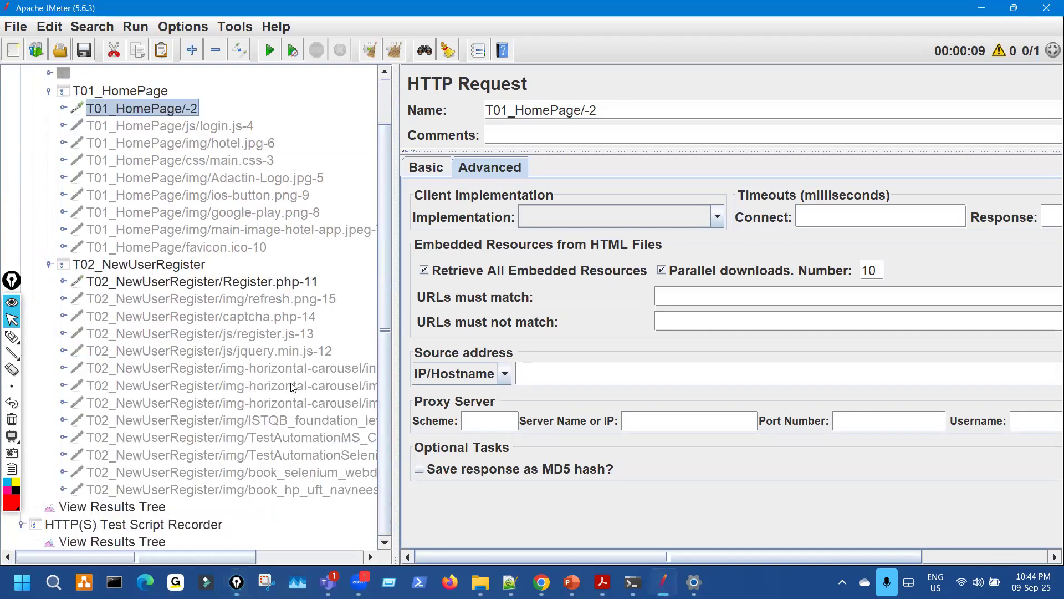
{"action": "scroll", "coordinate": [293, 386], "scroll_direction": "up", "scroll_amount": 1}
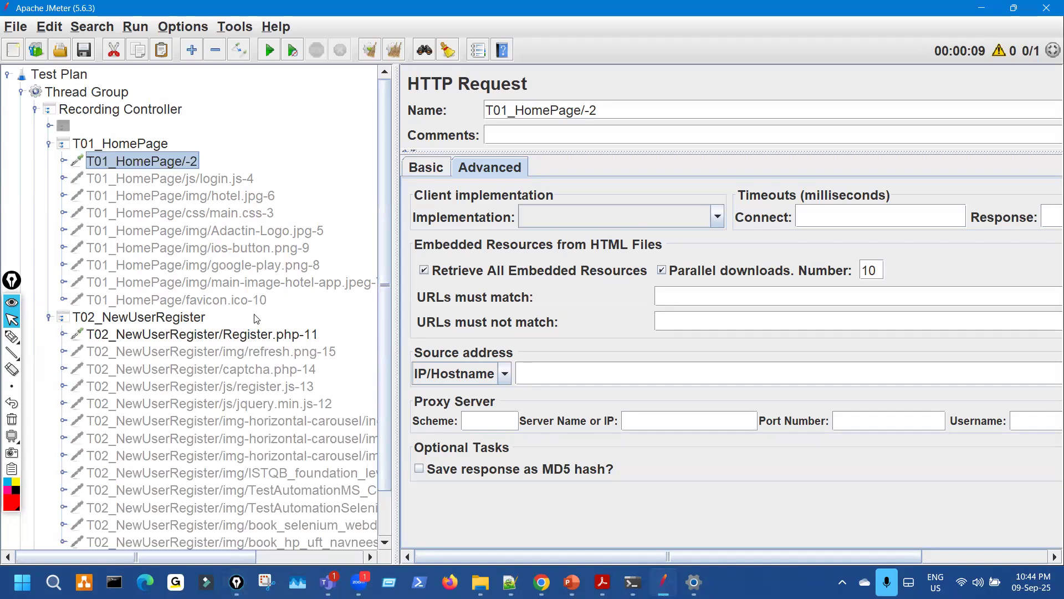
{"action": "left_click", "coordinate": [50, 144]}
{"action": "left_click", "coordinate": [49, 162]}
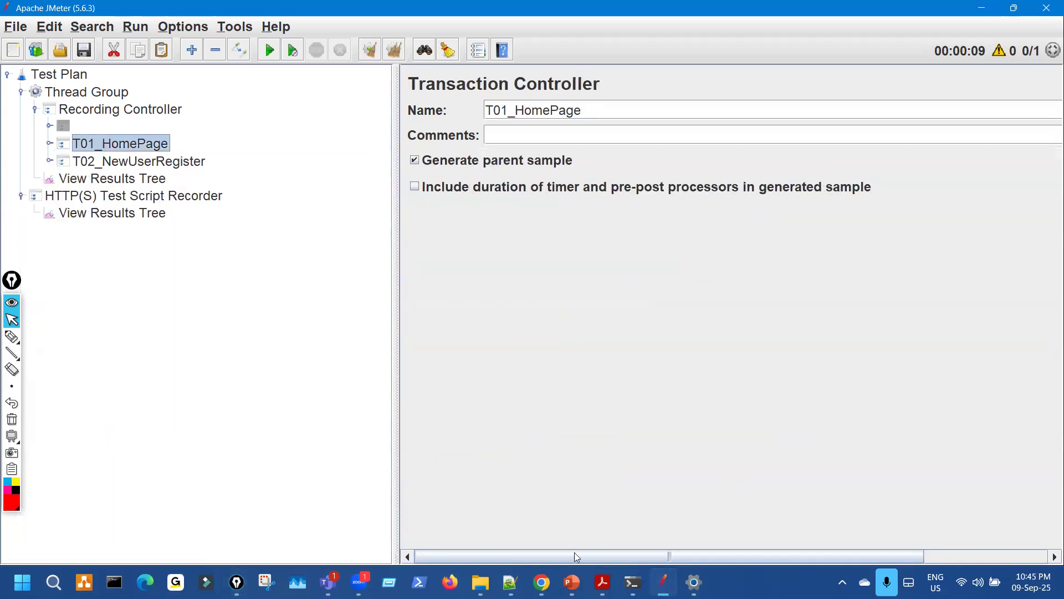
- View Chrome's network log for adactinhotelapp.com and the PowerPoint slide on filtering irrelevant requests, and return to JMeter
{"action": "mouse_move", "coordinate": [542, 582]}
{"action": "left_click", "coordinate": [540, 524]}
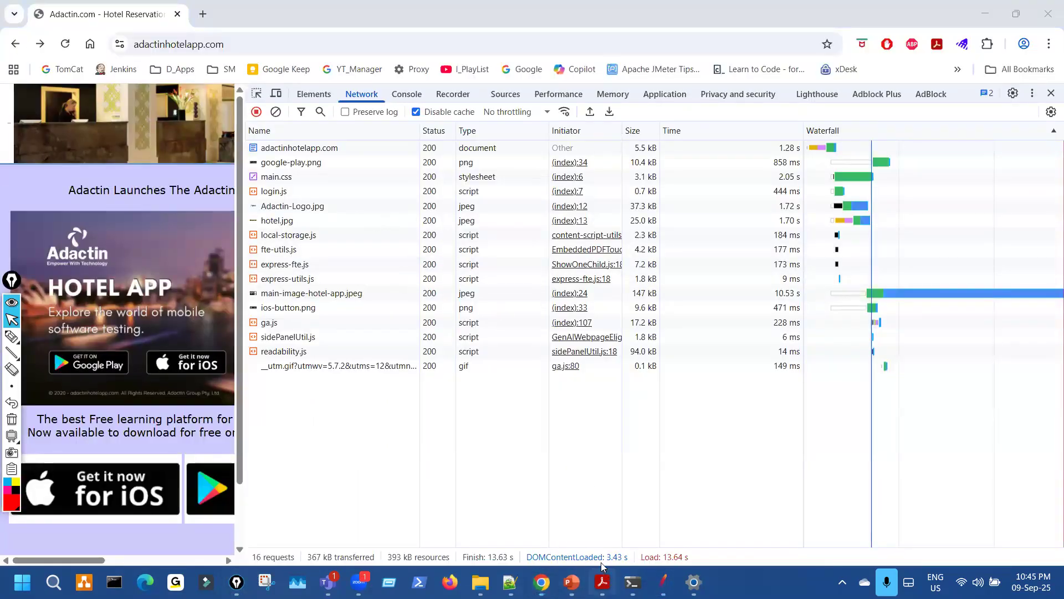
{"action": "mouse_move", "coordinate": [603, 574]}
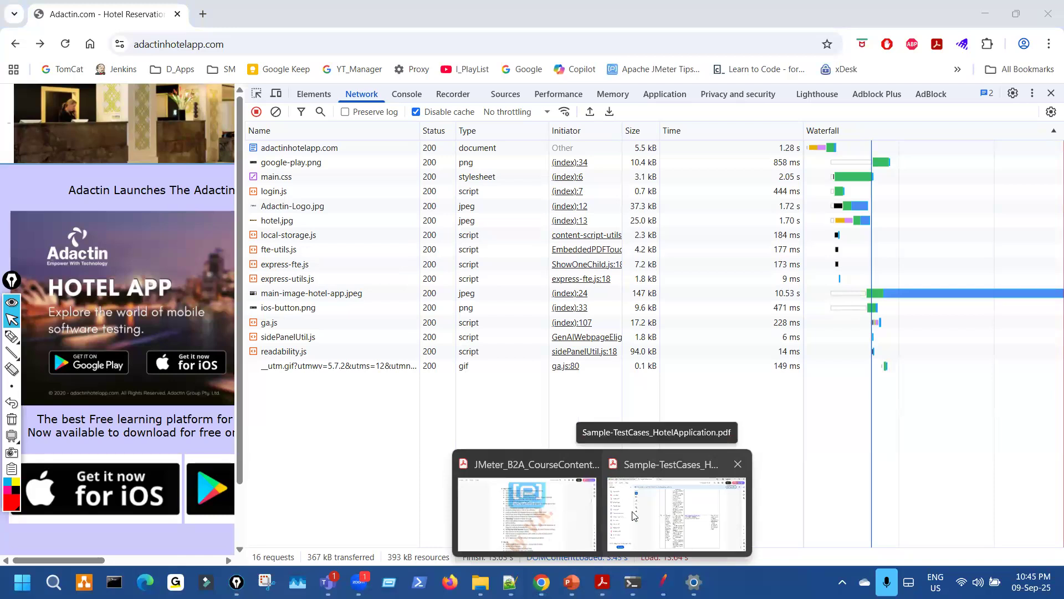
{"action": "left_click", "coordinate": [571, 487]}
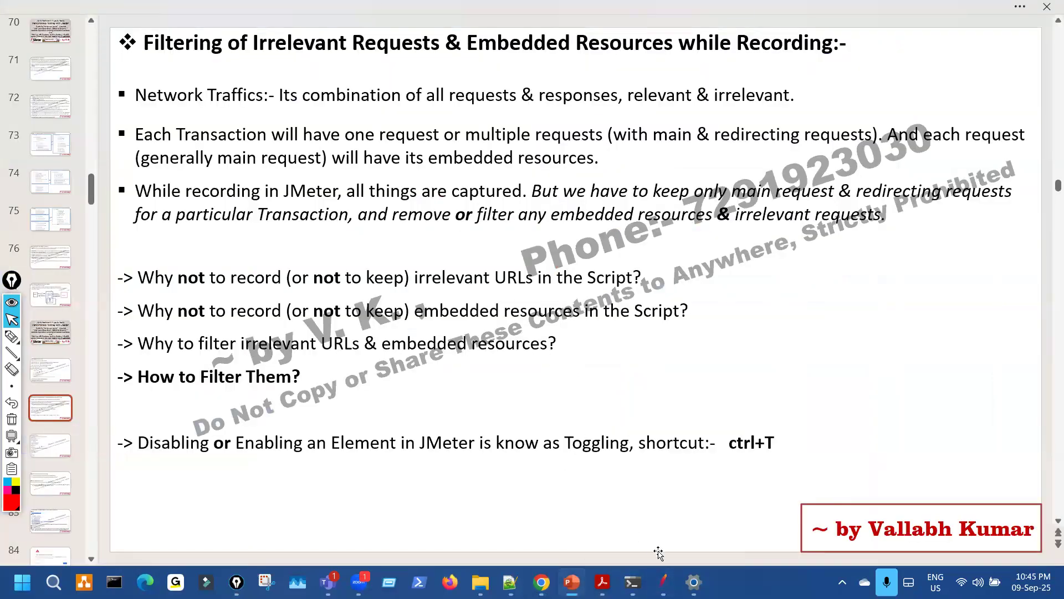
{"action": "left_click", "coordinate": [662, 581]}
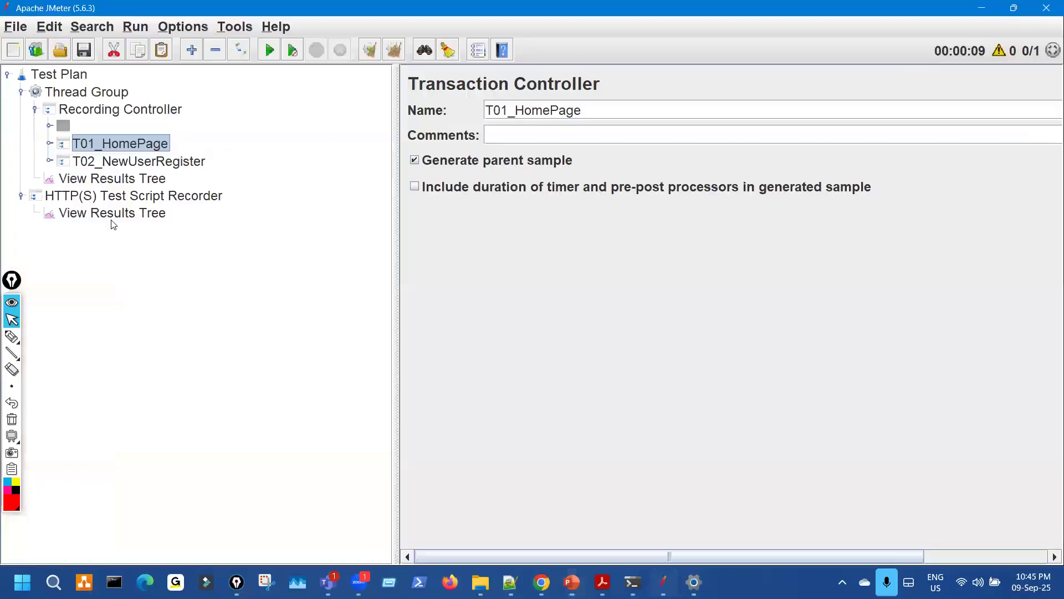
- Show the recorder's View Results Tree from its beginning with more room, underline the McAfee, Zoom and Microsoft entries, and clear the drawing
{"action": "left_click", "coordinate": [125, 218]}
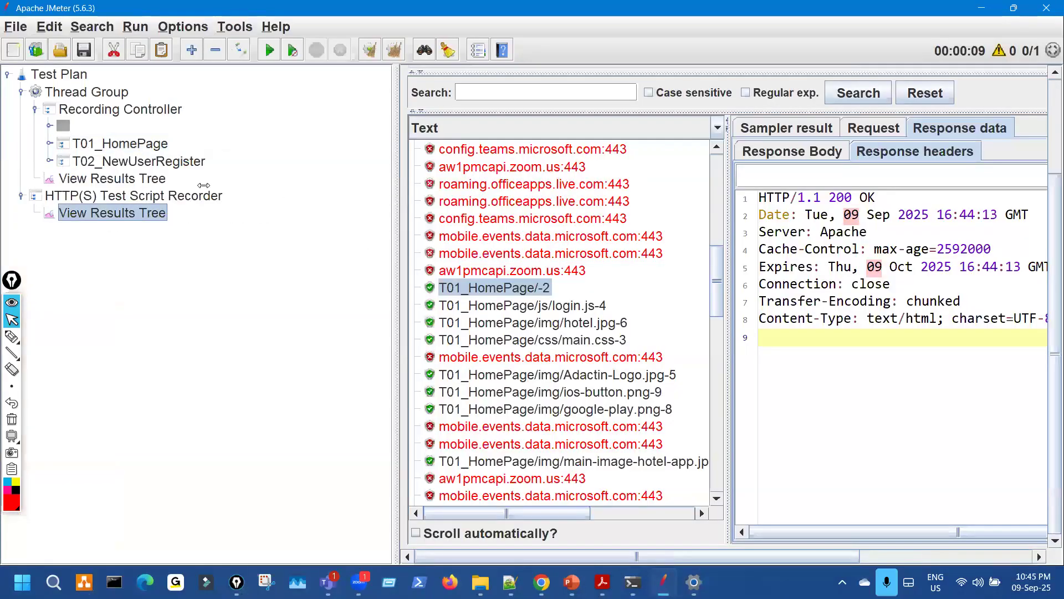
{"action": "left_click_drag", "start_coordinate": [395, 186], "coordinate": [203, 185]}
{"action": "scroll", "coordinate": [424, 326], "scroll_direction": "up", "scroll_amount": 9}
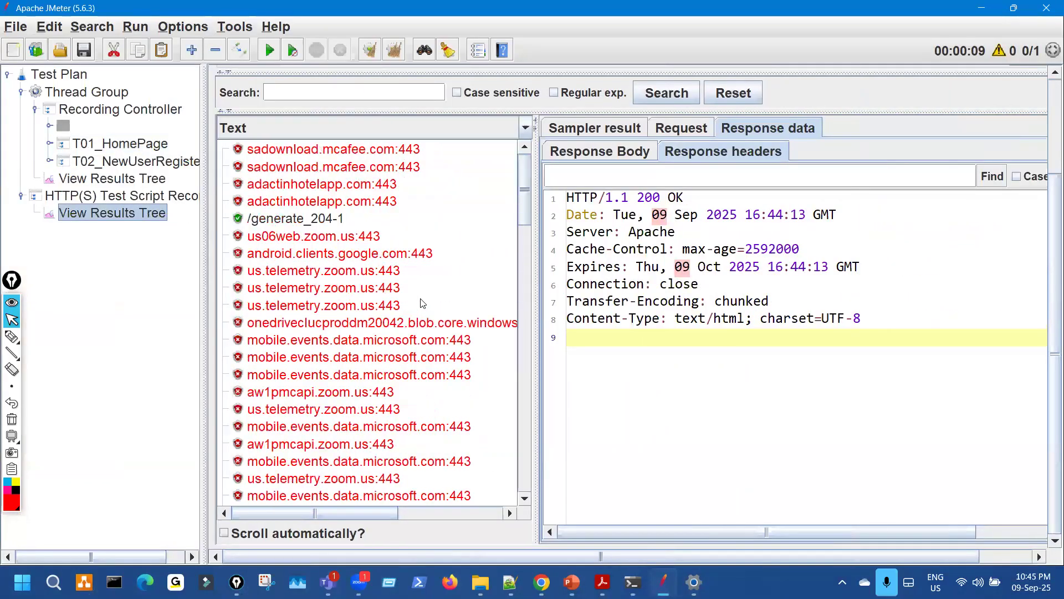
{"action": "key", "text": "ctrl+shift+3"}
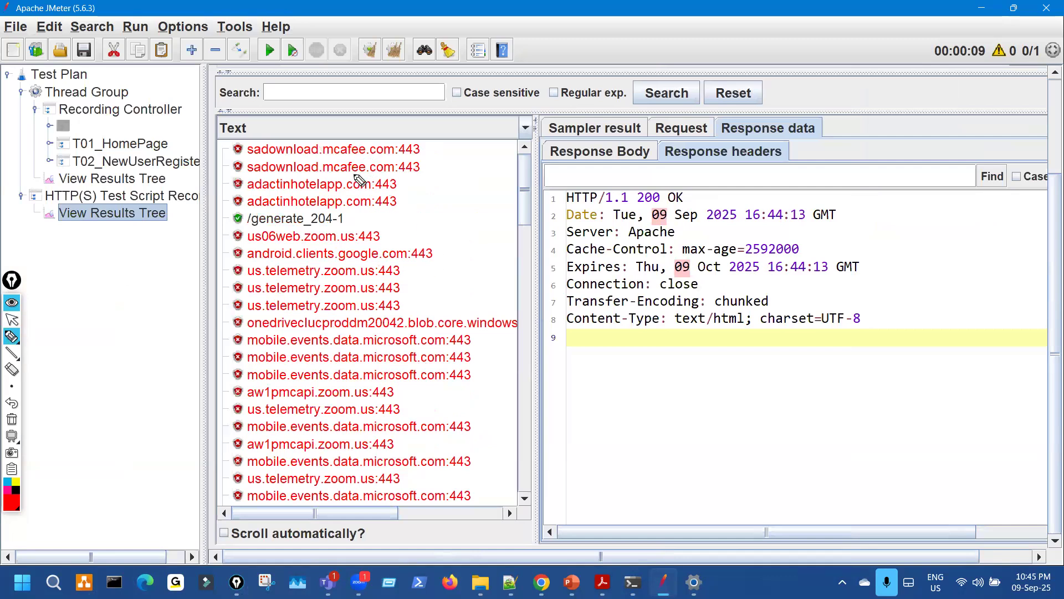
{"action": "left_click_drag", "start_coordinate": [345, 159], "coordinate": [372, 159]}
{"action": "left_click_drag", "start_coordinate": [350, 175], "coordinate": [383, 172]}
{"action": "mouse_move", "coordinate": [359, 245]}
{"action": "left_mouse_down"}
{"action": "mouse_move", "coordinate": [378, 244]}
{"action": "mouse_move", "coordinate": [399, 275]}
{"action": "left_mouse_up"}
{"action": "mouse_move", "coordinate": [372, 320]}
{"action": "left_mouse_down"}
{"action": "mouse_move", "coordinate": [401, 381]}
{"action": "mouse_move", "coordinate": [392, 390]}
{"action": "left_mouse_up"}
{"action": "left_click_drag", "start_coordinate": [336, 352], "coordinate": [429, 352]}
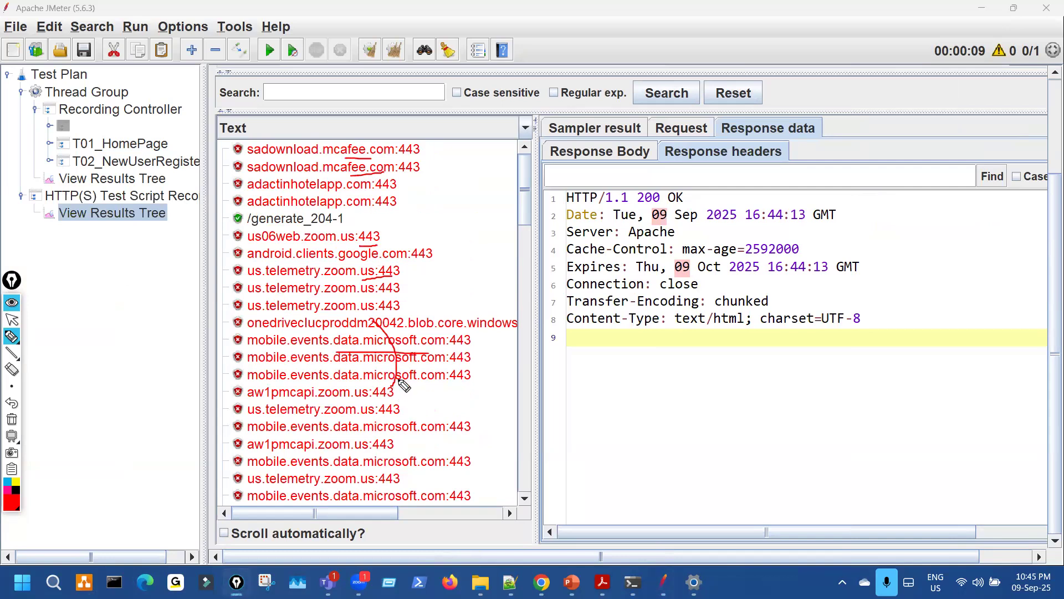
{"action": "key", "text": "Escape"}
- Go through the recorded results down to T02_NewUserRegister/Register.php-11, marking unrelated entries among the home page requests and clearing each drawing
{"action": "scroll", "coordinate": [405, 389], "scroll_direction": "down", "scroll_amount": 4}
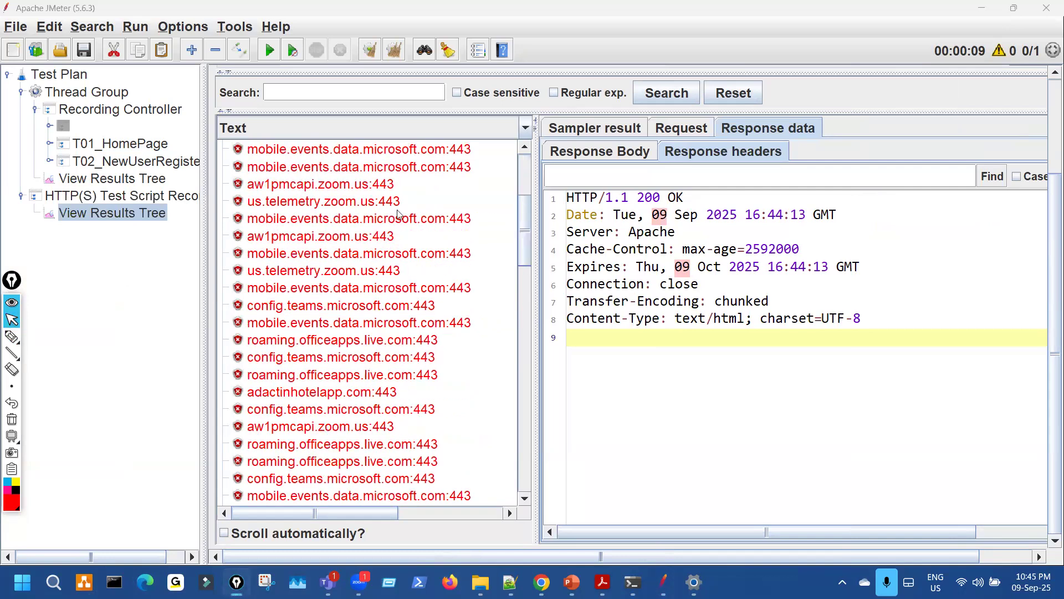
{"action": "scroll", "coordinate": [404, 374], "scroll_direction": "down", "scroll_amount": 4}
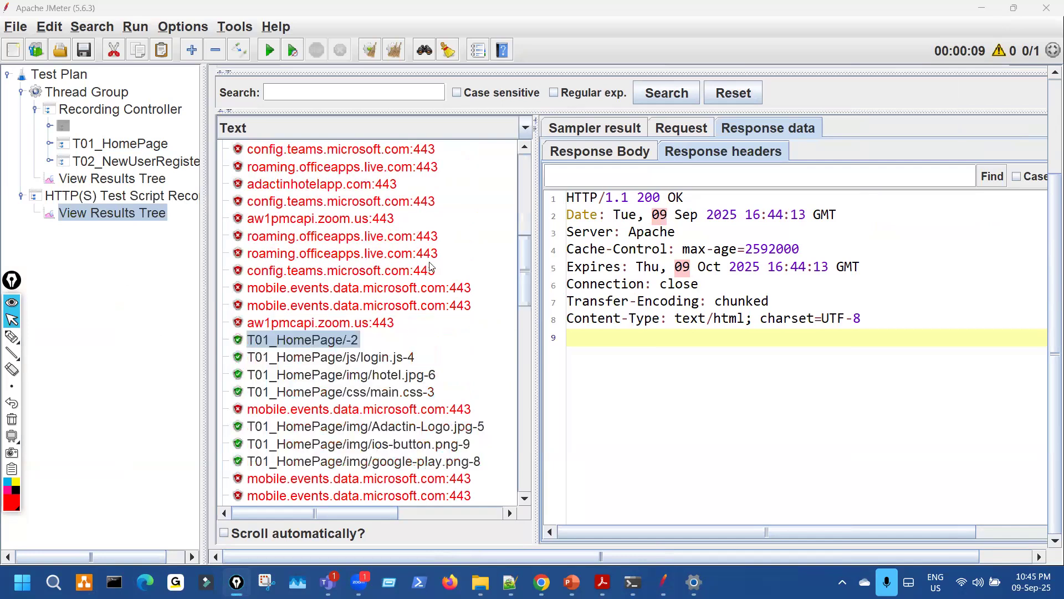
{"action": "key", "text": "ctrl+shift+3"}
{"action": "left_click_drag", "start_coordinate": [429, 405], "coordinate": [479, 419]}
{"action": "key", "text": "Escape"}
{"action": "scroll", "coordinate": [416, 355], "scroll_direction": "down", "scroll_amount": 5}
{"action": "key", "text": "ctrl+shift+3"}
{"action": "left_click_drag", "start_coordinate": [394, 292], "coordinate": [372, 367]}
{"action": "key", "text": "Escape"}
{"action": "scroll", "coordinate": [415, 459], "scroll_direction": "down", "scroll_amount": 8}
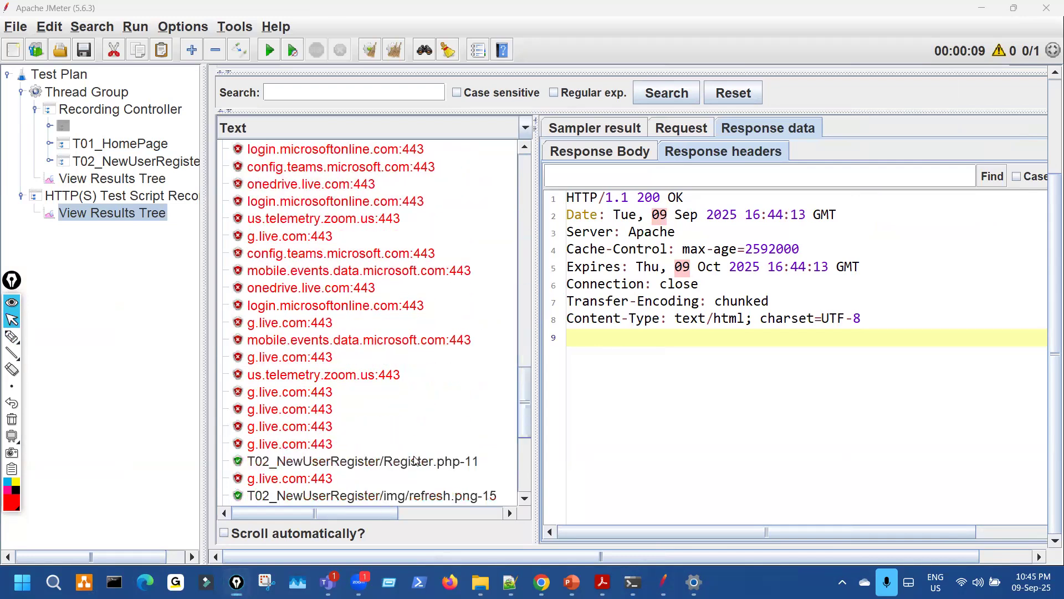
{"action": "scroll", "coordinate": [411, 453], "scroll_direction": "up", "scroll_amount": 1}
- Widen the test plan tree, expand the unnamed controller under Recording Controller, and show the basic settings of /generate_204-1
{"action": "left_click_drag", "start_coordinate": [204, 194], "coordinate": [390, 194]}
{"action": "key", "text": "ctrl+shift+3"}
{"action": "mouse_move", "coordinate": [70, 117]}
{"action": "left_mouse_down"}
{"action": "mouse_move", "coordinate": [100, 126]}
{"action": "mouse_move", "coordinate": [70, 120]}
{"action": "left_mouse_up"}
{"action": "key", "text": "ctrl+shift+7"}
{"action": "key", "text": "ctrl+shift+2"}
{"action": "left_click", "coordinate": [64, 127]}
{"action": "key", "text": "Right"}
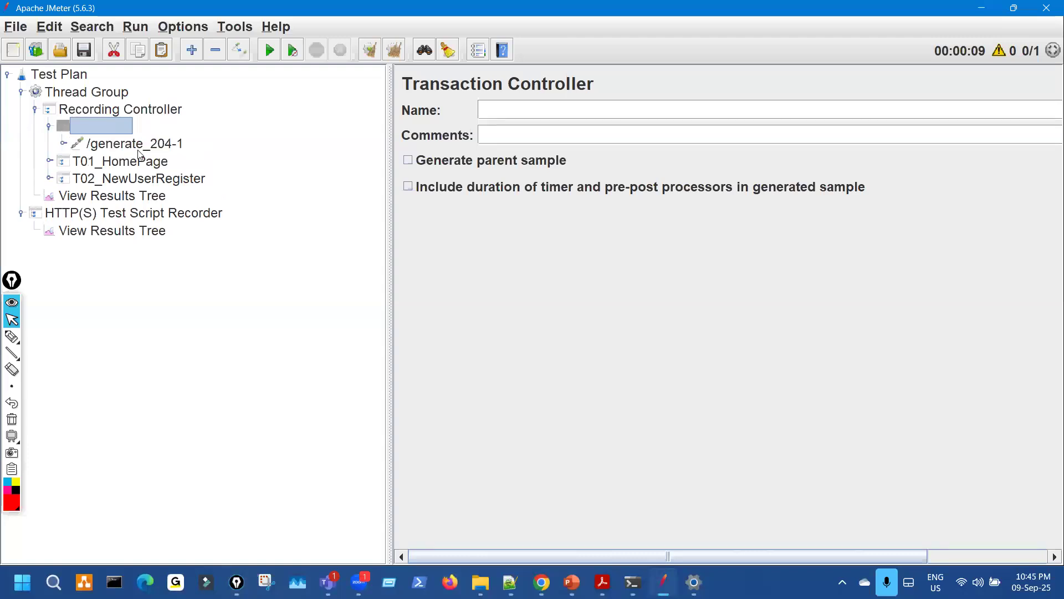
{"action": "key", "text": "Down"}
{"action": "left_click", "coordinate": [412, 169]}
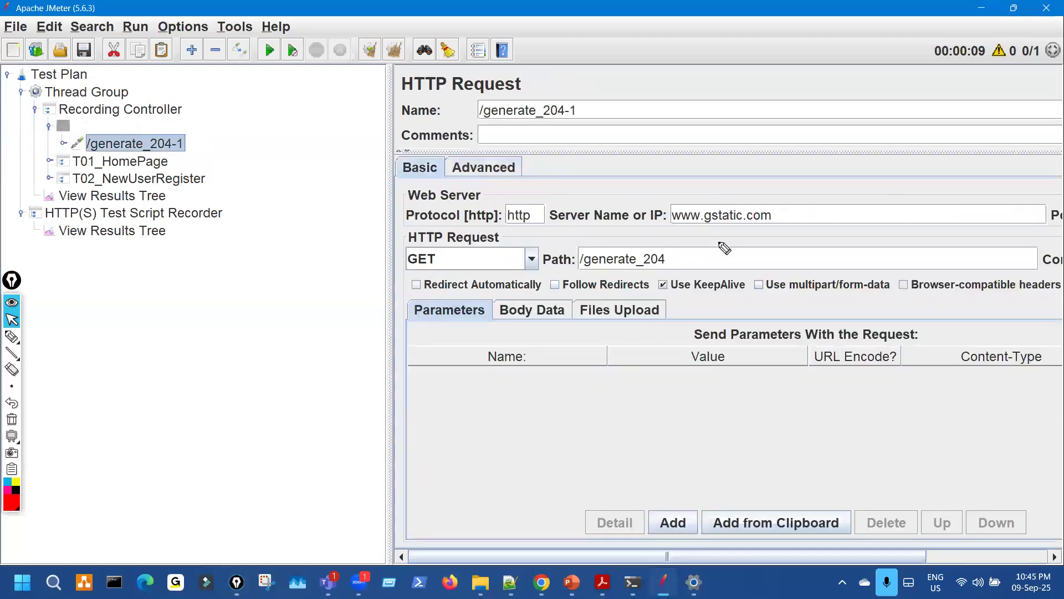
{"action": "key", "text": "ctrl+shift+3"}
{"action": "left_click_drag", "start_coordinate": [777, 220], "coordinate": [700, 202]}
{"action": "left_click_drag", "start_coordinate": [617, 205], "coordinate": [611, 206]}
{"action": "mouse_move", "coordinate": [676, 209]}
{"action": "left_mouse_down"}
{"action": "mouse_move", "coordinate": [763, 201]}
{"action": "mouse_move", "coordinate": [693, 200]}
{"action": "left_mouse_up"}
{"action": "mouse_move", "coordinate": [827, 148]}
{"action": "left_mouse_down"}
{"action": "mouse_move", "coordinate": [763, 191]}
{"action": "mouse_move", "coordinate": [795, 181]}
{"action": "left_mouse_up"}
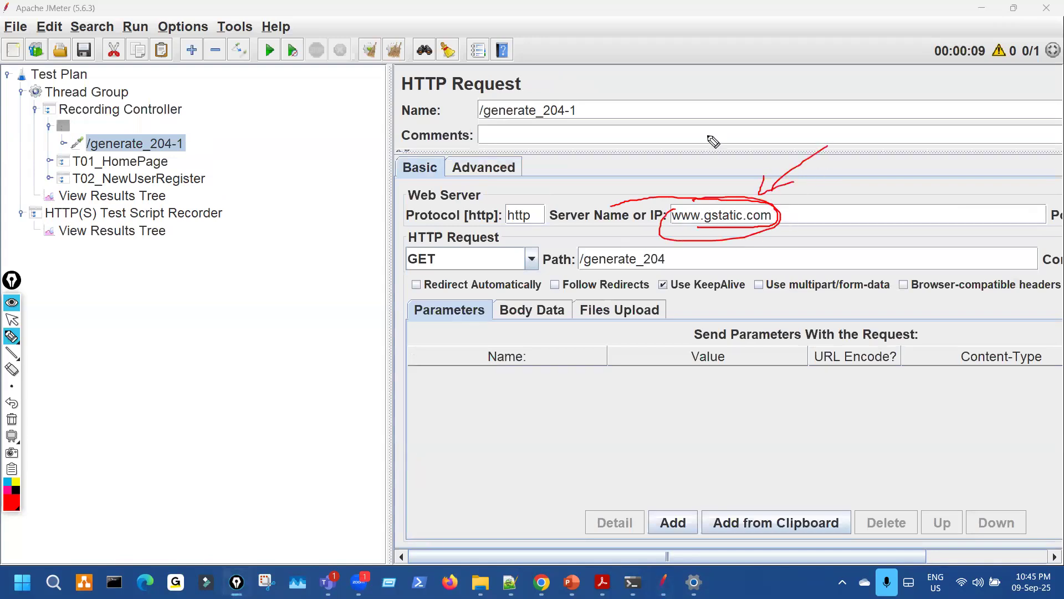
{"action": "key", "text": "Escape"}
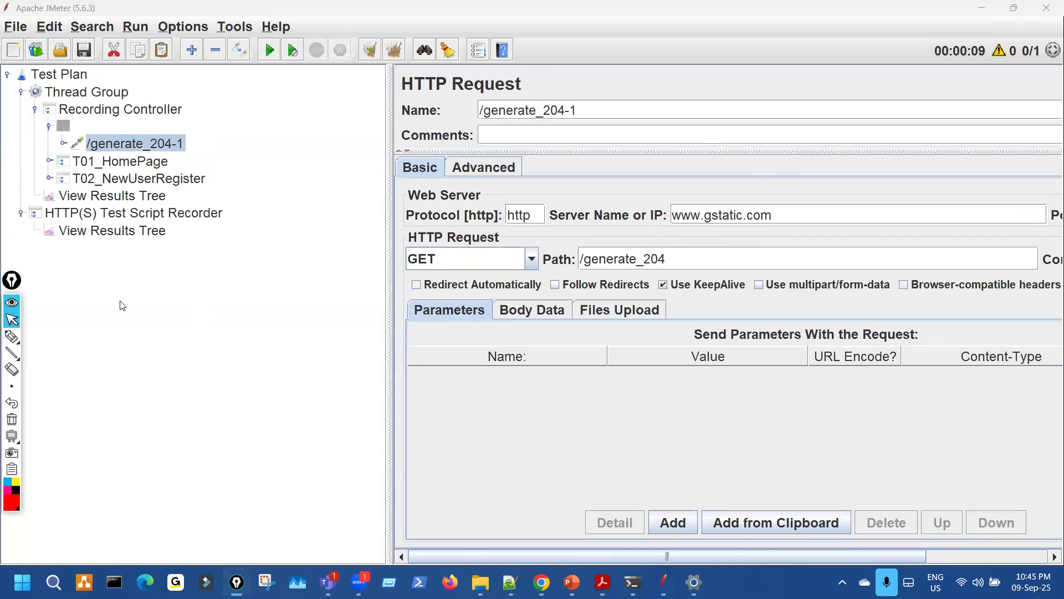
- Reopen the recorder's View Results Tree with a narrower test plan tree, mark the unrelated entries after the T01_HomePage images, and clear the drawing
{"action": "left_click", "coordinate": [157, 233]}
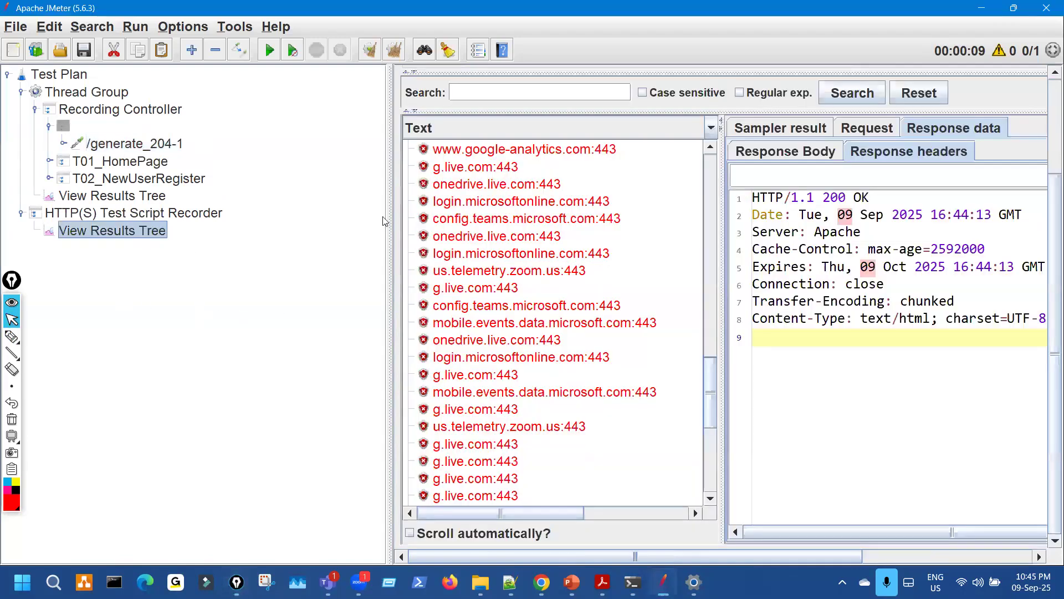
{"action": "left_click_drag", "start_coordinate": [392, 212], "coordinate": [239, 200]}
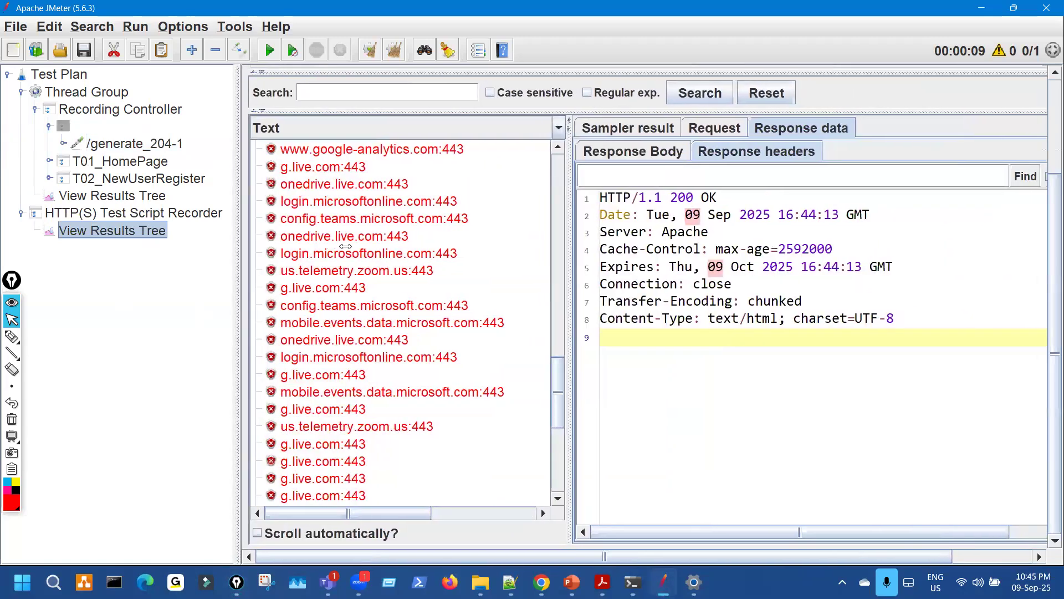
{"action": "scroll", "coordinate": [354, 257], "scroll_direction": "up", "scroll_amount": 6}
{"action": "key", "text": "ctrl+shift+3"}
{"action": "left_click_drag", "start_coordinate": [406, 238], "coordinate": [398, 316]}
{"action": "key", "text": "ctrl+shift+7"}
{"action": "key", "text": "ctrl+shift+2"}
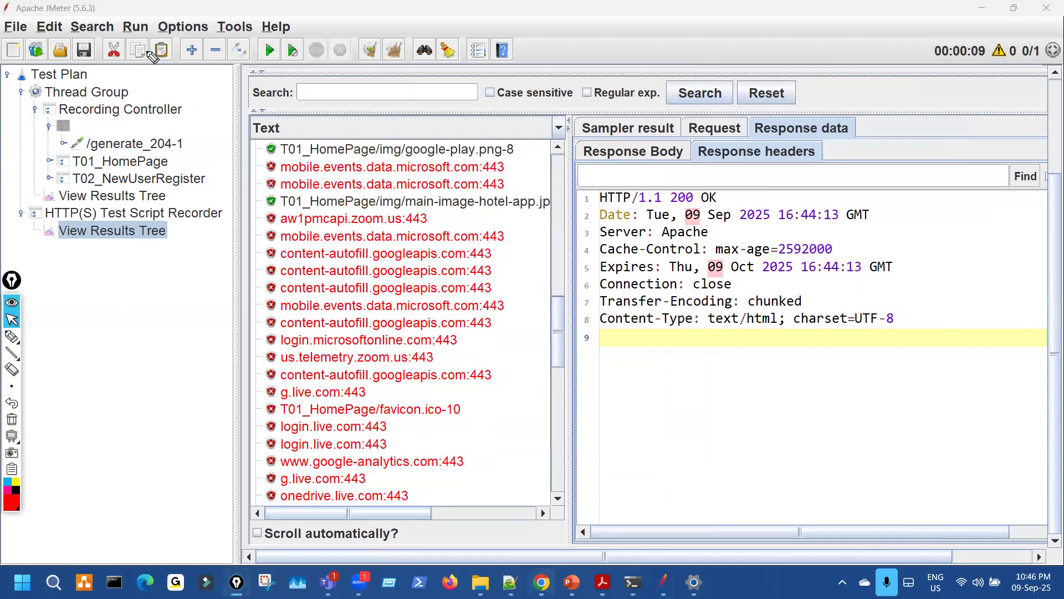
- Mark the site address in Chrome, return to JMeter, circle the googleapis and Microsoft entries, and clear the drawings
{"action": "key", "text": "alt+Tab"}
{"action": "key", "text": "ctrl+shift+3"}
{"action": "left_click_drag", "start_coordinate": [151, 36], "coordinate": [182, 44]}
{"action": "key", "text": "ctrl+shift+7"}
{"action": "key", "text": "alt+Tab"}
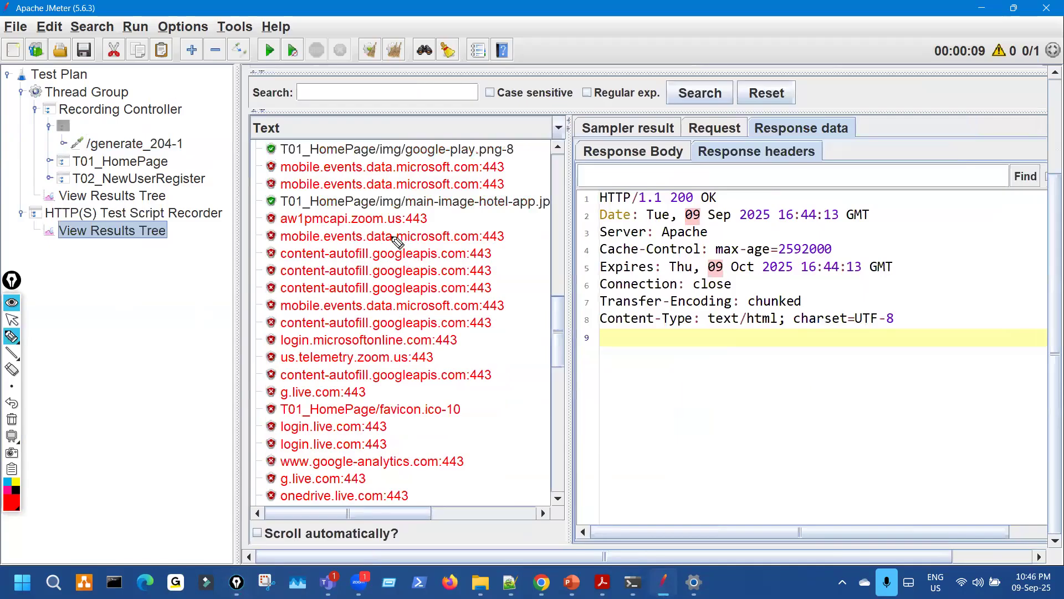
{"action": "left_click_drag", "start_coordinate": [396, 256], "coordinate": [400, 252]}
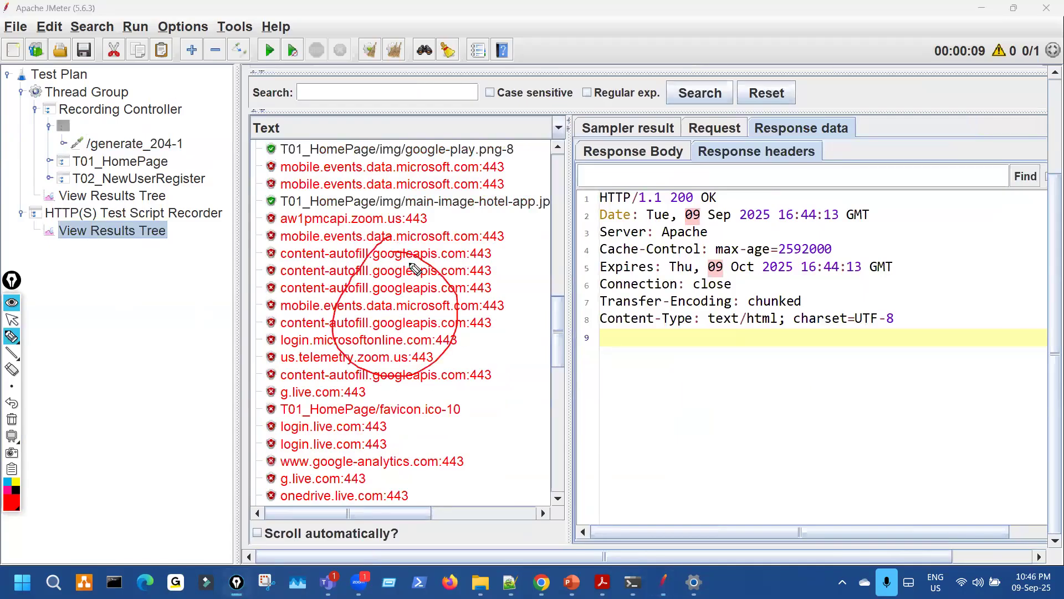
{"action": "key", "text": "ctrl+shift+7"}
- Inspect the request body of mobile.events.data.microsoft.com:443, mark its host name with the pen, and view the content-autofill.googleapis.com:443 requests
{"action": "left_click", "coordinate": [457, 239]}
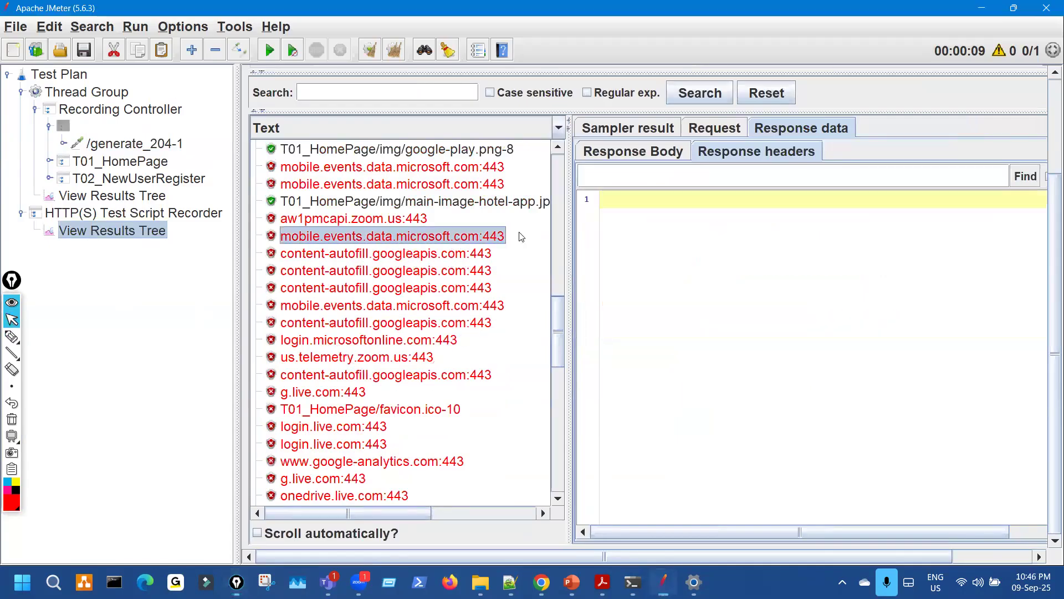
{"action": "left_click", "coordinate": [713, 128]}
{"action": "left_click", "coordinate": [646, 158]}
{"action": "key", "text": "ctrl+shift+3"}
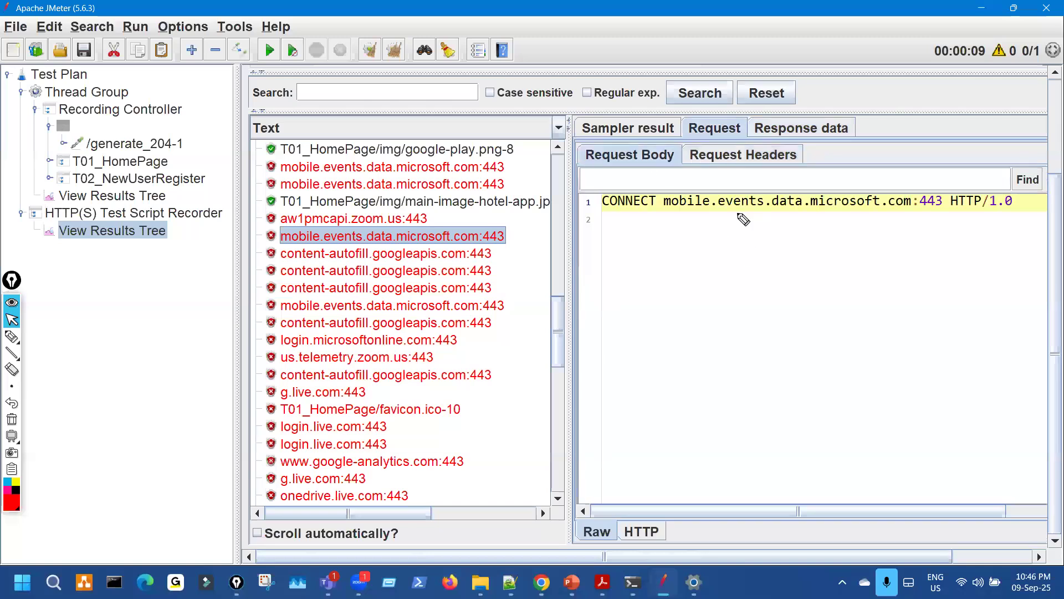
{"action": "left_click_drag", "start_coordinate": [696, 205], "coordinate": [814, 219]}
{"action": "key", "text": "ctrl+shift+7"}
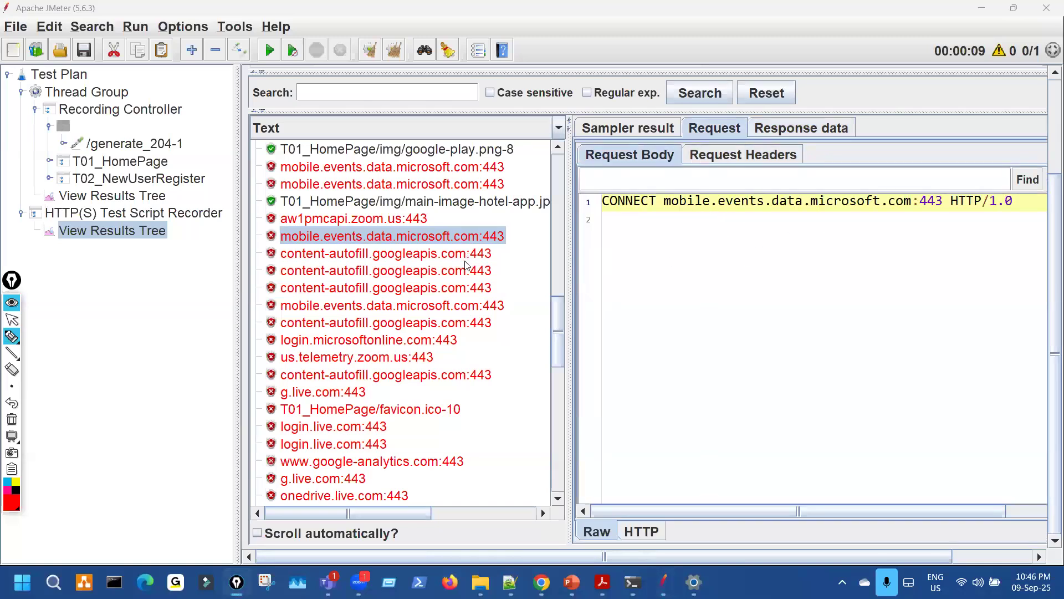
{"action": "left_click", "coordinate": [468, 255]}
{"action": "left_click", "coordinate": [465, 287]}
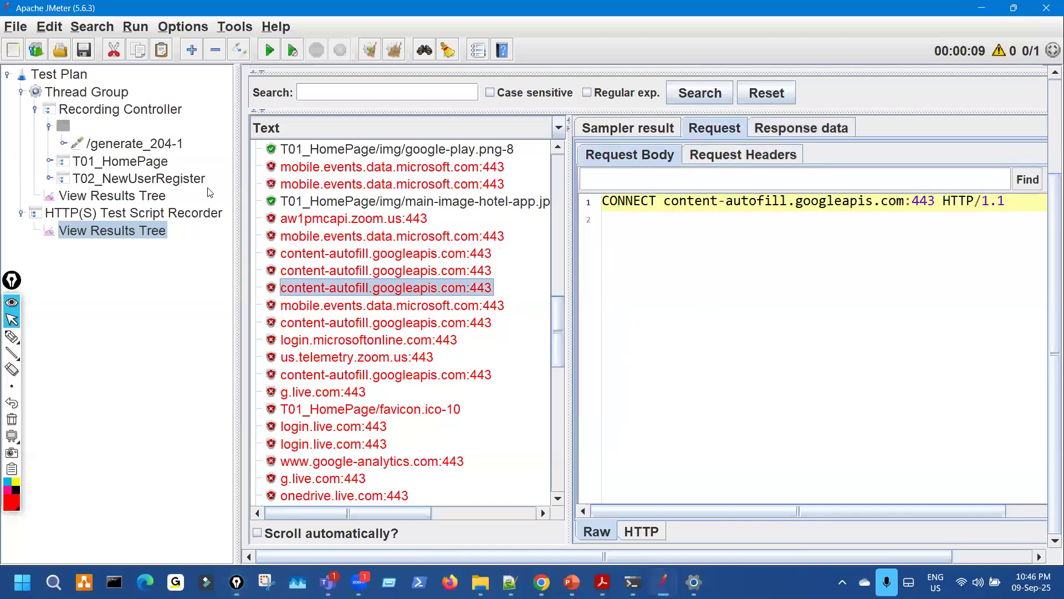
- Show /generate_204-1 again, circle its server name, and go back to the earlier entries in the recorder's results
{"action": "left_click", "coordinate": [64, 126]}
{"action": "key", "text": "Down"}
{"action": "key", "text": "ctrl+shift+3"}
{"action": "mouse_move", "coordinate": [527, 206]}
{"action": "left_mouse_down"}
{"action": "mouse_move", "coordinate": [599, 237]}
{"action": "mouse_move", "coordinate": [606, 209]}
{"action": "mouse_move", "coordinate": [616, 214]}
{"action": "left_mouse_up"}
{"action": "key", "text": "ctrl+shift+7"}
{"action": "left_click", "coordinate": [146, 231]}
{"action": "scroll", "coordinate": [428, 292], "scroll_direction": "up", "scroll_amount": 15}
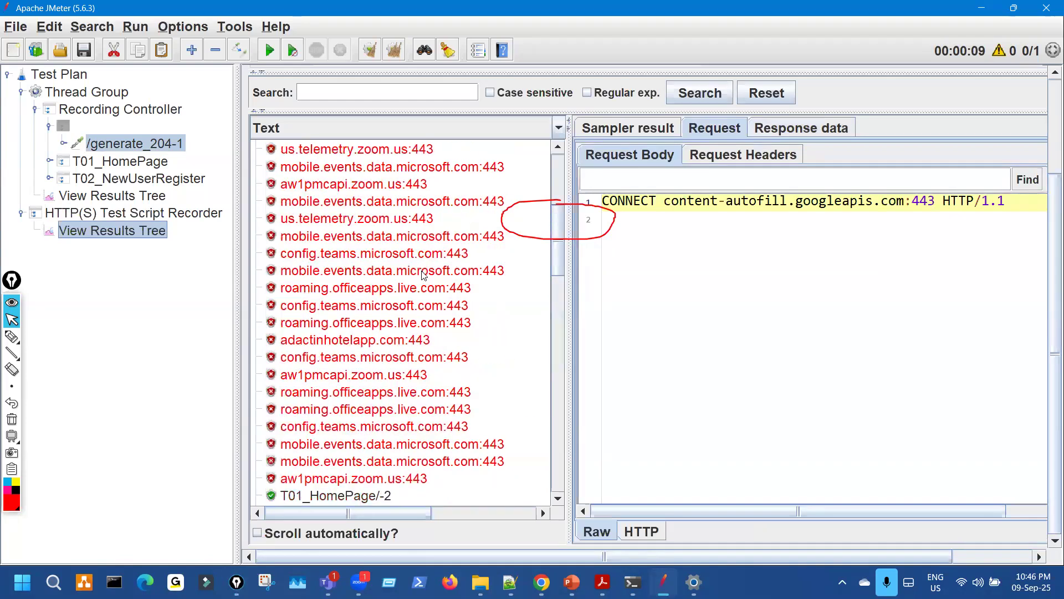
- Mark the unrelated recorded entries and the /generate_204-1 request with the pen, and clear the drawing
{"action": "key", "text": "ctrl+shift+3"}
{"action": "left_click_drag", "start_coordinate": [413, 298], "coordinate": [499, 357]}
{"action": "mouse_move", "coordinate": [132, 140]}
{"action": "left_mouse_down"}
{"action": "mouse_move", "coordinate": [146, 151]}
{"action": "mouse_move", "coordinate": [130, 125]}
{"action": "left_mouse_up"}
{"action": "key", "text": "ctrl+shift+7"}
{"action": "key", "text": "ctrl+shift+2"}
- Delete the unnamed transaction controller containing /generate_204-1 from the Recording Controller
{"action": "left_click", "coordinate": [153, 142], "text": "ctrl"}
{"action": "left_click", "coordinate": [49, 126]}
{"action": "left_click", "coordinate": [49, 125]}
{"action": "left_click", "coordinate": [105, 126]}
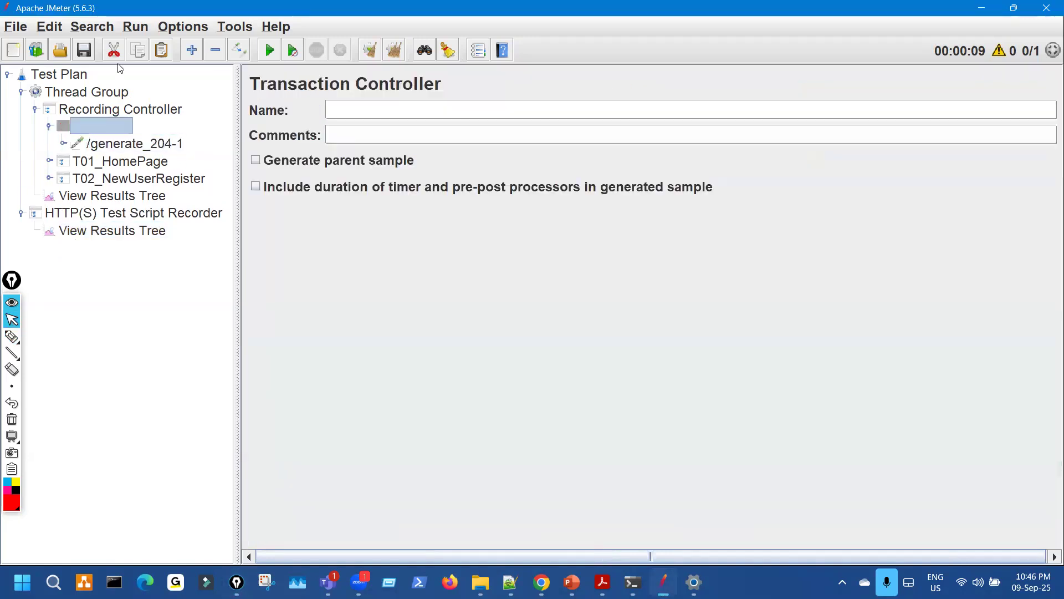
{"action": "key", "text": "Delete"}
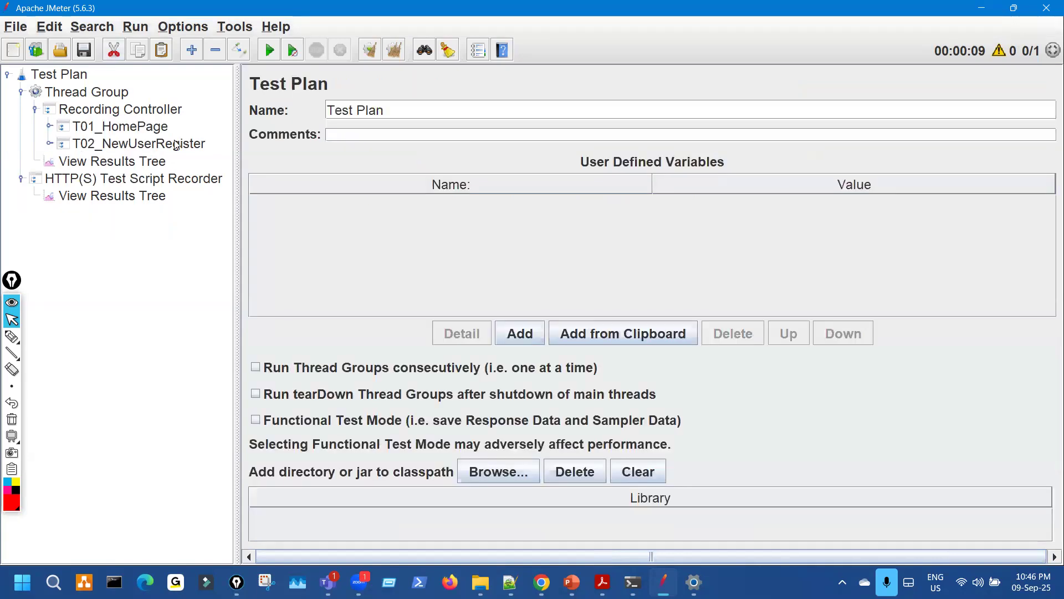
- Widen the test plan tree and delete all disabled T01_HomePage requests, from js/login.js-4 through favicon.ico-10
{"action": "left_click", "coordinate": [158, 131]}
{"action": "left_click_drag", "start_coordinate": [239, 131], "coordinate": [351, 132]}
{"action": "left_click", "coordinate": [48, 126]}
{"action": "left_click", "coordinate": [193, 166]}
{"action": "left_click", "coordinate": [222, 281], "text": "shift"}
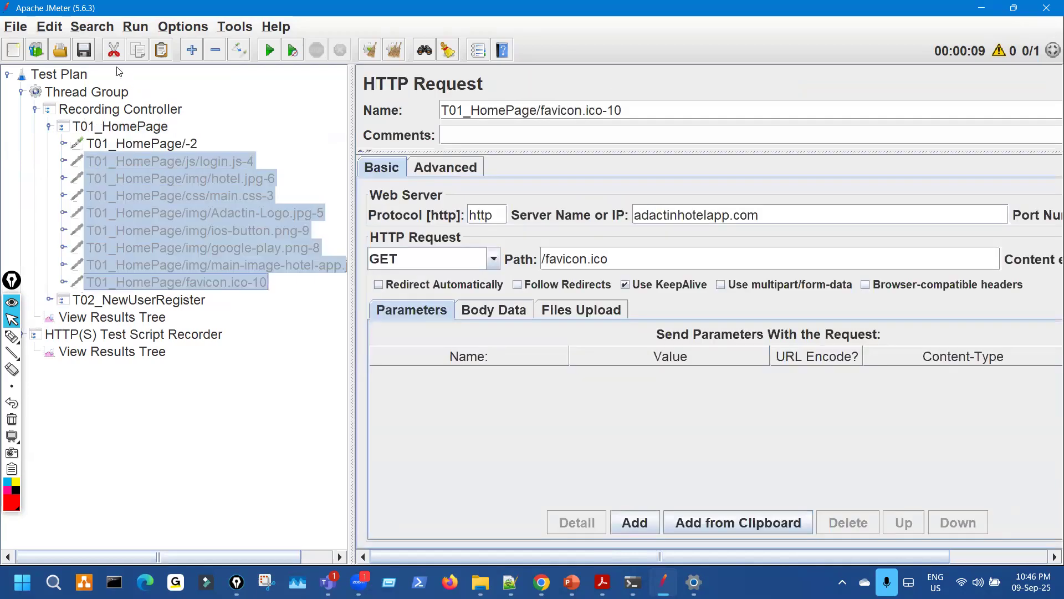
{"action": "key", "text": "Delete"}
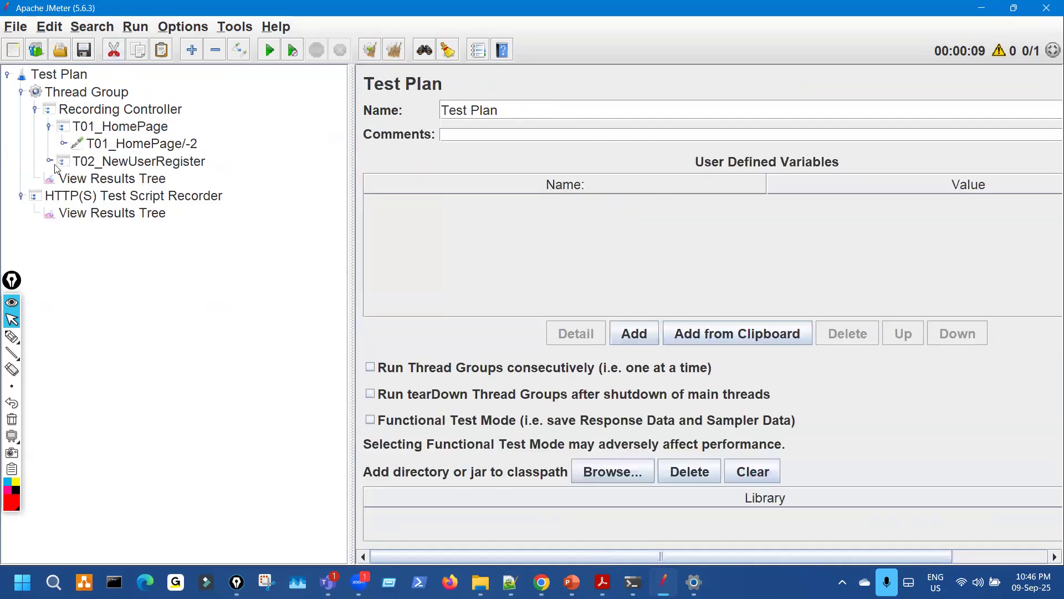
- Remove all disabled T02_NewUserRegister requests, from img/refresh.png-15 through img/book_hp_uft_navneesh_garg_hotelapp.png-22
{"action": "left_click", "coordinate": [49, 160]}
{"action": "left_click", "coordinate": [211, 195]}
{"action": "left_click", "coordinate": [210, 387], "text": "shift"}
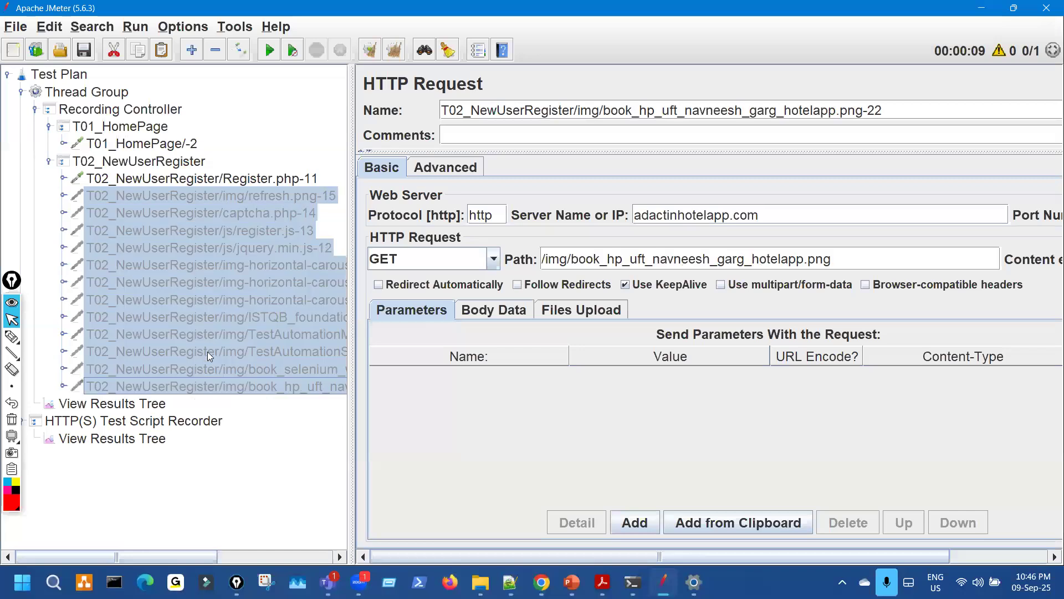
{"action": "left_click", "coordinate": [113, 51]}
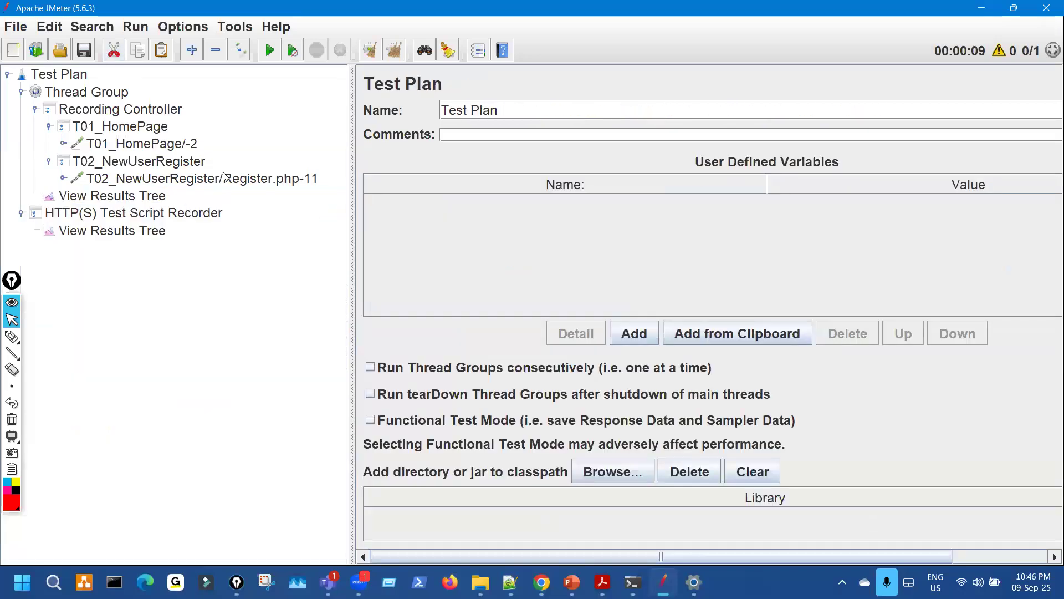
- Check T01_HomePage/-2's advanced settings, toggle Retrieve All Embedded Resources for T02_NewUserRegister/Register.php-11, and return to its basic settings
{"action": "left_click", "coordinate": [142, 144]}
{"action": "left_click", "coordinate": [446, 167]}
{"action": "left_click", "coordinate": [395, 171]}
{"action": "left_click", "coordinate": [175, 182]}
{"action": "left_click", "coordinate": [445, 172]}
{"action": "left_click", "coordinate": [379, 270]}
{"action": "left_click", "coordinate": [382, 167]}
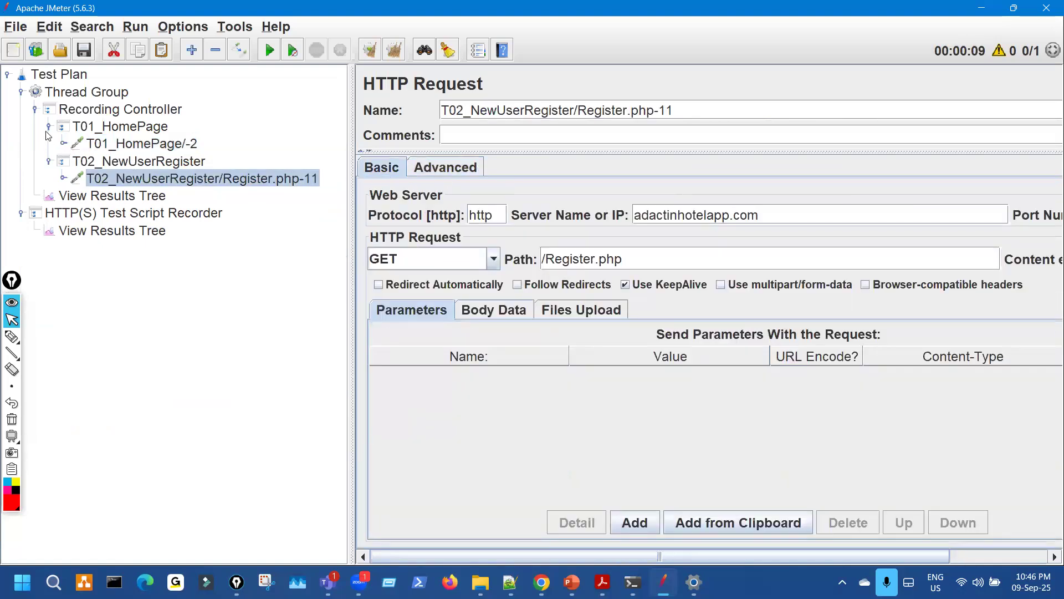
- Expand and collapse T01_HomePage and T02_NewUserRegister to review the remaining request in each transaction controller
{"action": "left_click", "coordinate": [49, 127]}
{"action": "left_click", "coordinate": [49, 144]}
{"action": "left_click", "coordinate": [118, 131]}
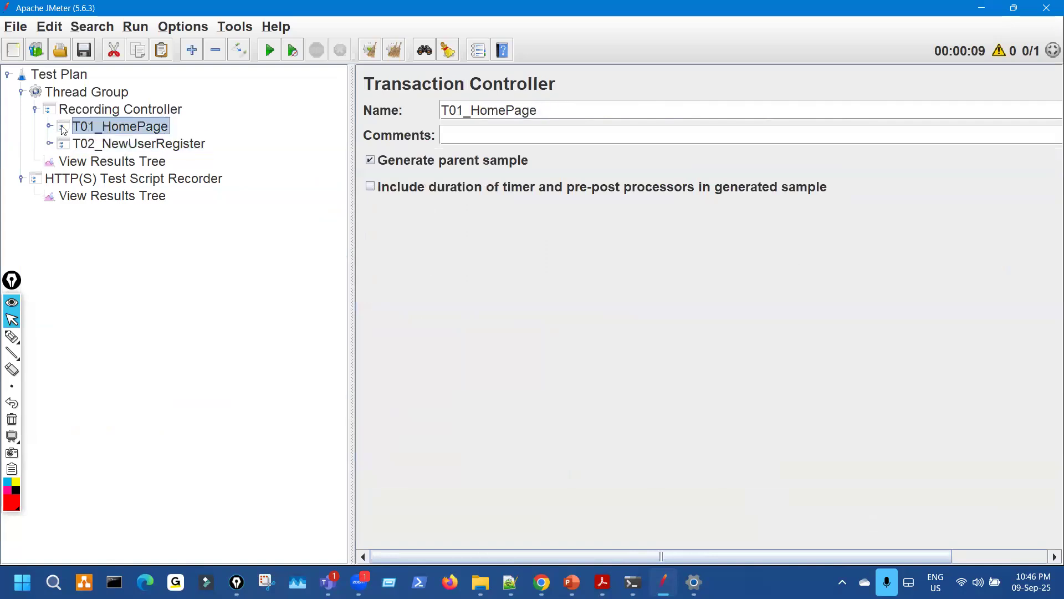
{"action": "left_click", "coordinate": [48, 128]}
{"action": "left_click", "coordinate": [162, 146]}
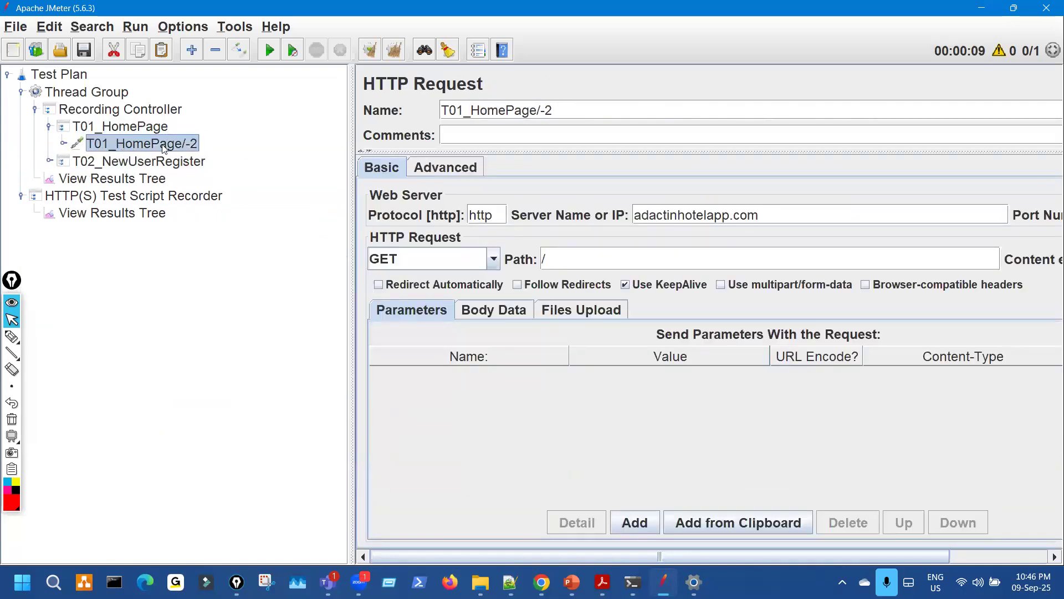
{"action": "left_click", "coordinate": [49, 127]}
{"action": "left_click", "coordinate": [63, 145]}
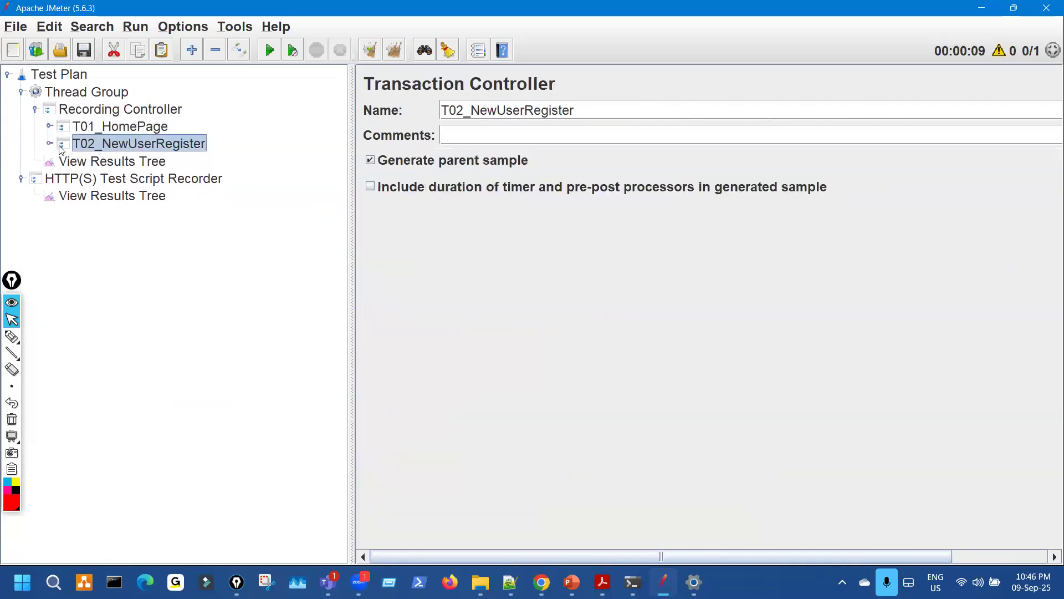
{"action": "double_click", "coordinate": [61, 147]}
{"action": "left_click", "coordinate": [65, 162]}
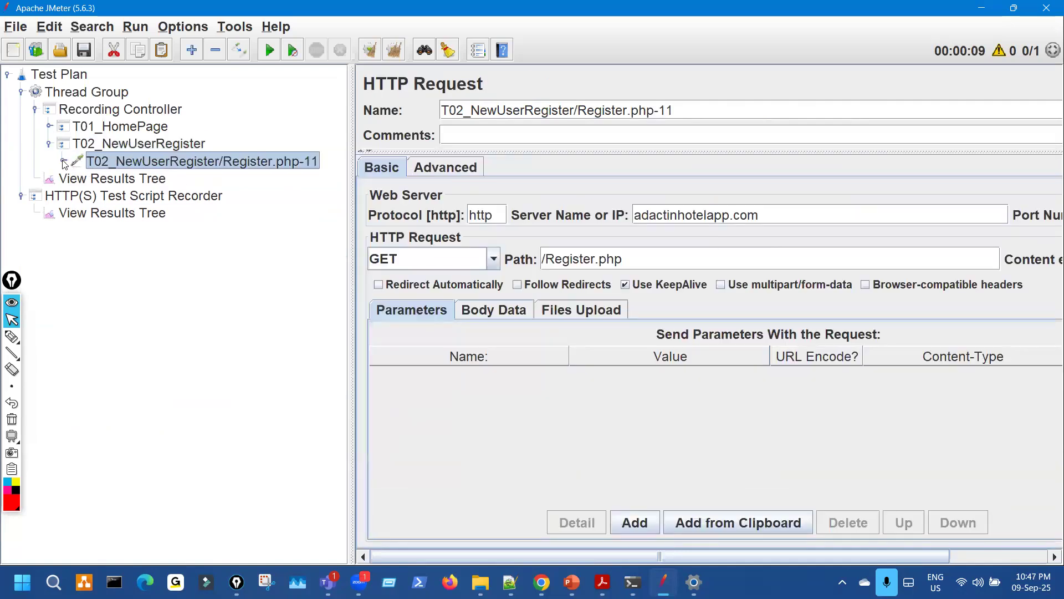
{"action": "left_click", "coordinate": [49, 127]}
{"action": "left_click", "coordinate": [48, 127]}
{"action": "left_click", "coordinate": [49, 143]}
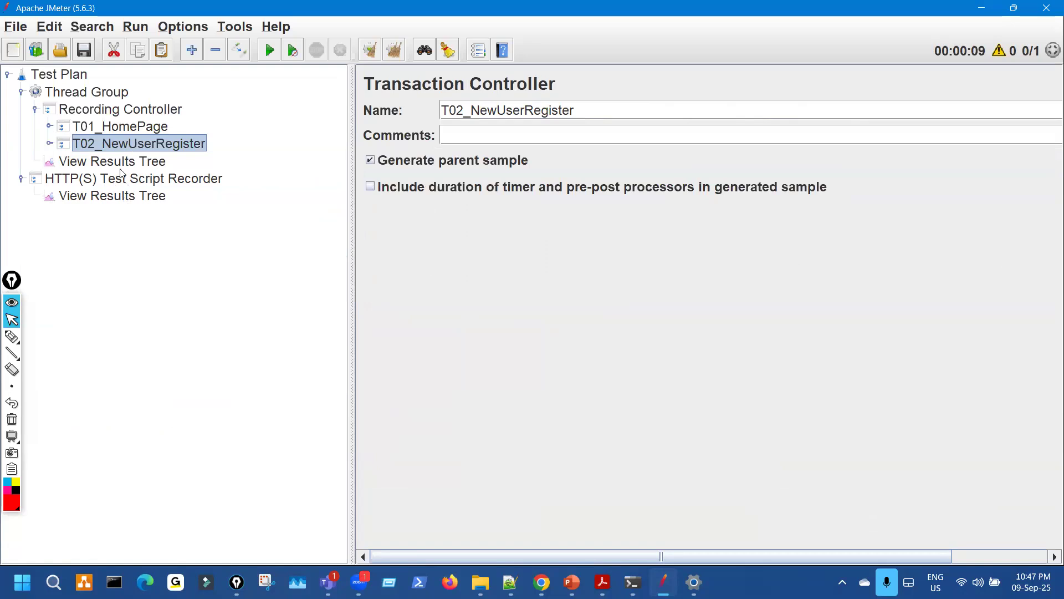
- Check and underline Retrieve All Embedded Resources in T01_HomePage/-2's advanced settings, and return to its basic settings
{"action": "left_click", "coordinate": [49, 126]}
{"action": "left_click", "coordinate": [194, 145]}
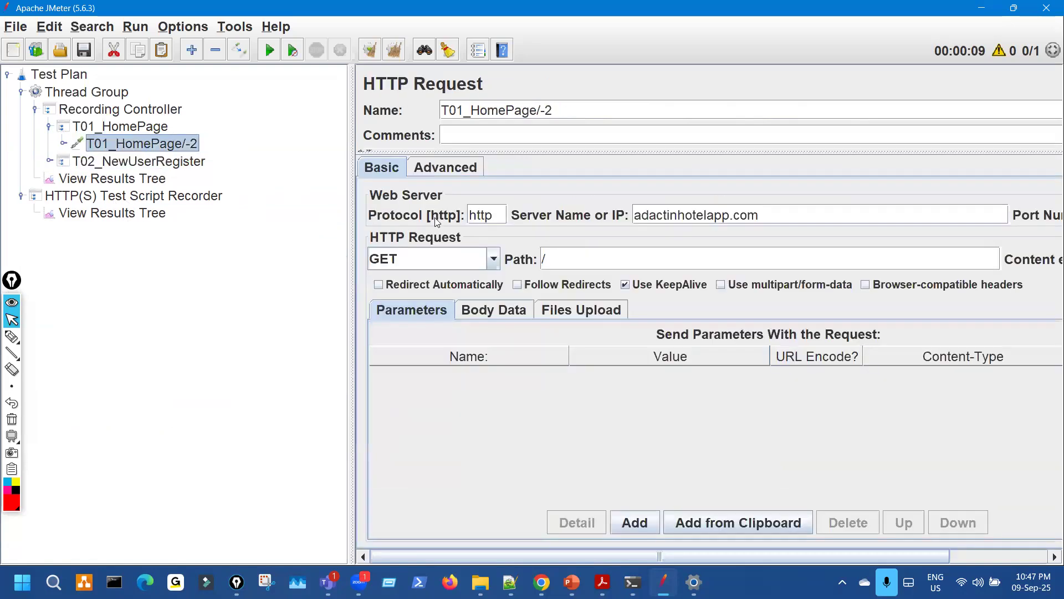
{"action": "left_click", "coordinate": [450, 169]}
{"action": "key", "text": "ctrl+shift+3"}
{"action": "mouse_move", "coordinate": [366, 276]}
{"action": "left_mouse_down"}
{"action": "mouse_move", "coordinate": [411, 252]}
{"action": "mouse_move", "coordinate": [397, 258]}
{"action": "left_mouse_up"}
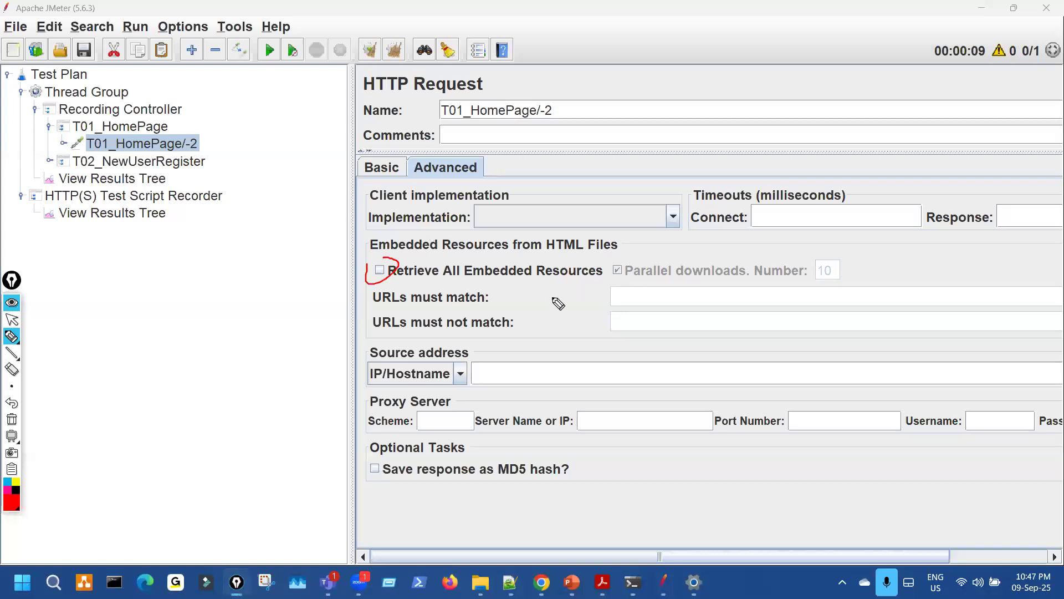
{"action": "key", "text": "ctrl+shift+7"}
{"action": "mouse_move", "coordinate": [559, 285]}
{"action": "left_mouse_down"}
{"action": "mouse_move", "coordinate": [659, 289]}
{"action": "mouse_move", "coordinate": [644, 289]}
{"action": "left_mouse_up"}
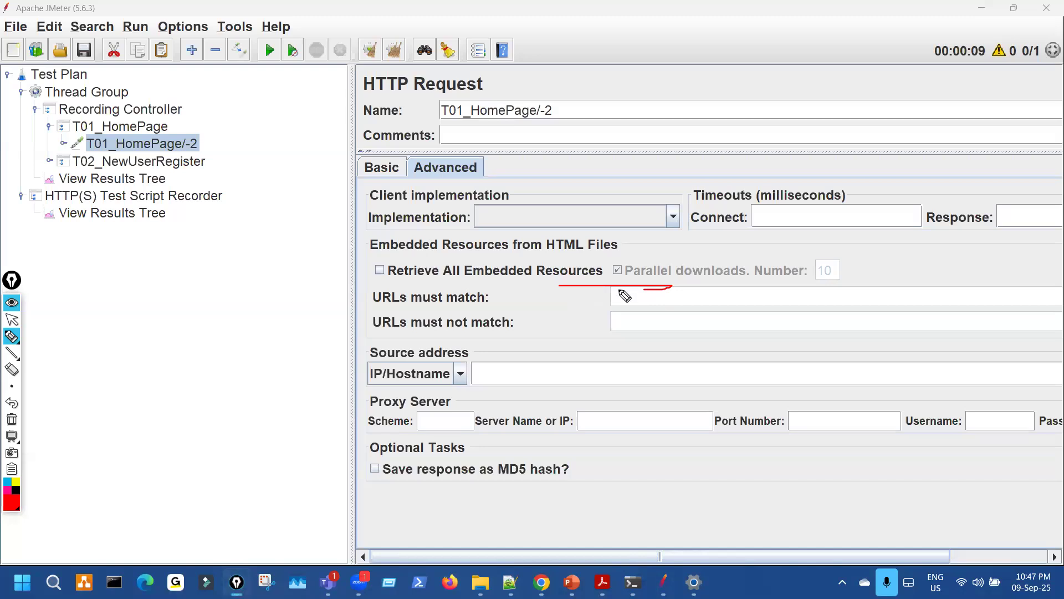
{"action": "key", "text": "ctrl+shift+1"}
{"action": "left_click", "coordinate": [382, 169]}
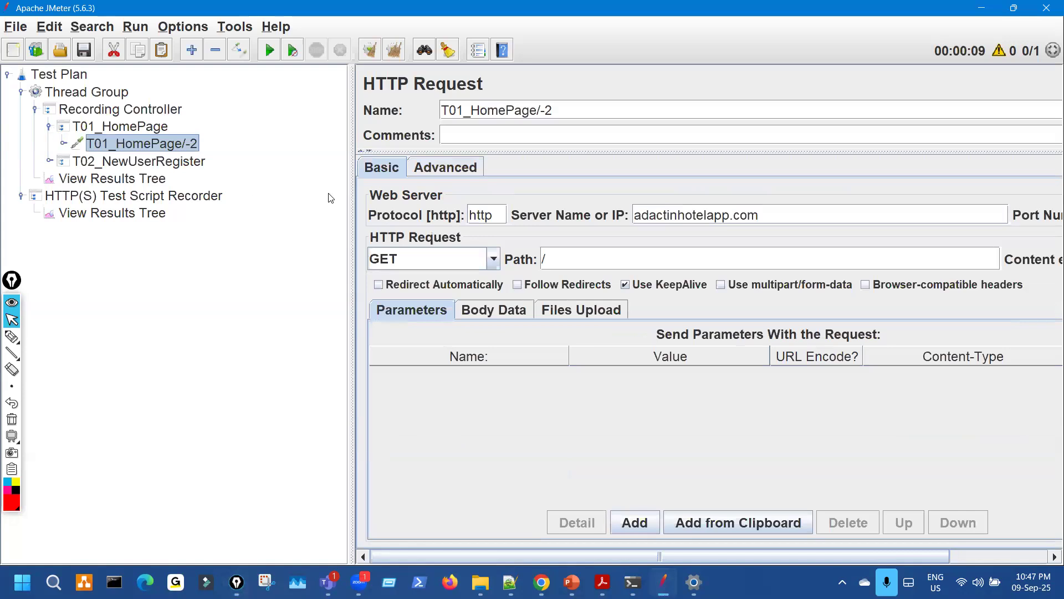
{"action": "left_click", "coordinate": [451, 169]}
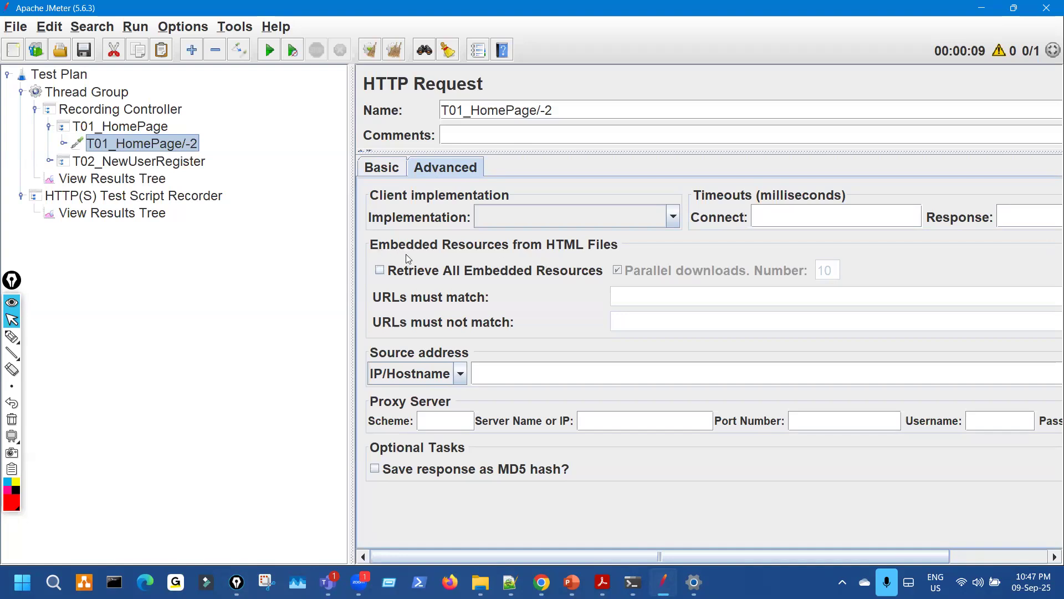
{"action": "left_click", "coordinate": [382, 166]}
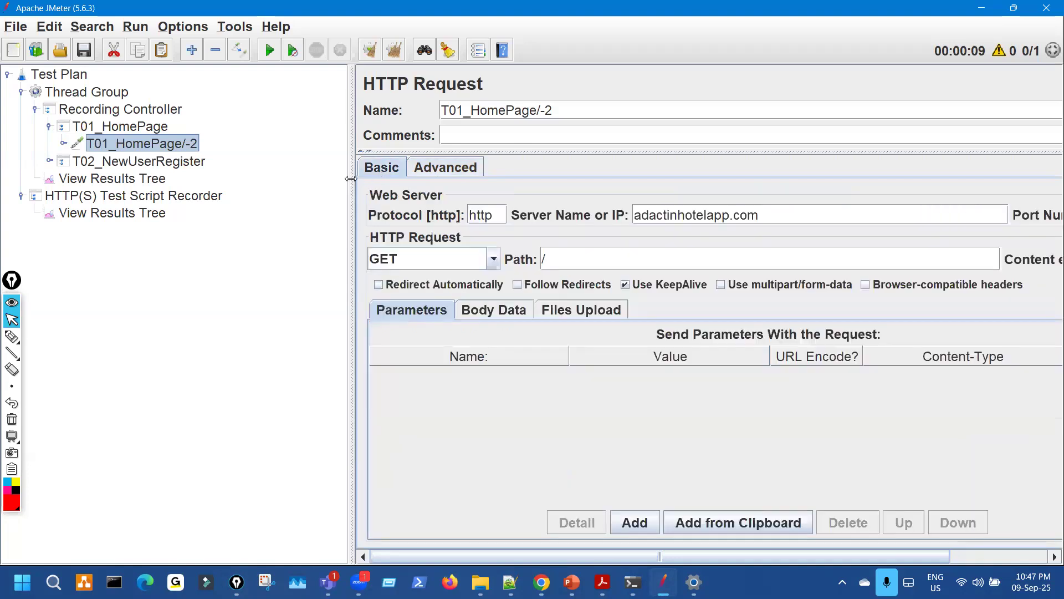
- Narrow the test plan tree, collapse T01_HomePage, and show the Thread Group's View Results Tree
{"action": "left_click_drag", "start_coordinate": [349, 193], "coordinate": [258, 193]}
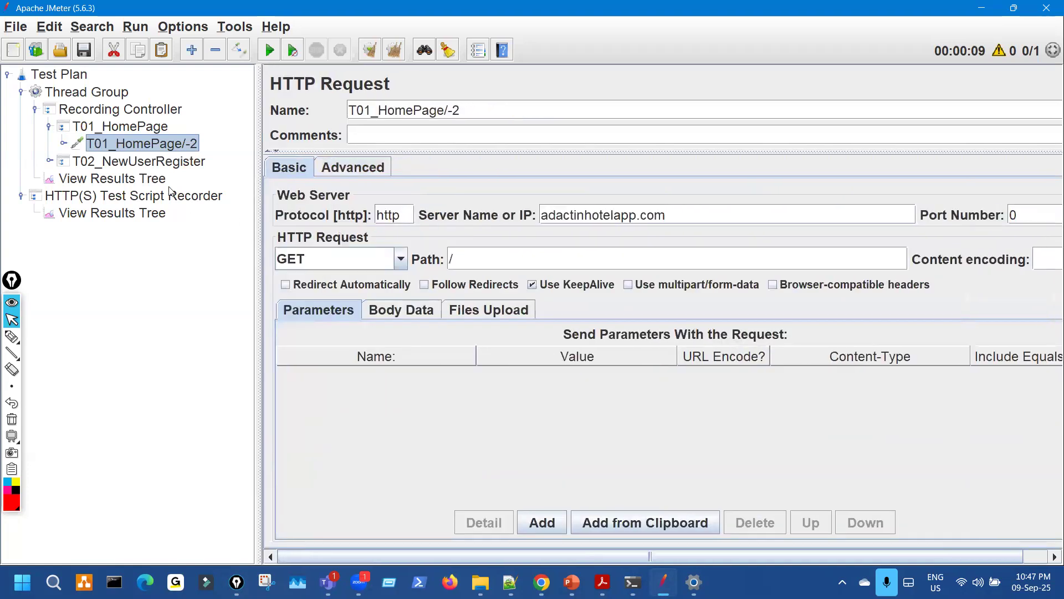
{"action": "left_click", "coordinate": [49, 127]}
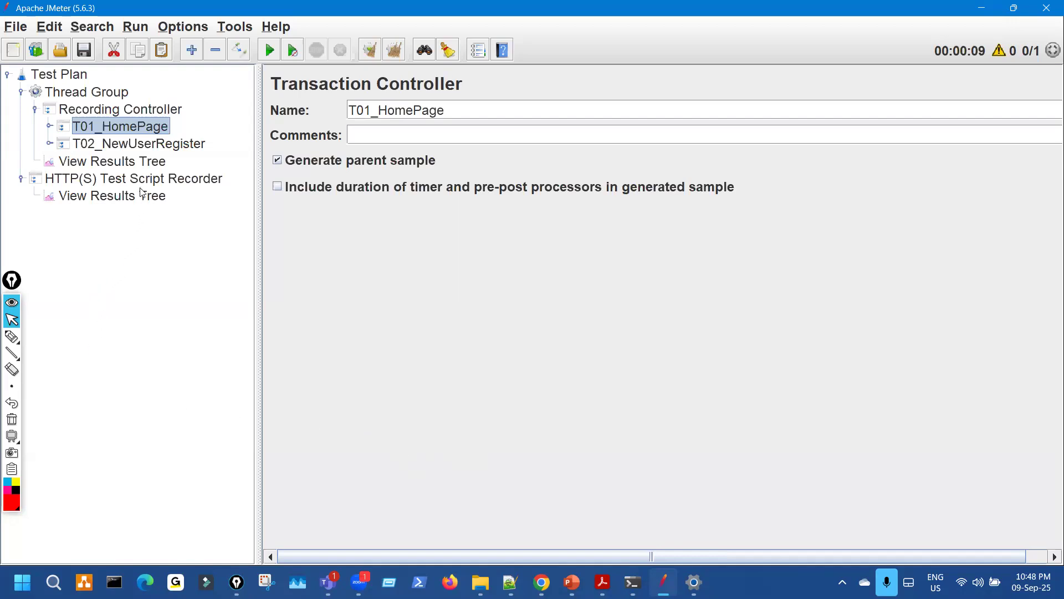
{"action": "left_click", "coordinate": [148, 163]}
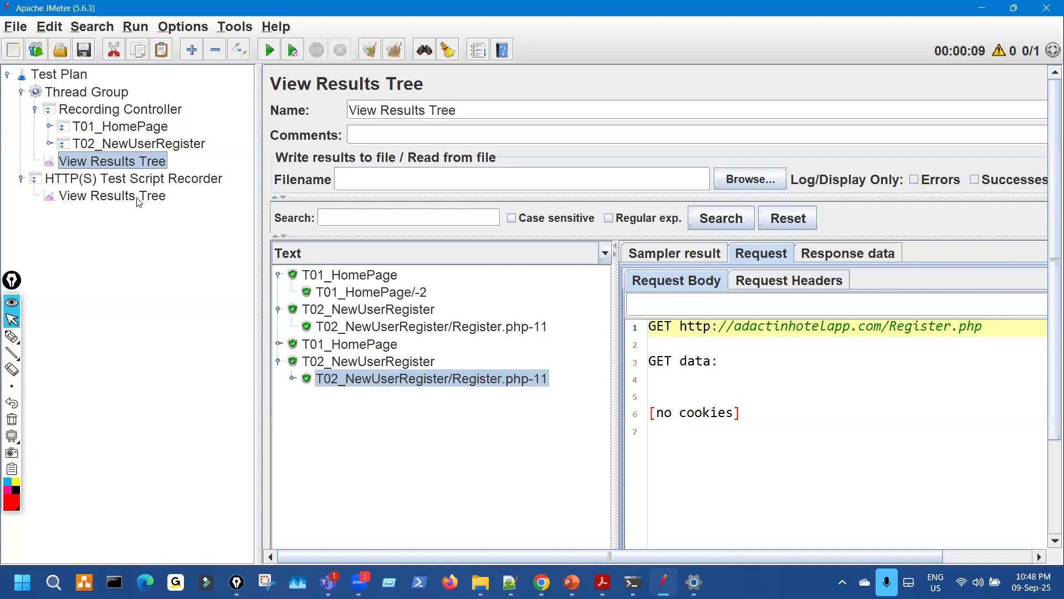
{"action": "left_click", "coordinate": [49, 127]}
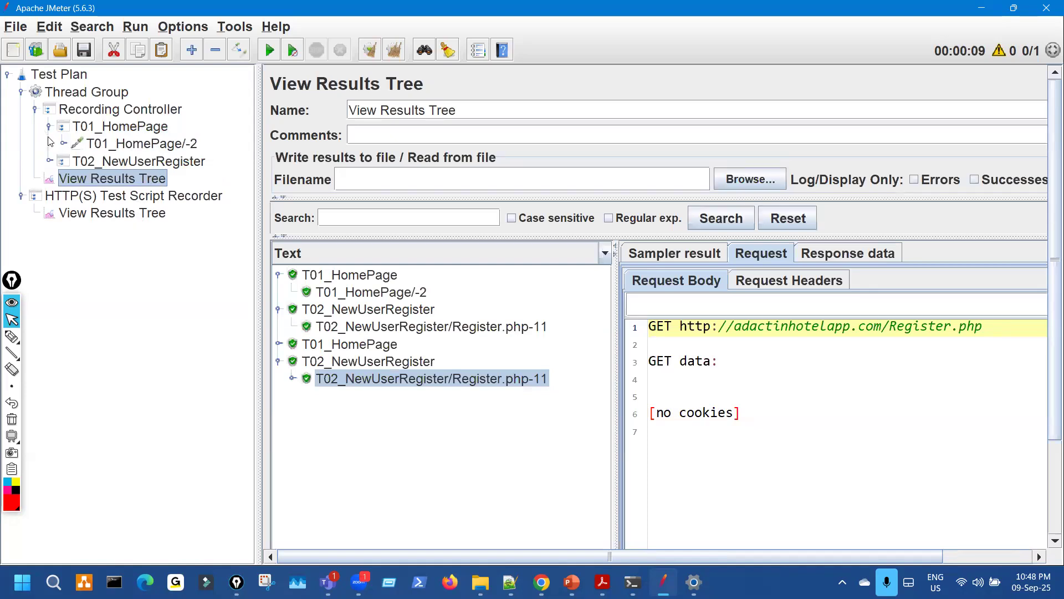
{"action": "left_click", "coordinate": [49, 127]}
- Review the HTTP(S) Test Script Recorder's View Results Tree and circle the McAfee, Zoom and Microsoft requests near its start
{"action": "left_click", "coordinate": [122, 198]}
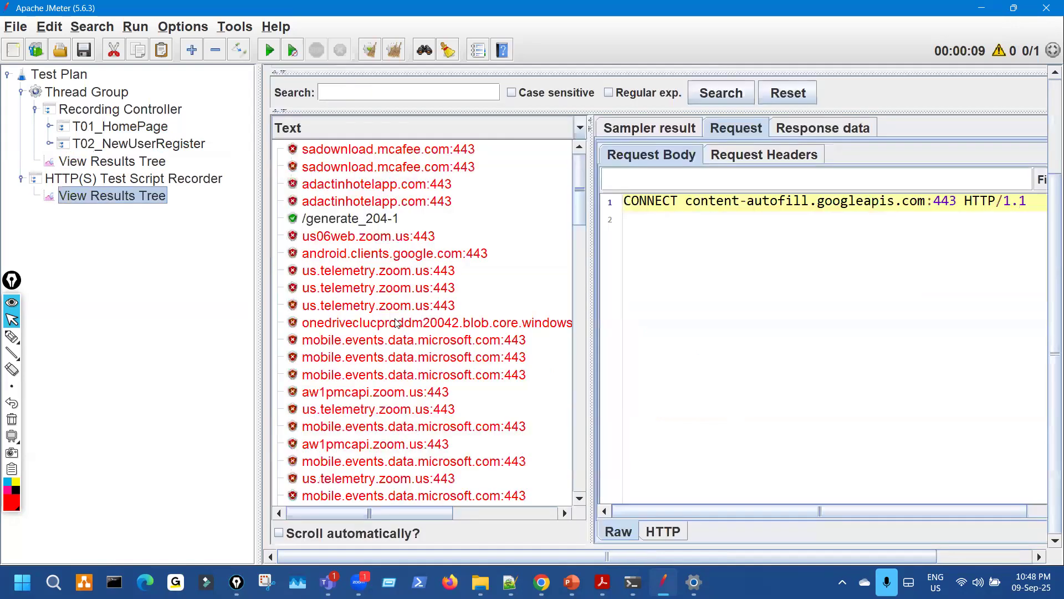
{"action": "scroll", "coordinate": [443, 293], "scroll_direction": "down", "scroll_amount": 10}
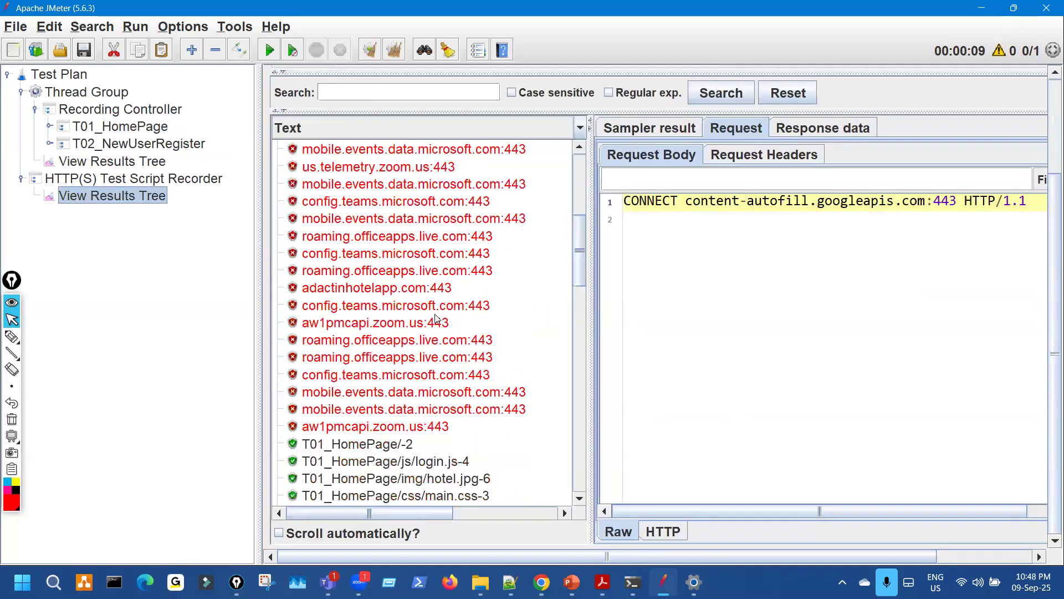
{"action": "scroll", "coordinate": [416, 261], "scroll_direction": "up", "scroll_amount": 10}
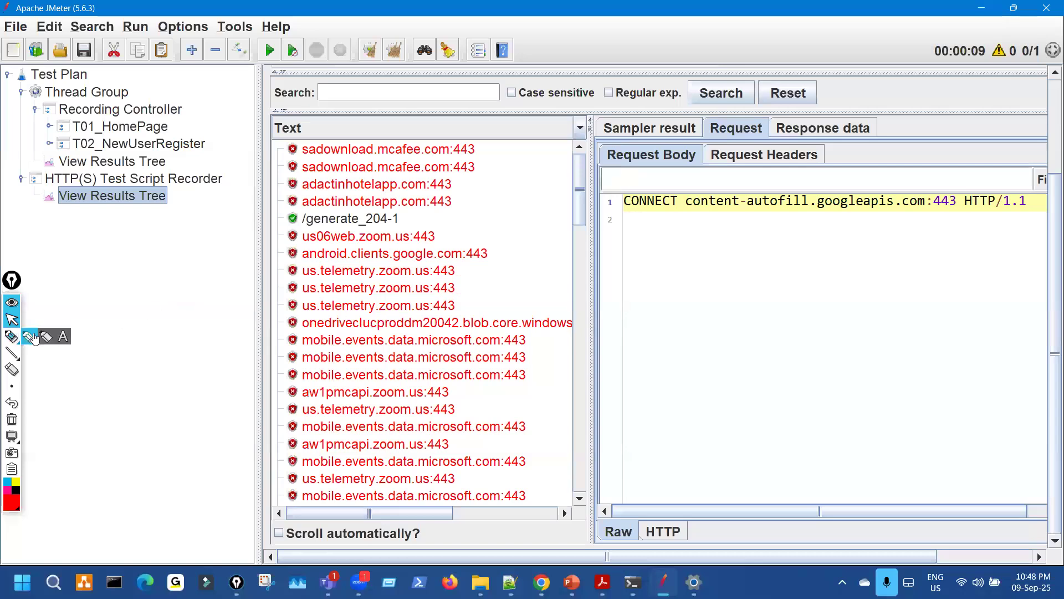
{"action": "left_click", "coordinate": [11, 336]}
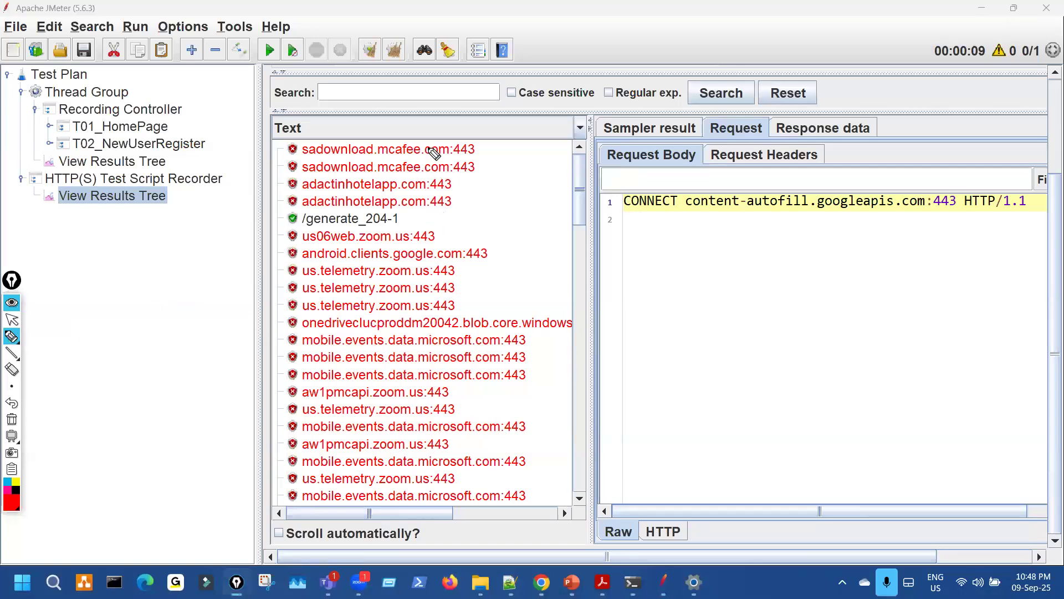
{"action": "mouse_move", "coordinate": [381, 155]}
{"action": "left_mouse_down"}
{"action": "mouse_move", "coordinate": [435, 152]}
{"action": "mouse_move", "coordinate": [451, 163]}
{"action": "left_mouse_up"}
{"action": "mouse_move", "coordinate": [372, 276]}
{"action": "left_mouse_down"}
{"action": "mouse_move", "coordinate": [426, 260]}
{"action": "mouse_move", "coordinate": [406, 349]}
{"action": "left_mouse_up"}
{"action": "left_click_drag", "start_coordinate": [496, 378], "coordinate": [435, 347]}
{"action": "left_click_drag", "start_coordinate": [411, 265], "coordinate": [409, 302]}
{"action": "left_click_drag", "start_coordinate": [422, 142], "coordinate": [381, 201]}
{"action": "left_click_drag", "start_coordinate": [413, 162], "coordinate": [382, 207]}
- Examine the recorder's results up to T01_HomePage/-2, circling the adactinhotelapp.com:443 entry among the unrelated requests
{"action": "scroll", "coordinate": [485, 342], "scroll_direction": "down", "scroll_amount": 3}
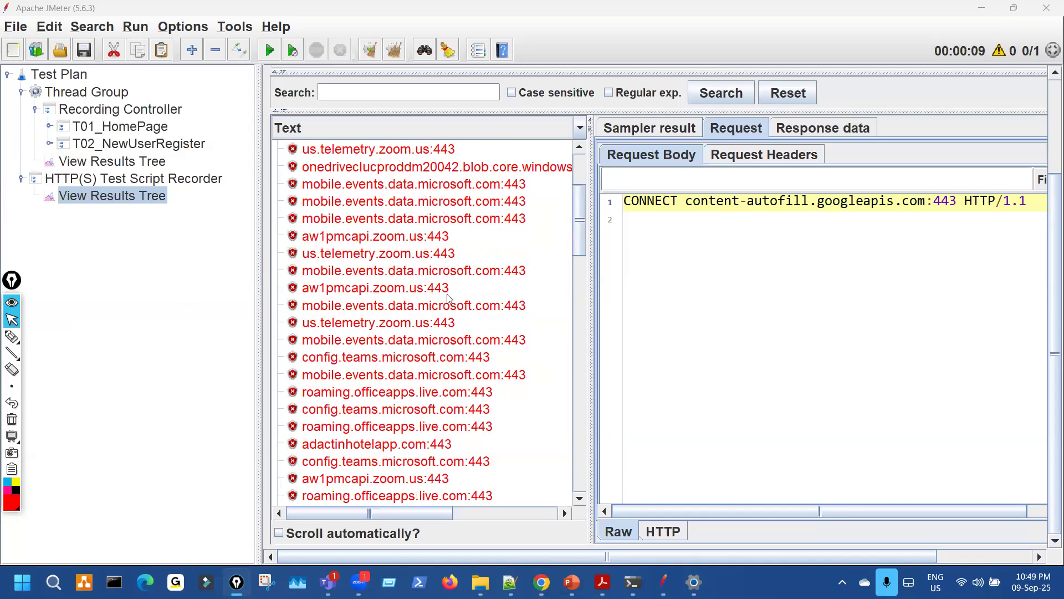
{"action": "scroll", "coordinate": [446, 294], "scroll_direction": "down", "scroll_amount": 3}
{"action": "key", "text": "ctrl+shift+3"}
{"action": "mouse_move", "coordinate": [435, 246]}
{"action": "left_mouse_down"}
{"action": "mouse_move", "coordinate": [395, 290]}
{"action": "mouse_move", "coordinate": [409, 282]}
{"action": "left_mouse_up"}
{"action": "mouse_move", "coordinate": [340, 298]}
{"action": "left_mouse_down"}
{"action": "mouse_move", "coordinate": [376, 263]}
{"action": "mouse_move", "coordinate": [432, 256]}
{"action": "left_mouse_up"}
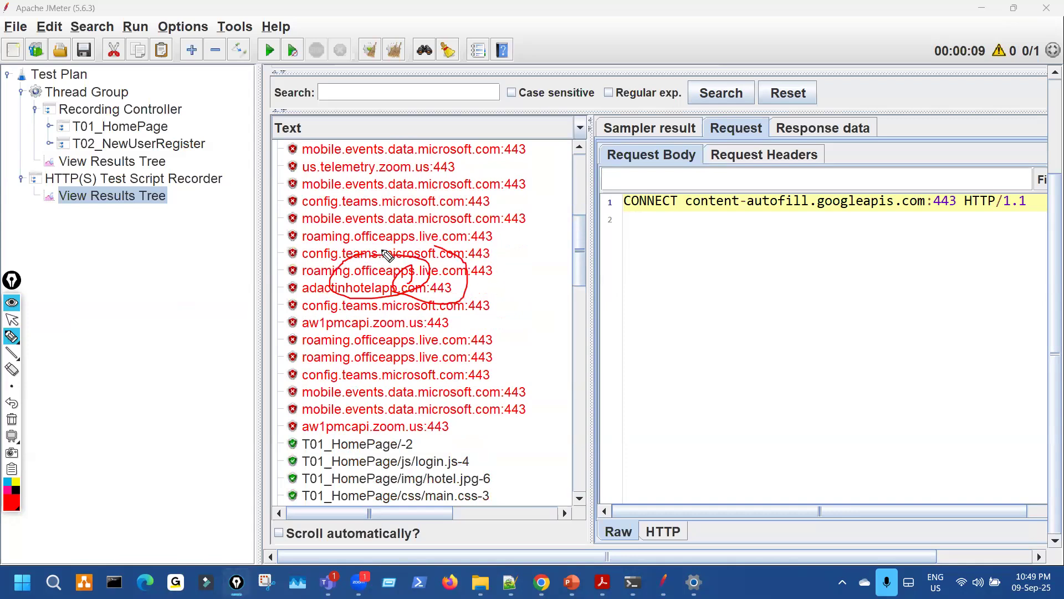
{"action": "key", "text": "Escape"}
{"action": "scroll", "coordinate": [408, 337], "scroll_direction": "down", "scroll_amount": 3}
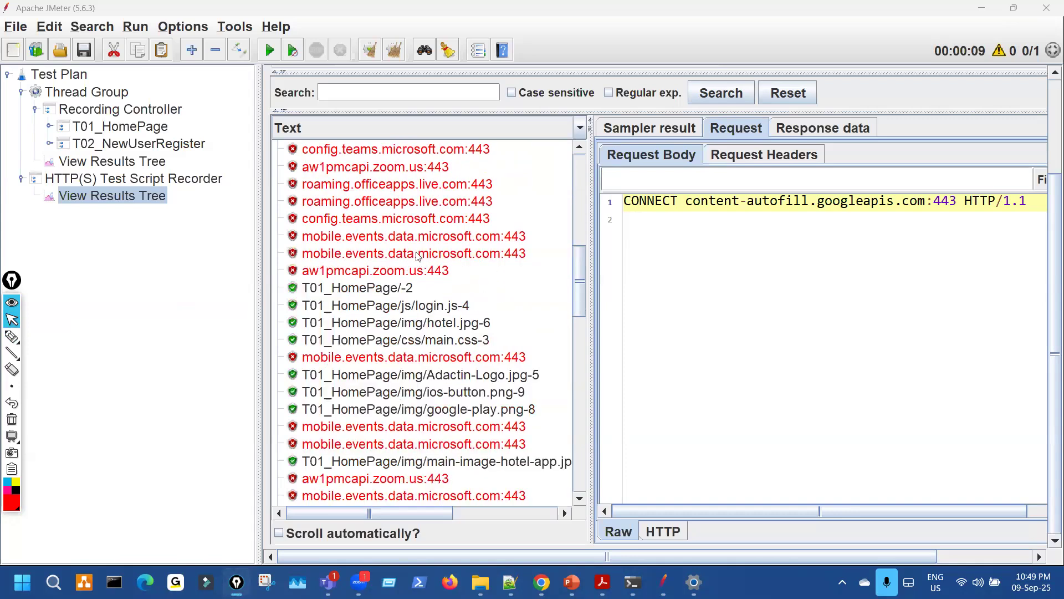
{"action": "scroll", "coordinate": [466, 270], "scroll_direction": "up", "scroll_amount": 2}
{"action": "key", "text": "ctrl+shift+3"}
{"action": "left_click_drag", "start_coordinate": [421, 221], "coordinate": [363, 256]}
{"action": "mouse_move", "coordinate": [428, 240]}
{"action": "left_mouse_down"}
{"action": "mouse_move", "coordinate": [337, 267]}
{"action": "mouse_move", "coordinate": [424, 249]}
{"action": "left_mouse_up"}
{"action": "key", "text": "ctrl+shift+7"}
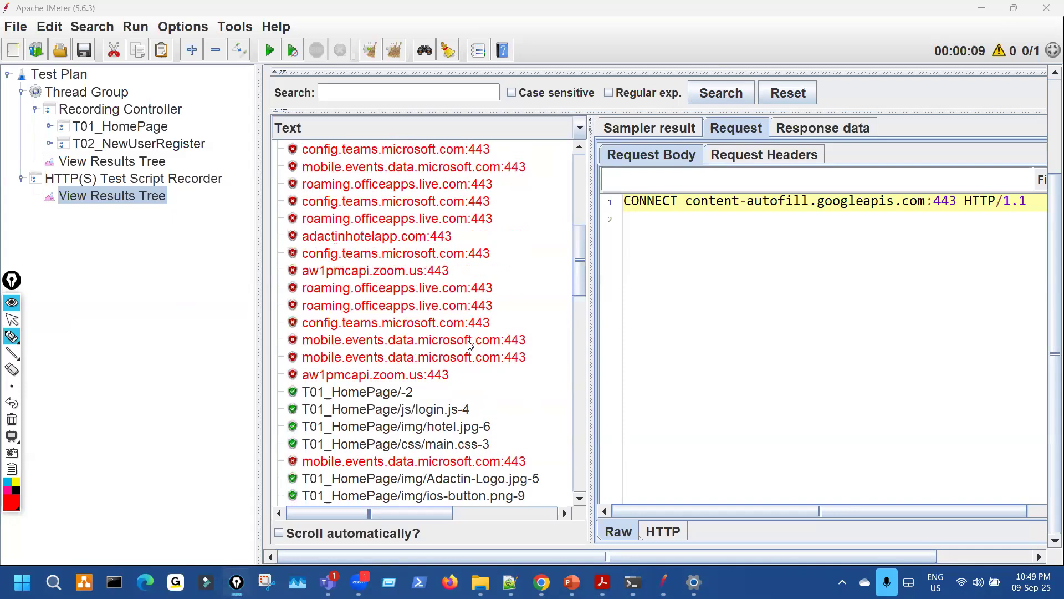
{"action": "key", "text": "ctrl+shift+1"}
{"action": "scroll", "coordinate": [469, 355], "scroll_direction": "down", "scroll_amount": 2}
{"action": "scroll", "coordinate": [422, 347], "scroll_direction": "down", "scroll_amount": 5}
{"action": "key", "text": "ctrl+shift+2"}
{"action": "mouse_move", "coordinate": [424, 283]}
{"action": "left_mouse_down"}
{"action": "mouse_move", "coordinate": [476, 357]}
{"action": "mouse_move", "coordinate": [377, 457]}
{"action": "mouse_move", "coordinate": [449, 275]}
{"action": "left_mouse_up"}
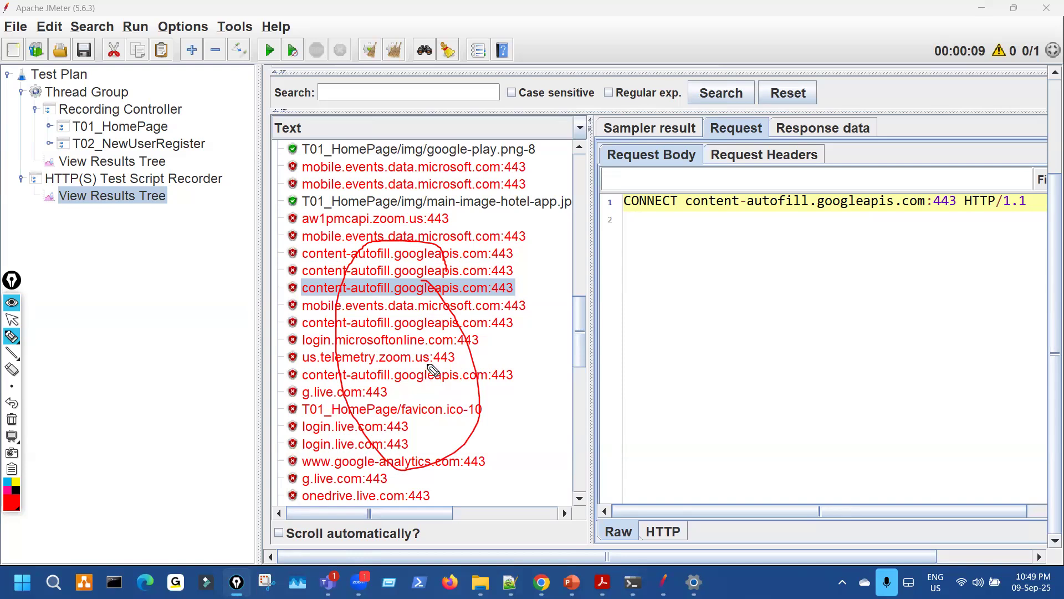
{"action": "key", "text": "ctrl+shift+7"}
{"action": "key", "text": "ctrl+shift+2"}
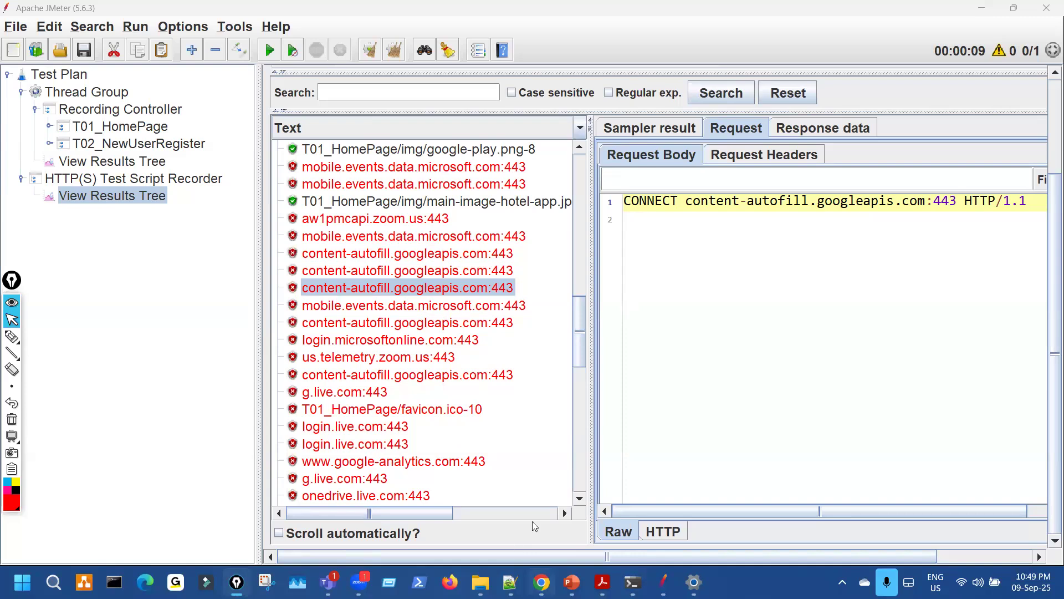
- Switch to Chrome and inspect the adactinhotelapp.com document request in the DevTools network log
{"action": "key", "text": "alt+Tab"}
{"action": "left_click_drag", "start_coordinate": [220, 46], "coordinate": [195, 44]}
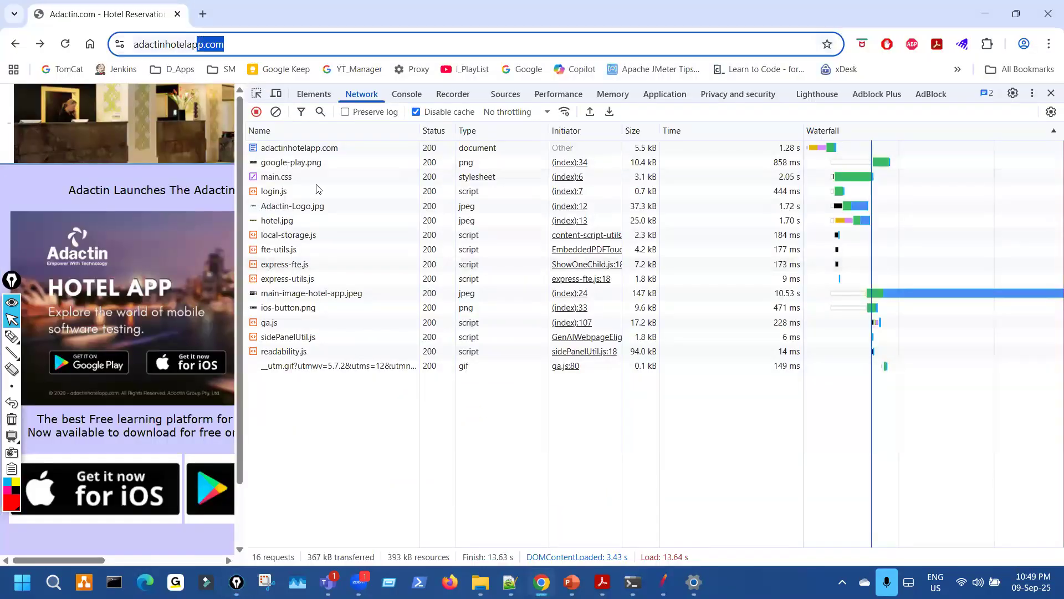
{"action": "left_click", "coordinate": [336, 149]}
{"action": "left_click_drag", "start_coordinate": [593, 171], "coordinate": [729, 180]}
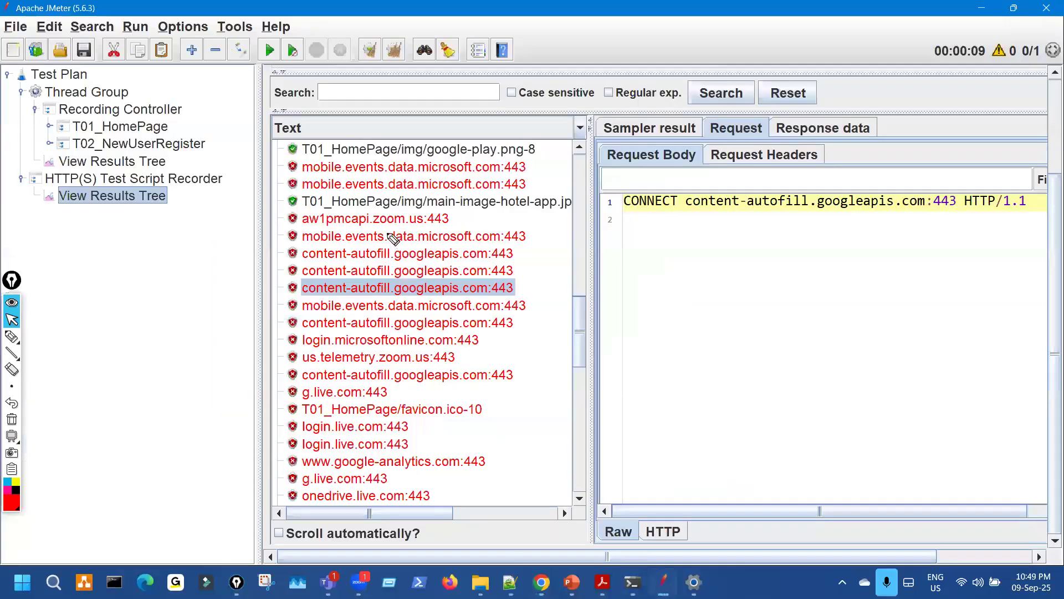
- Back in JMeter, circle the recorder's unrelated requests and the Recording Controller's two transactions for comparison
{"action": "key", "text": "ctrl+shift+3"}
{"action": "mouse_move", "coordinate": [391, 229]}
{"action": "left_mouse_down"}
{"action": "mouse_move", "coordinate": [335, 387]}
{"action": "mouse_move", "coordinate": [295, 280]}
{"action": "mouse_move", "coordinate": [524, 294]}
{"action": "left_mouse_up"}
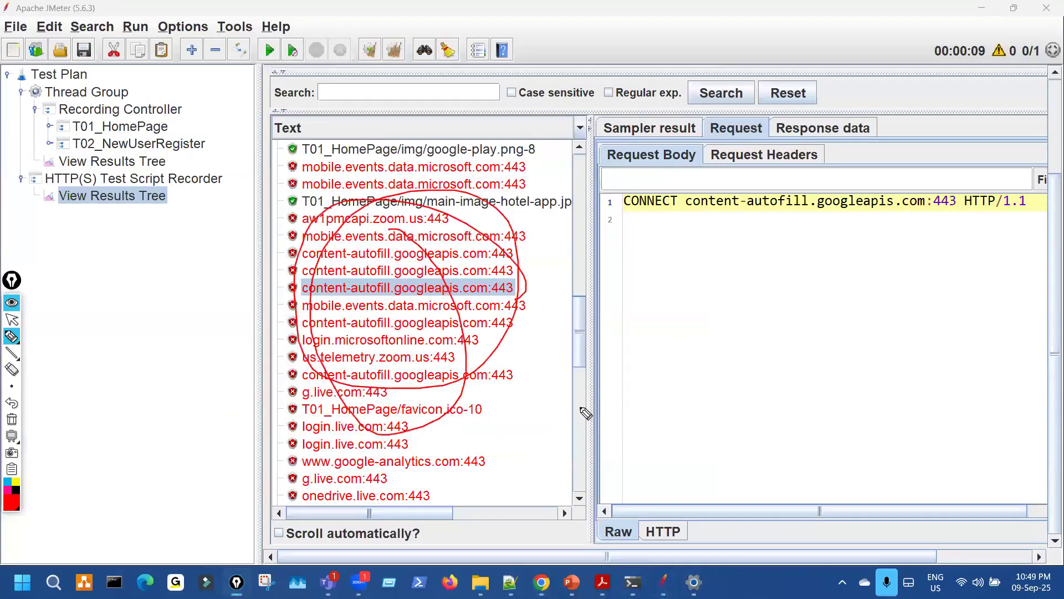
{"action": "mouse_move", "coordinate": [518, 291]}
{"action": "left_mouse_down"}
{"action": "mouse_move", "coordinate": [551, 354]}
{"action": "mouse_move", "coordinate": [527, 317]}
{"action": "left_mouse_up"}
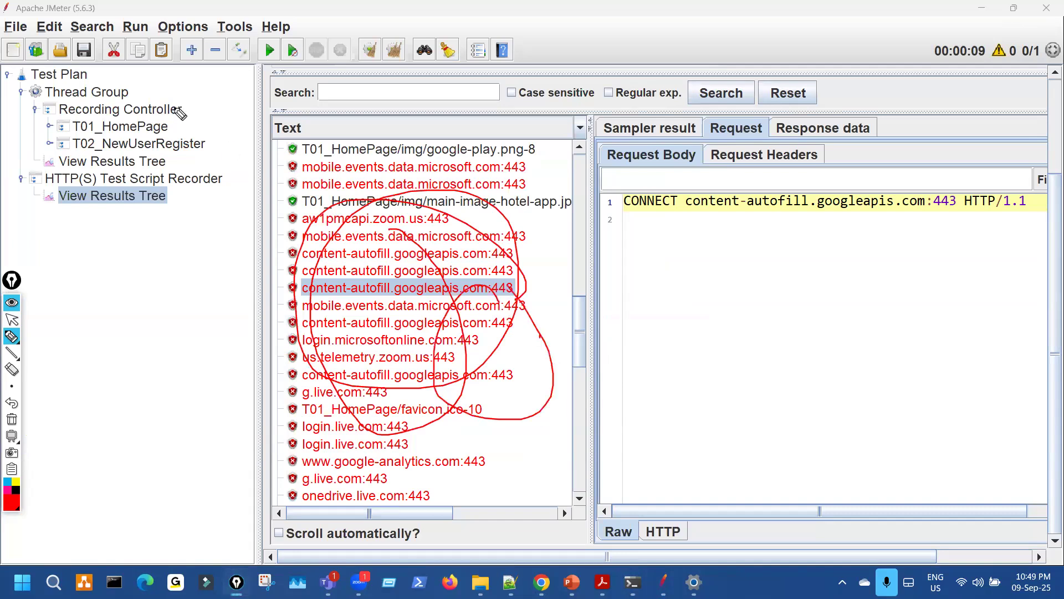
{"action": "key", "text": "ctrl+shift+7"}
{"action": "mouse_move", "coordinate": [126, 119]}
{"action": "left_mouse_down"}
{"action": "mouse_move", "coordinate": [67, 178]}
{"action": "mouse_move", "coordinate": [95, 100]}
{"action": "left_mouse_up"}
{"action": "key", "text": "ctrl+shift+1"}
- Save the test plan to the Desktop as 1stRec in JMeter [.jmx] format
{"action": "left_click", "coordinate": [16, 27]}
{"action": "left_click", "coordinate": [40, 156]}
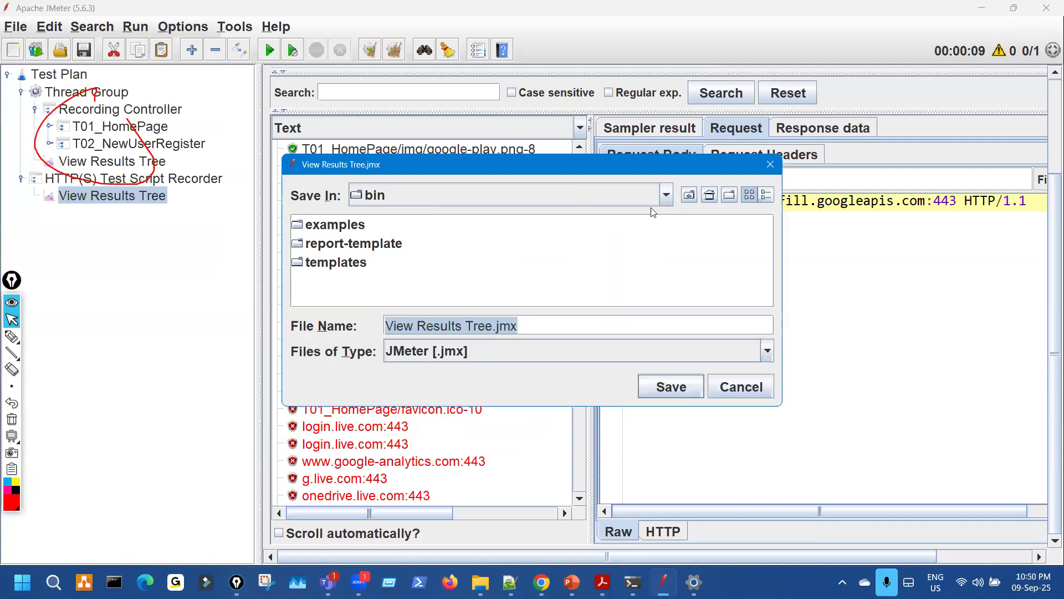
{"action": "left_click", "coordinate": [665, 195]}
{"action": "scroll", "coordinate": [464, 232], "scroll_direction": "up", "scroll_amount": 3}
{"action": "left_click", "coordinate": [454, 261]}
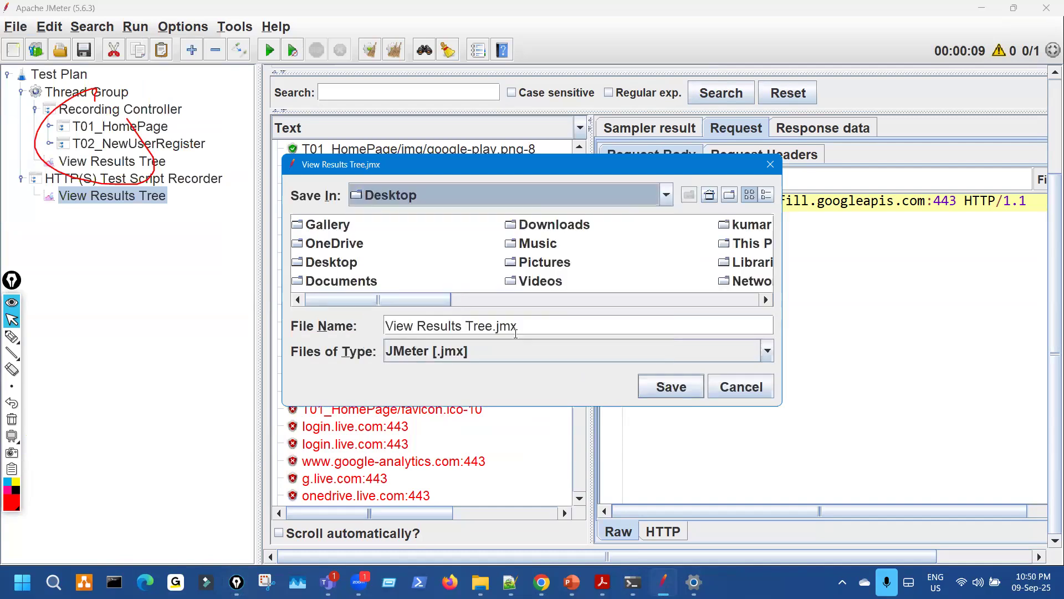
{"action": "left_click_drag", "start_coordinate": [518, 328], "coordinate": [375, 312]}
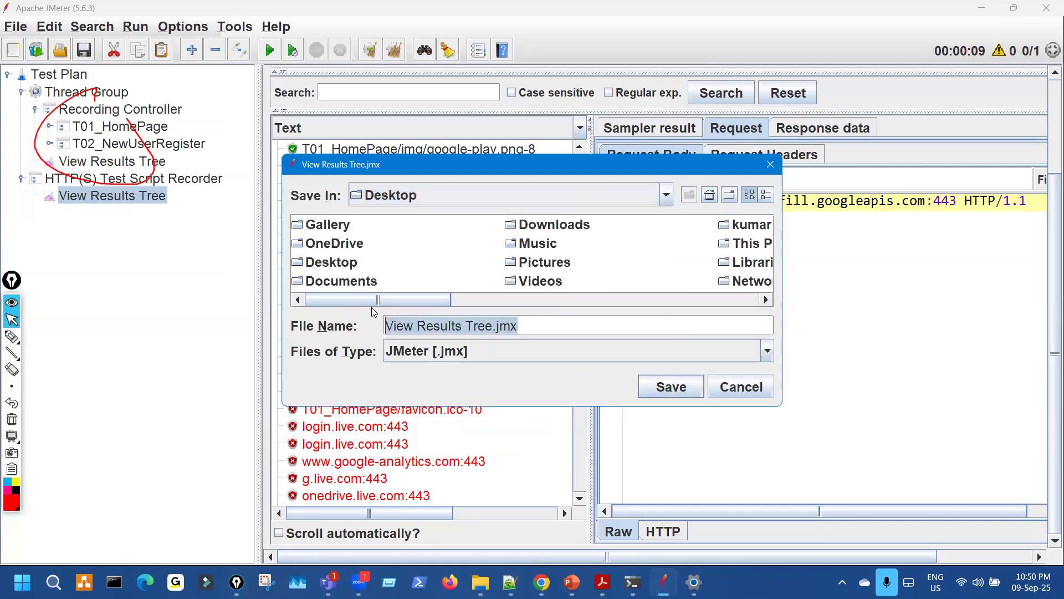
{"action": "type", "text": "1stRec"}
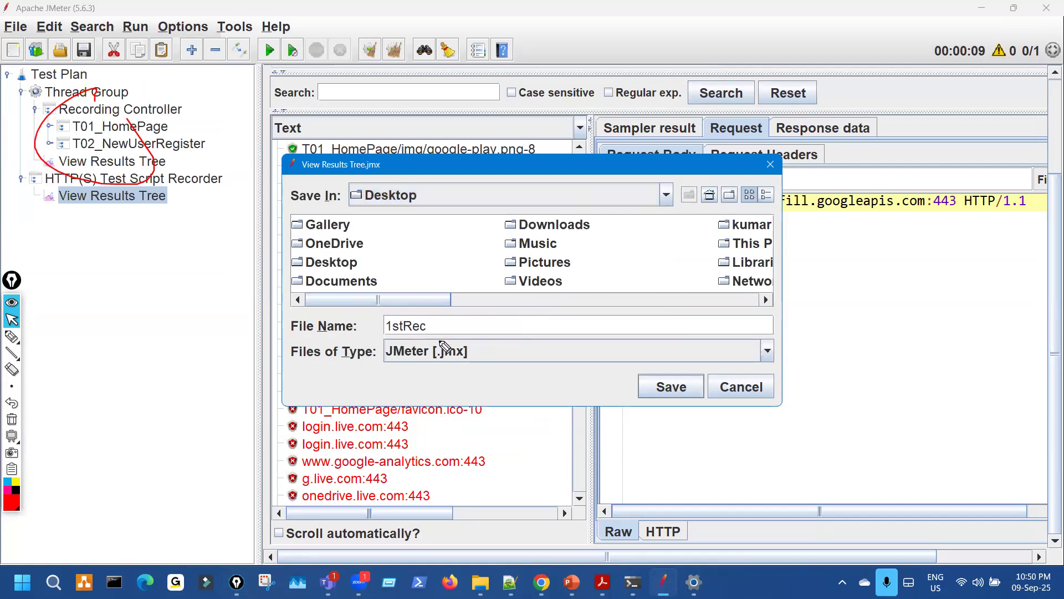
{"action": "key", "text": "ctrl+shift+3"}
{"action": "left_click_drag", "start_coordinate": [424, 313], "coordinate": [416, 303]}
{"action": "mouse_move", "coordinate": [437, 356]}
{"action": "left_mouse_down"}
{"action": "mouse_move", "coordinate": [464, 349]}
{"action": "mouse_move", "coordinate": [475, 373]}
{"action": "mouse_move", "coordinate": [461, 358]}
{"action": "left_mouse_up"}
{"action": "key", "text": "ctrl+shift+7"}
{"action": "key", "text": "ctrl+shift+2"}
{"action": "left_click", "coordinate": [686, 389]}
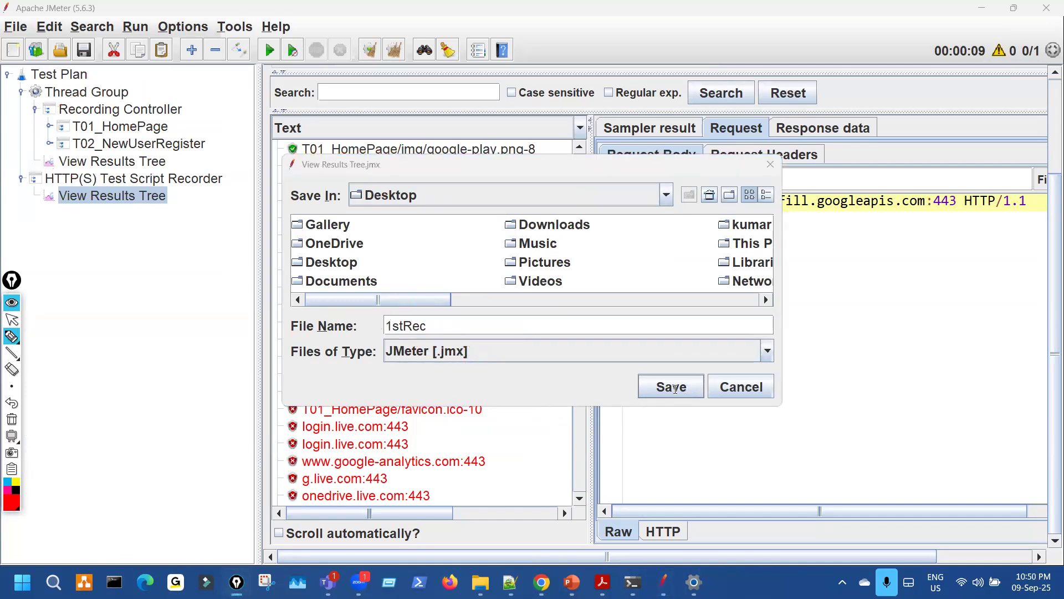
- Circle the saved test plan's file name, its script tree and the recorder's unrelated requests
{"action": "key", "text": "ctrl+shift+3"}
{"action": "left_click_drag", "start_coordinate": [86, 121], "coordinate": [56, 57]}
{"action": "mouse_move", "coordinate": [429, 219]}
{"action": "left_mouse_down"}
{"action": "mouse_move", "coordinate": [413, 264]}
{"action": "mouse_move", "coordinate": [434, 283]}
{"action": "left_mouse_up"}
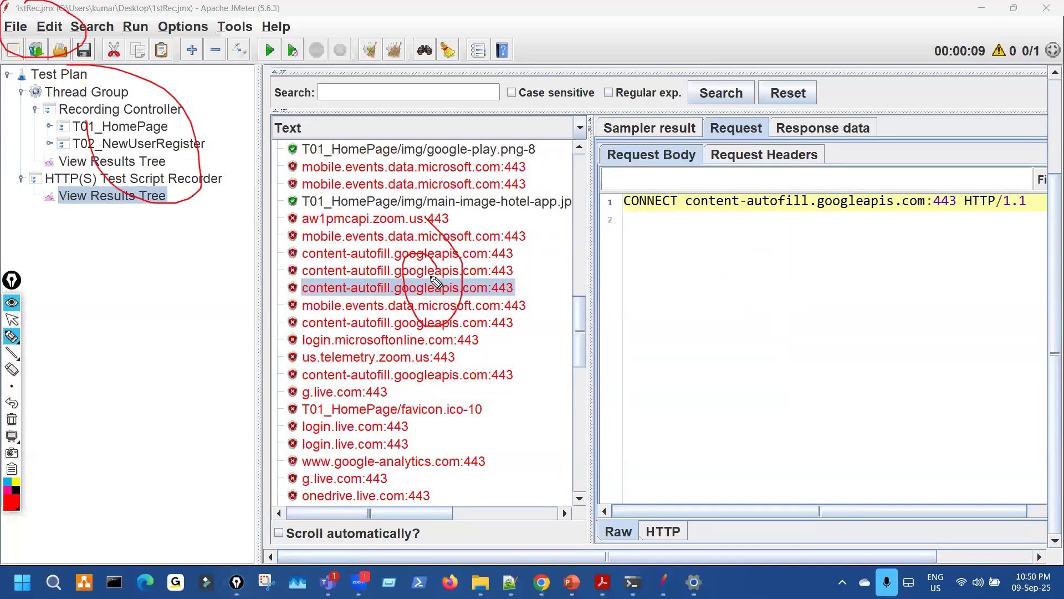
- Look through the recorder's captured requests and circle the script tree and the unrelated requests for comparison
{"action": "key", "text": "ctrl+shift+7"}
{"action": "key", "text": "ctrl+shift+2"}
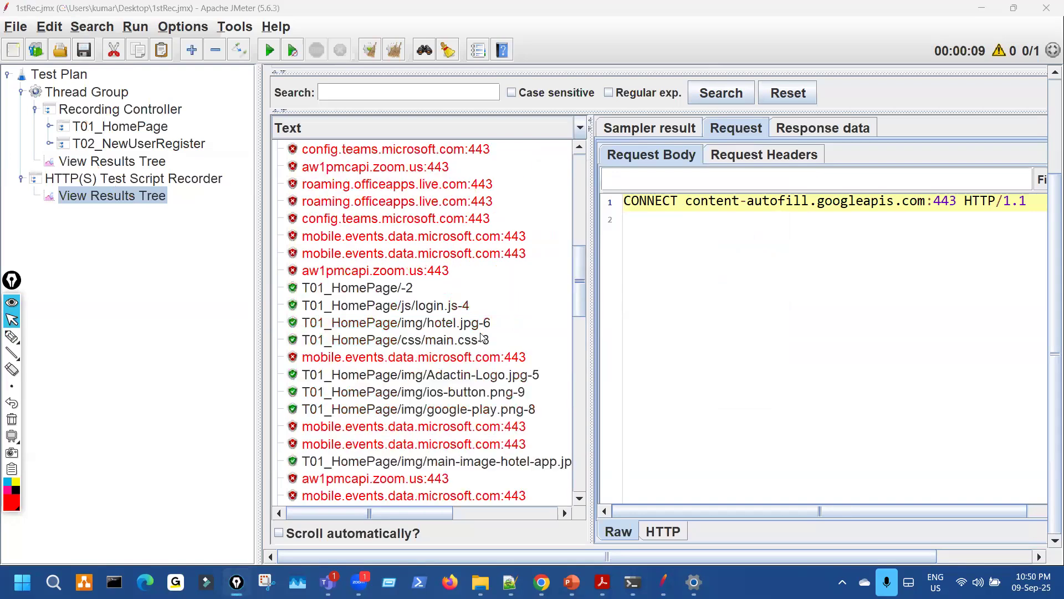
{"action": "scroll", "coordinate": [476, 326], "scroll_direction": "up", "scroll_amount": 10}
{"action": "scroll", "coordinate": [482, 307], "scroll_direction": "down", "scroll_amount": 15}
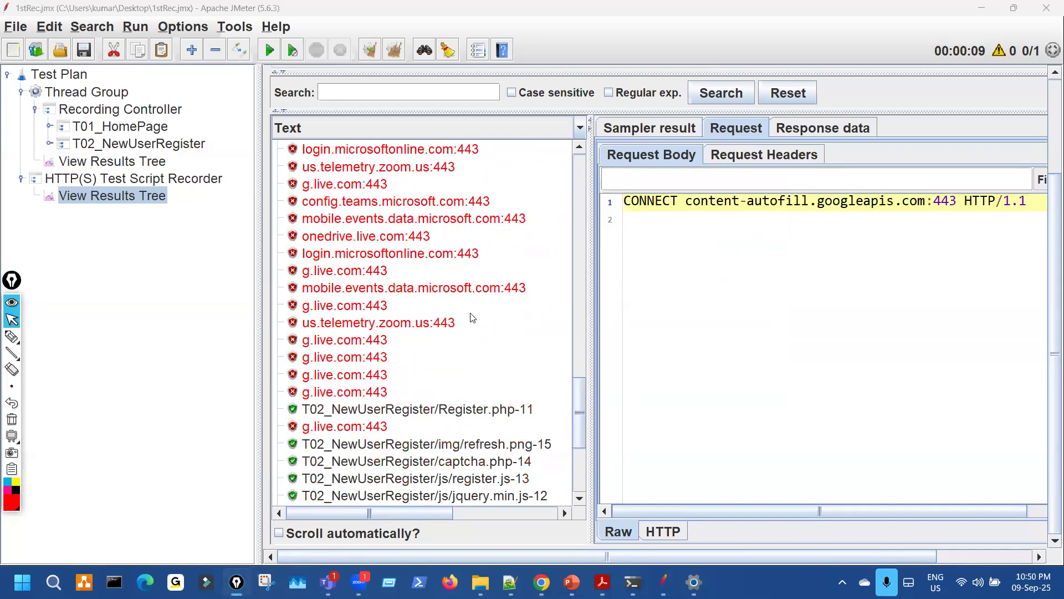
{"action": "scroll", "coordinate": [476, 299], "scroll_direction": "up", "scroll_amount": 10}
{"action": "key", "text": "ctrl+shift+3"}
{"action": "mouse_move", "coordinate": [121, 53]}
{"action": "left_mouse_down"}
{"action": "mouse_move", "coordinate": [128, 232]}
{"action": "mouse_move", "coordinate": [89, 96]}
{"action": "left_mouse_up"}
{"action": "mouse_move", "coordinate": [508, 269]}
{"action": "left_mouse_down"}
{"action": "mouse_move", "coordinate": [537, 317]}
{"action": "mouse_move", "coordinate": [490, 243]}
{"action": "mouse_move", "coordinate": [492, 253]}
{"action": "left_mouse_up"}
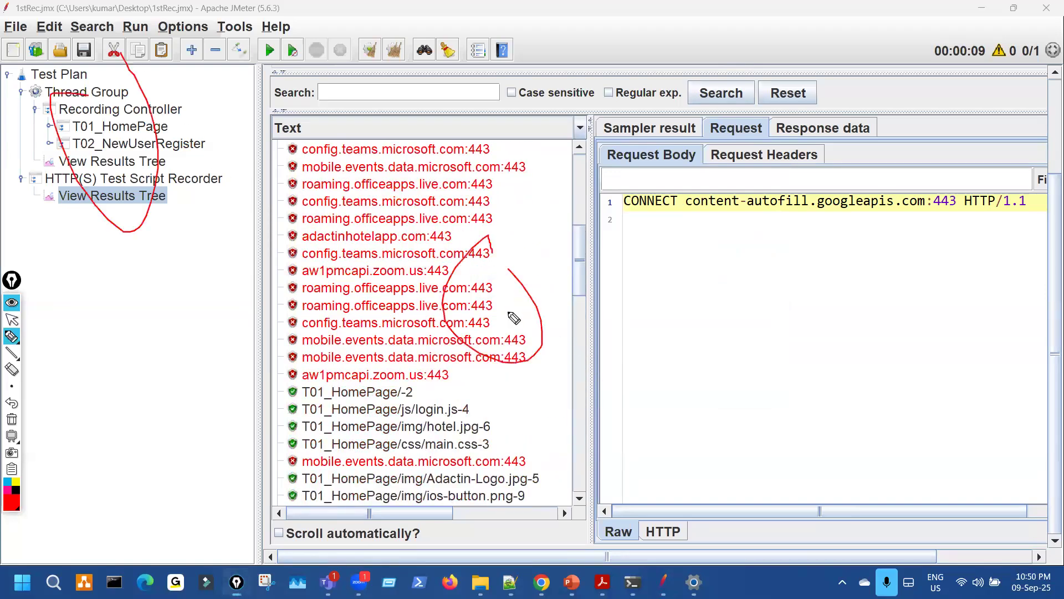
{"action": "key", "text": "ctrl+shift+7"}
{"action": "left_click_drag", "start_coordinate": [127, 193], "coordinate": [150, 208]}
{"action": "key", "text": "ctrl+shift+7"}
{"action": "key", "text": "ctrl+shift+2"}
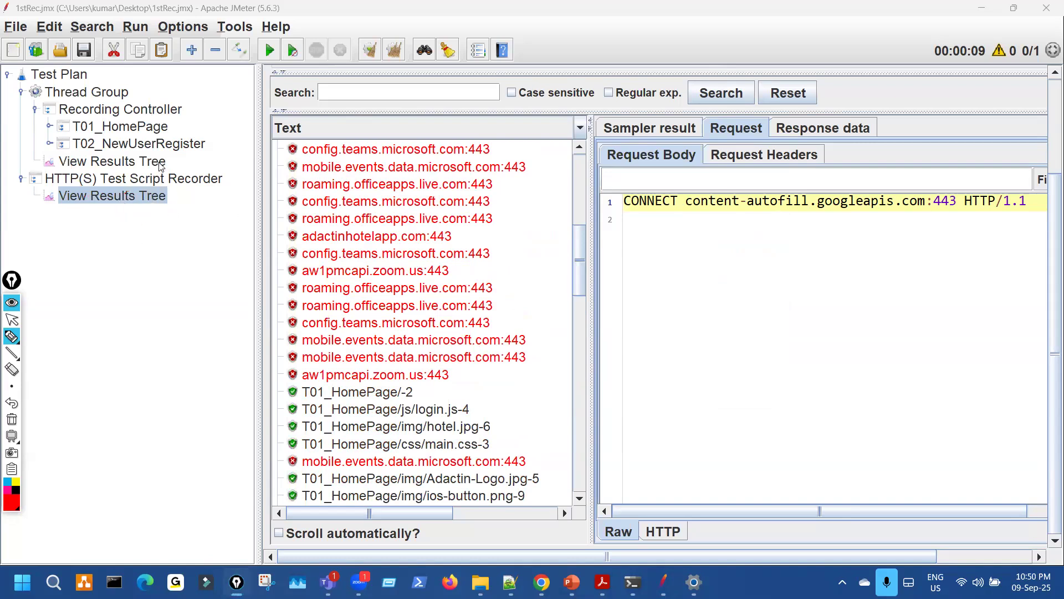
- Open the Thread Group's View Results Tree, circle its transactions and handwrite a label beside them
{"action": "left_click", "coordinate": [112, 161]}
{"action": "key", "text": "ctrl+shift+3"}
{"action": "mouse_move", "coordinate": [357, 288]}
{"action": "left_mouse_down"}
{"action": "mouse_move", "coordinate": [383, 280]}
{"action": "mouse_move", "coordinate": [339, 291]}
{"action": "mouse_move", "coordinate": [409, 320]}
{"action": "left_mouse_up"}
{"action": "mouse_move", "coordinate": [516, 252]}
{"action": "left_mouse_down"}
{"action": "mouse_move", "coordinate": [592, 288]}
{"action": "mouse_move", "coordinate": [653, 289]}
{"action": "left_mouse_up"}
{"action": "mouse_move", "coordinate": [666, 177]}
{"action": "left_mouse_down"}
{"action": "mouse_move", "coordinate": [723, 271]}
{"action": "mouse_move", "coordinate": [831, 243]}
{"action": "mouse_move", "coordinate": [890, 242]}
{"action": "left_mouse_up"}
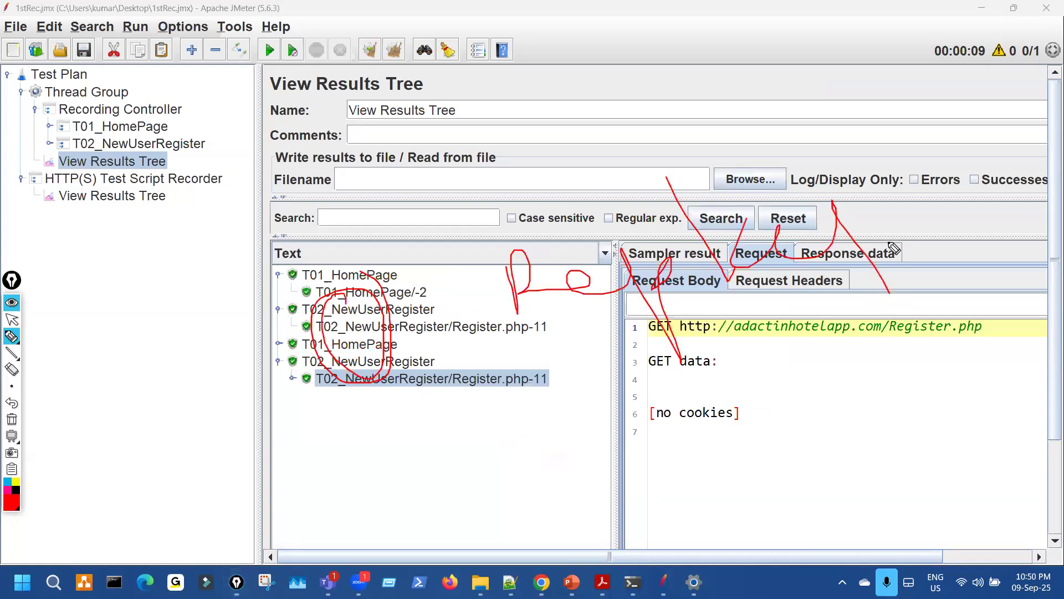
{"action": "left_click_drag", "start_coordinate": [284, 34], "coordinate": [220, 41]}
{"action": "left_click_drag", "start_coordinate": [494, 272], "coordinate": [440, 308]}
{"action": "key", "text": "Escape"}
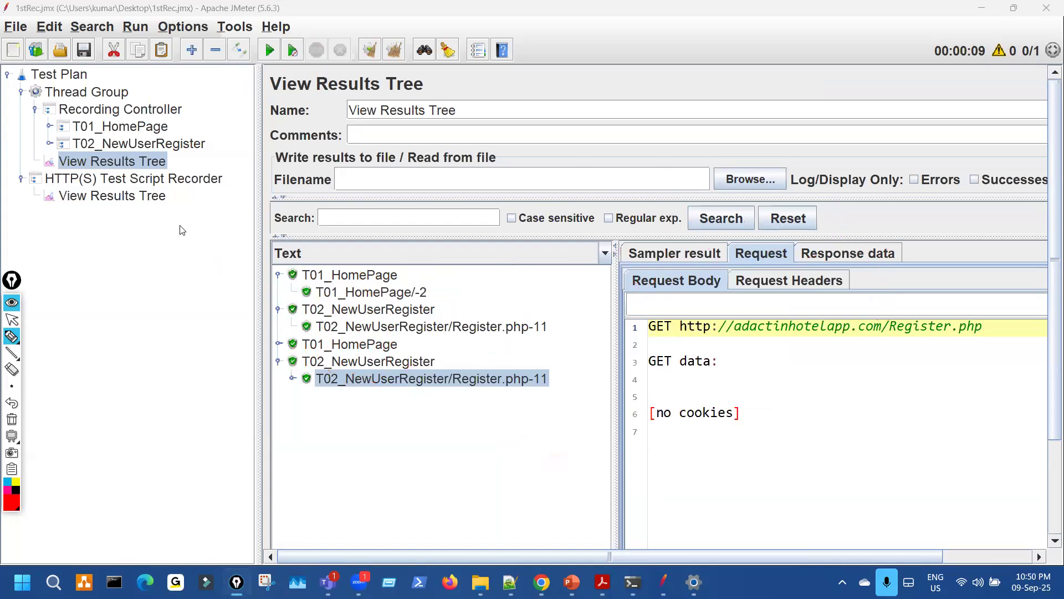
- Reopen the recorder's View Results Tree and circle its unrelated requests
{"action": "left_click", "coordinate": [122, 196]}
{"action": "key", "text": "ctrl+shift+3"}
{"action": "left_click_drag", "start_coordinate": [450, 294], "coordinate": [467, 293]}
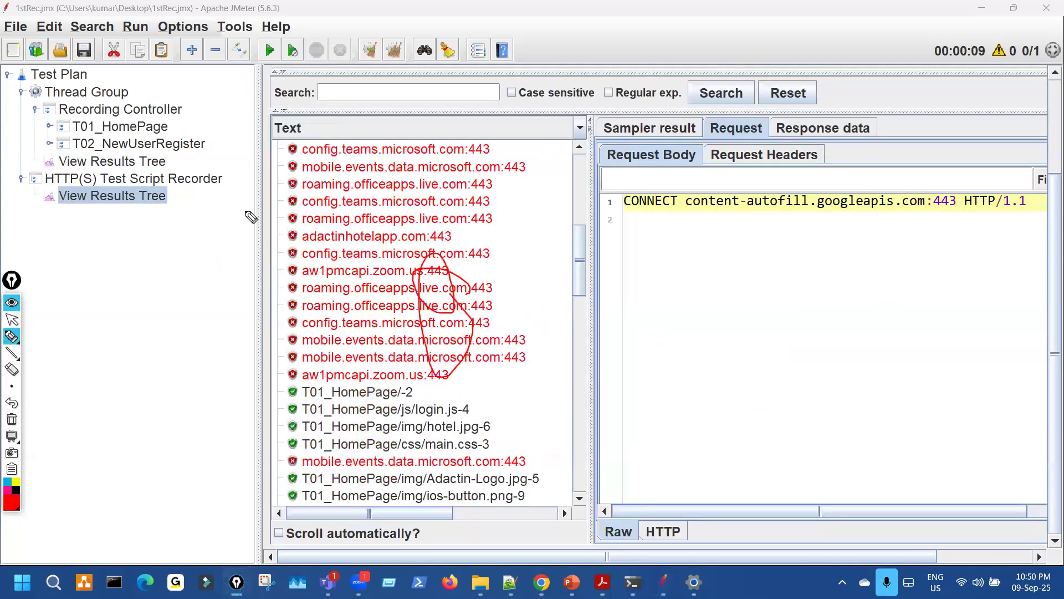
{"action": "key", "text": "Escape"}
- Circle the transactions in the Thread Group's View Results Tree and clear that listener's results
{"action": "left_click", "coordinate": [112, 162]}
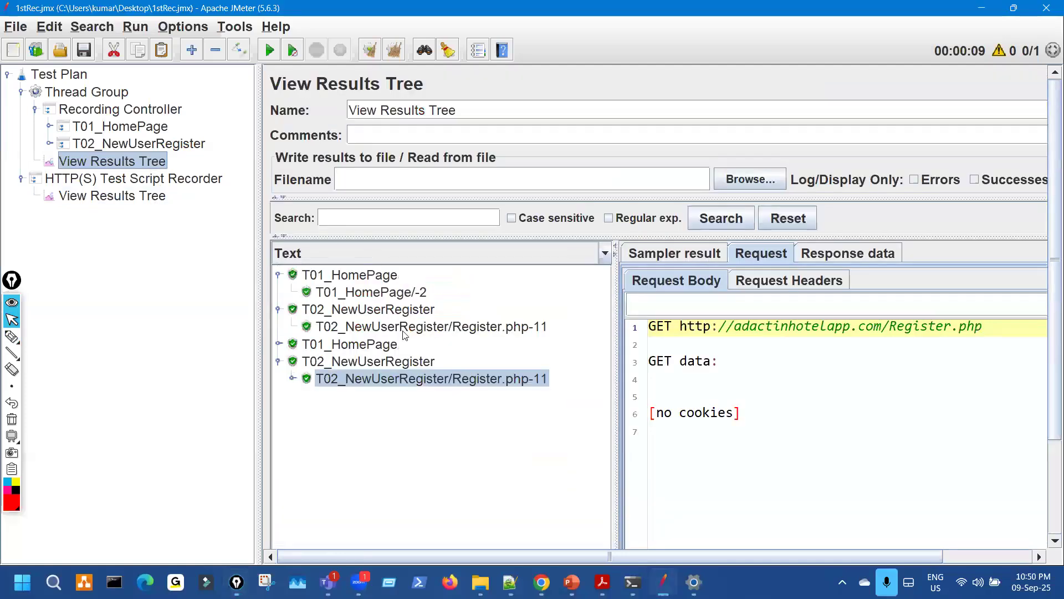
{"action": "key", "text": "ctrl+shift+3"}
{"action": "mouse_move", "coordinate": [430, 435]}
{"action": "left_mouse_down"}
{"action": "mouse_move", "coordinate": [352, 314]}
{"action": "mouse_move", "coordinate": [492, 346]}
{"action": "mouse_move", "coordinate": [416, 368]}
{"action": "left_mouse_up"}
{"action": "mouse_move", "coordinate": [374, 51]}
{"action": "left_mouse_down"}
{"action": "mouse_move", "coordinate": [366, 37]}
{"action": "mouse_move", "coordinate": [372, 47]}
{"action": "left_mouse_up"}
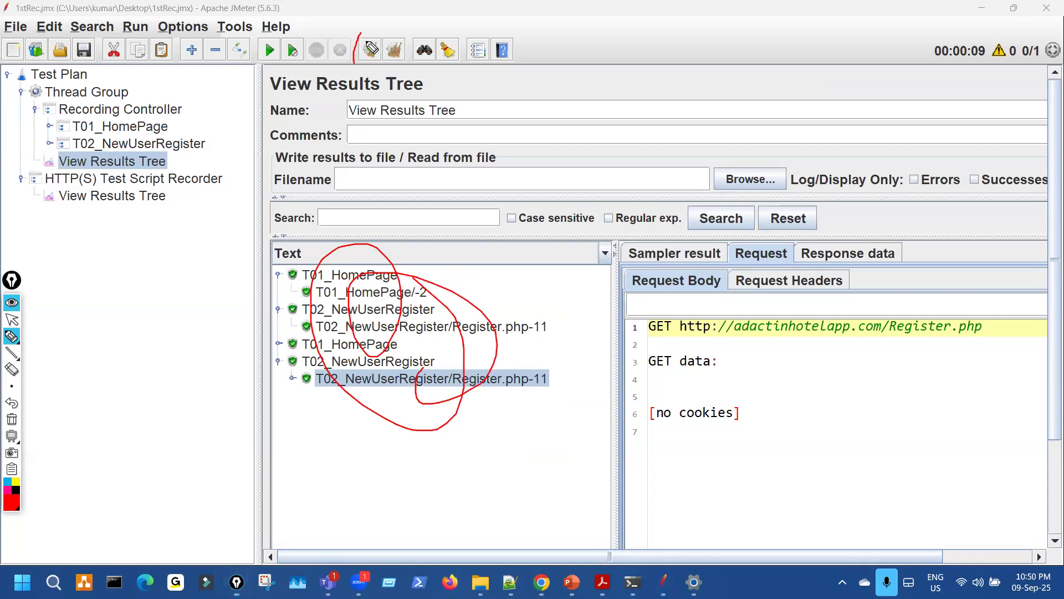
{"action": "key", "text": "ctrl+shift+7"}
{"action": "key", "text": "ctrl+shift+2"}
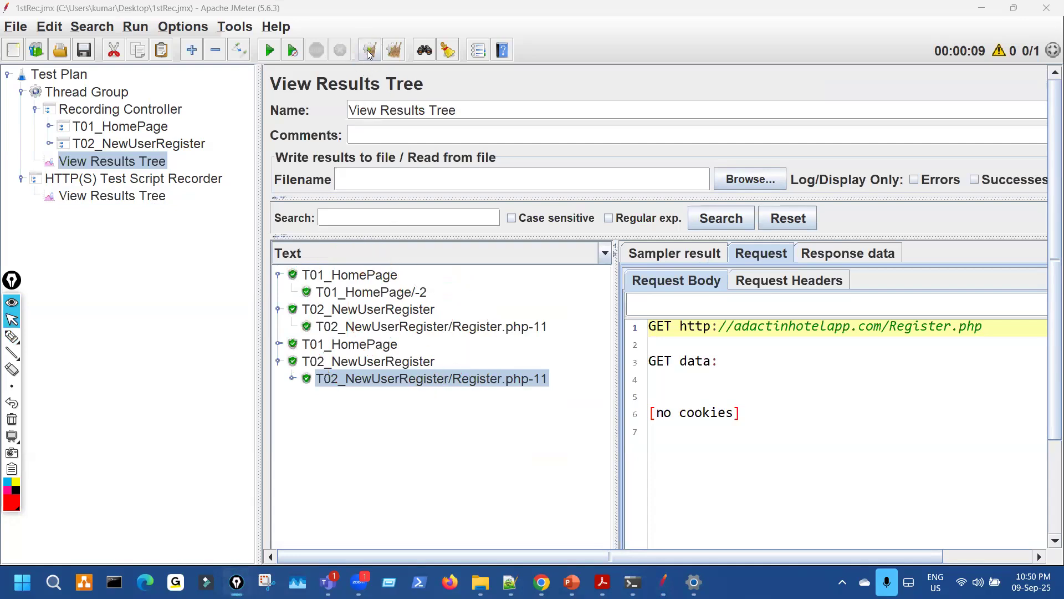
{"action": "left_click", "coordinate": [369, 53]}
- Circle the requests in the recorder's View Results Tree, clear that listener's results and narrow the test plan tree
{"action": "left_click", "coordinate": [143, 195]}
{"action": "key", "text": "ctrl+shift+3"}
{"action": "left_click_drag", "start_coordinate": [143, 195], "coordinate": [145, 192]}
{"action": "left_click_drag", "start_coordinate": [373, 220], "coordinate": [360, 278]}
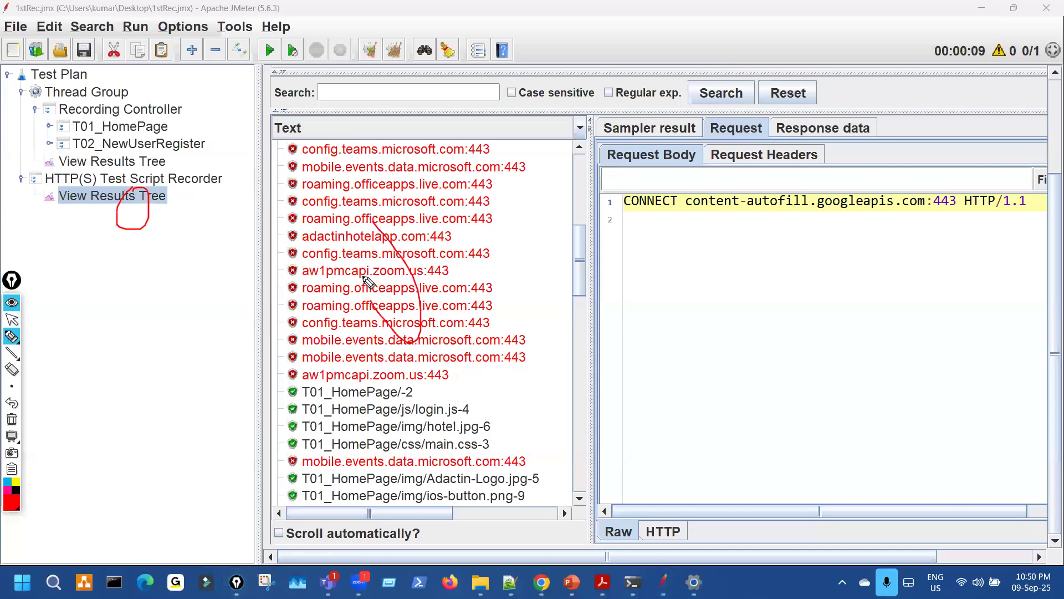
{"action": "left_click_drag", "start_coordinate": [360, 31], "coordinate": [359, 72]}
{"action": "mouse_move", "coordinate": [474, 261]}
{"action": "left_mouse_down"}
{"action": "mouse_move", "coordinate": [450, 334]}
{"action": "mouse_move", "coordinate": [438, 308]}
{"action": "left_mouse_up"}
{"action": "key", "text": "ctrl+shift+7"}
{"action": "key", "text": "ctrl+shift+2"}
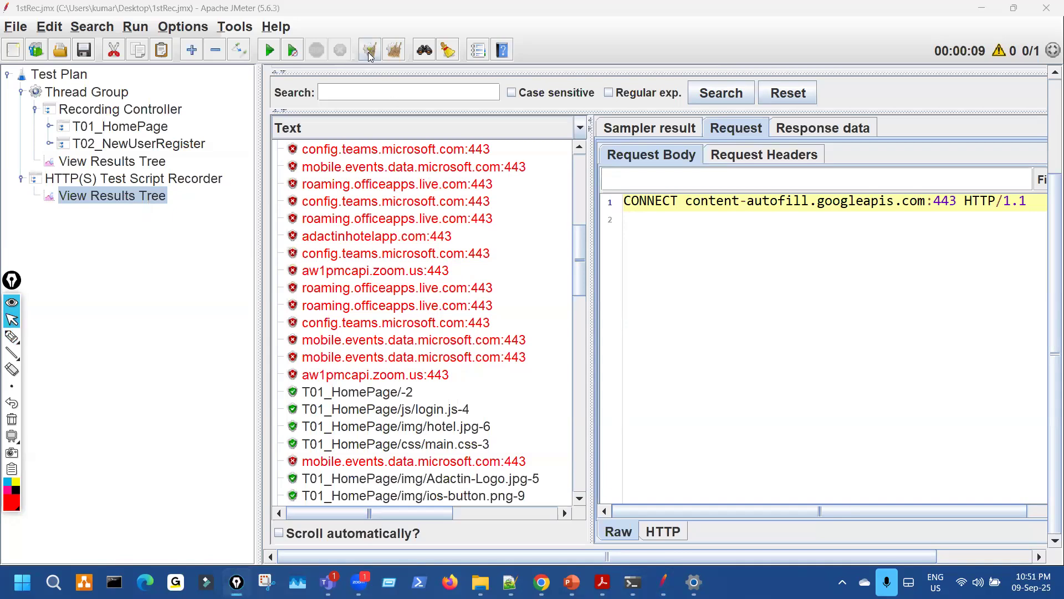
{"action": "left_click", "coordinate": [370, 51]}
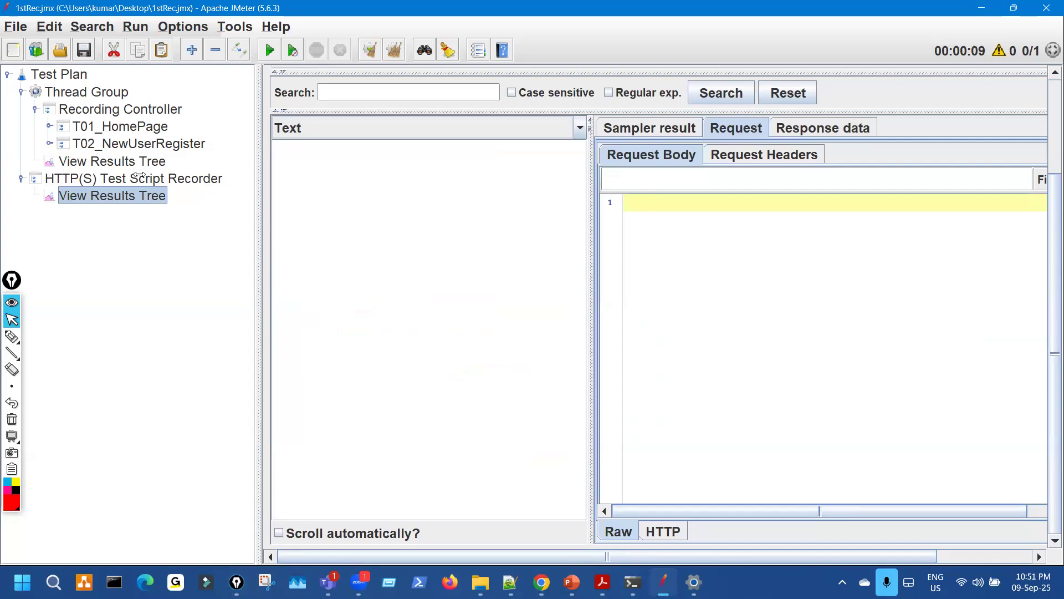
{"action": "left_click_drag", "start_coordinate": [139, 176], "coordinate": [136, 177]}
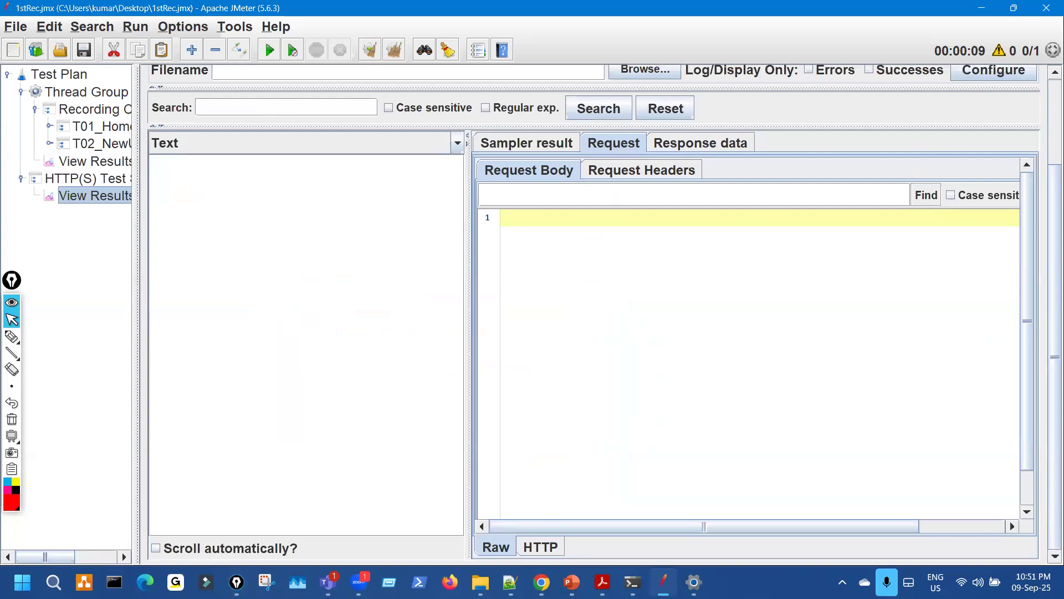
- Switch to PowerPoint and review the slides on ports, request filtering, embedded resource patterns and certificate import
{"action": "key", "text": "alt+Tab"}
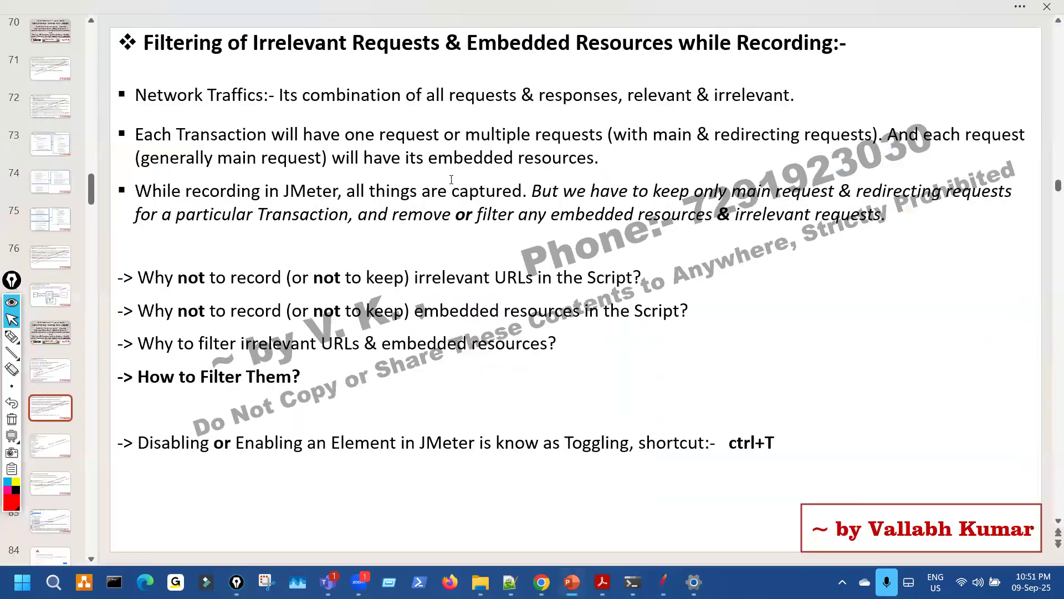
{"action": "key", "text": "ctrl+shift+3"}
{"action": "left_click_drag", "start_coordinate": [288, 10], "coordinate": [345, 64]}
{"action": "key", "text": "ctrl+shift+7"}
{"action": "key", "text": "ctrl+shift+1"}
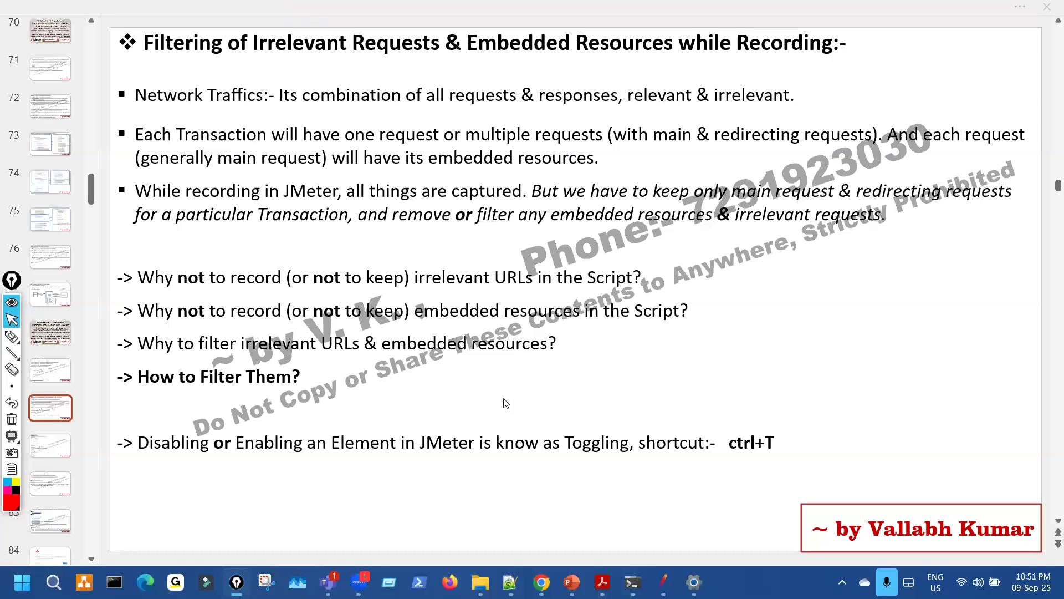
{"action": "scroll", "coordinate": [505, 398], "scroll_direction": "up", "scroll_amount": 1}
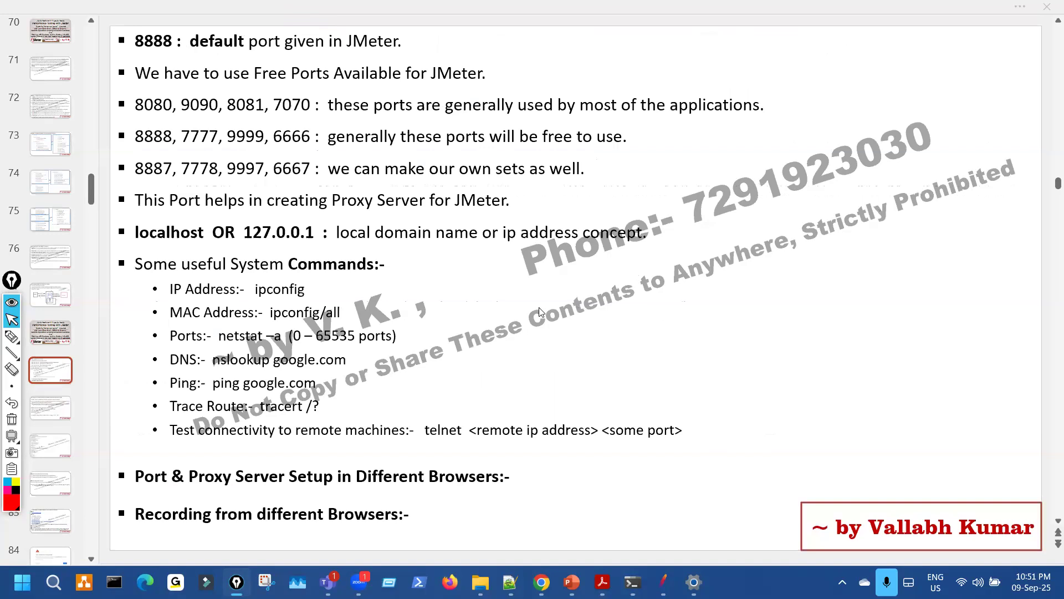
{"action": "scroll", "coordinate": [538, 308], "scroll_direction": "down", "scroll_amount": 3}
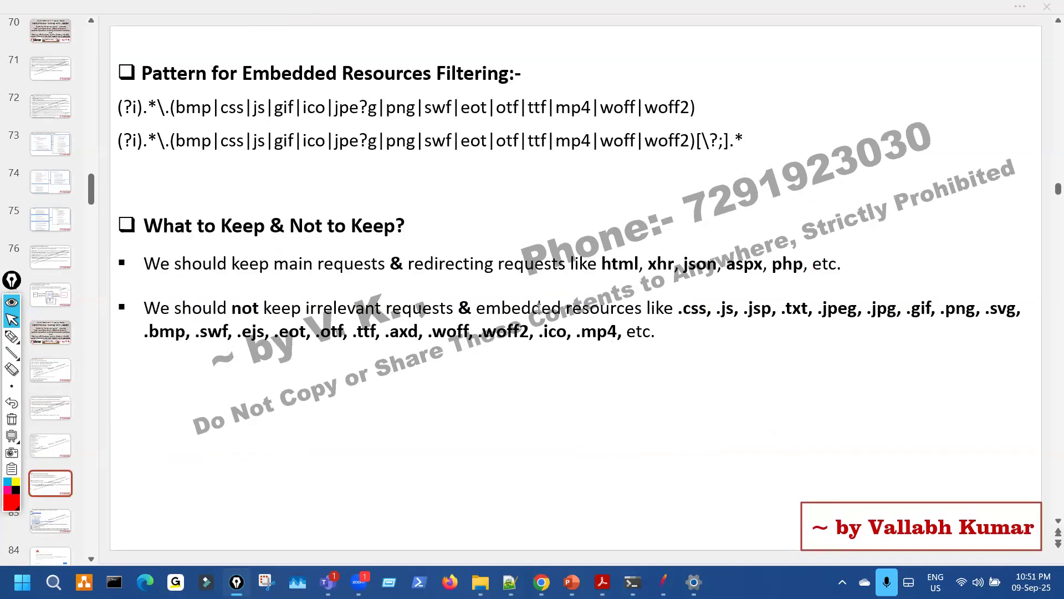
{"action": "scroll", "coordinate": [538, 308], "scroll_direction": "down", "scroll_amount": 1}
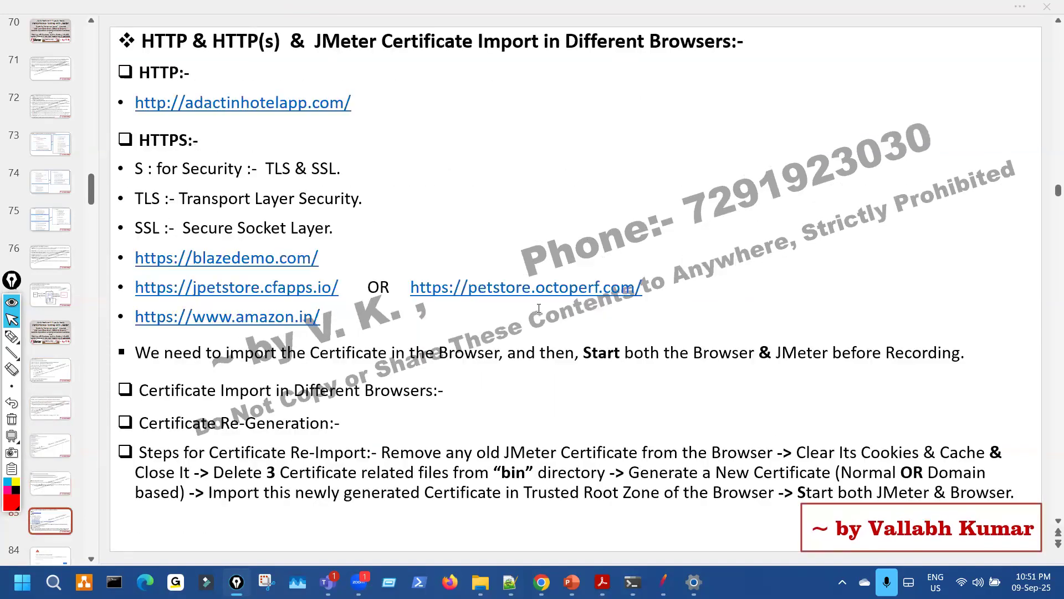
{"action": "scroll", "coordinate": [539, 308], "scroll_direction": "up", "scroll_amount": 3}
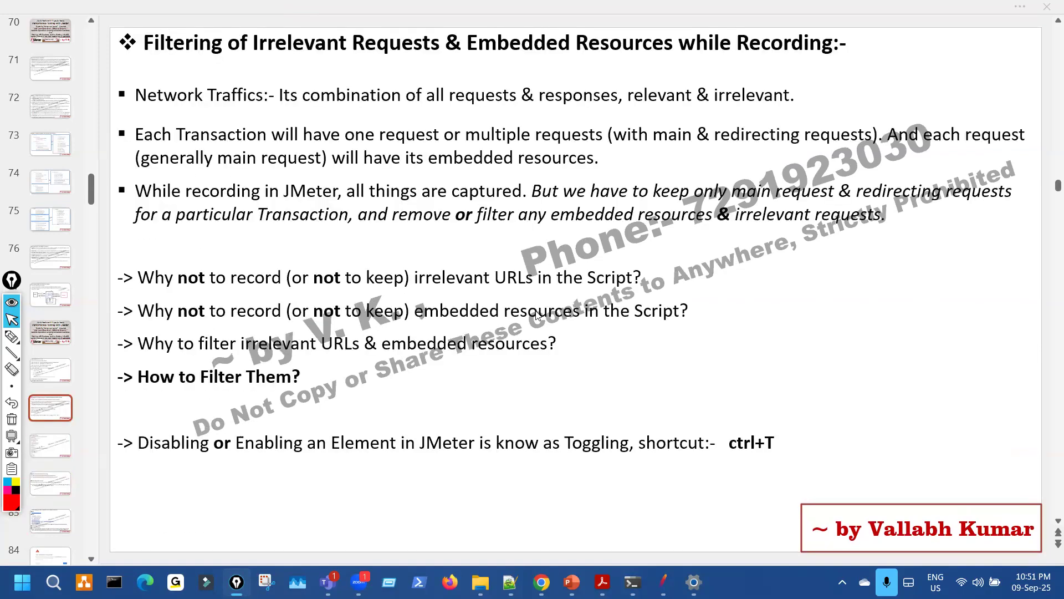
{"action": "scroll", "coordinate": [536, 311], "scroll_direction": "up", "scroll_amount": 1}
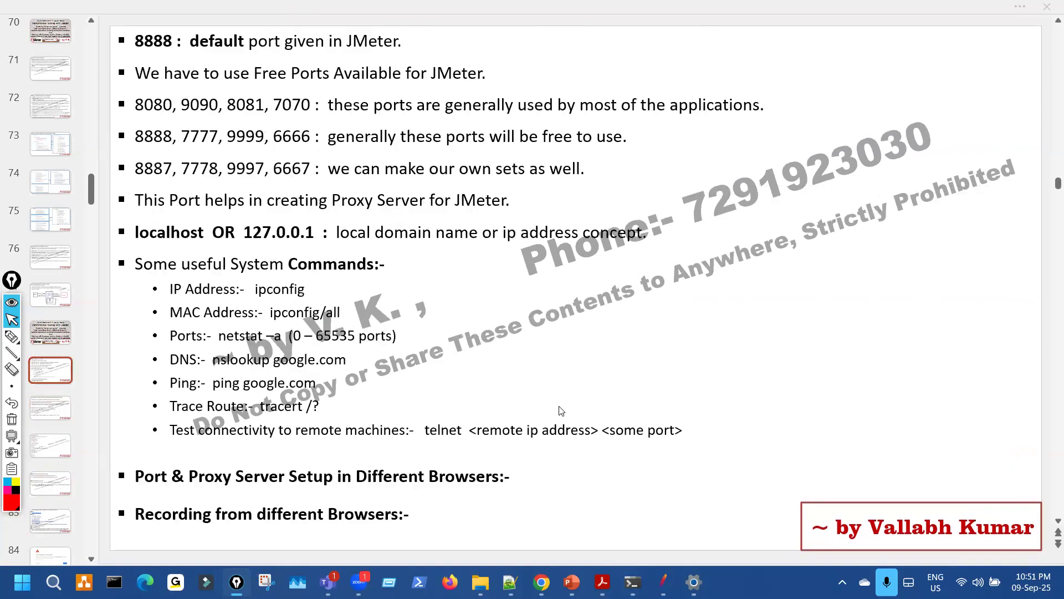
- Underline "Different Browsers" on the ports slide, handwrite a browser name beside it, and erase the markings
{"action": "key", "text": "ctrl+alt+p"}
{"action": "left_click_drag", "start_coordinate": [383, 489], "coordinate": [478, 488]}
{"action": "mouse_move", "coordinate": [582, 458]}
{"action": "left_mouse_down"}
{"action": "mouse_move", "coordinate": [594, 495]}
{"action": "mouse_move", "coordinate": [629, 460]}
{"action": "left_mouse_up"}
{"action": "mouse_move", "coordinate": [628, 415]}
{"action": "left_mouse_down"}
{"action": "mouse_move", "coordinate": [628, 460]}
{"action": "mouse_move", "coordinate": [687, 441]}
{"action": "mouse_move", "coordinate": [716, 412]}
{"action": "mouse_move", "coordinate": [777, 415]}
{"action": "left_mouse_up"}
{"action": "left_click_drag", "start_coordinate": [776, 384], "coordinate": [798, 424]}
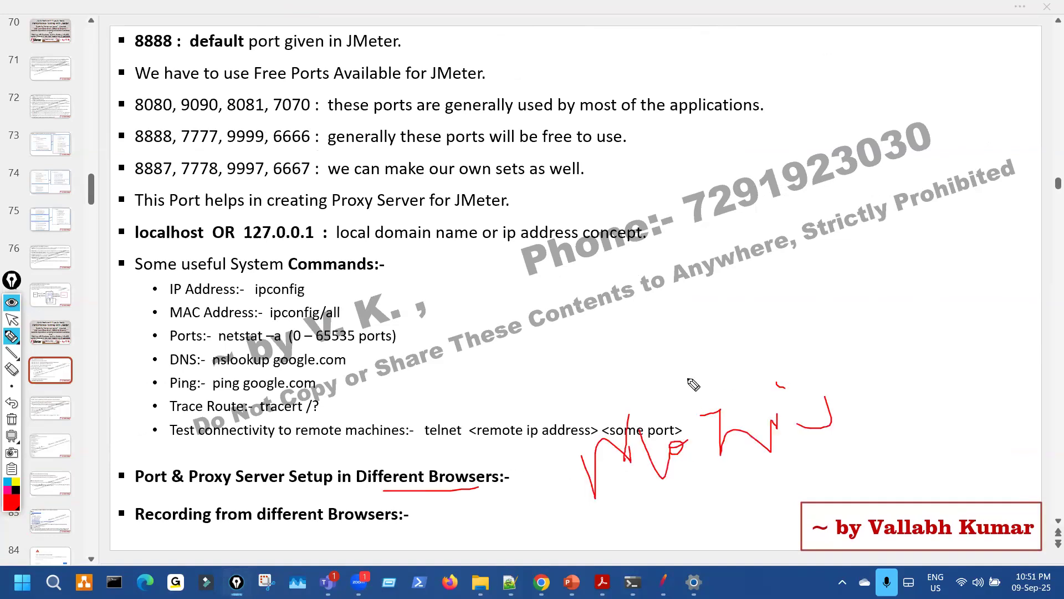
{"action": "key", "text": "ctrl+shift+7"}
{"action": "key", "text": "ctrl+shift+2"}
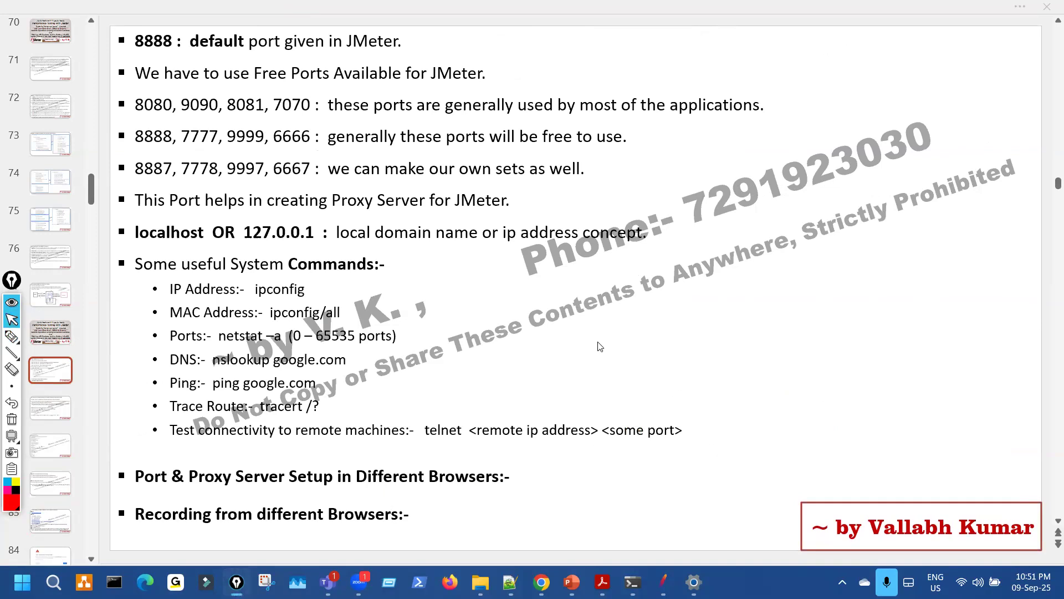
- Go to the filtering slide and briefly highlight "Irrelevant Requests" in its title
{"action": "scroll", "coordinate": [598, 342], "scroll_direction": "down", "scroll_amount": 1}
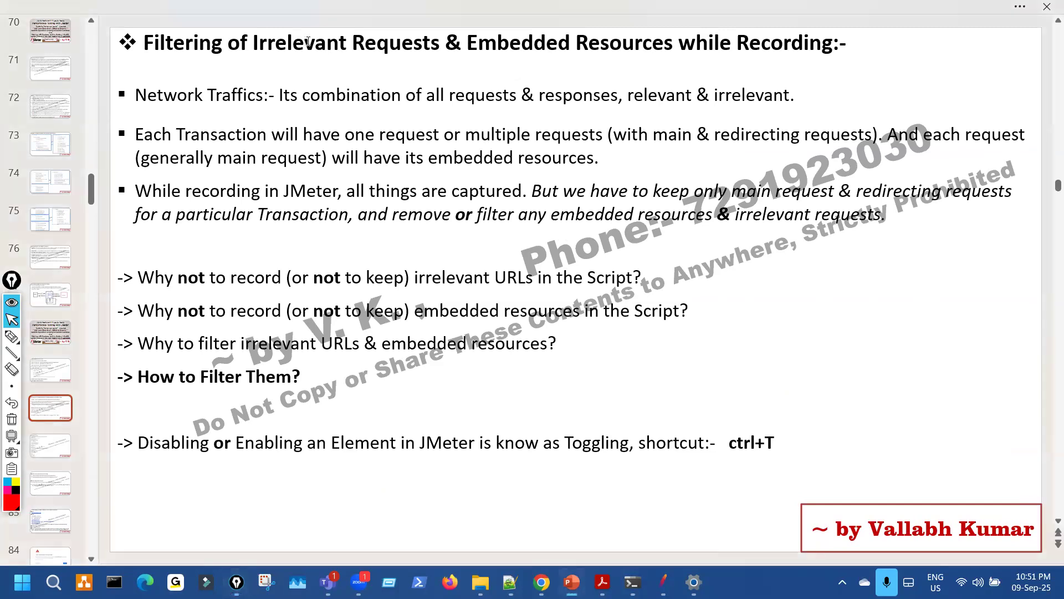
{"action": "left_click_drag", "start_coordinate": [419, 57], "coordinate": [254, 44]}
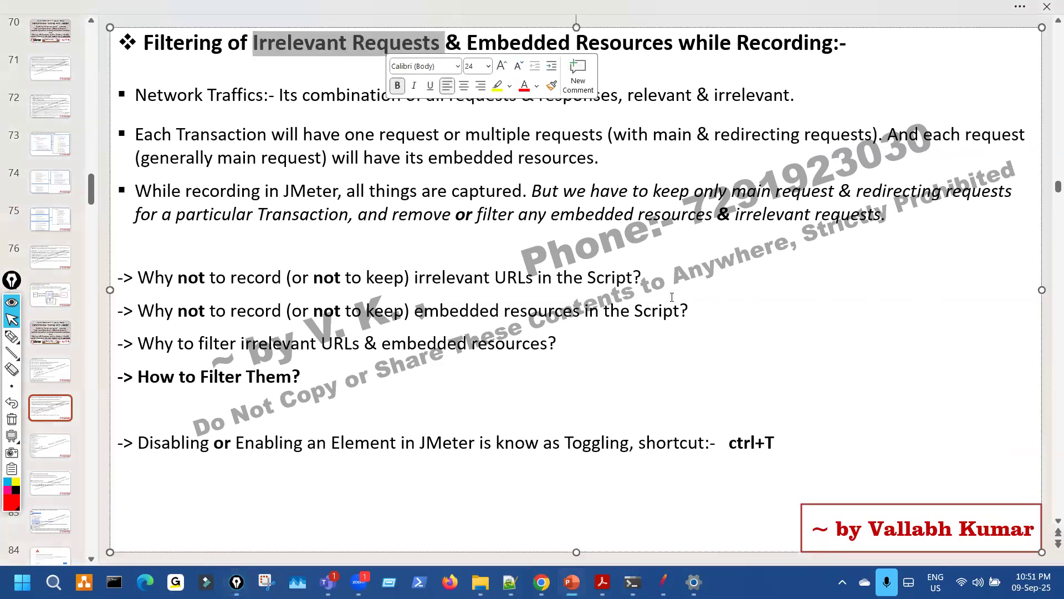
{"action": "left_click", "coordinate": [666, 373]}
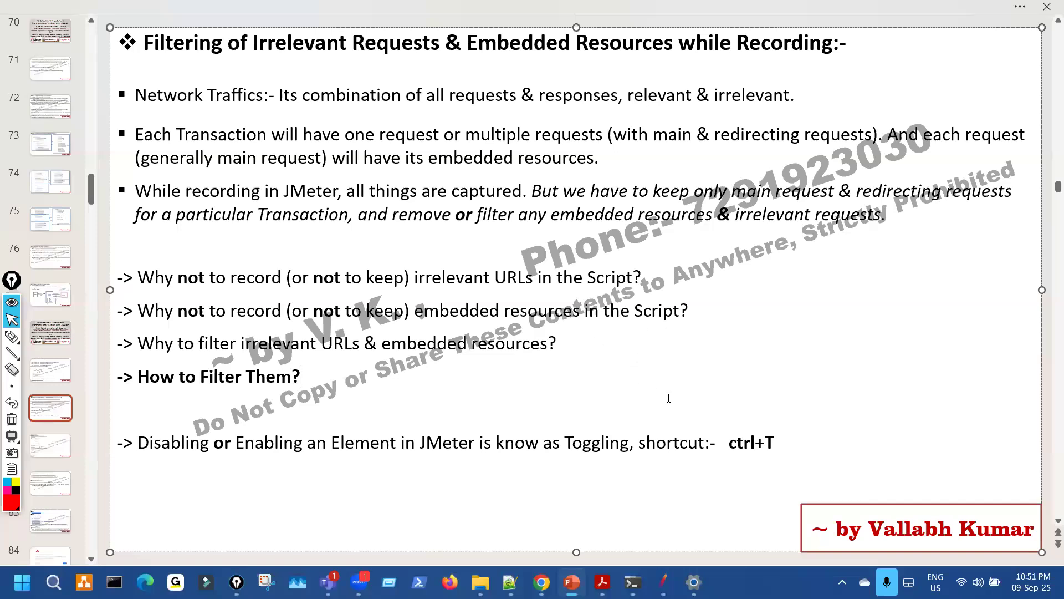
- Switch to JMeter, circle the recorder's emptied results list and erase the marking
{"action": "left_click", "coordinate": [663, 582]}
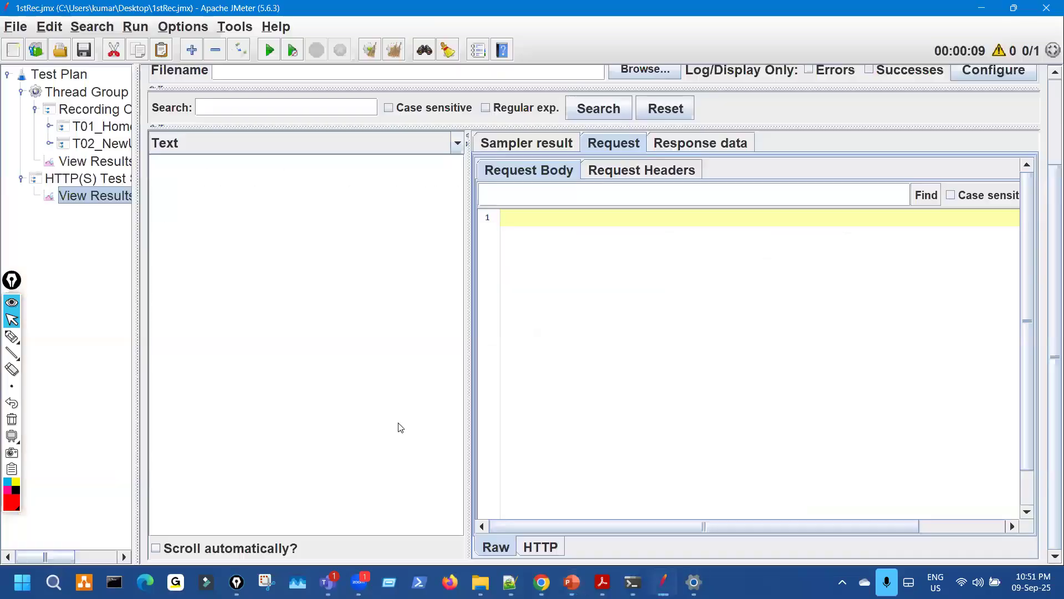
{"action": "key", "text": "ctrl+shift+3"}
{"action": "left_click_drag", "start_coordinate": [285, 261], "coordinate": [267, 251]}
{"action": "key", "text": "ctrl+shift+7"}
{"action": "key", "text": "ctrl+shift+2"}
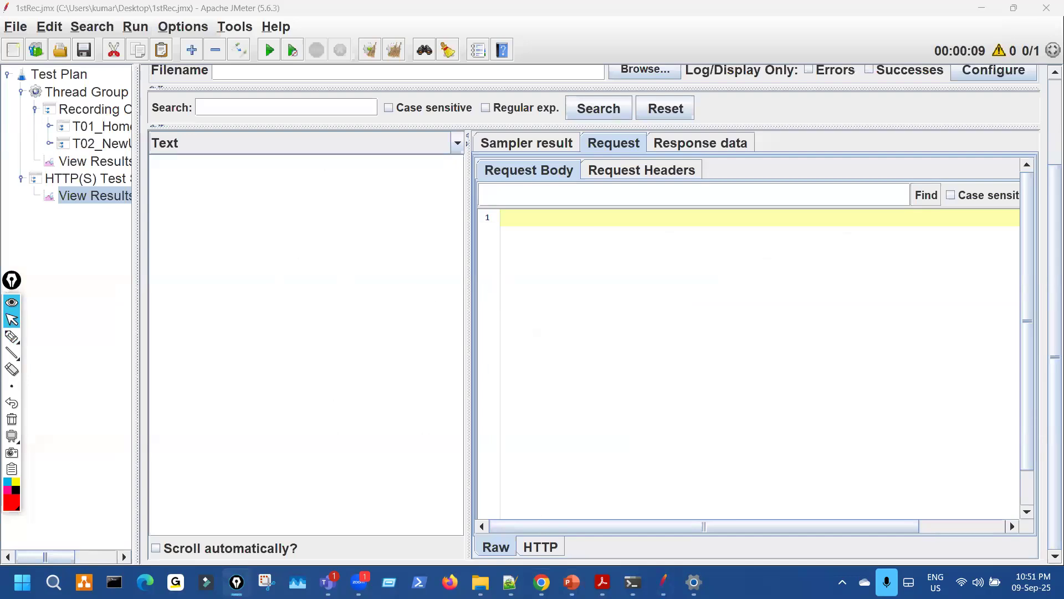
- Switch back to PowerPoint and preview the JMeter certificate import slide and the browser privacy warning slide
{"action": "key", "text": "alt+Tab"}
{"action": "scroll", "coordinate": [482, 402], "scroll_direction": "down", "scroll_amount": 3}
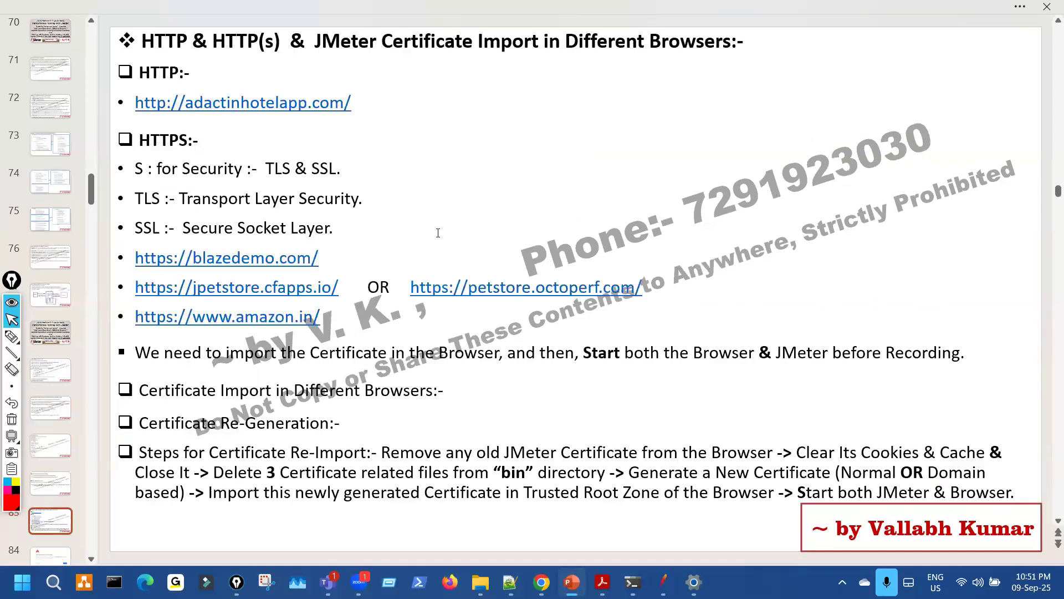
{"action": "scroll", "coordinate": [436, 235], "scroll_direction": "down", "scroll_amount": 1}
{"action": "scroll", "coordinate": [436, 233], "scroll_direction": "up", "scroll_amount": 3}
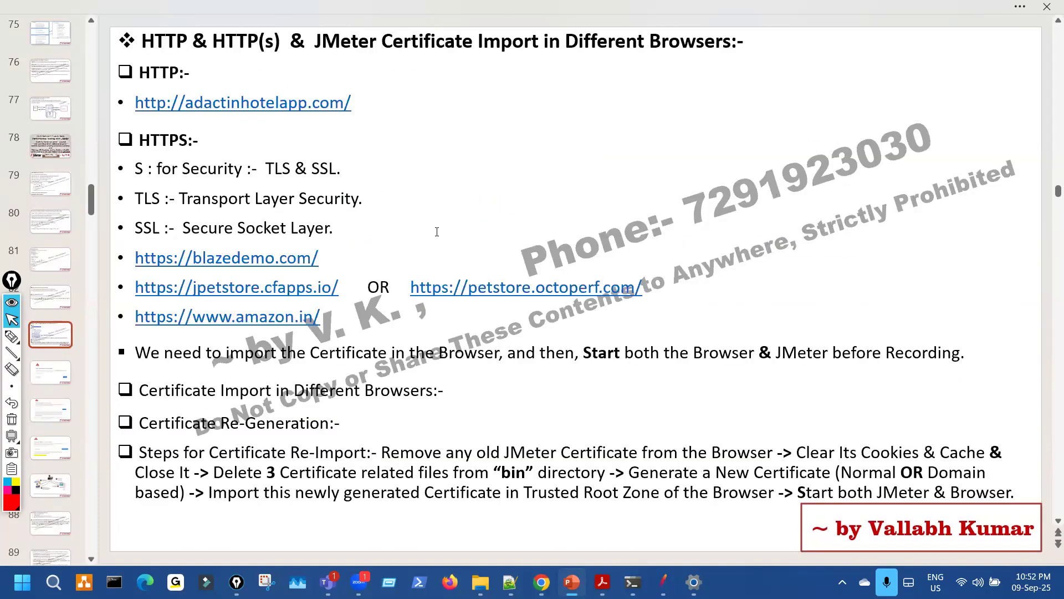
{"action": "scroll", "coordinate": [437, 231], "scroll_direction": "up", "scroll_amount": 1}
{"action": "scroll", "coordinate": [437, 231], "scroll_direction": "down", "scroll_amount": 3}
{"action": "scroll", "coordinate": [437, 231], "scroll_direction": "down", "scroll_amount": 1}
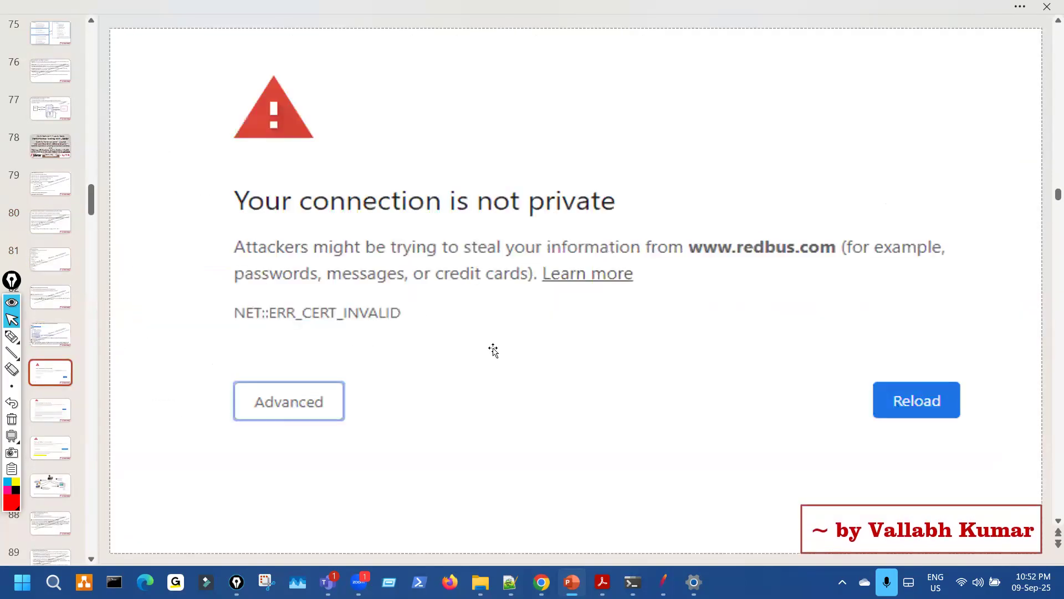
- Switch to Acrobat's Sample-TestCases document and cancel closing its tabs
{"action": "left_click", "coordinate": [572, 582]}
{"action": "left_click", "coordinate": [602, 582]}
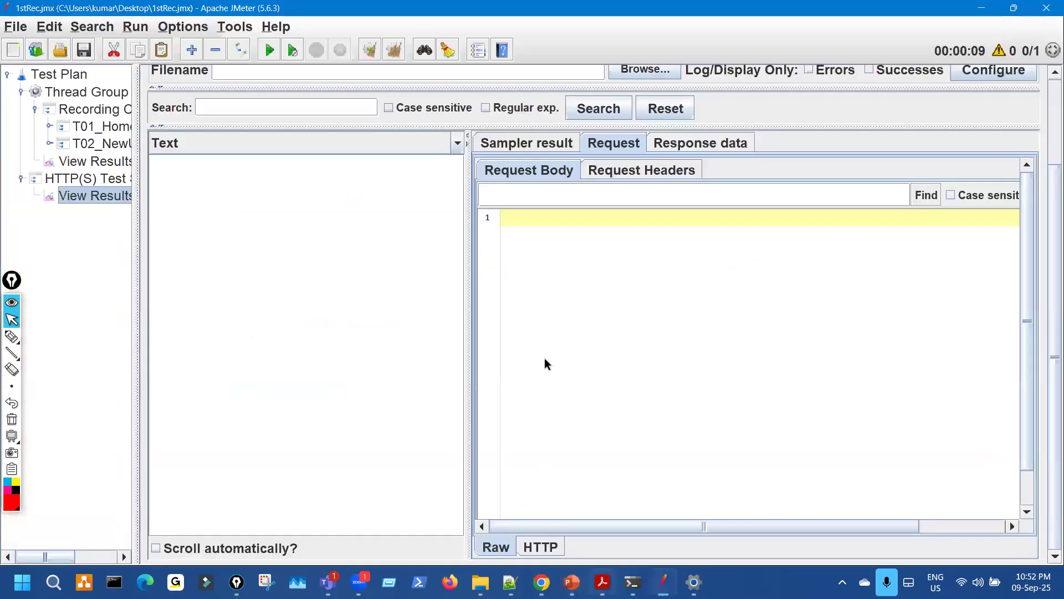
{"action": "scroll", "coordinate": [880, 140], "scroll_direction": "down", "scroll_amount": 1}
{"action": "scroll", "coordinate": [881, 140], "scroll_direction": "down", "scroll_amount": 3}
{"action": "left_click", "coordinate": [1047, 12]}
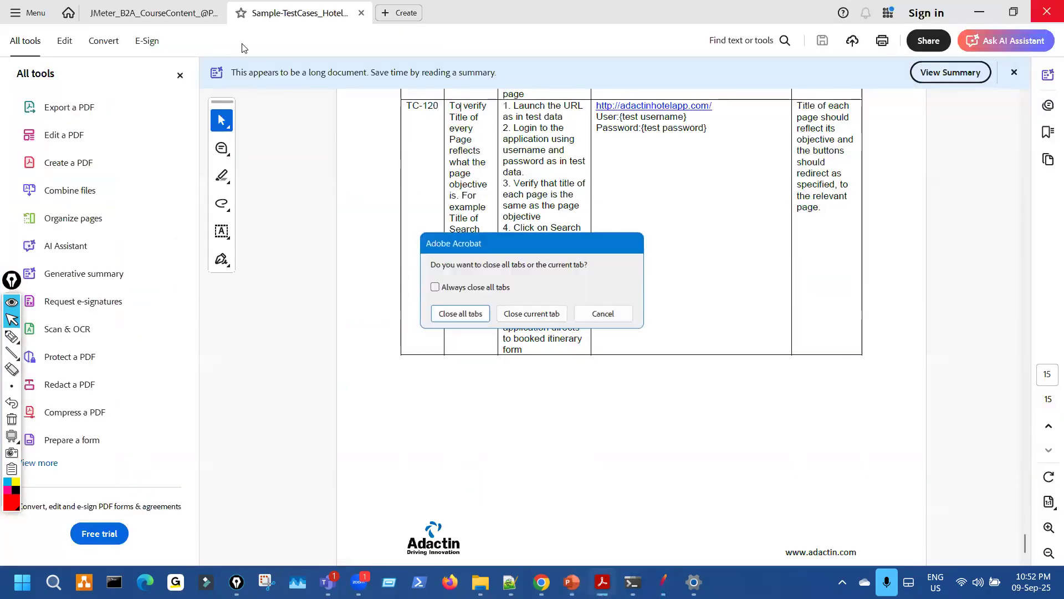
{"action": "left_click", "coordinate": [596, 315]}
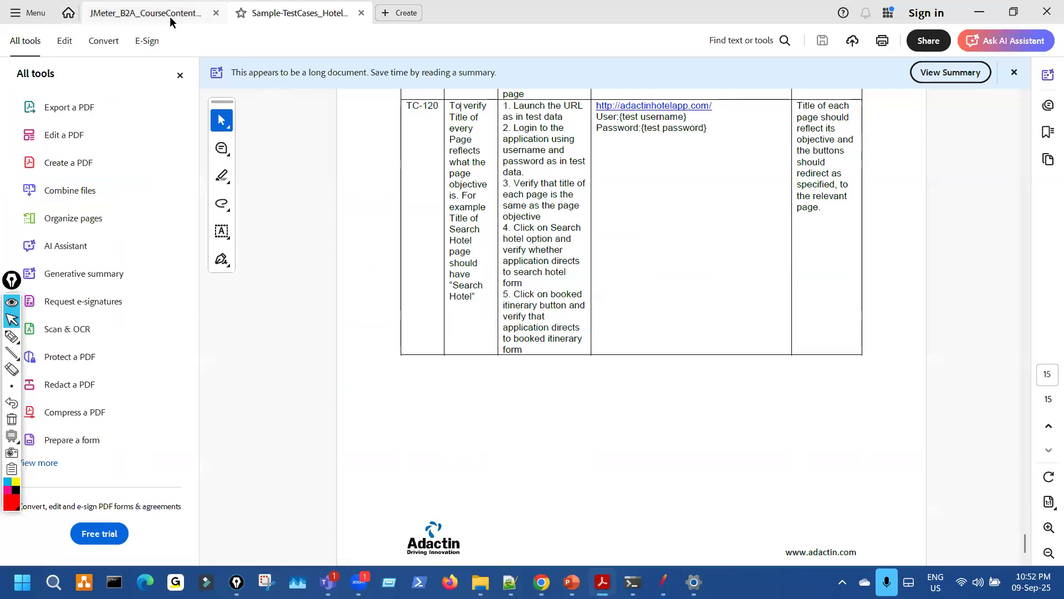
- Show the JMeter_B2A course content PDF and highlight its topics from "Irrelevant Requests & Embedded Resources" to "Why to record"
{"action": "key", "text": "ctrl+Tab"}
{"action": "scroll", "coordinate": [387, 316], "scroll_direction": "up", "scroll_amount": 1}
{"action": "left_click_drag", "start_coordinate": [366, 197], "coordinate": [434, 356]}
{"action": "scroll", "coordinate": [405, 373], "scroll_direction": "down", "scroll_amount": 2}
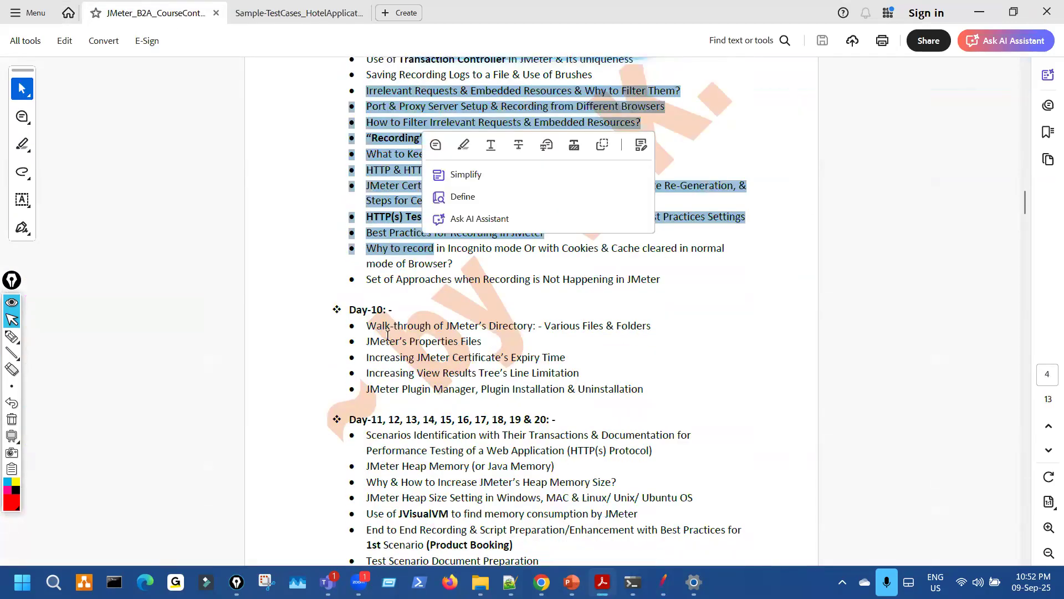
- Highlight the course topics under Day-10, followed by those under Day-11 to 20 through "Test Scenario Document Preparation"
{"action": "left_click_drag", "start_coordinate": [367, 326], "coordinate": [476, 390]}
{"action": "left_click", "coordinate": [280, 305]}
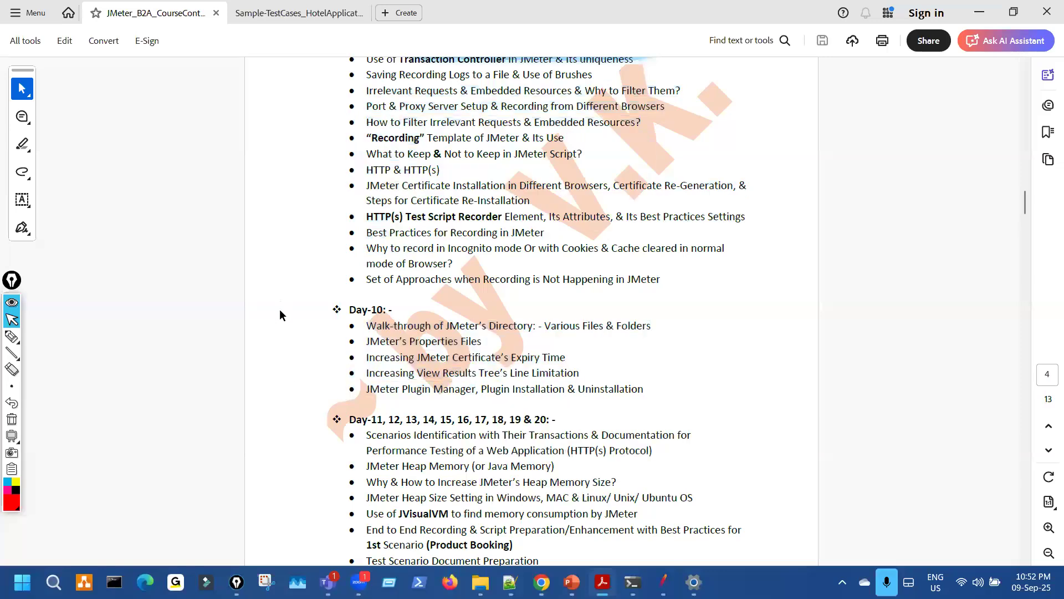
{"action": "scroll", "coordinate": [279, 310], "scroll_direction": "down", "scroll_amount": 3}
{"action": "left_click_drag", "start_coordinate": [366, 303], "coordinate": [545, 430]}
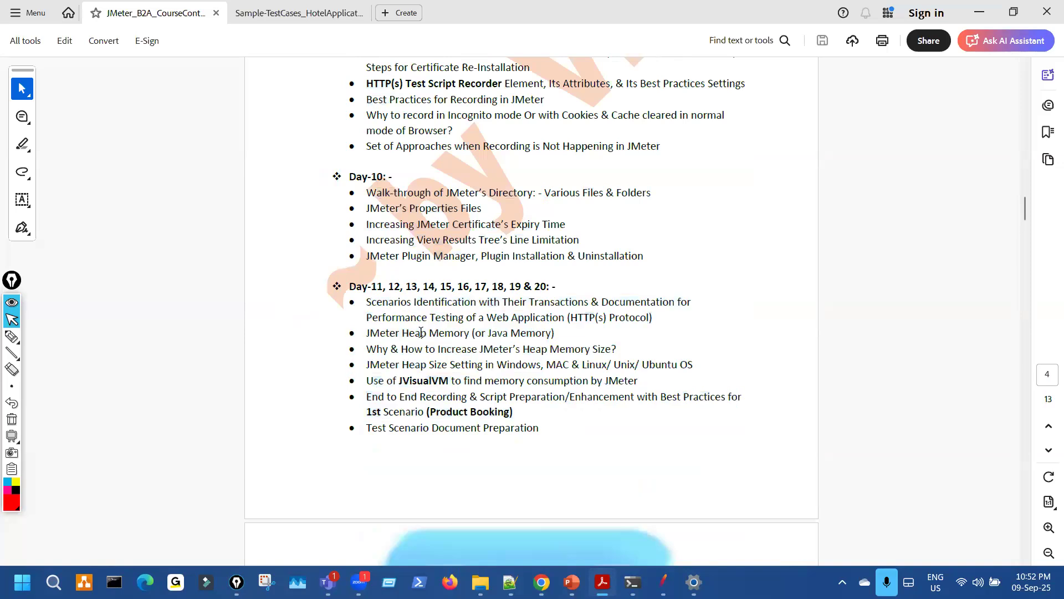
- Highlight the Day-7, 8 & 9 topics through "Set of Approaches when Recording is Not Happening in JMeter", deselect them and close only the current document
{"action": "scroll", "coordinate": [298, 267], "scroll_direction": "up", "scroll_amount": 7}
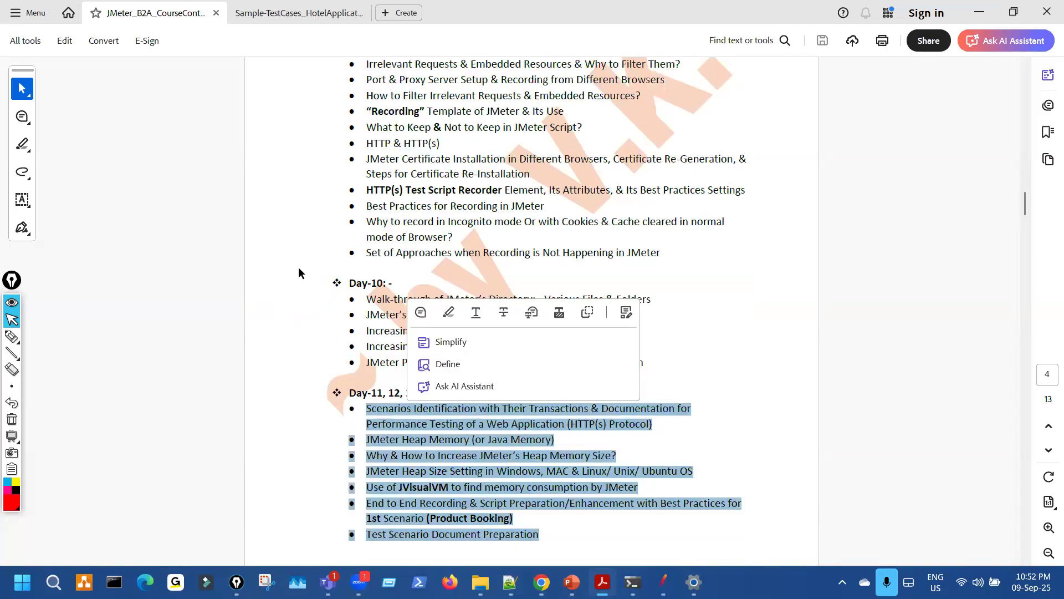
{"action": "left_click_drag", "start_coordinate": [364, 117], "coordinate": [479, 466]}
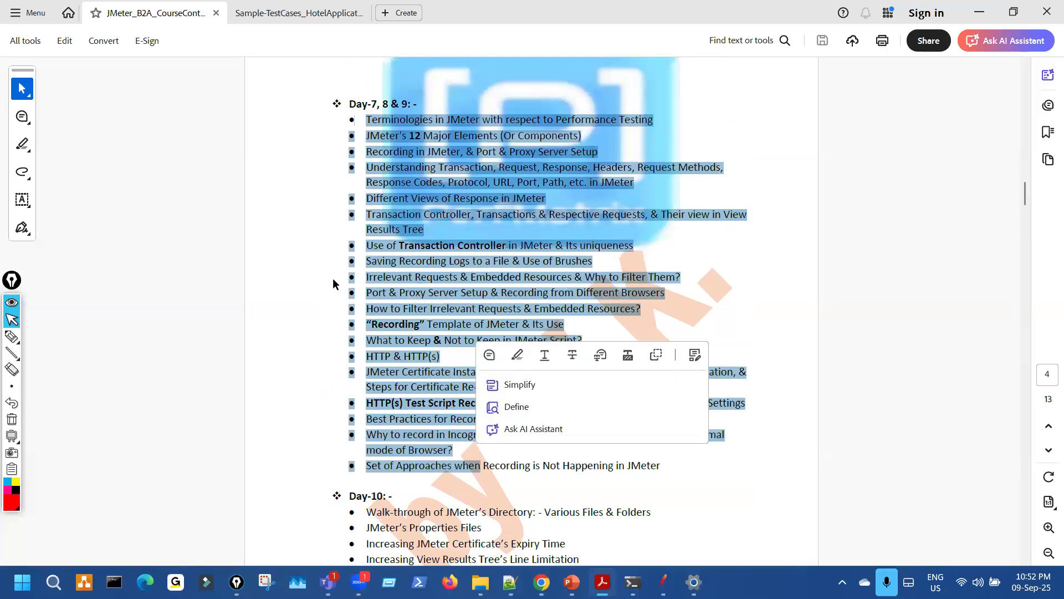
{"action": "left_click", "coordinate": [705, 474]}
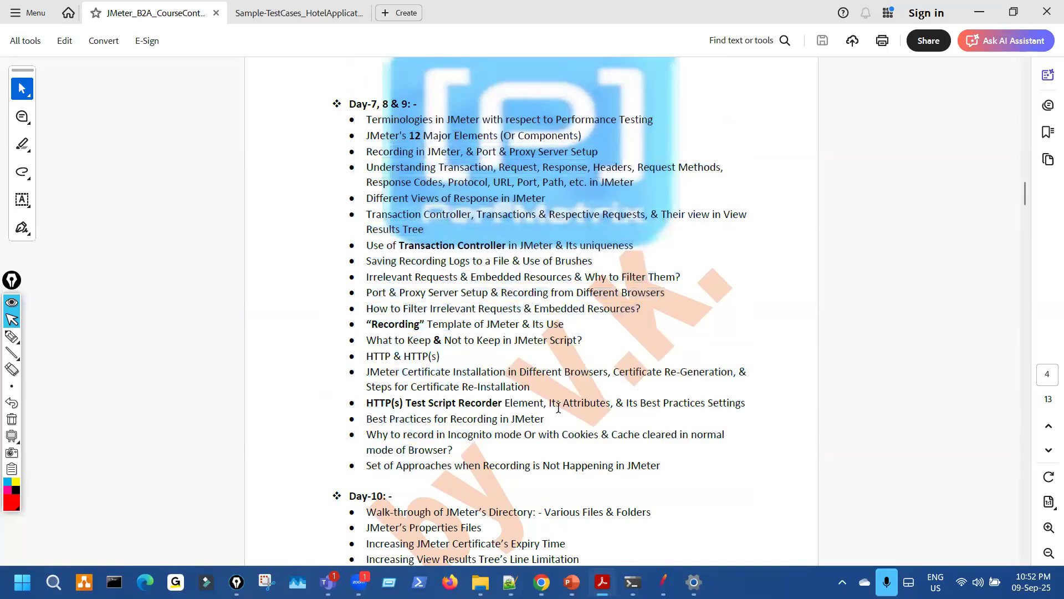
{"action": "mouse_move", "coordinate": [666, 464]}
{"action": "left_mouse_down"}
{"action": "mouse_move", "coordinate": [566, 377]}
{"action": "mouse_move", "coordinate": [429, 226]}
{"action": "mouse_move", "coordinate": [367, 133]}
{"action": "left_mouse_up"}
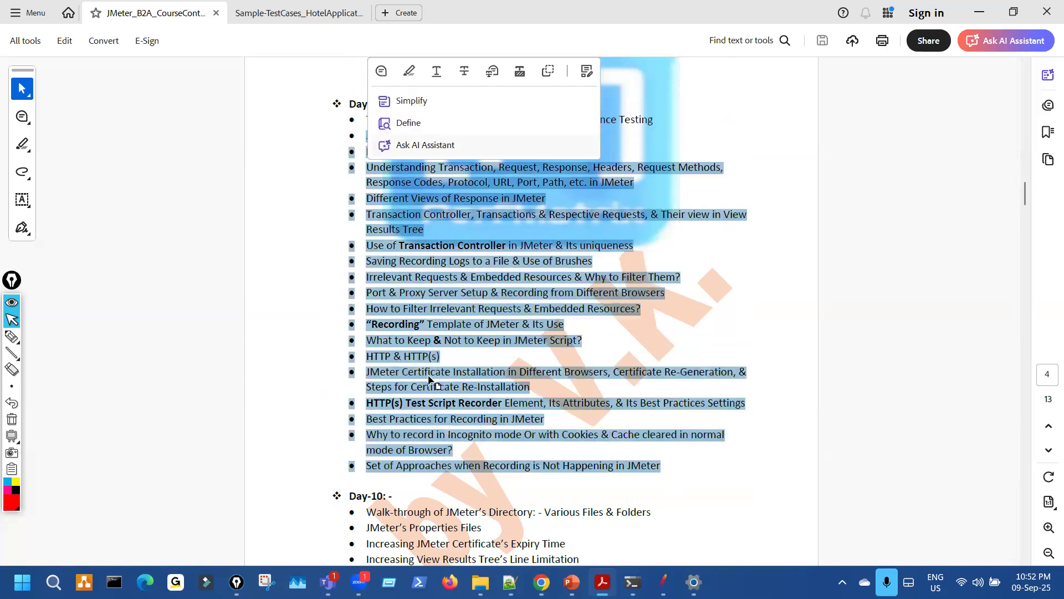
{"action": "left_click", "coordinate": [437, 298]}
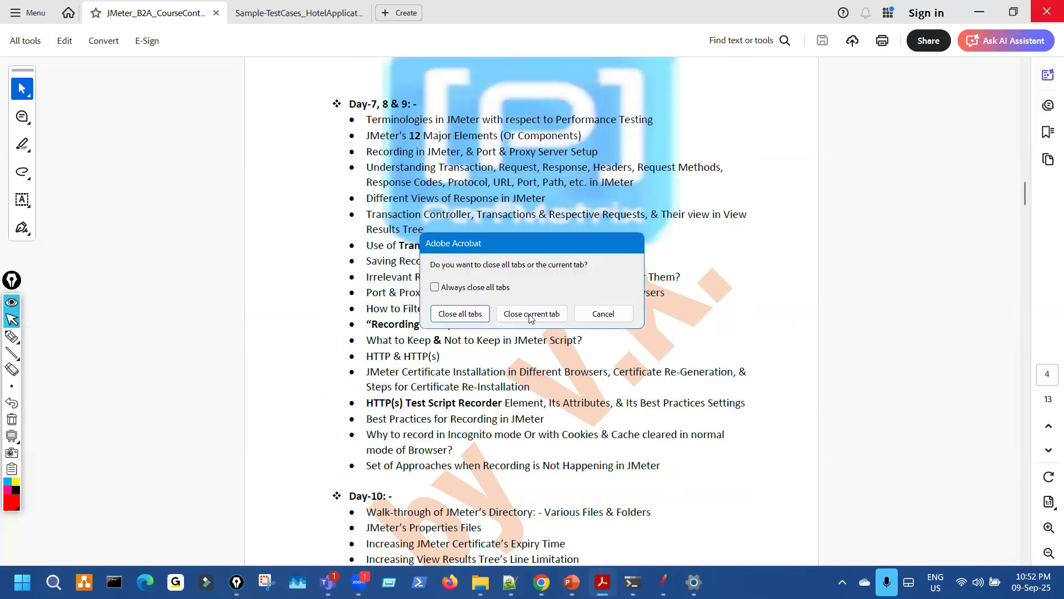
{"action": "left_click", "coordinate": [528, 314]}
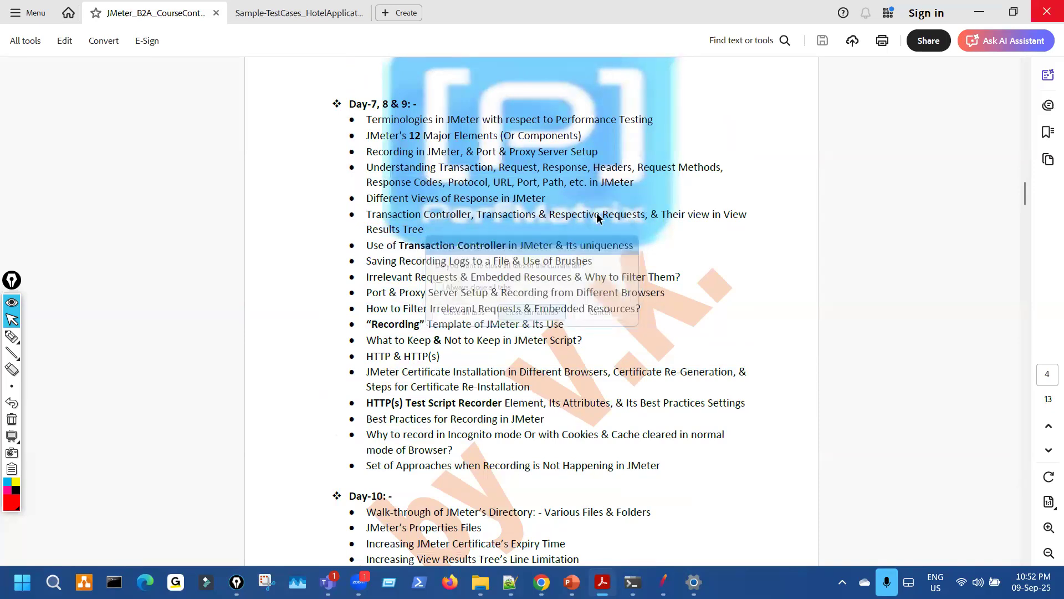